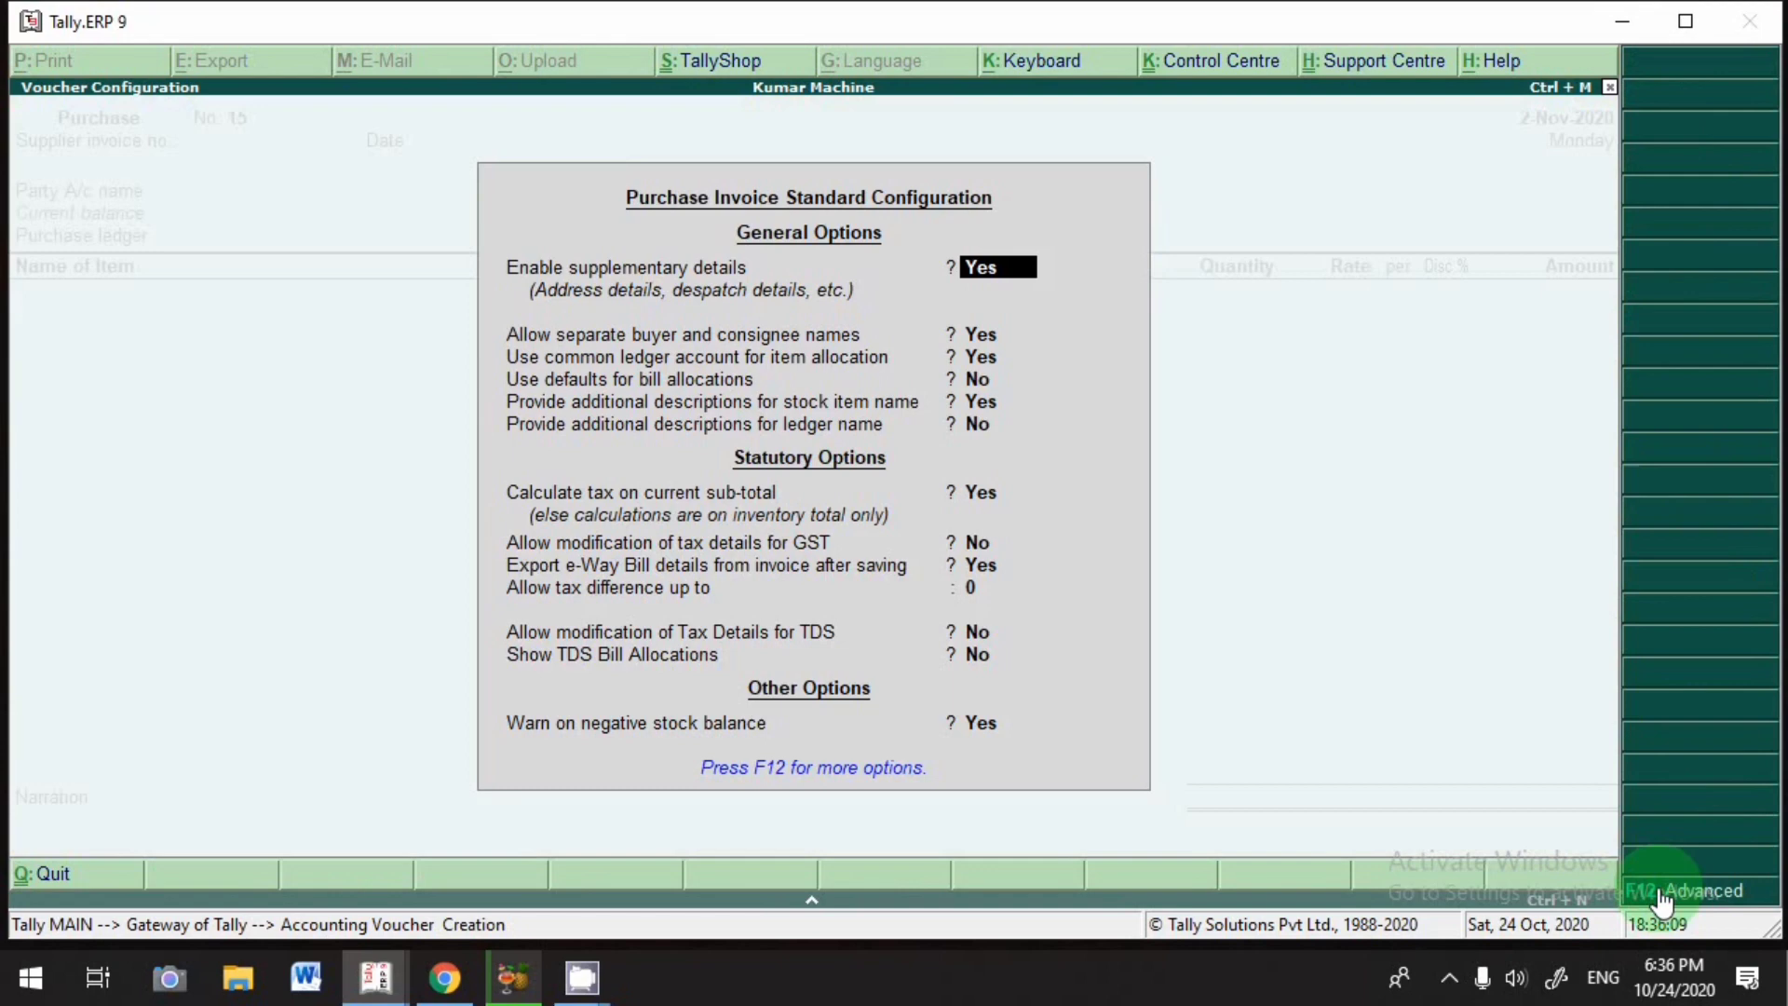
Review the advanced purchase invoice configuration and accept both the advanced and standard configuration settings.
left_click(1662, 896)
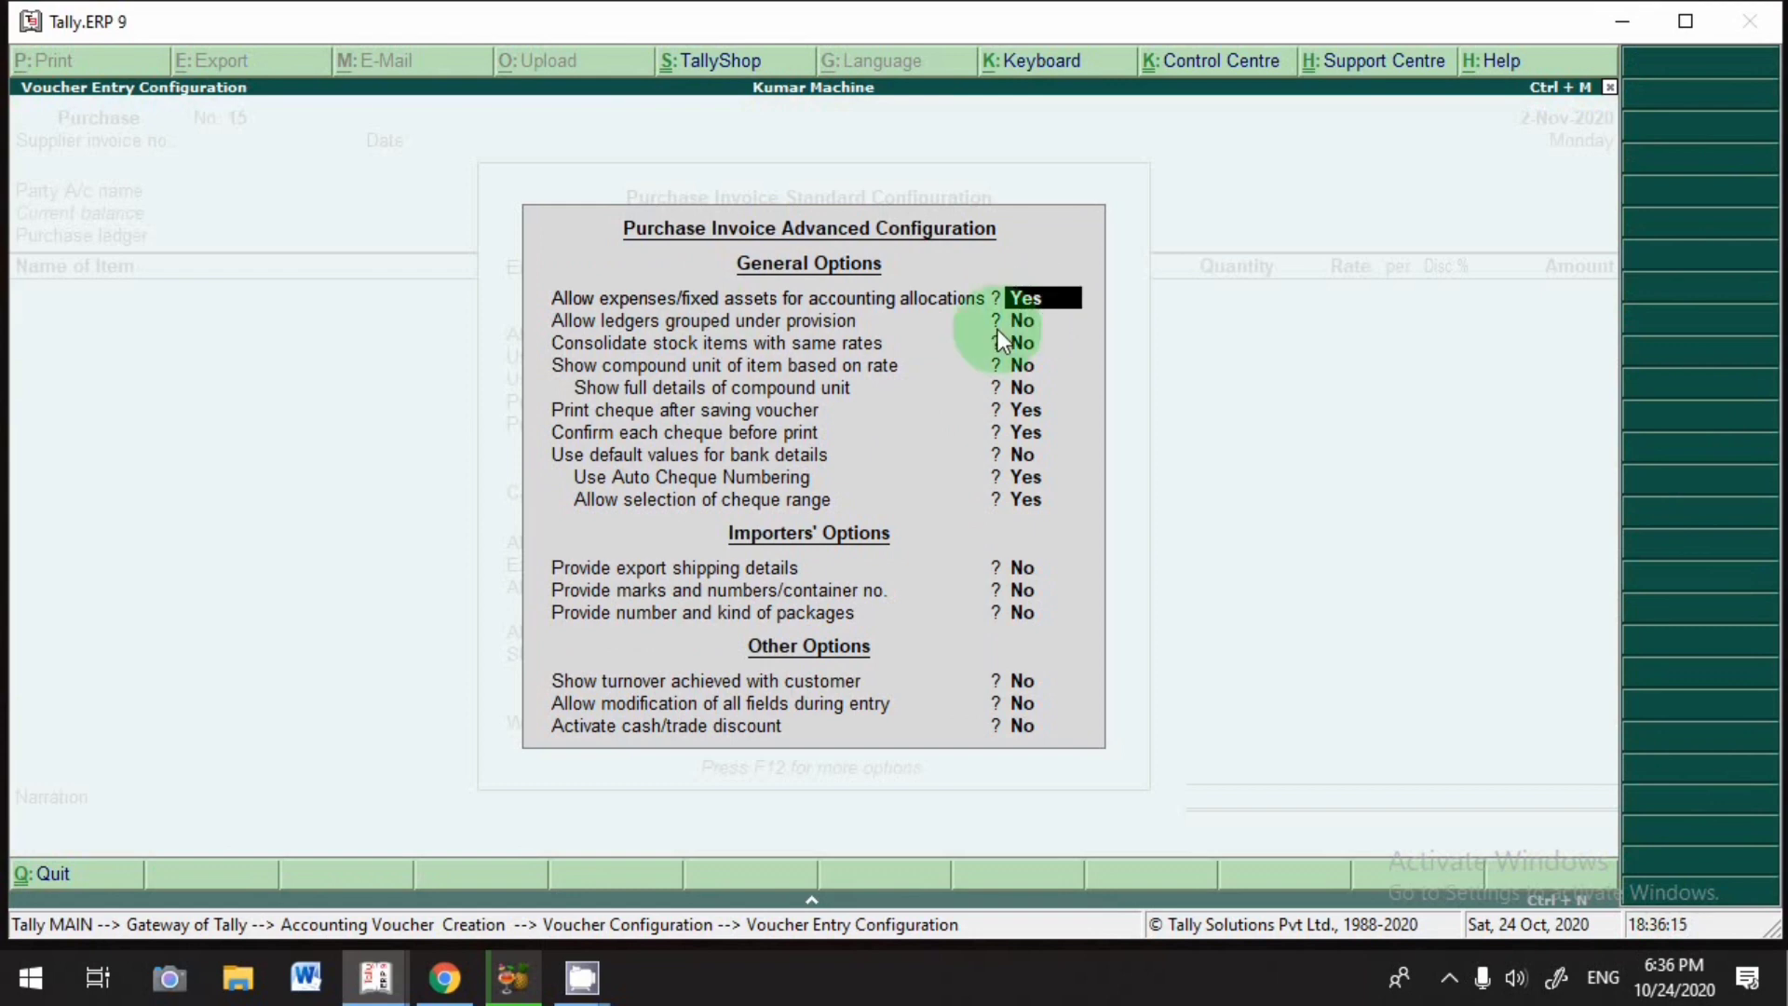
key("Return")
key("Return")
key("Return")
key("Return")
key("Return")
key("Return")
key("Return")
key("Return")
key("Return")
key("Return")
key("Return")
key("Return")
key("Return")
key("Return")
key("Return")
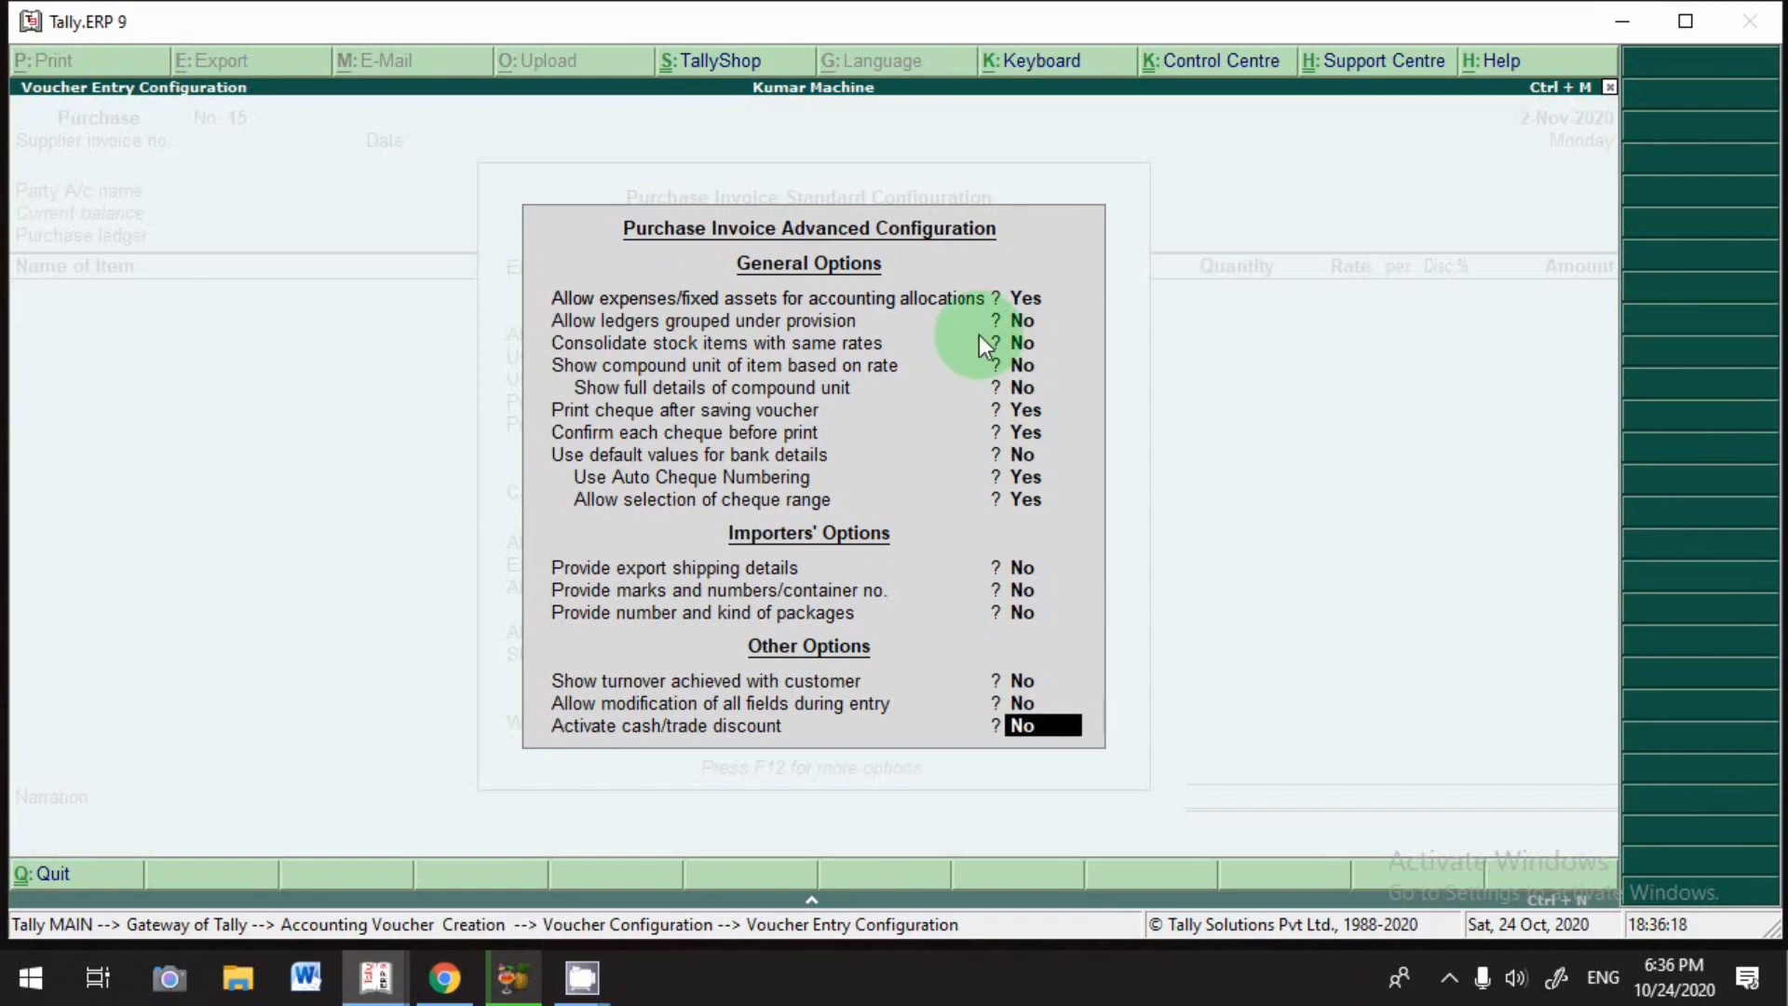
key("Return")
key("Return")
key("Return")
key("Return")
key("Return")
key("Return")
key("Return")
key("Return")
key("Return")
key("Return")
key("Return")
key("Return")
key("Return")
key("Return")
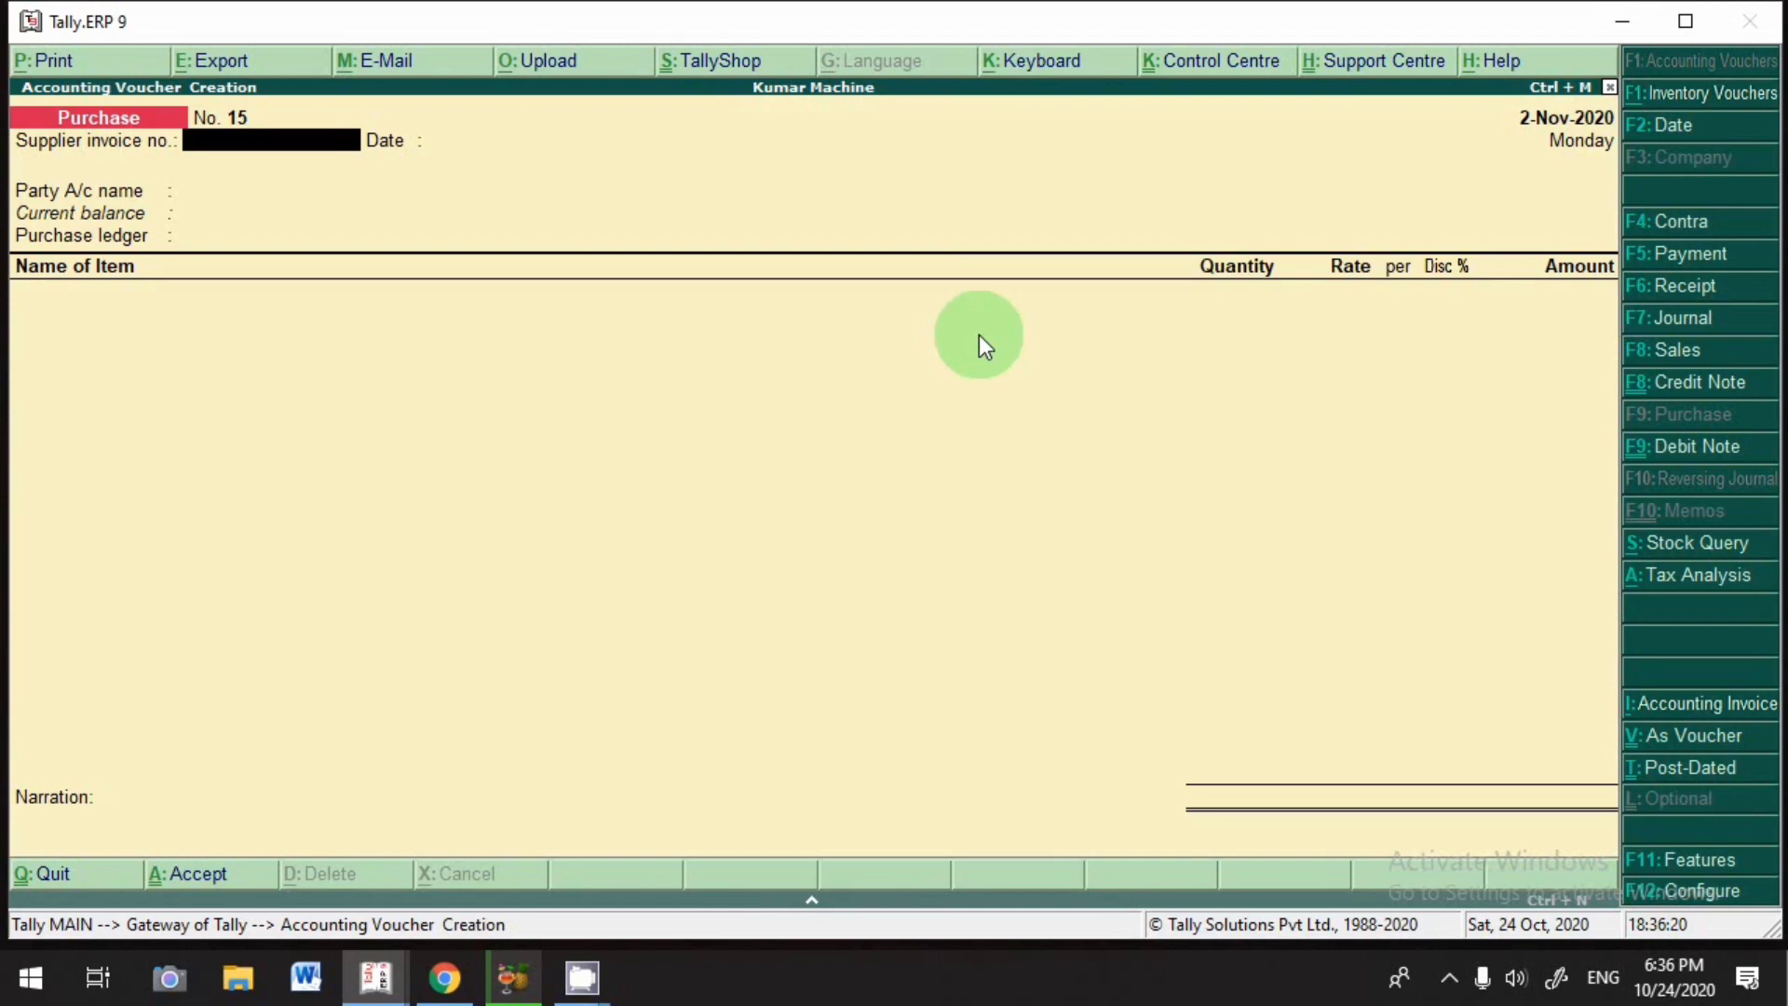
Switch the purchase entry to voucher mode and set the voucher date to 3-11-2020.
left_click(1702, 736)
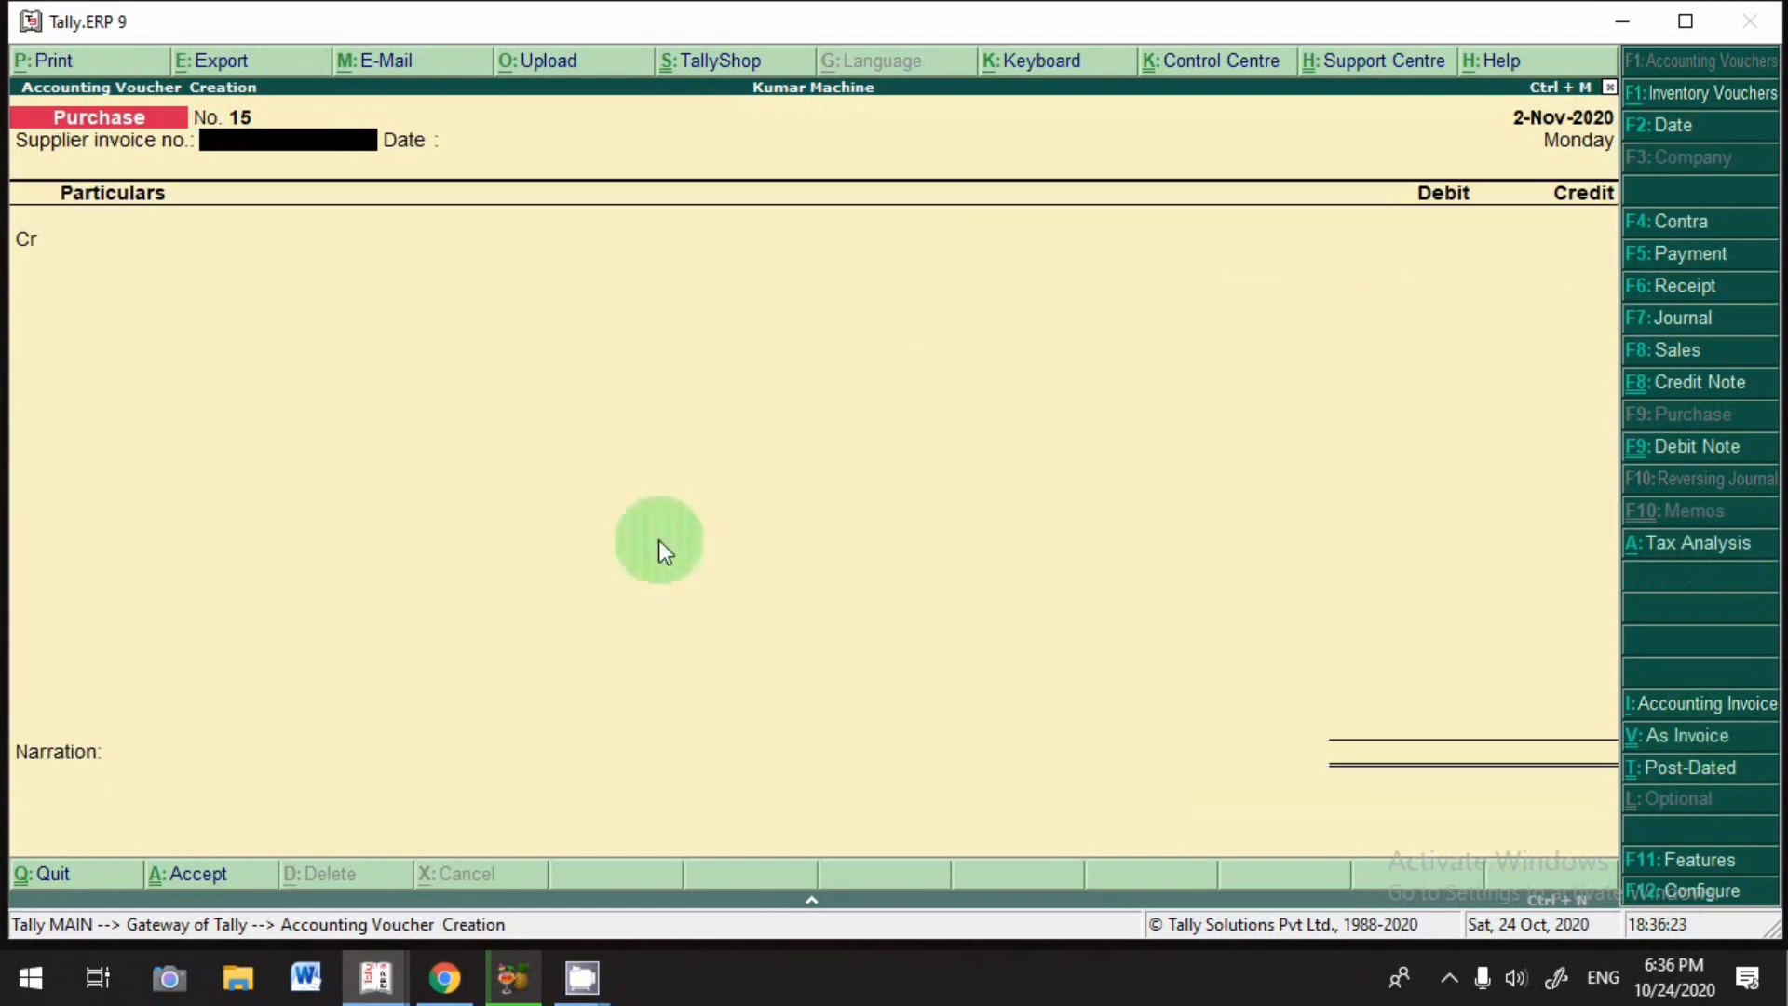
key("F2")
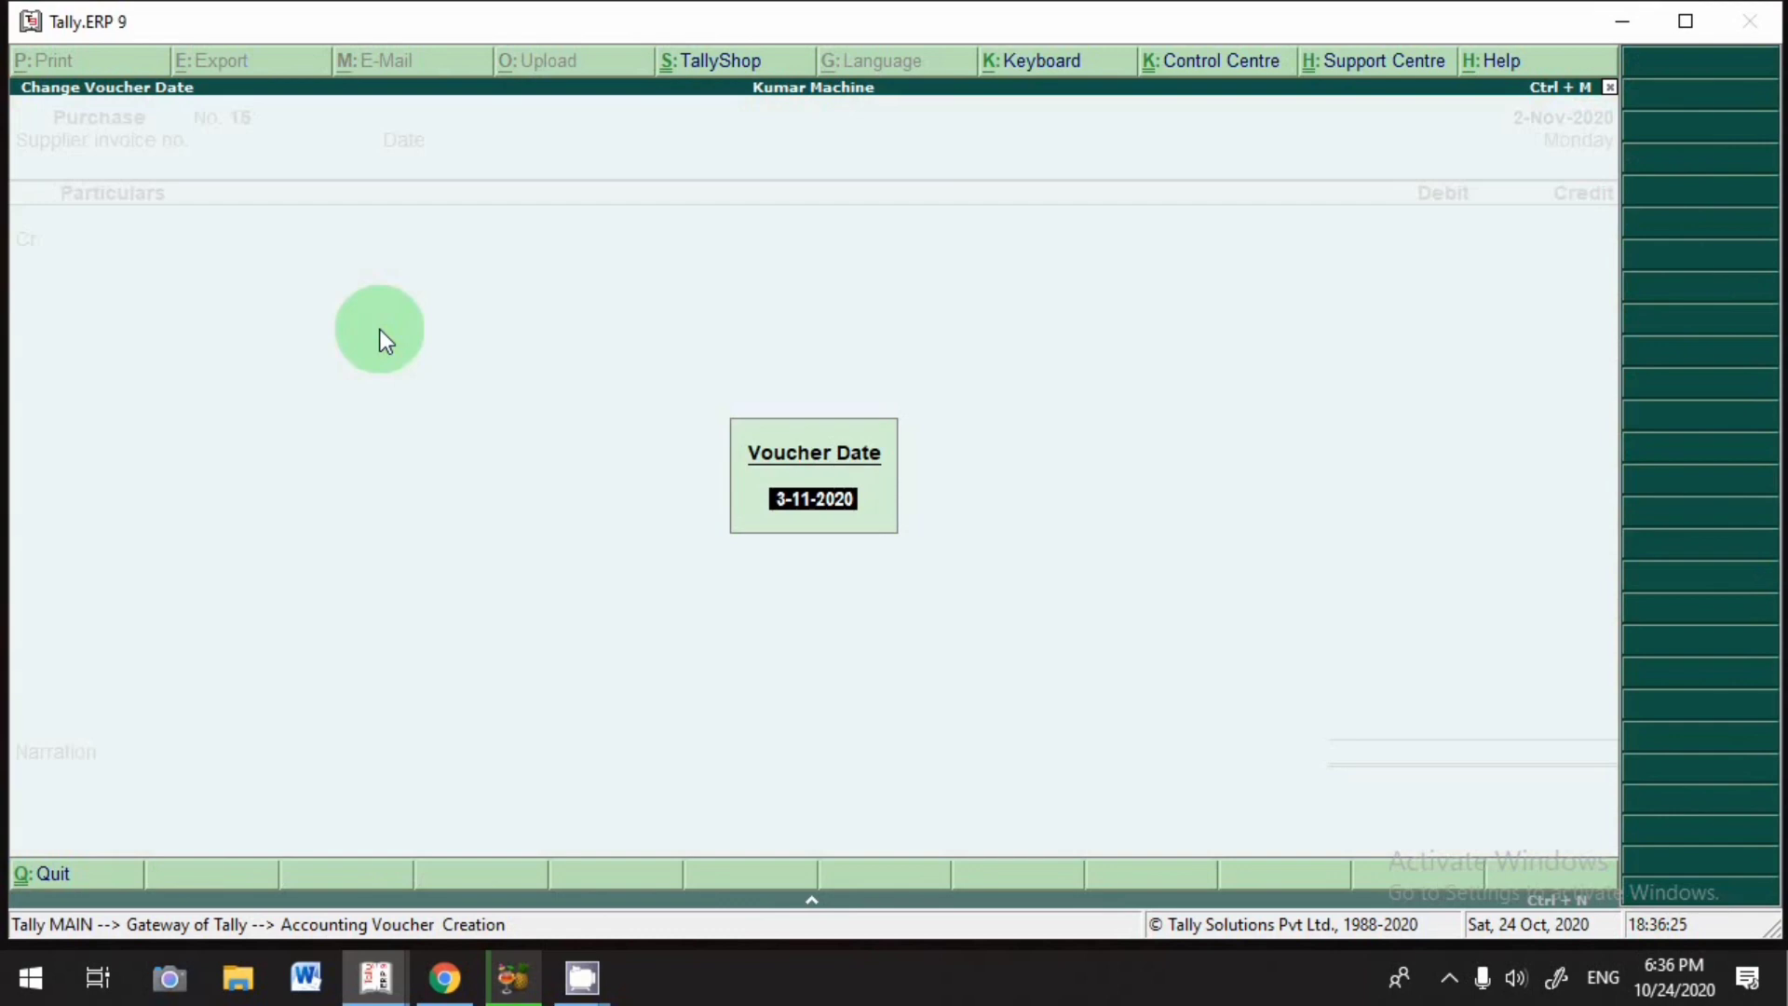
key("Return")
Enter 6234 as the supplier invoice number and accept 3-Nov-2020 as its date.
type("62")
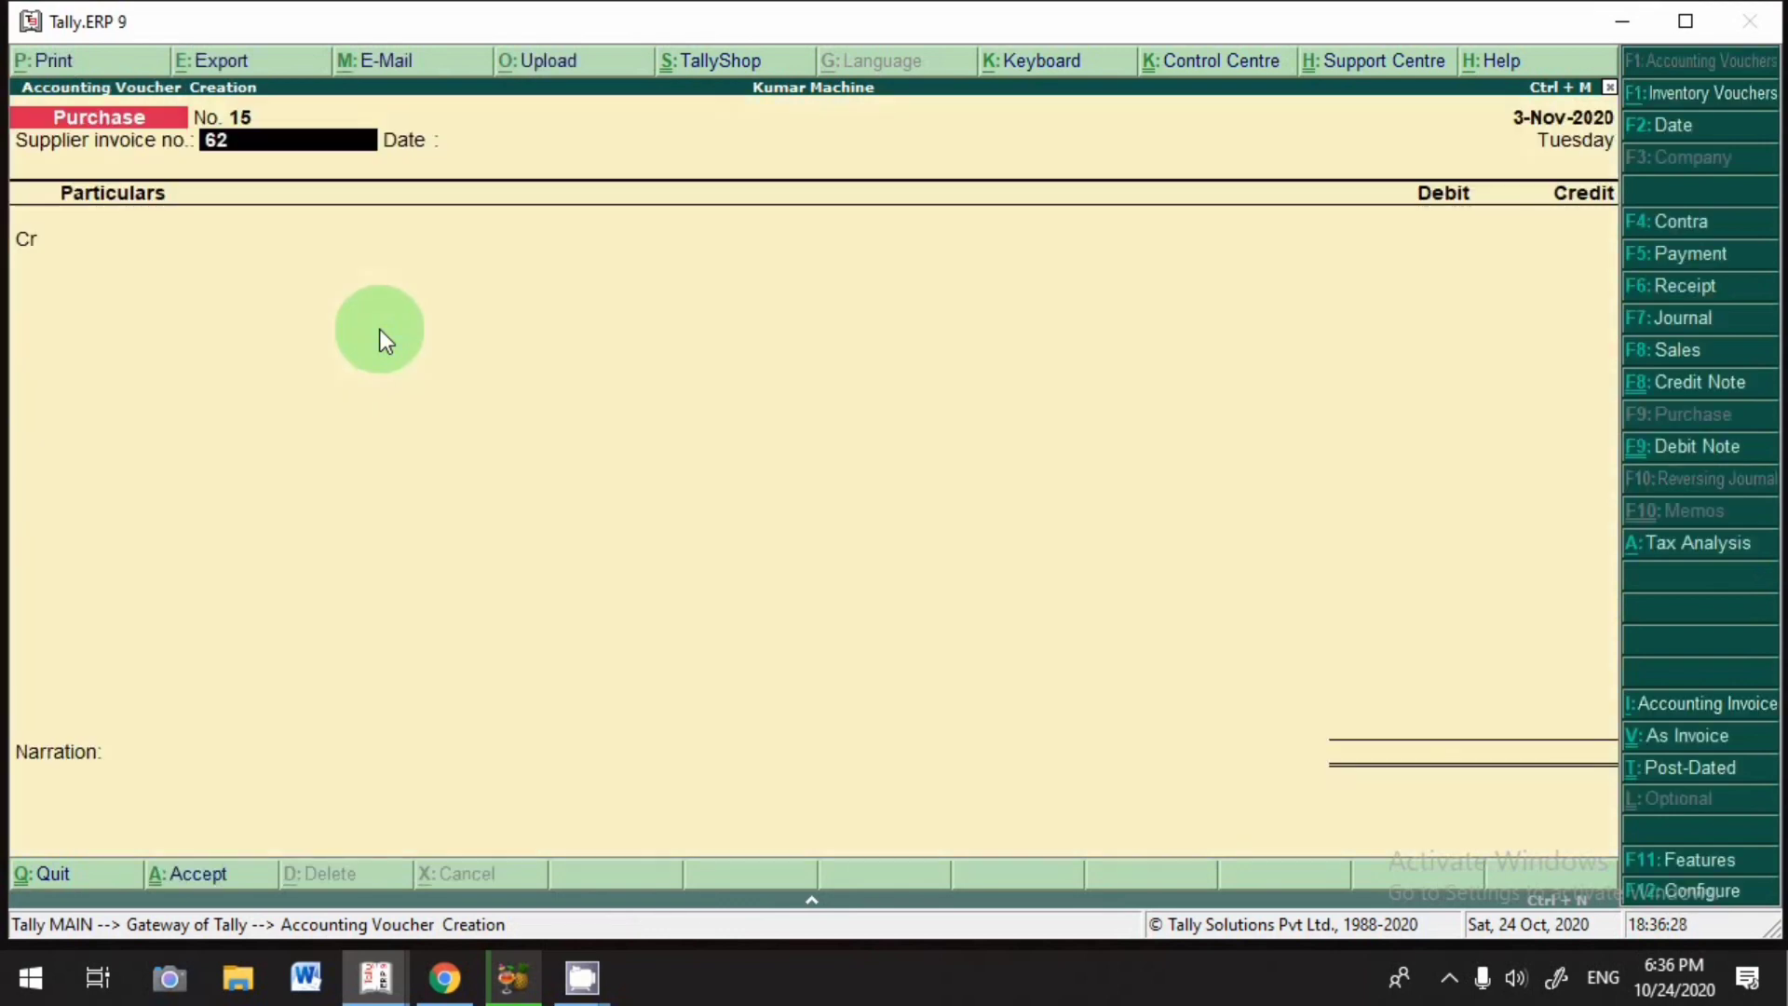
type("34")
key("Return")
key("Return")
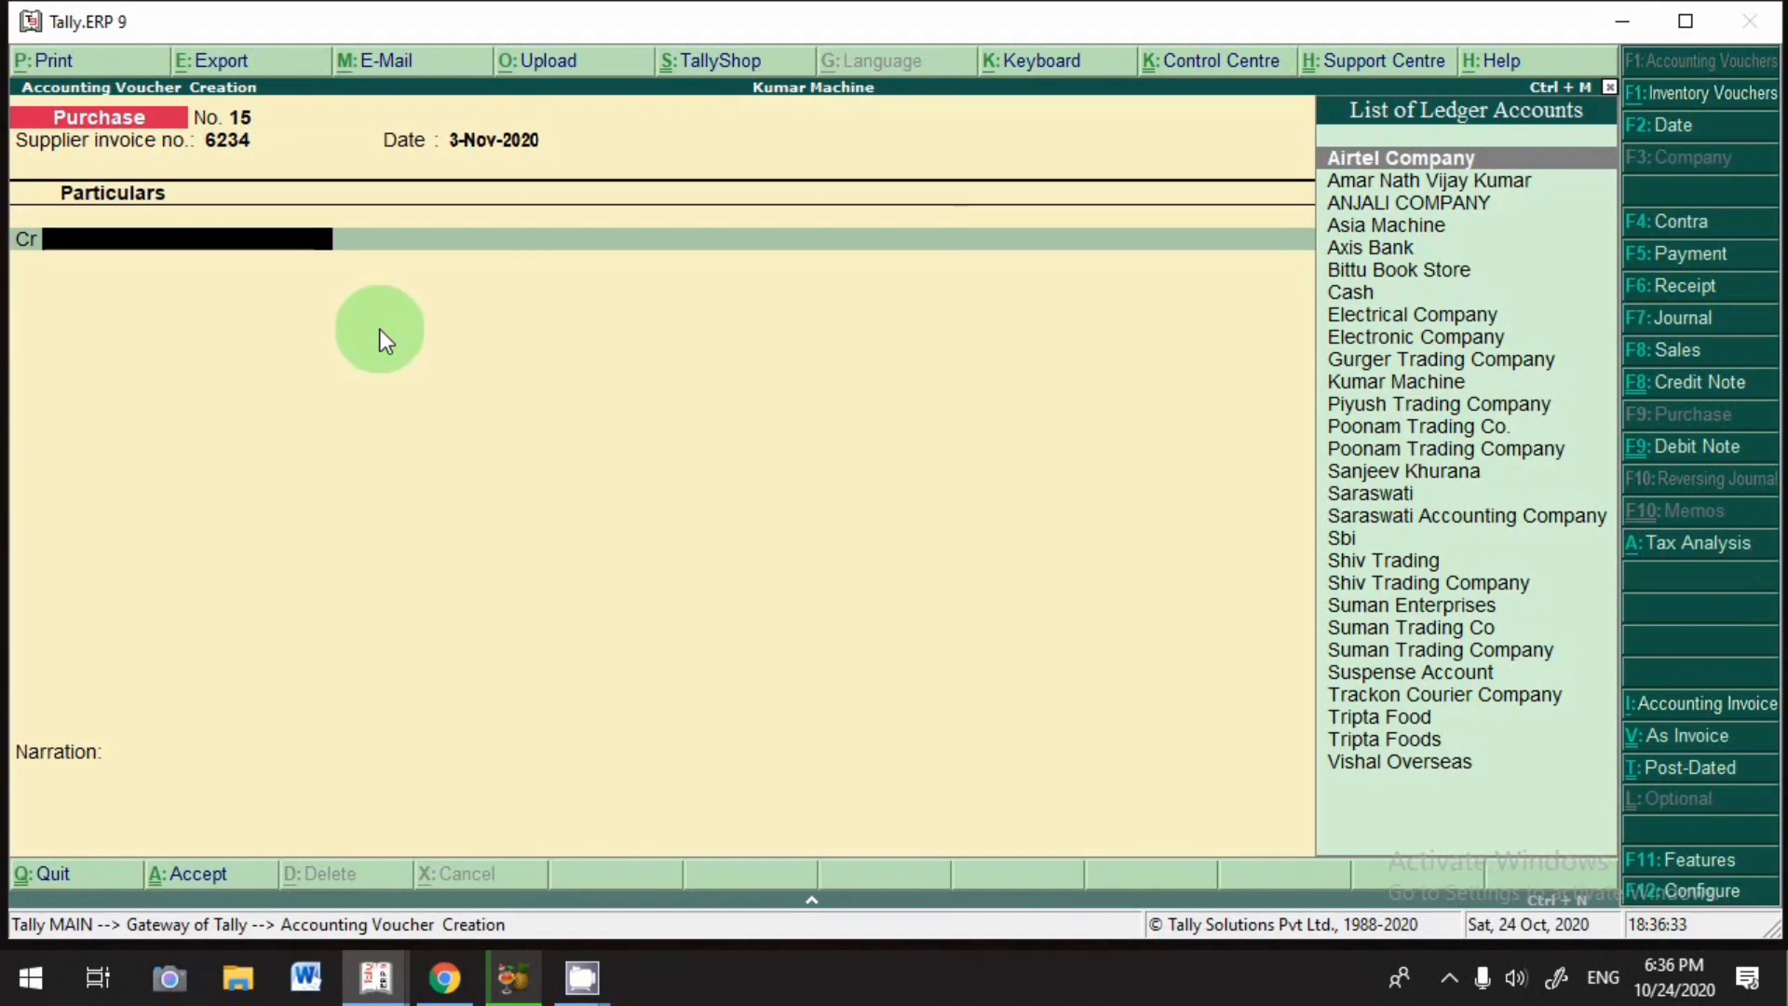
Choose Piyush Trading Company as the credited ledger and accept its supplier details.
key("Down")
key("Down")
key("Down")
key("Down")
key("Down")
key("Down")
key("Down")
key("Down")
key("Down")
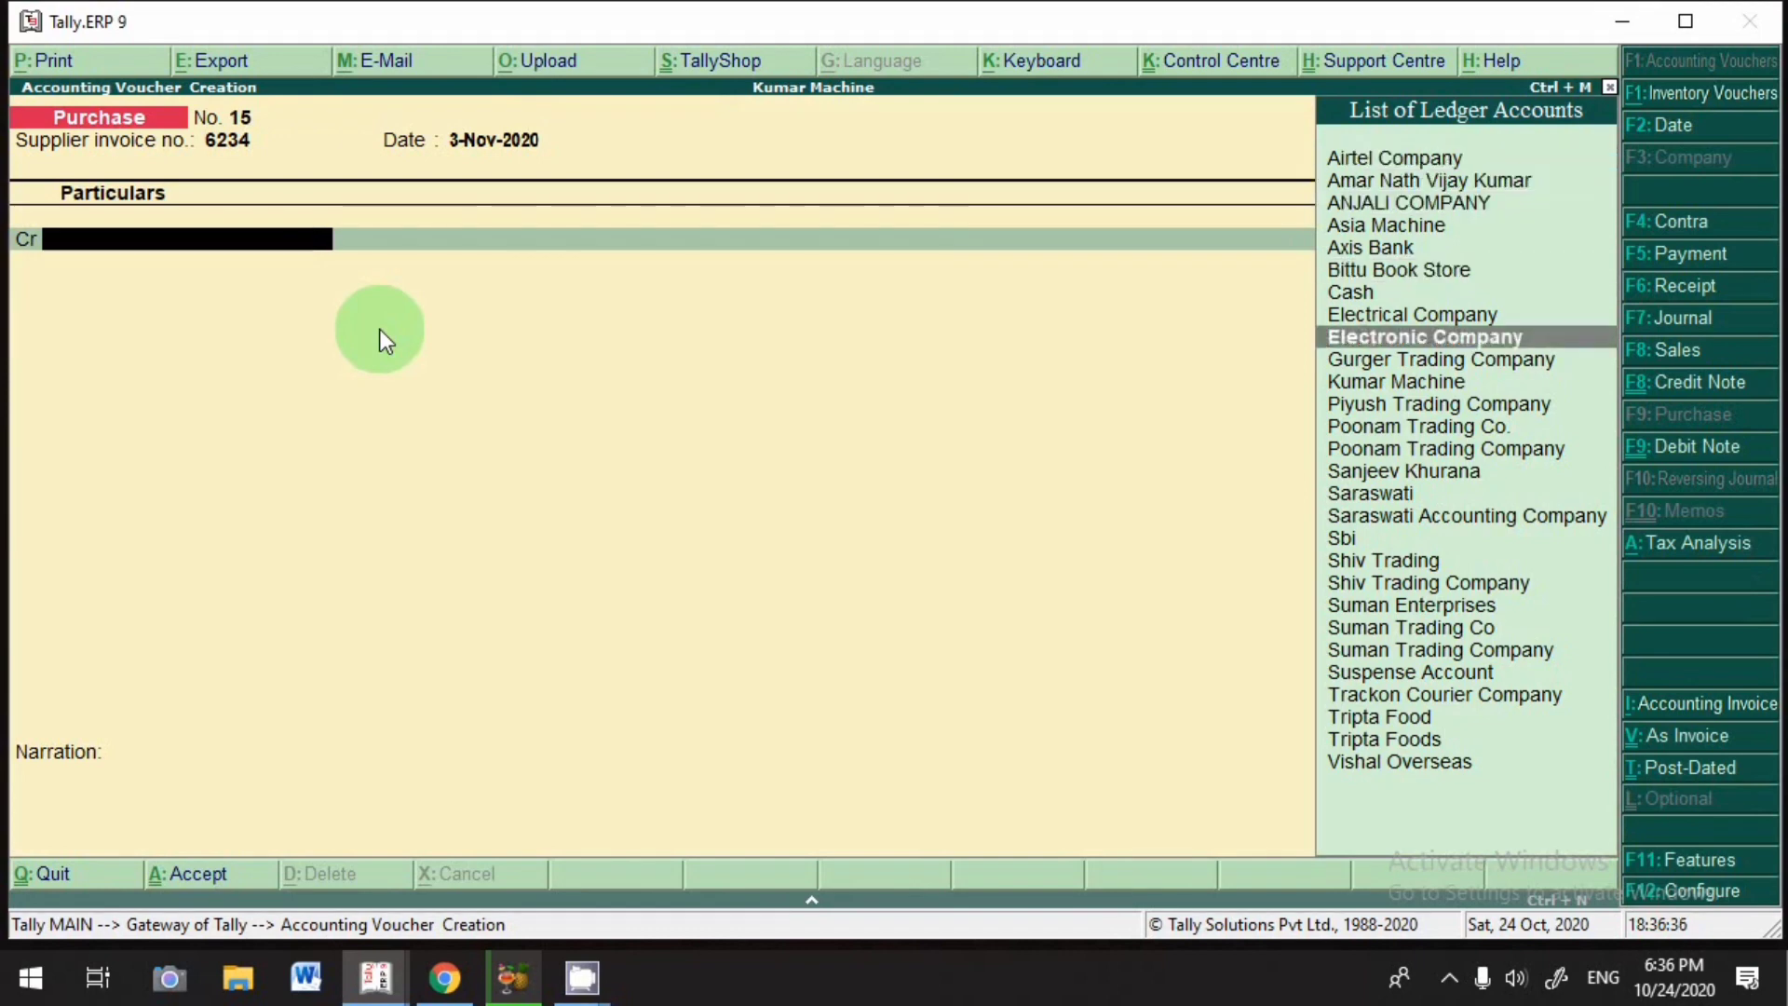
key("Down")
key("Down")
key("Down")
key("Return")
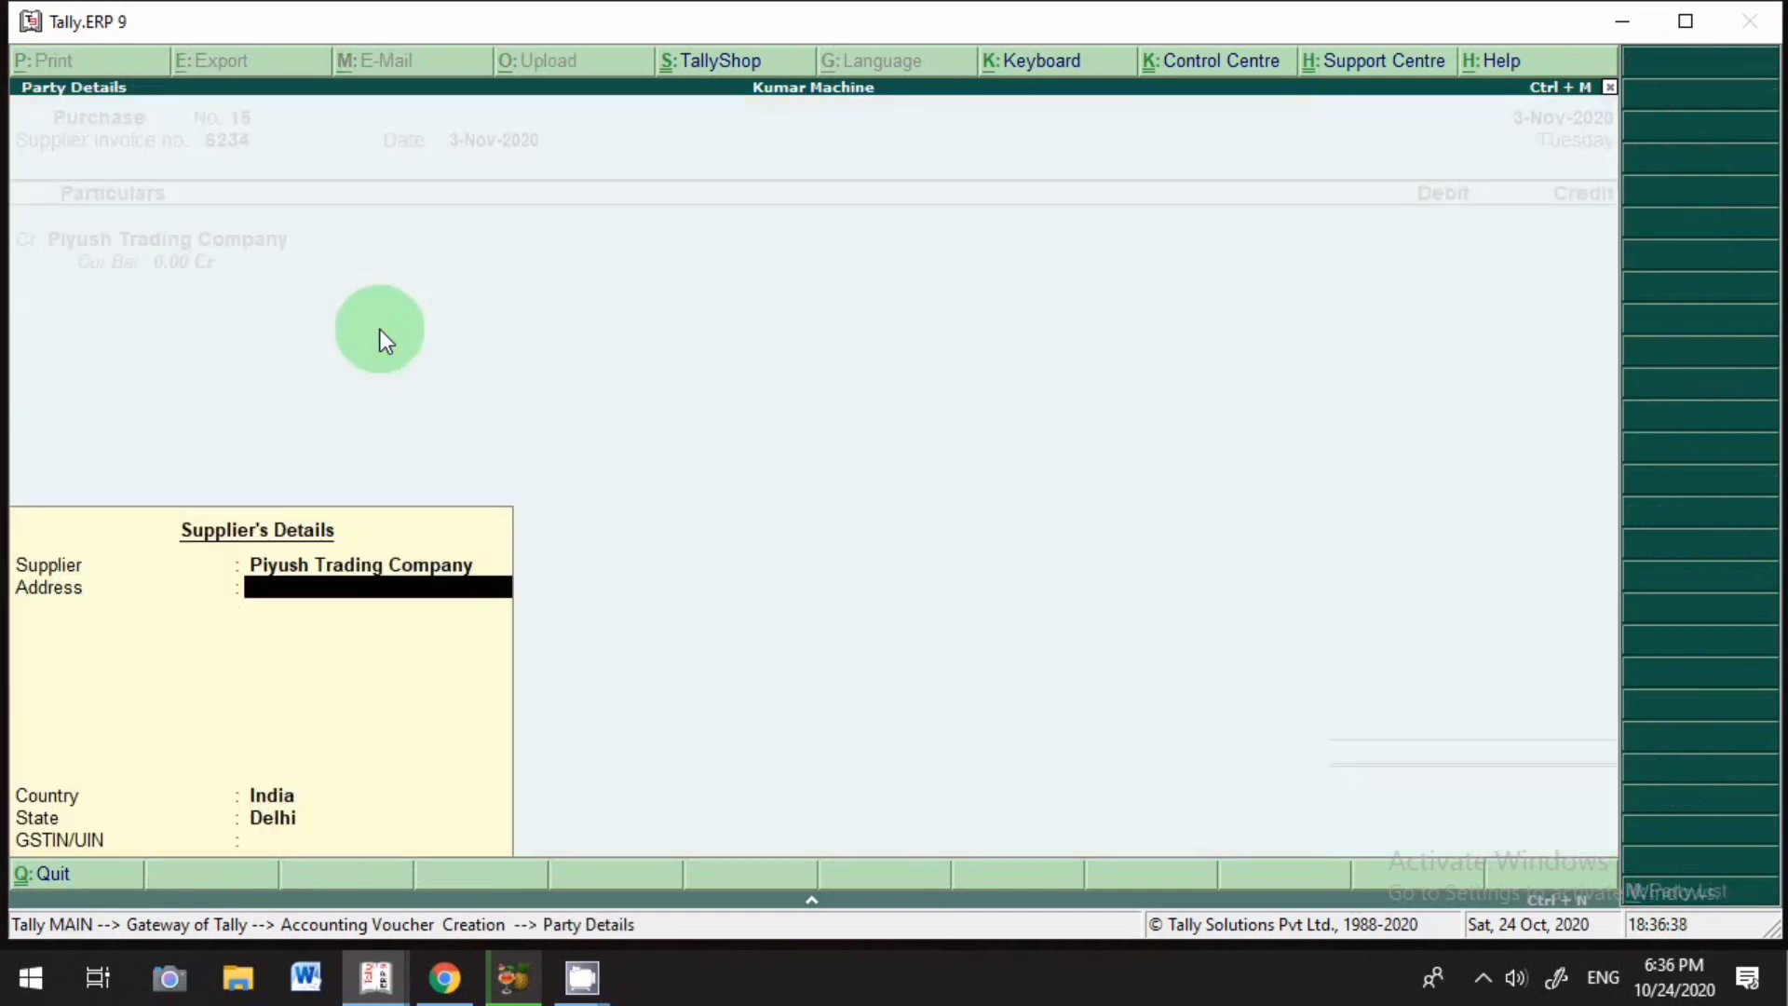
key("Return")
key("Return")
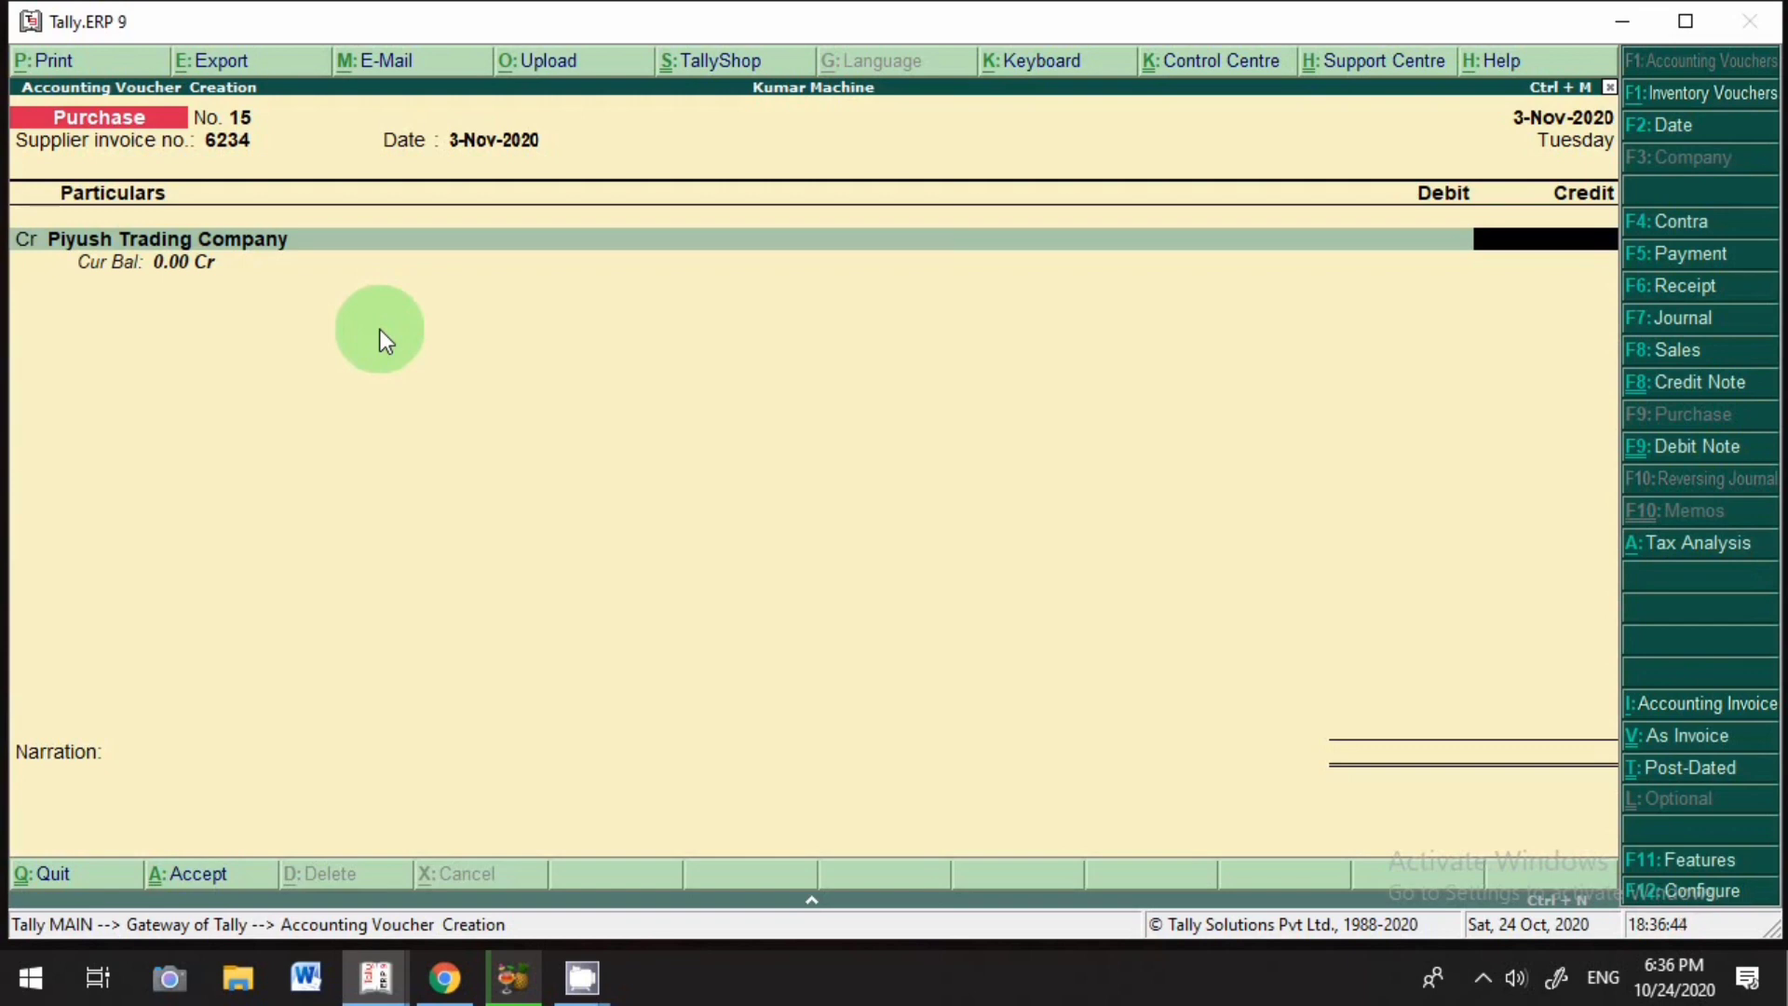
Credit the supplier with 50,000 and allocate the full amount to a New Ref bill named 6234.
type("50000")
key("Return")
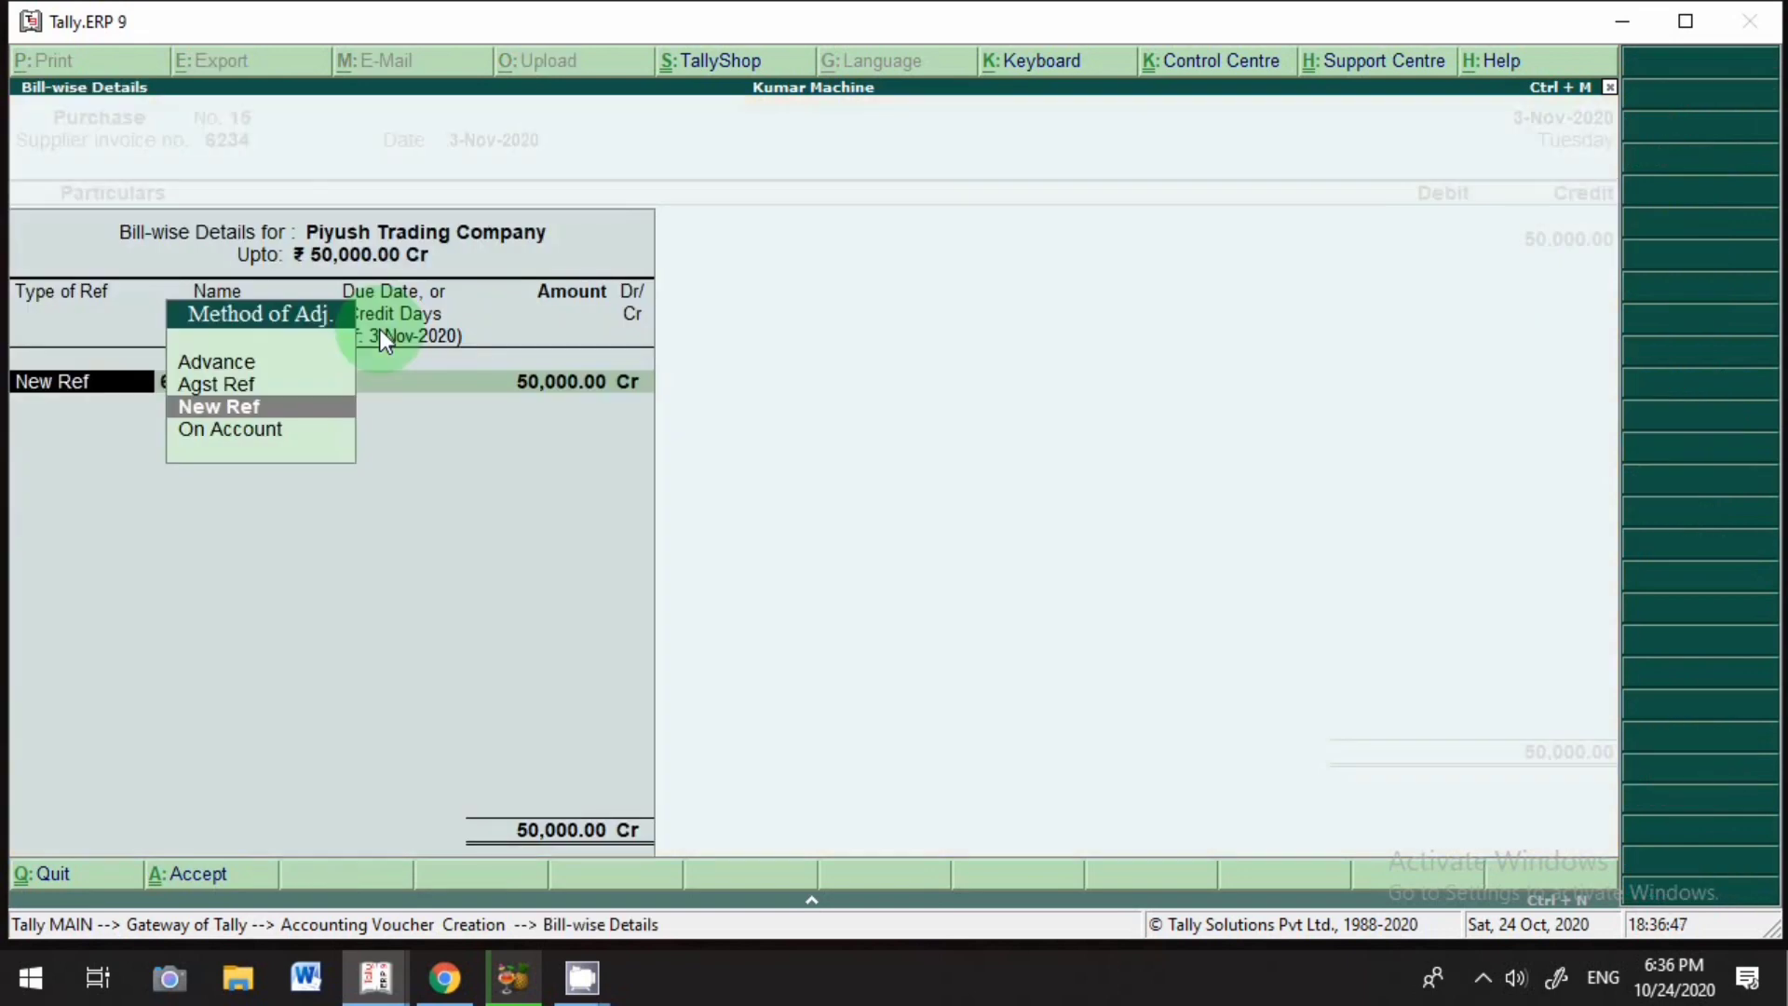
key("Return")
key("Return")
key("Return")
key("Return")
key("Return")
key("Return")
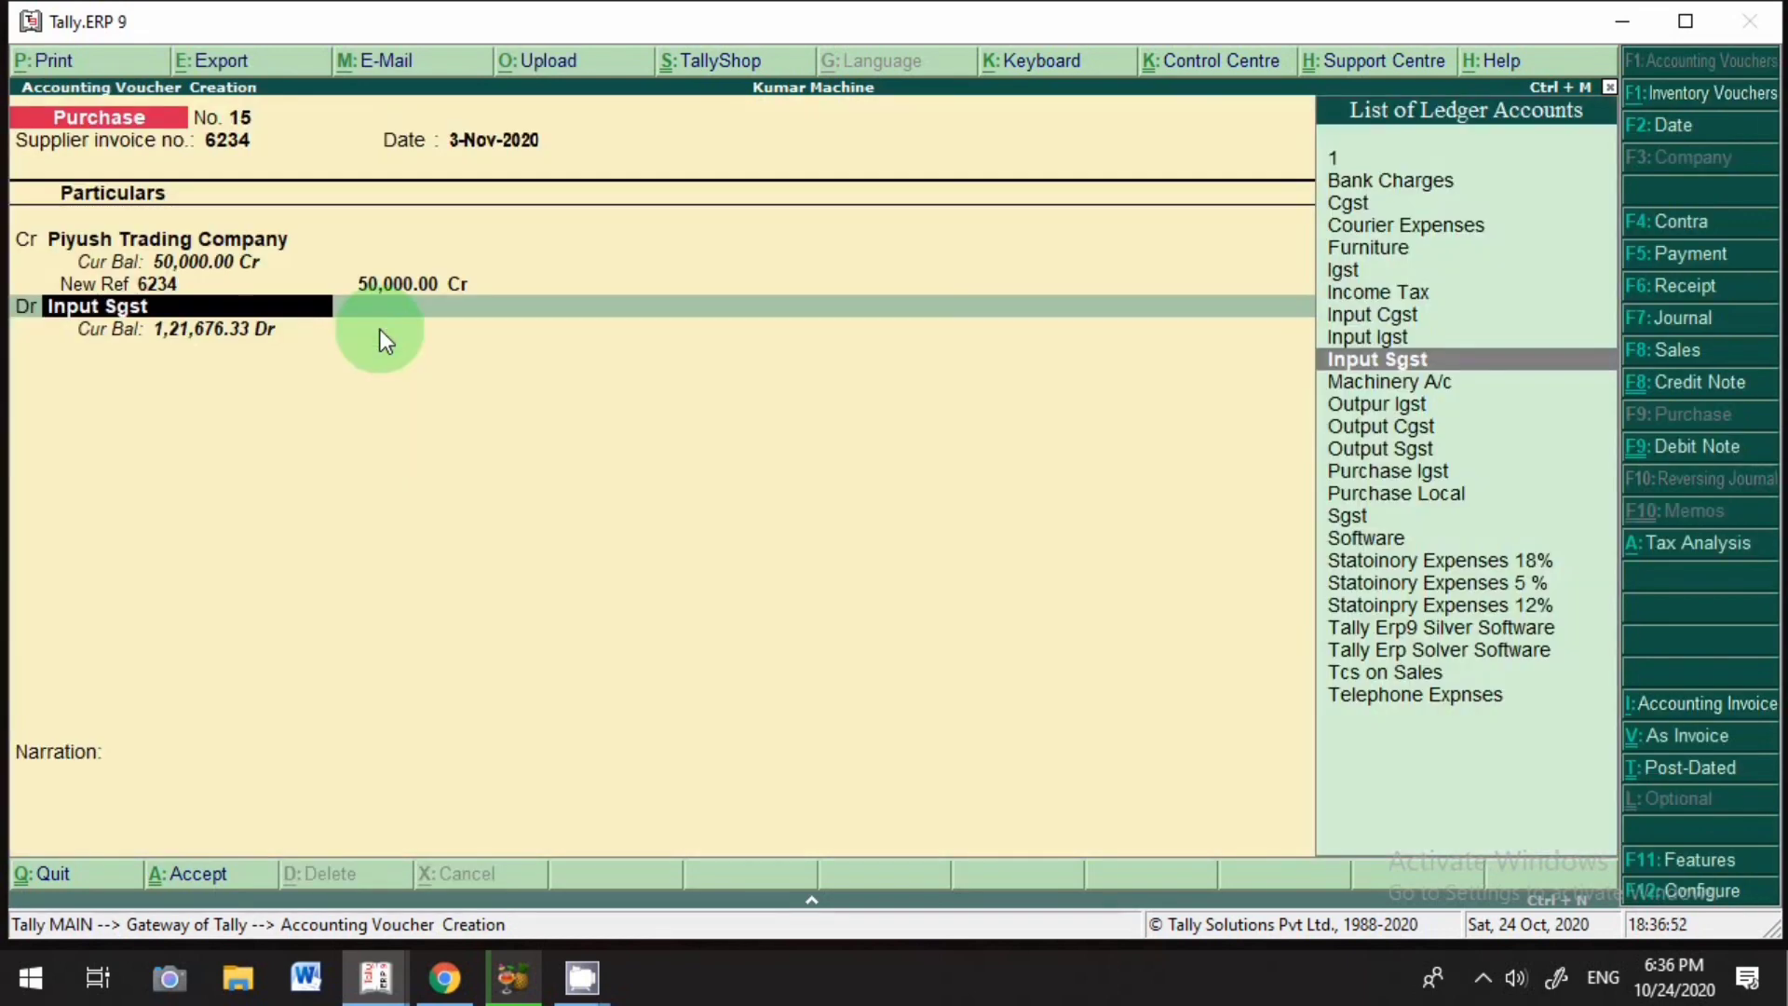
Create a new ledger named Mobile A/c under the Fixed Assets group for the debit line, with inventory values not affected.
key("alt+c")
type("Mo")
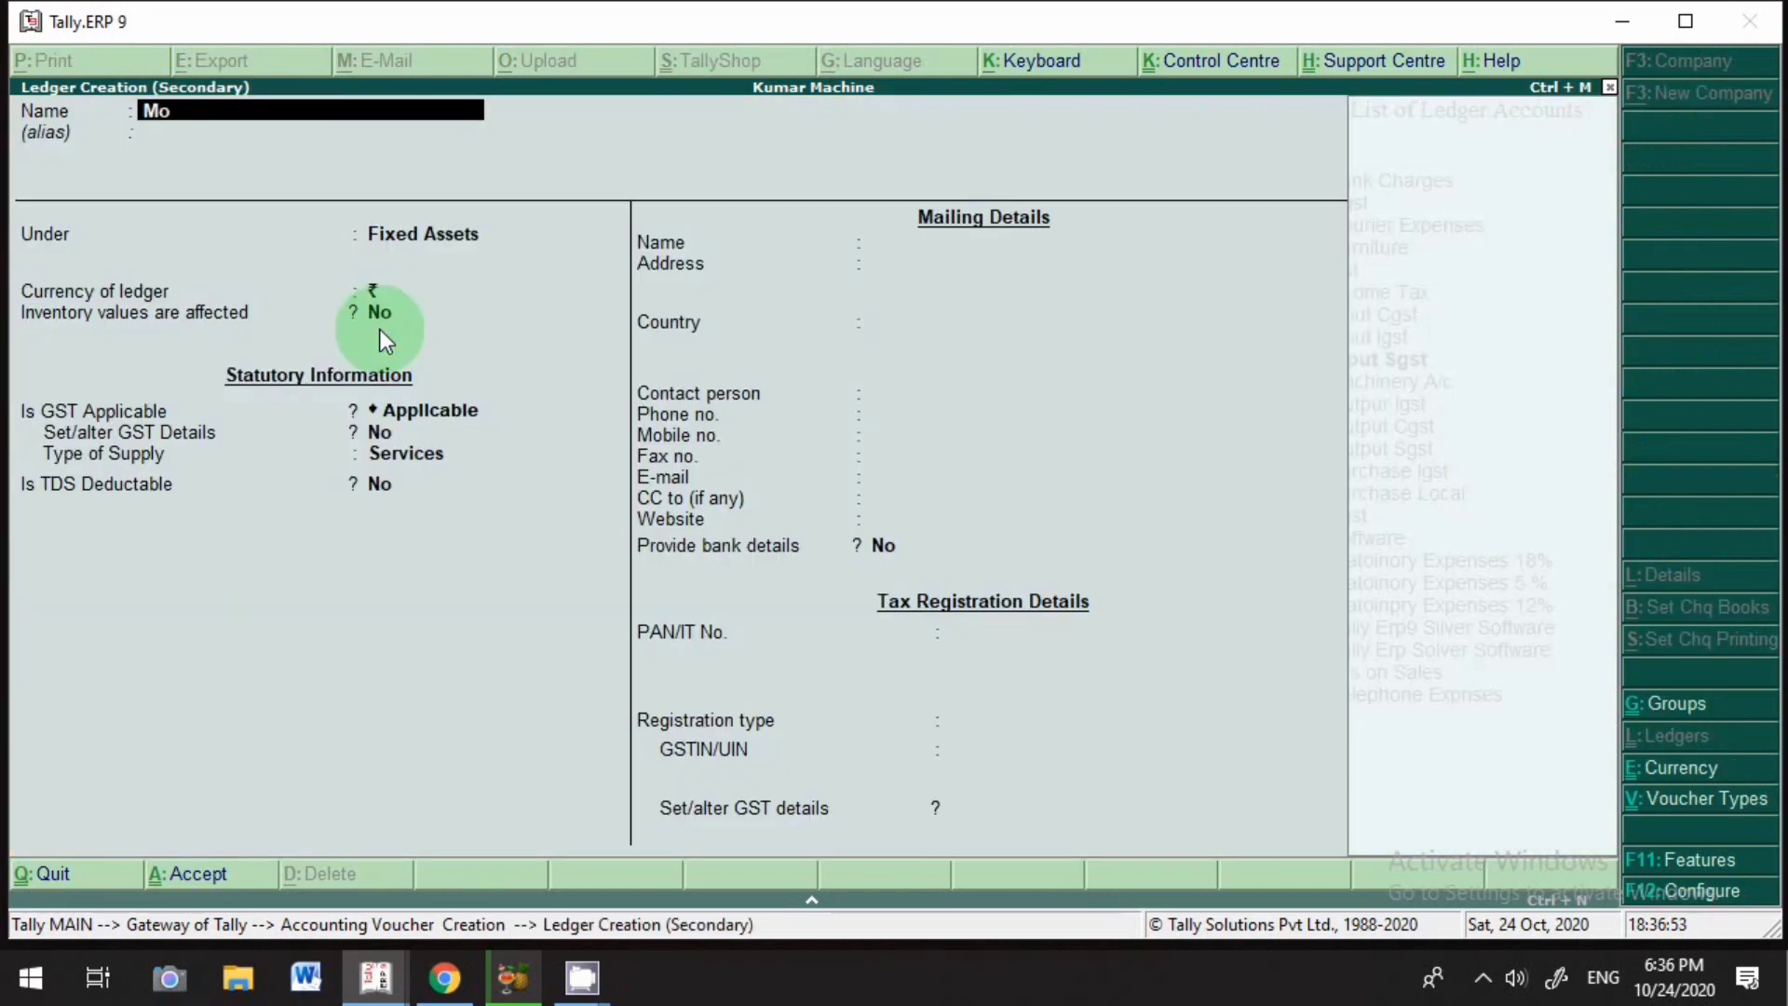
type("bile A/c")
key("Return")
key("Return")
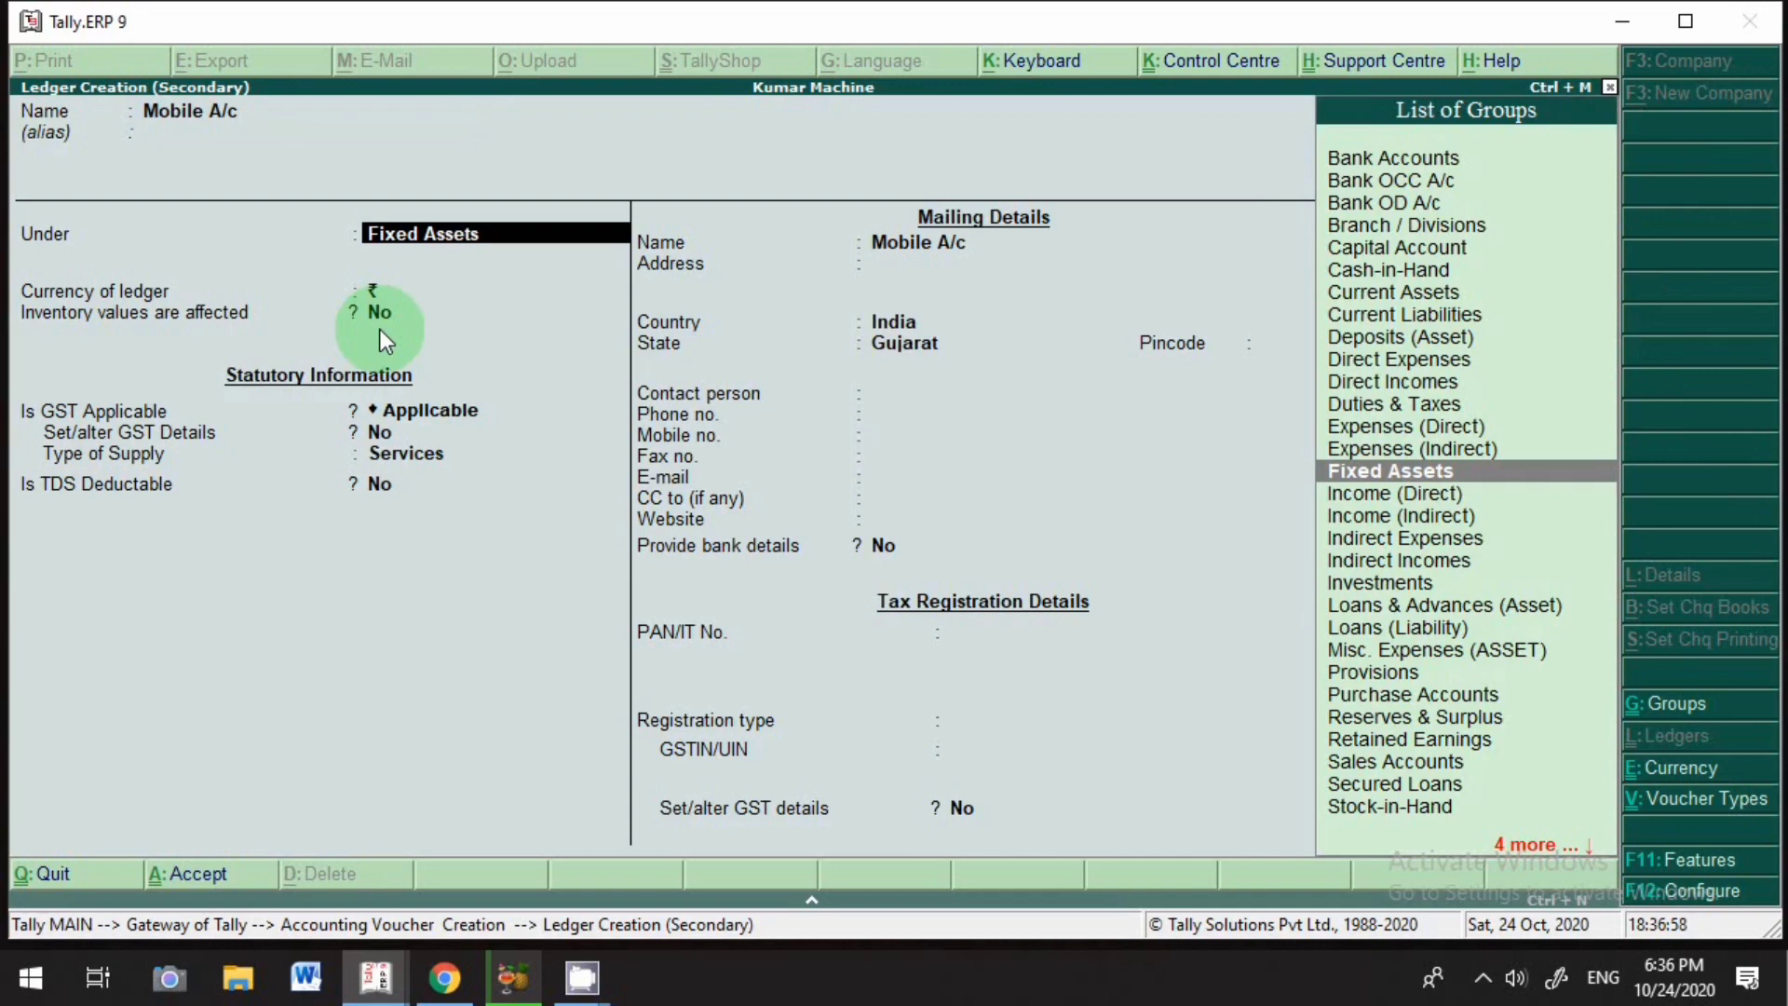
key("Return")
key("Return")
key("Return")
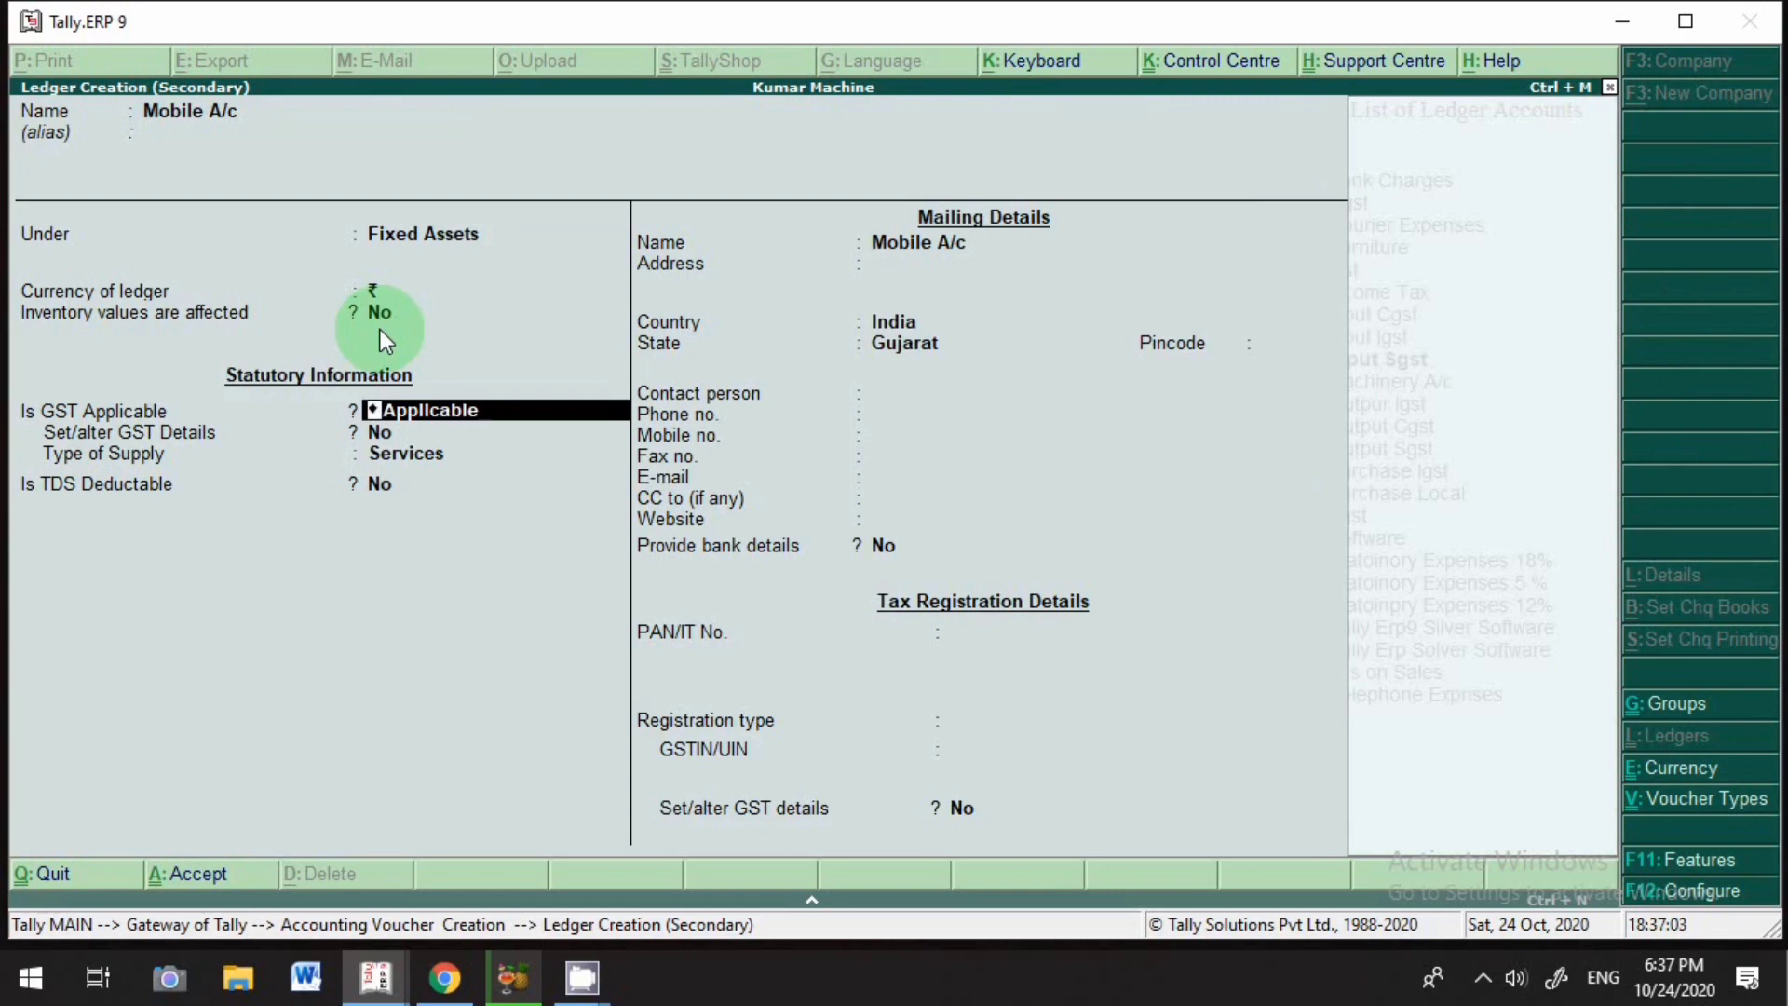
Enable GST details for the Mobile A/c ledger and set the nature of transaction to Purchase Taxable.
key("Return")
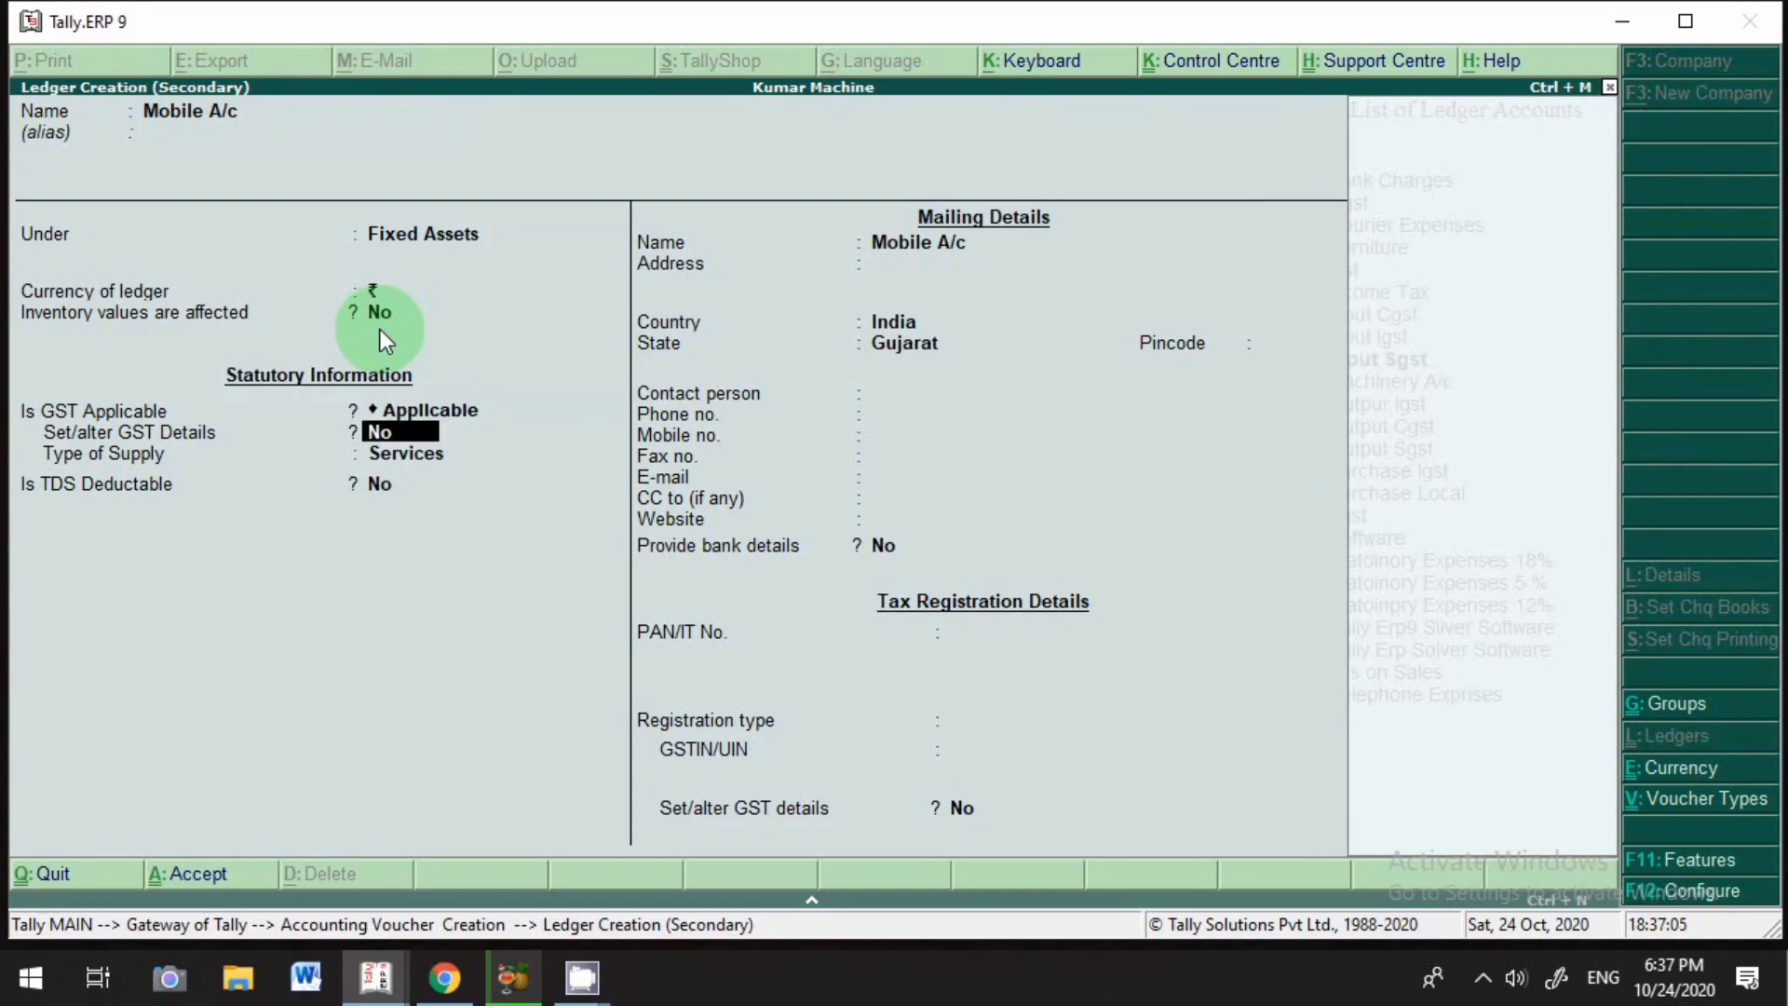
key("y")
key("Return")
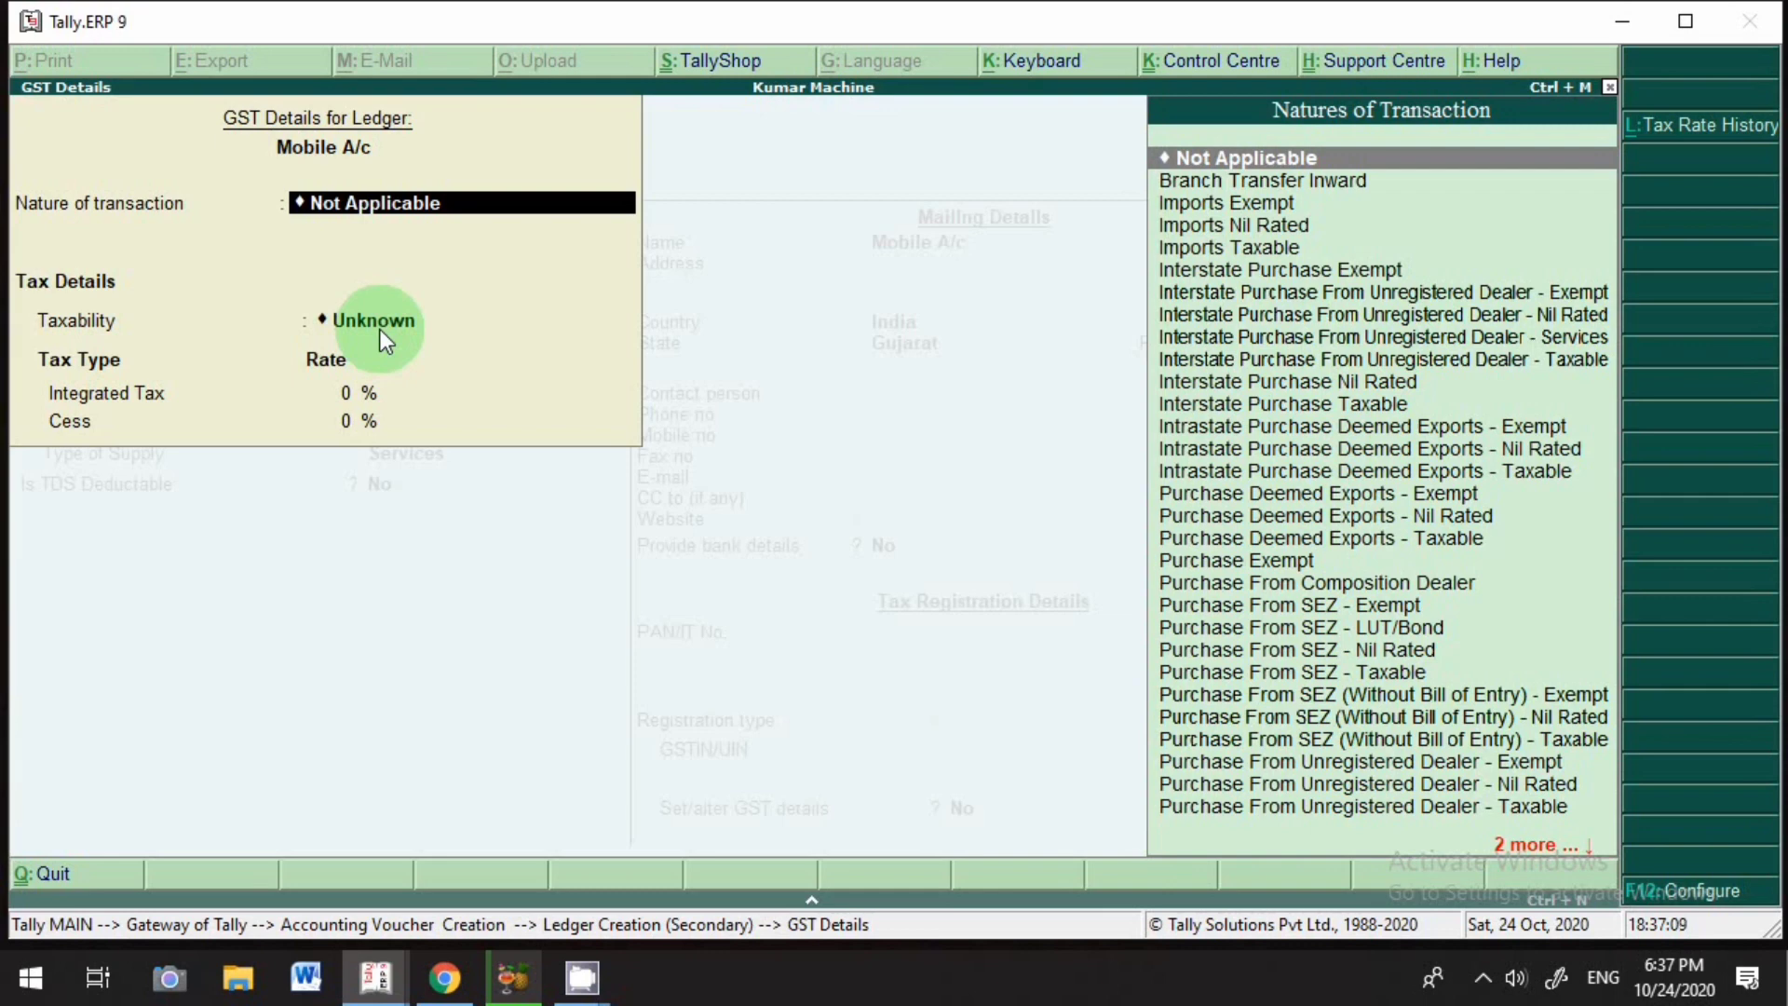
type("Pu")
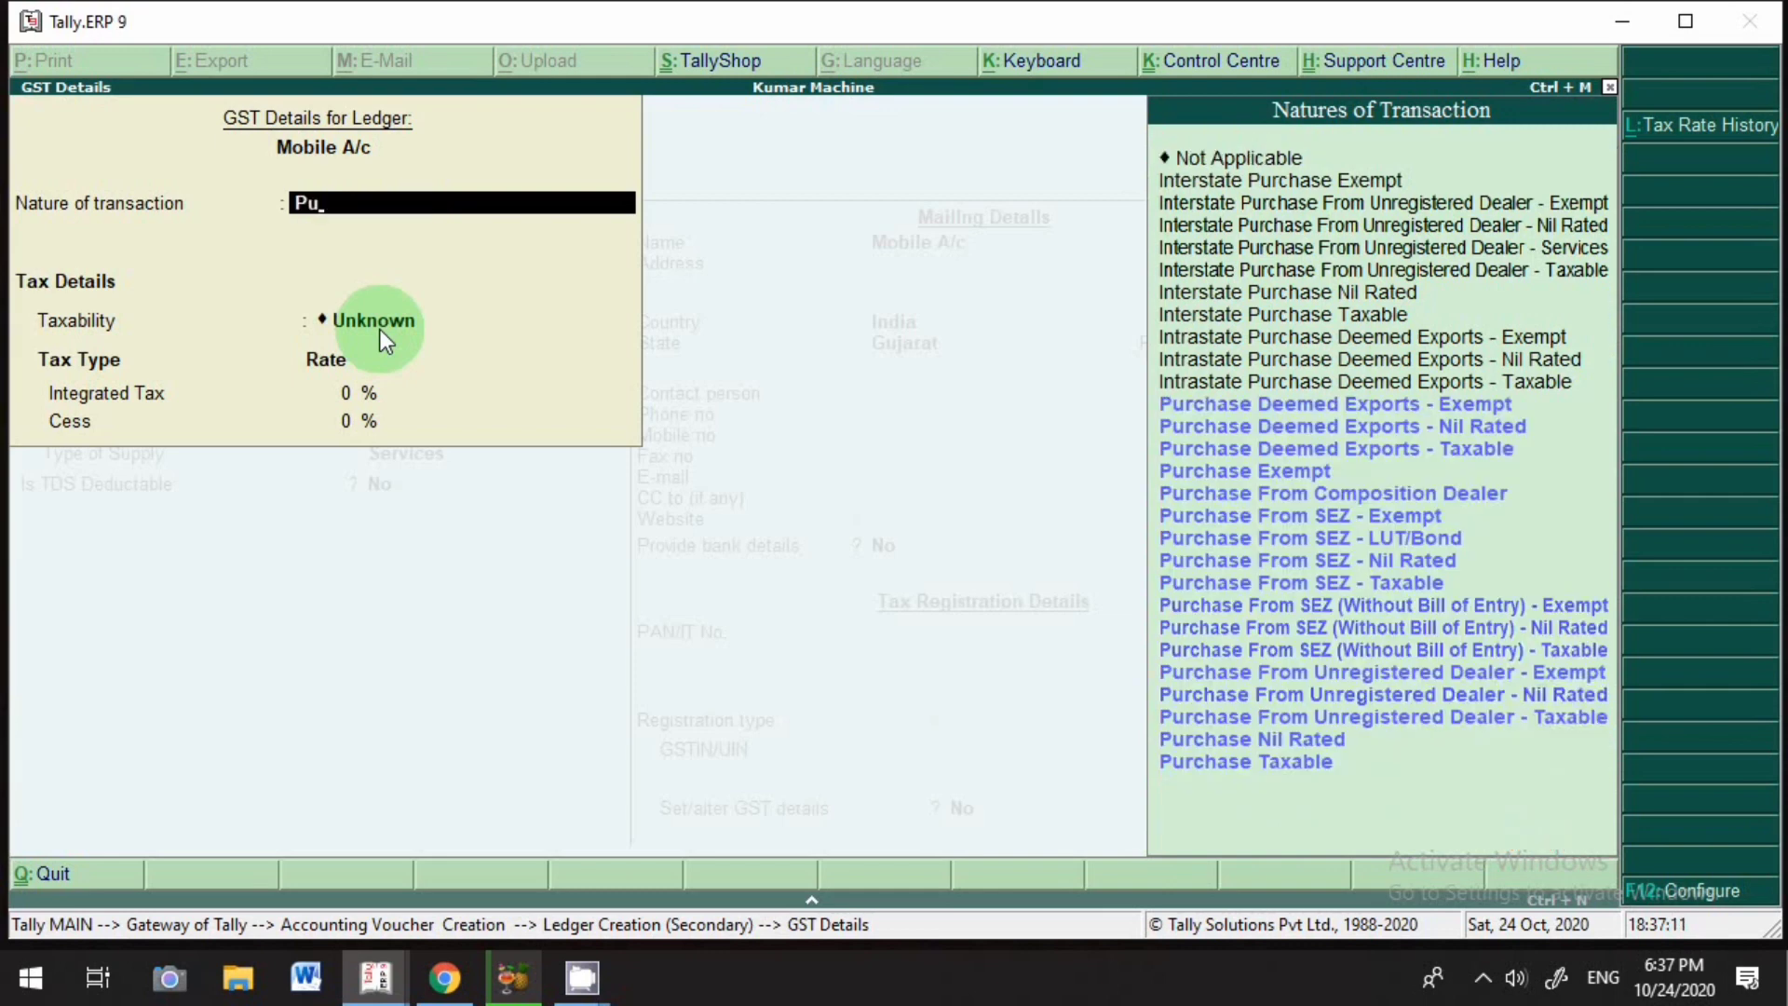
key("Down")
key("Down")
key("Down")
key("Down")
key("Down")
key("Down")
key("Down")
key("Down")
key("Down")
key("Down")
key("Down")
key("Down")
key("Down")
key("Down")
key("Down")
key("Down")
key("Return")
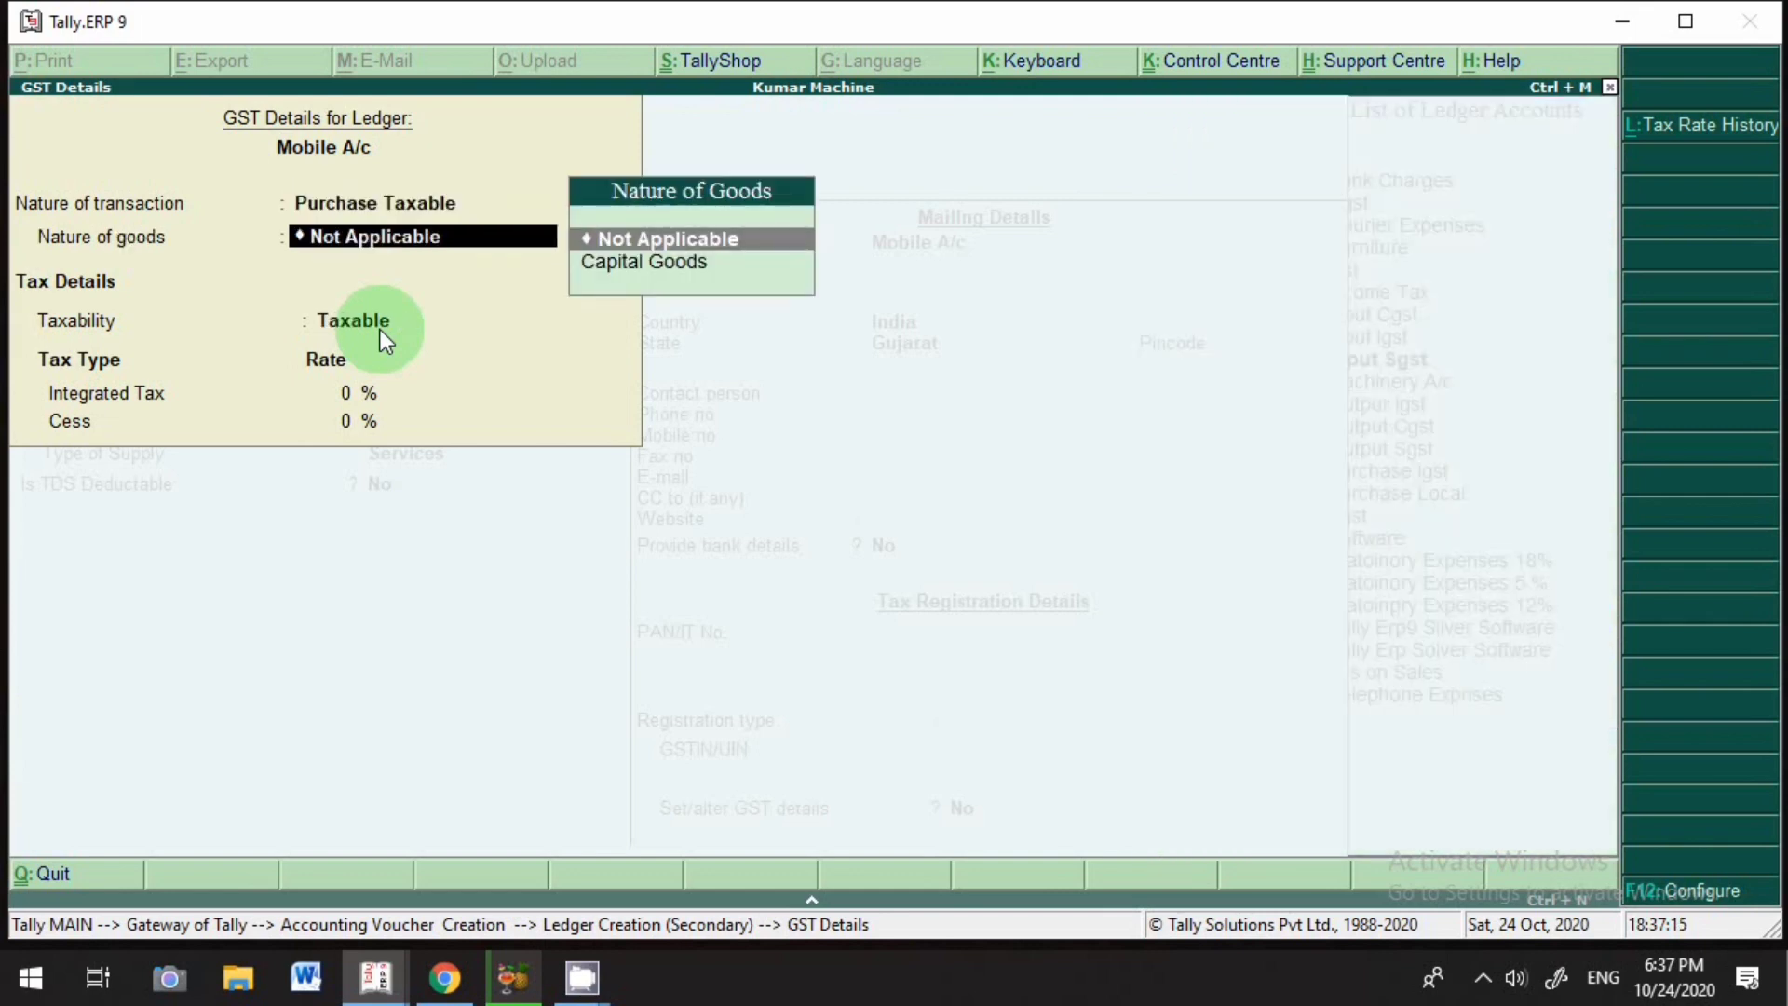
Set the nature of goods to Capital Goods and the integrated tax rate to 18%.
key("Down")
key("Return")
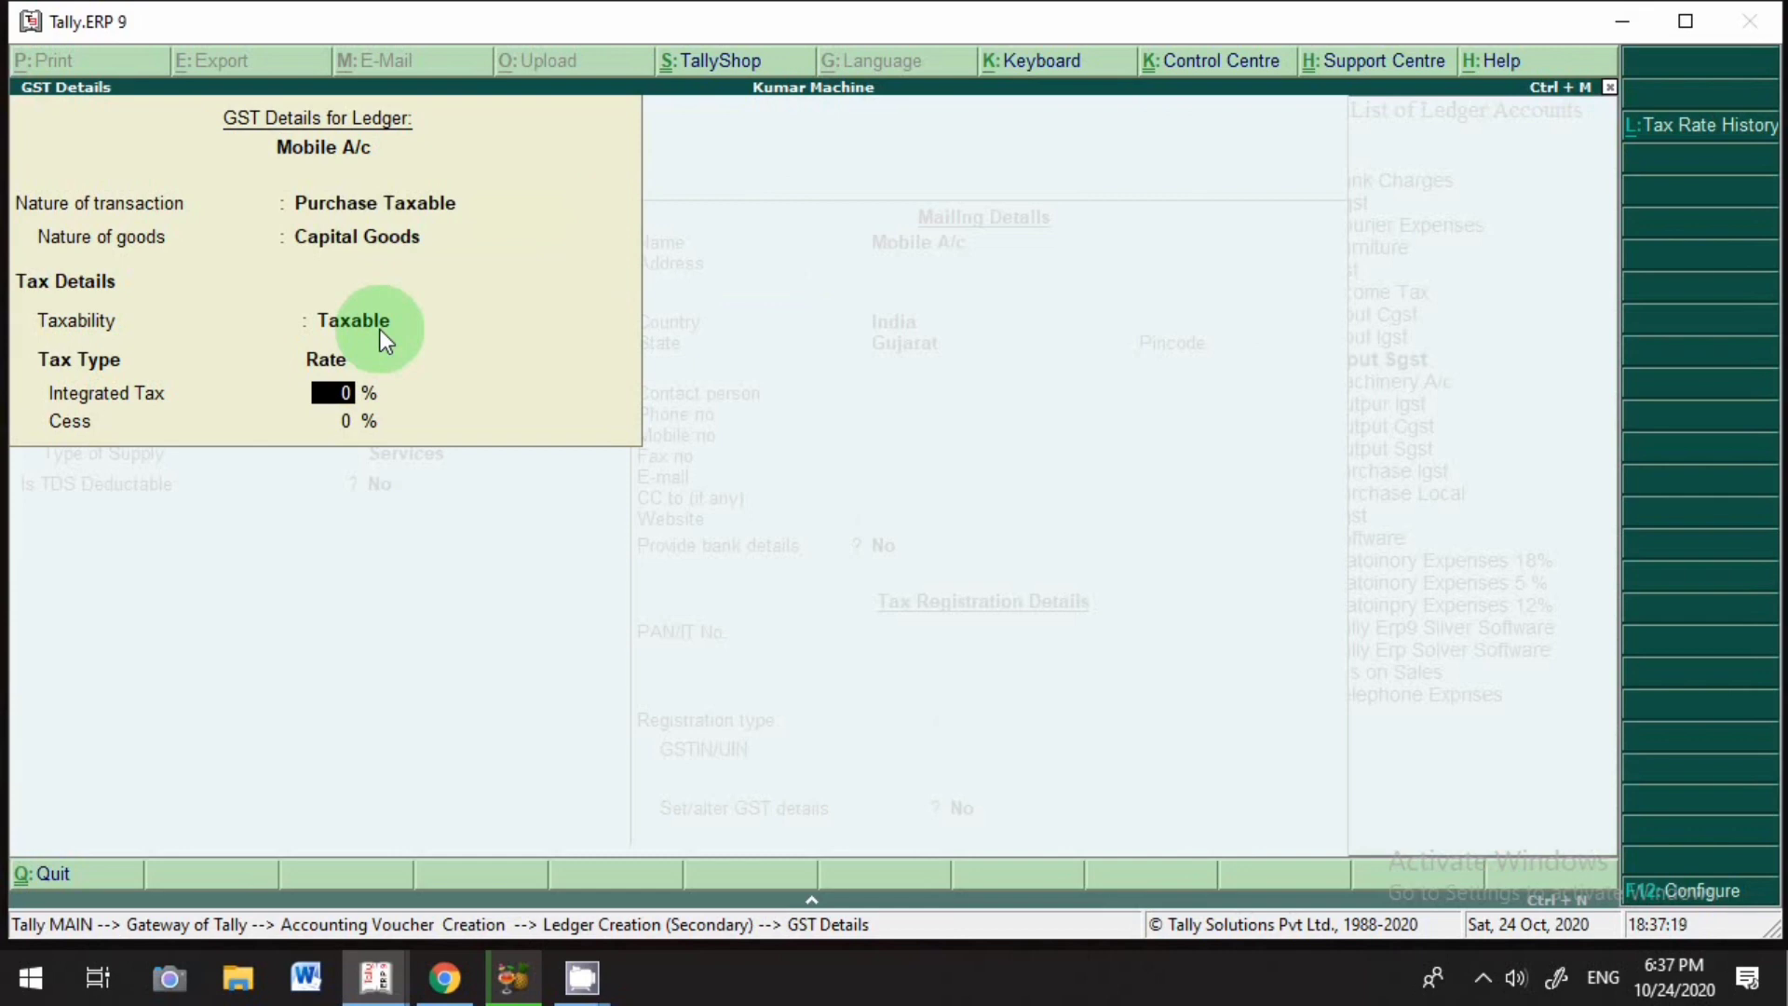
type("18")
key("Return")
key("Return")
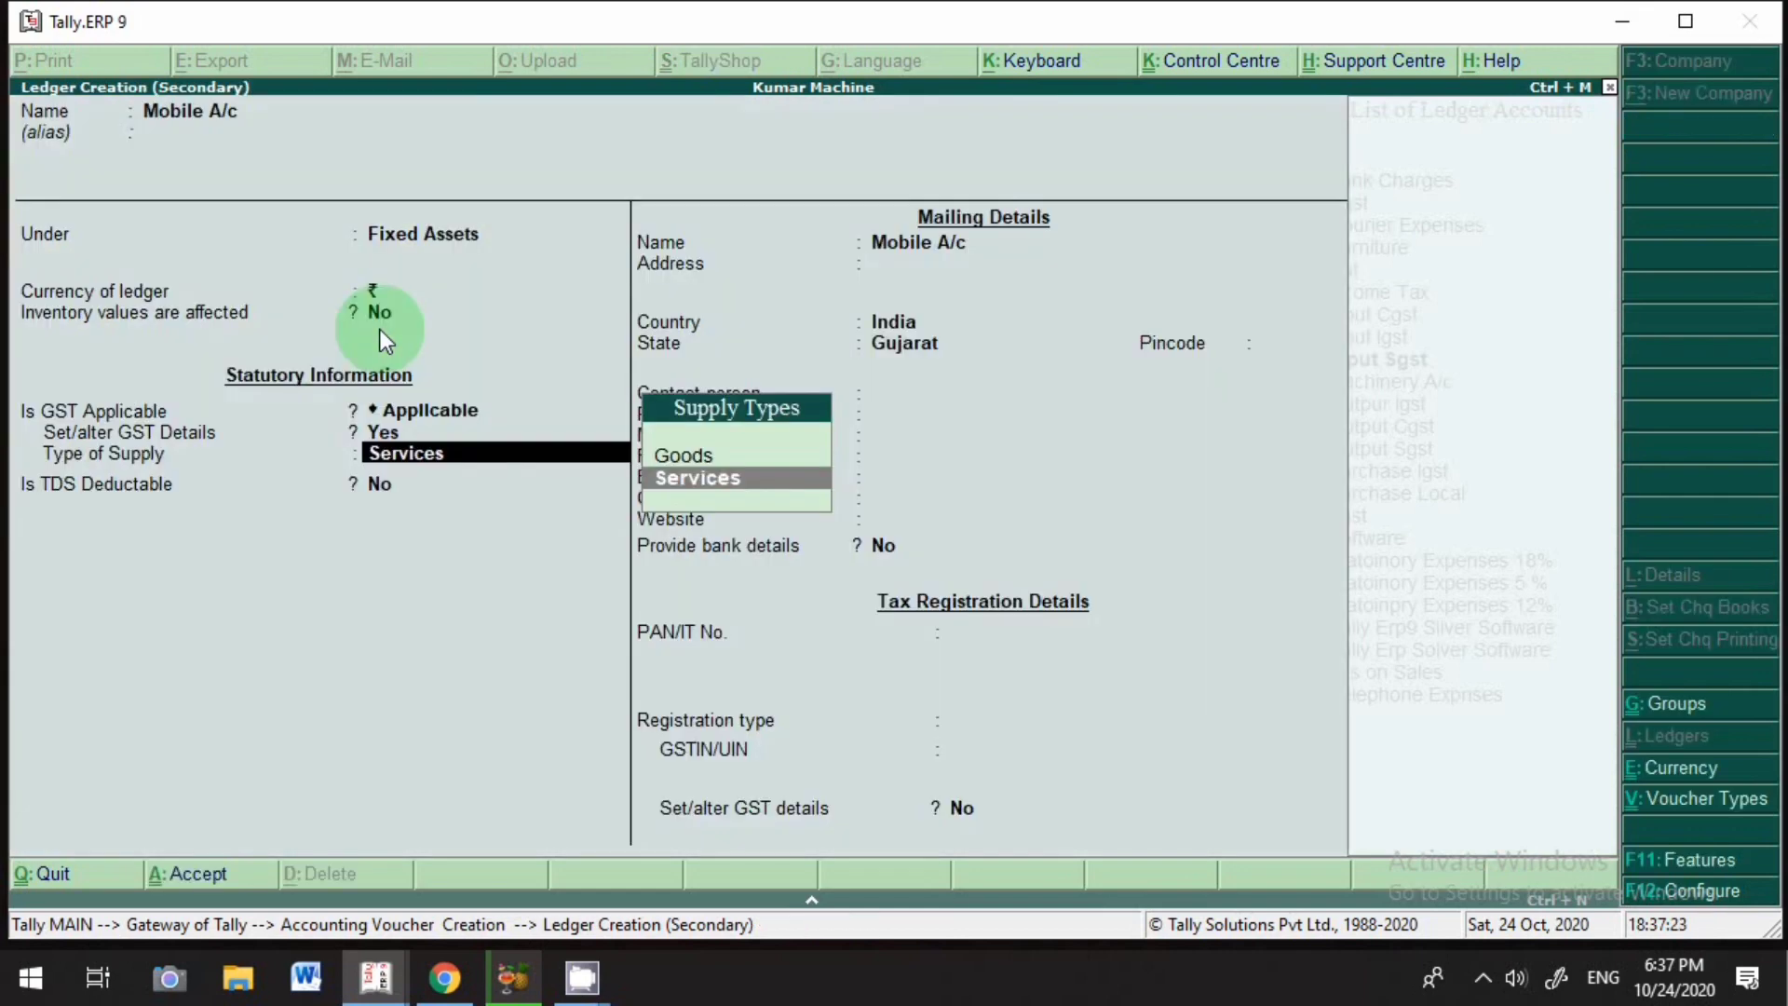
Set the ledger's type of supply to Goods and keep it non-deductable for TDS.
key("Up")
key("Return")
key("Return")
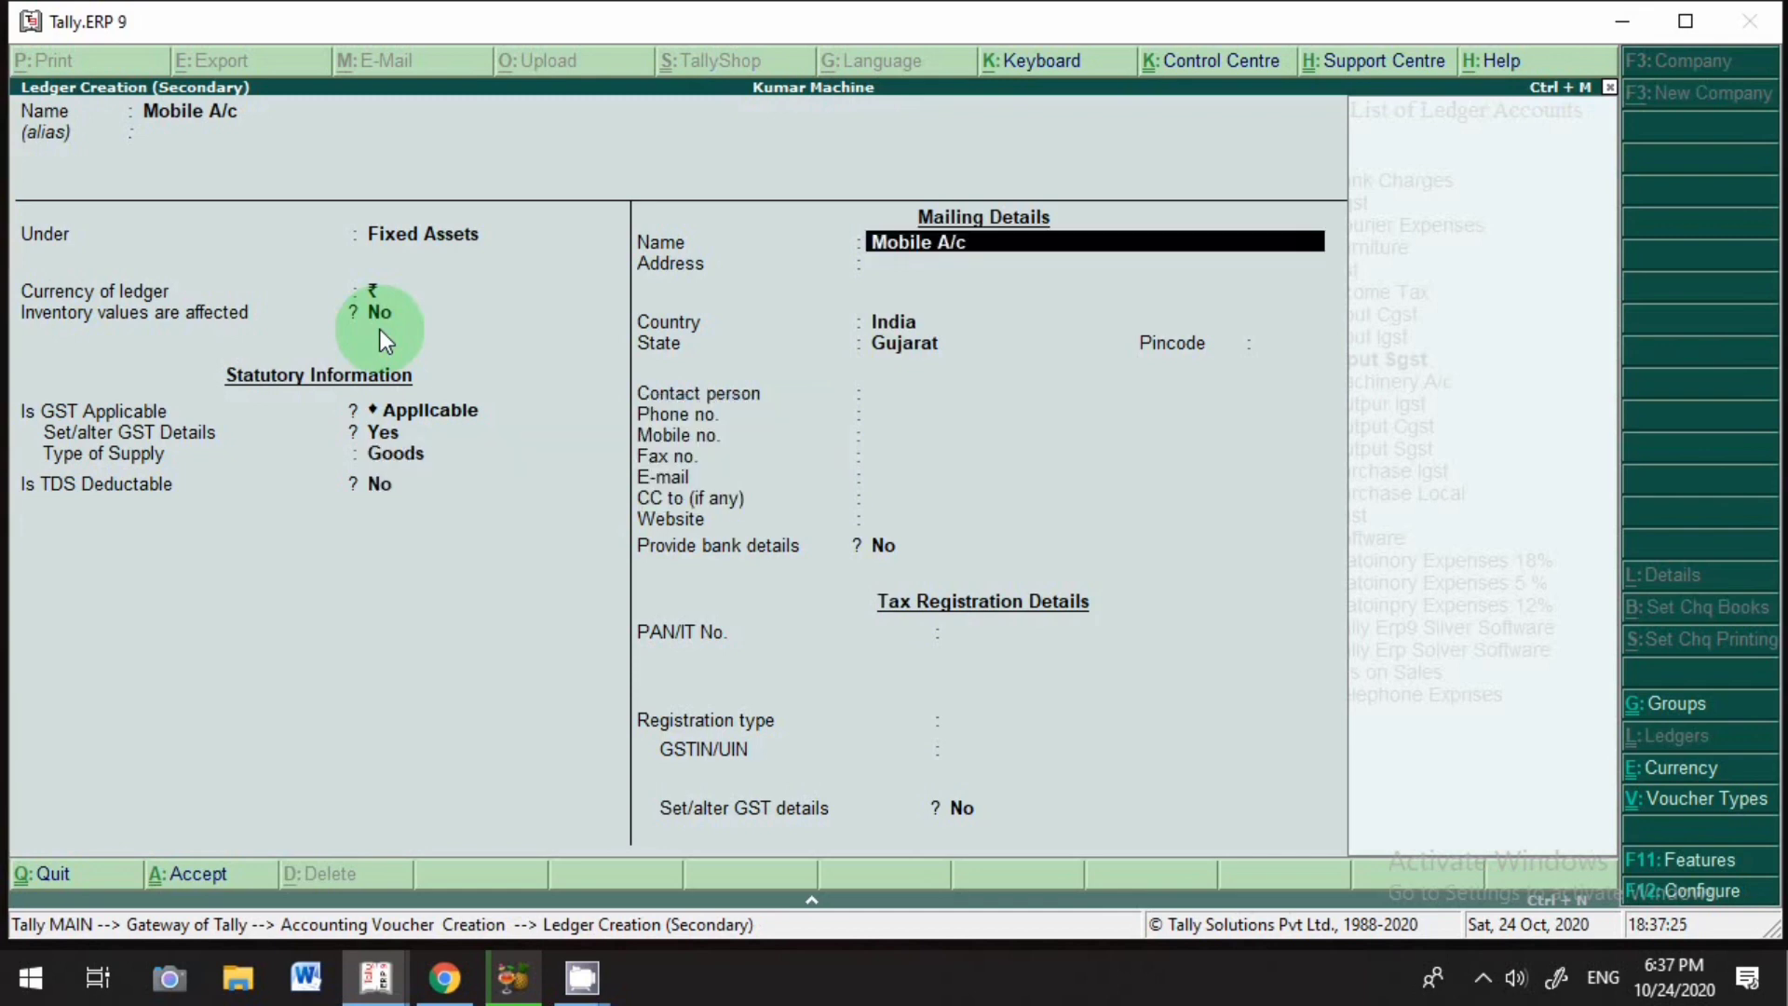
Set the state in the ledger's mailing details to Delhi and save the Mobile A/c ledger.
key("Return")
key("Return")
key("Return")
key("Up")
key("Up")
key("Up")
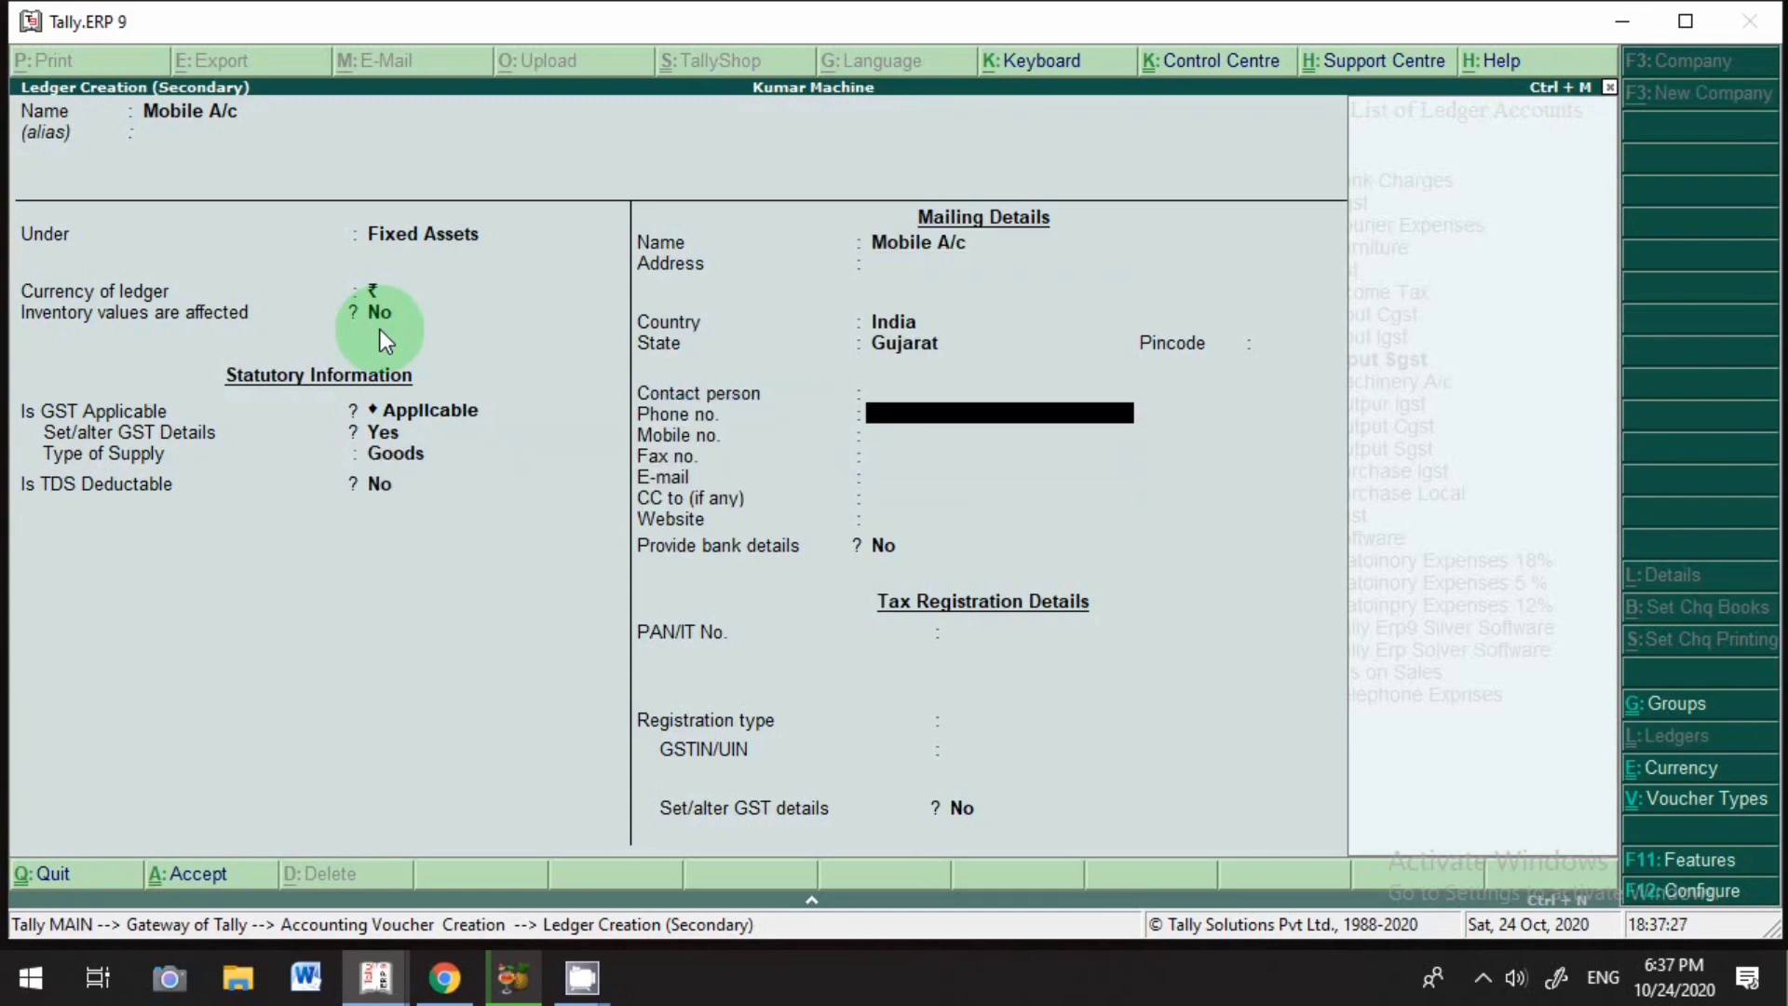
key("Up")
key("Up")
key("Up")
type("D")
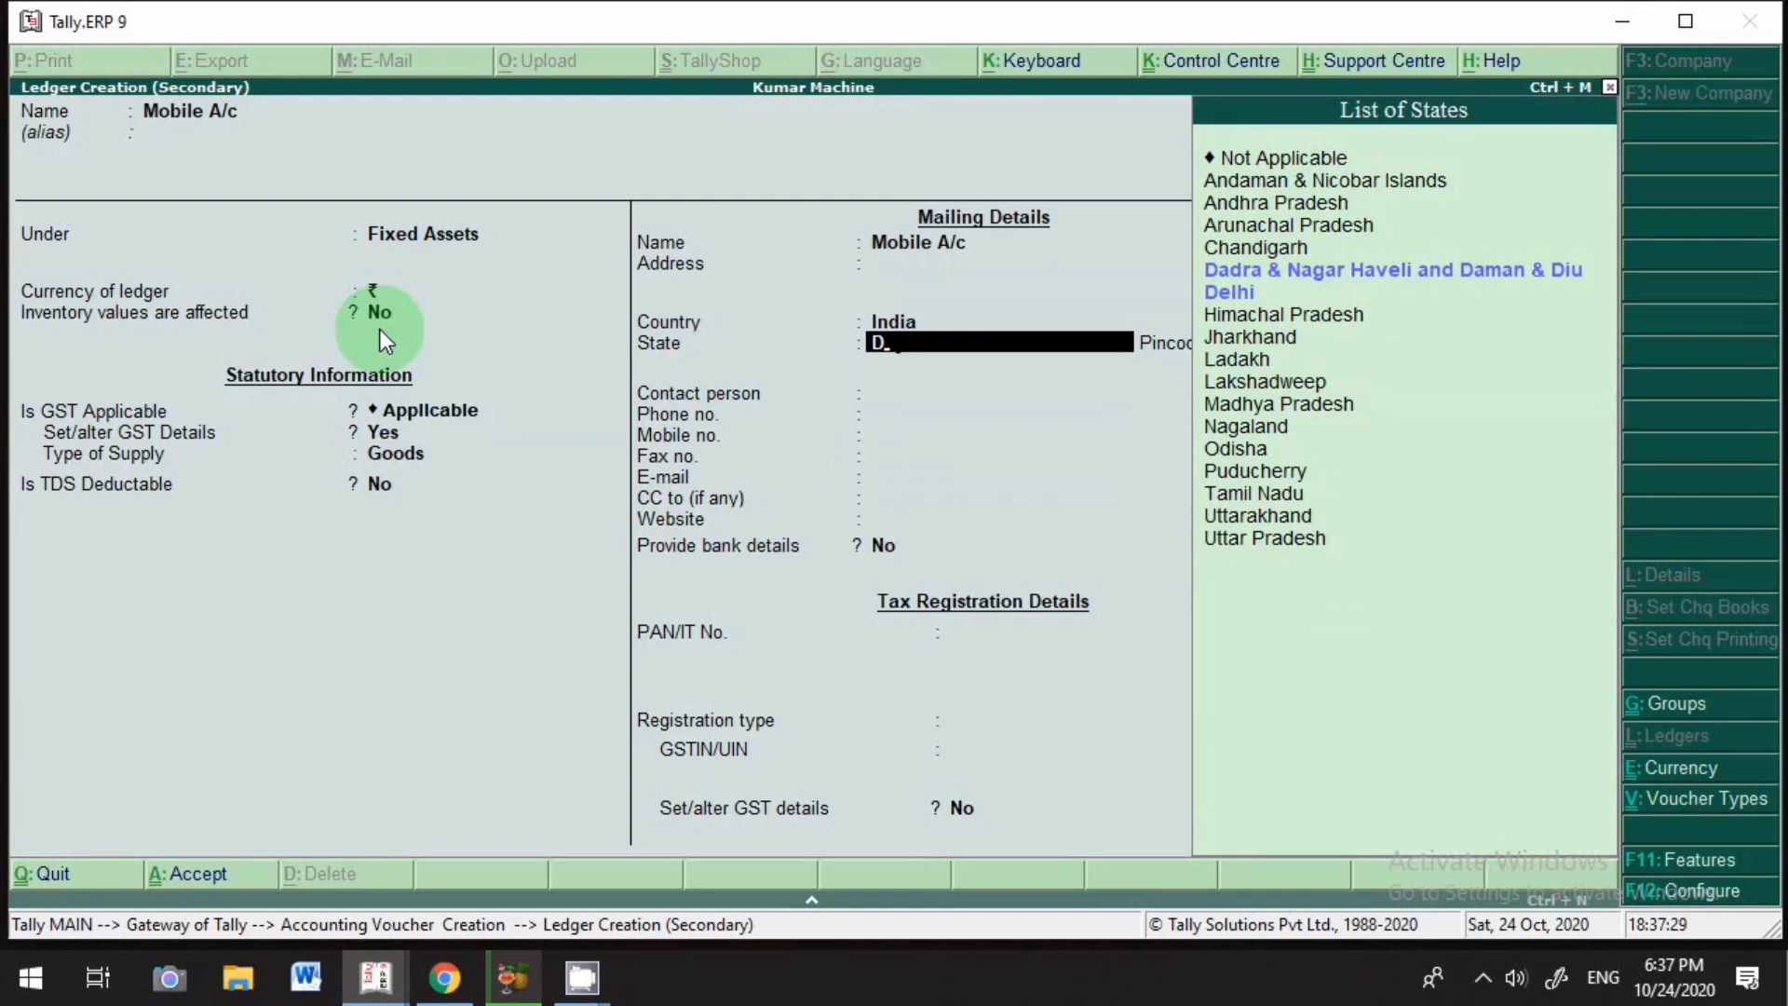
key("Down")
key("Return")
key("Return")
key("Return")
key("Return")
key("Return")
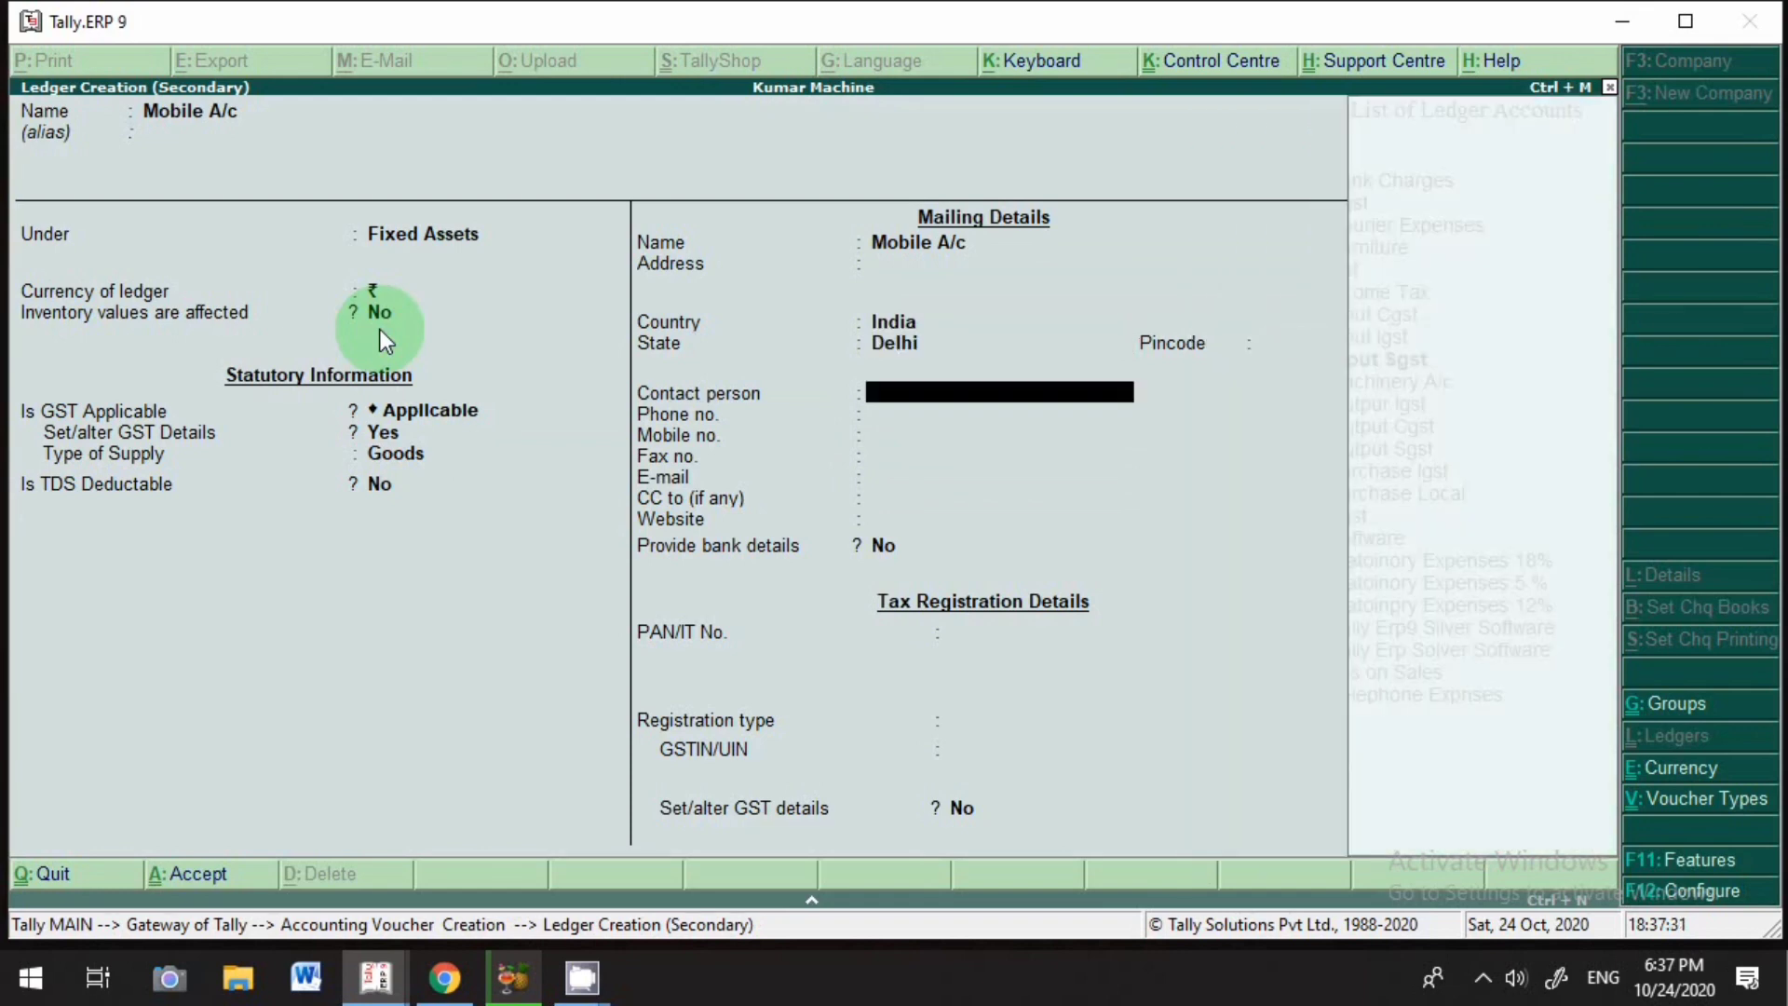
key("Return")
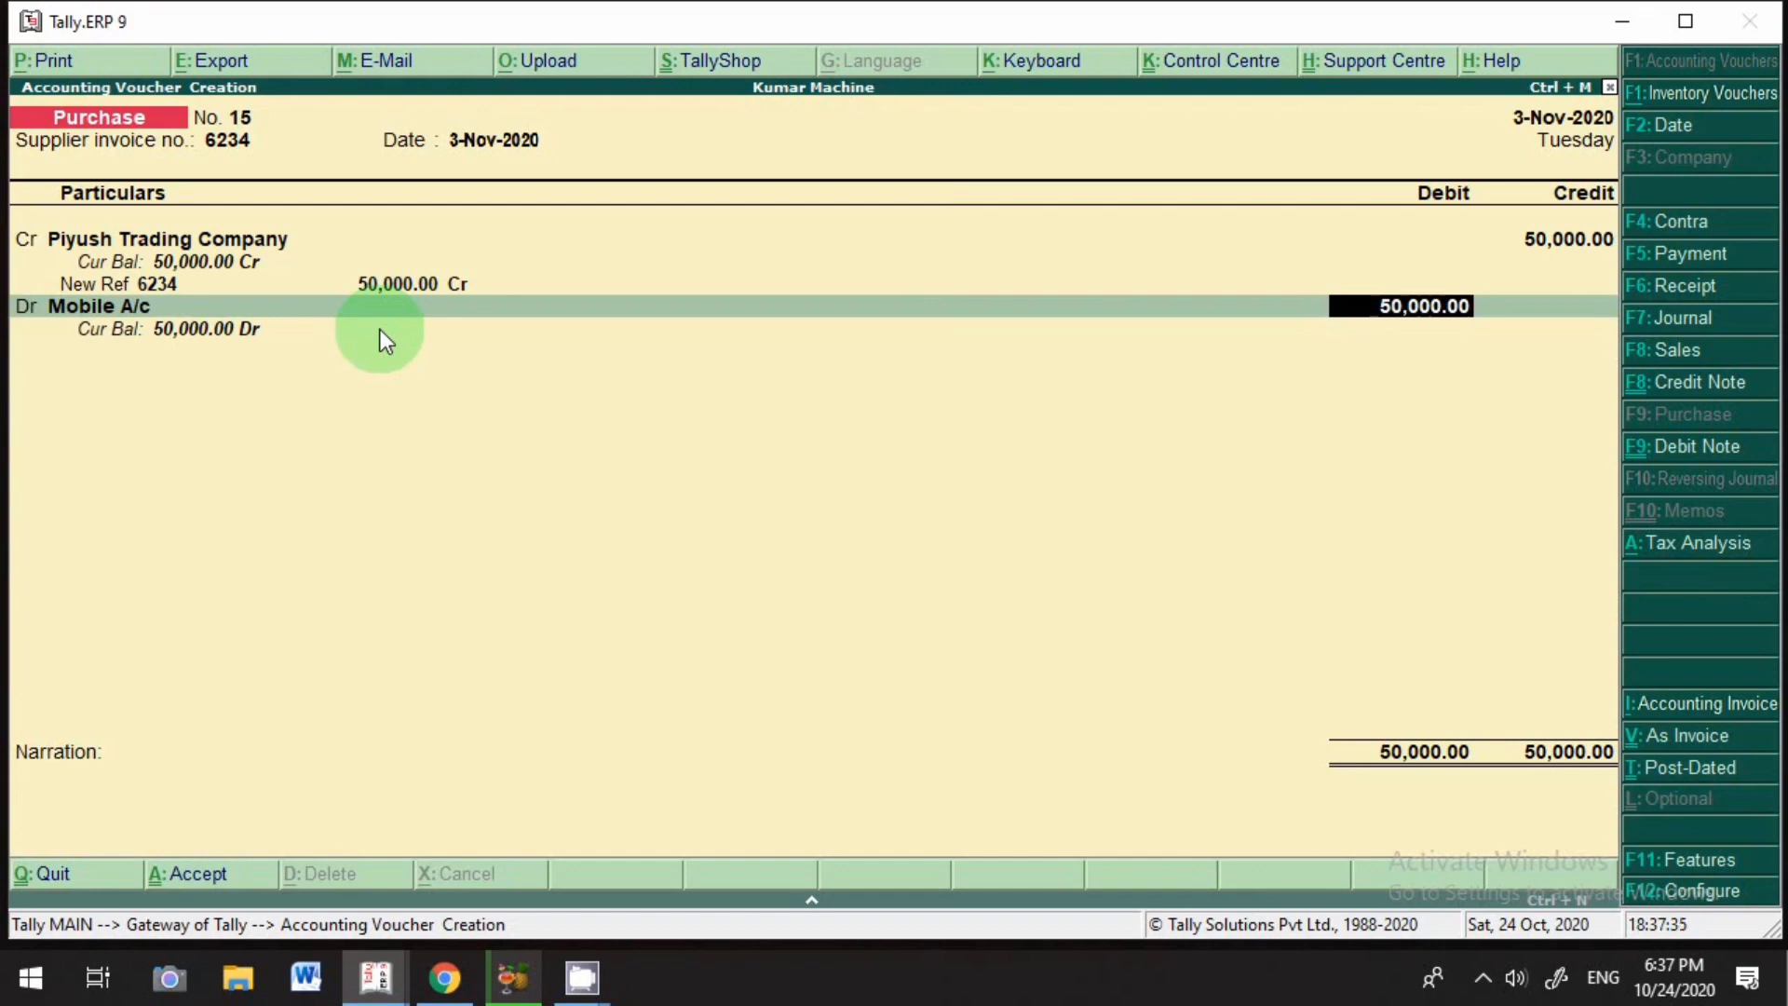
Debit Mobile A/c with 41,000 in the purchase voucher.
type("4")
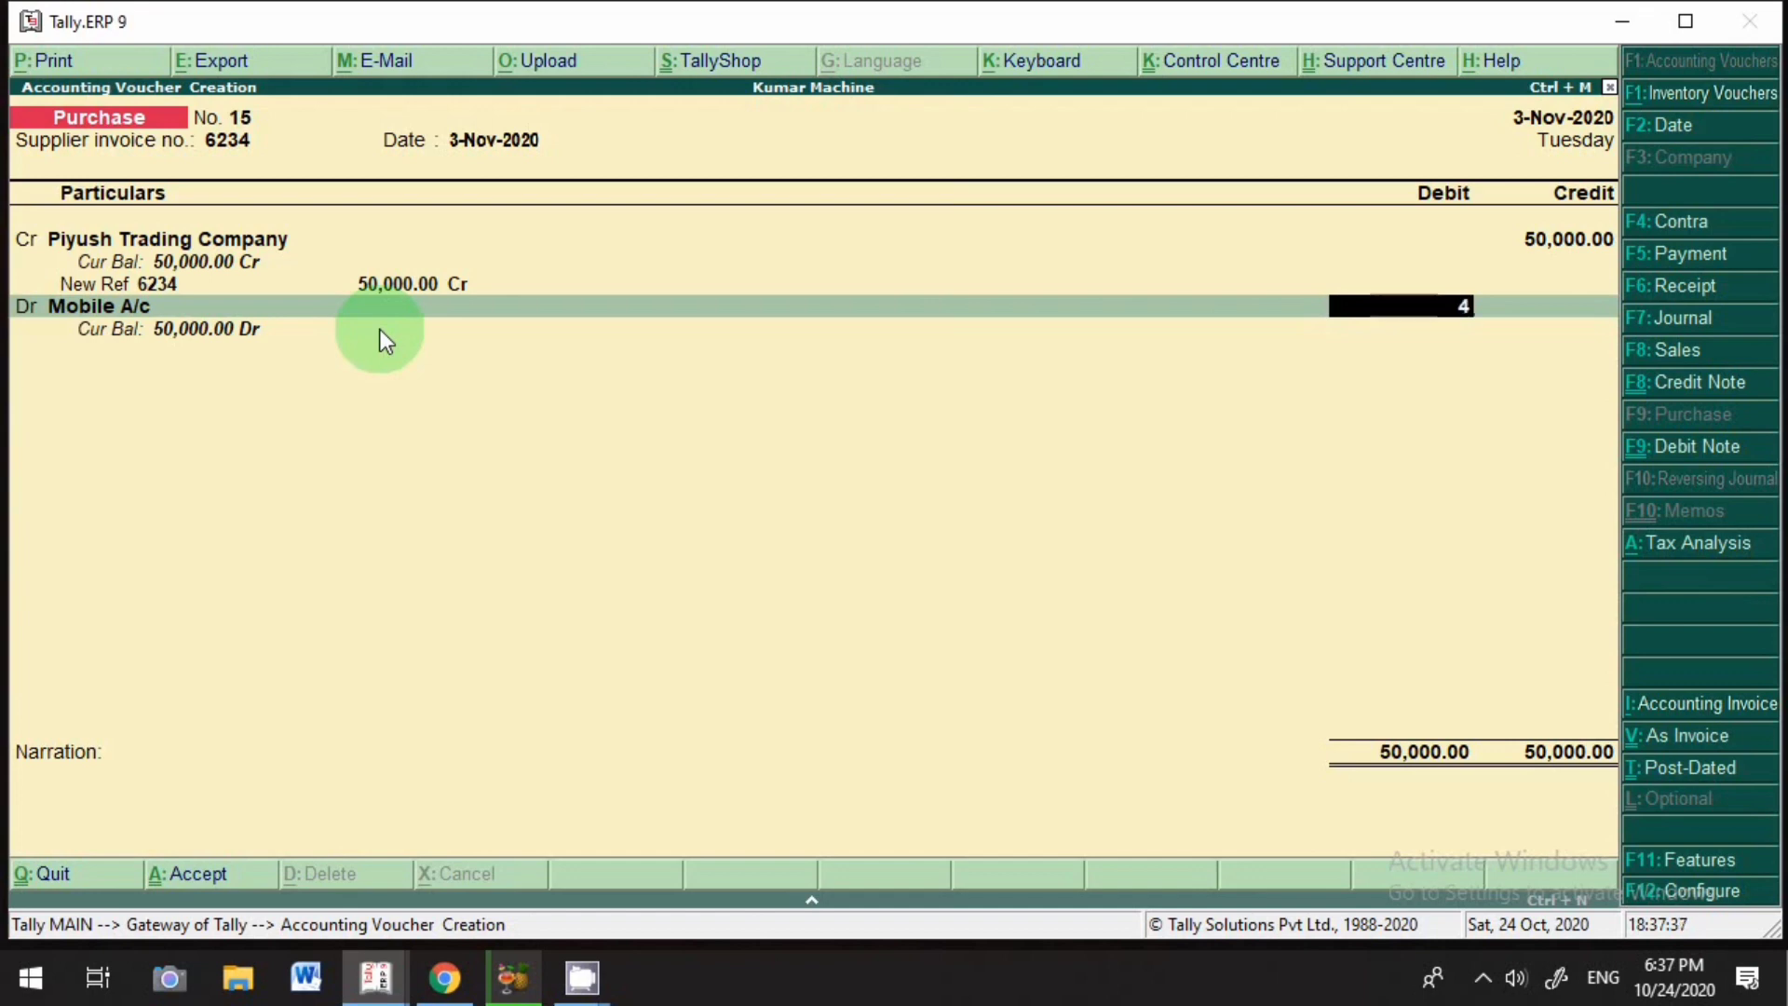
type("1,00000")
key("Return")
key("Return")
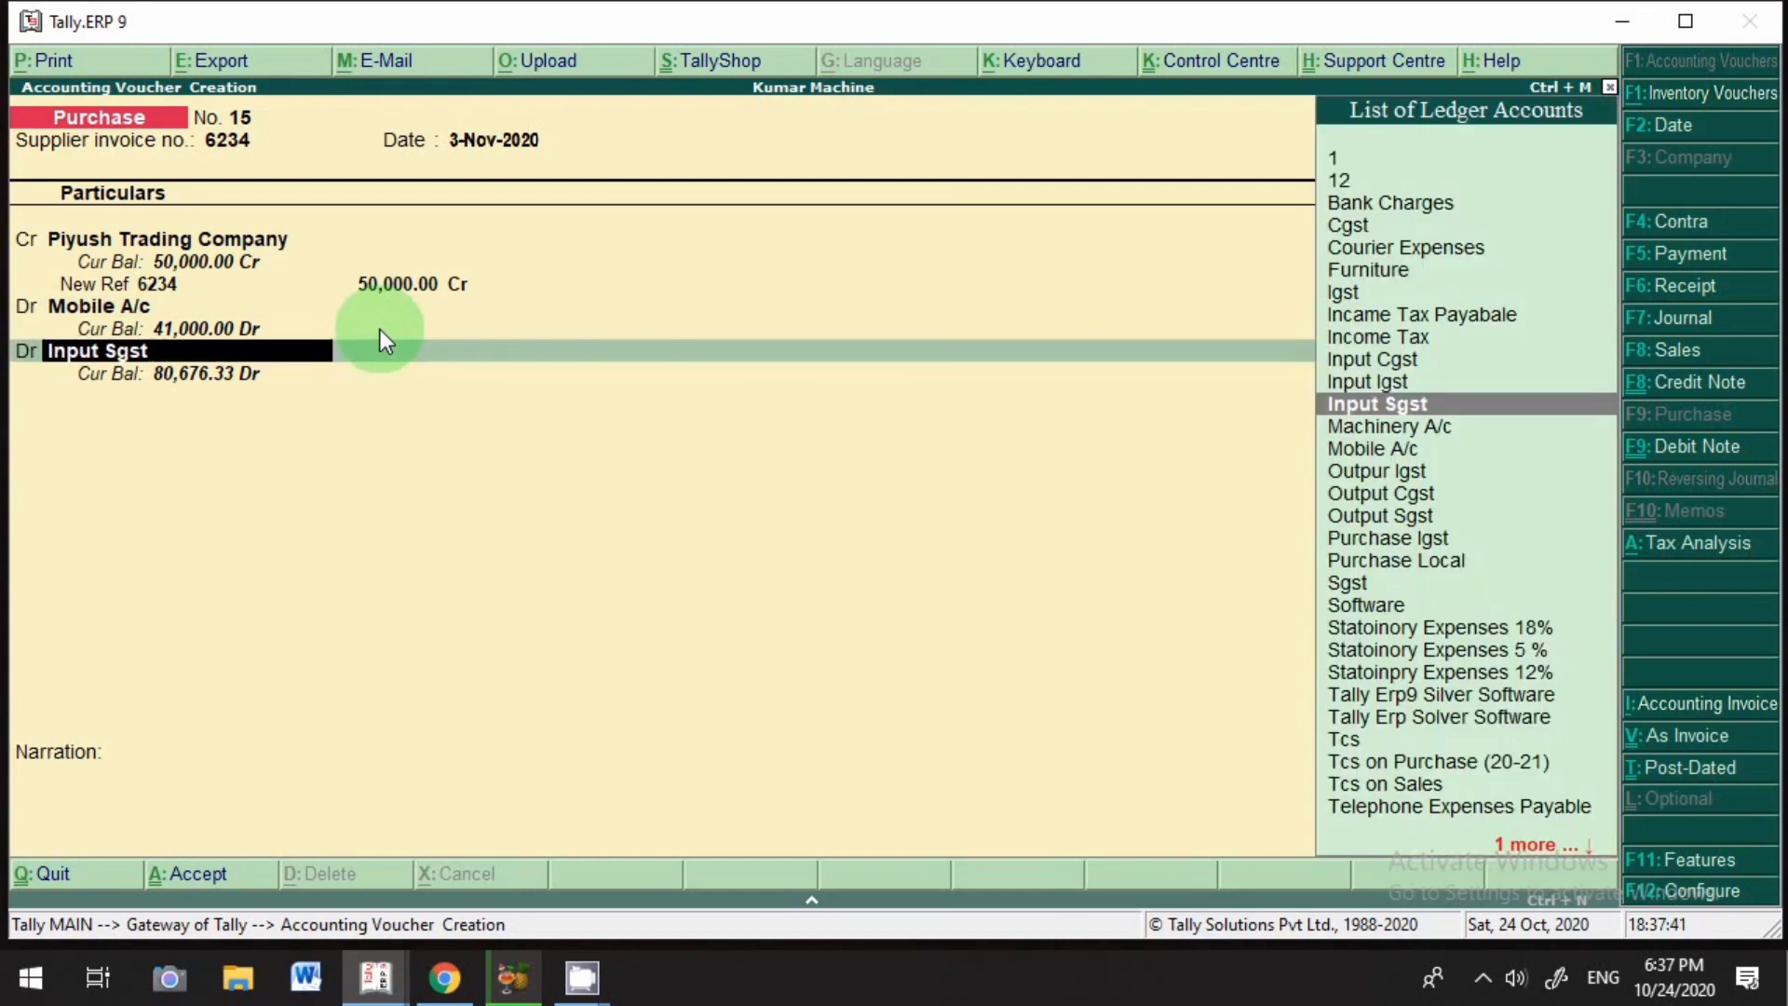
Add the Input Cgst ledger as a debit line with an amount of 4,500.
type("Cgs")
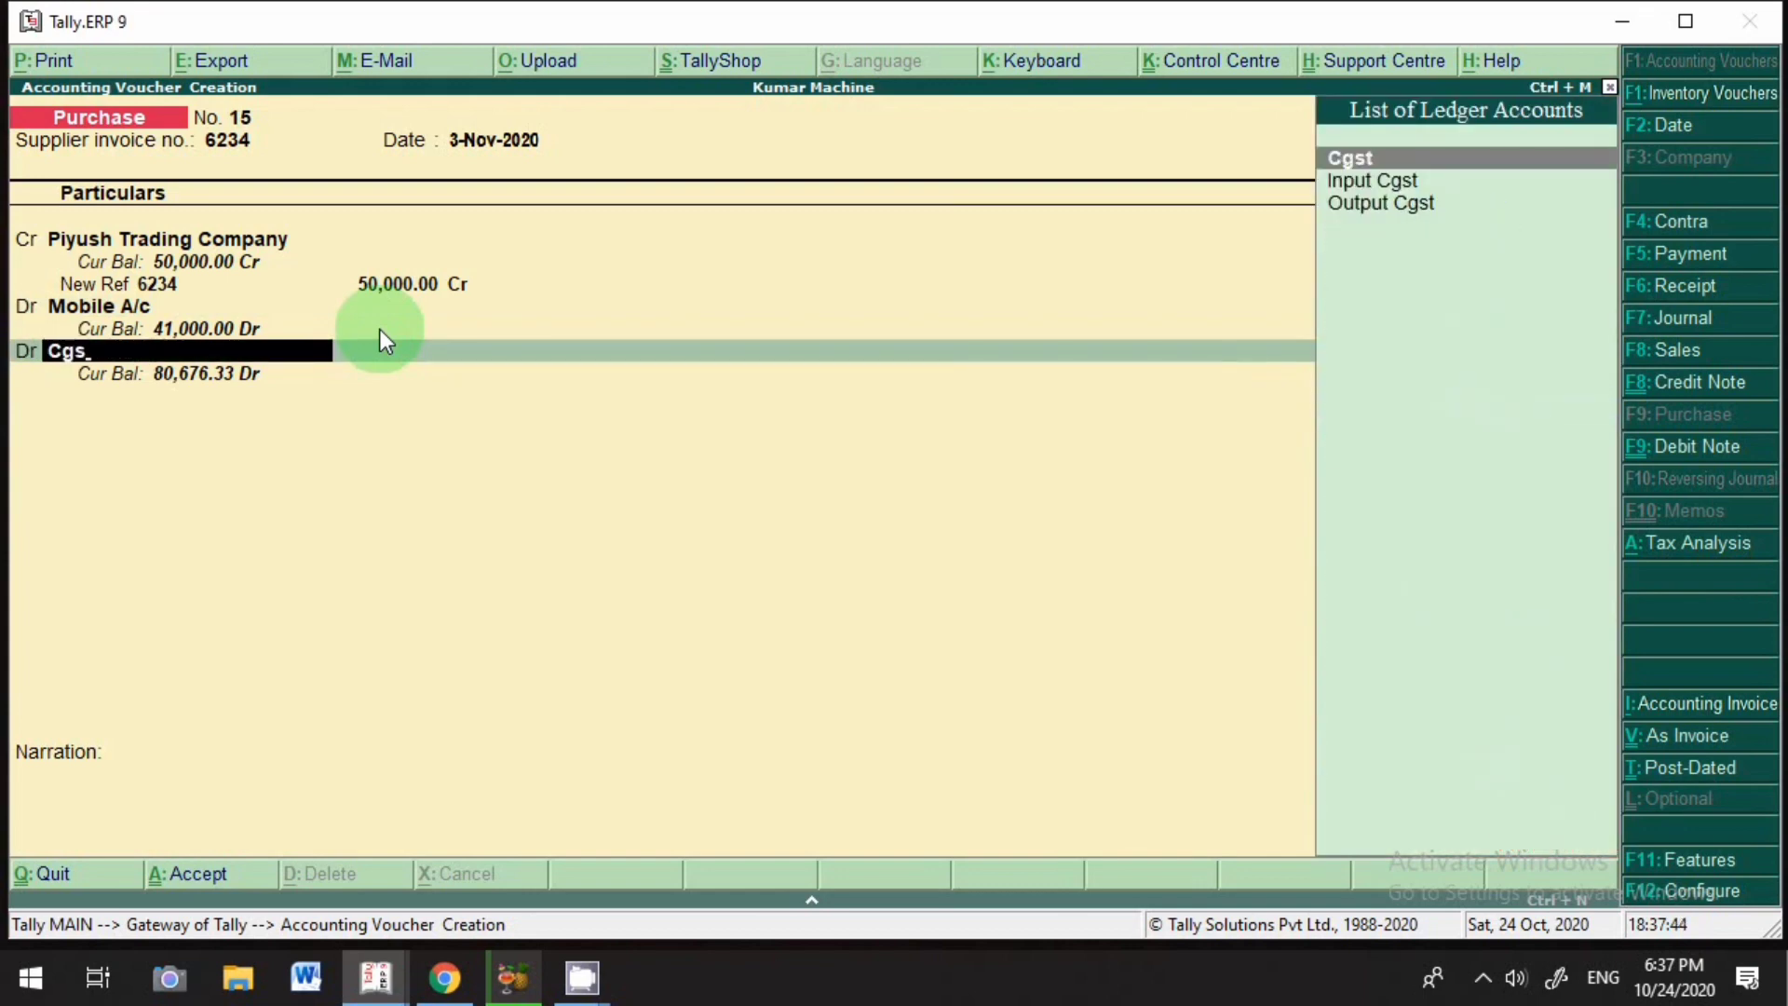
key("Down")
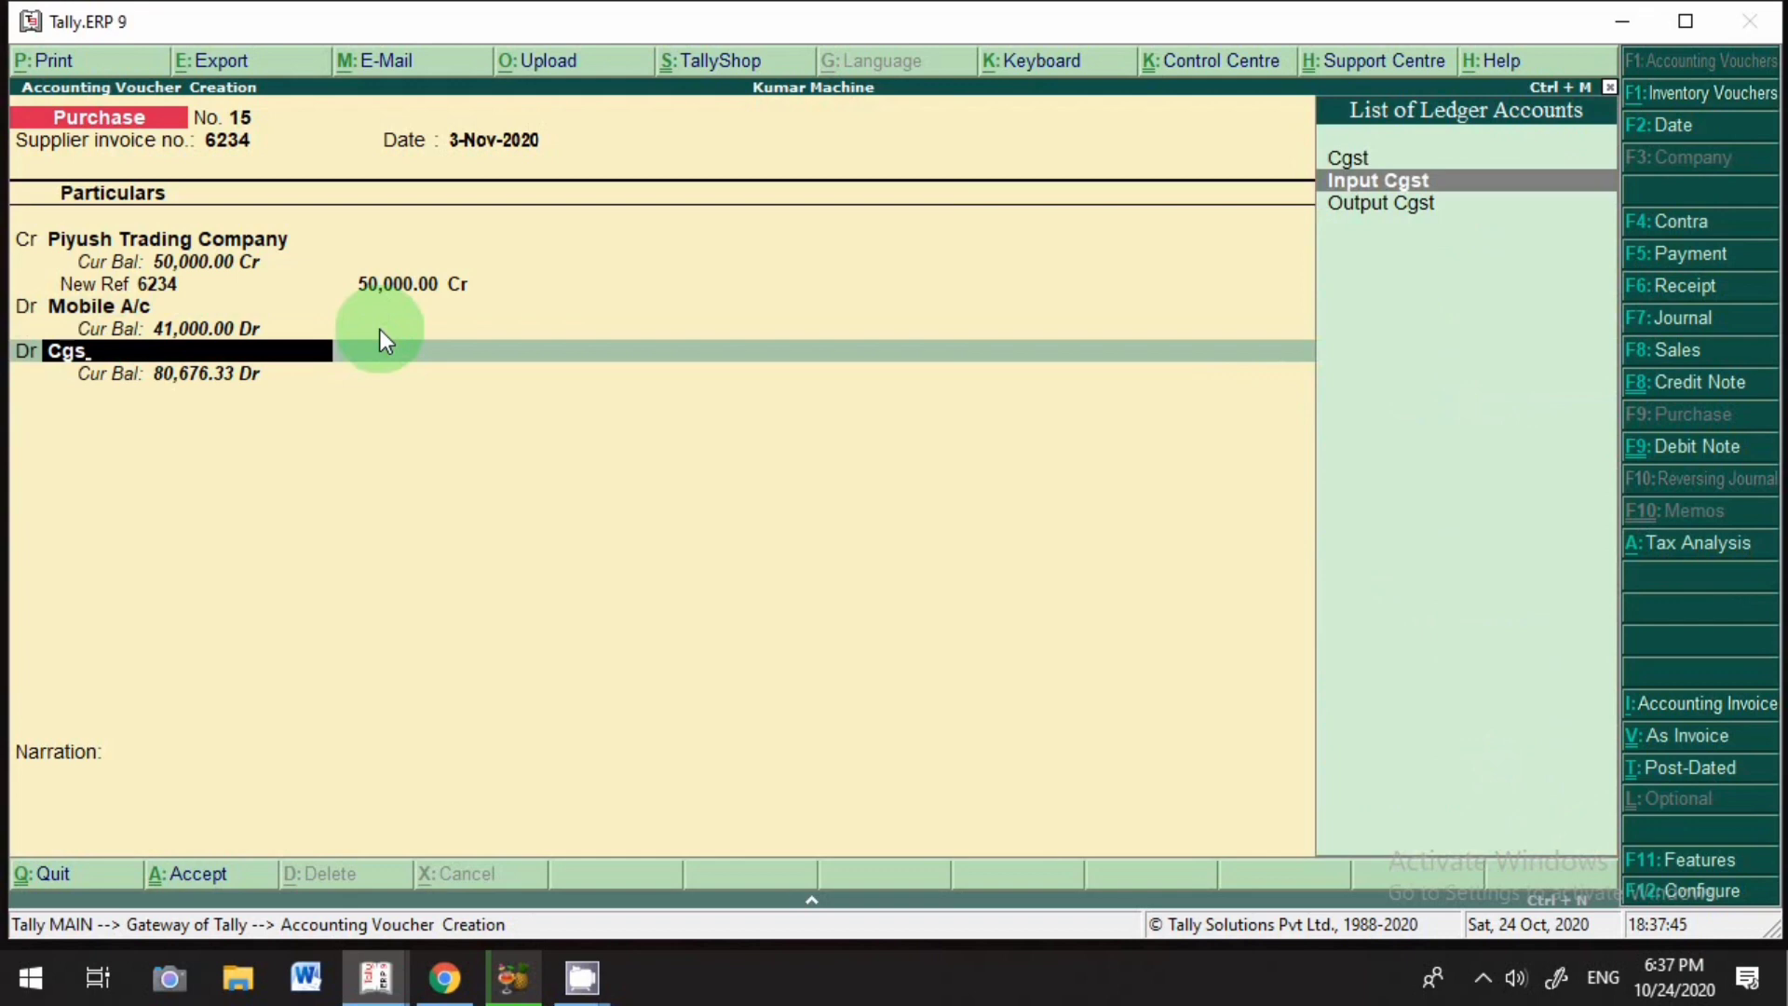
key("Return")
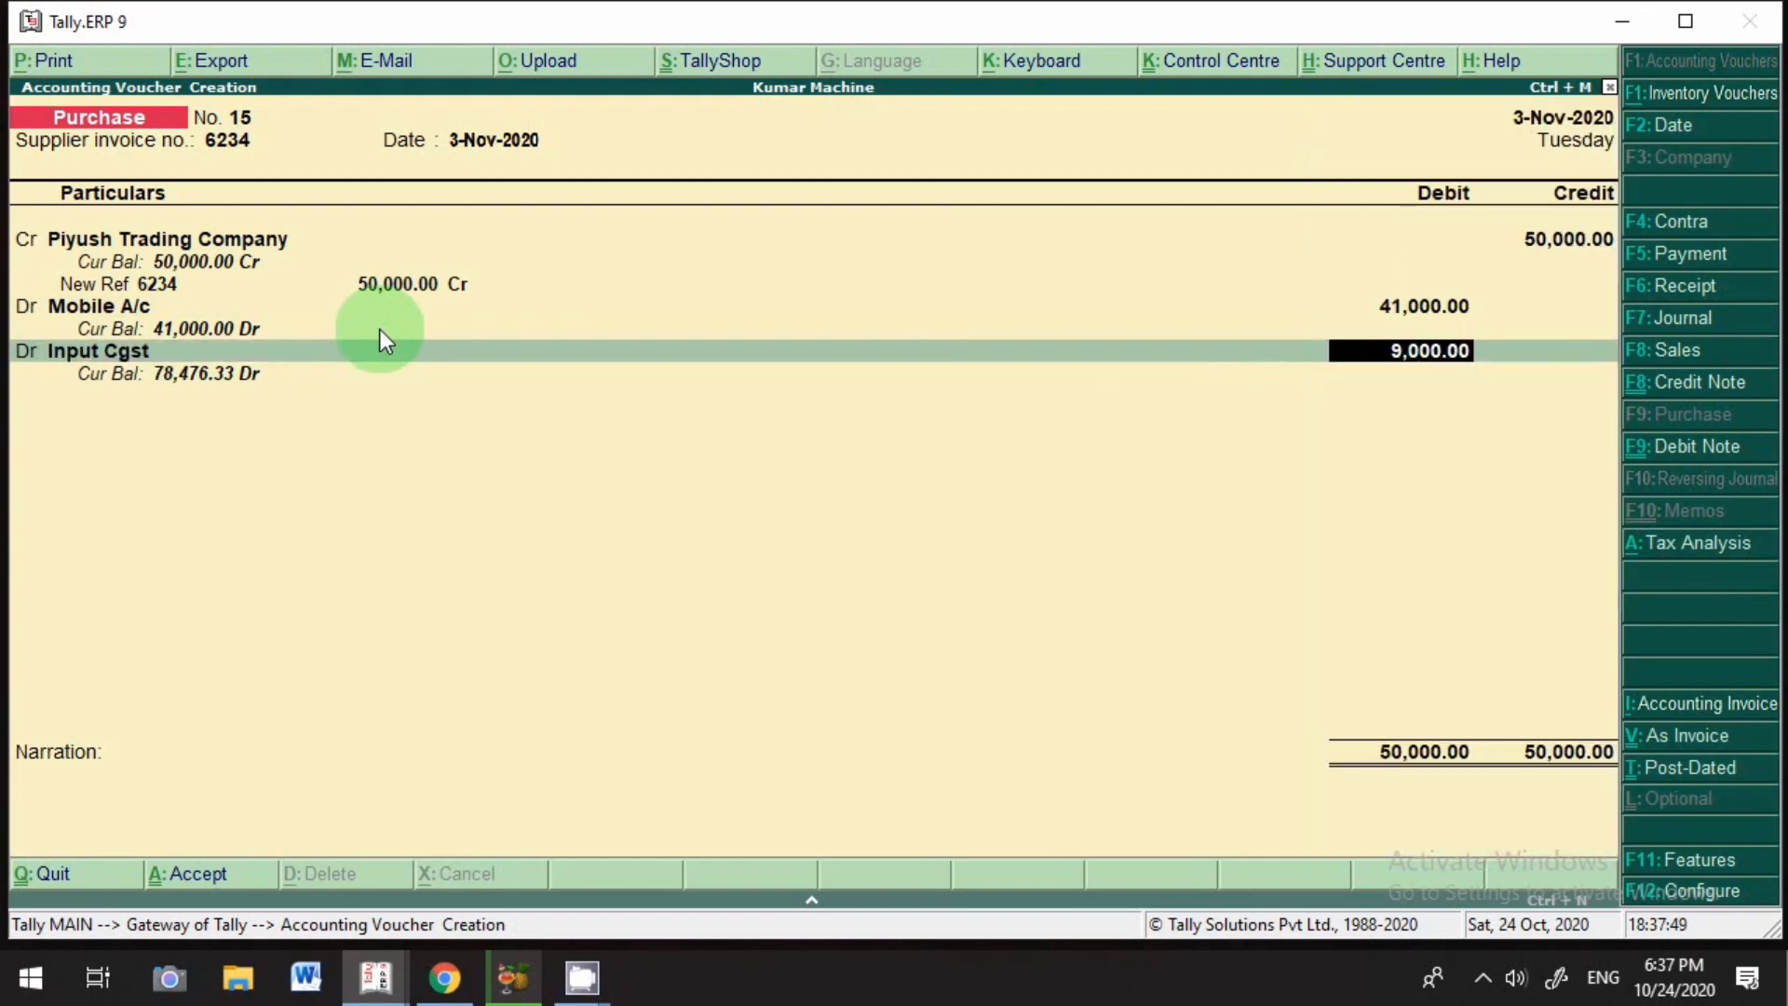
type("4500")
key("Return")
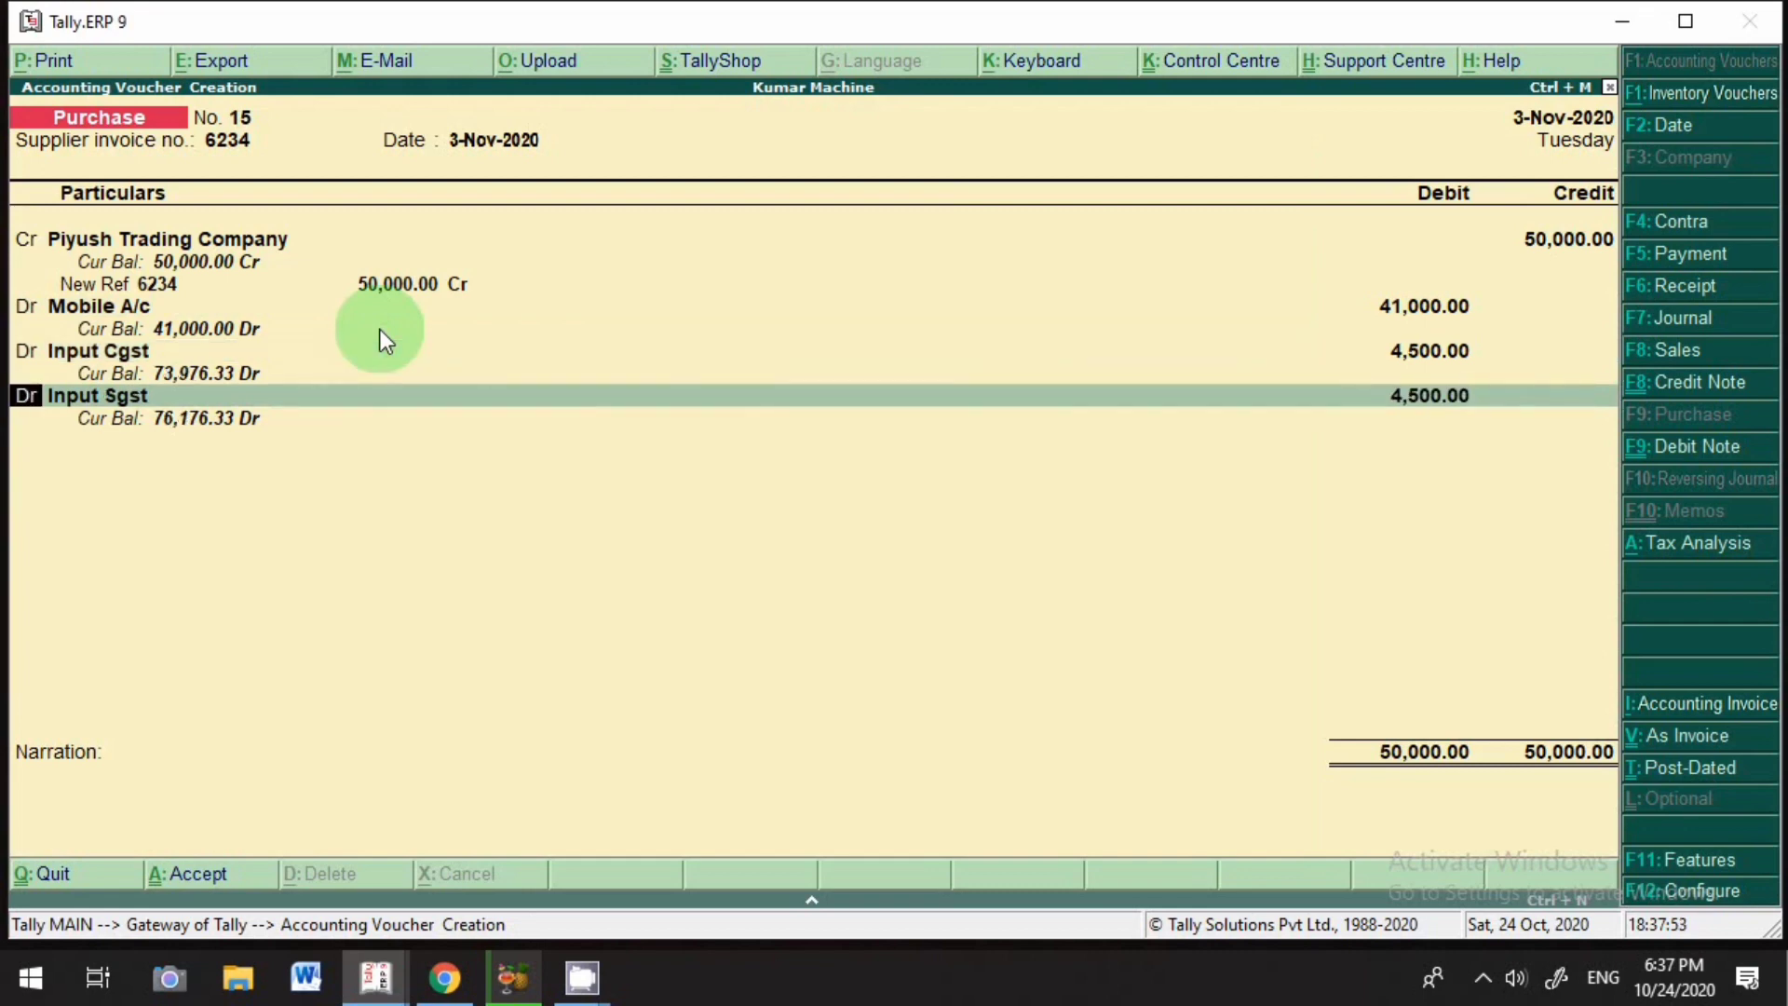
Complete the Input Sgst debit line with 4,500, leave the narration blank and save the purchase voucher.
key("Return")
key("Return")
key("Return")
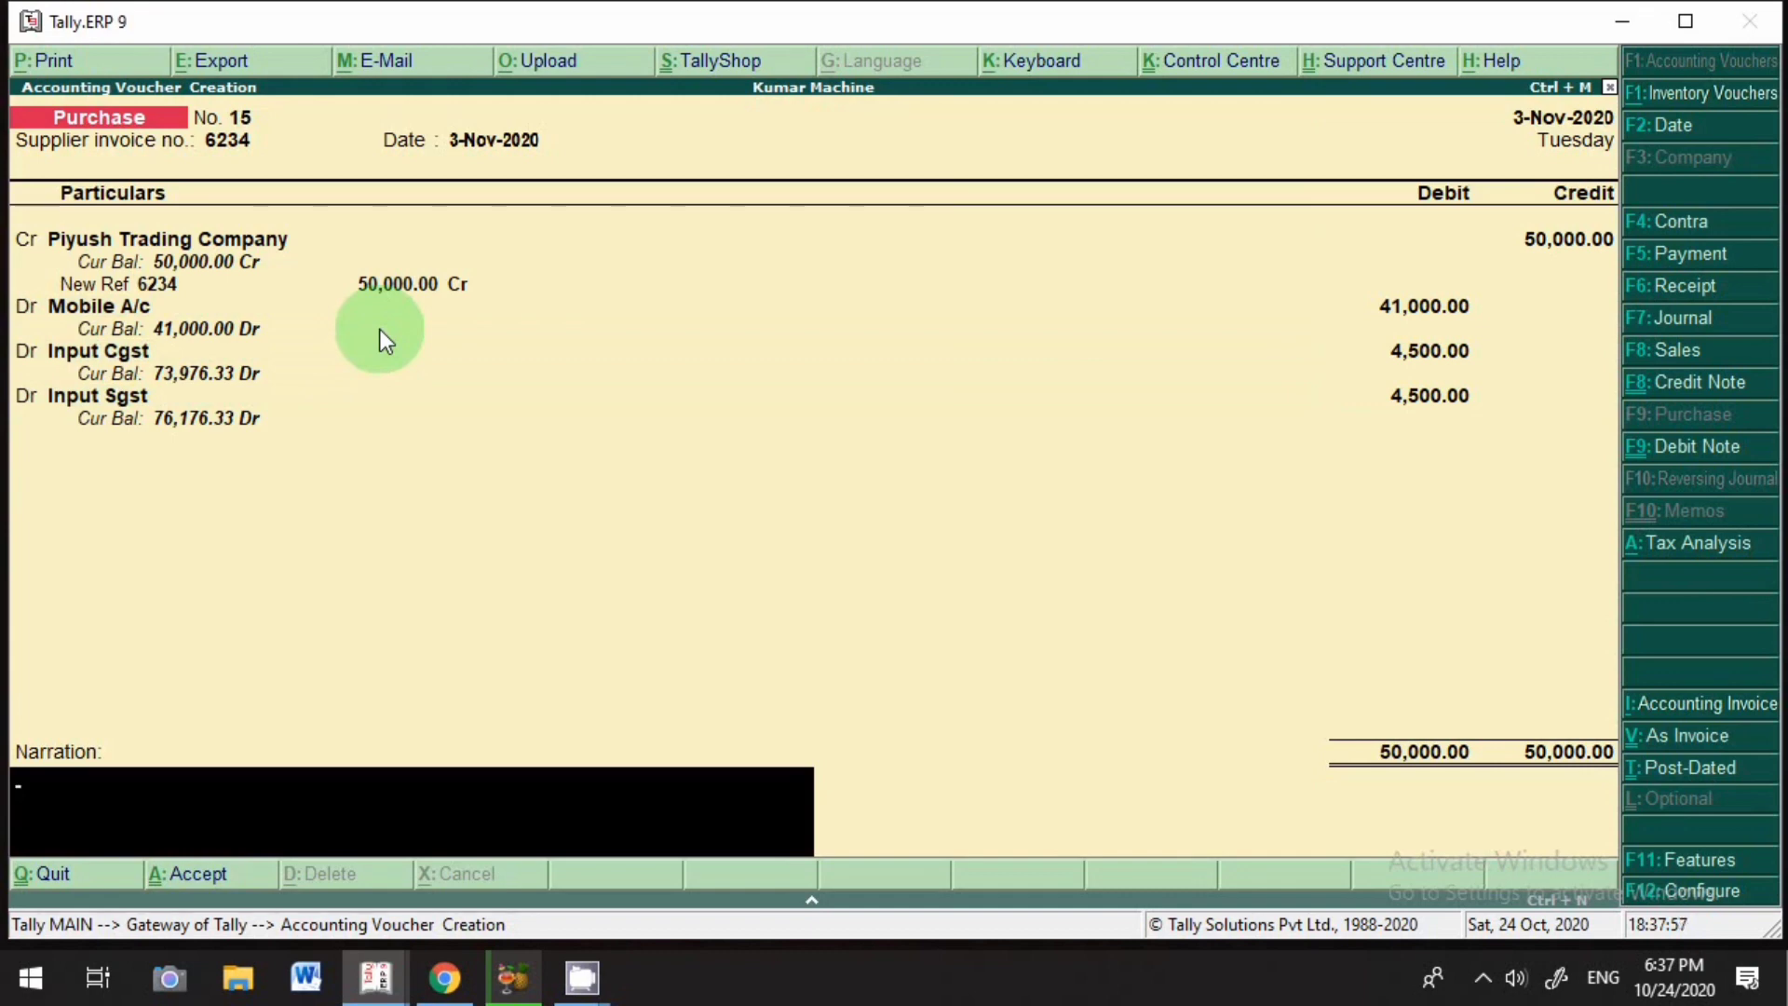
key("Return")
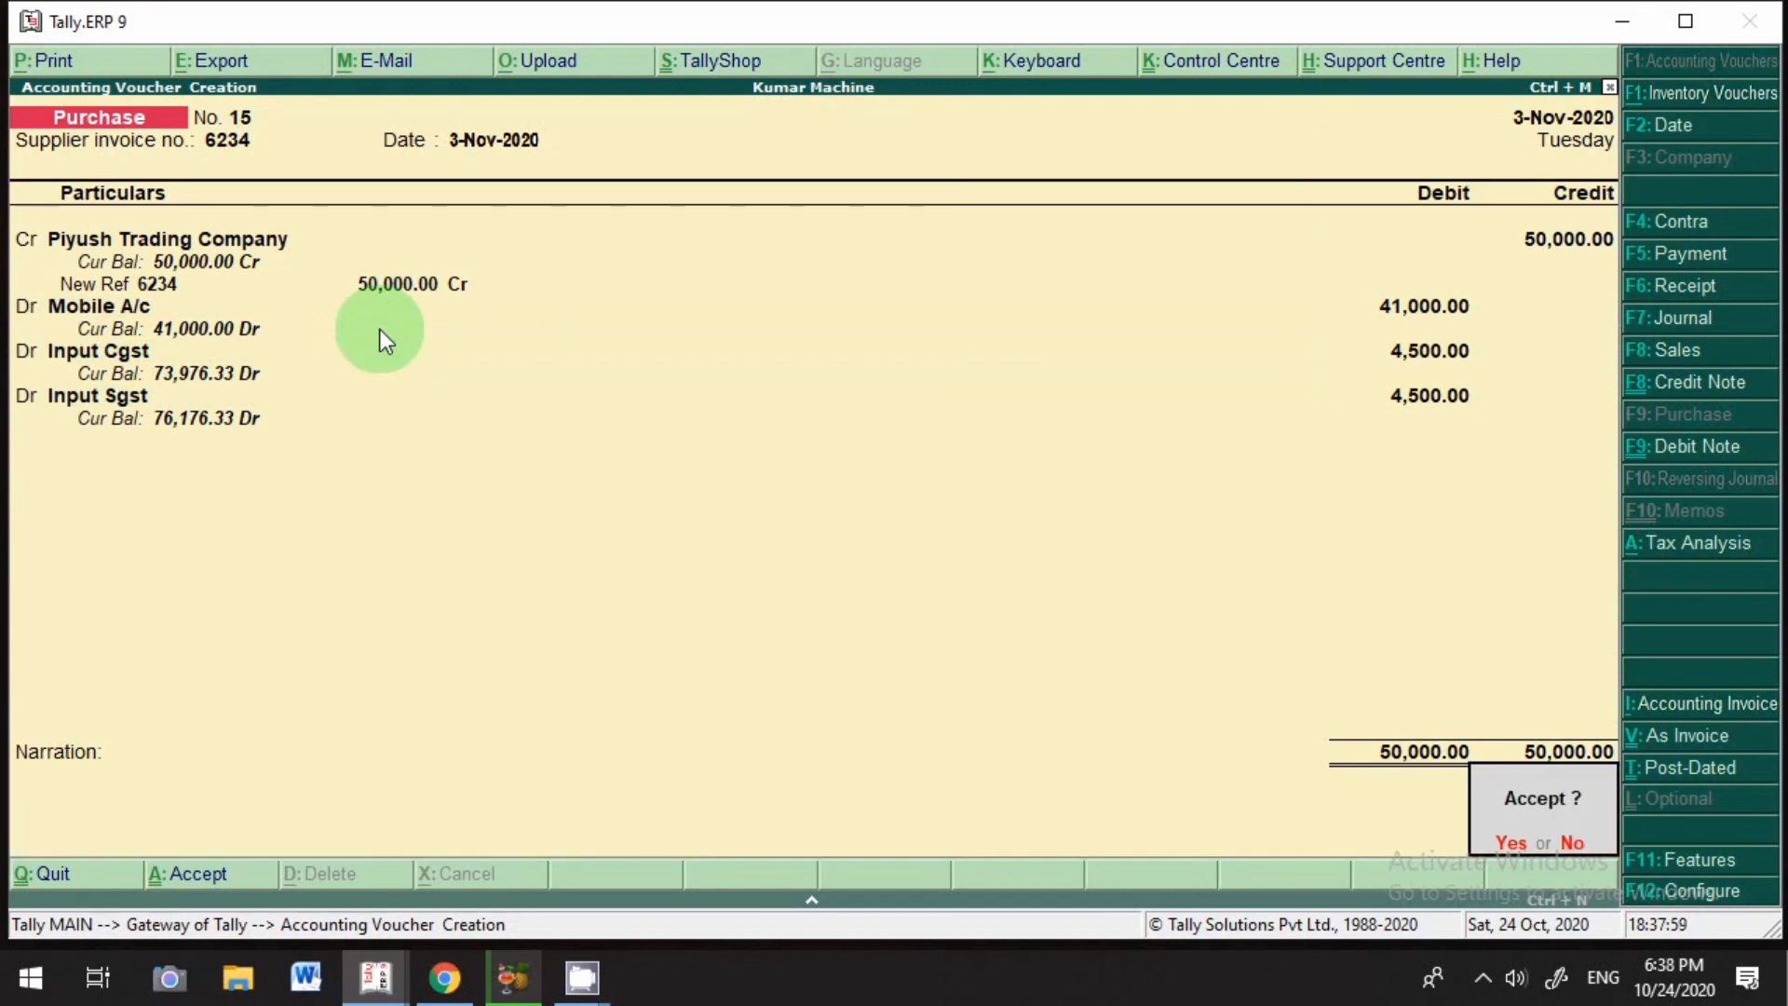
key("Return")
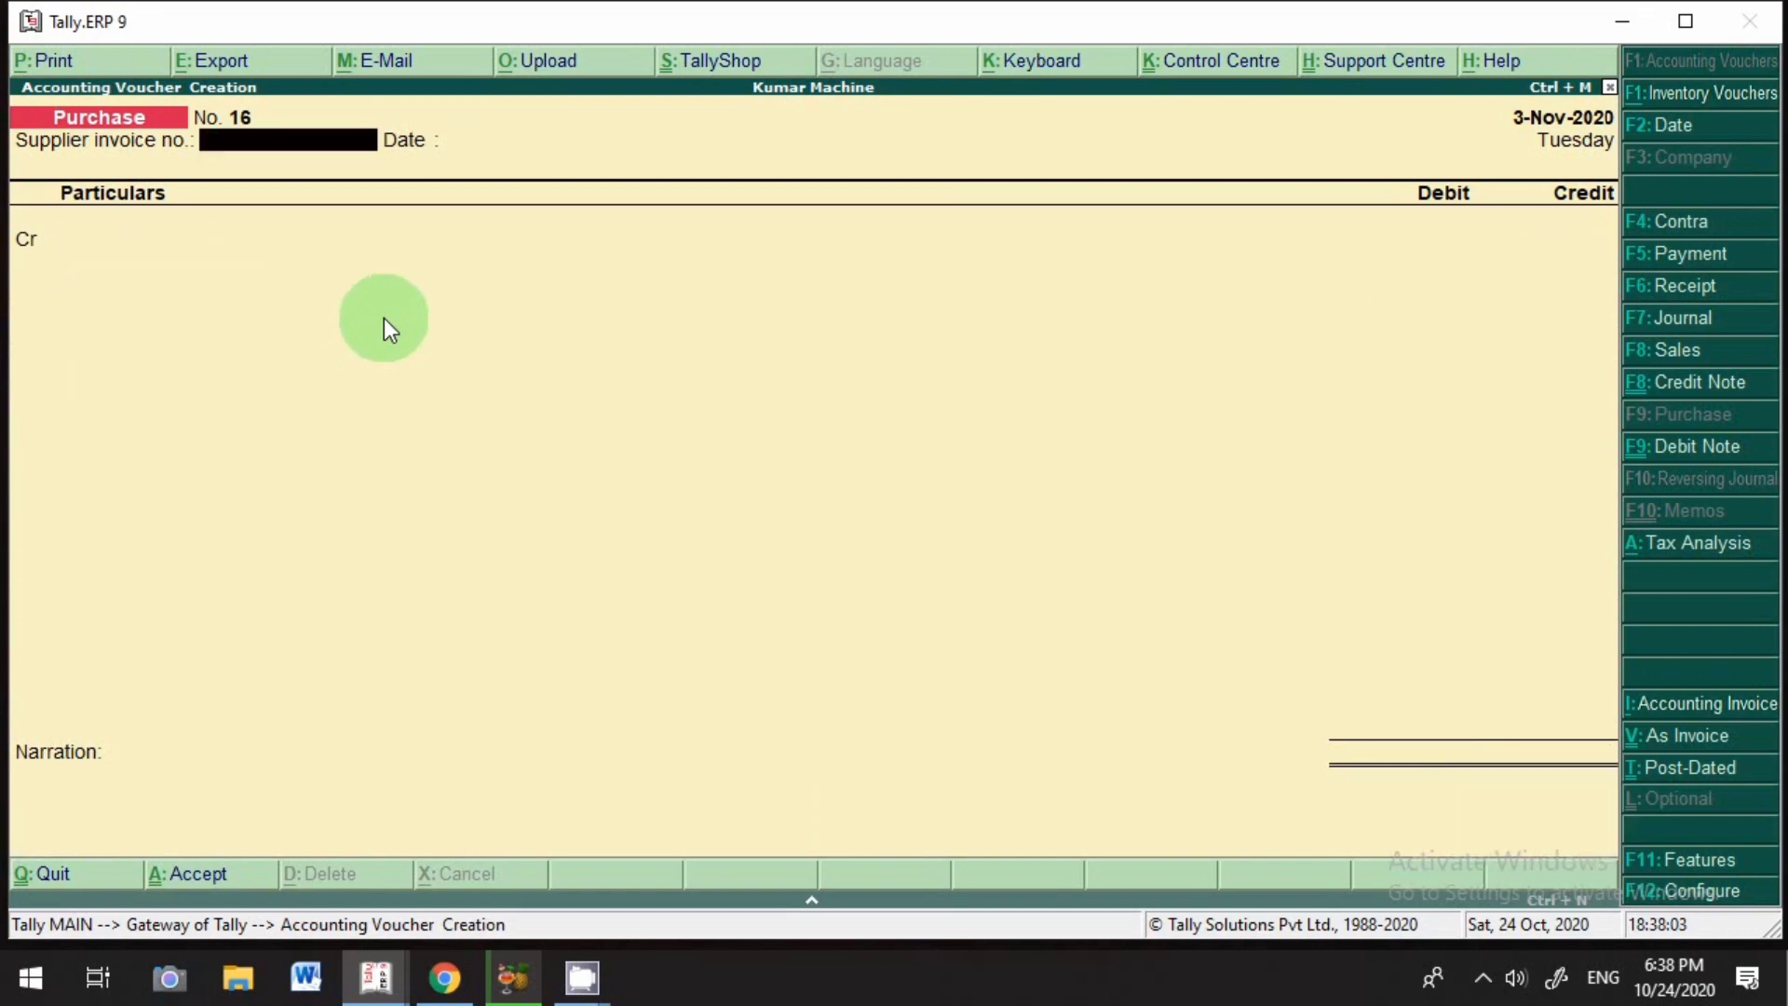
Start a journal voucher and set its date to 3-Nov-2020.
left_click(1700, 321)
key("F2")
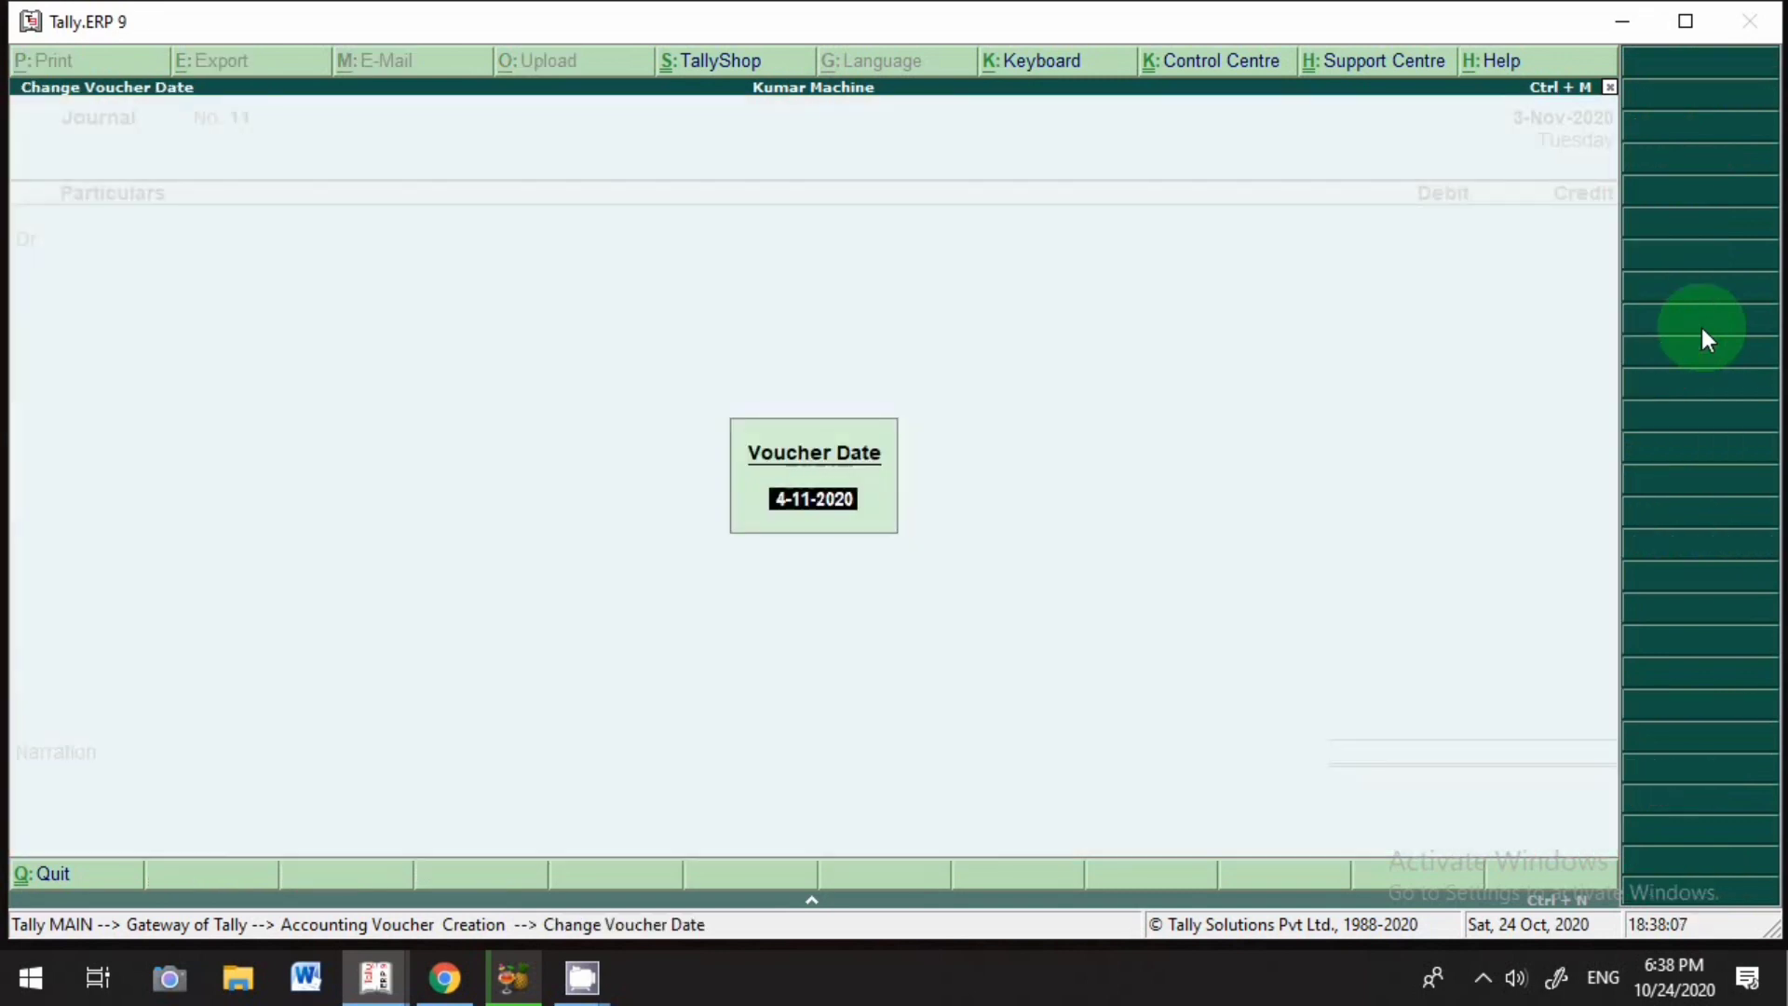
type("3.")
key("Return")
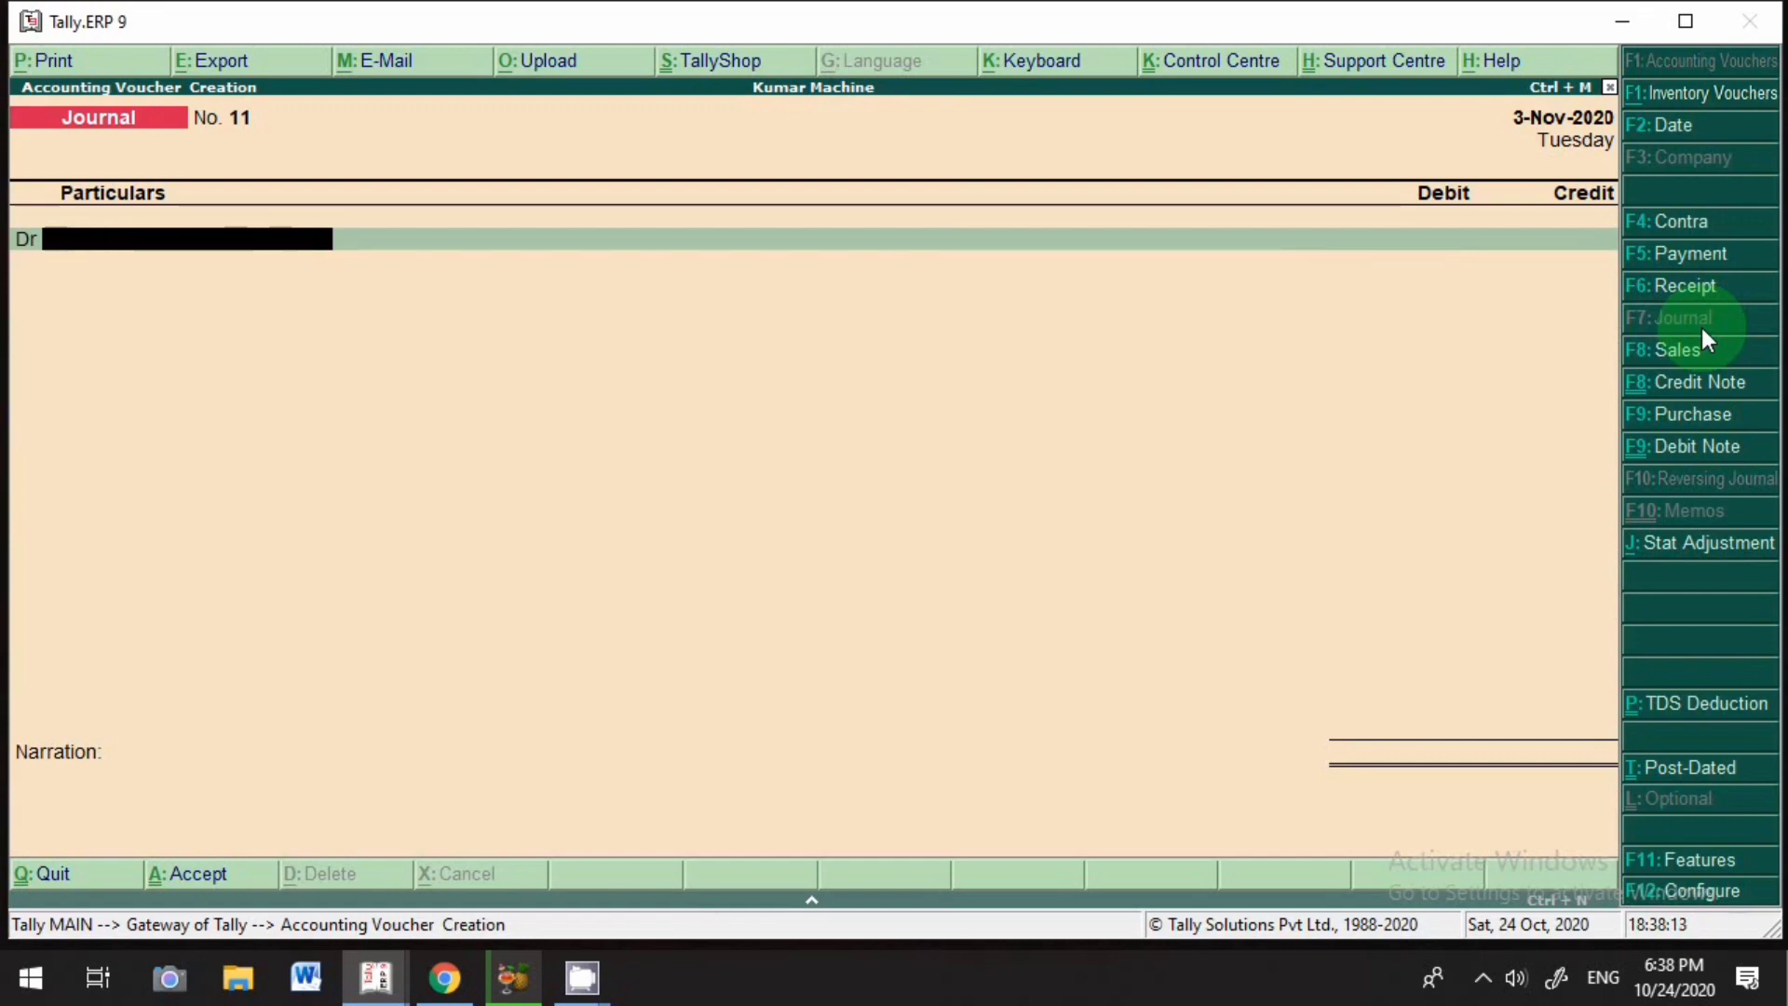
Debit Mobile A/c with 41,000 in the journal voucher.
type("Mobi")
key("Return")
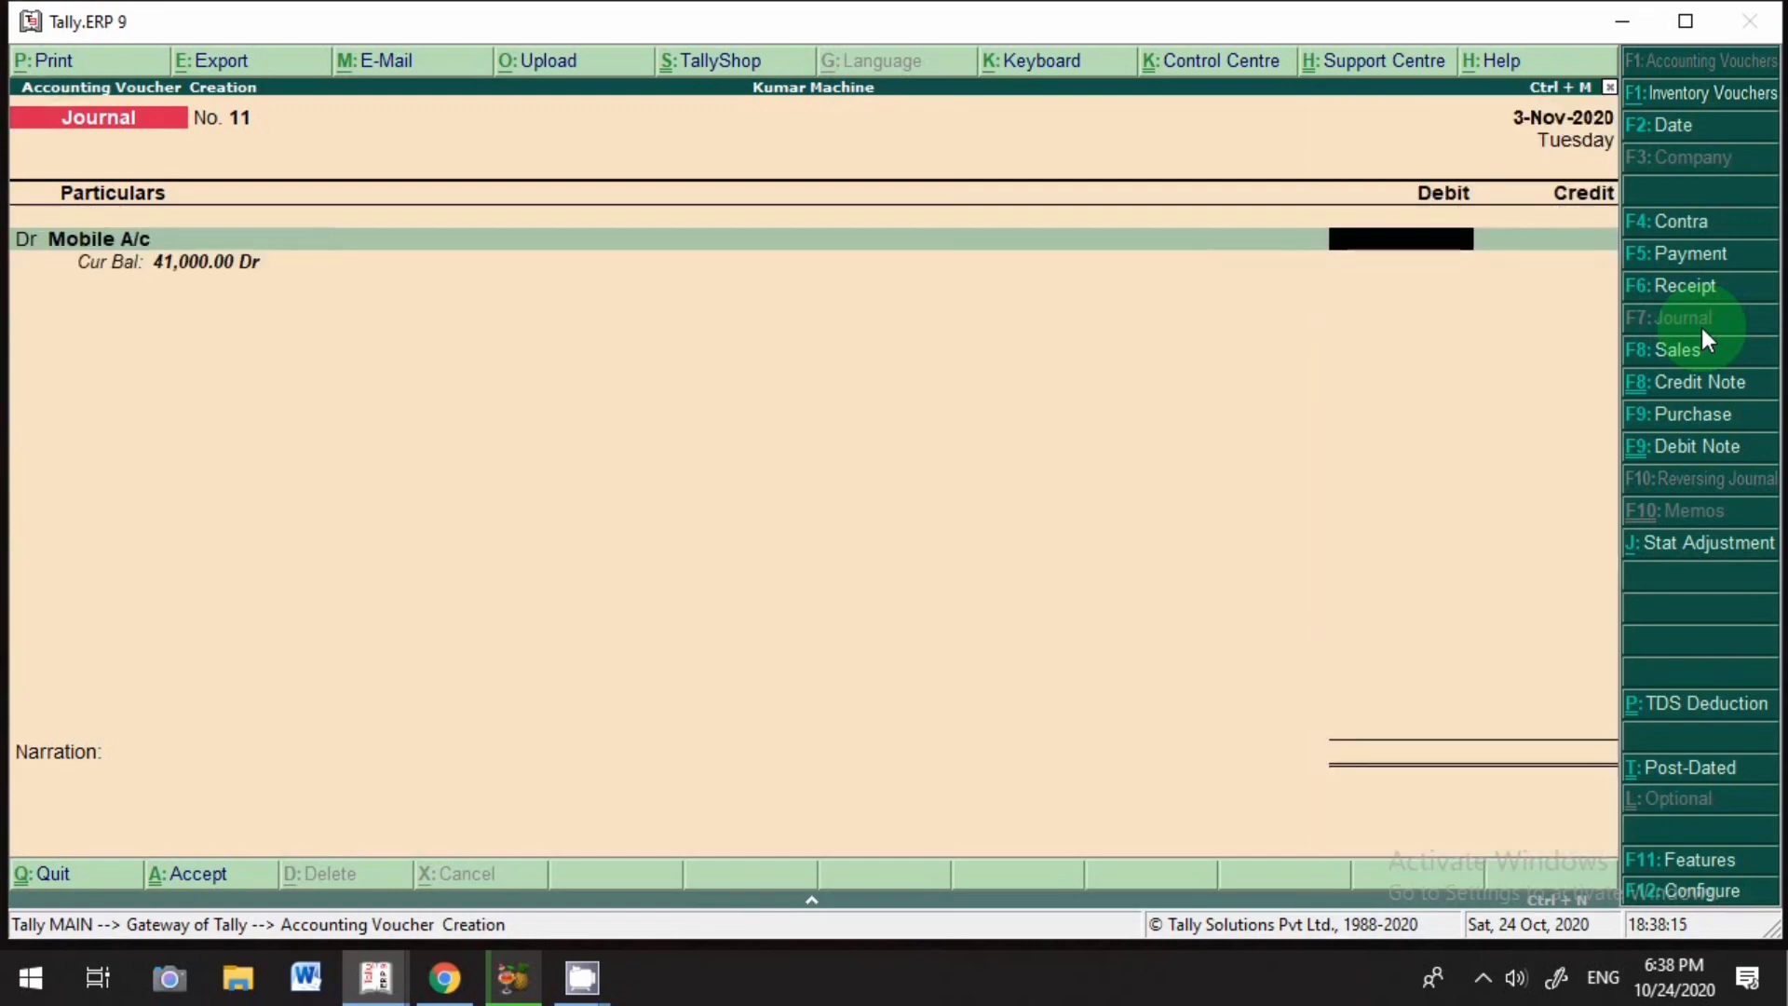
type("41000")
key("Return")
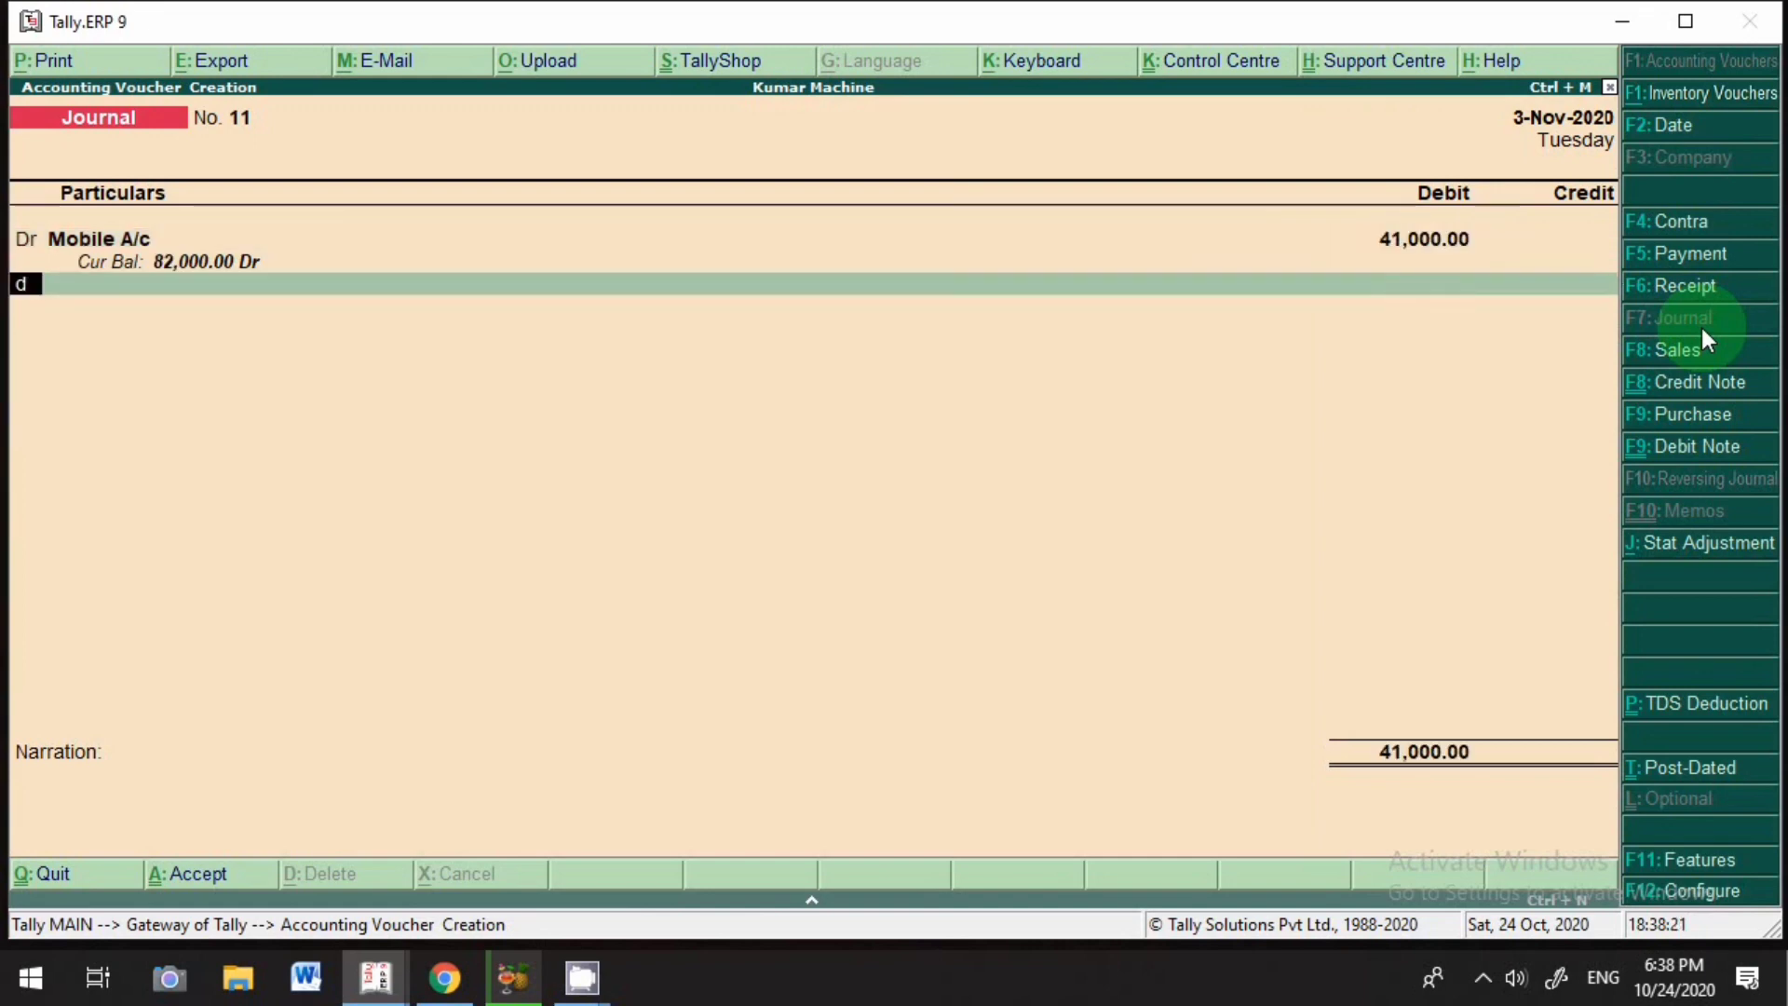
Add a journal debit line for the Input Cgst ledger with an amount of 4,500.
key("d")
key("Return")
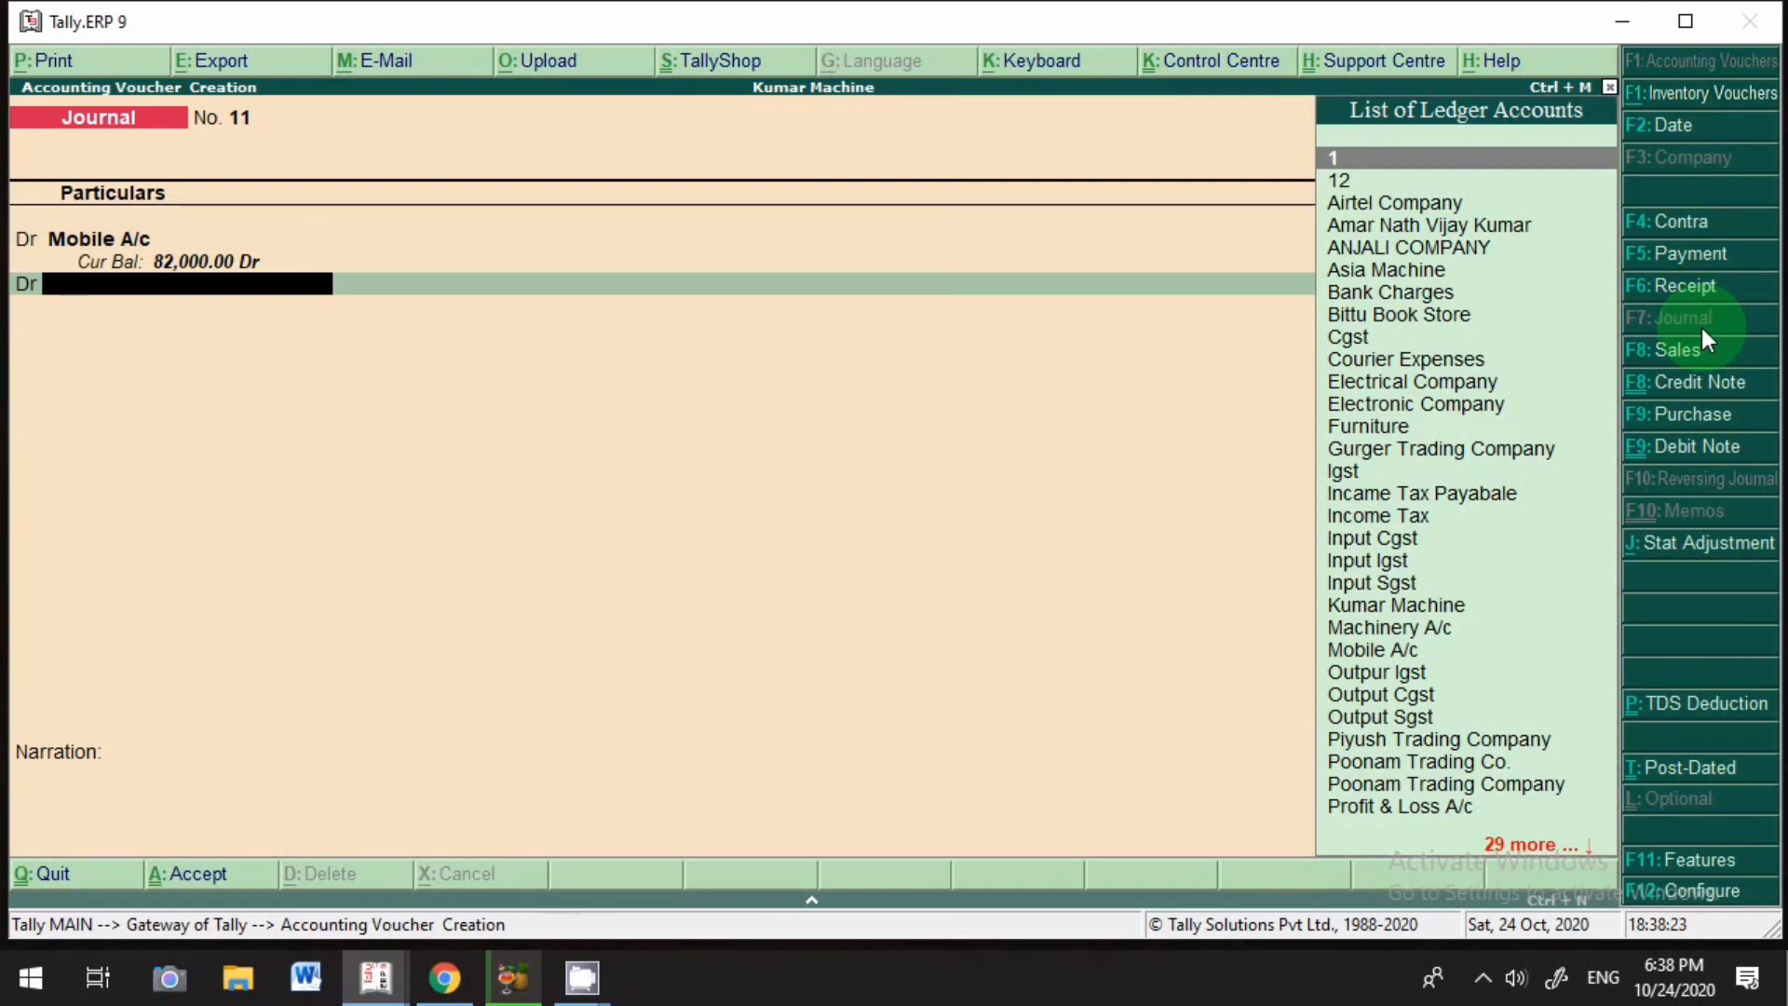
type("Cgs")
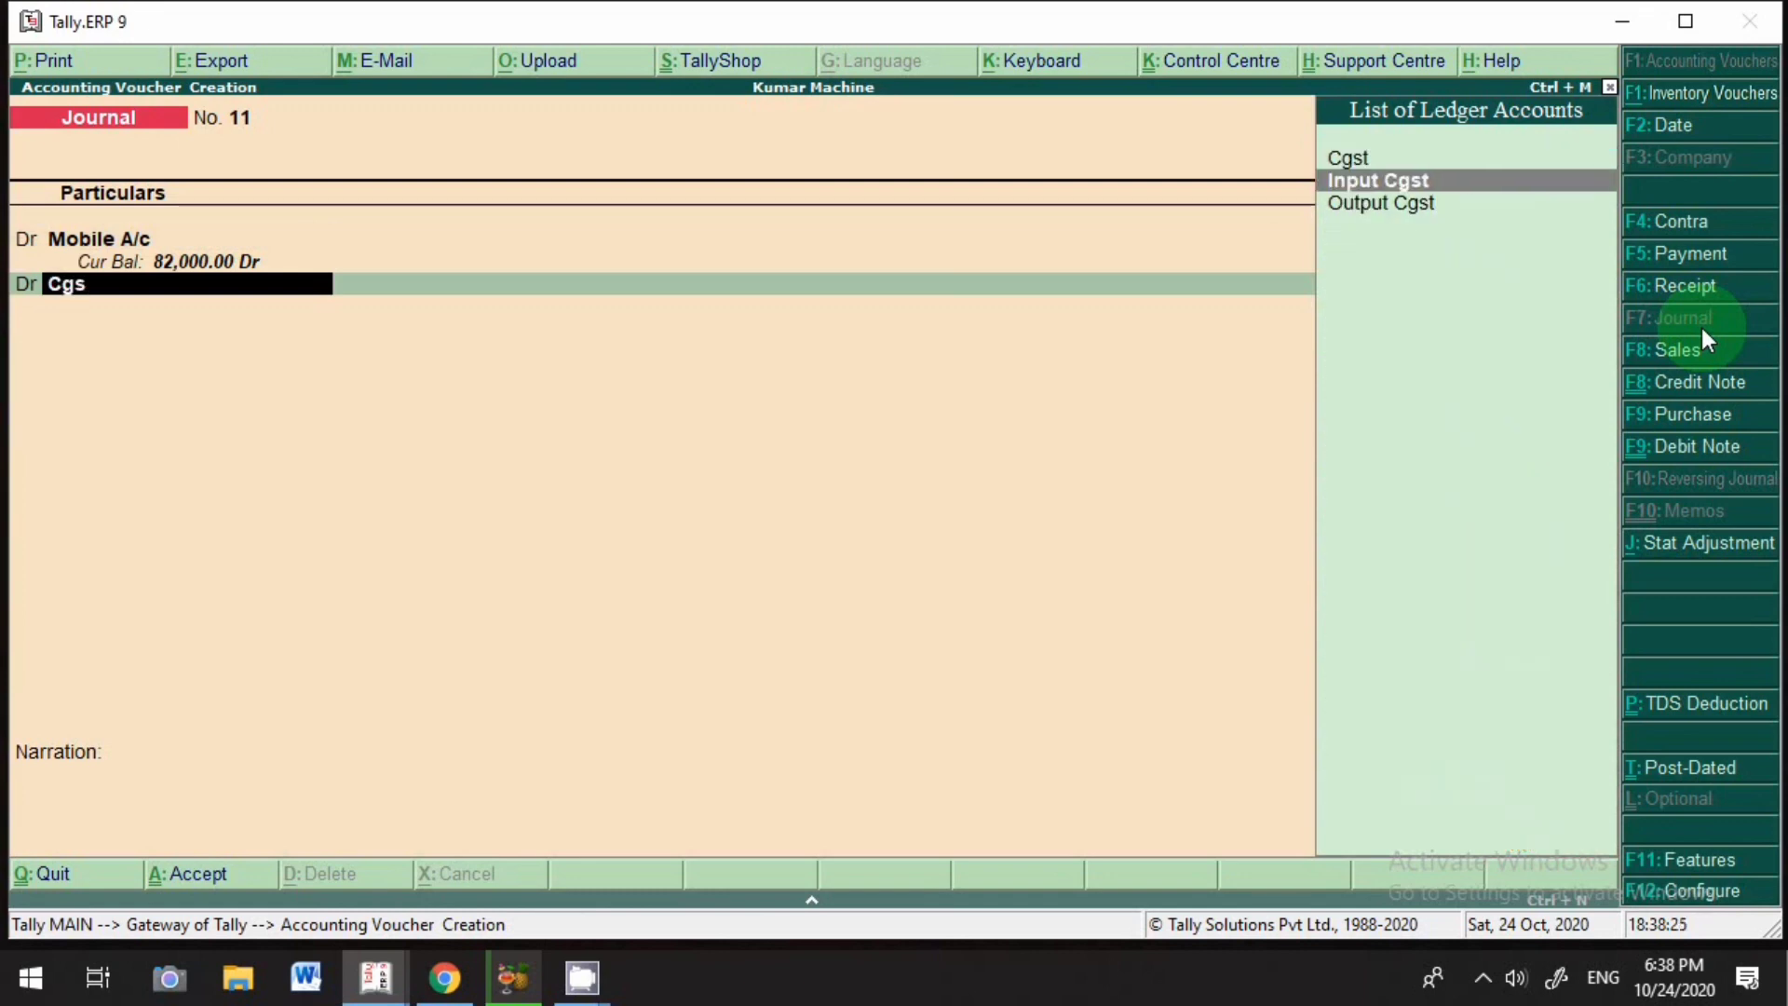
key("Return")
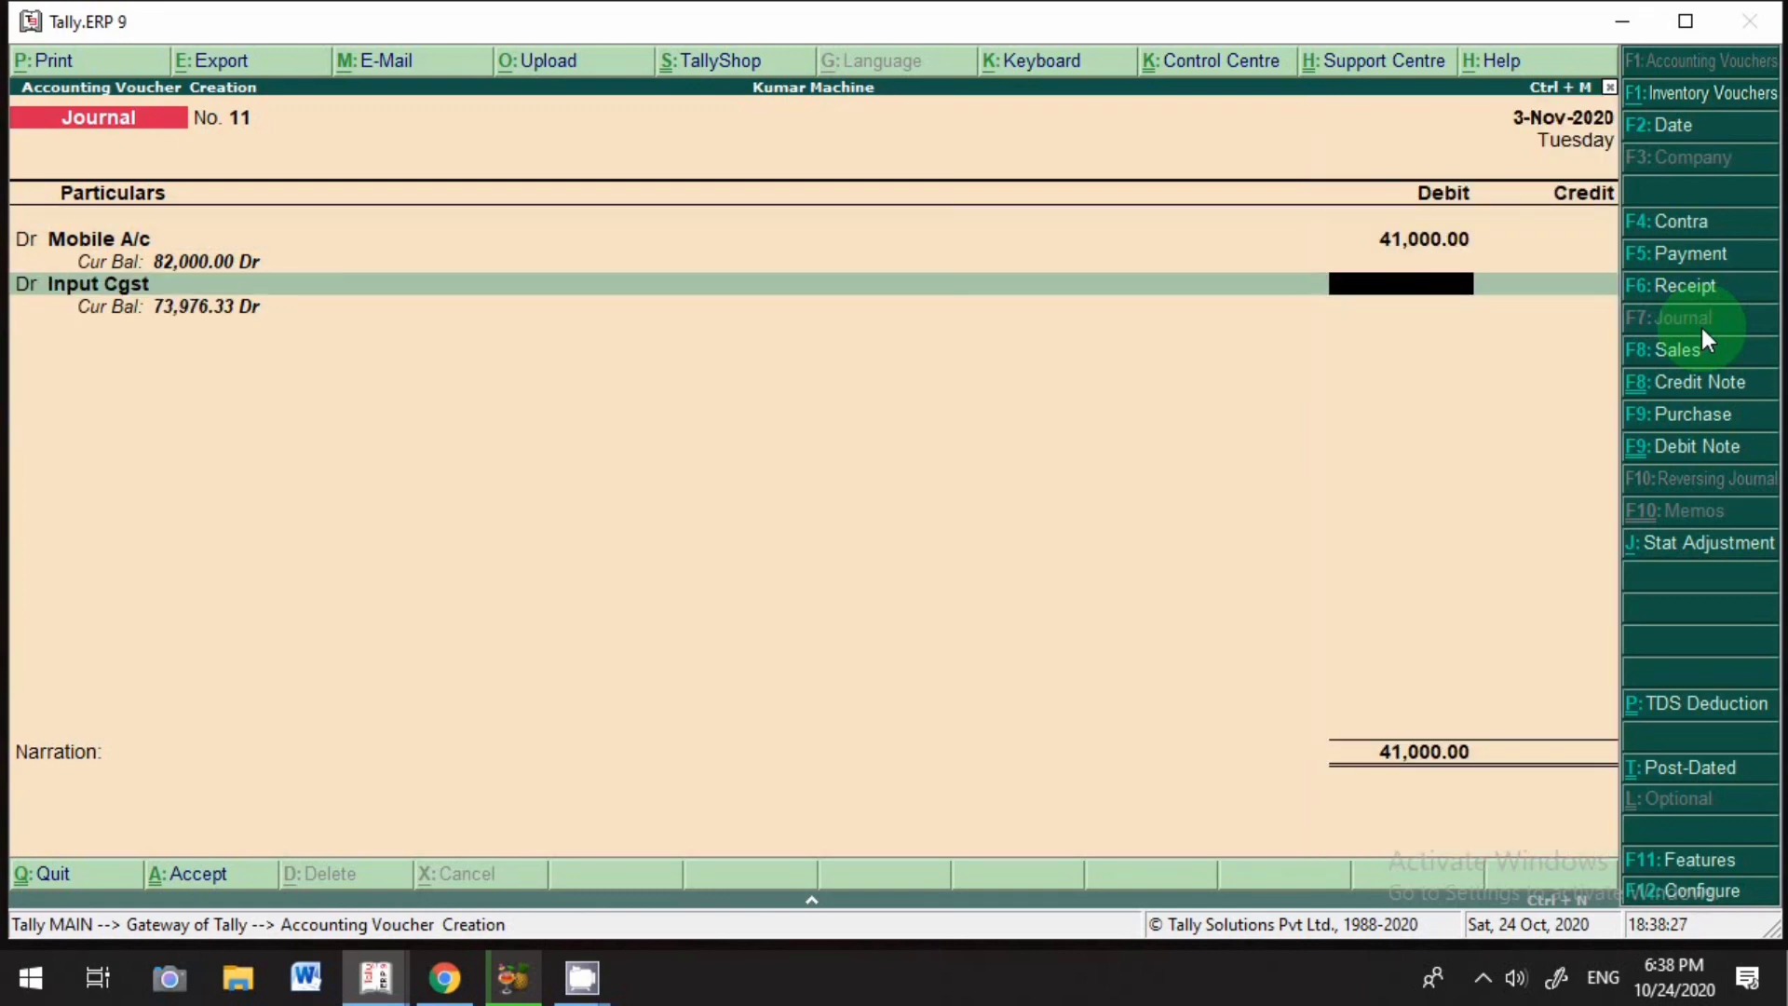
type("4500")
key("Return")
Add a journal debit line for the Output Sgst ledger with an amount of 4,500.
type("d")
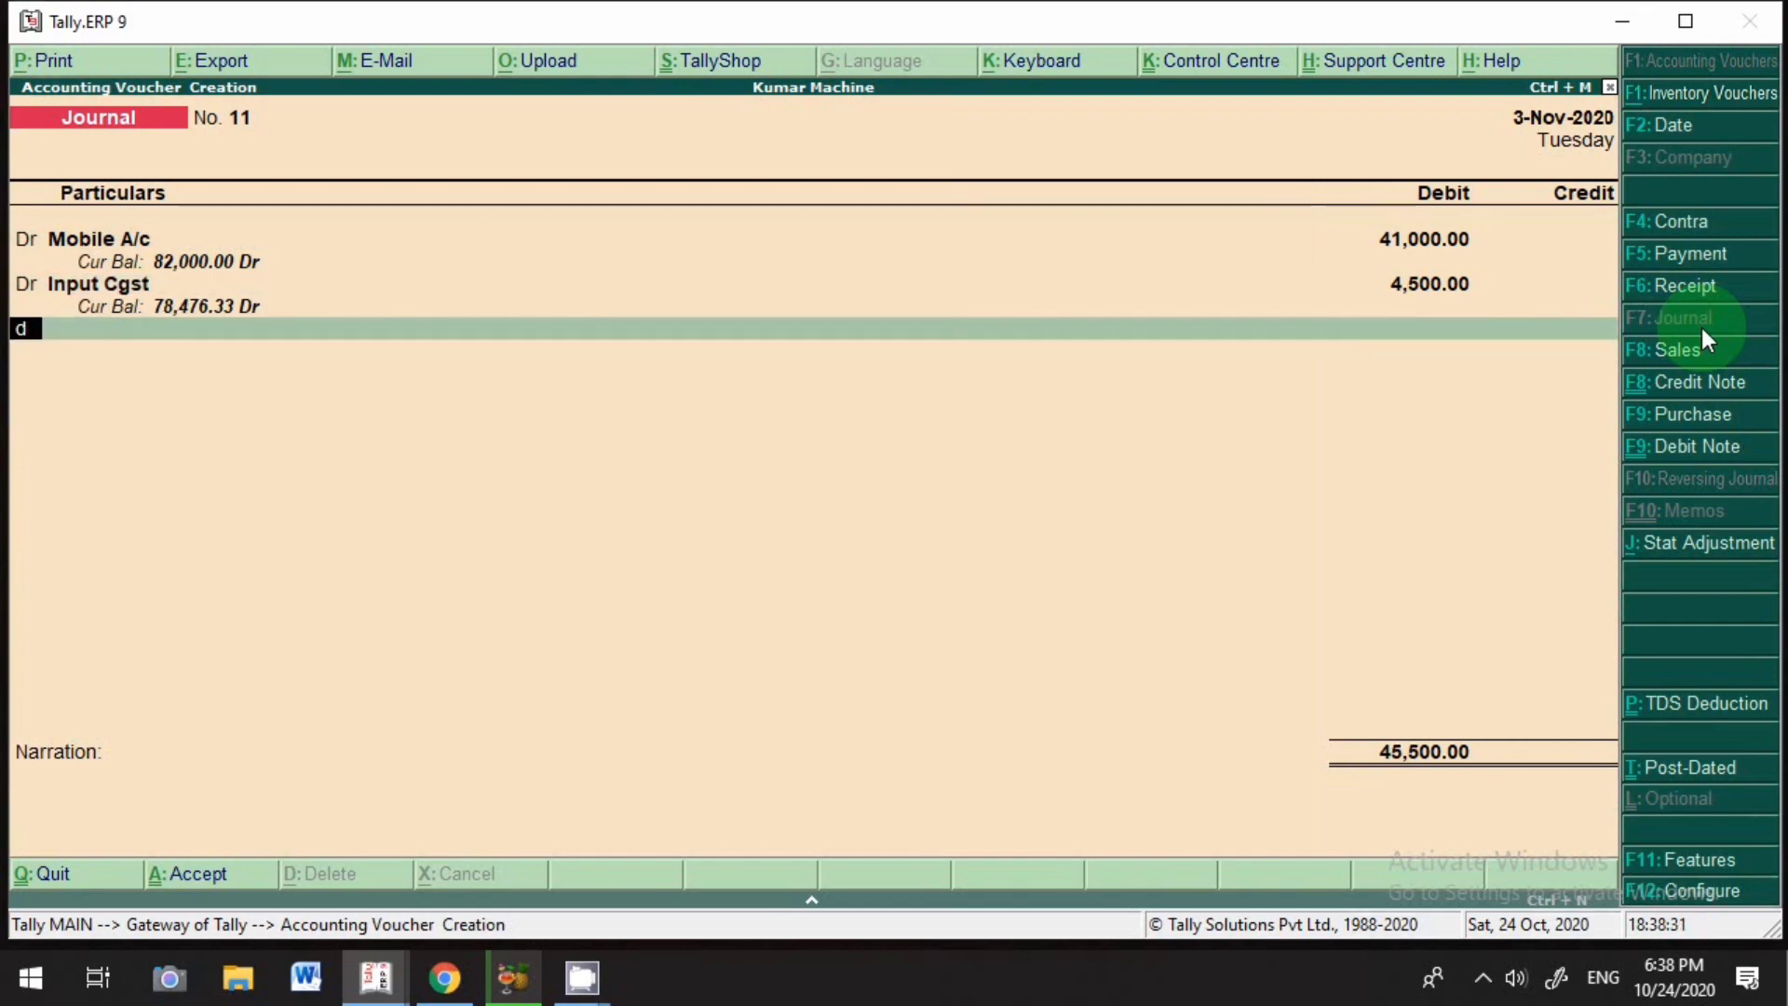
key("Return")
type("Sgs")
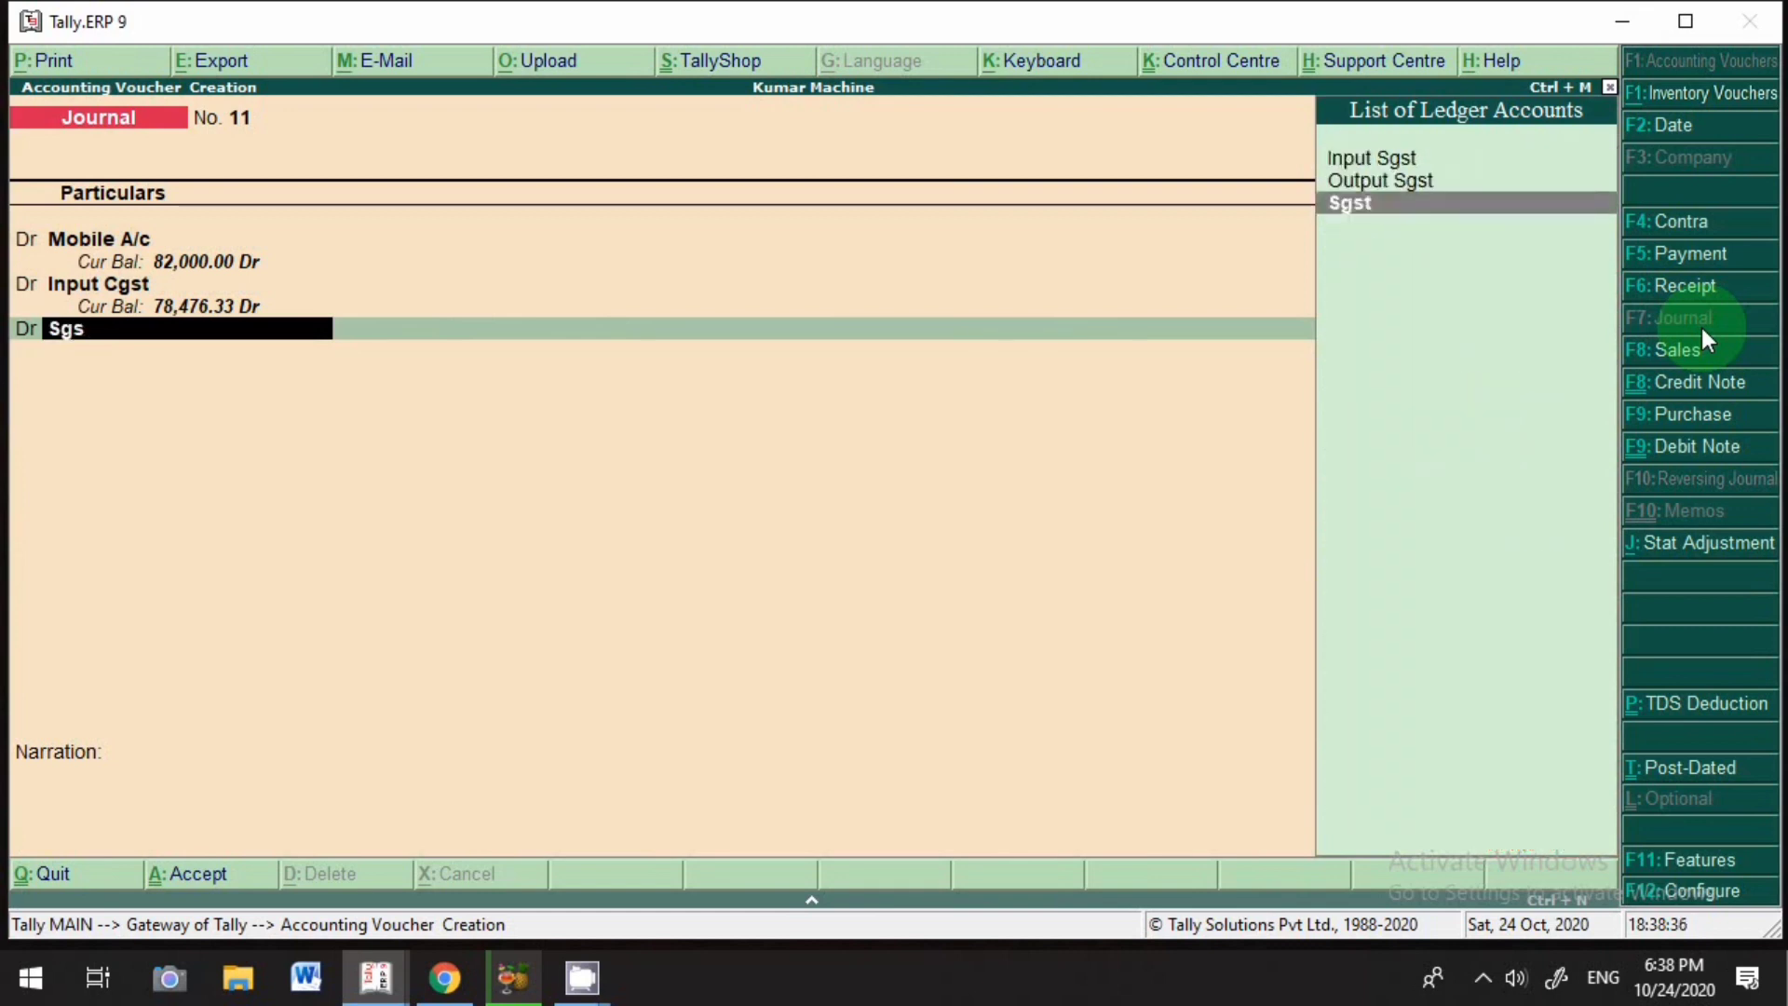
key("Up")
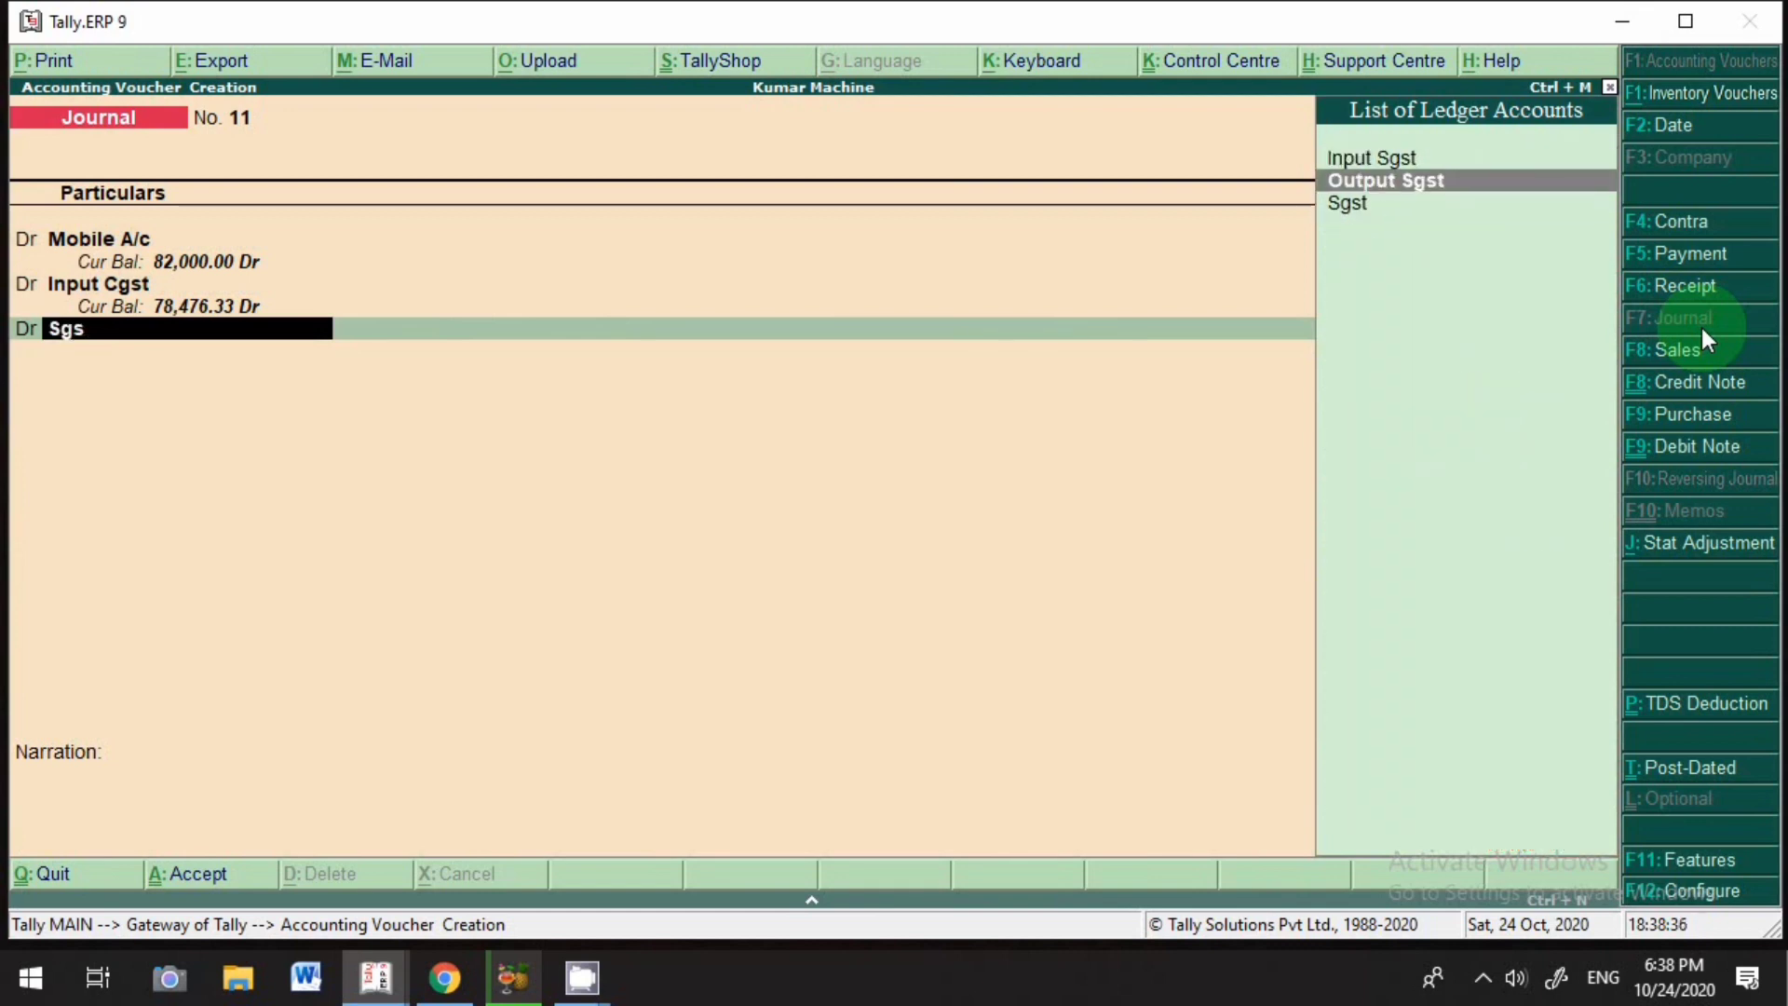
key("Return")
type("4500")
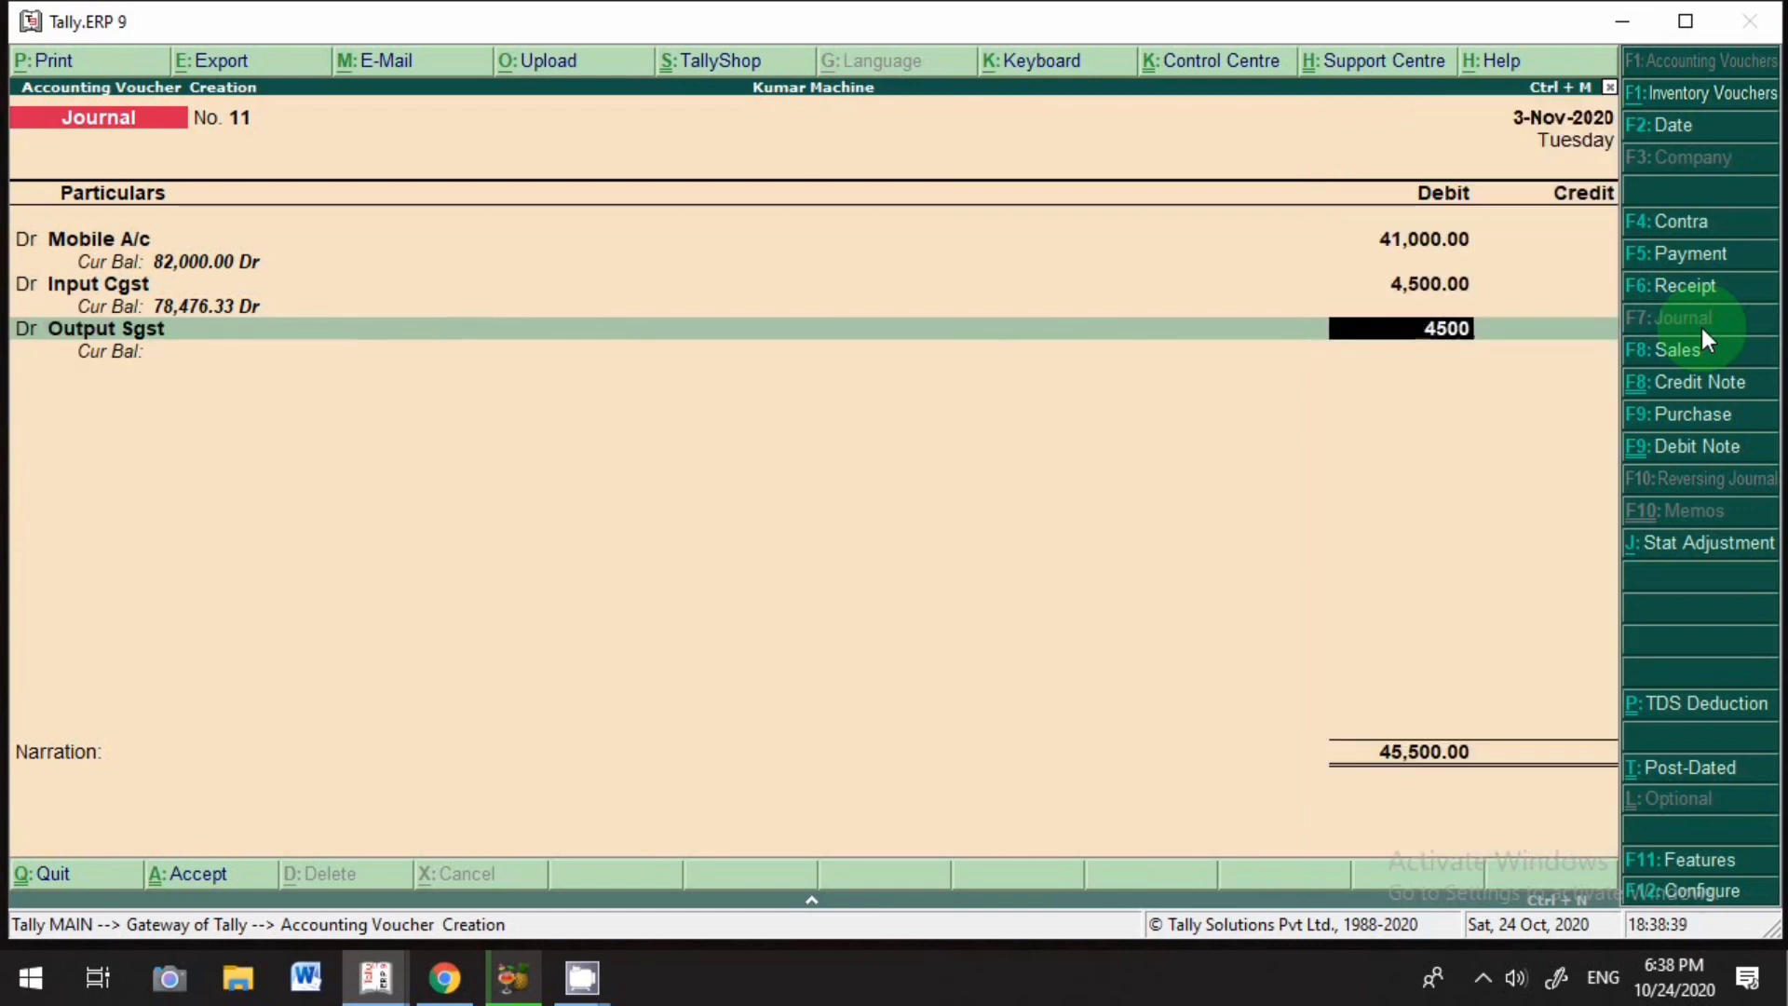
key("Return")
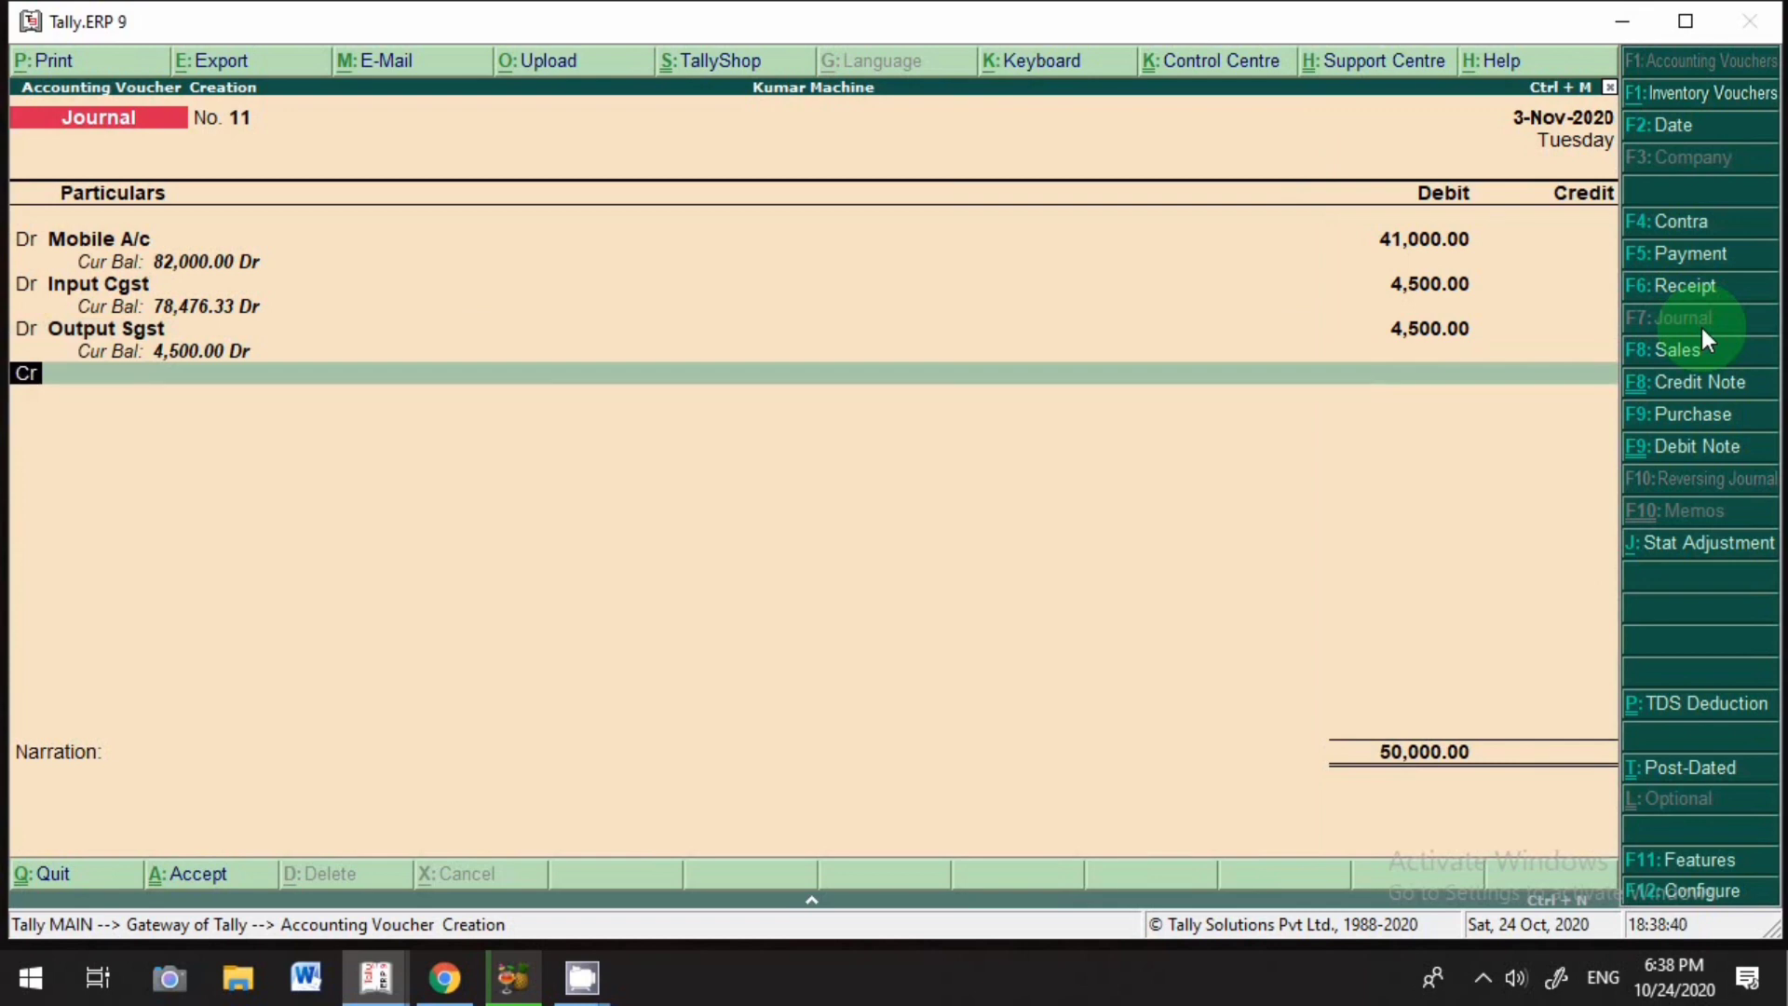
Credit Gurger Trading Company with the balancing amount of 50,000 in the journal voucher.
key("Return")
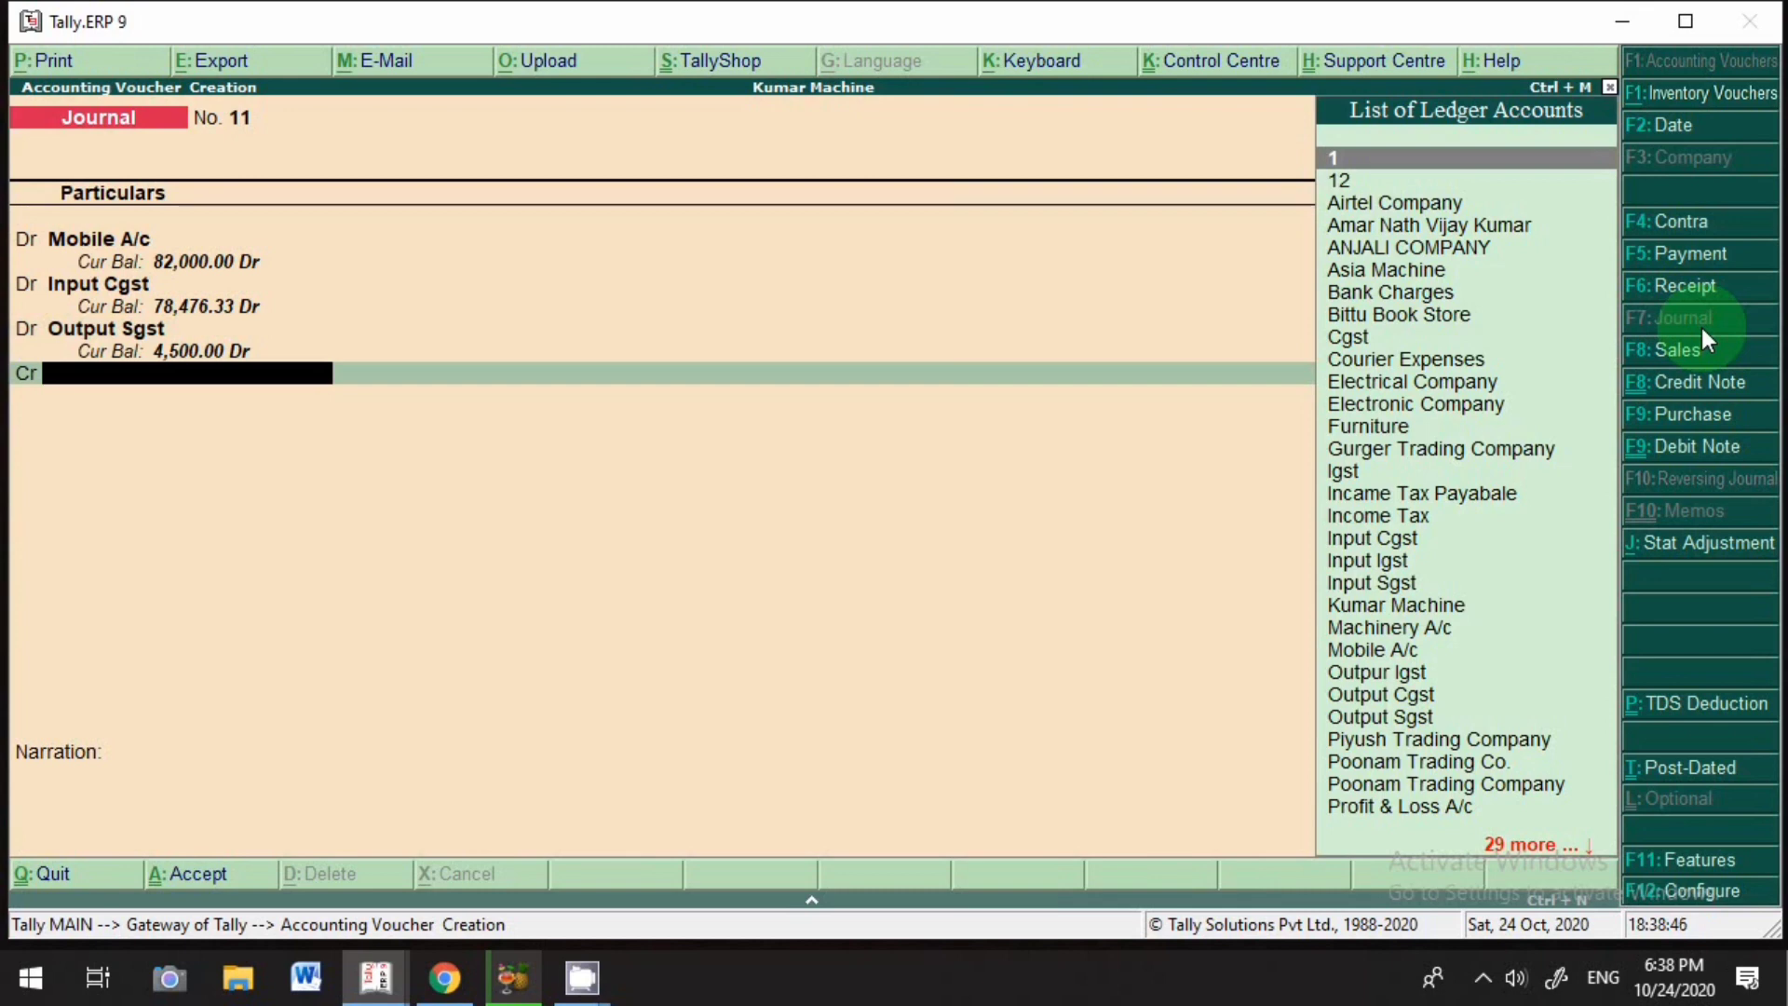
key("Down")
key("Down")
key("Down")
key("Down")
key("Down")
key("Down")
key("Down")
key("Down")
key("Down")
key("Down")
key("Down")
key("Down")
key("Down")
key("Down")
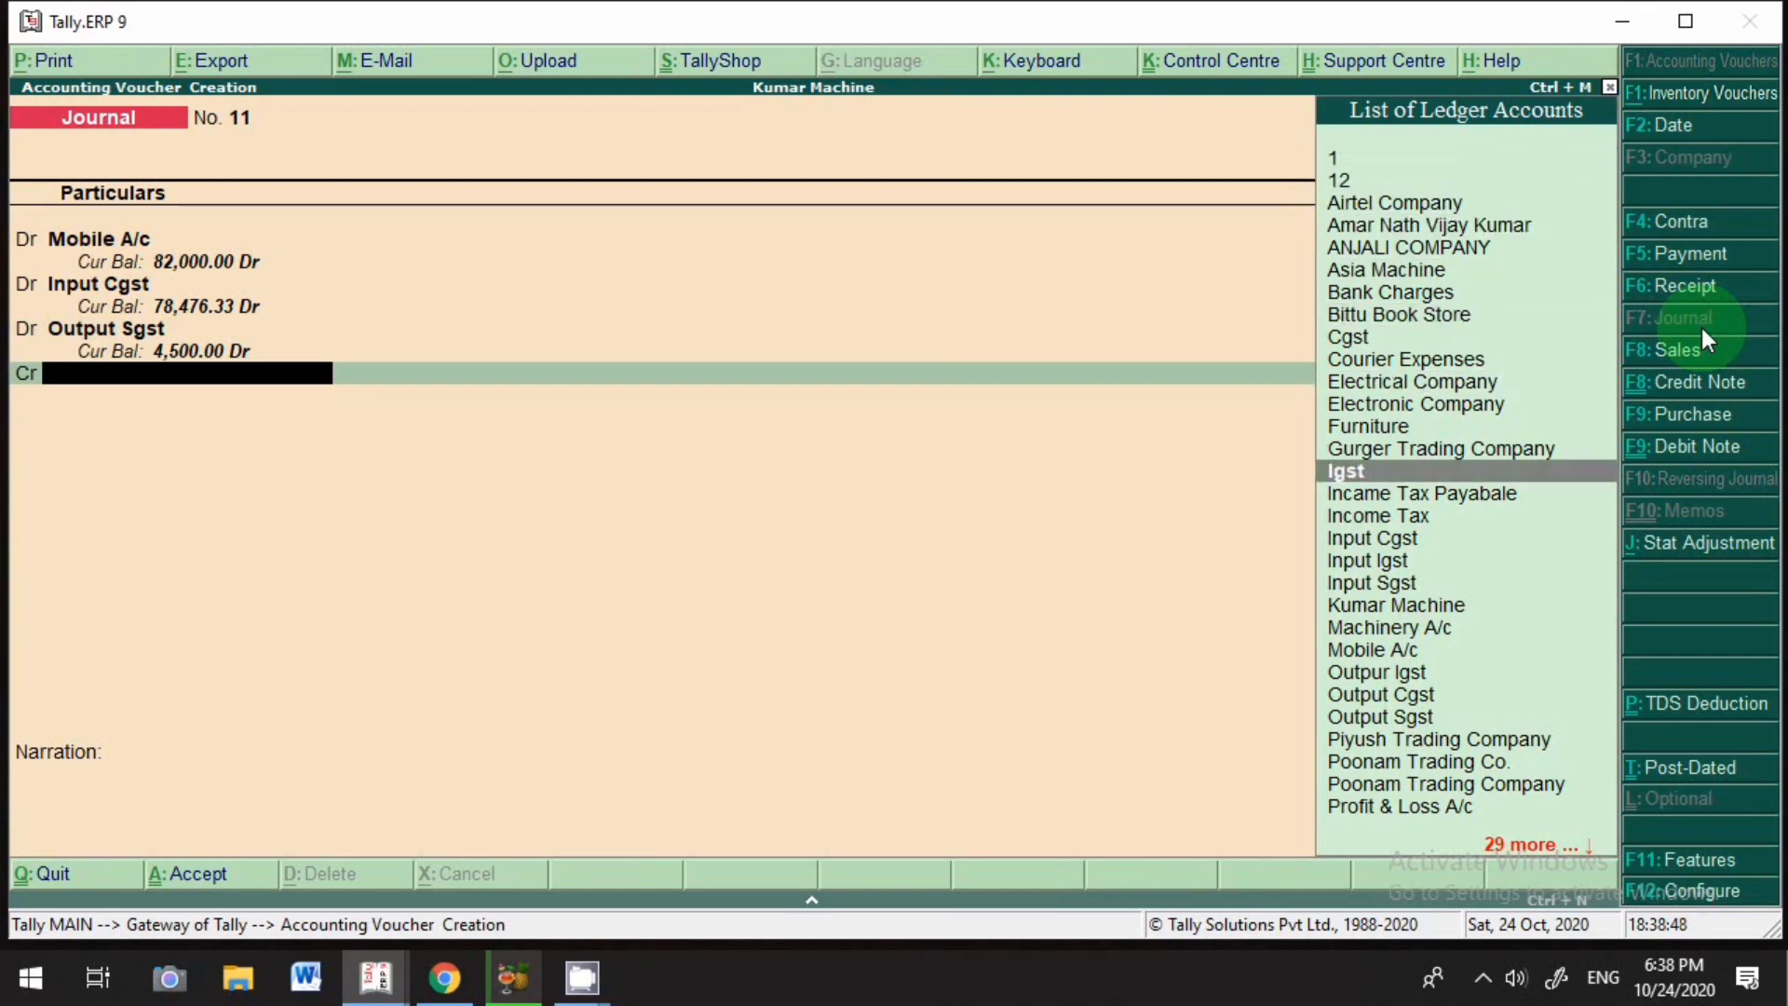
key("Up")
key("Return")
key("Return")
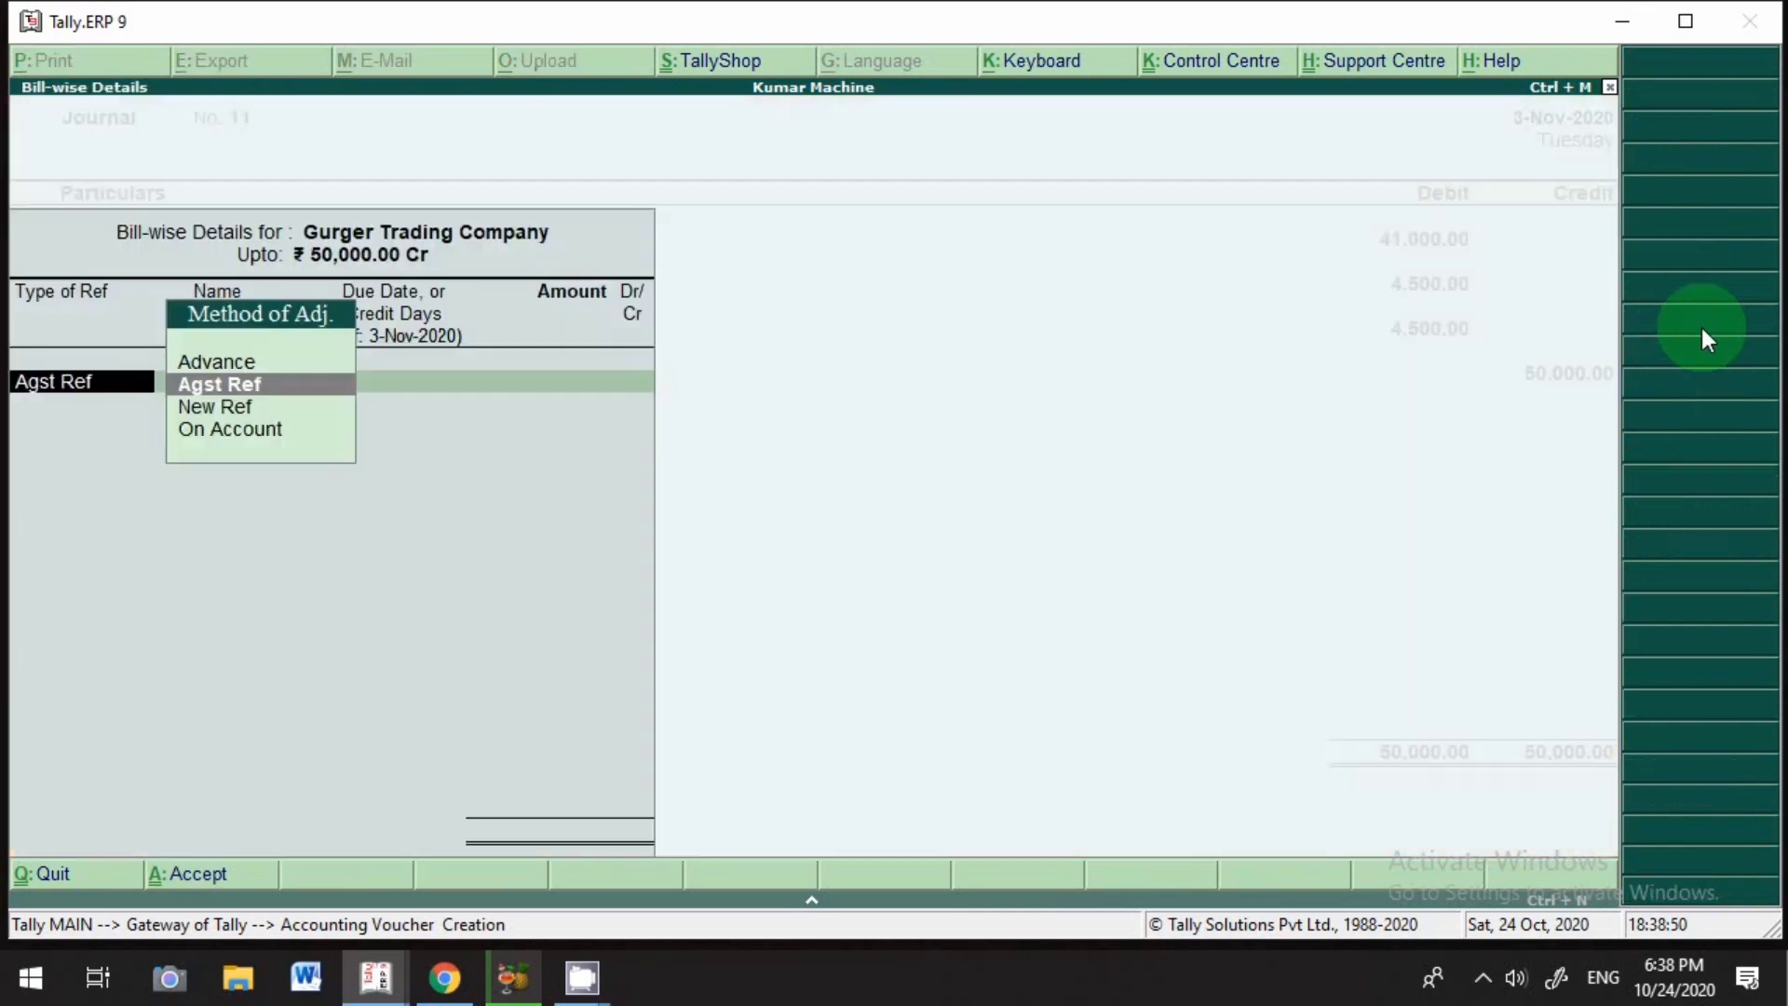
Allocate the supplier's 50,000 credit to a New Ref, leave the narration blank, and save the journal voucher before leaving voucher entry.
key("Return")
key("BackSpace")
key("Down")
key("Return")
key("Return")
key("Return")
key("Return")
key("Return")
key("Return")
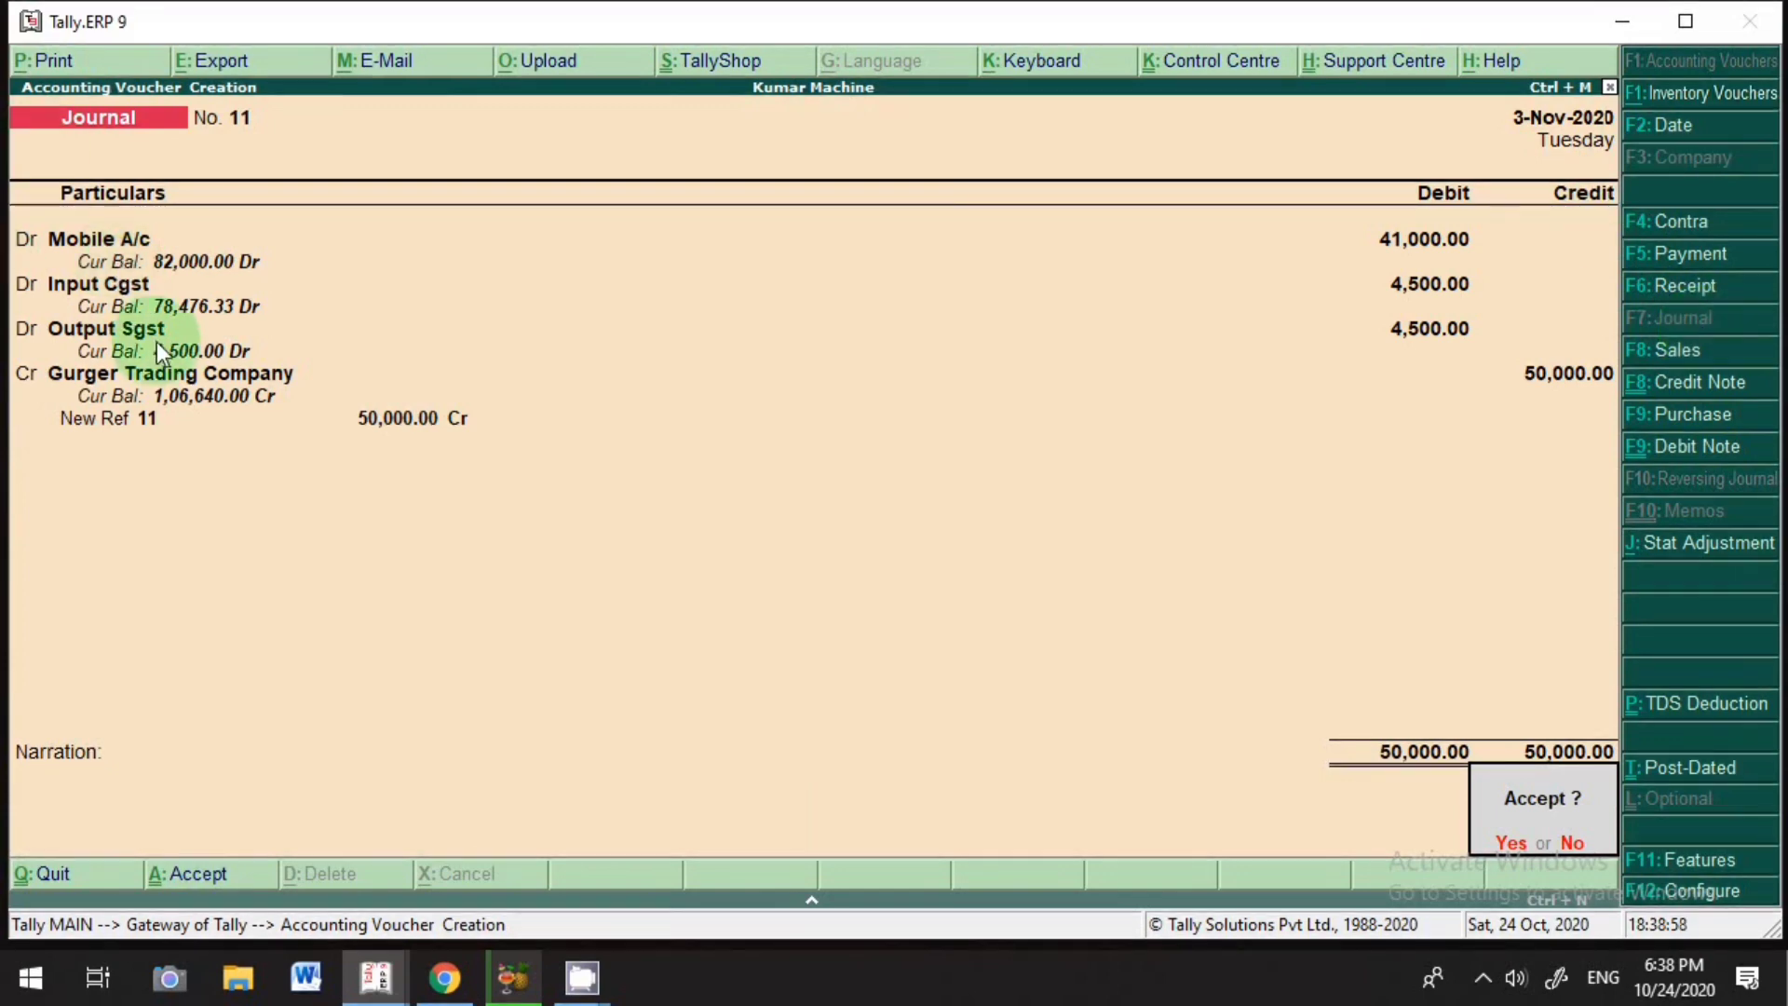
key("Return")
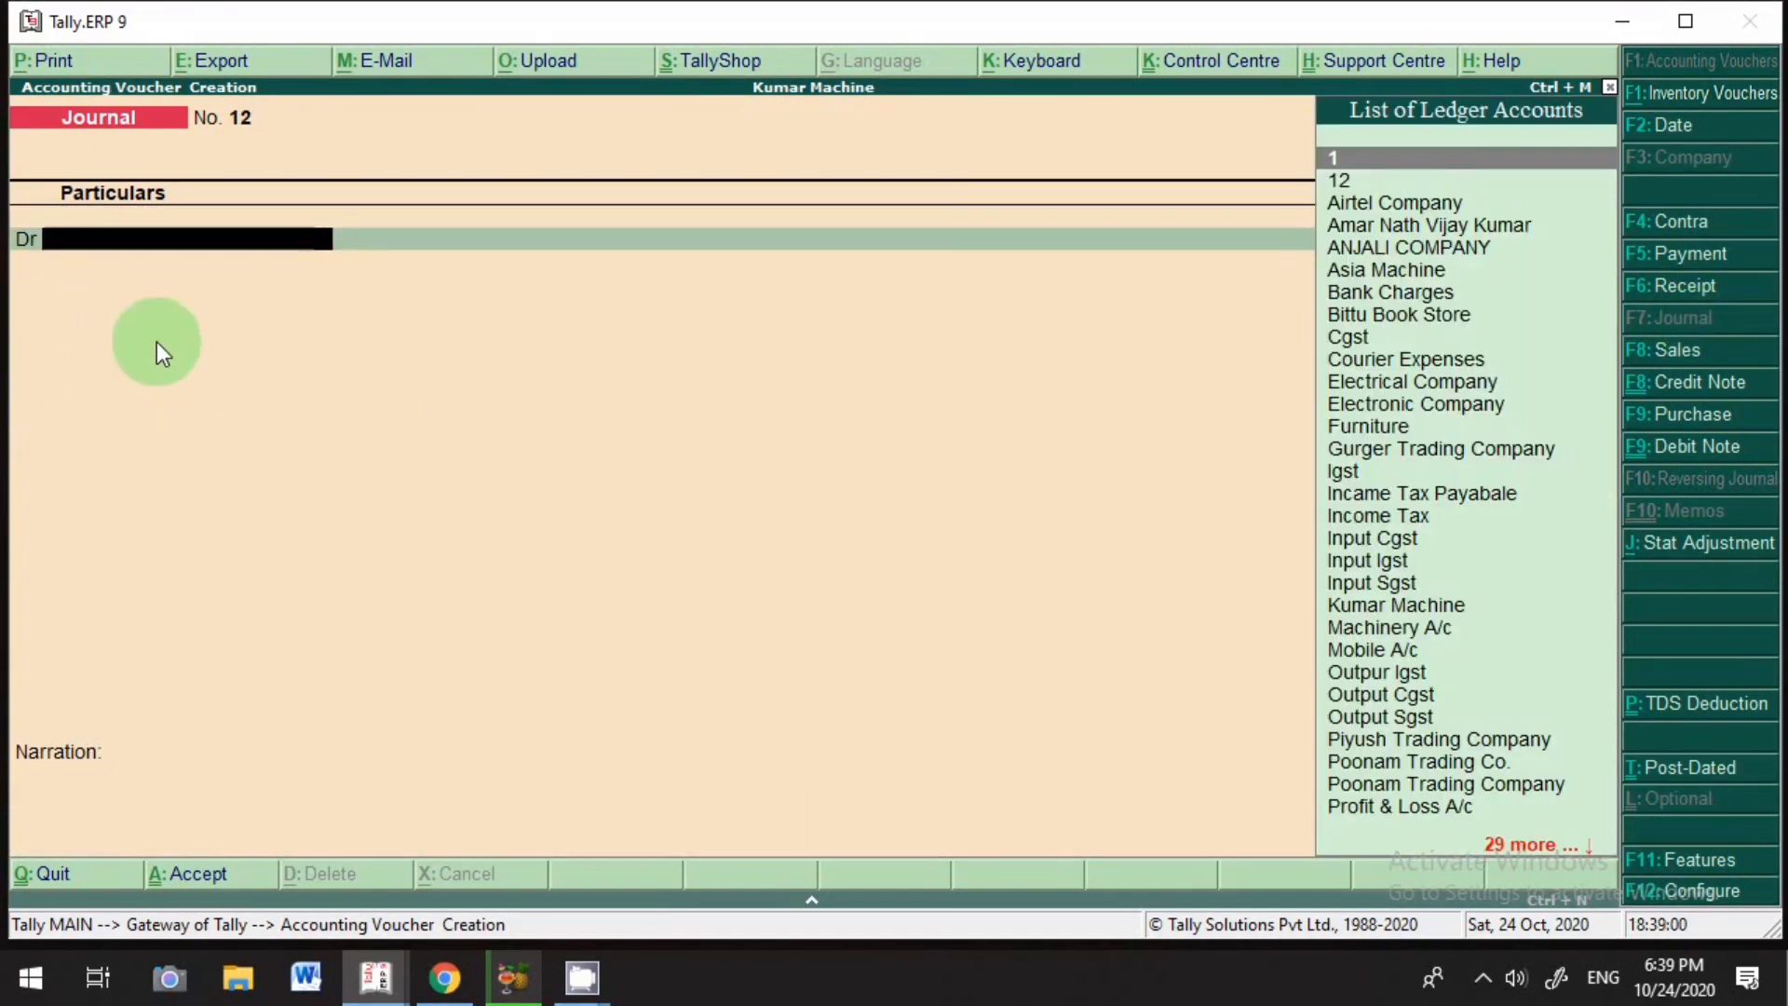
key("Escape")
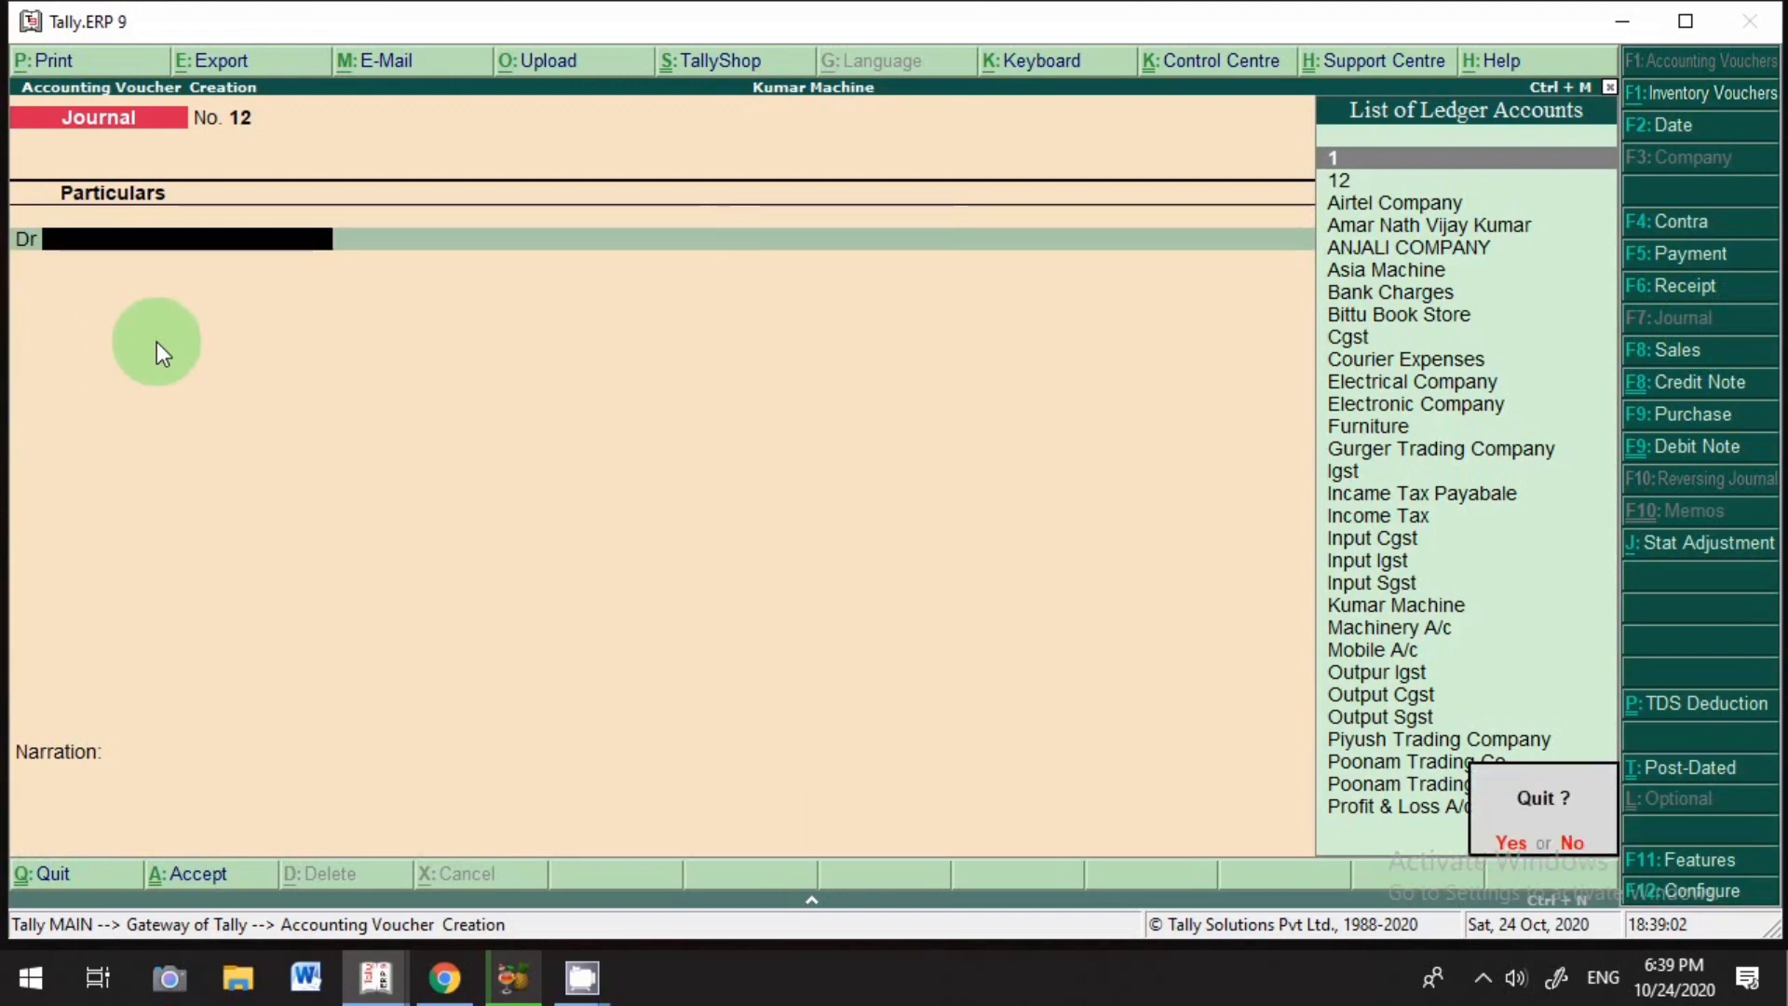
key("Return")
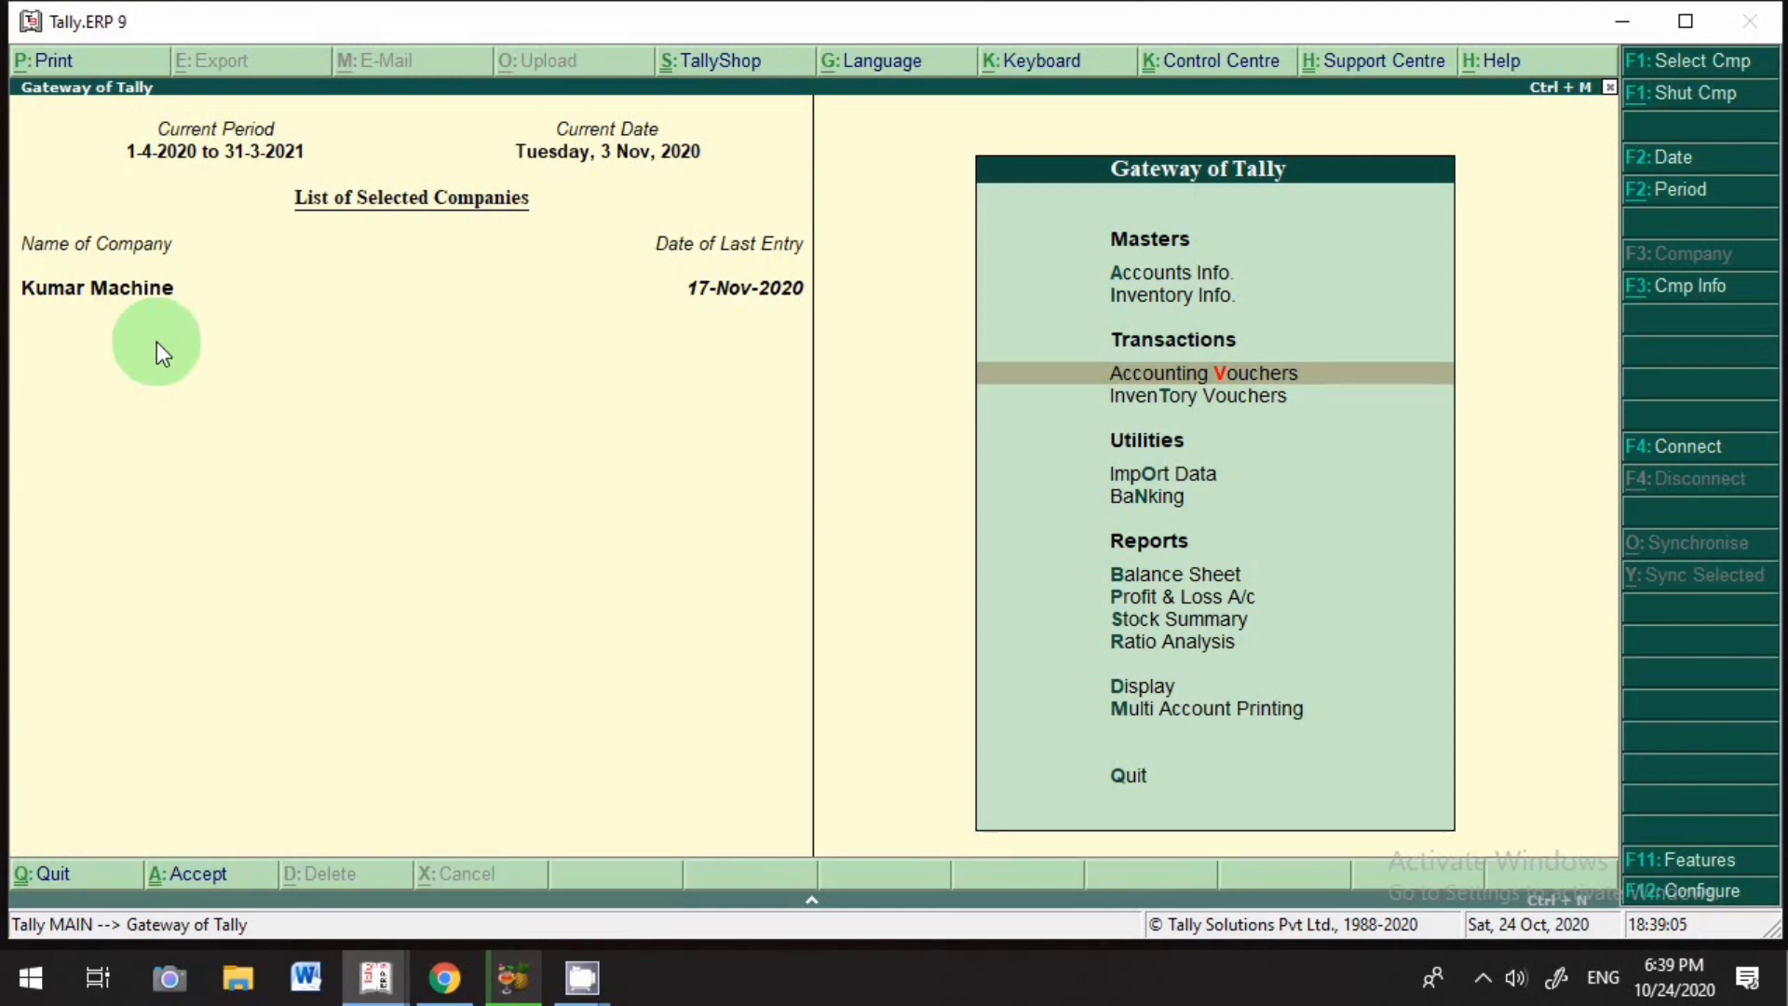
Display the detailed Balance Sheet and drill into Mobile A/c under Fixed Assets down to its November ledger vouchers.
key("b")
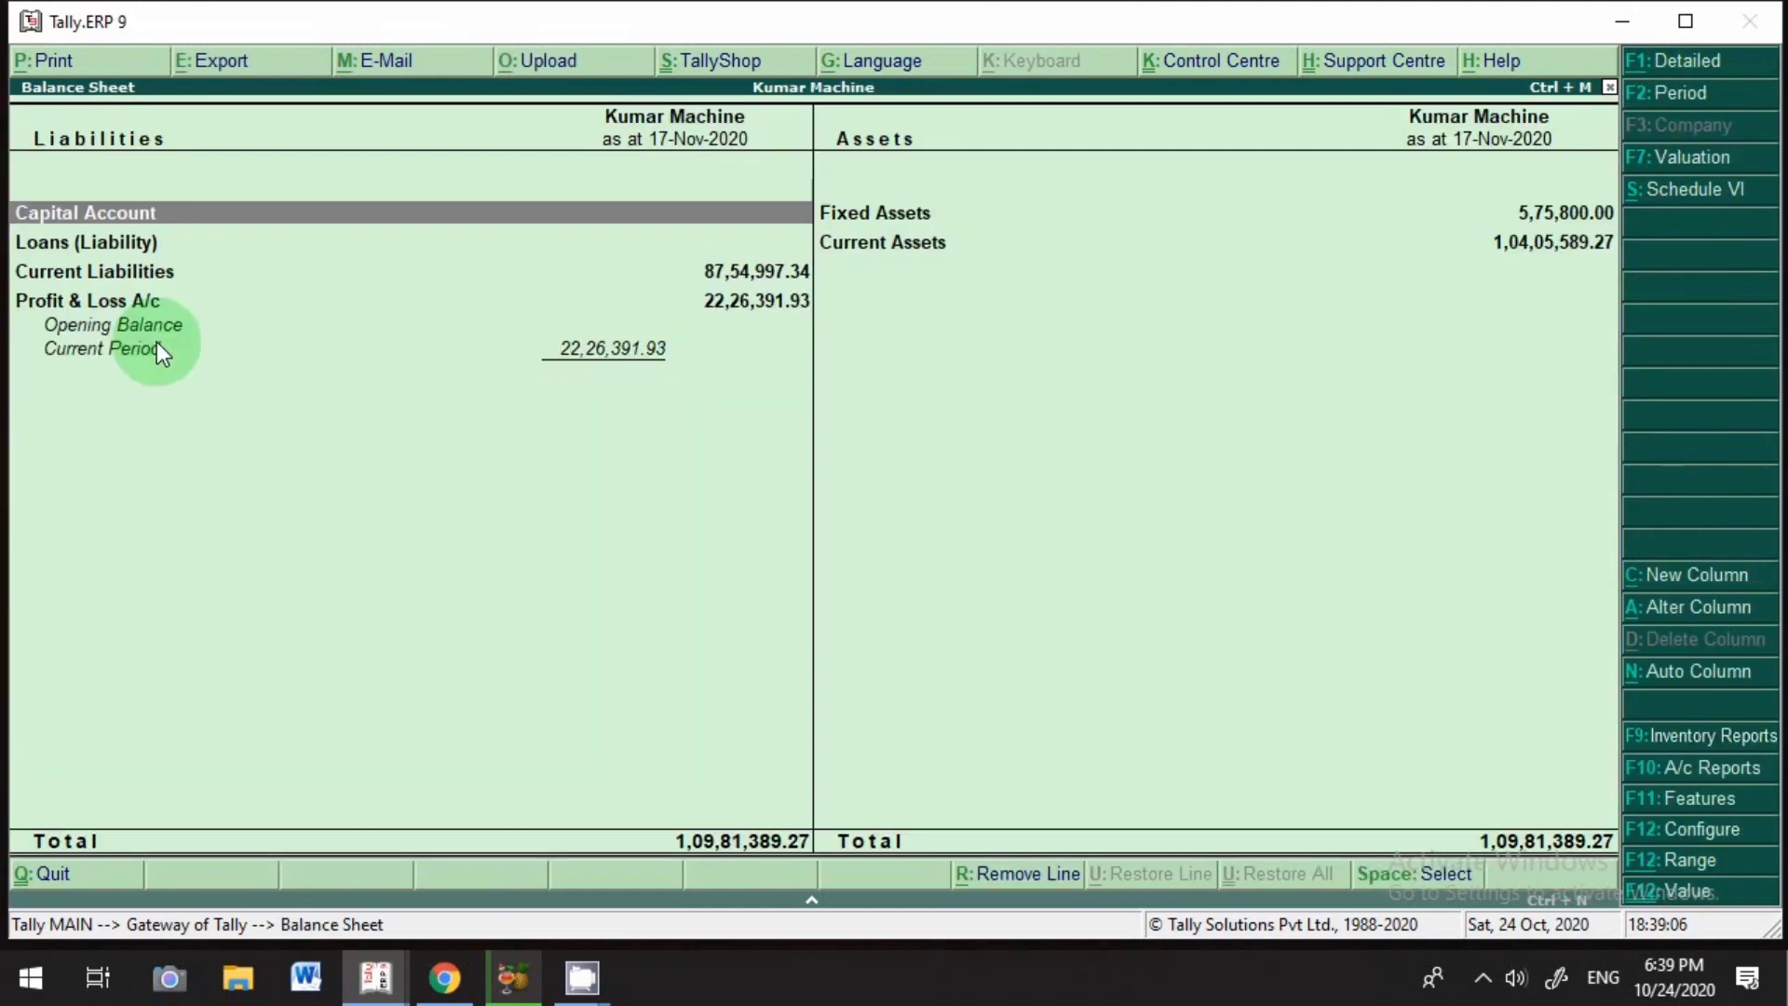
left_click(1684, 62)
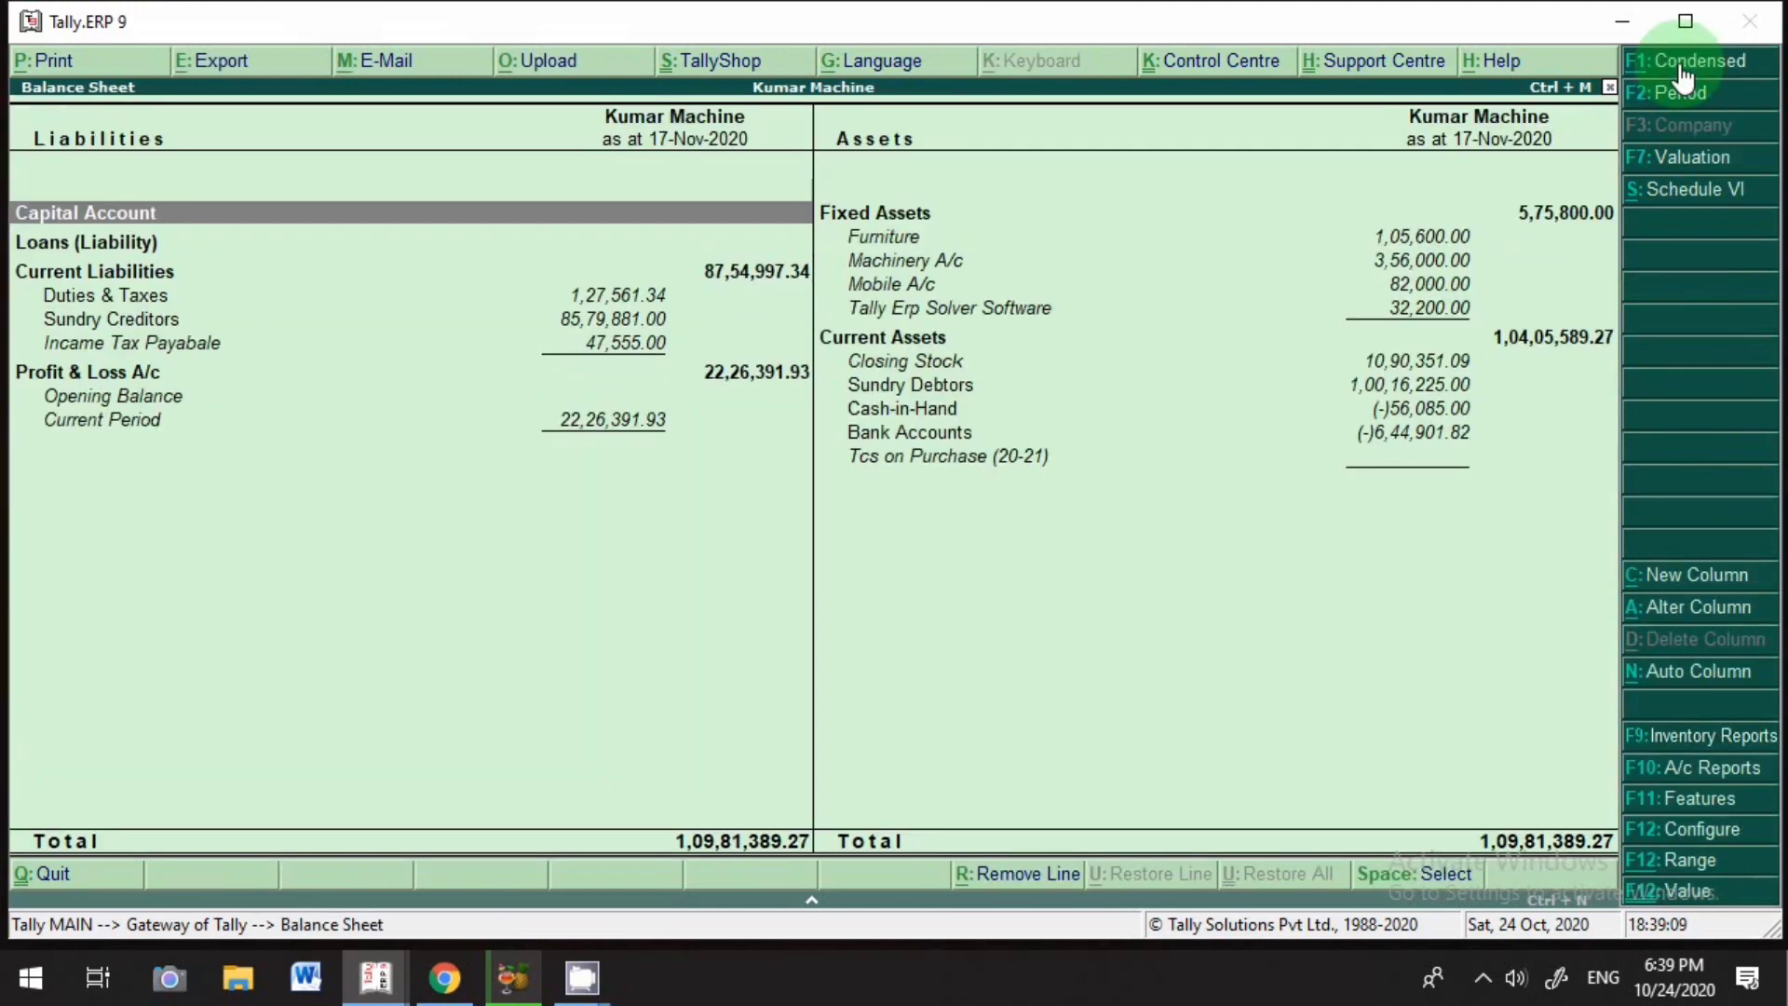
left_click(912, 284)
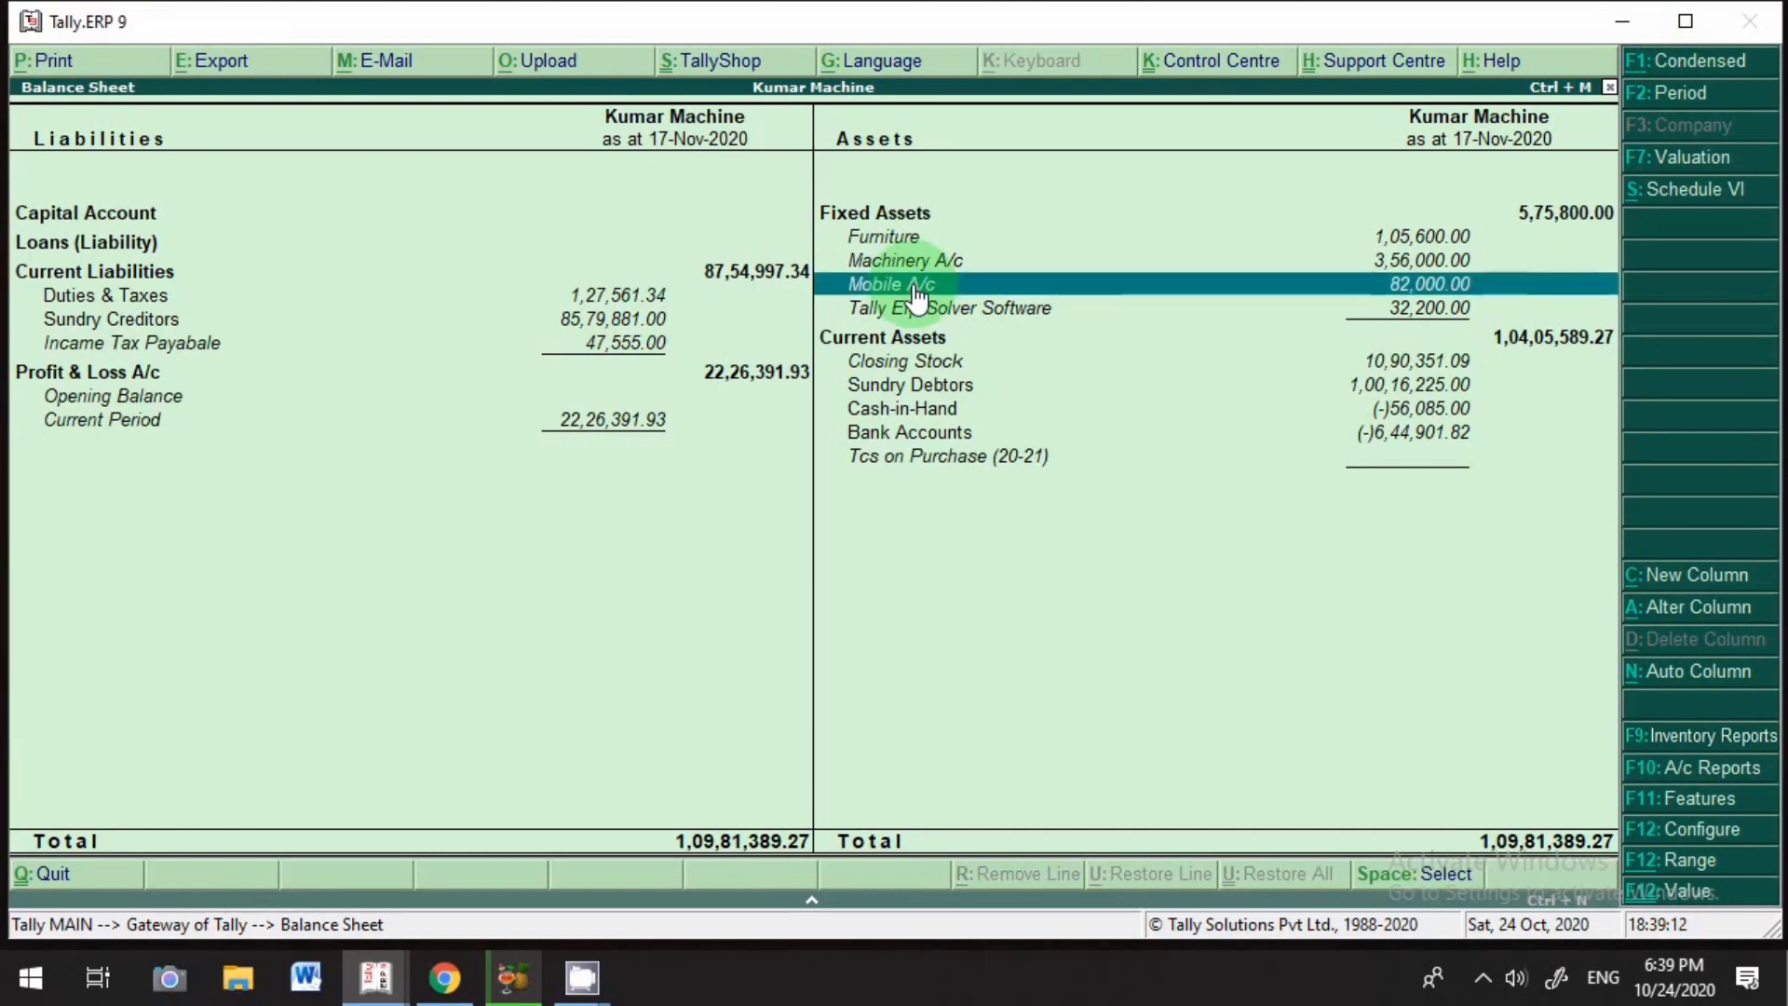
double_click(1417, 296)
double_click(1416, 296)
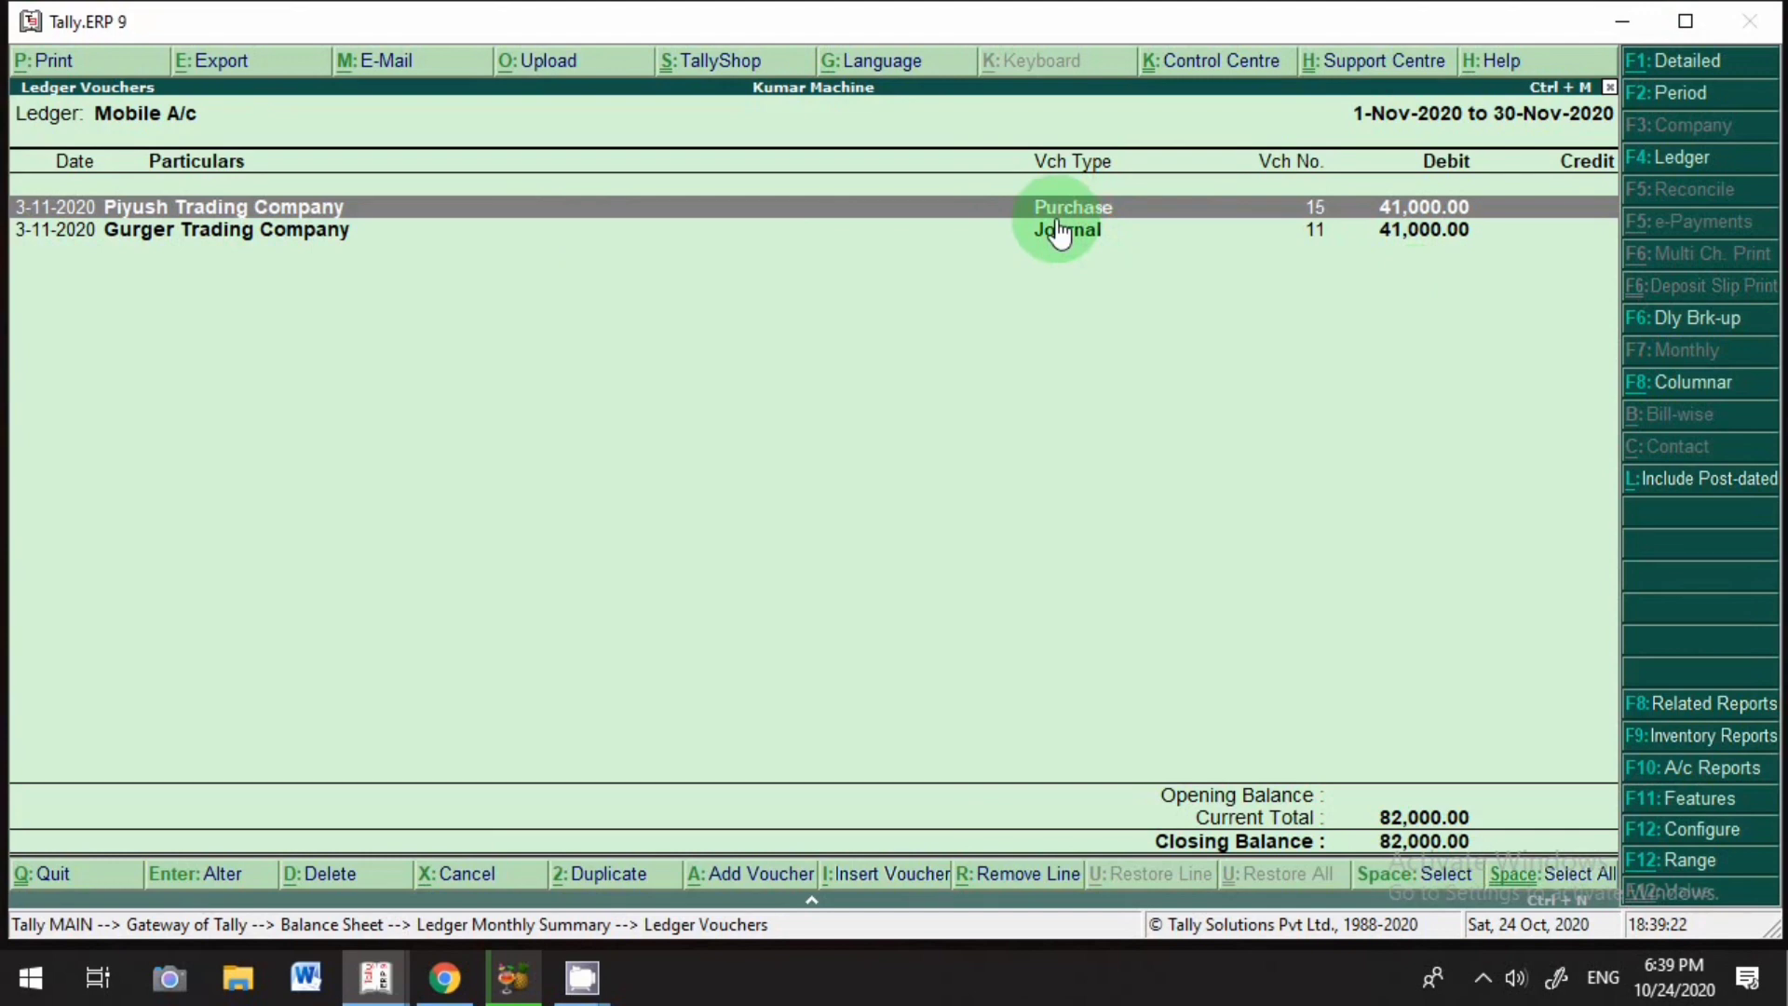
Review the mobile's purchase voucher and journal voucher entries, leaving both unaltered, and return to the Gateway of Tally.
key("Return")
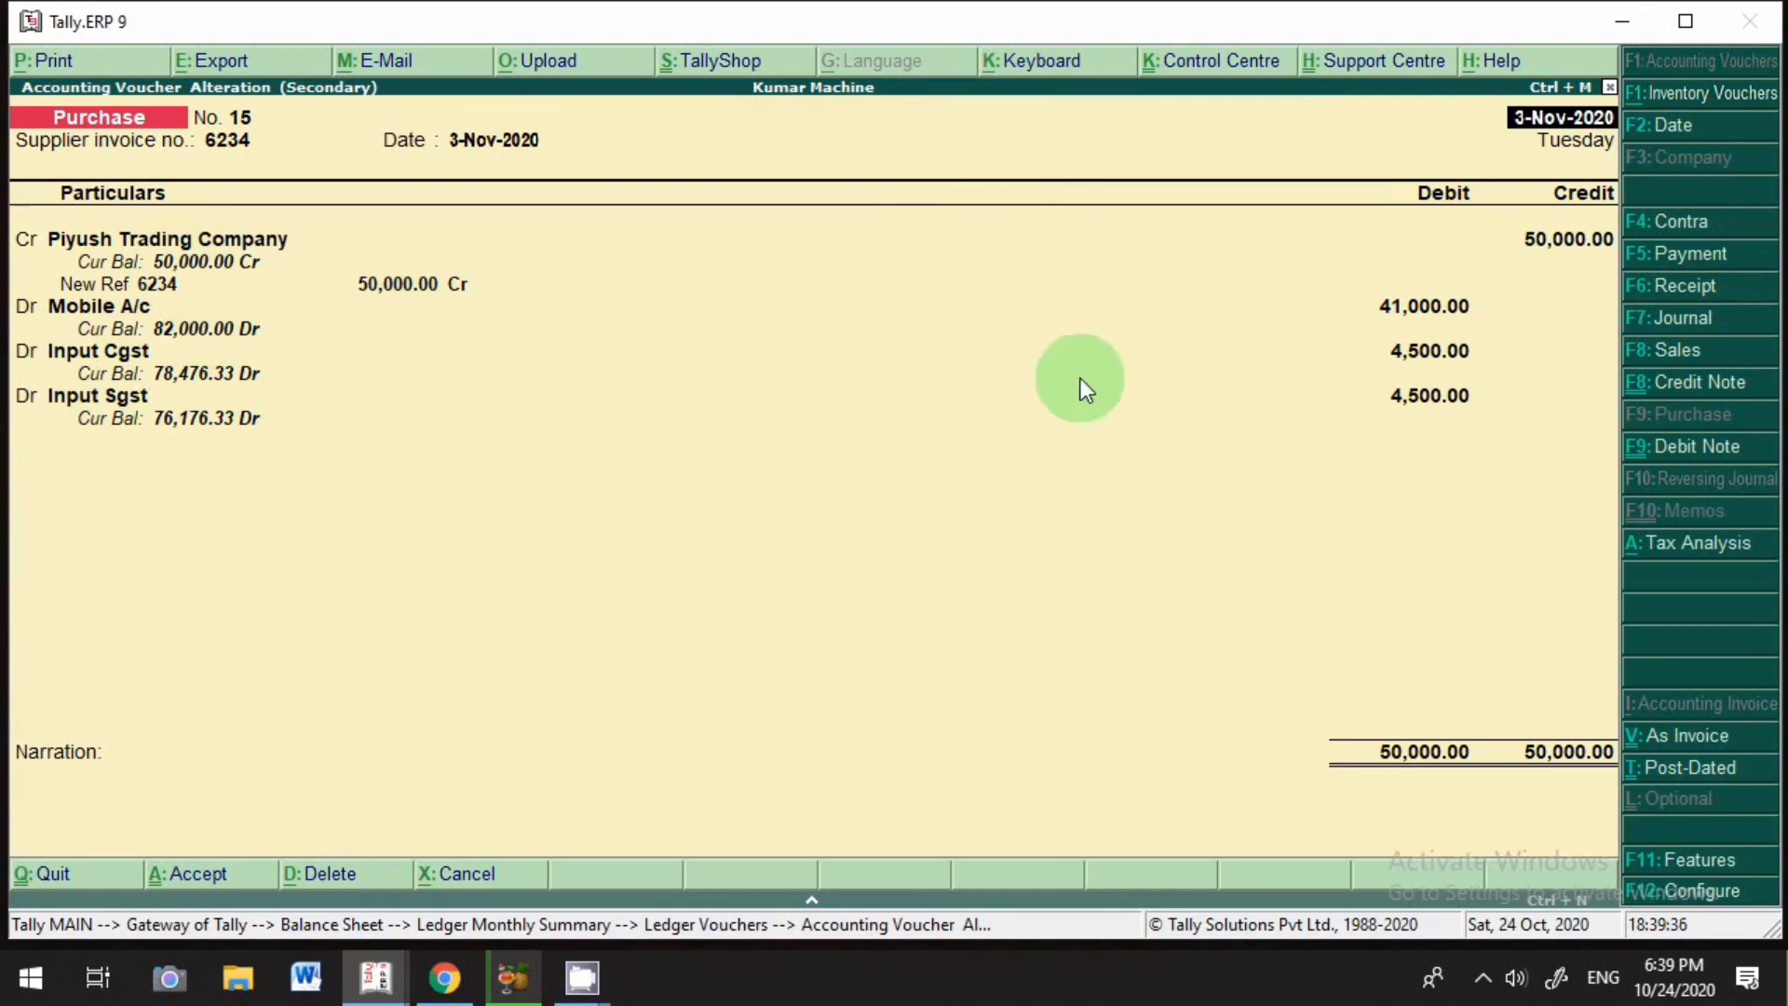
key("Page_Down")
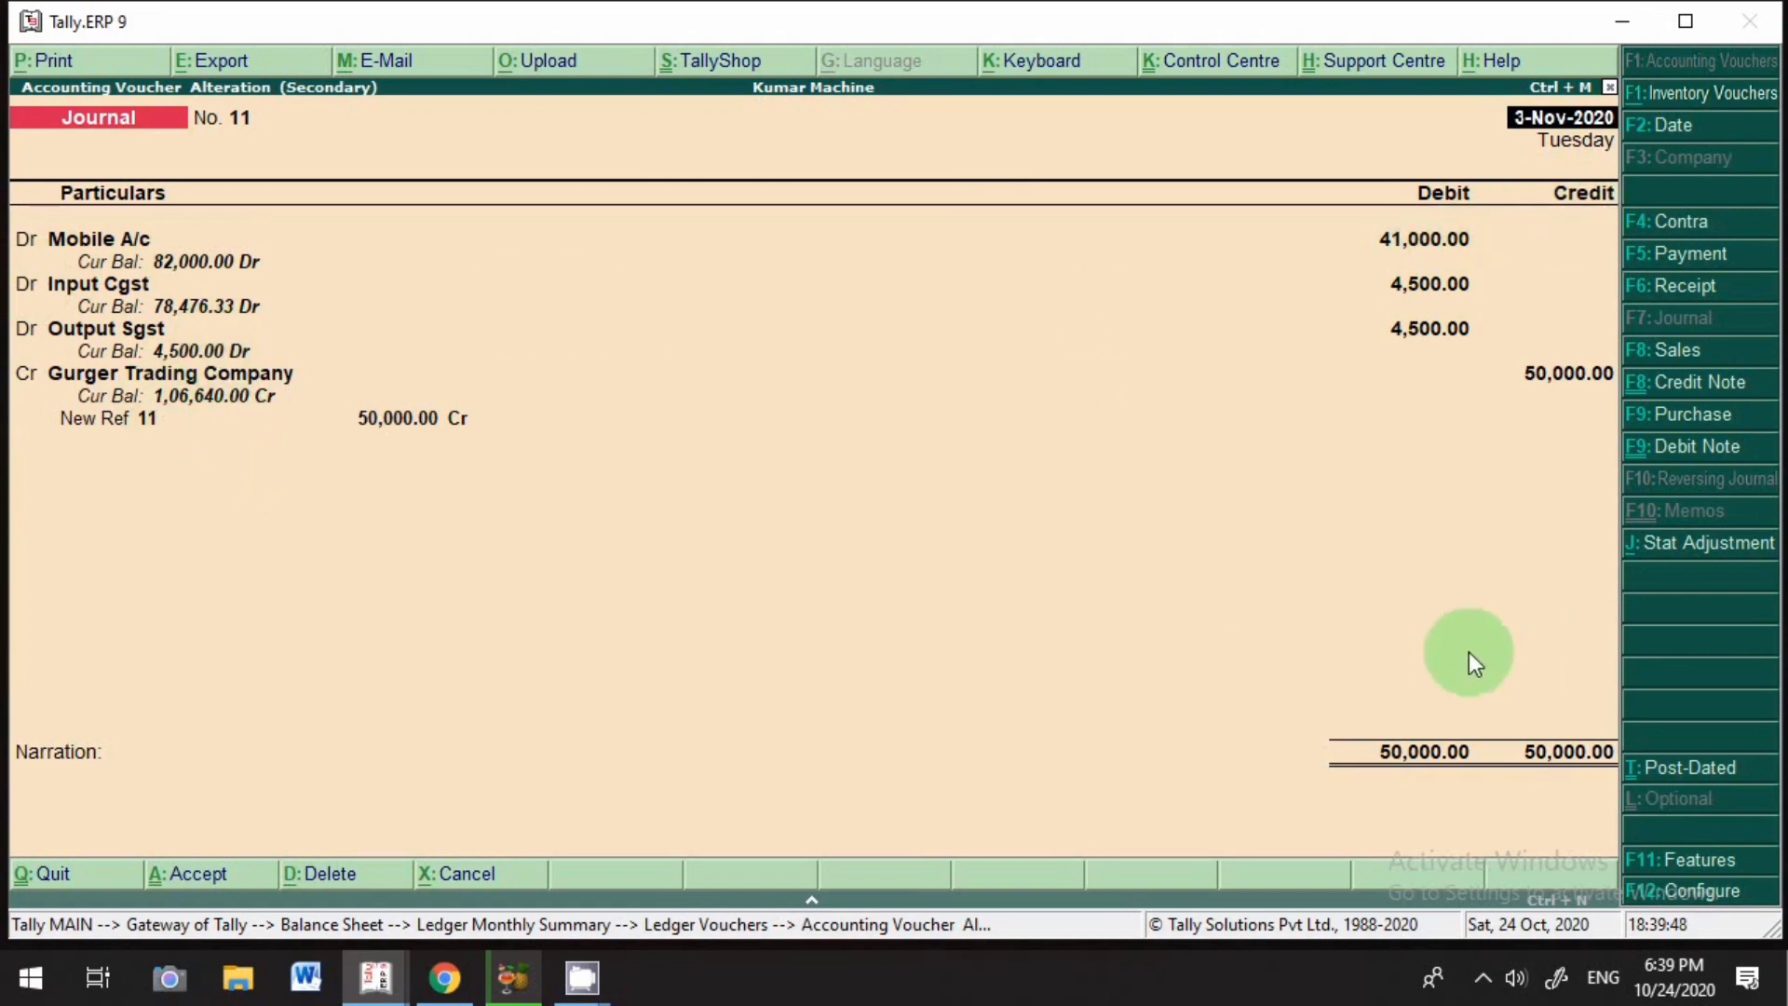
key("Escape")
key("Escape")
key("Return")
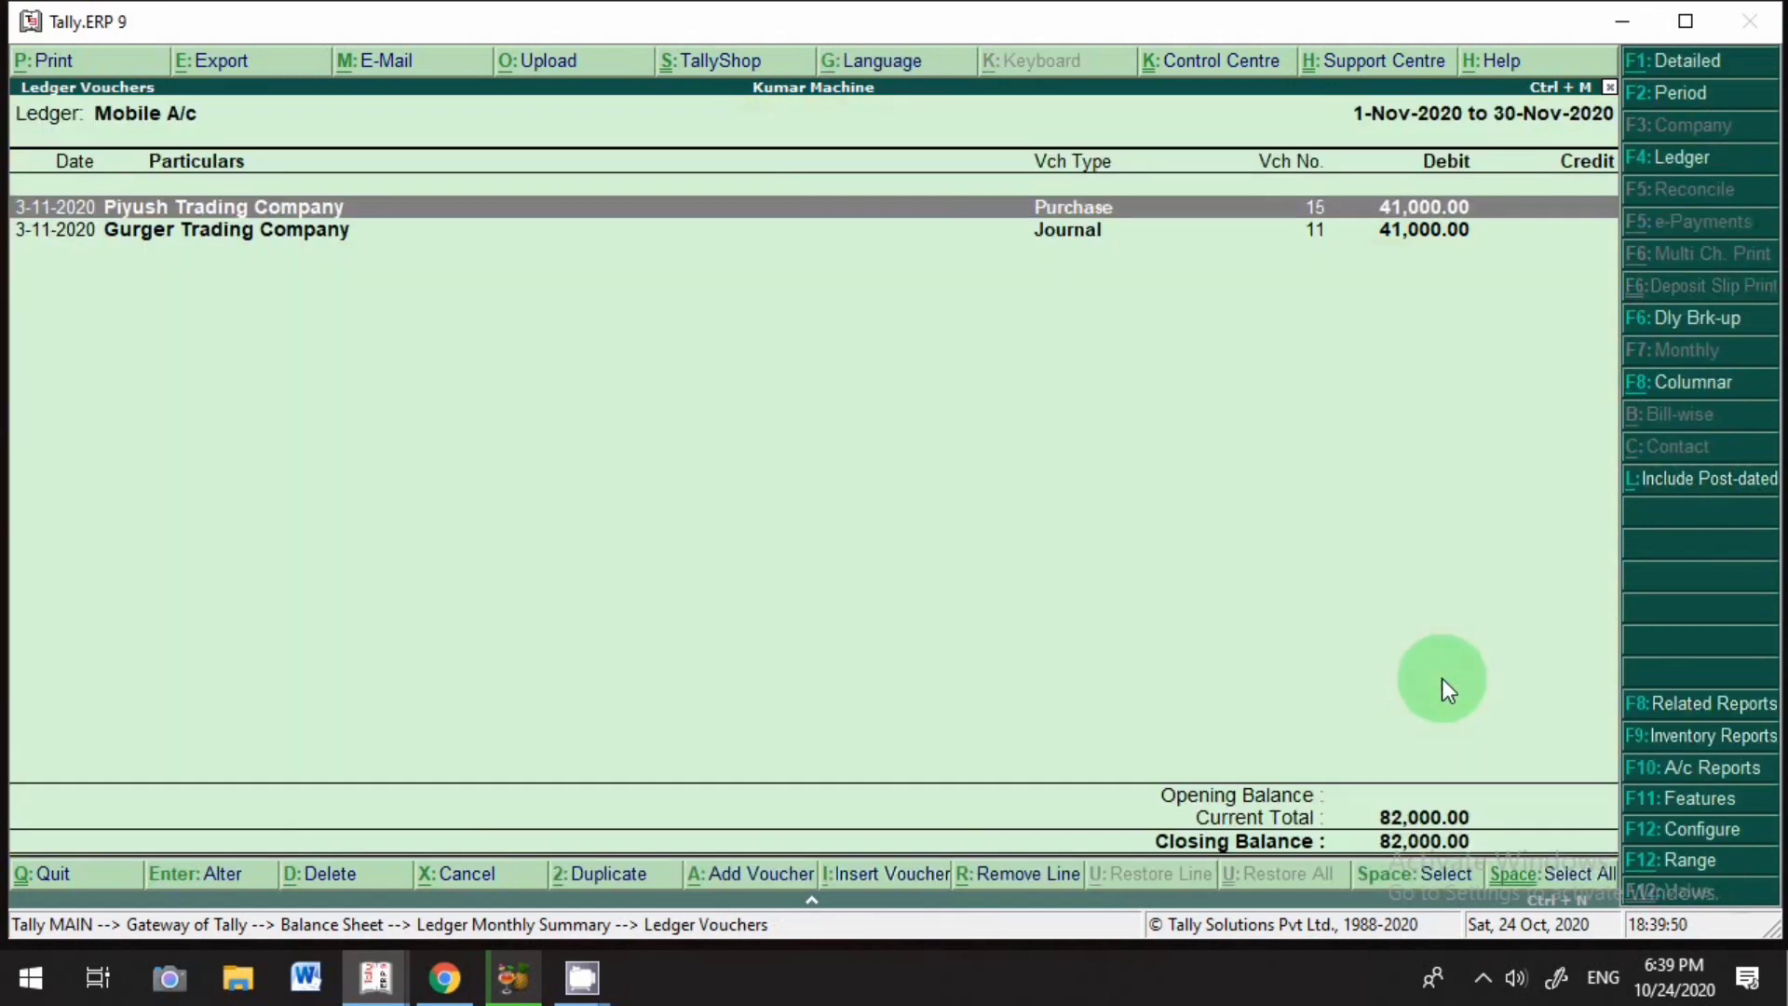
key("Escape")
key("Escape")
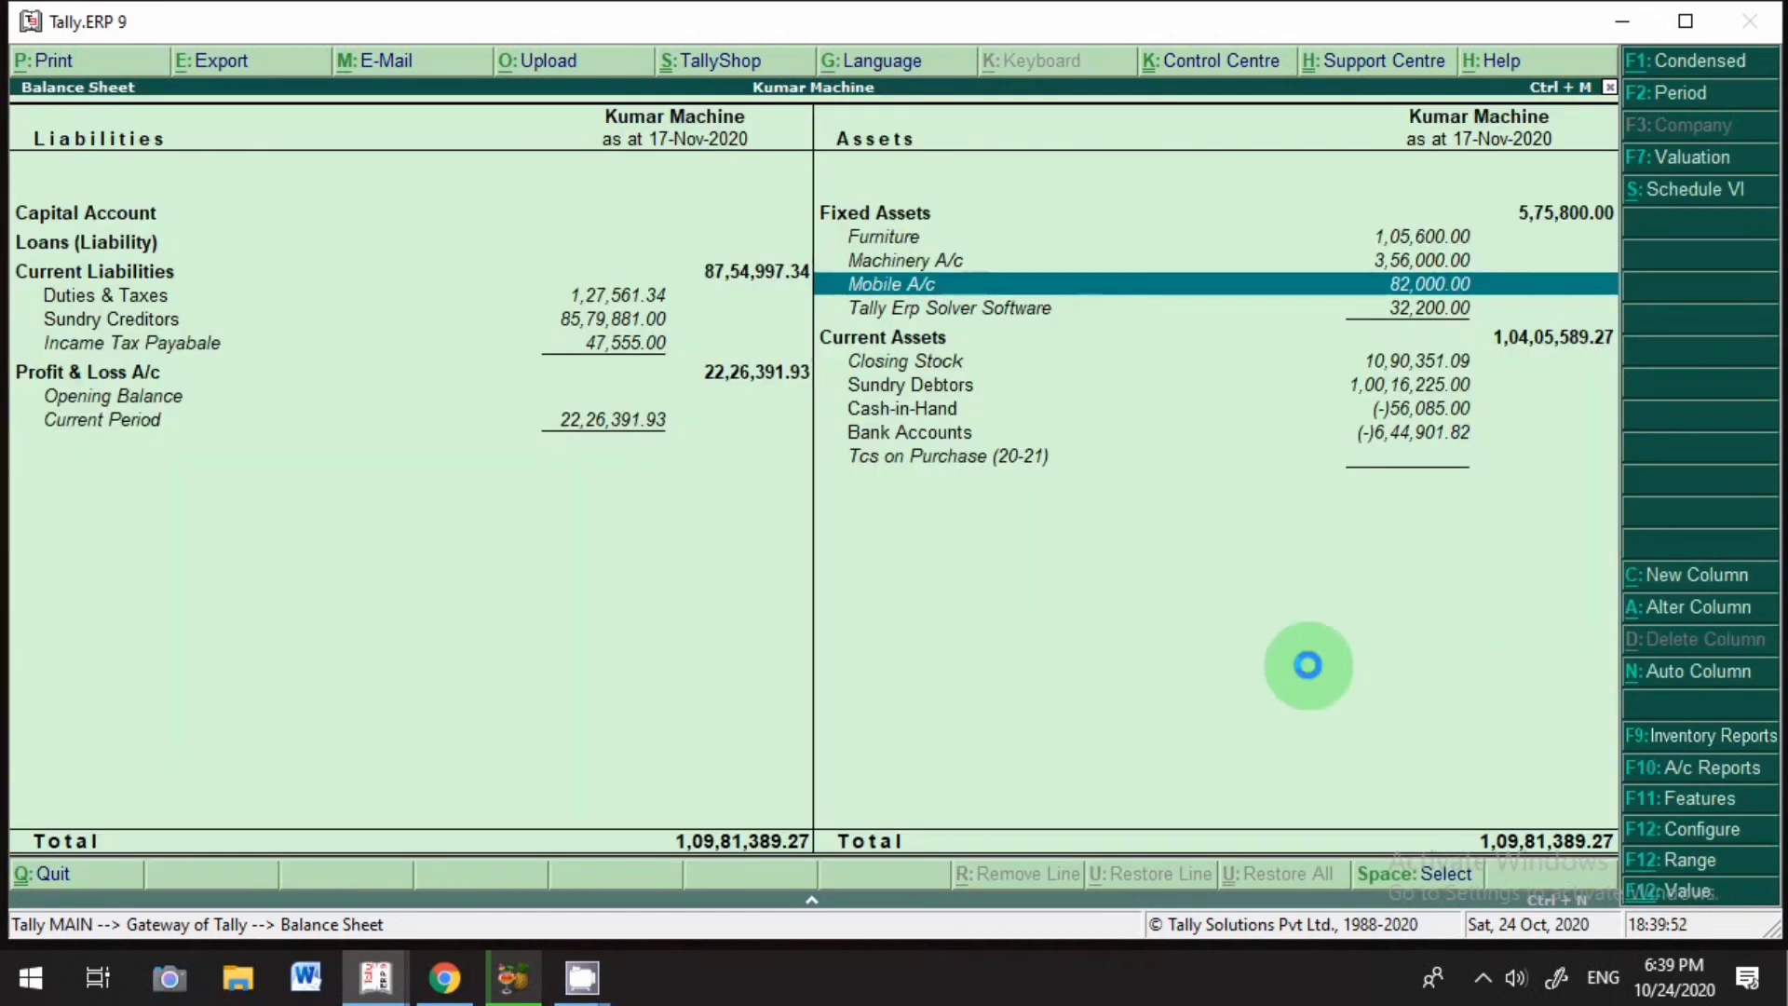
key("Escape")
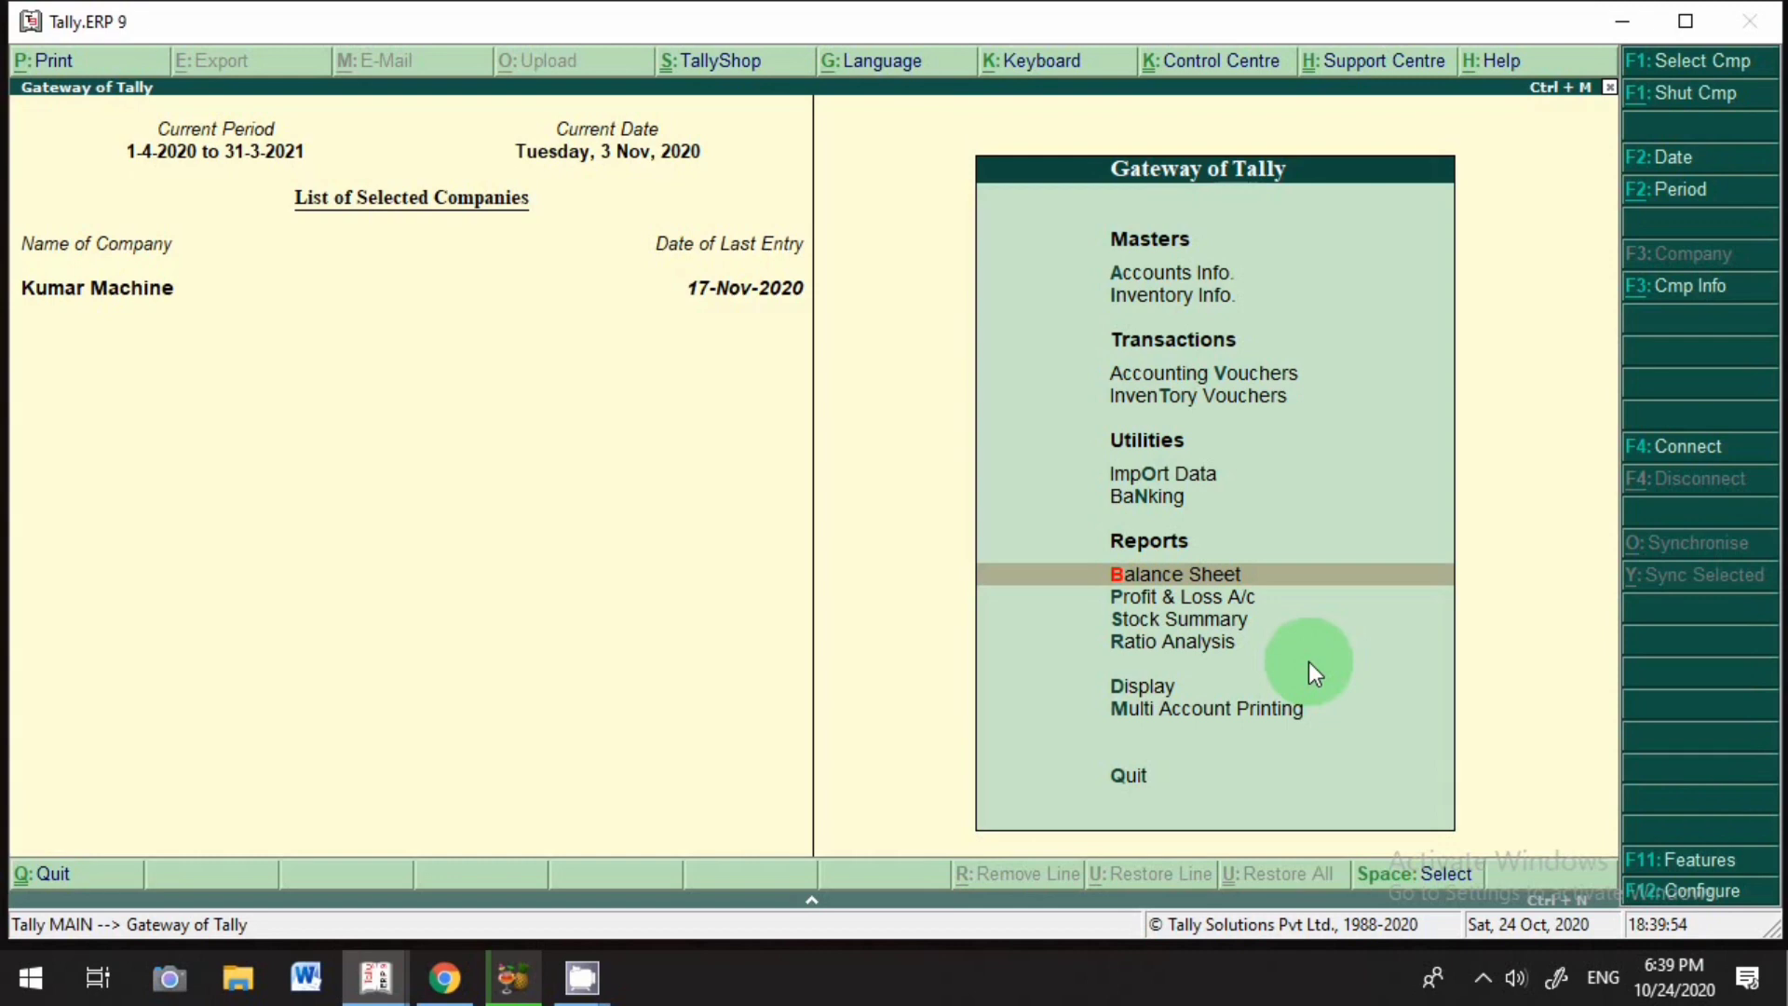
Display the GSTR-2 report for the period 1-11-2020 to 17-11-2020.
key("d")
key("u")
key("Return")
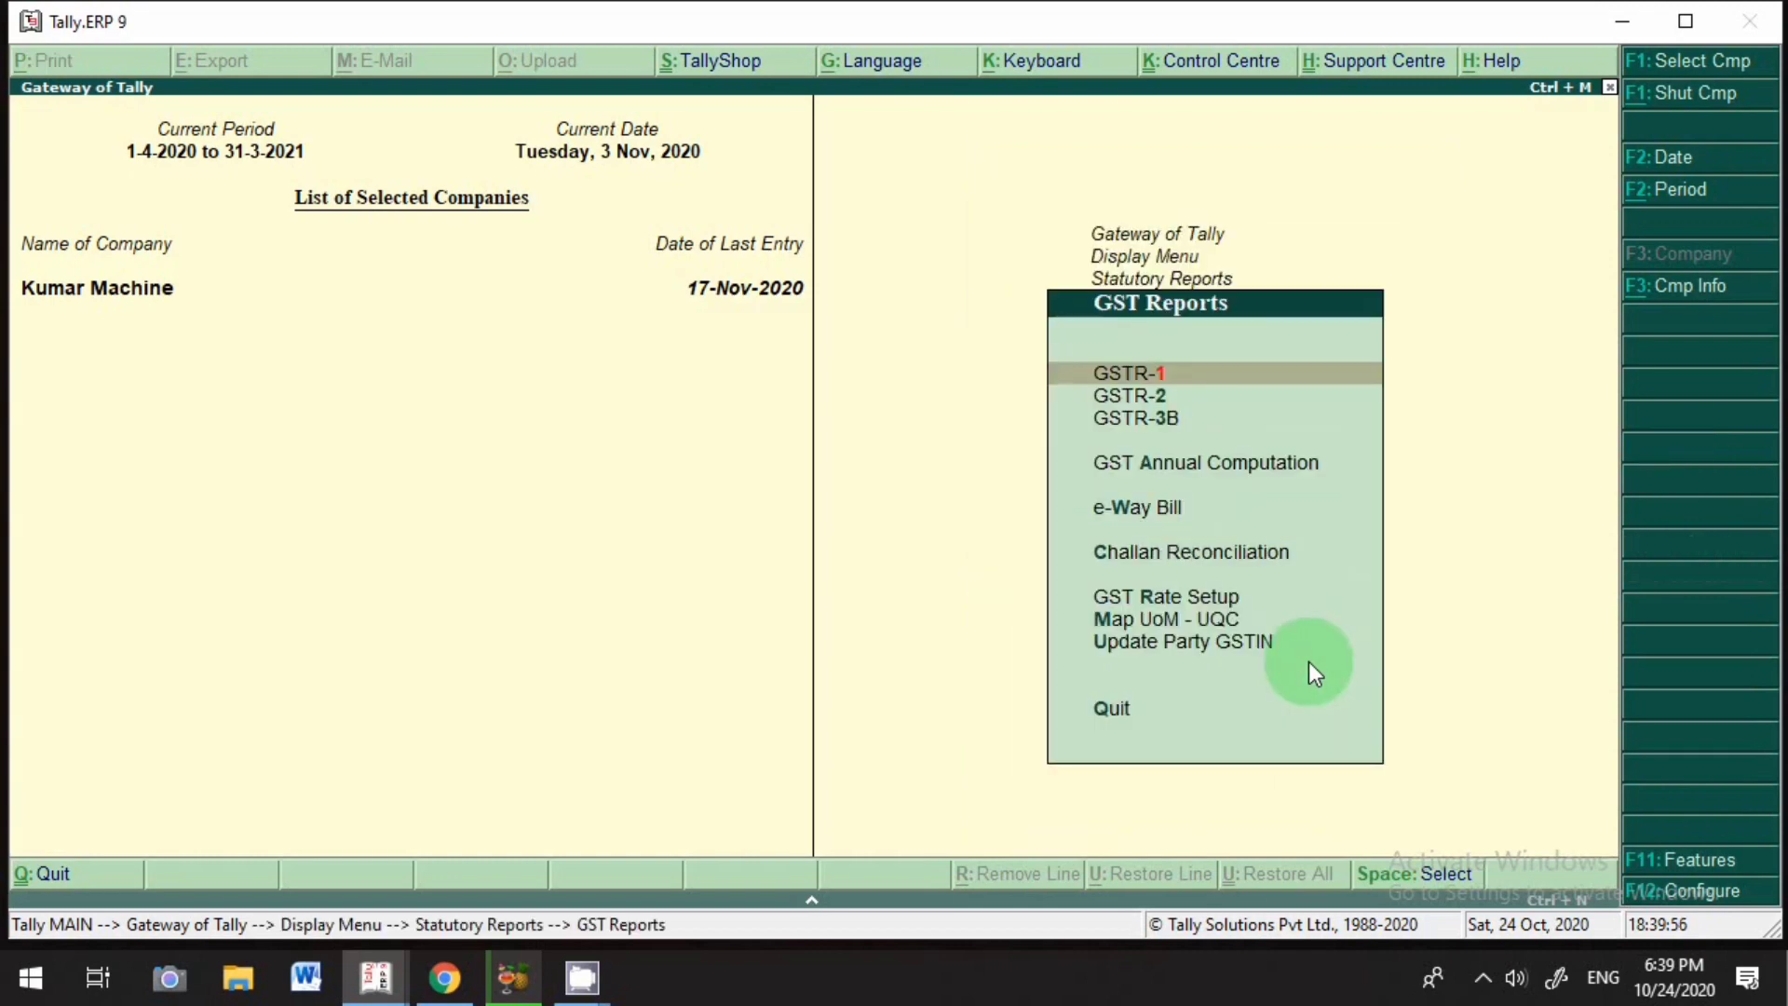
key("Down")
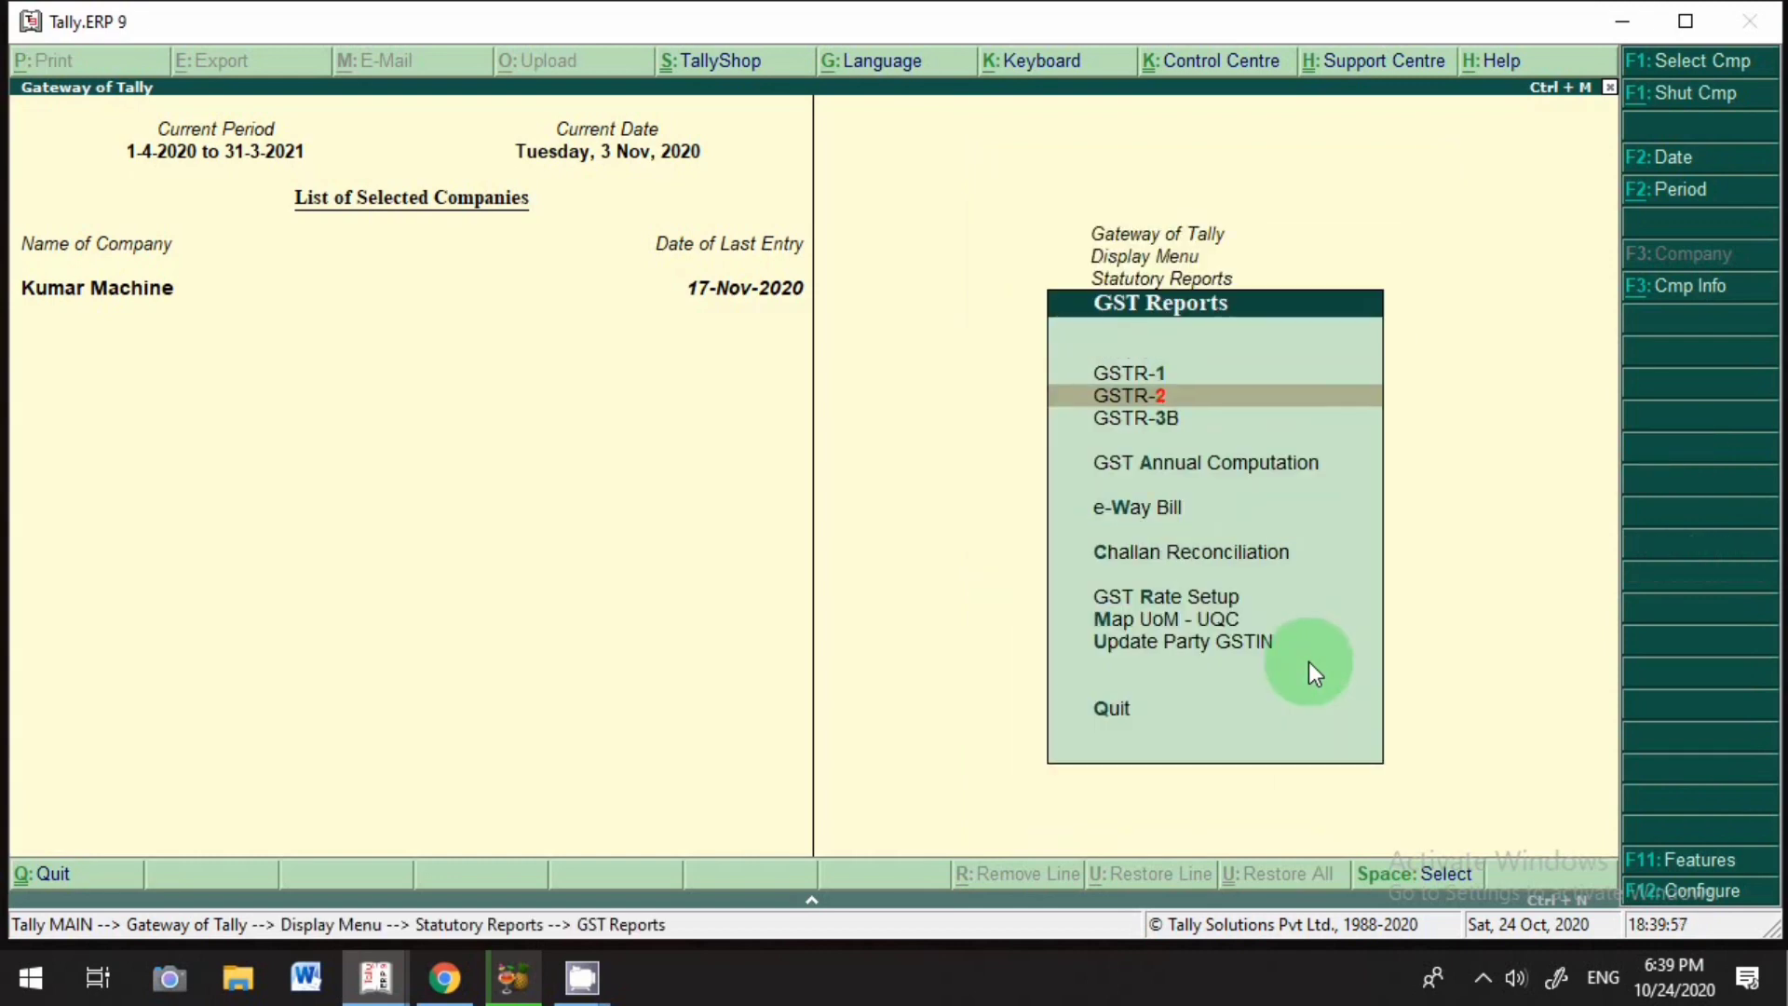
key("Return")
key("F2")
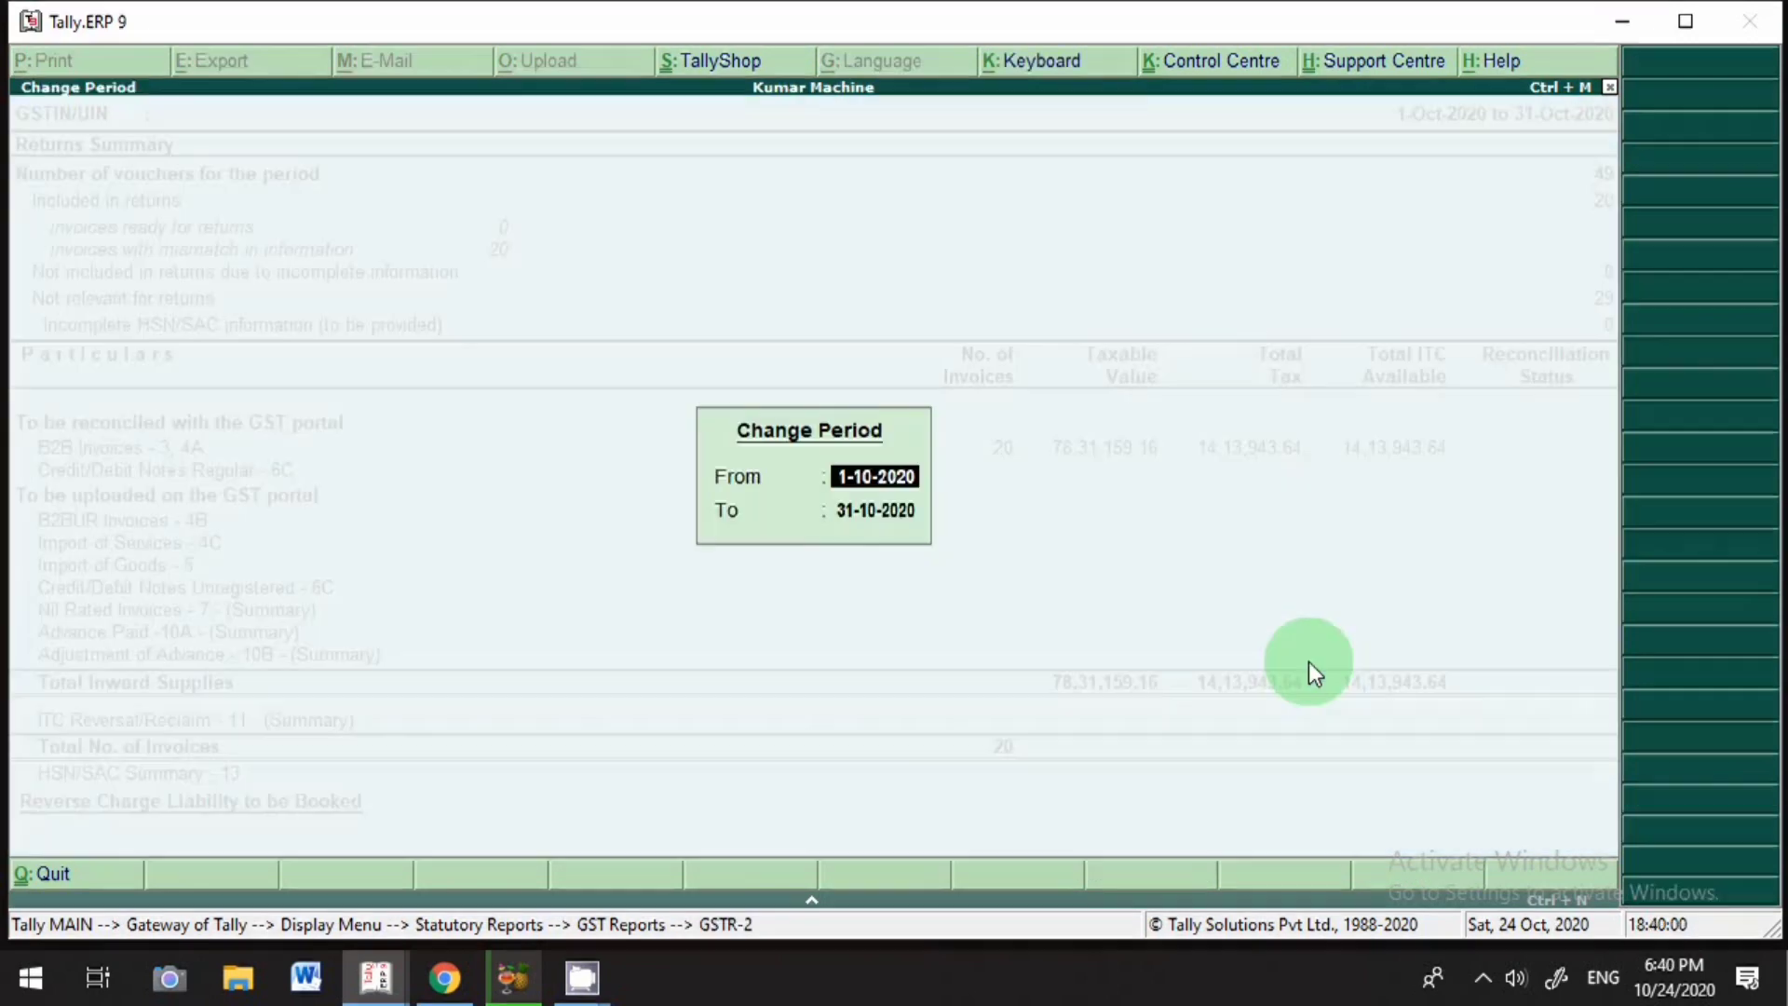
type("1-11")
key("Return")
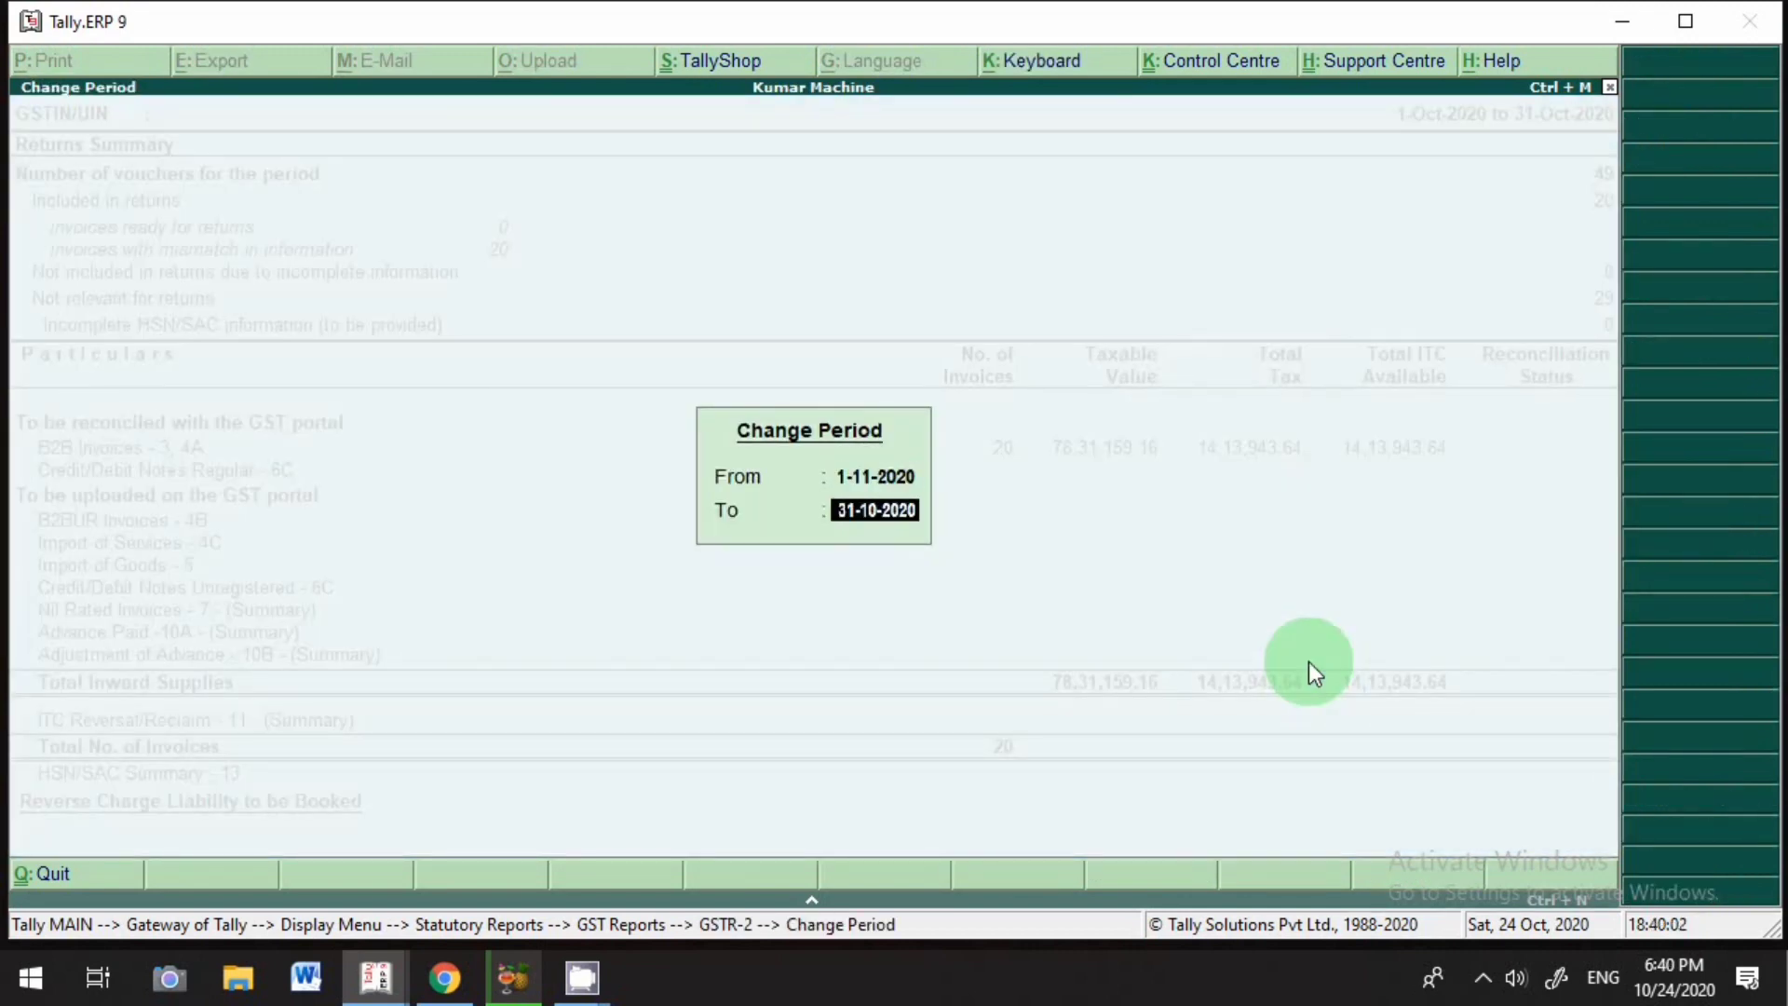
key("BackSpace")
type("17")
key("Return")
Drill into the B2B Invoices of GSTR-2 and view the voucher register for Piyush Trading Company.
key("Down")
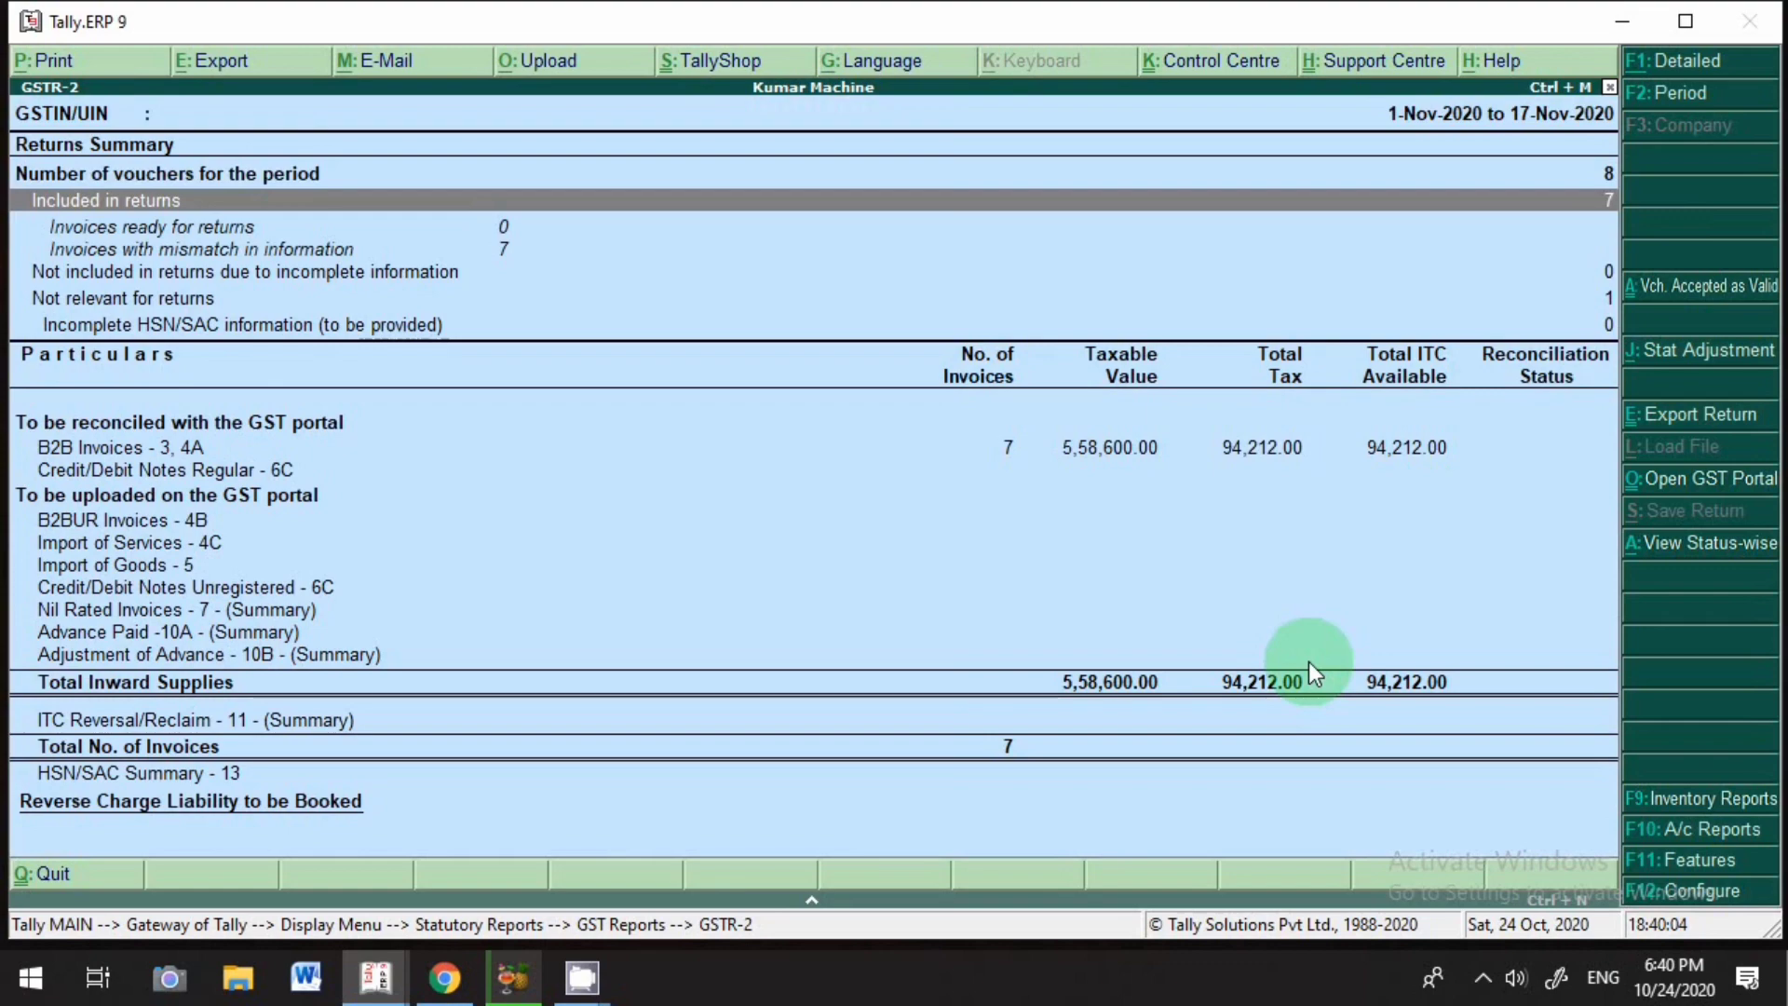
key("Down")
key("Down")
key("Down")
key("Down")
key("Return")
key("Down")
key("Down")
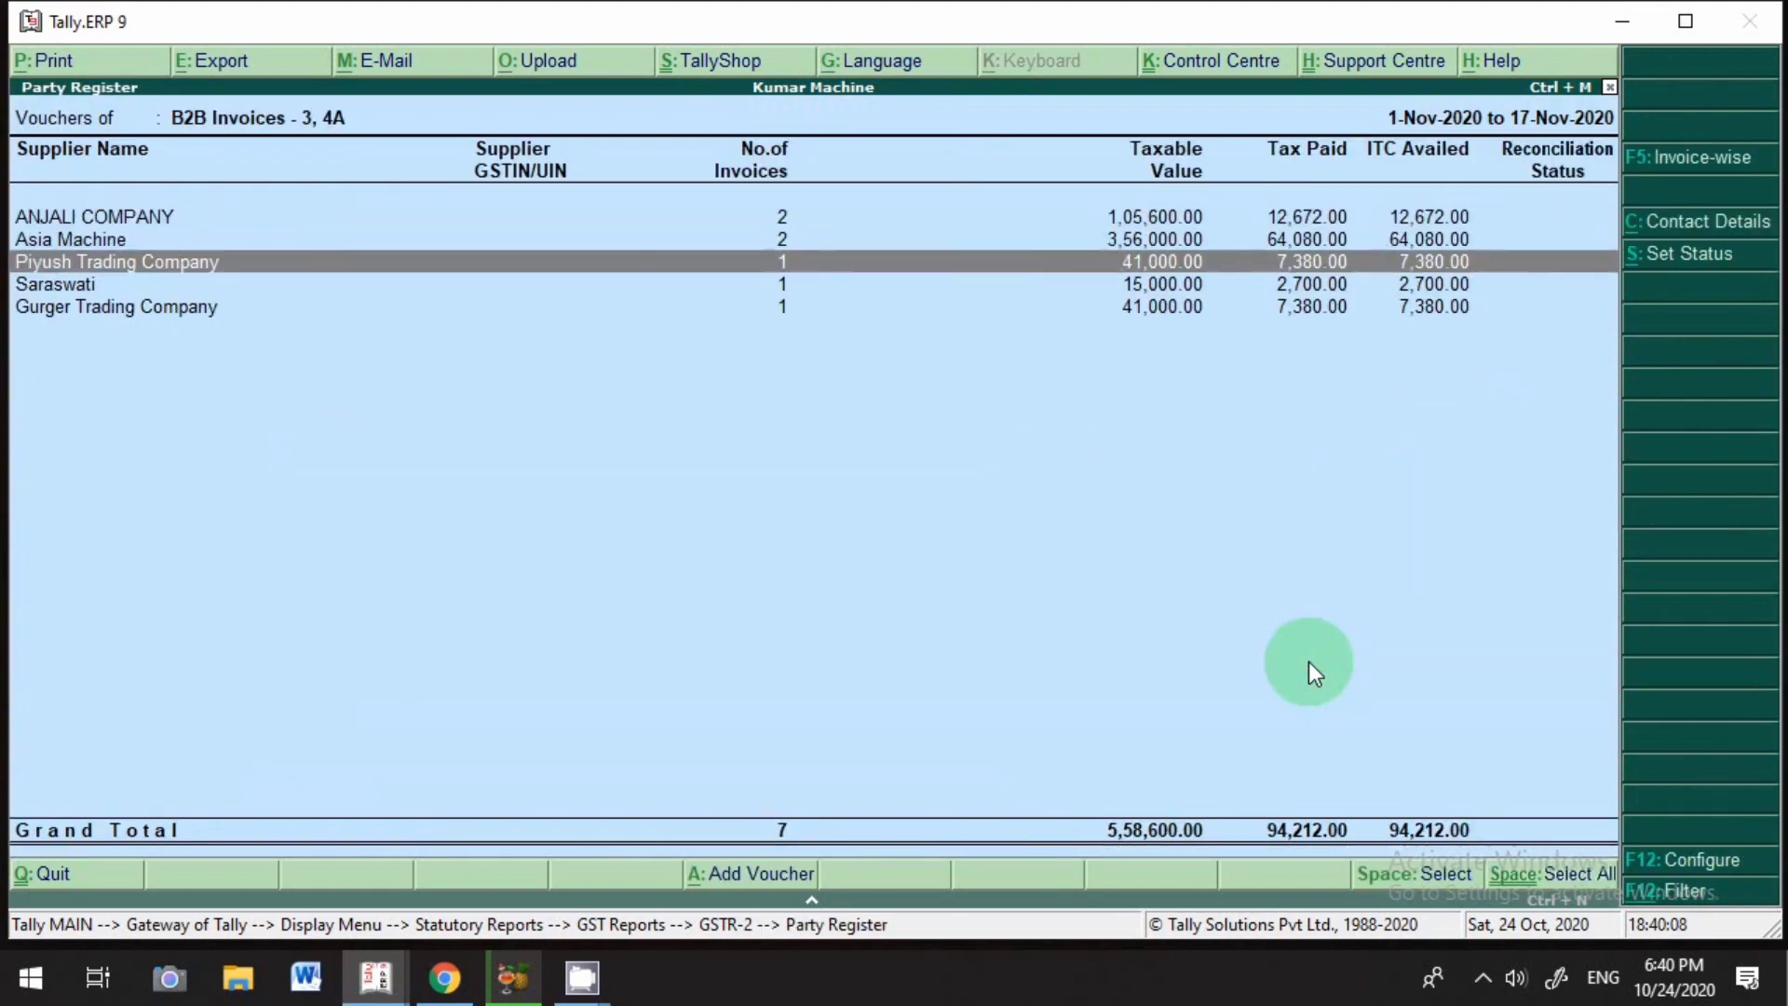
key("Return")
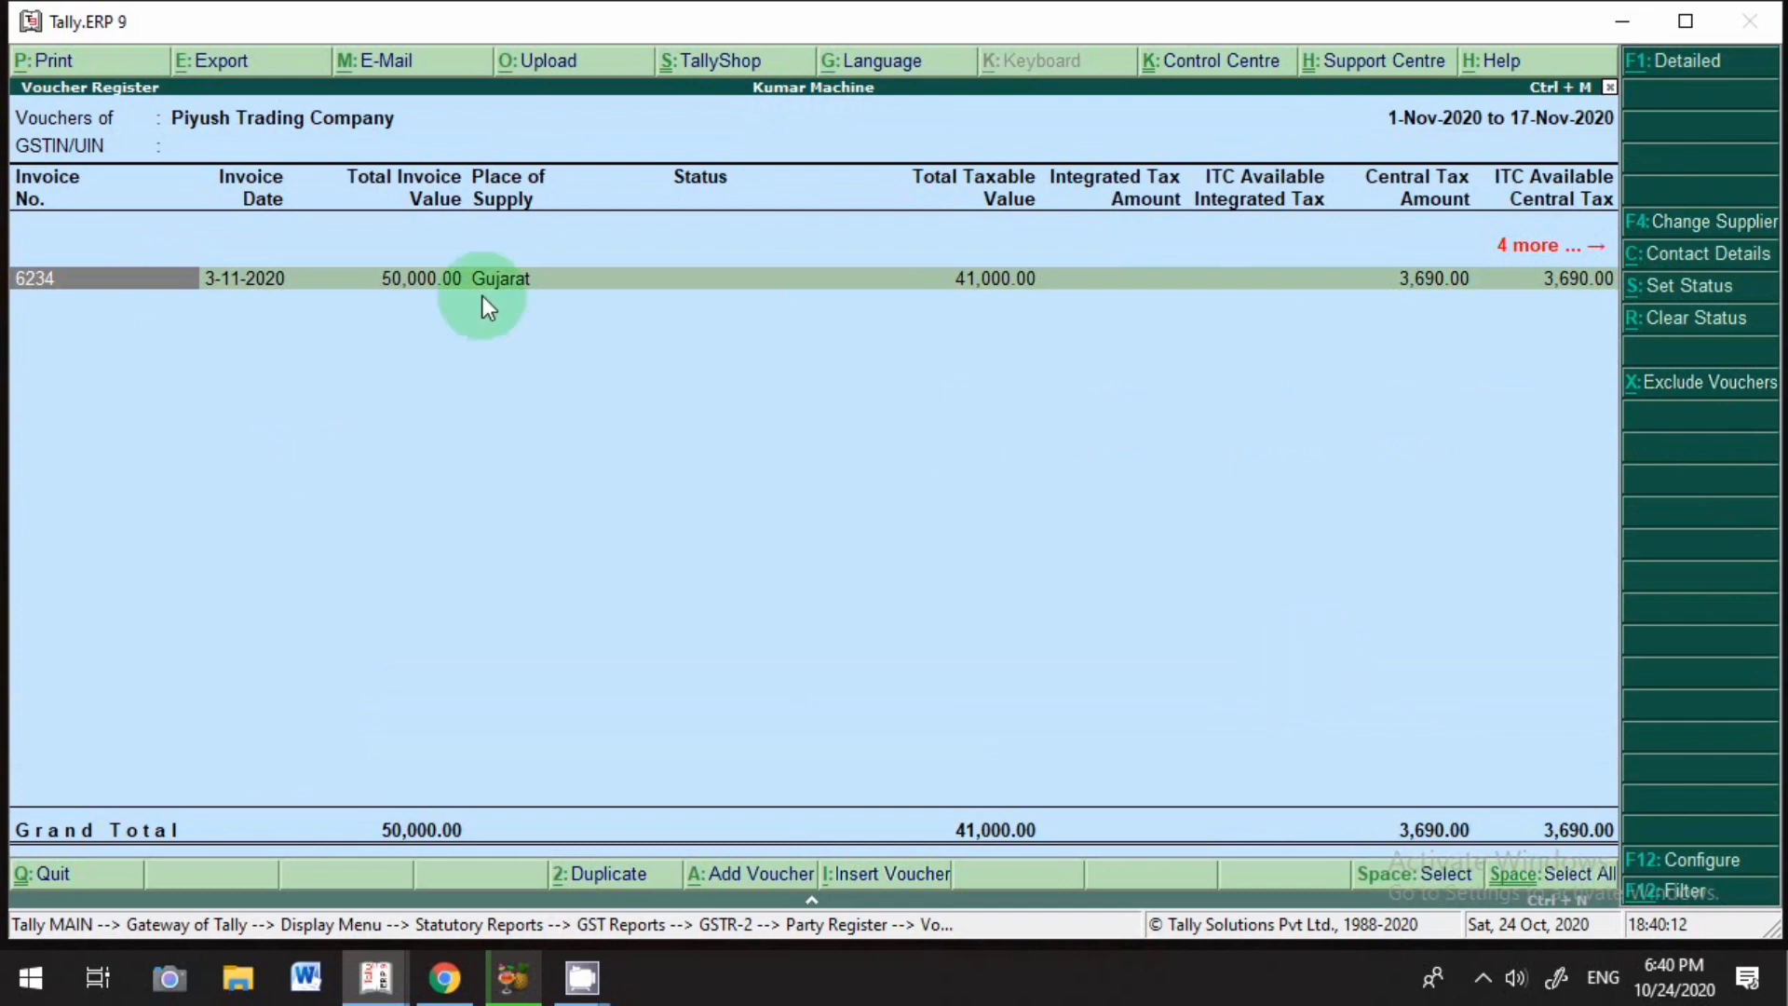
View the voucher register of Gurger Trading Company within the B2B Invoices party register.
key("Escape")
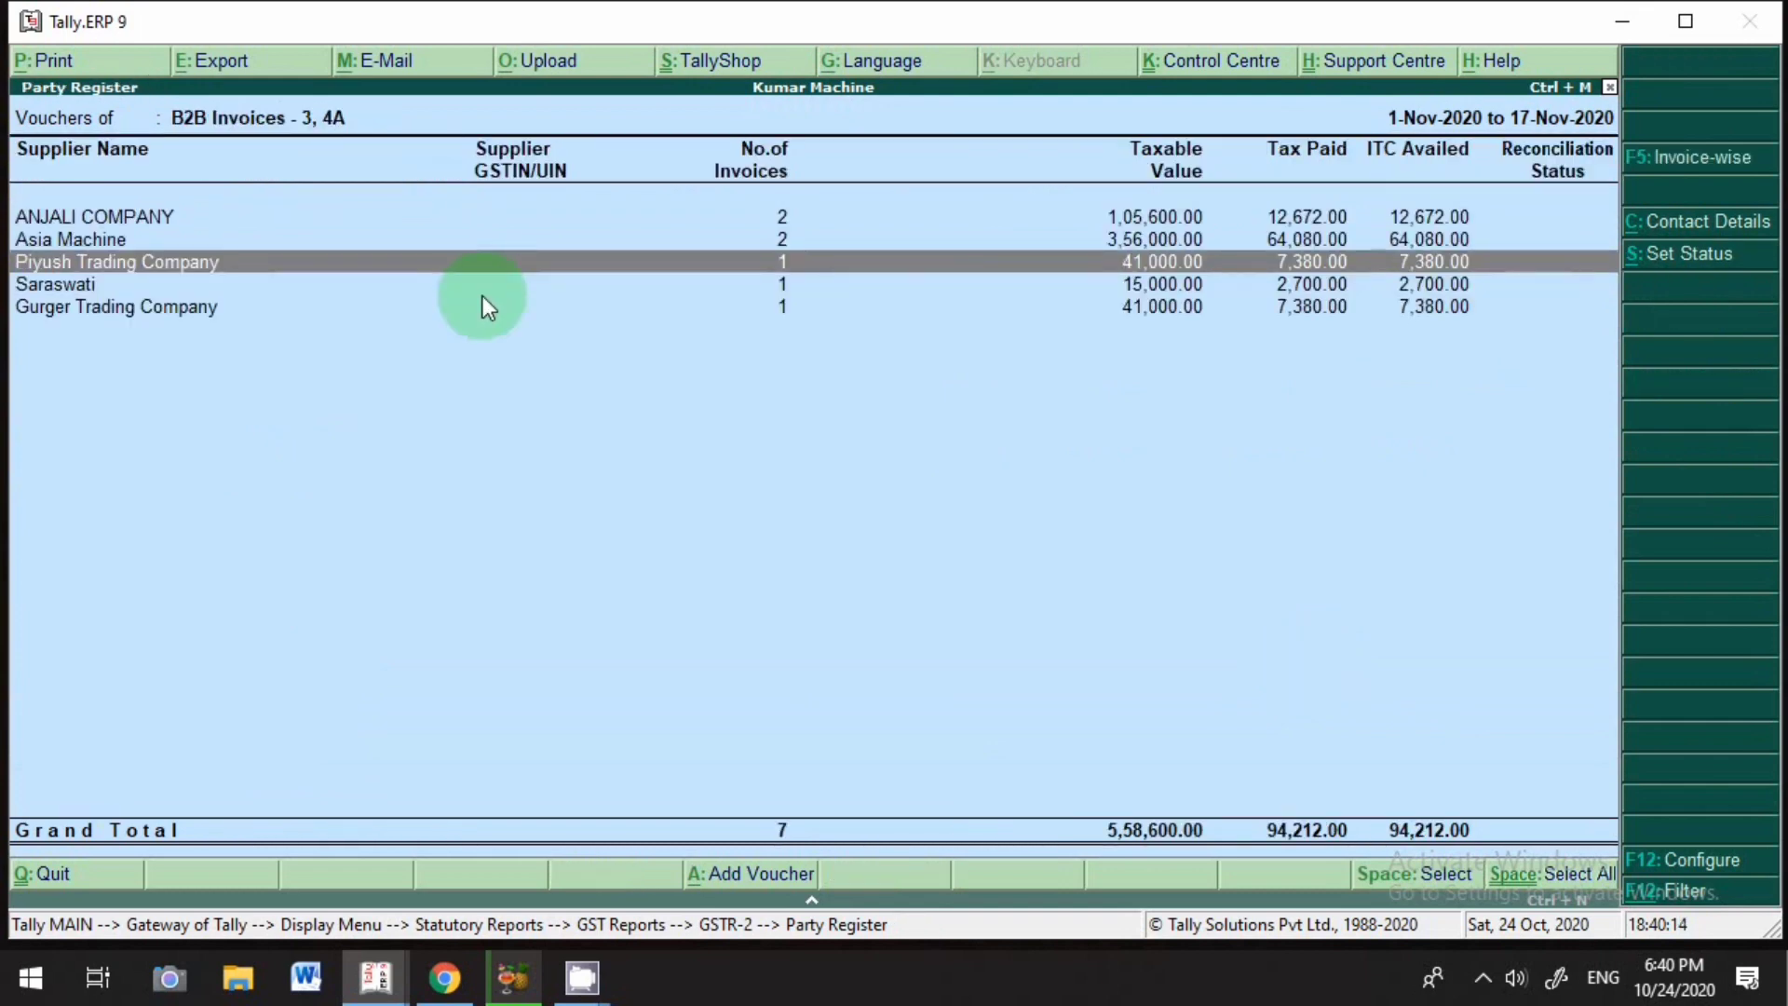
key("Down")
key("Down")
key("Return")
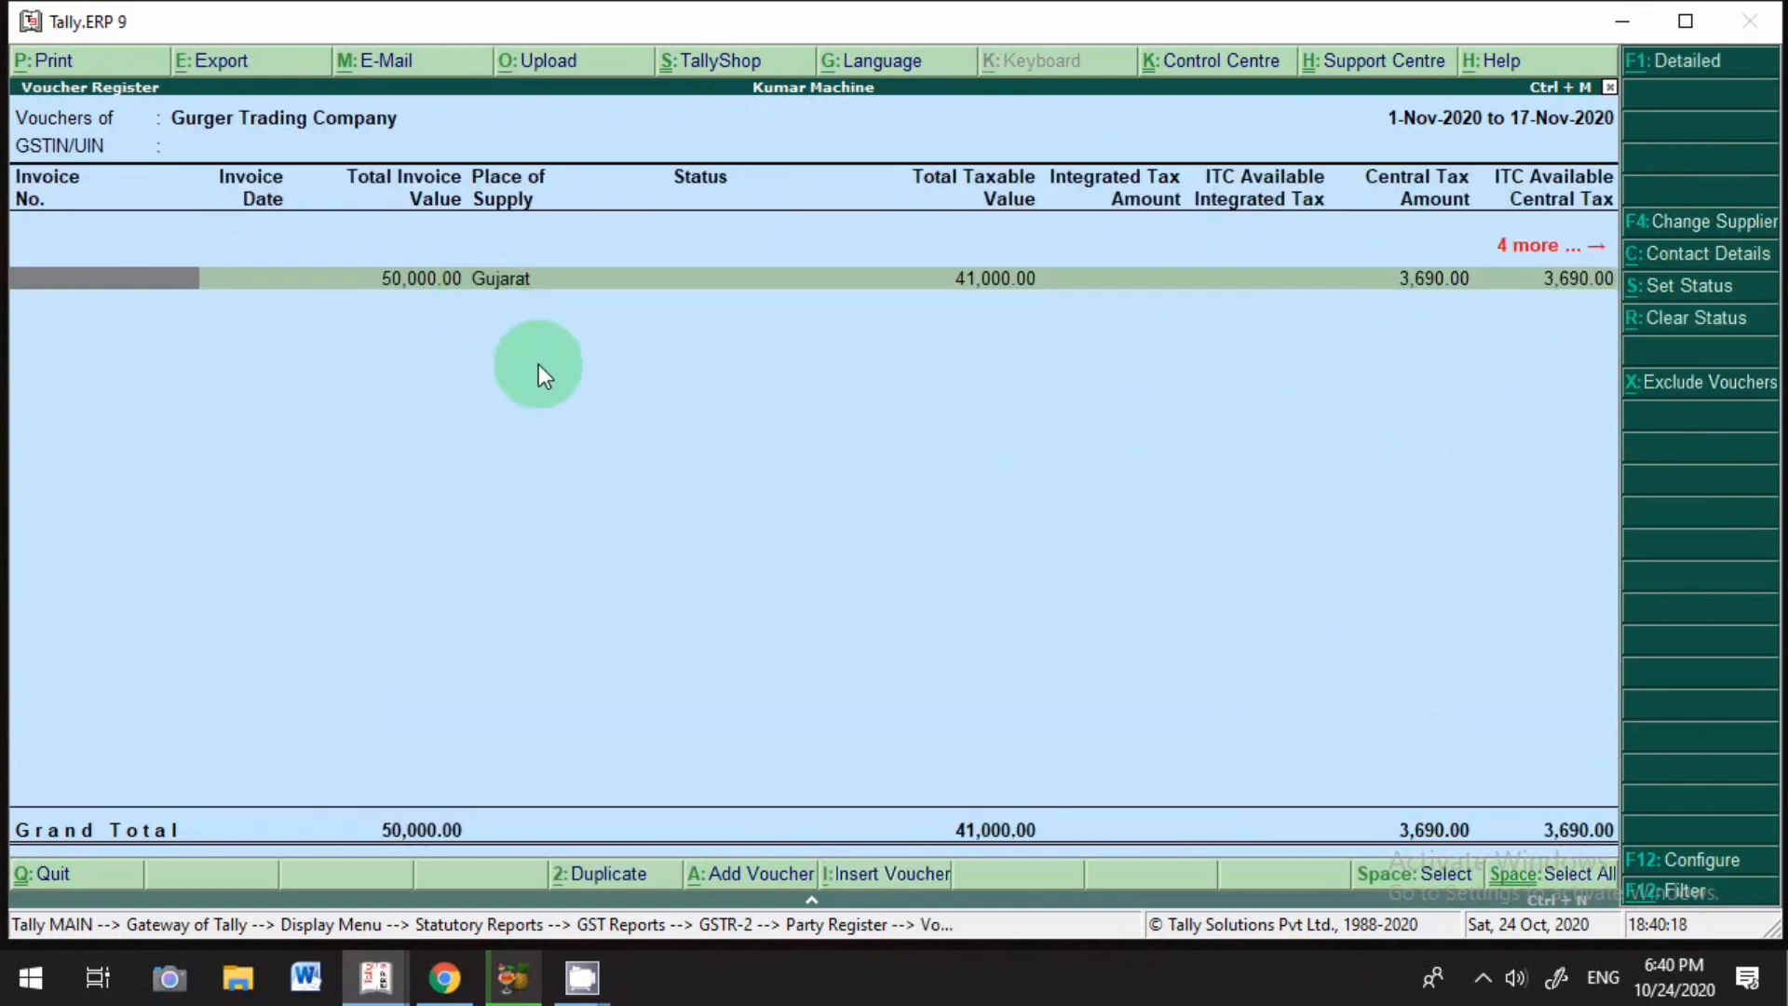
key("Escape")
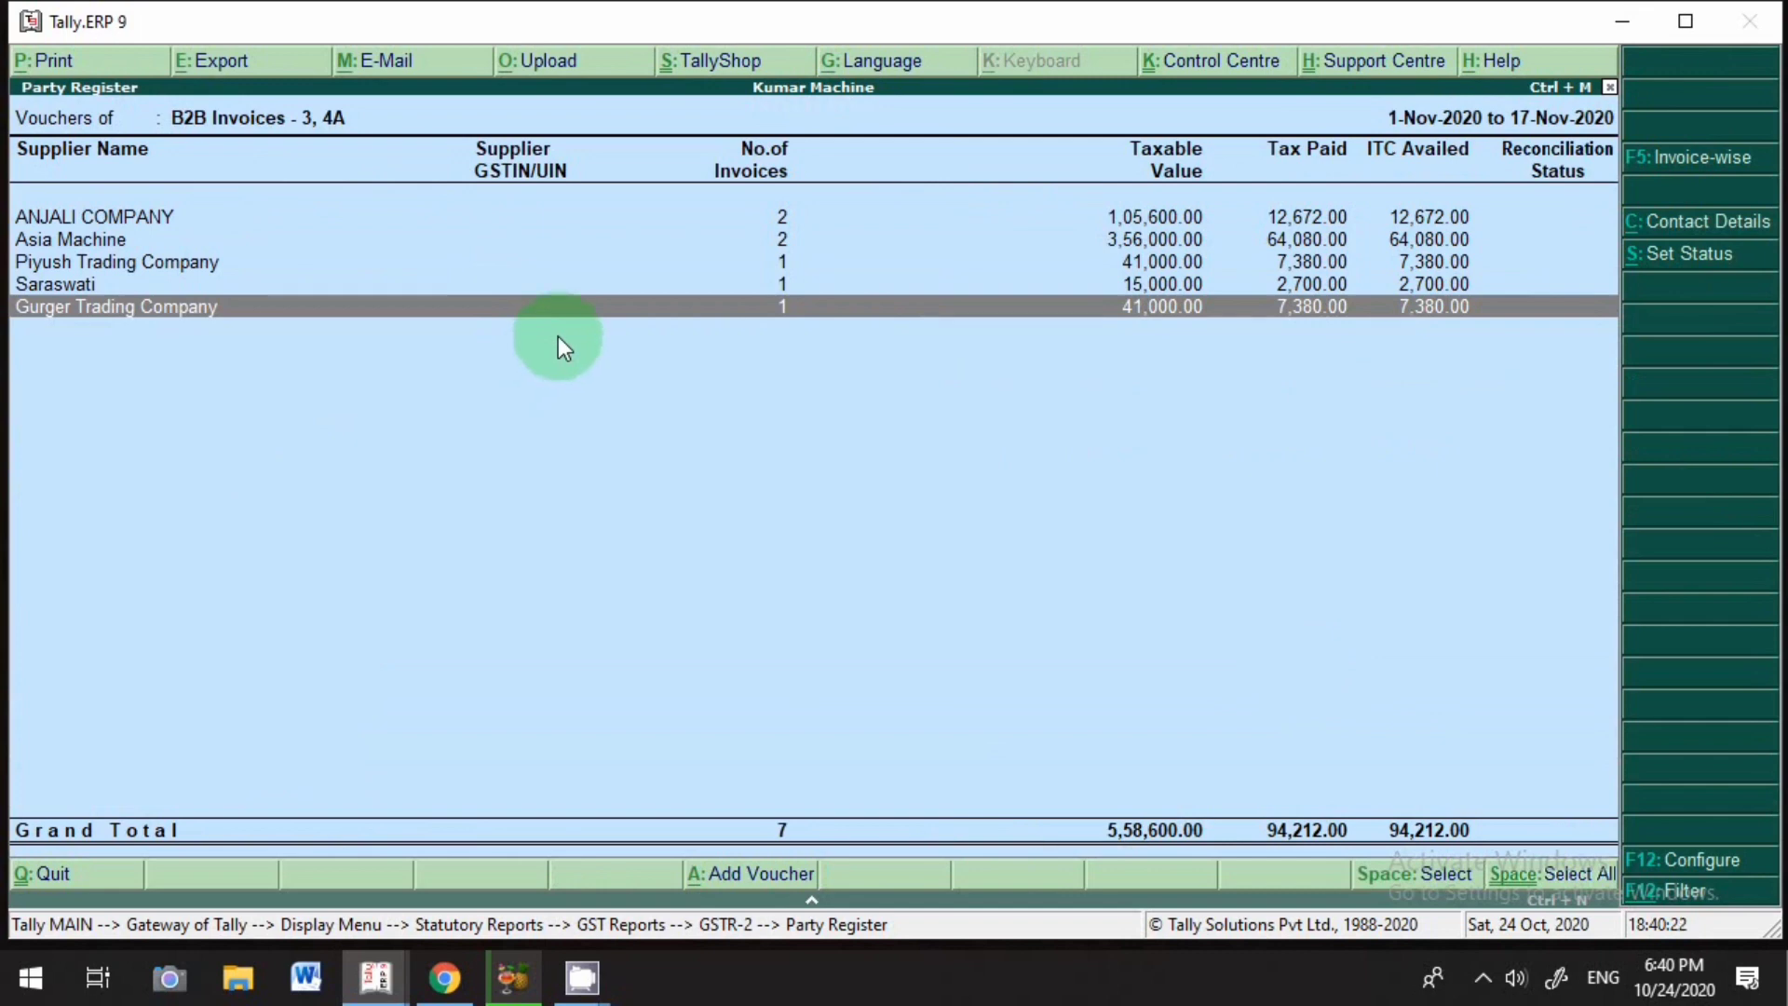
Close the GSTR-2 report and return to the Gateway of Tally.
key("Escape")
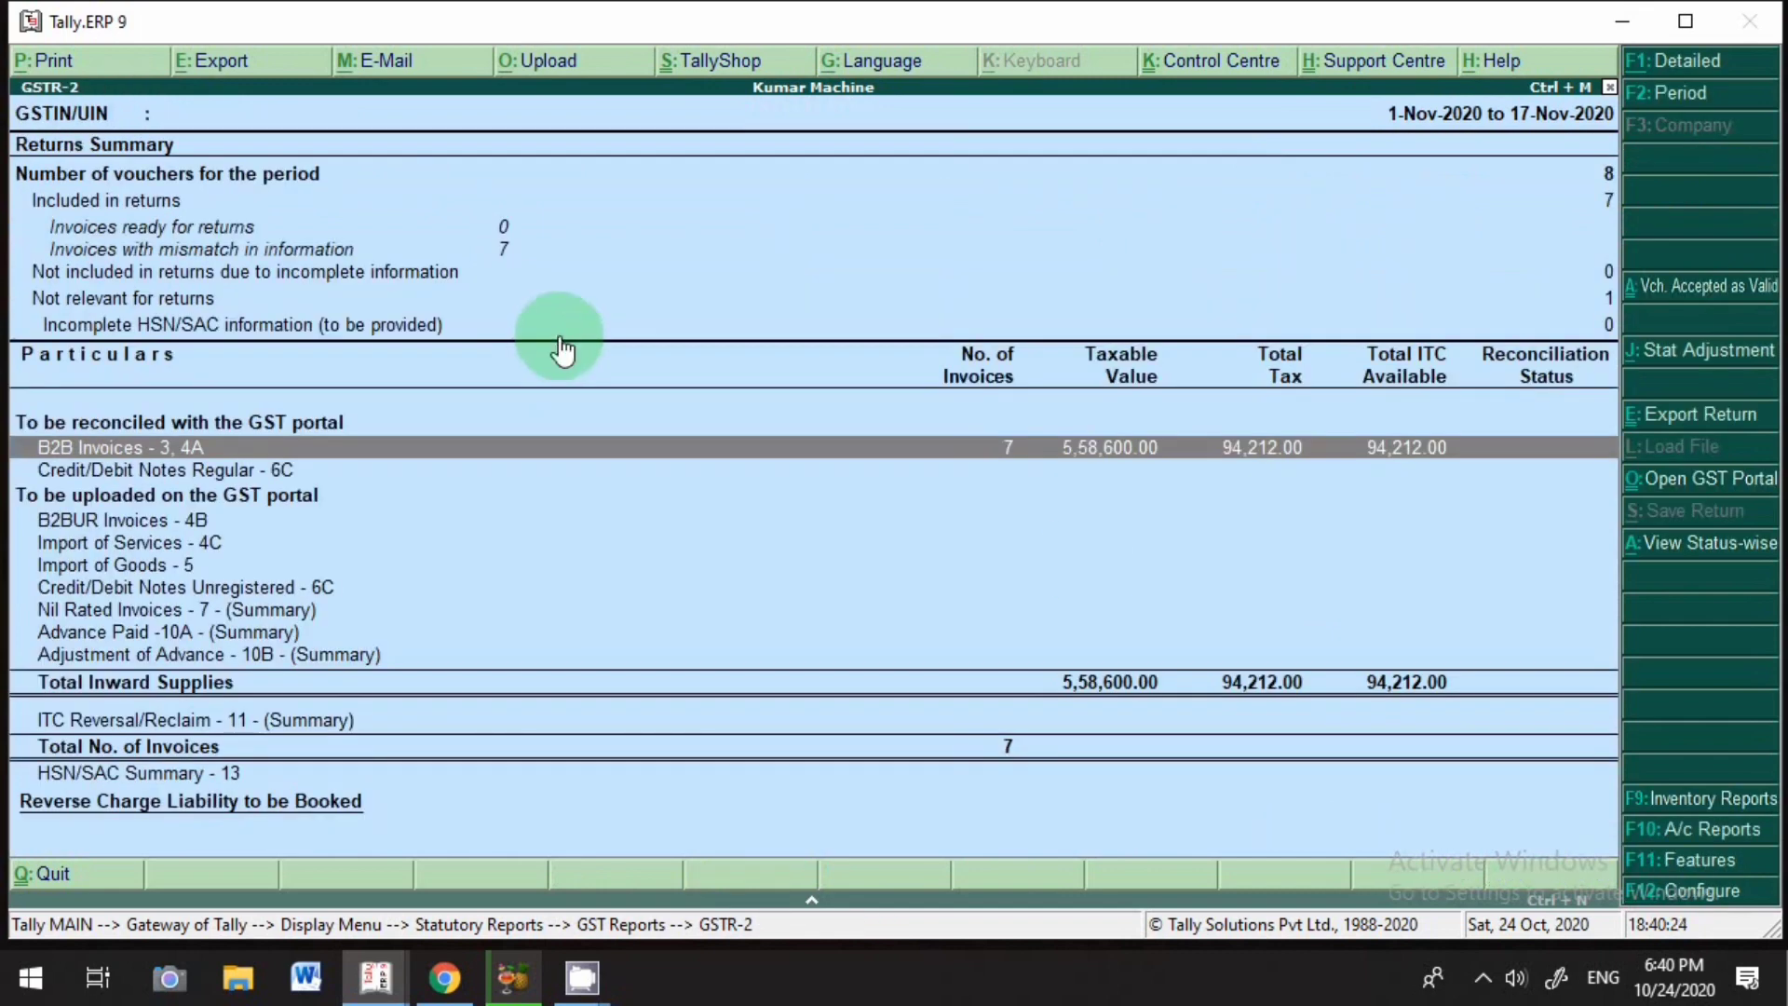
key("Escape")
key("Escape")
key("Escape")
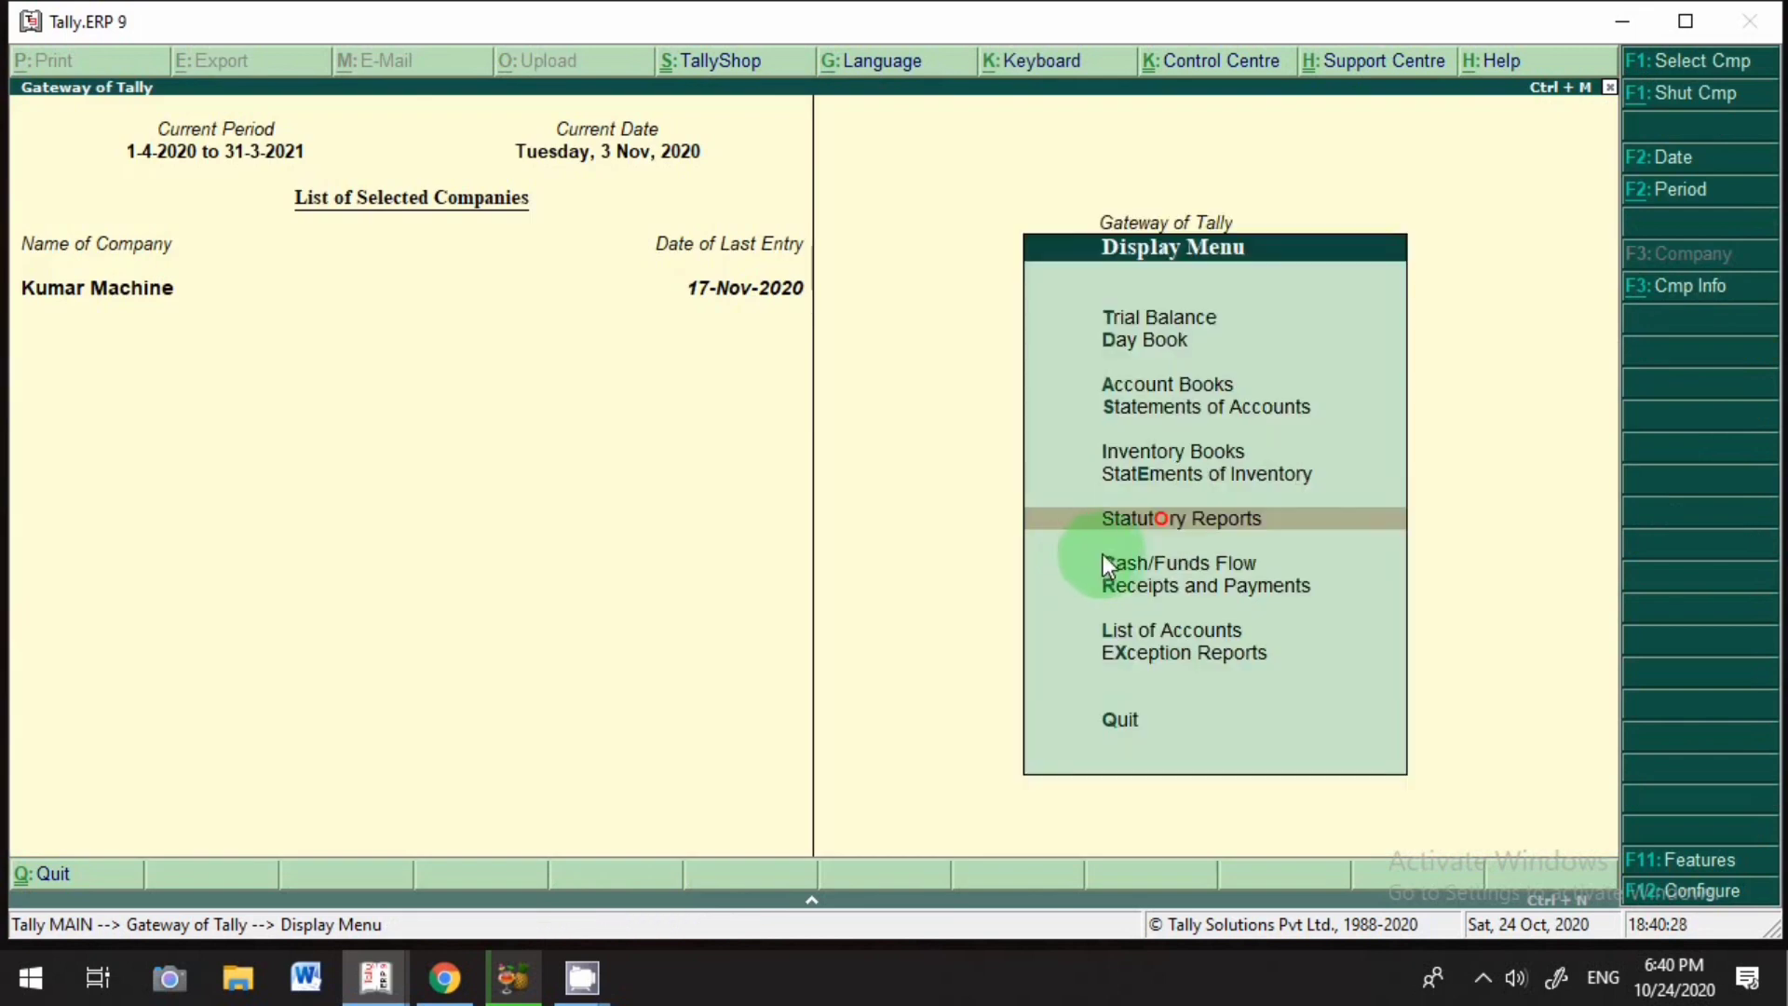
key("Escape")
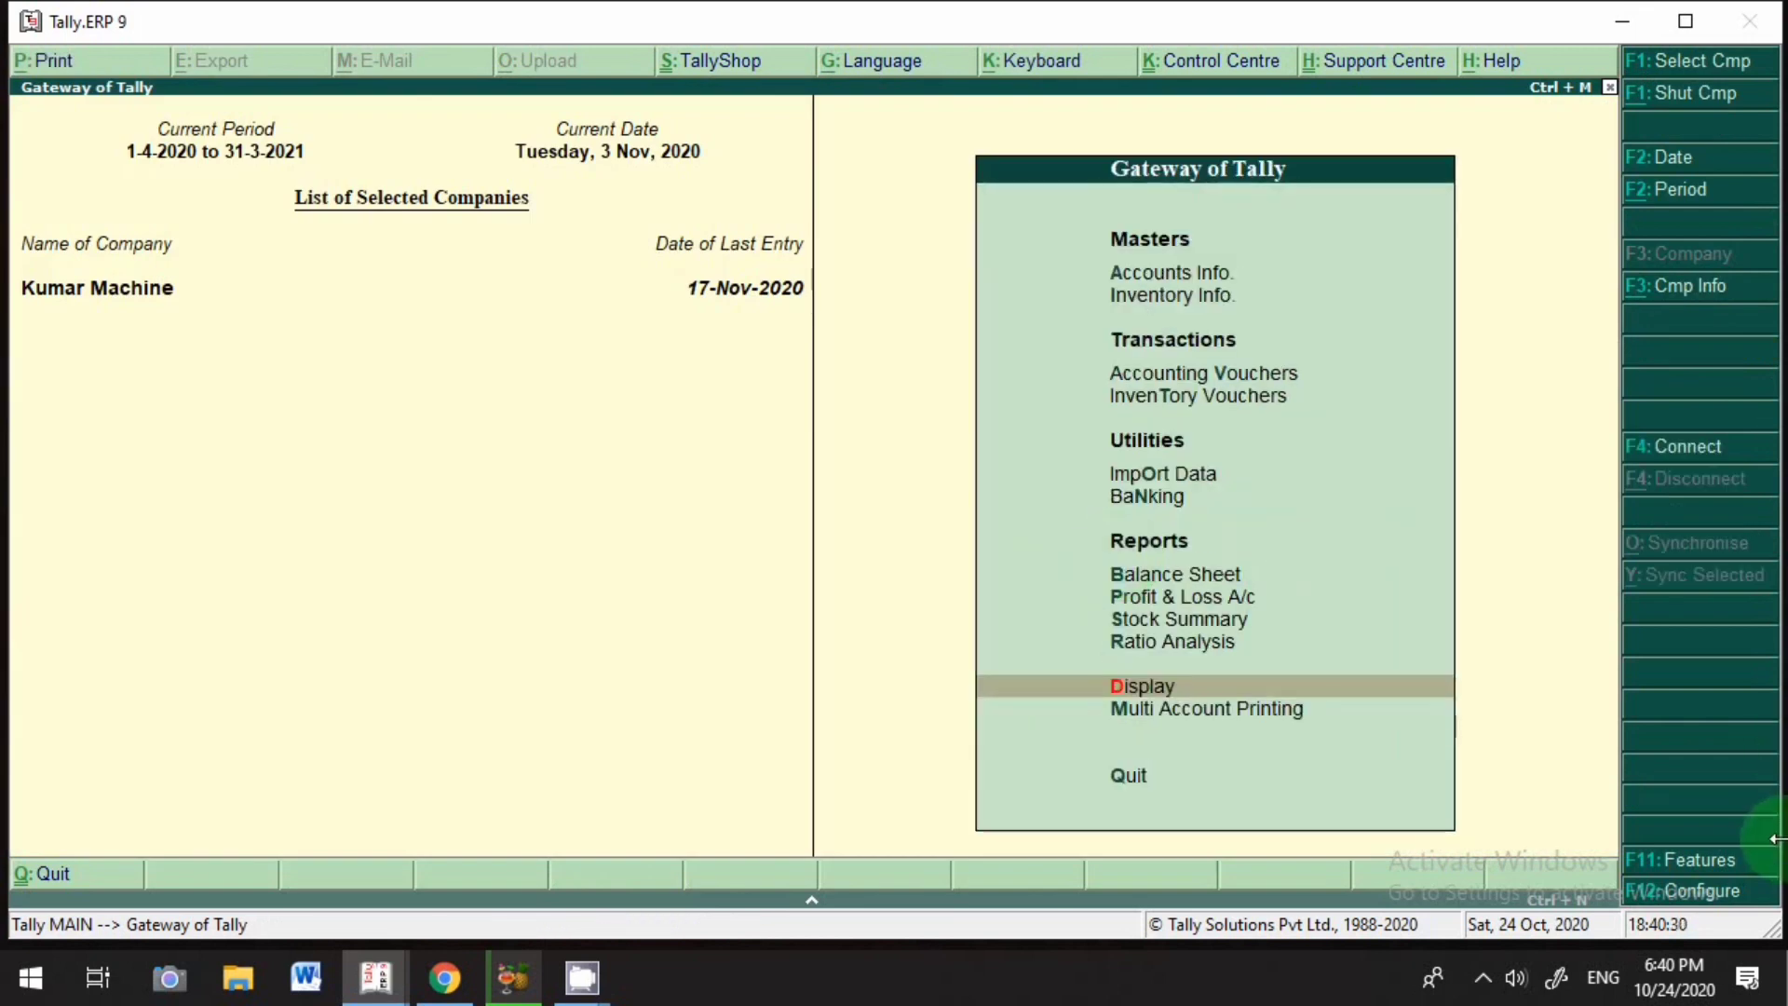
left_click(1483, 978)
right_click(1563, 864)
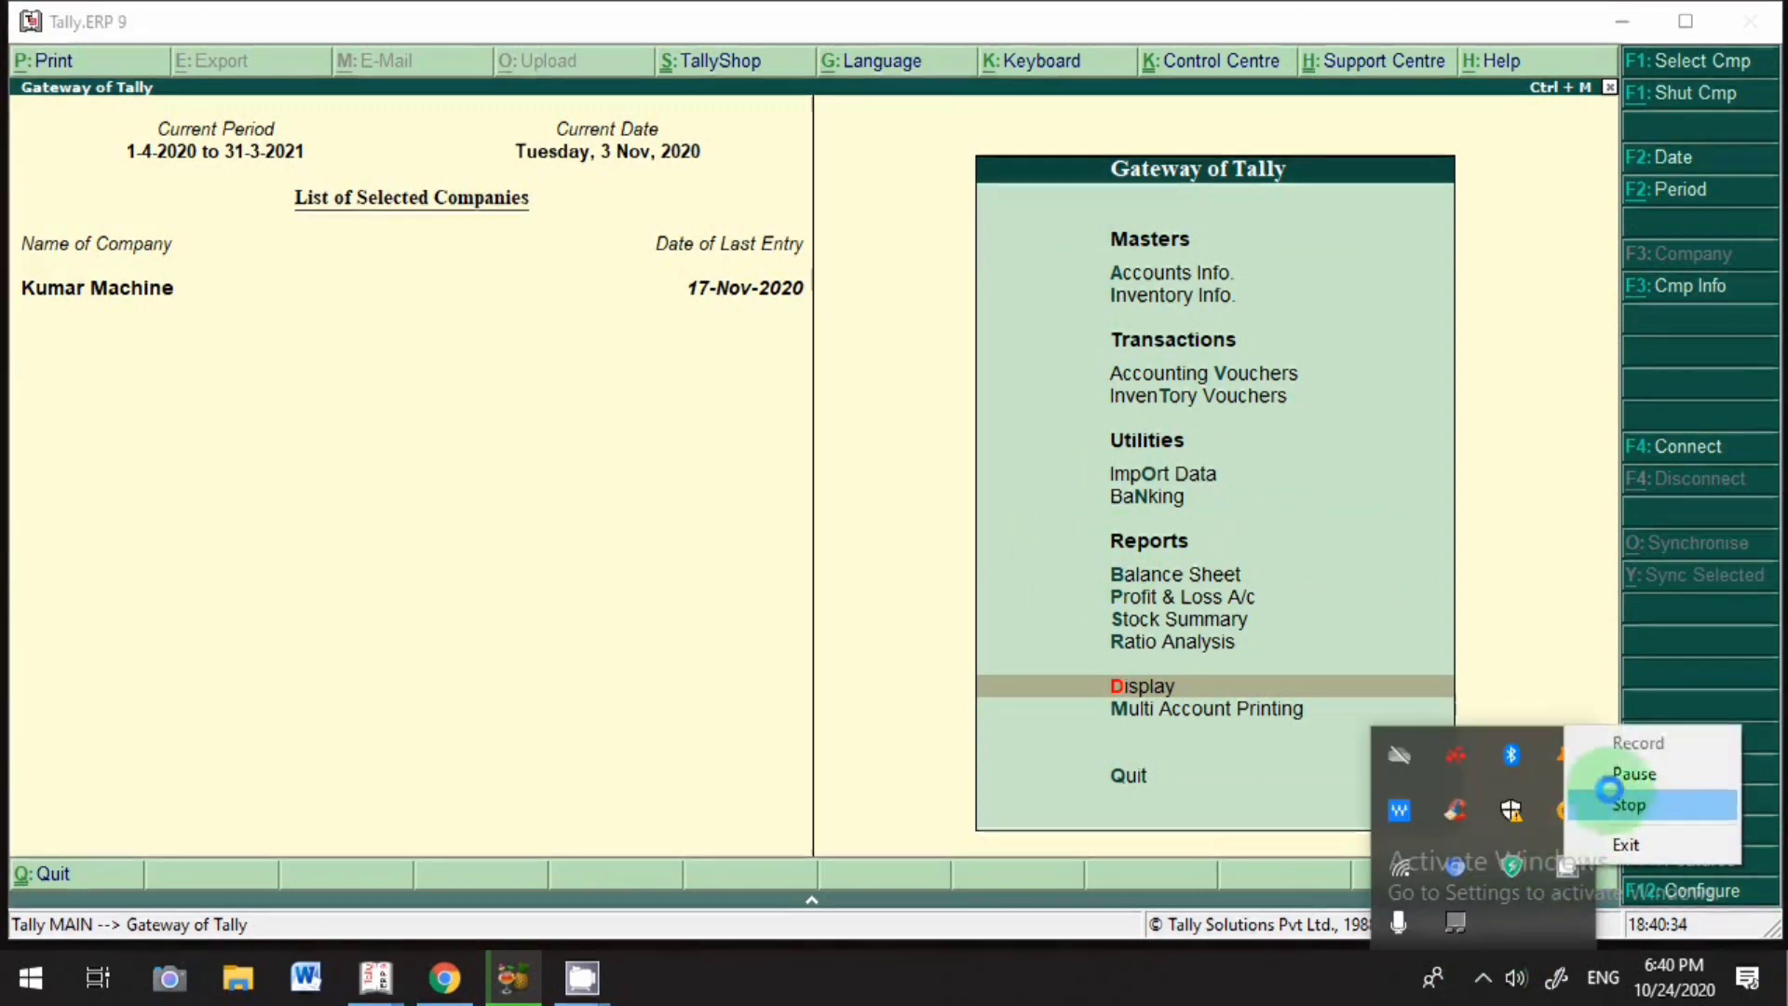
left_click(1640, 807)
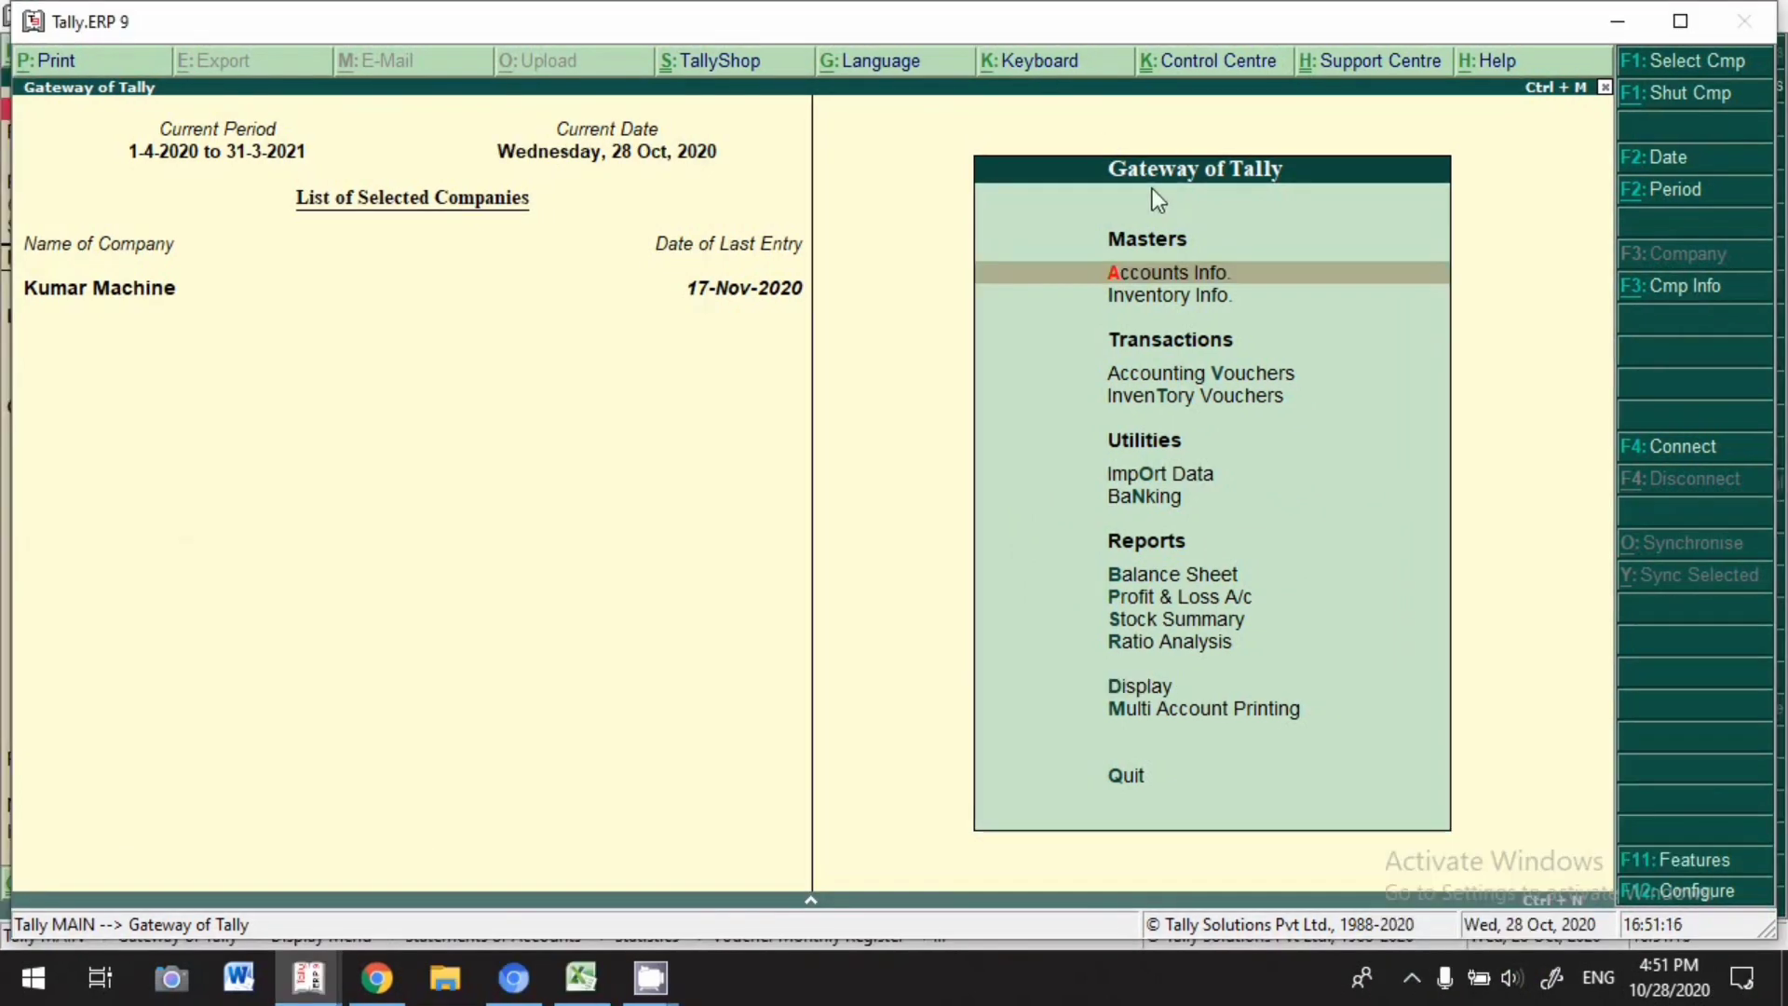
Start a purchase voucher and accept its advanced configuration with expenses/fixed assets allowed for accounting allocations.
key("v")
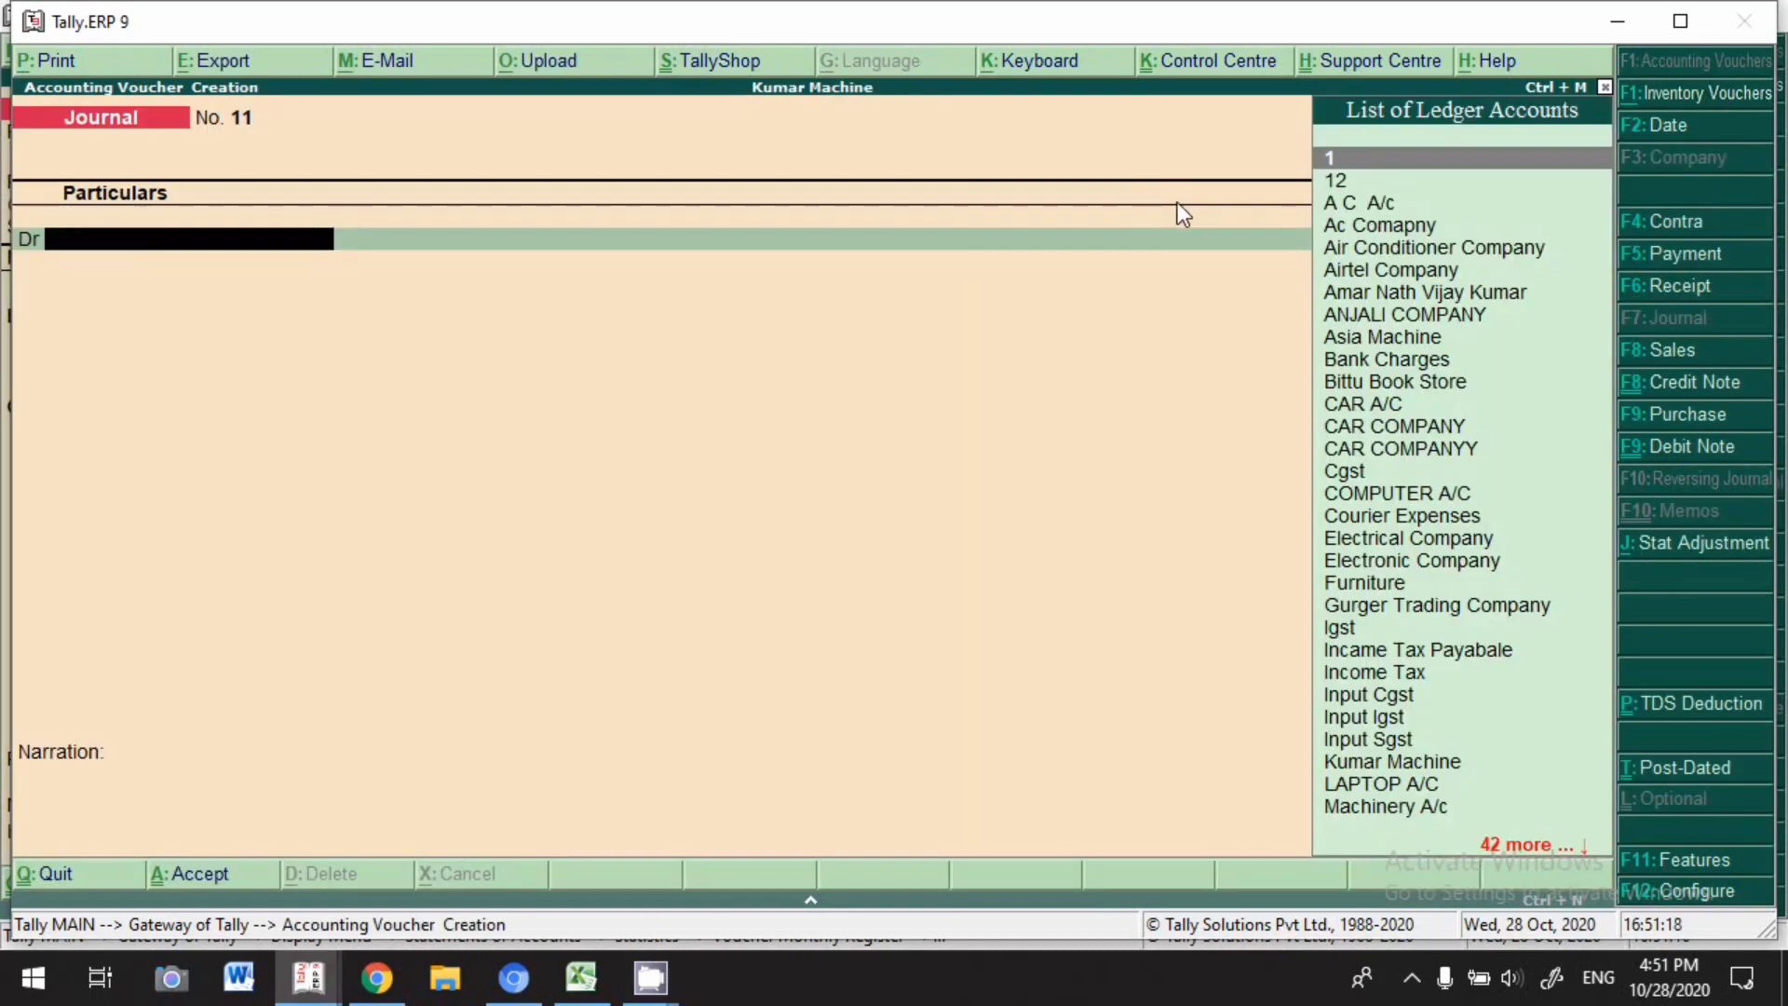
left_click(1713, 419)
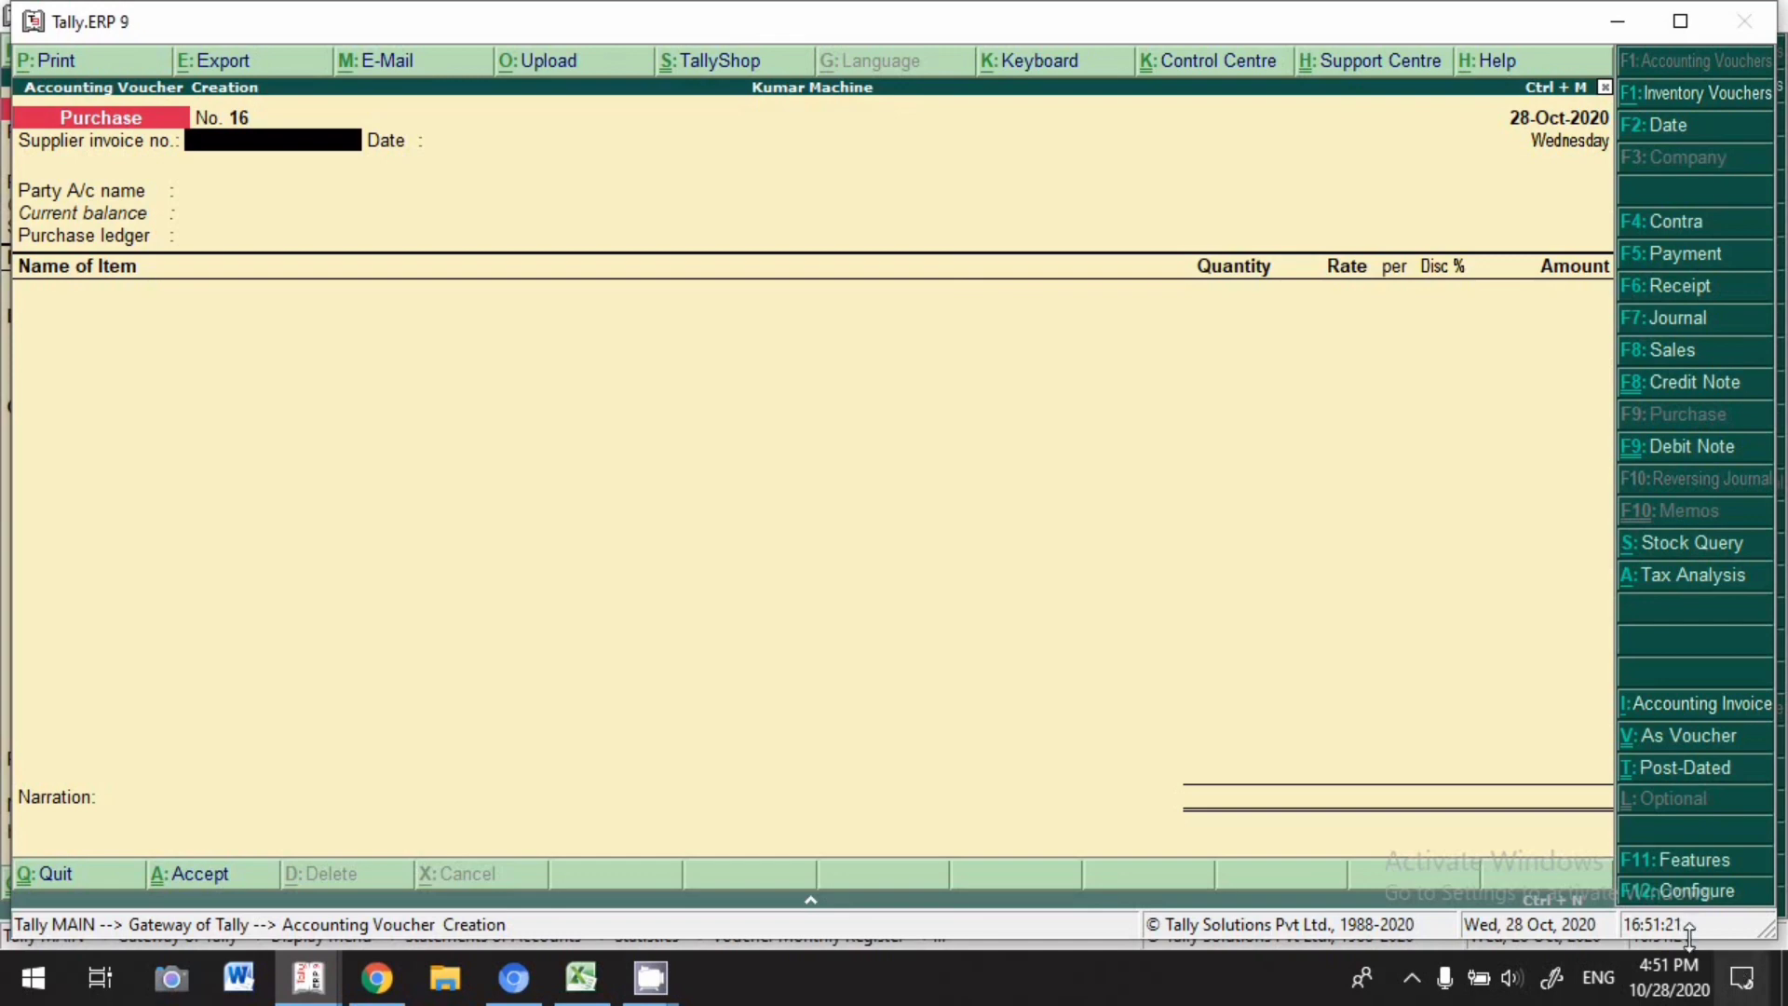
left_click(1667, 892)
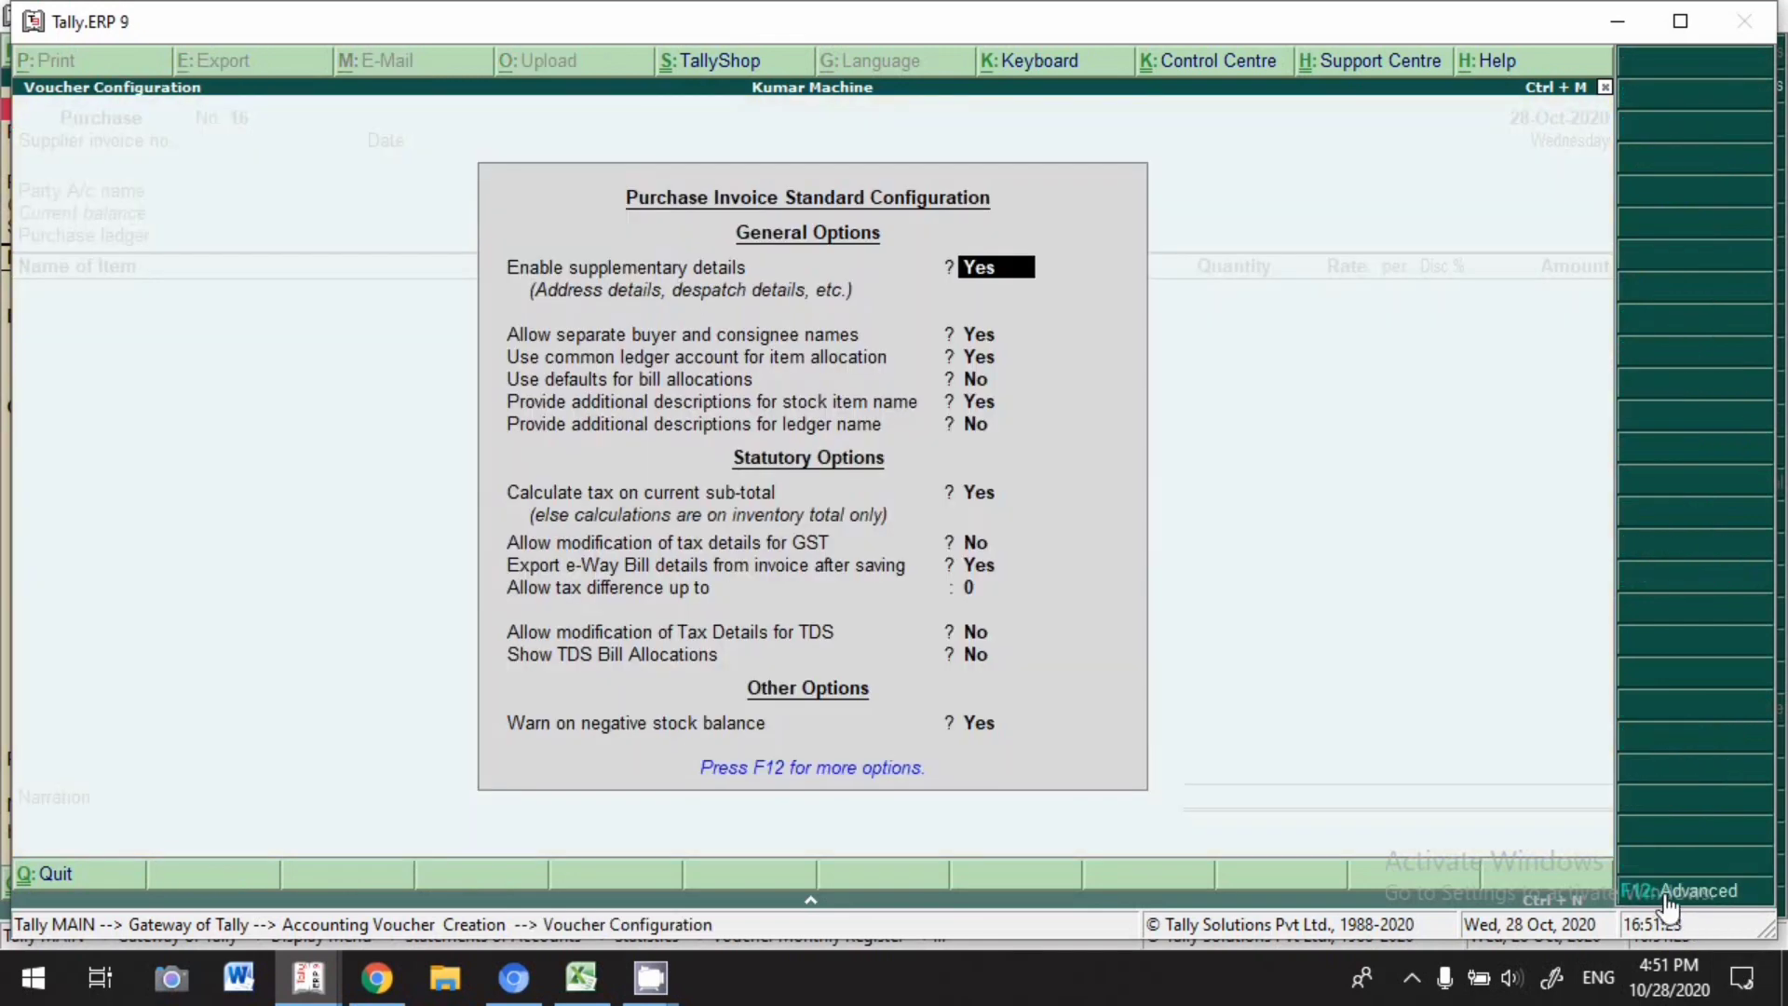
left_click(1667, 892)
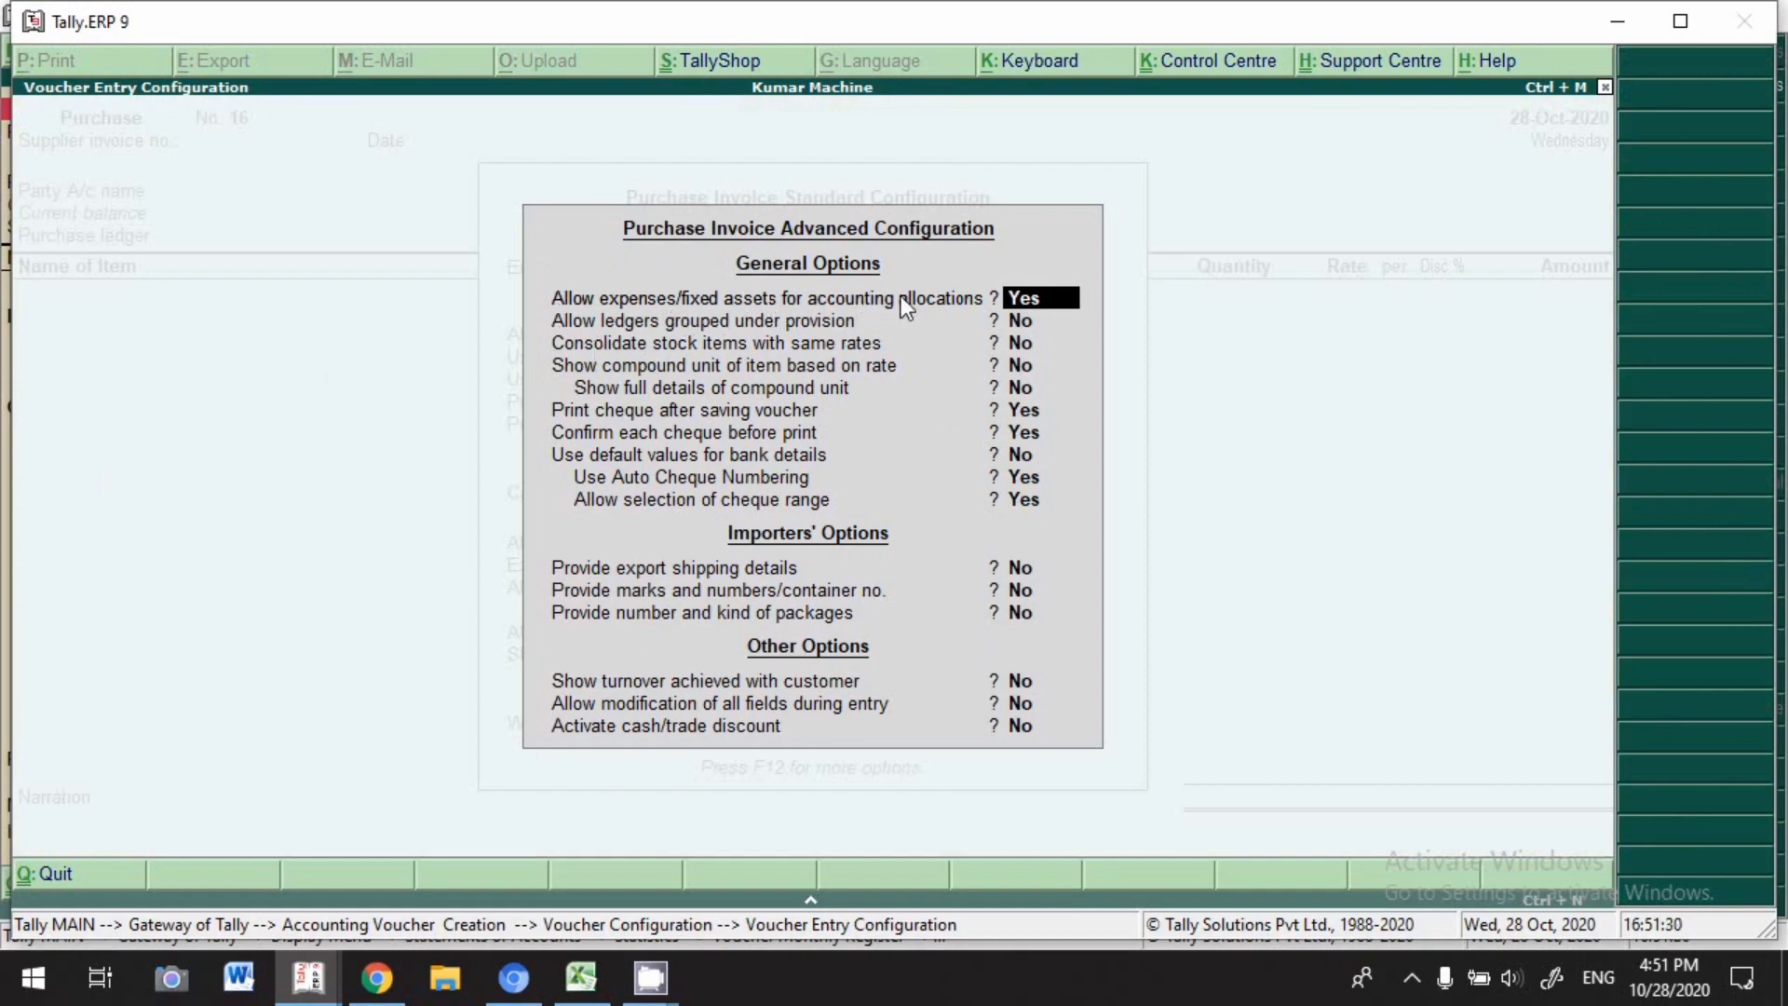
left_click(1015, 321)
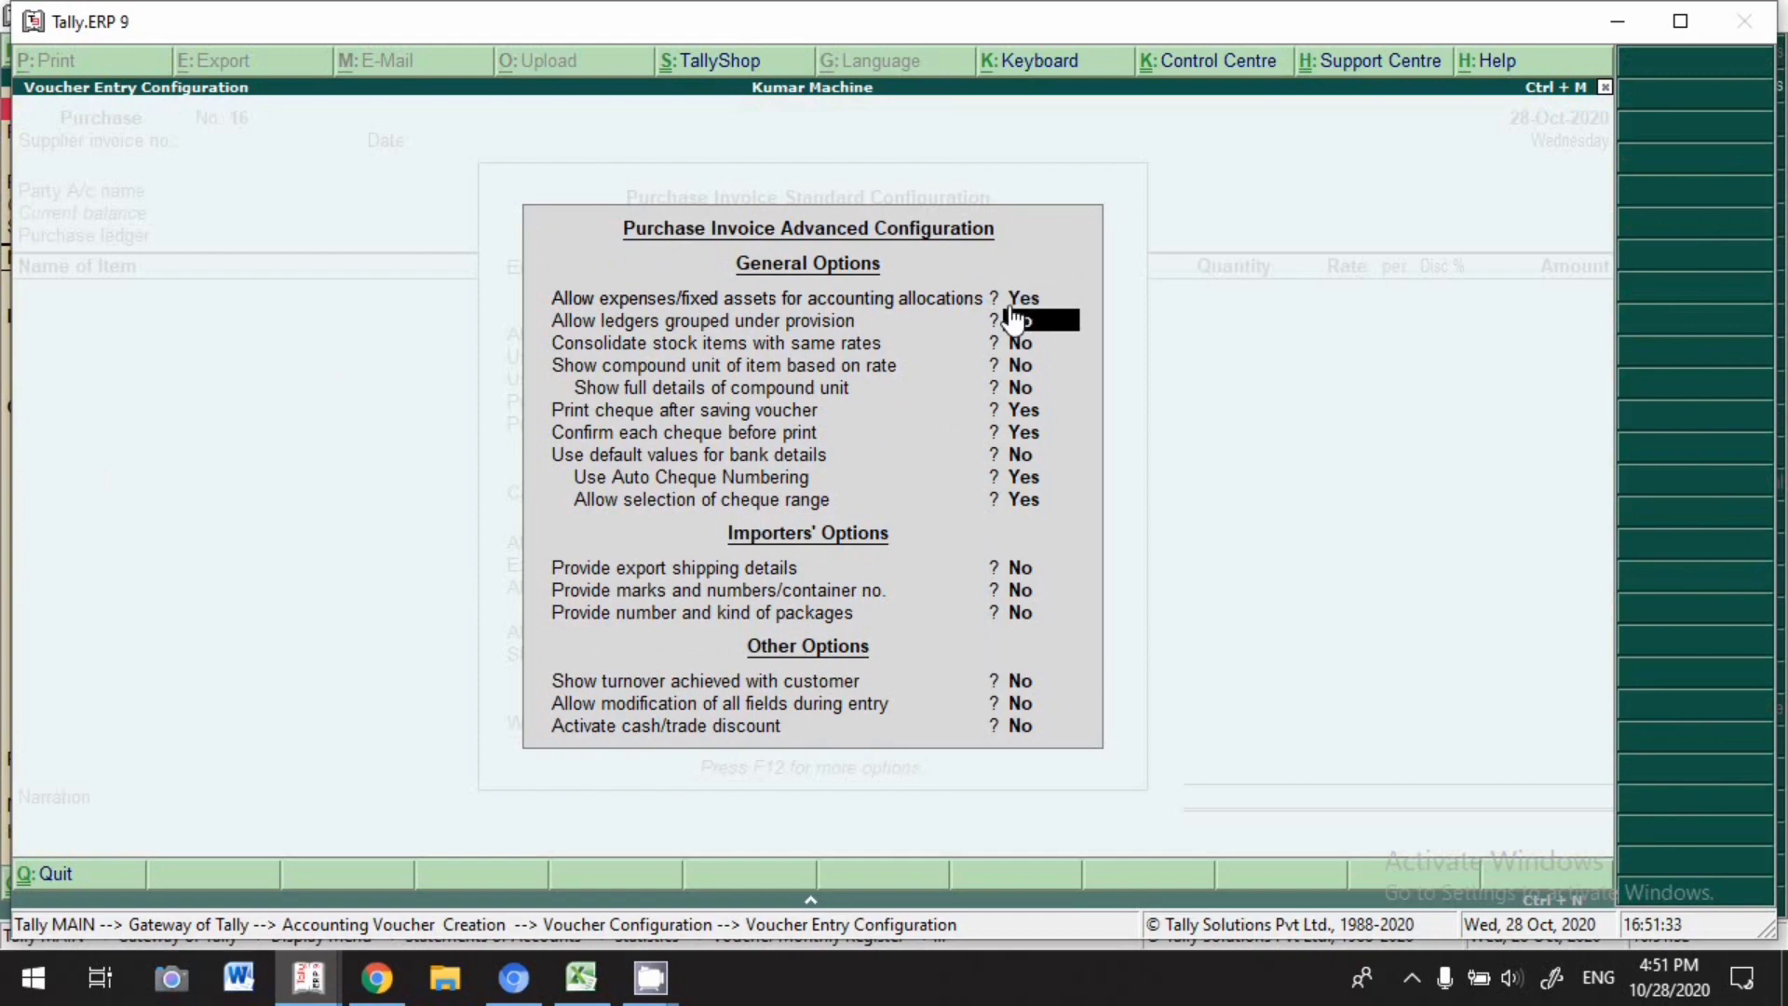
key("Return")
key("Return")
key("Return")
key("Return")
key("Return")
key("Return")
key("Return")
key("Return")
key("Return")
key("Return")
key("Return")
key("Return")
key("Return")
key("Return")
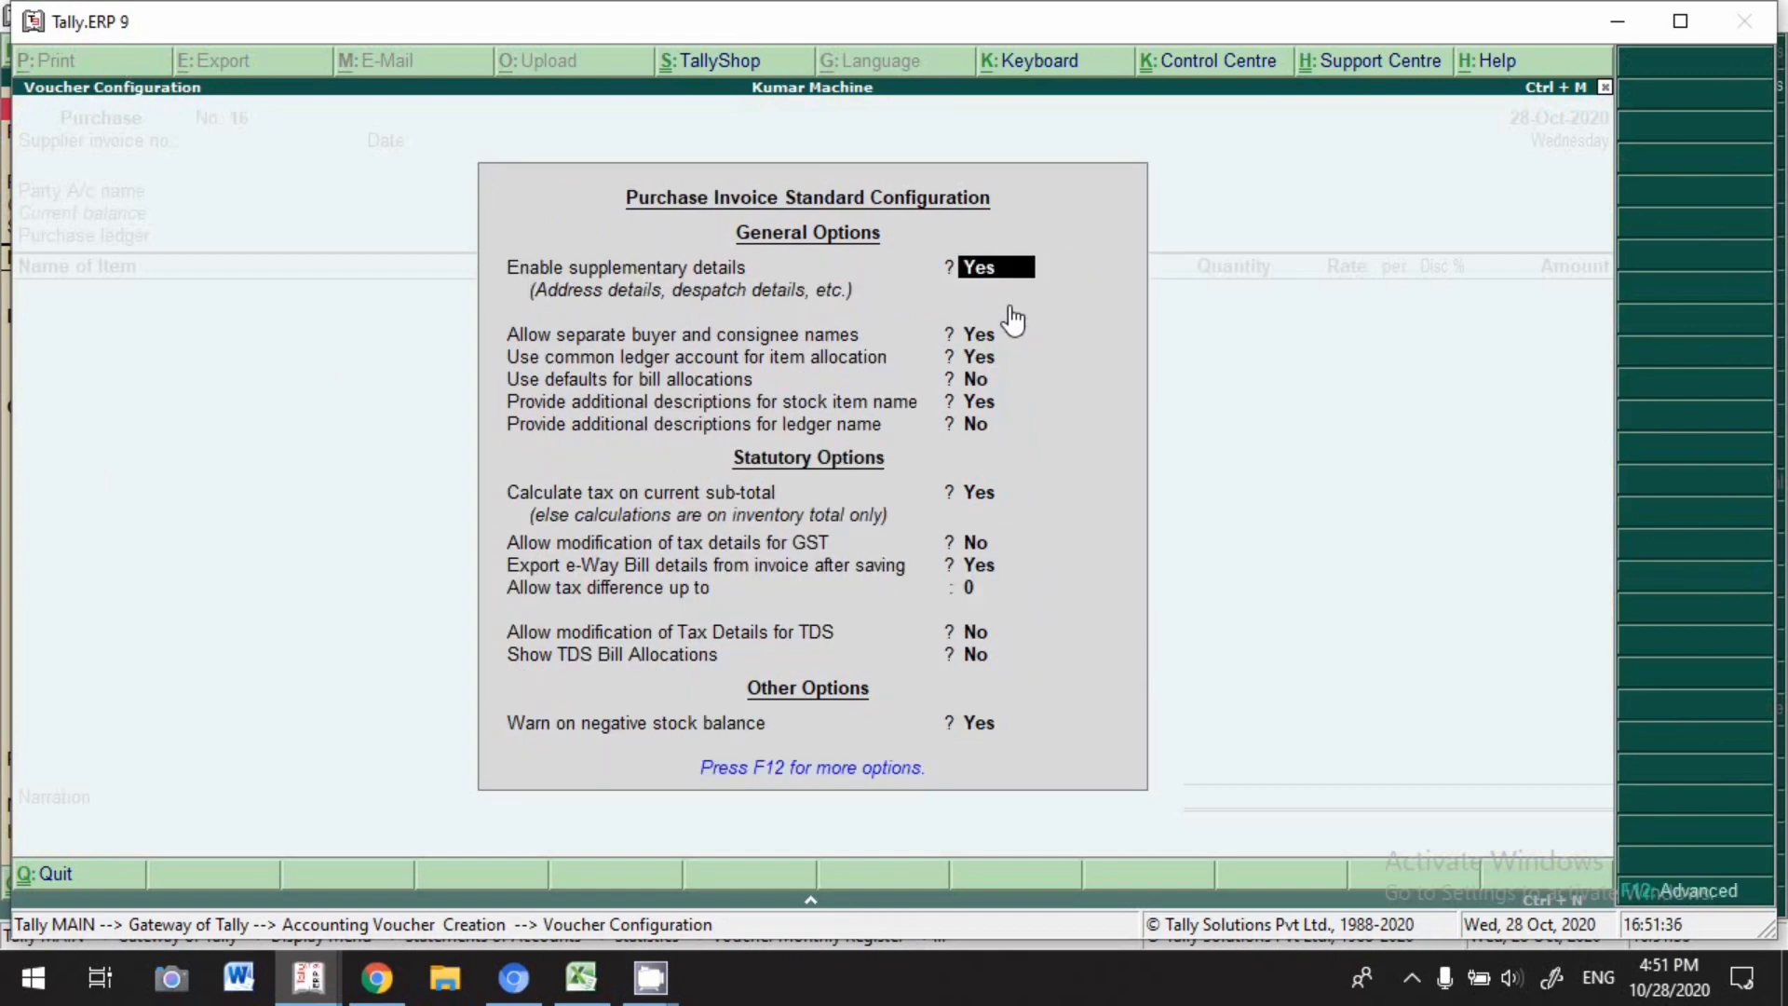
Accept the standard purchase invoice configuration with its existing settings and return to the voucher.
key("Return")
key("Return")
key("Return")
key("Return")
key("Return")
key("Return")
key("Return")
key("Return")
key("Return")
key("Return")
key("Return")
key("Return")
key("Return")
key("Return")
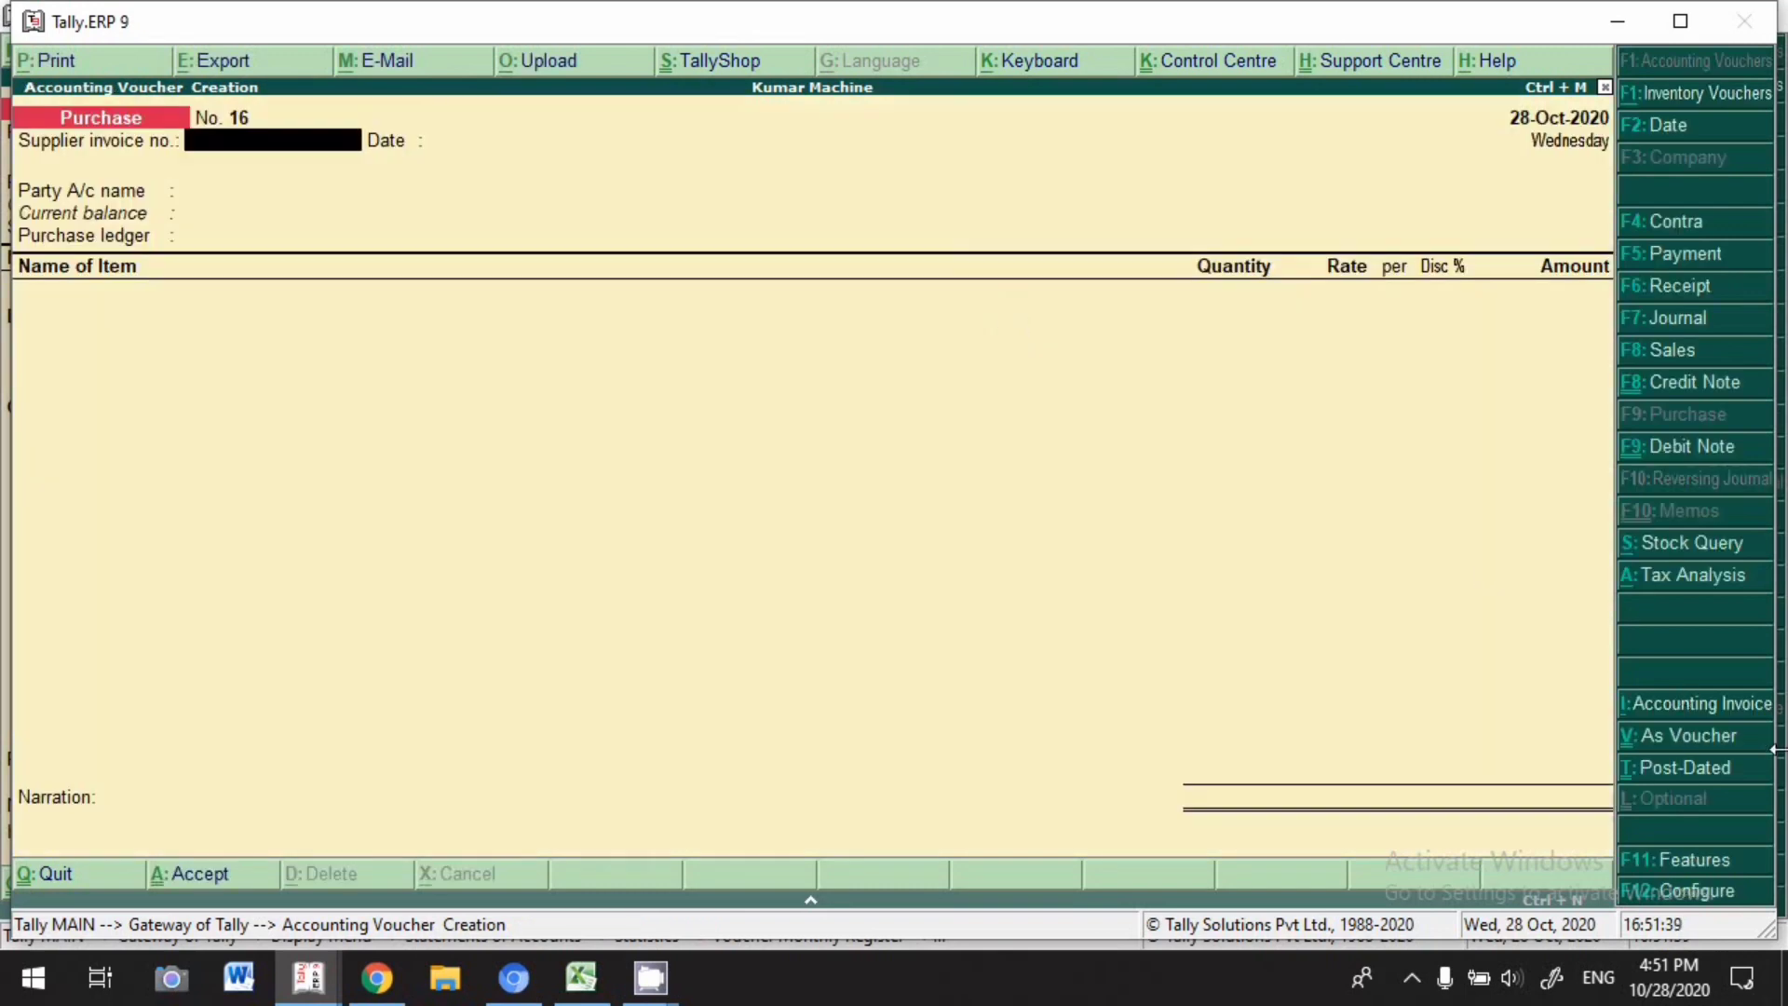
Switch the purchase entry to voucher mode, date it 28-Oct-2020 and enter supplier invoice number 461524 with the same date.
left_click(1723, 742)
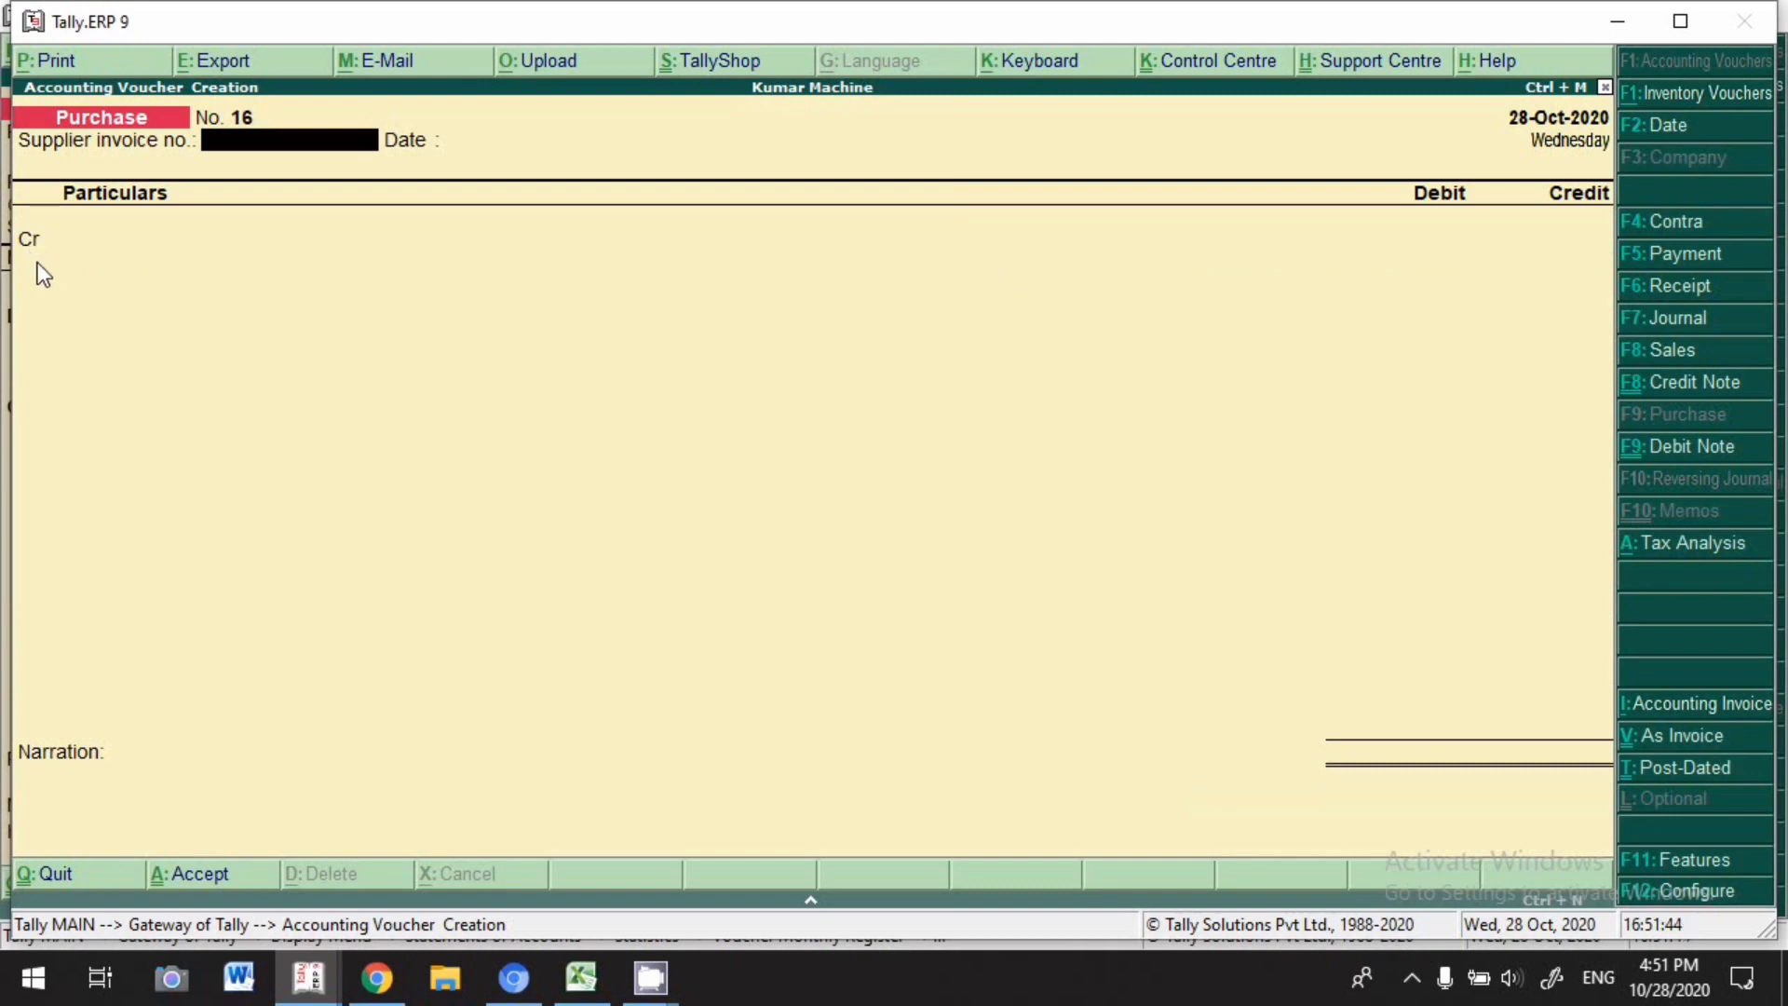
key("F2")
type("28.10")
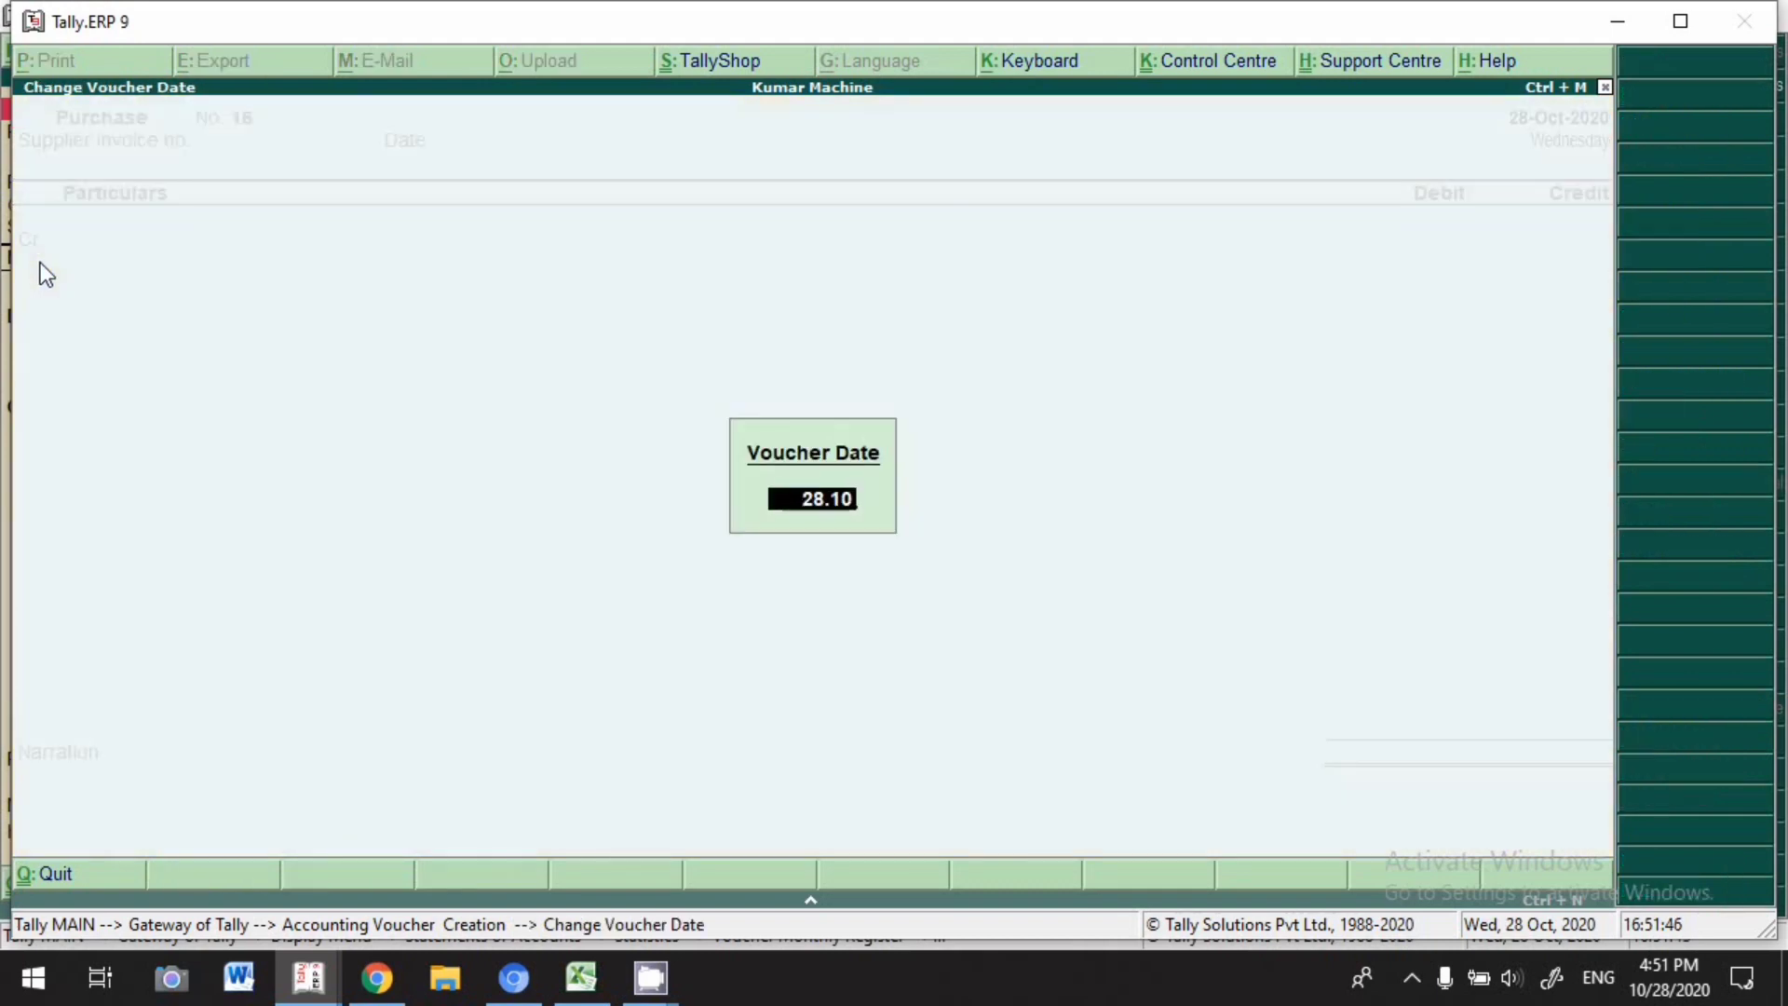
key("Return")
type("461524")
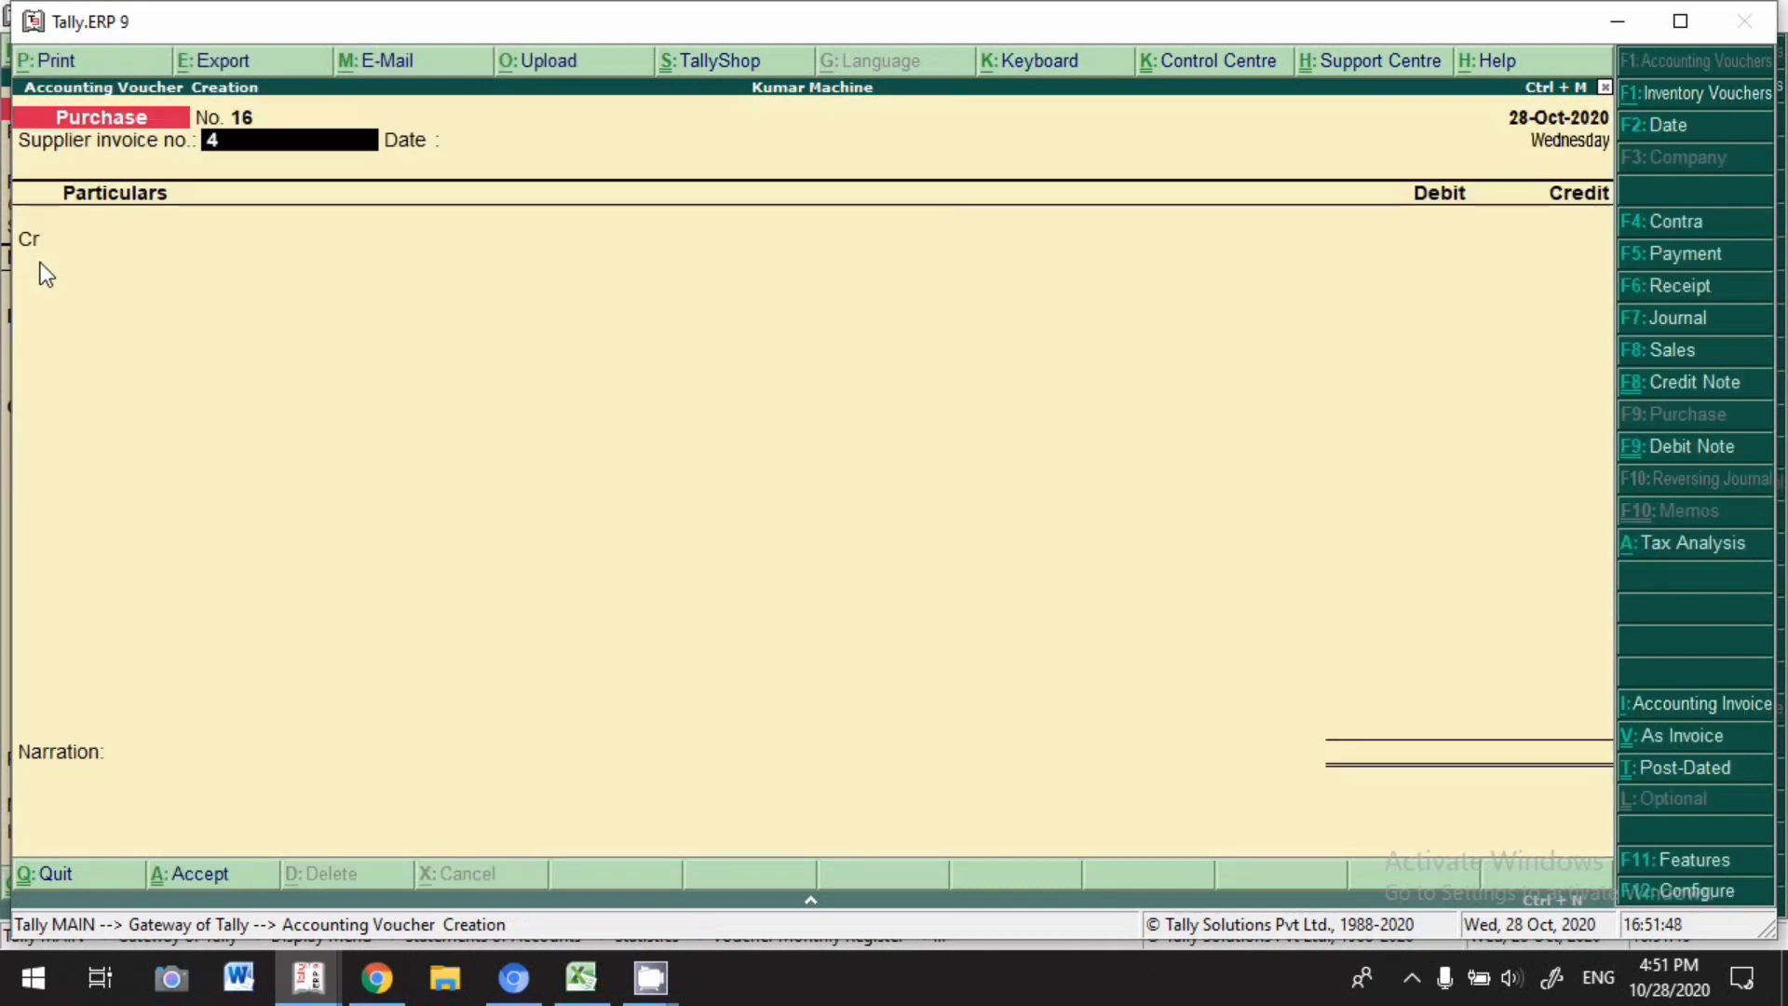
key("Return")
key("Return")
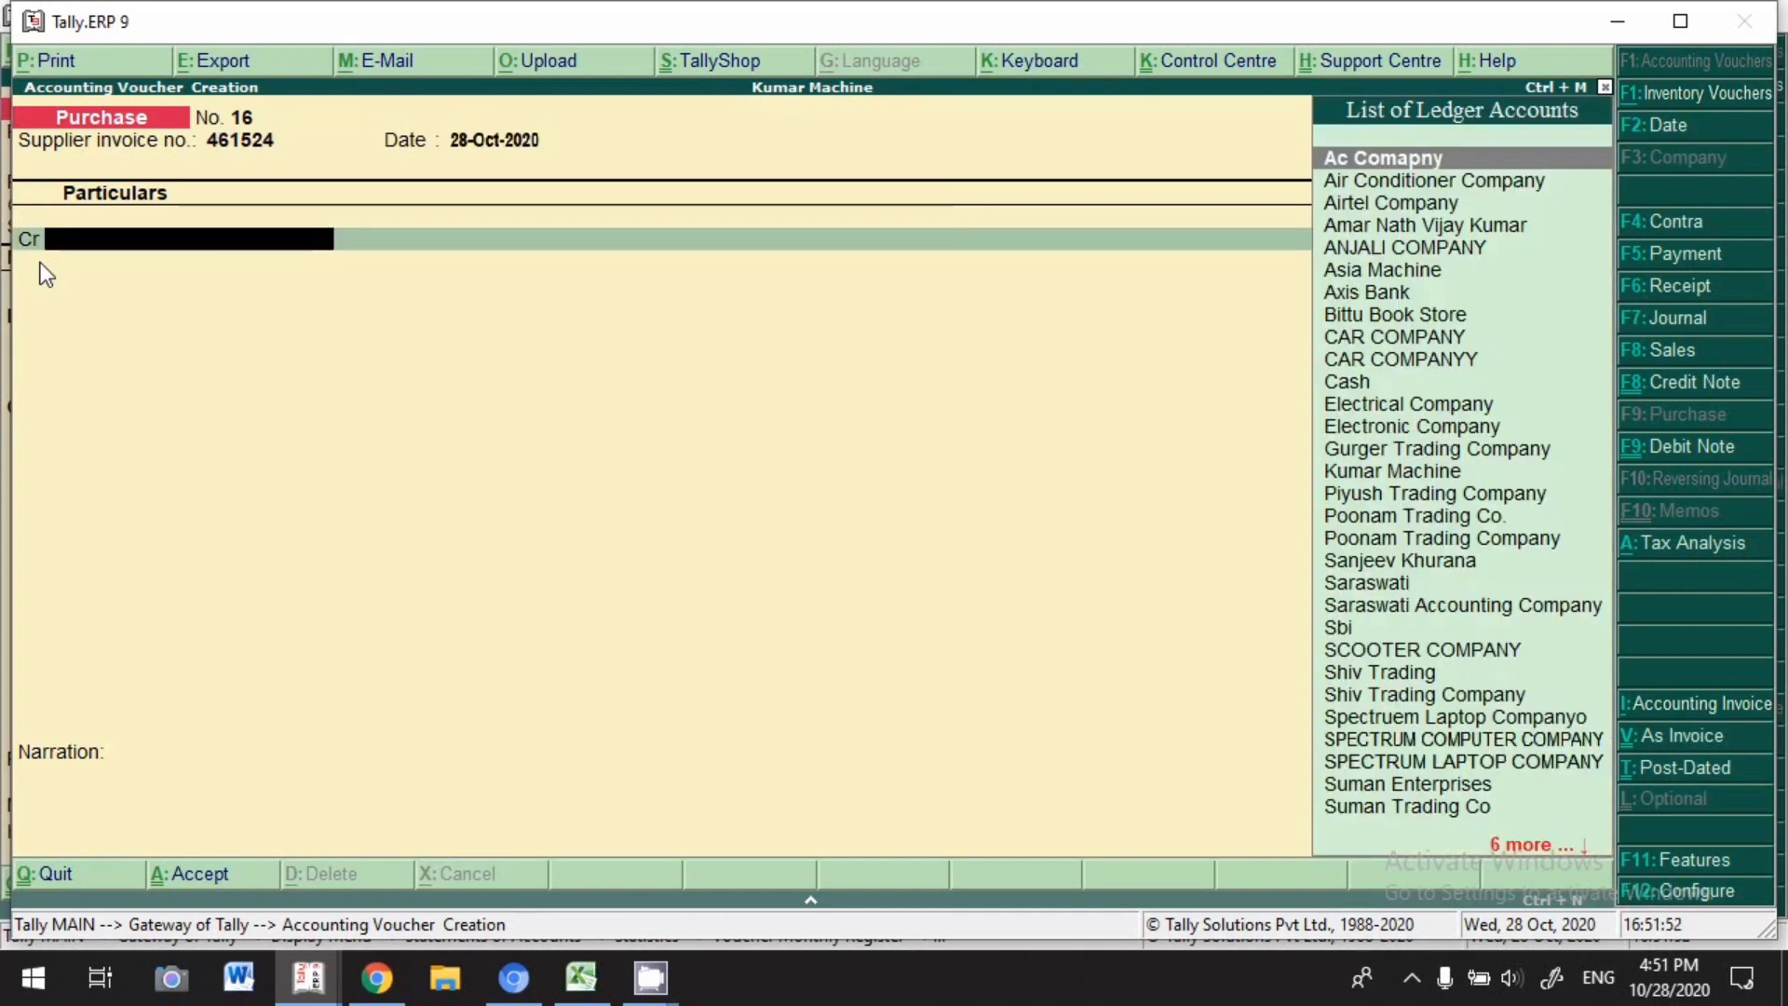
Choose Spectruem Laptop Companyo as the credit party and accept its supplier details.
type("Spe")
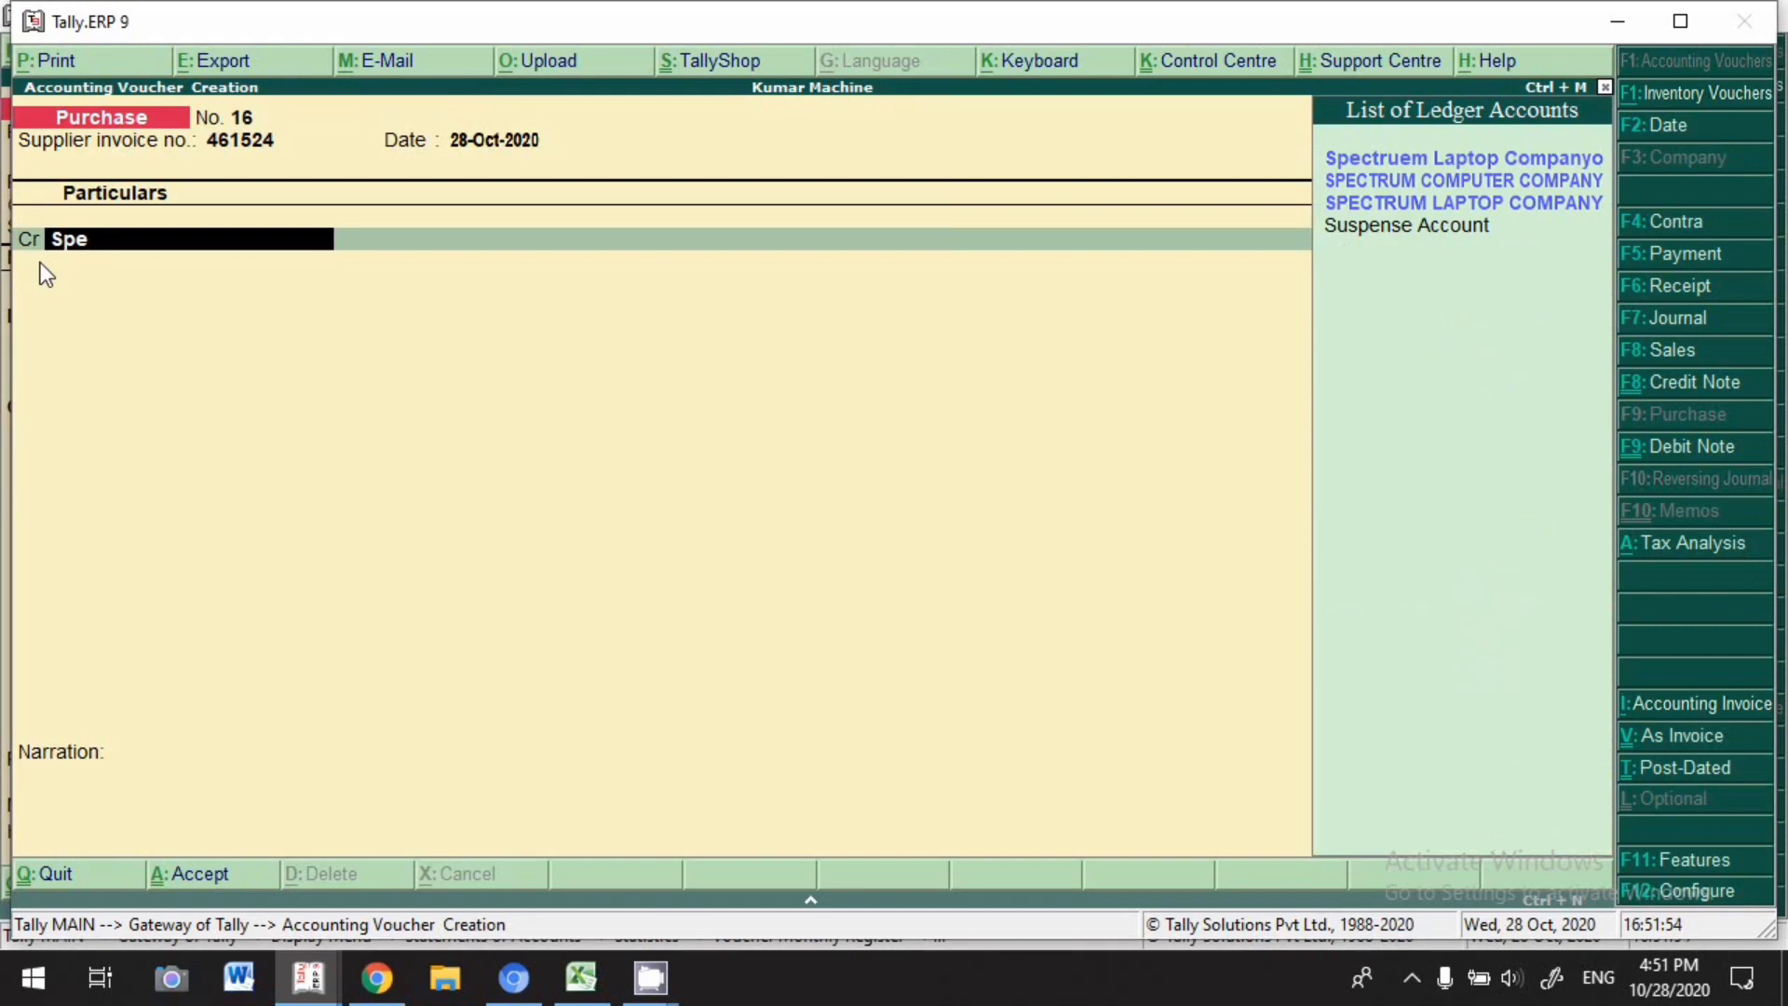
key("Return")
key("Return")
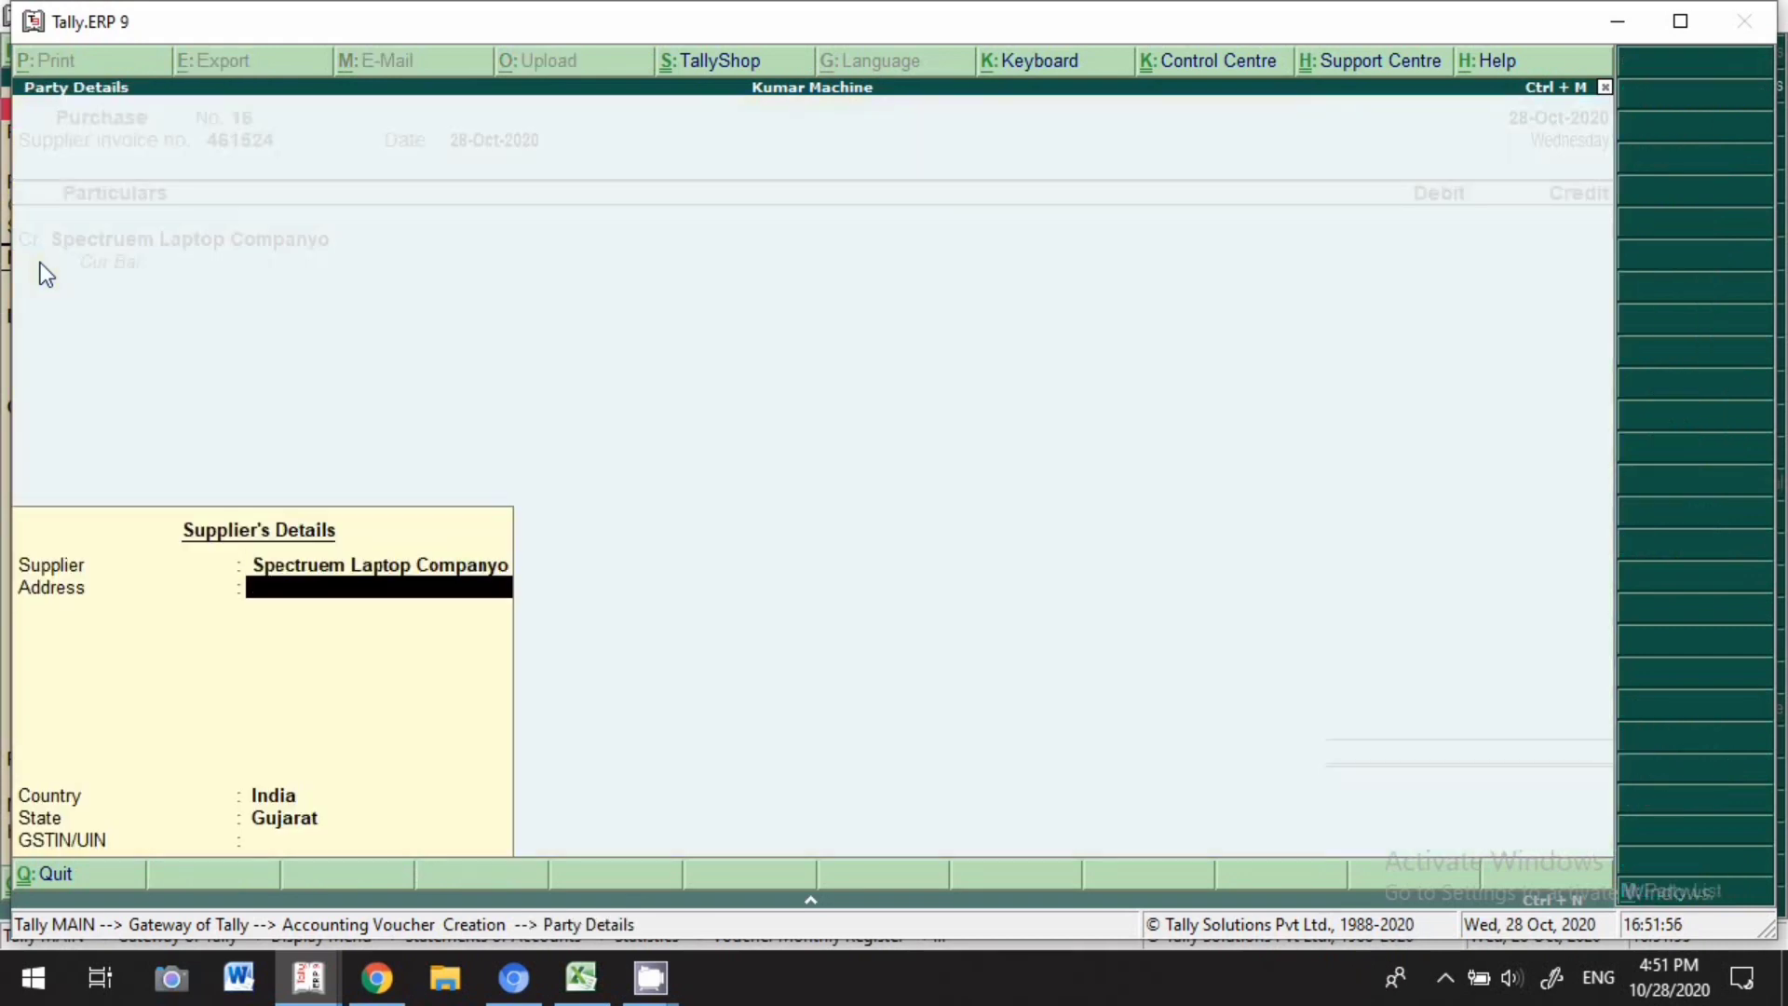
key("Return")
key("Return")
key("Return")
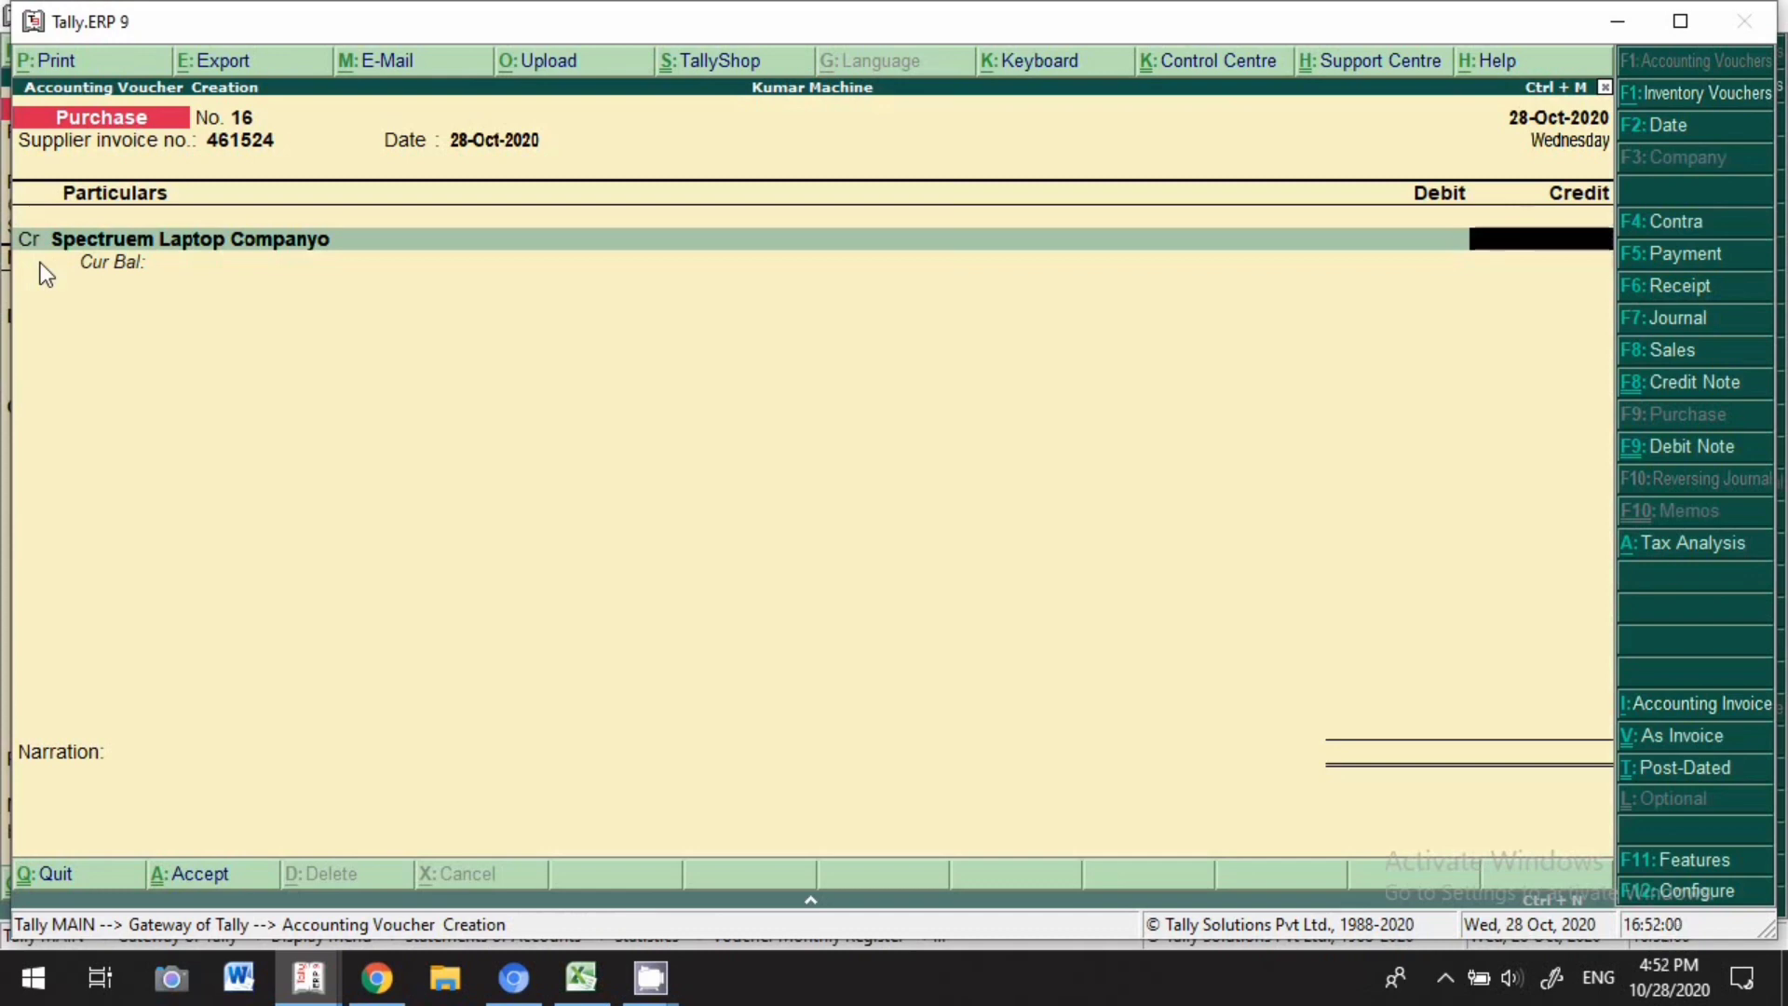
Credit the laptop supplier with 1,00,000 and allocate it as New Ref 461524 in the bill-wise details.
type("1,00,")
type("00000")
key("Return")
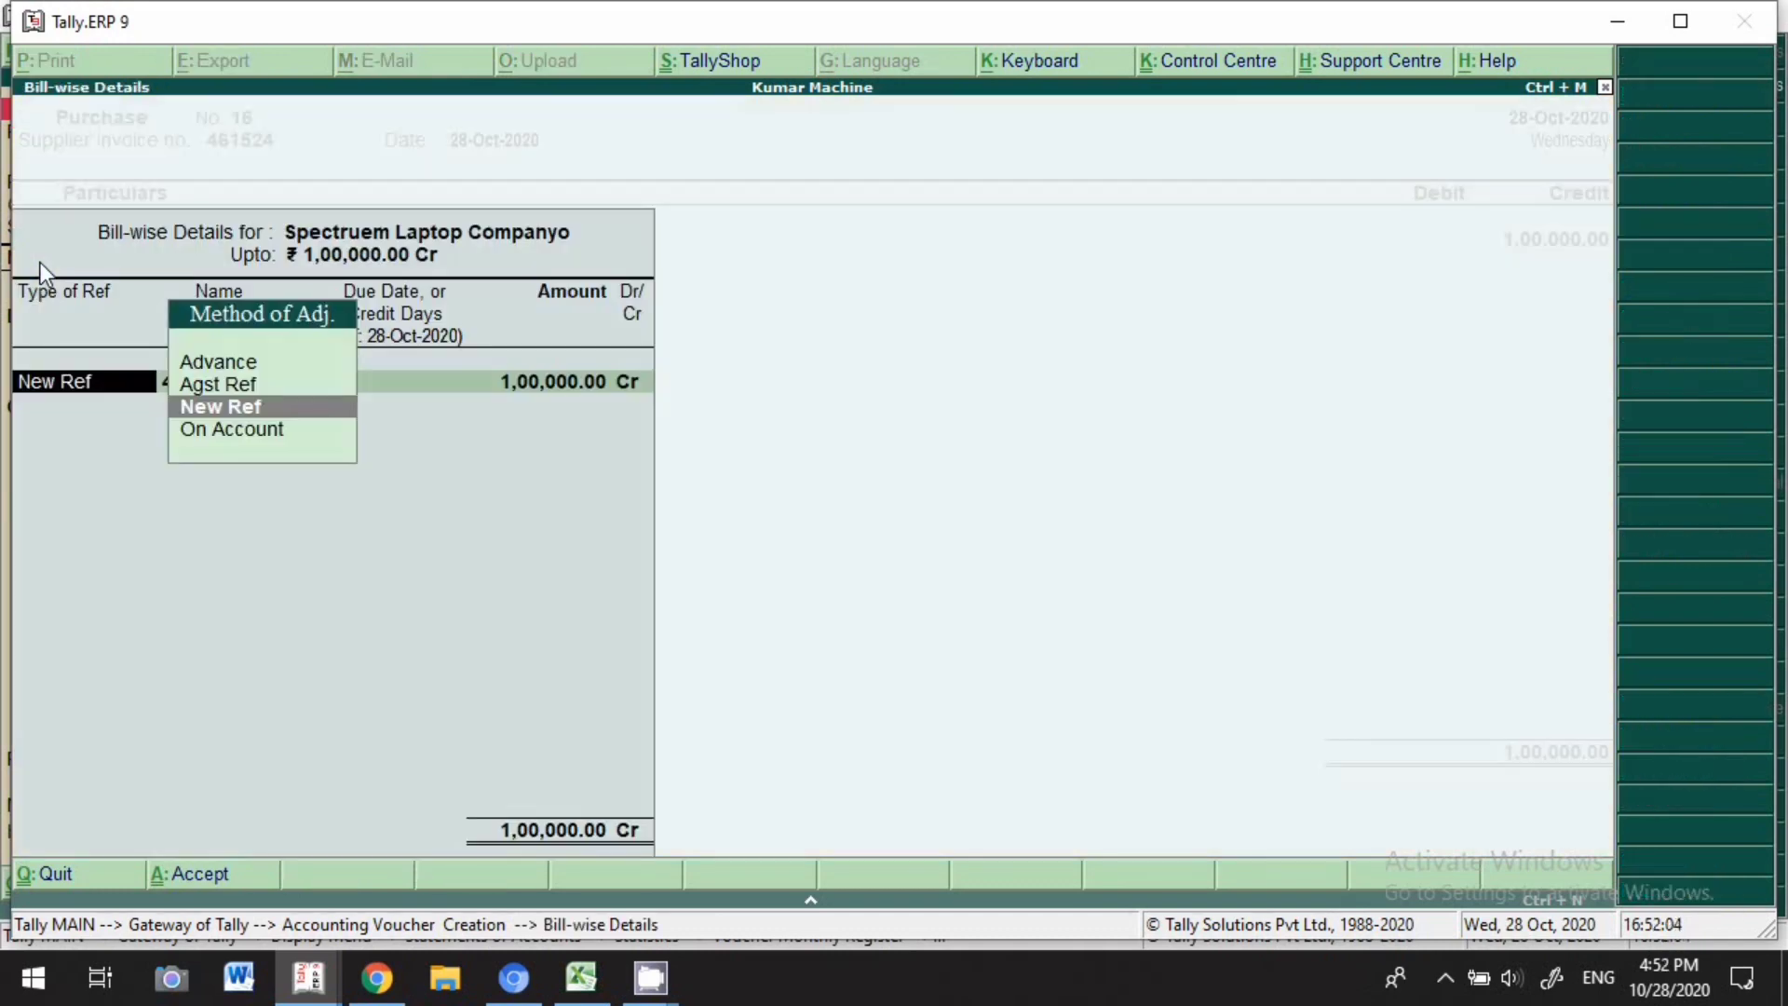
key("Return")
key("Return")
key("Return")
key("Return")
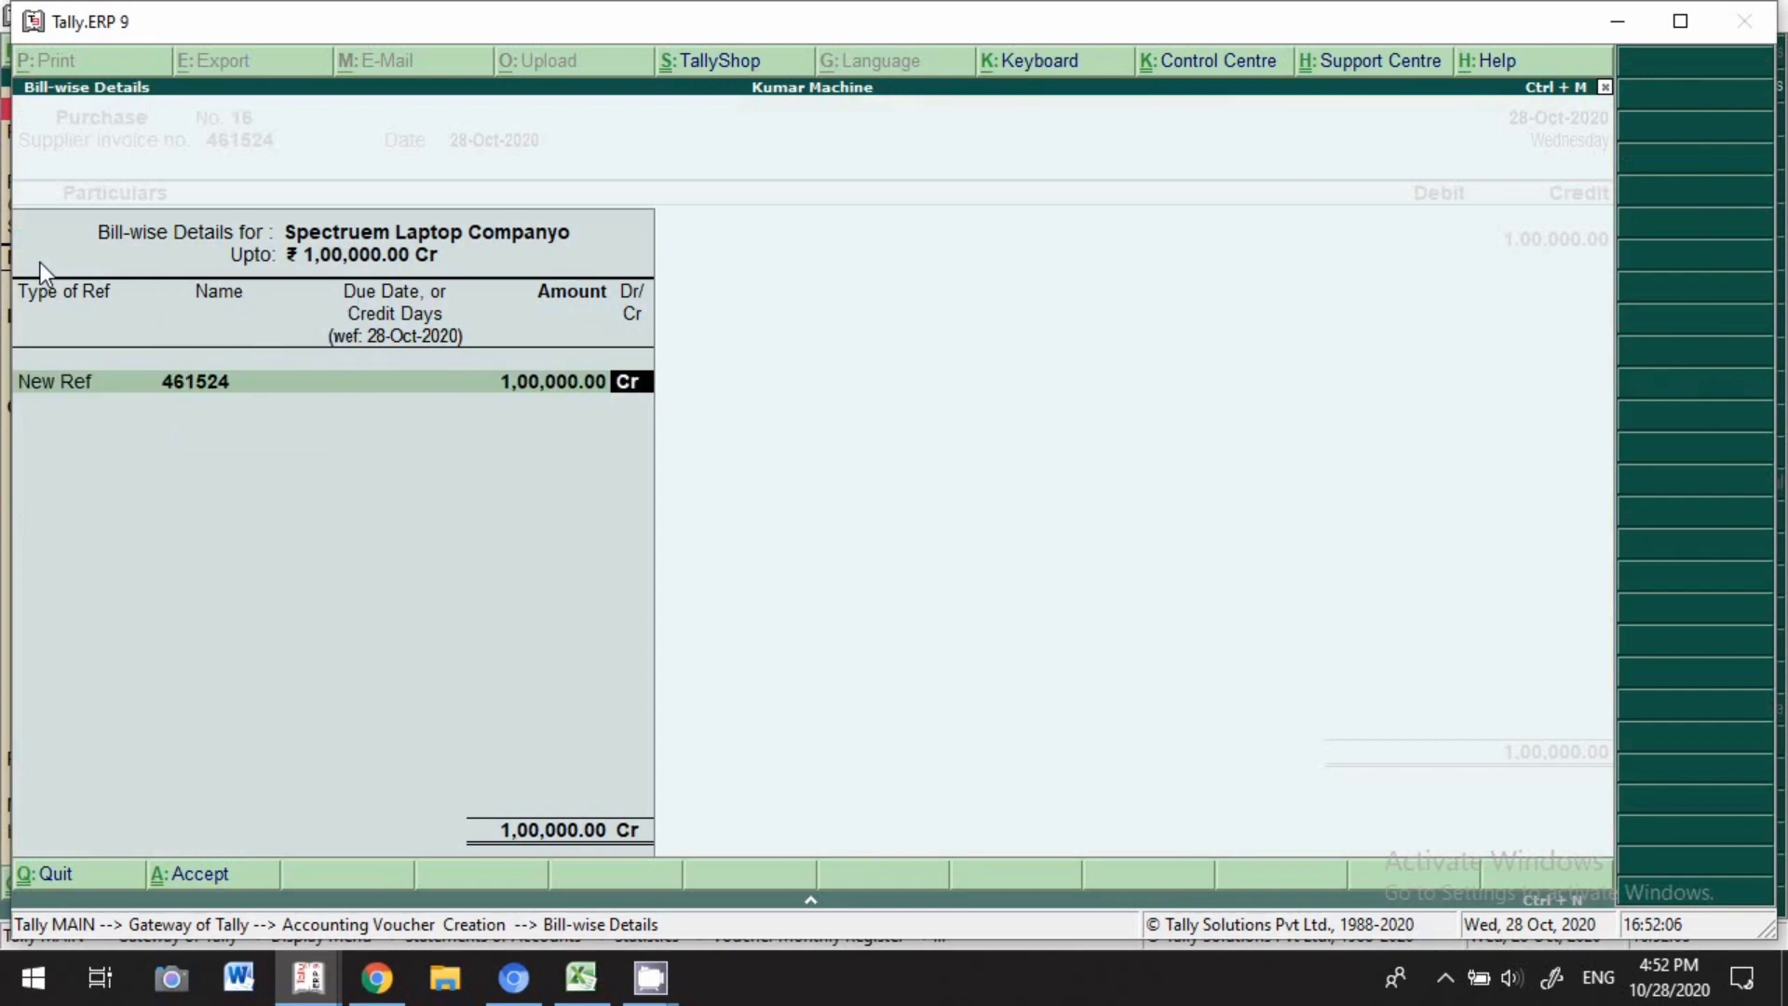
key("Return")
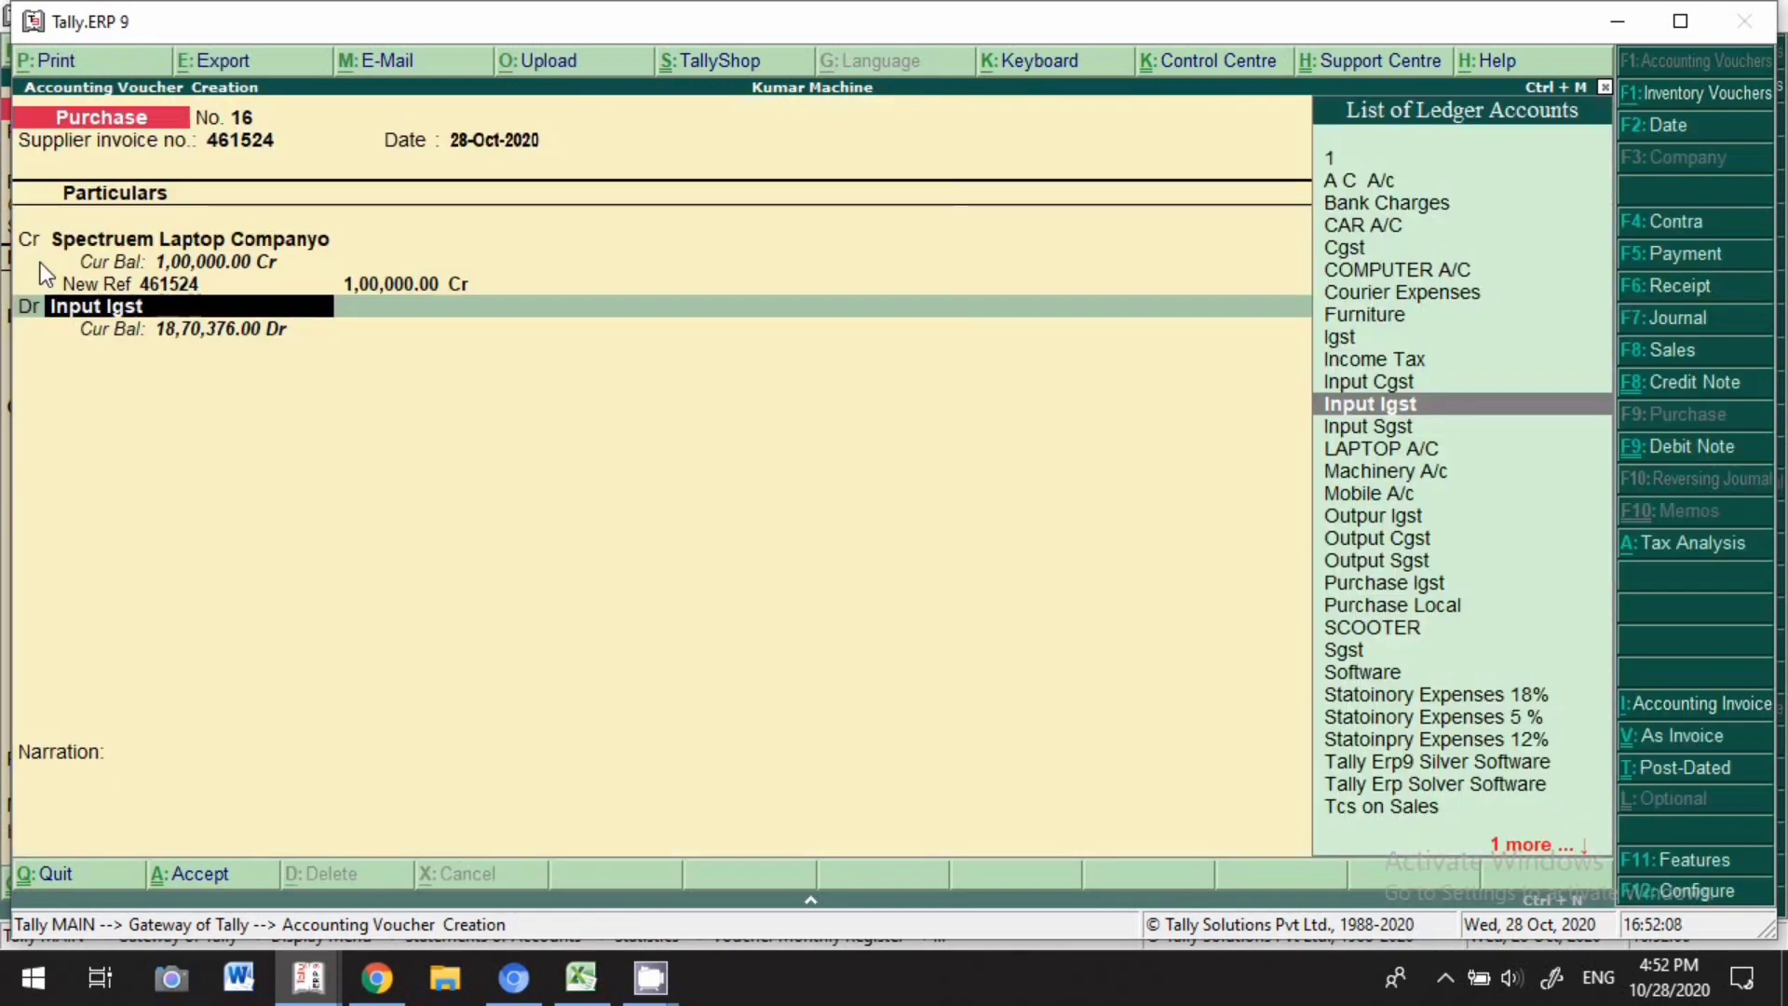
Choose LAPTOP A/C as the debit ledger and open it for alteration, keeping it under Fixed Assets with GST applicable.
type("La")
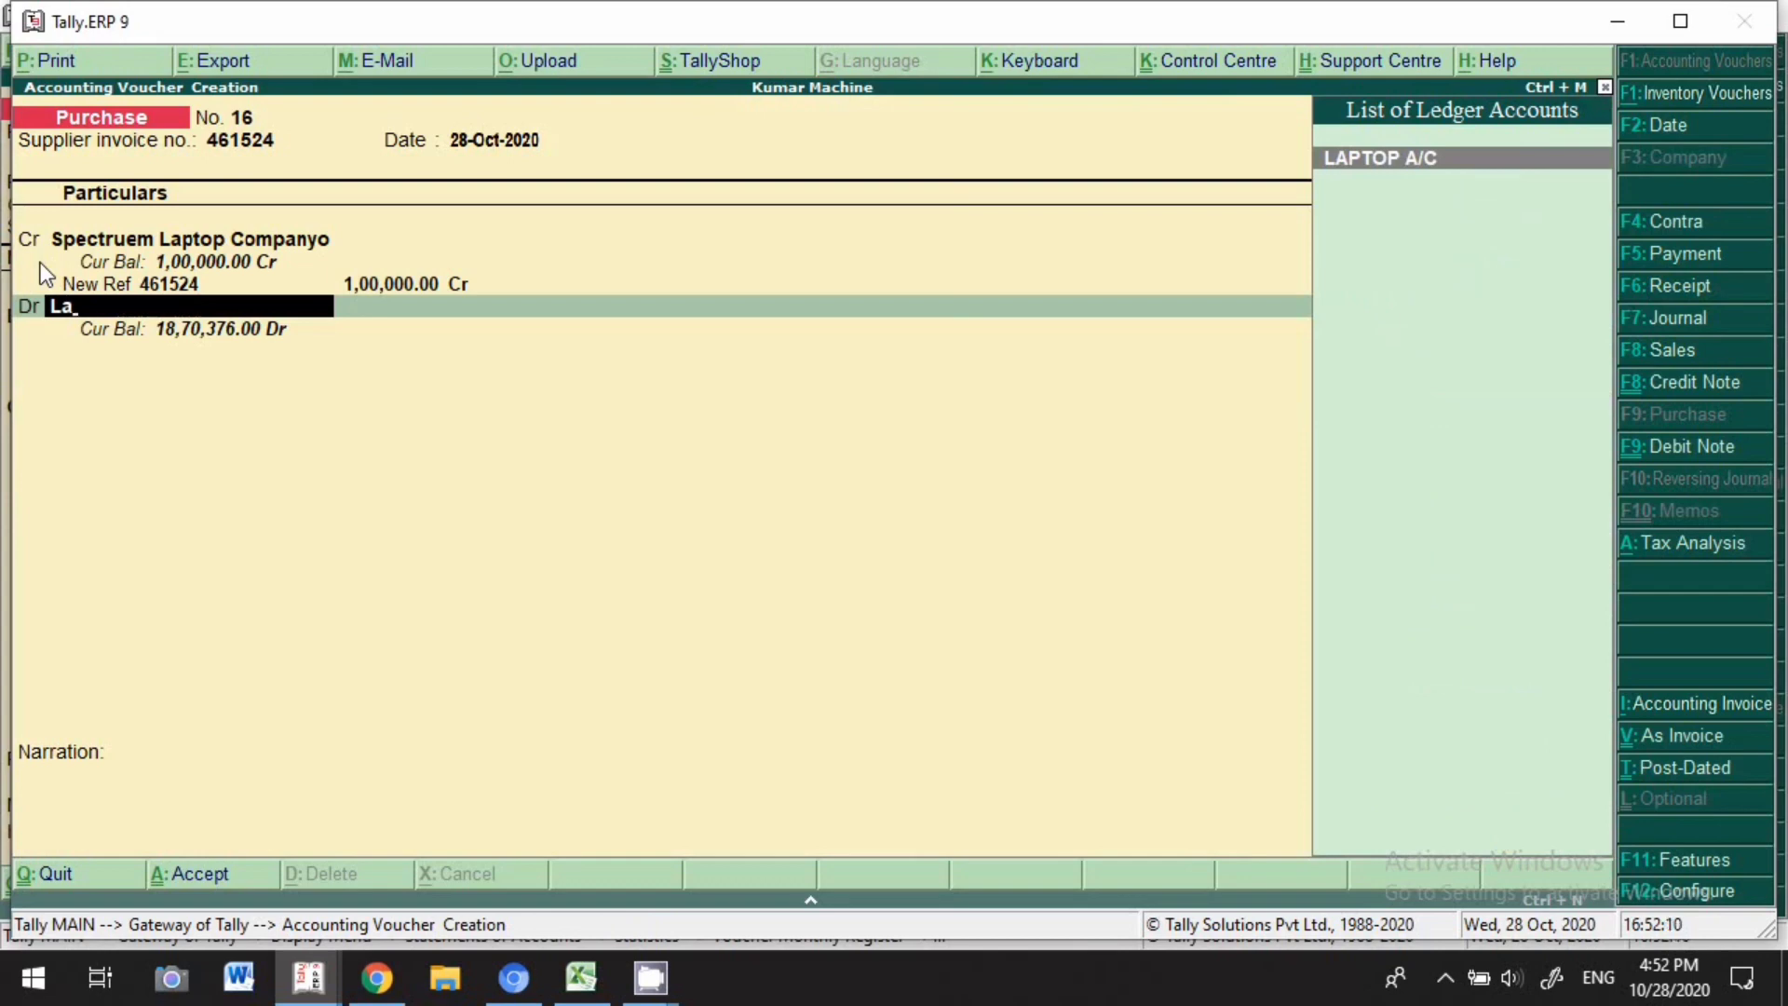
key("Return")
key("BackSpace")
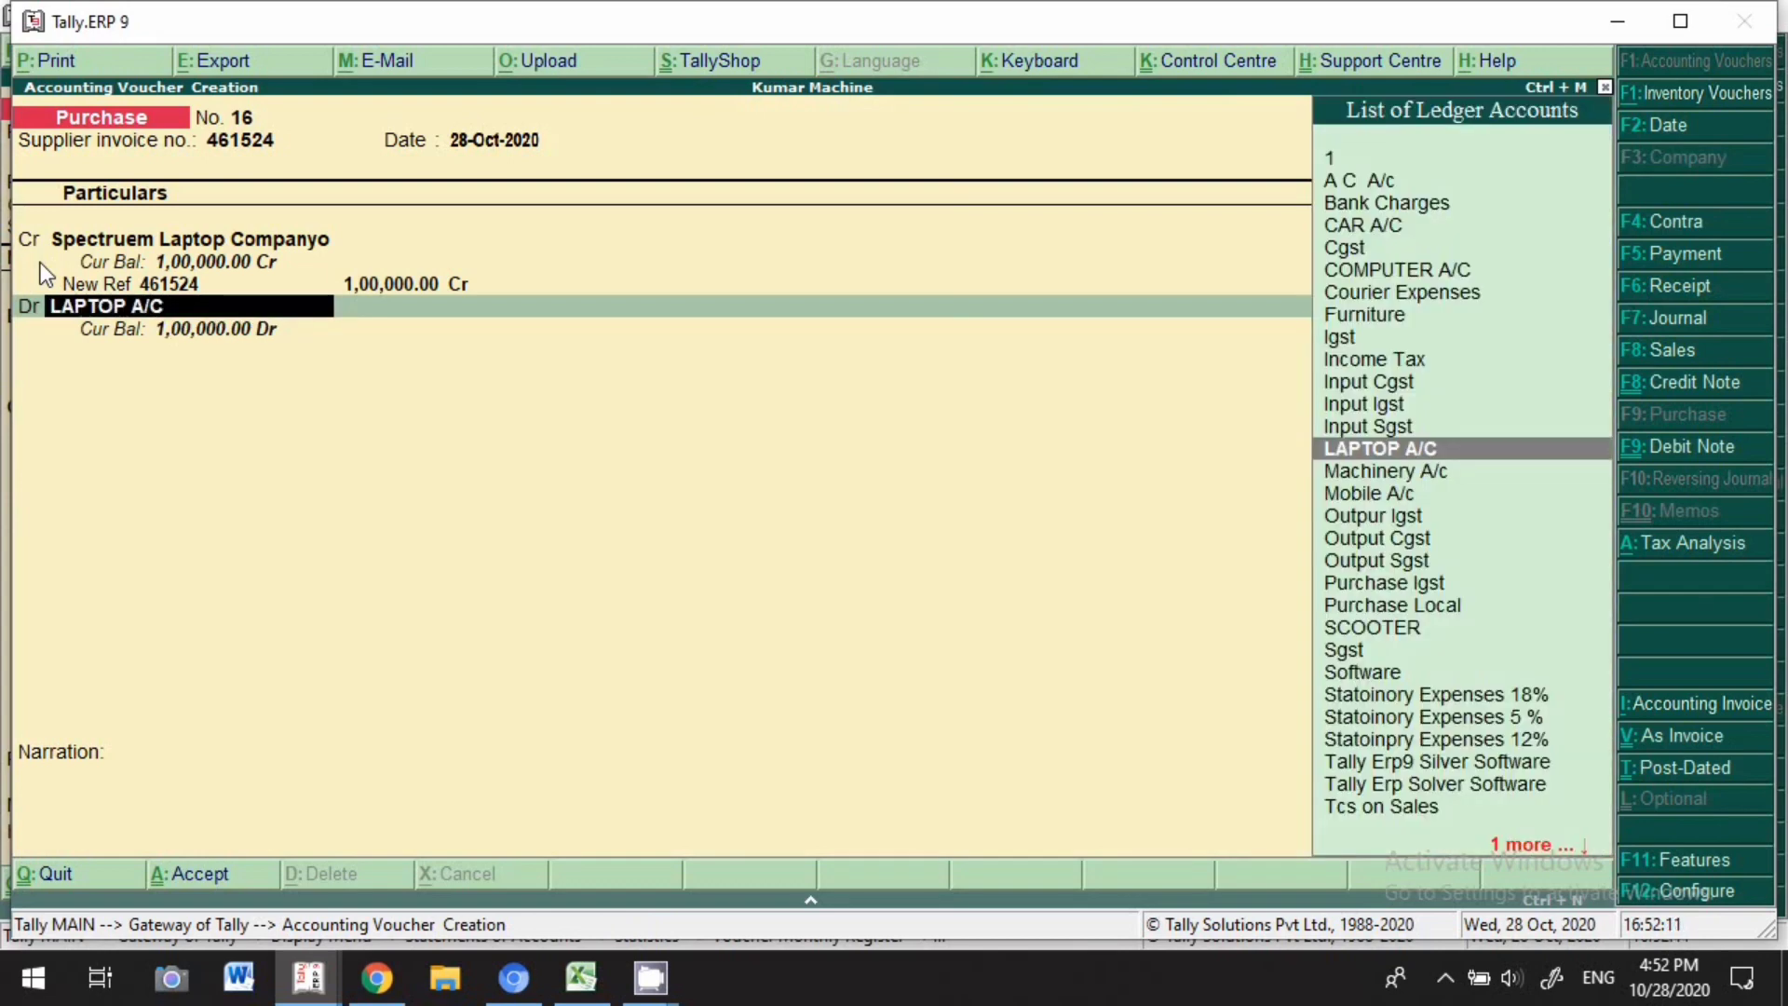
key("ctrl+Return")
key("Return")
key("Return")
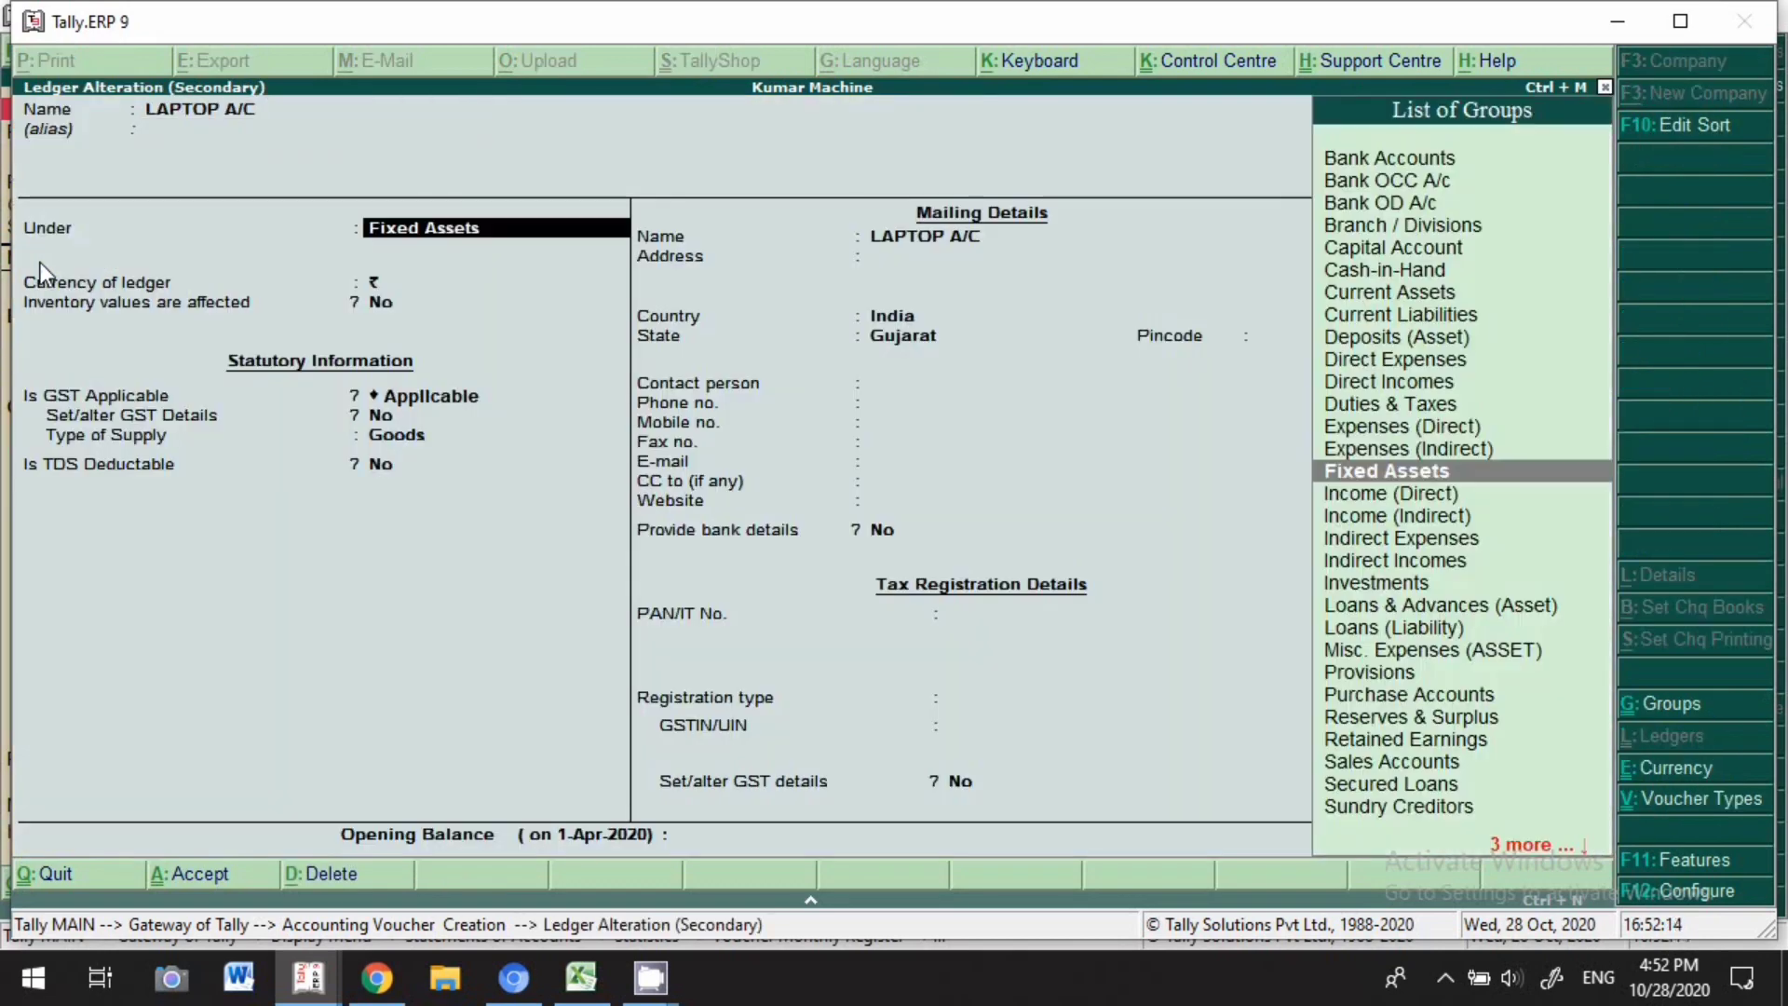
key("Return")
key("Return")
key("Return")
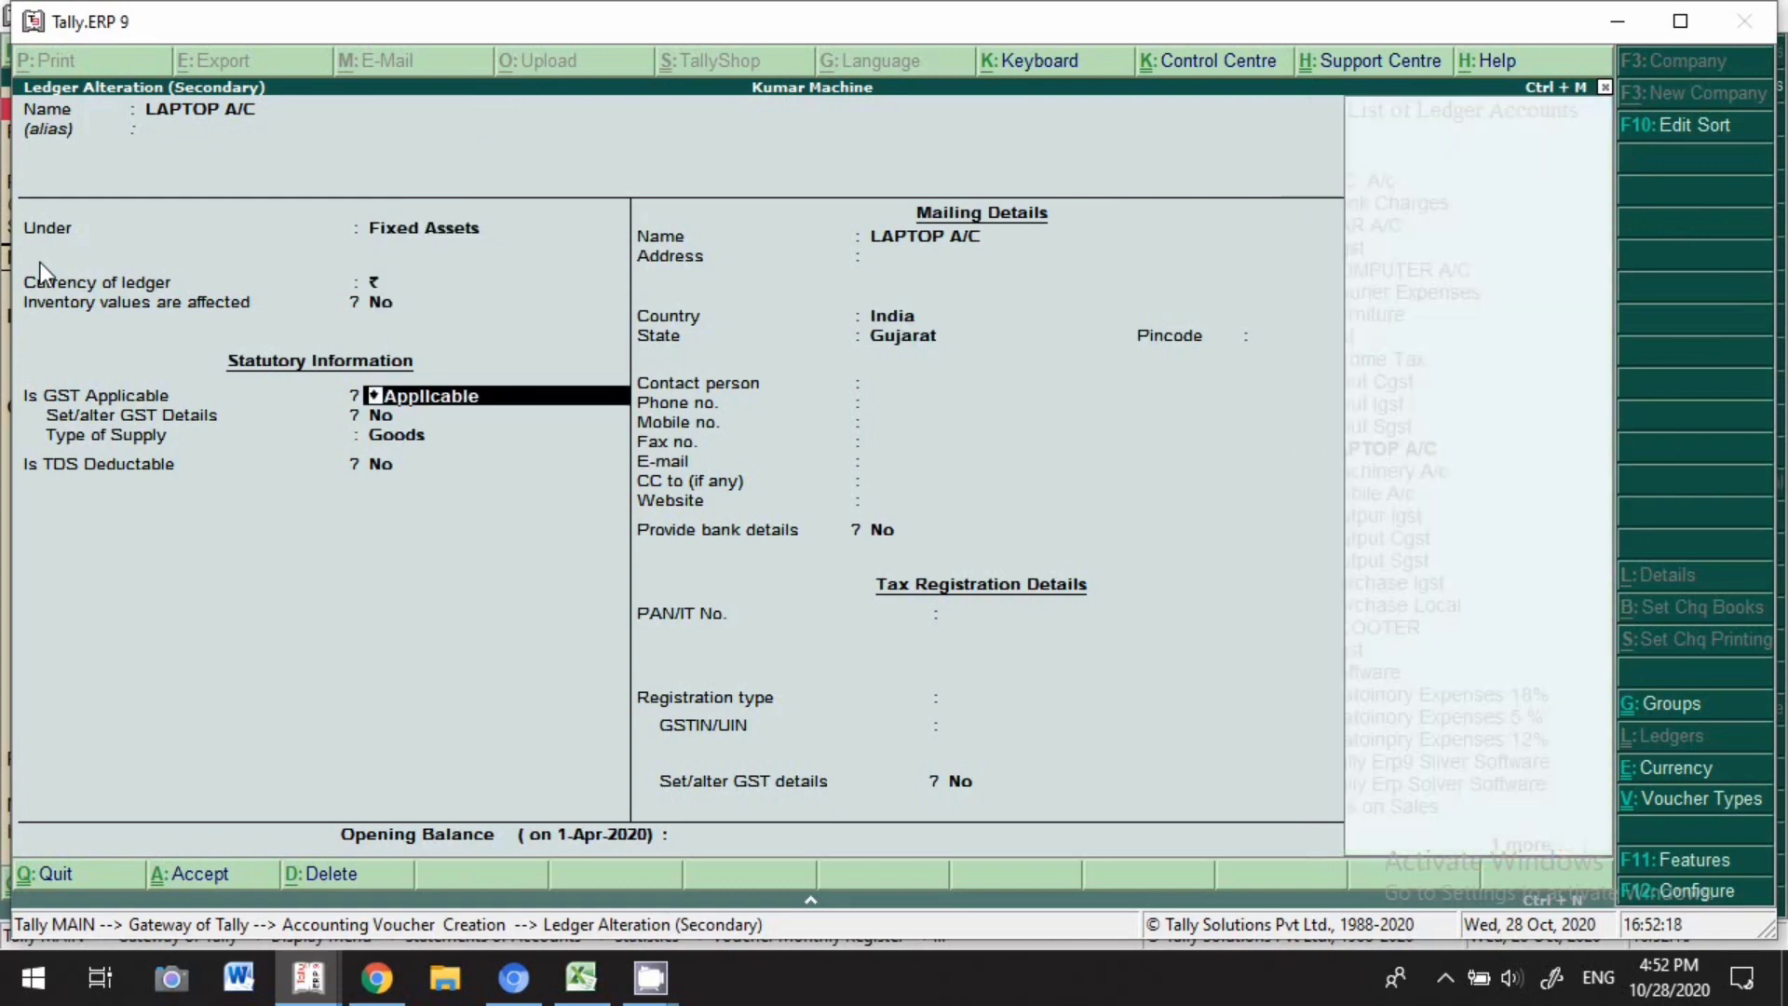
key("Return")
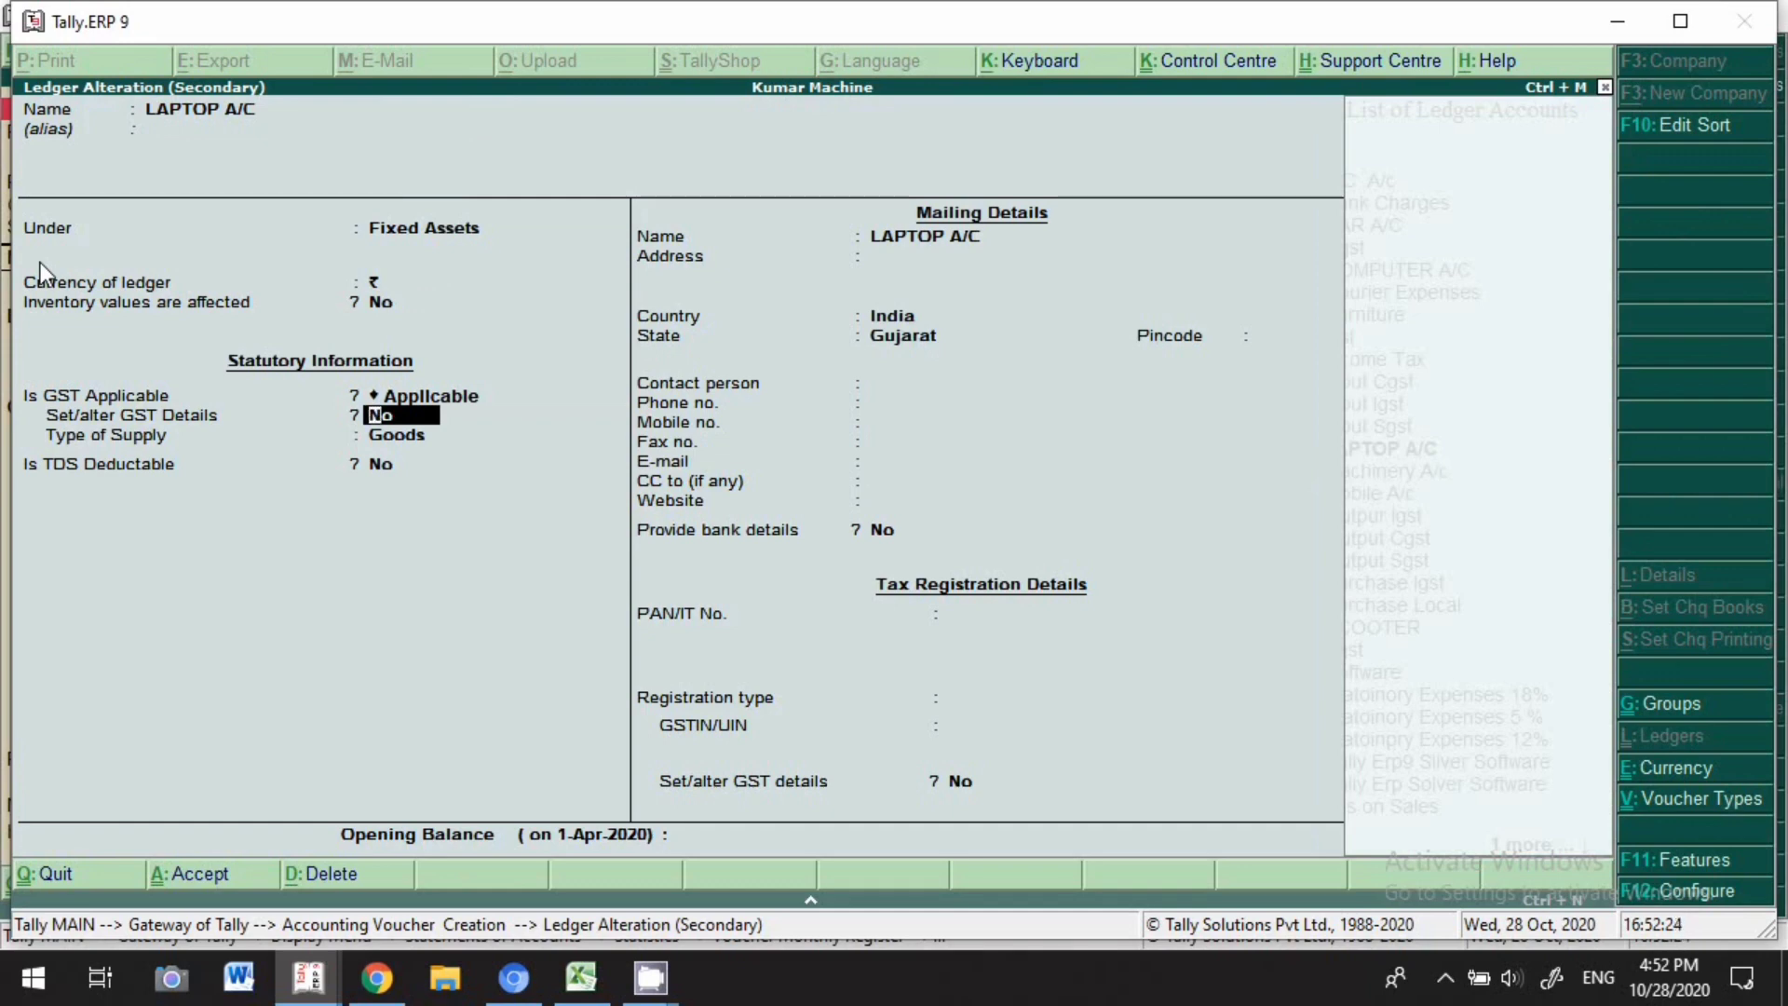
Enable GST details for LAPTOP A/C and accept Purchase Taxable, Capital Goods, 28% integrated tax and 0% cess, leaving the supply type as Goods.
type("y")
key("Return")
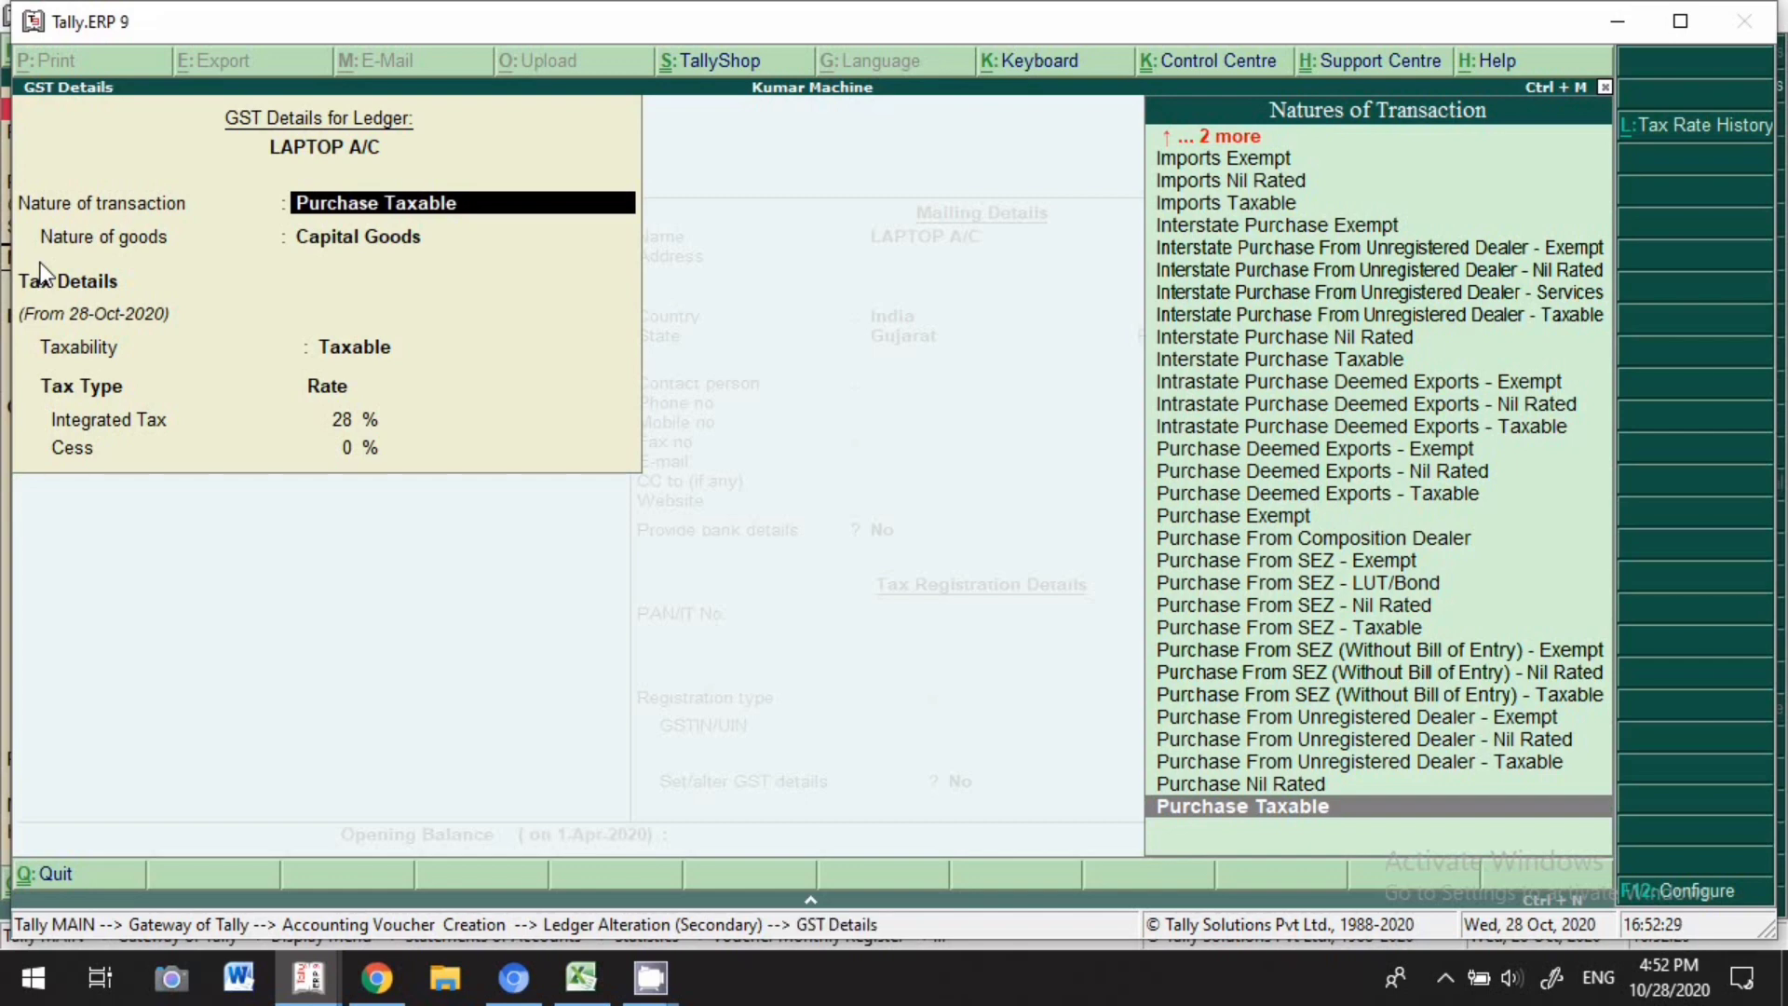
key("Return")
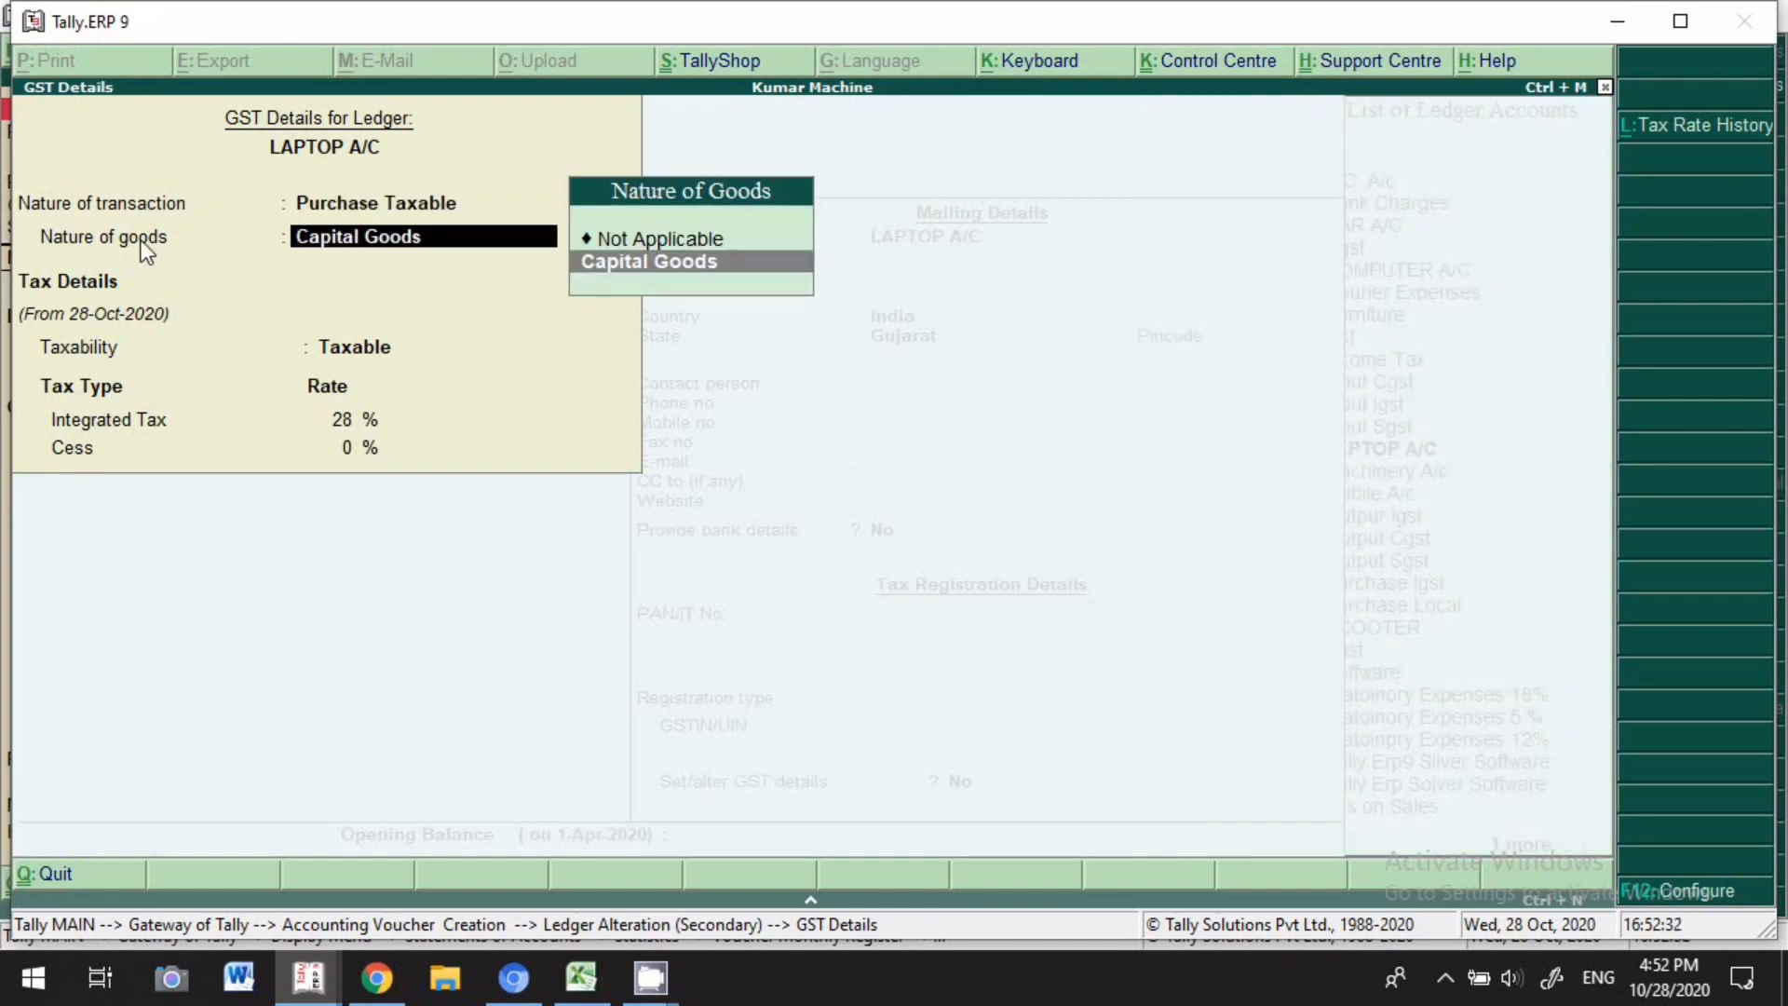
key("Return")
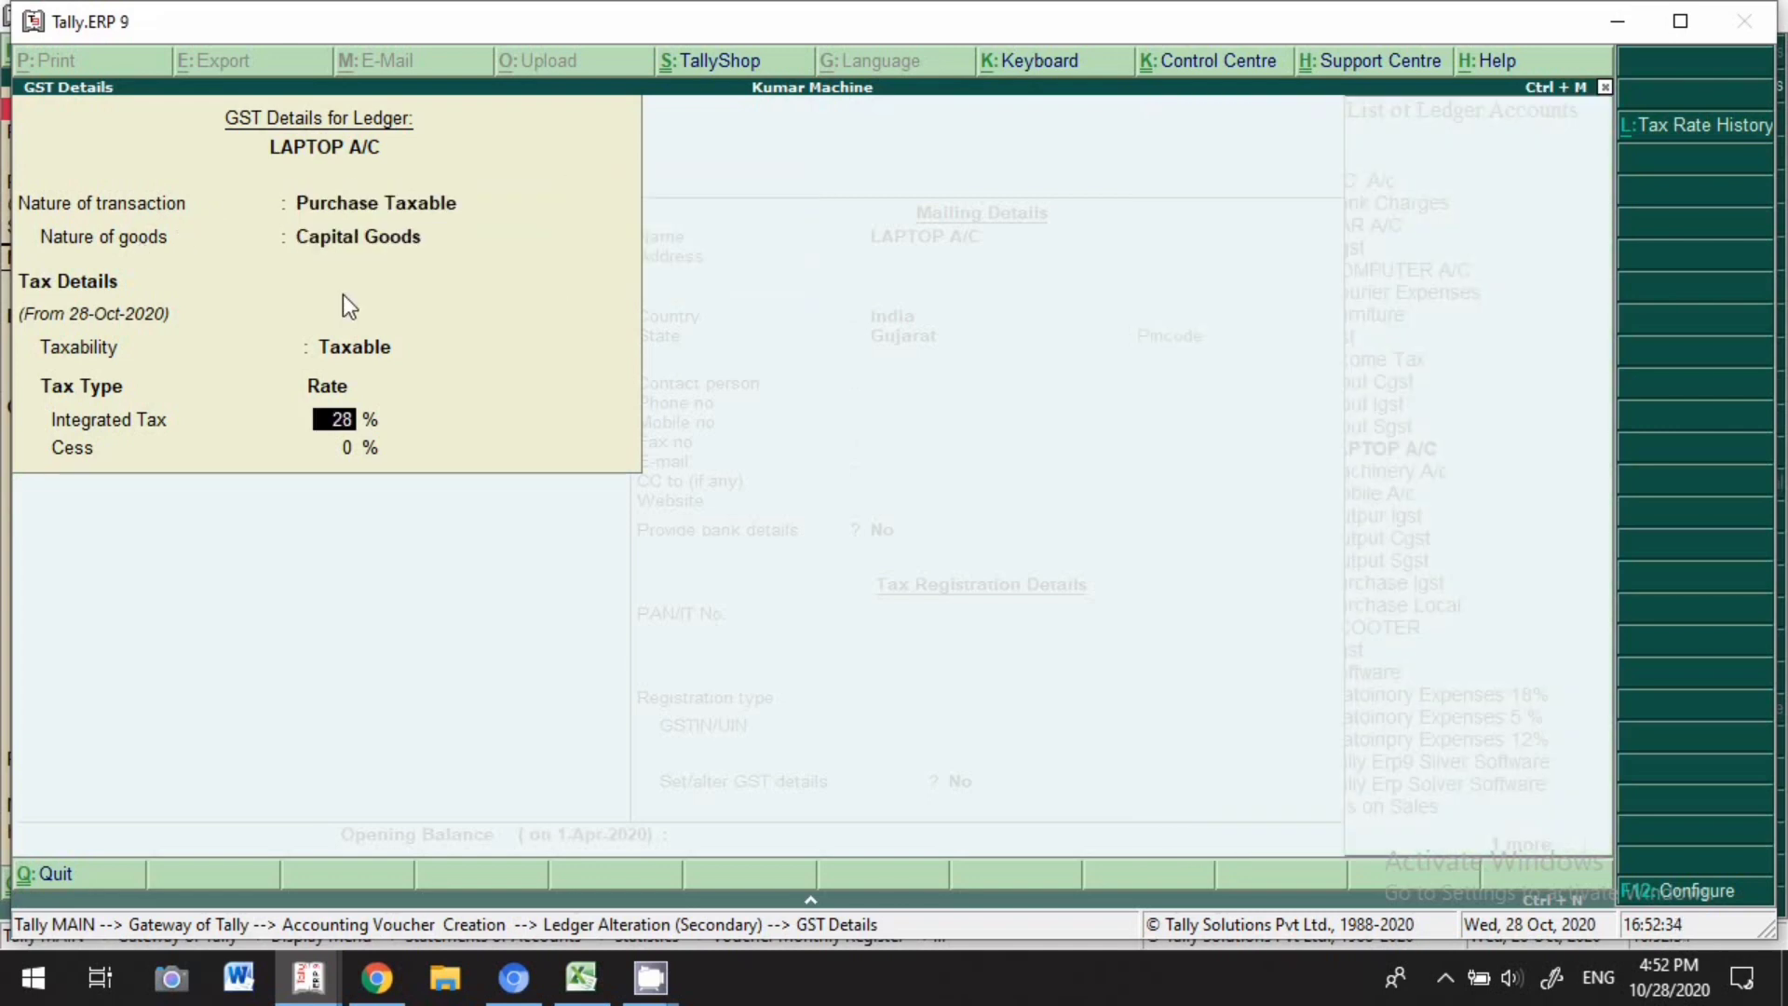
key("Return")
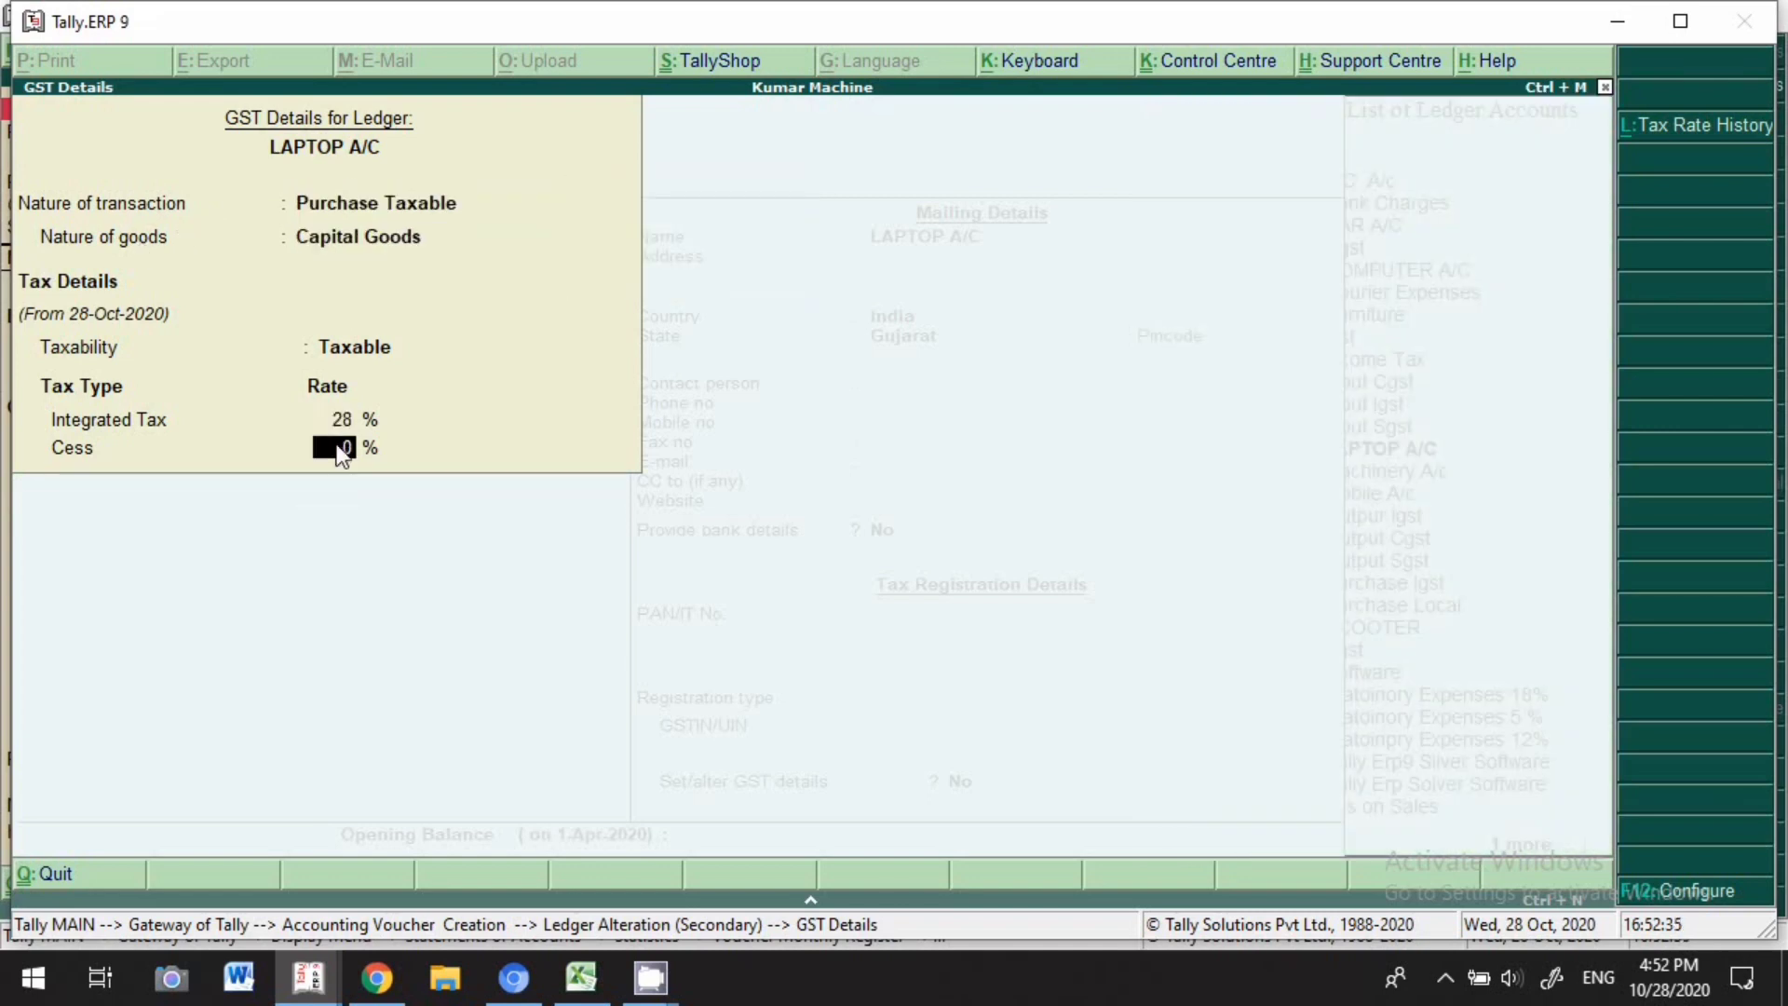
key("Return")
key("Return")
key("Return")
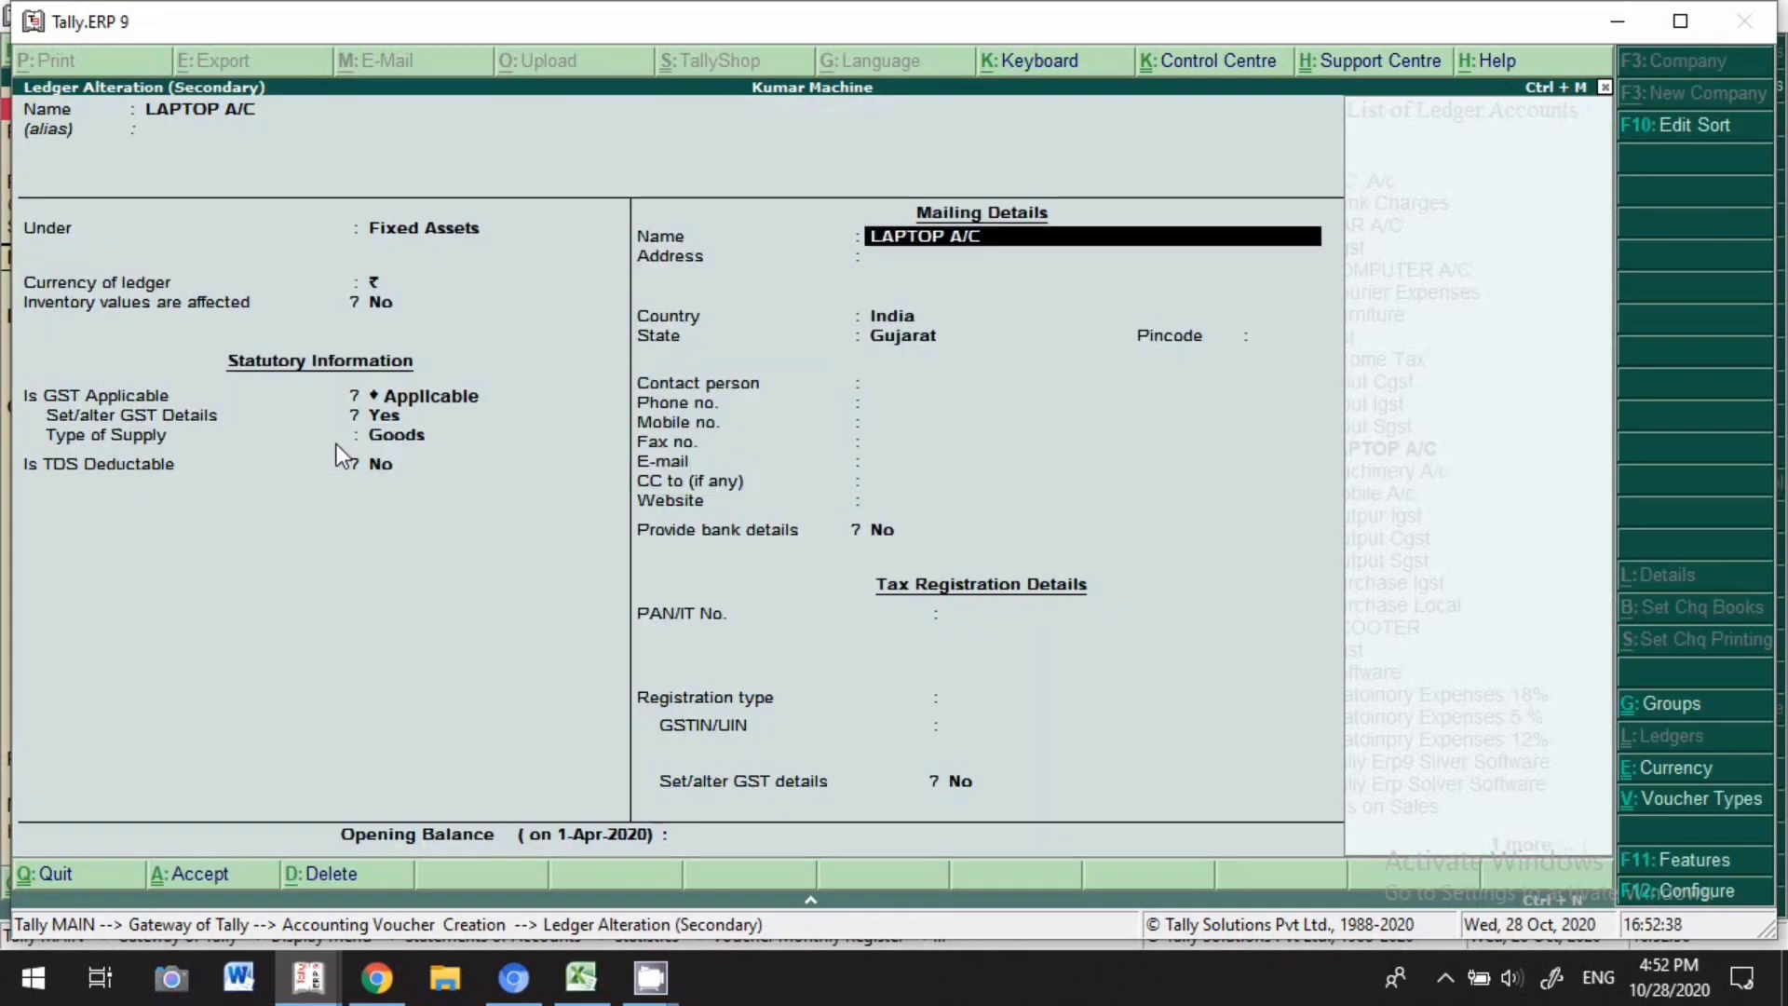
Accept the remaining mailing, bank, tax registration and opening balance fields of LAPTOP A/C and save the ledger alteration.
key("Return")
key("Return")
key("Return")
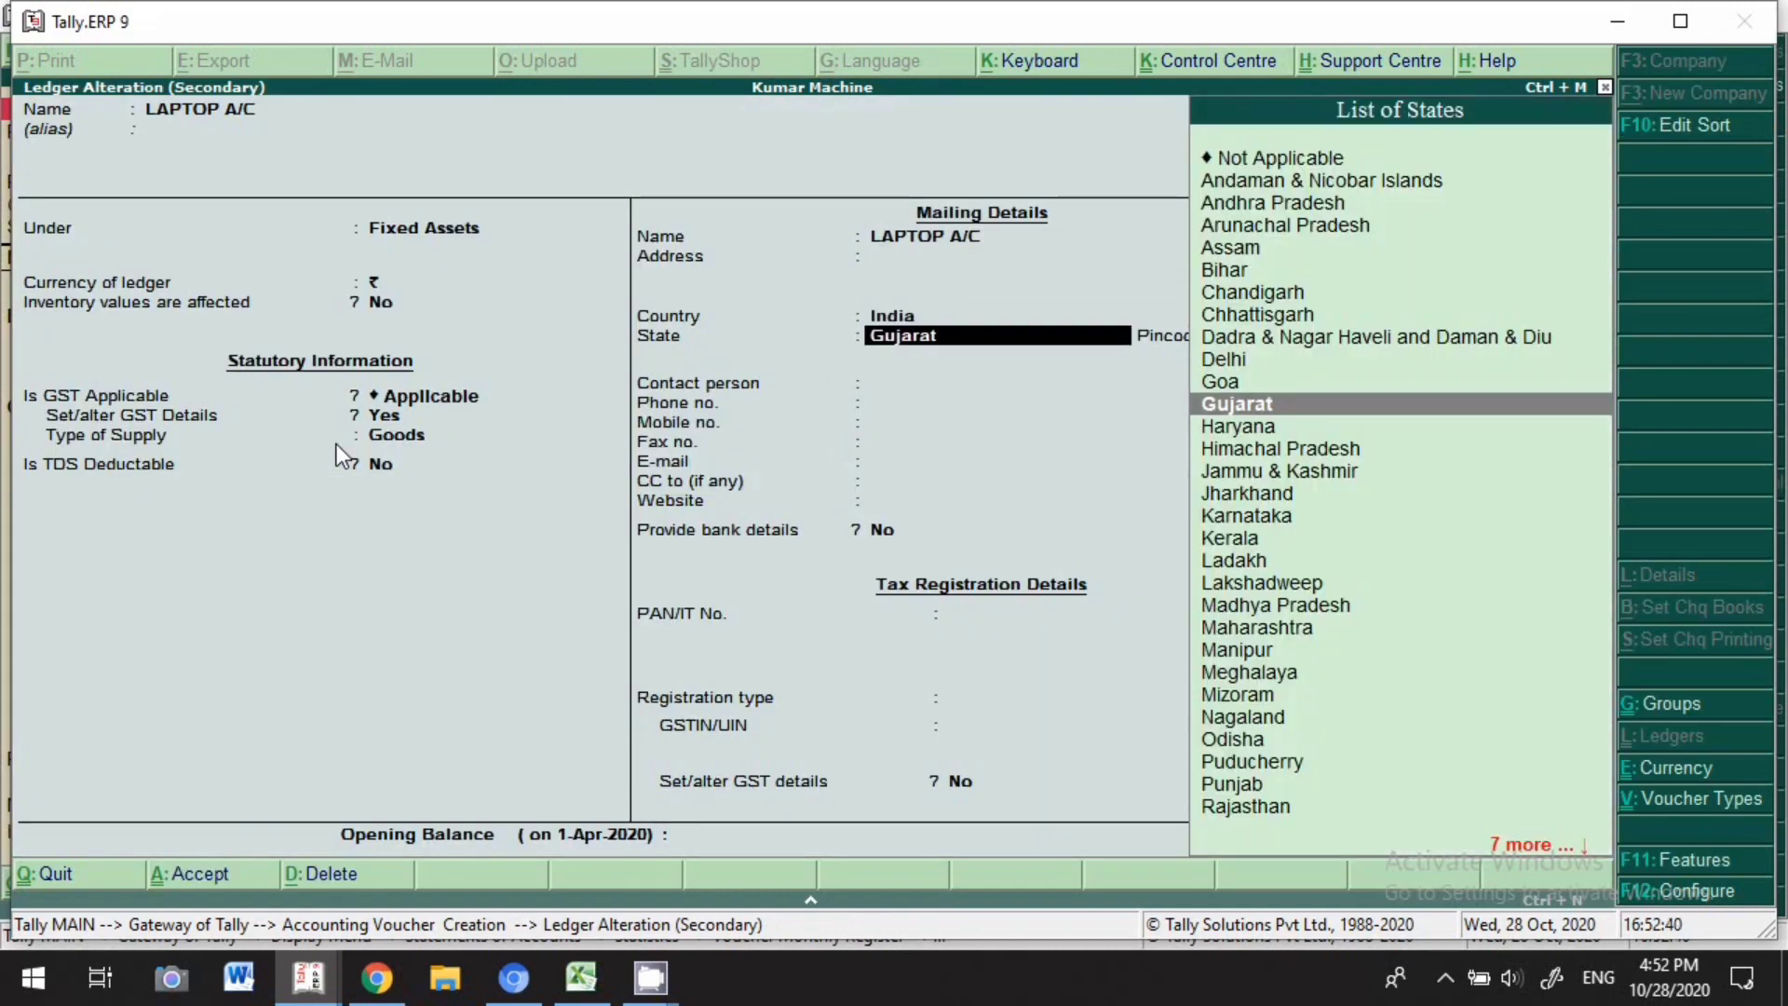
key("Return")
key("Return")
key("Return")
key("Return")
key("Return")
key("Return")
key("Return")
key("Return")
key("Return")
key("Return")
key("Return")
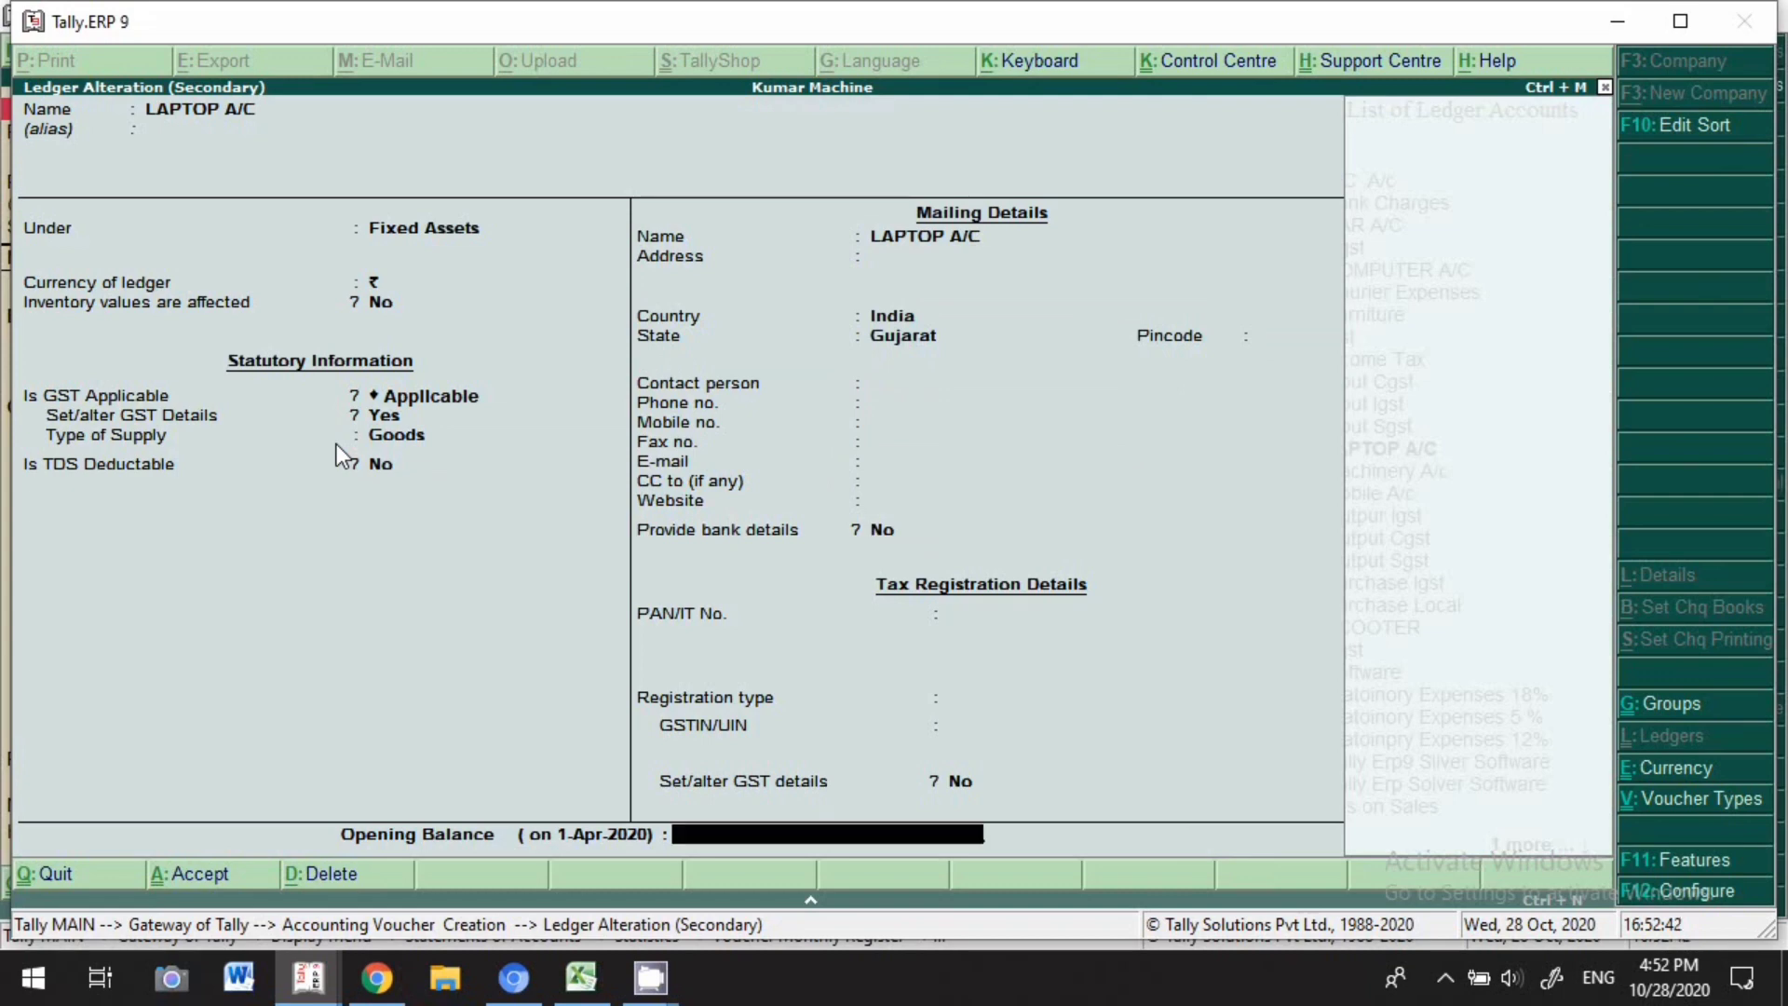
key("Return")
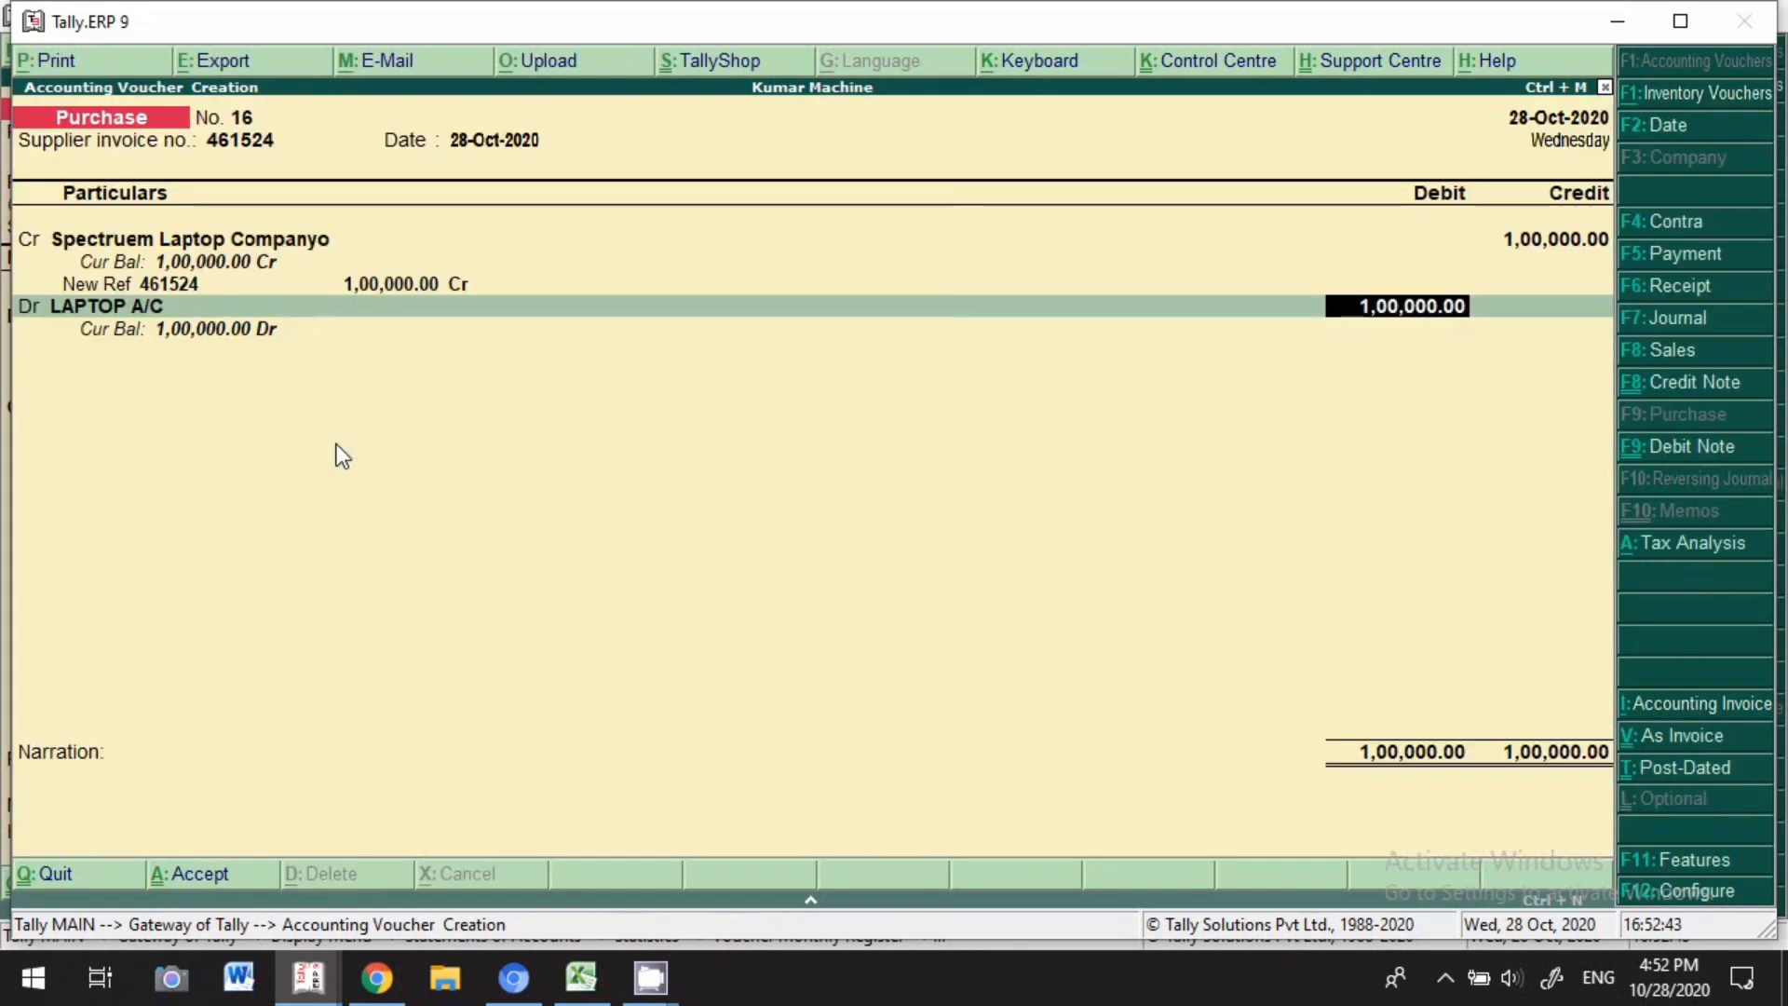
Debit LAPTOP A/C with 72,000 and Input Igst with 28,000, check both amounts, and save the purchase voucher.
type("72000")
key("Return")
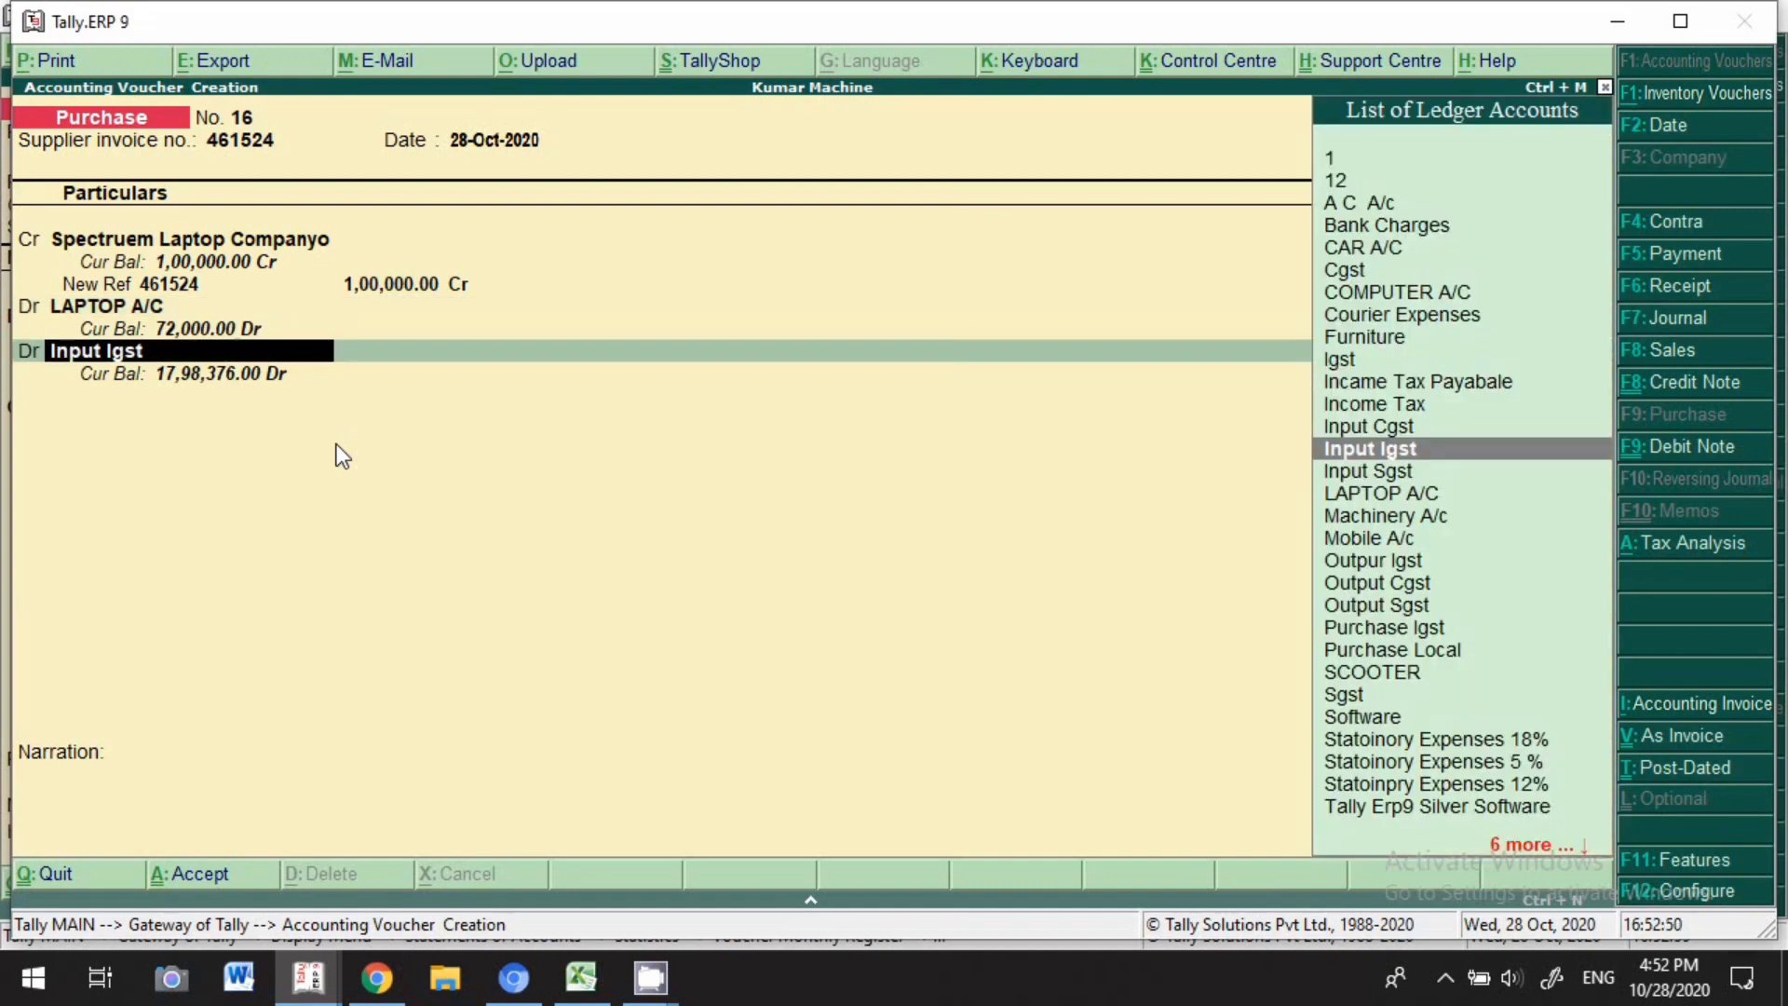
key("Return")
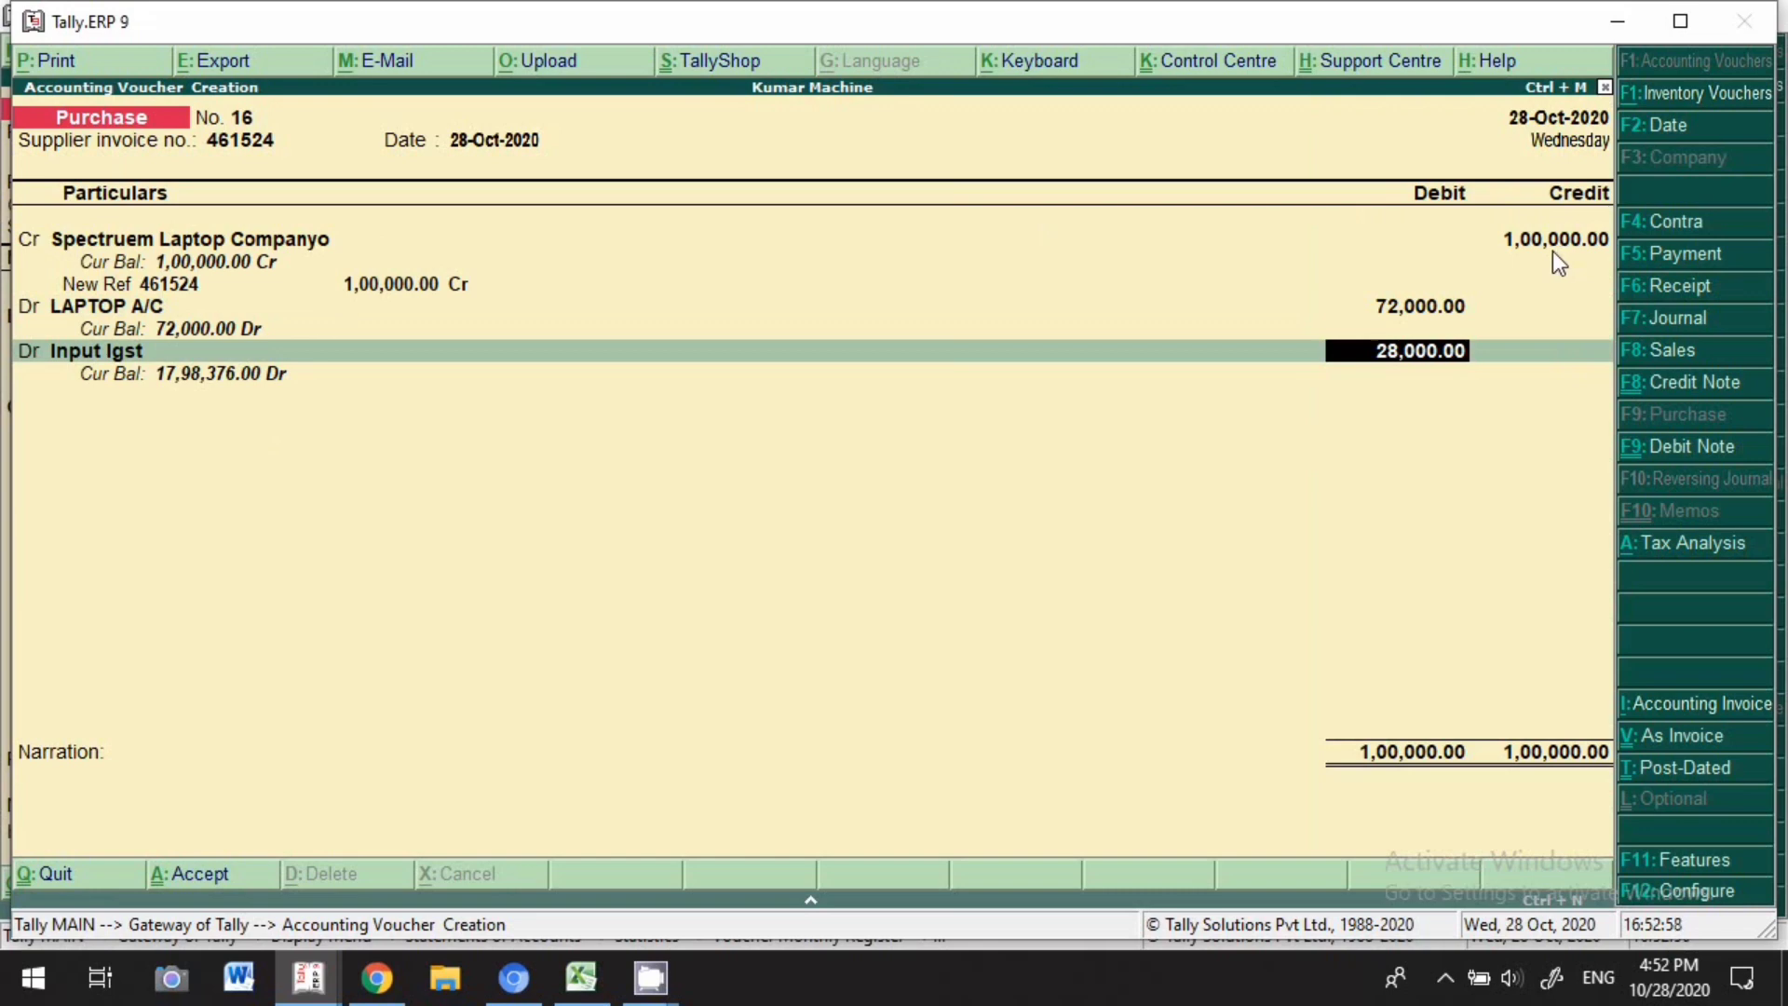
left_click(126, 303)
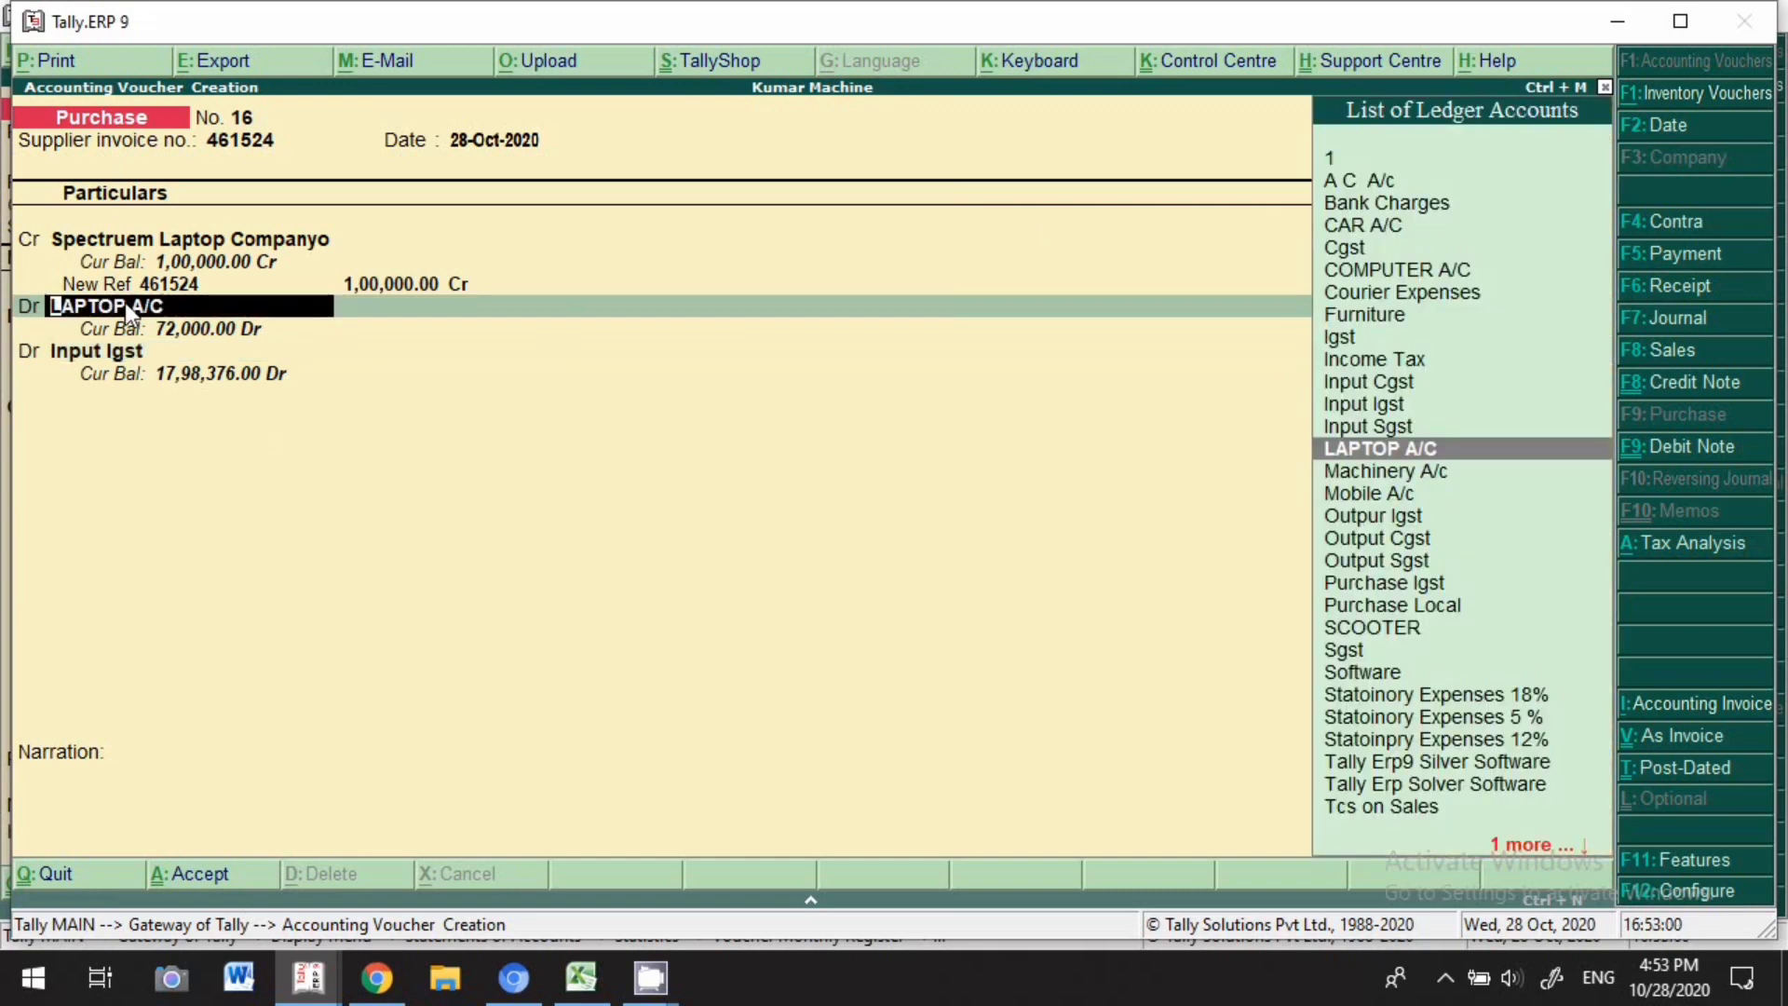
key("Return")
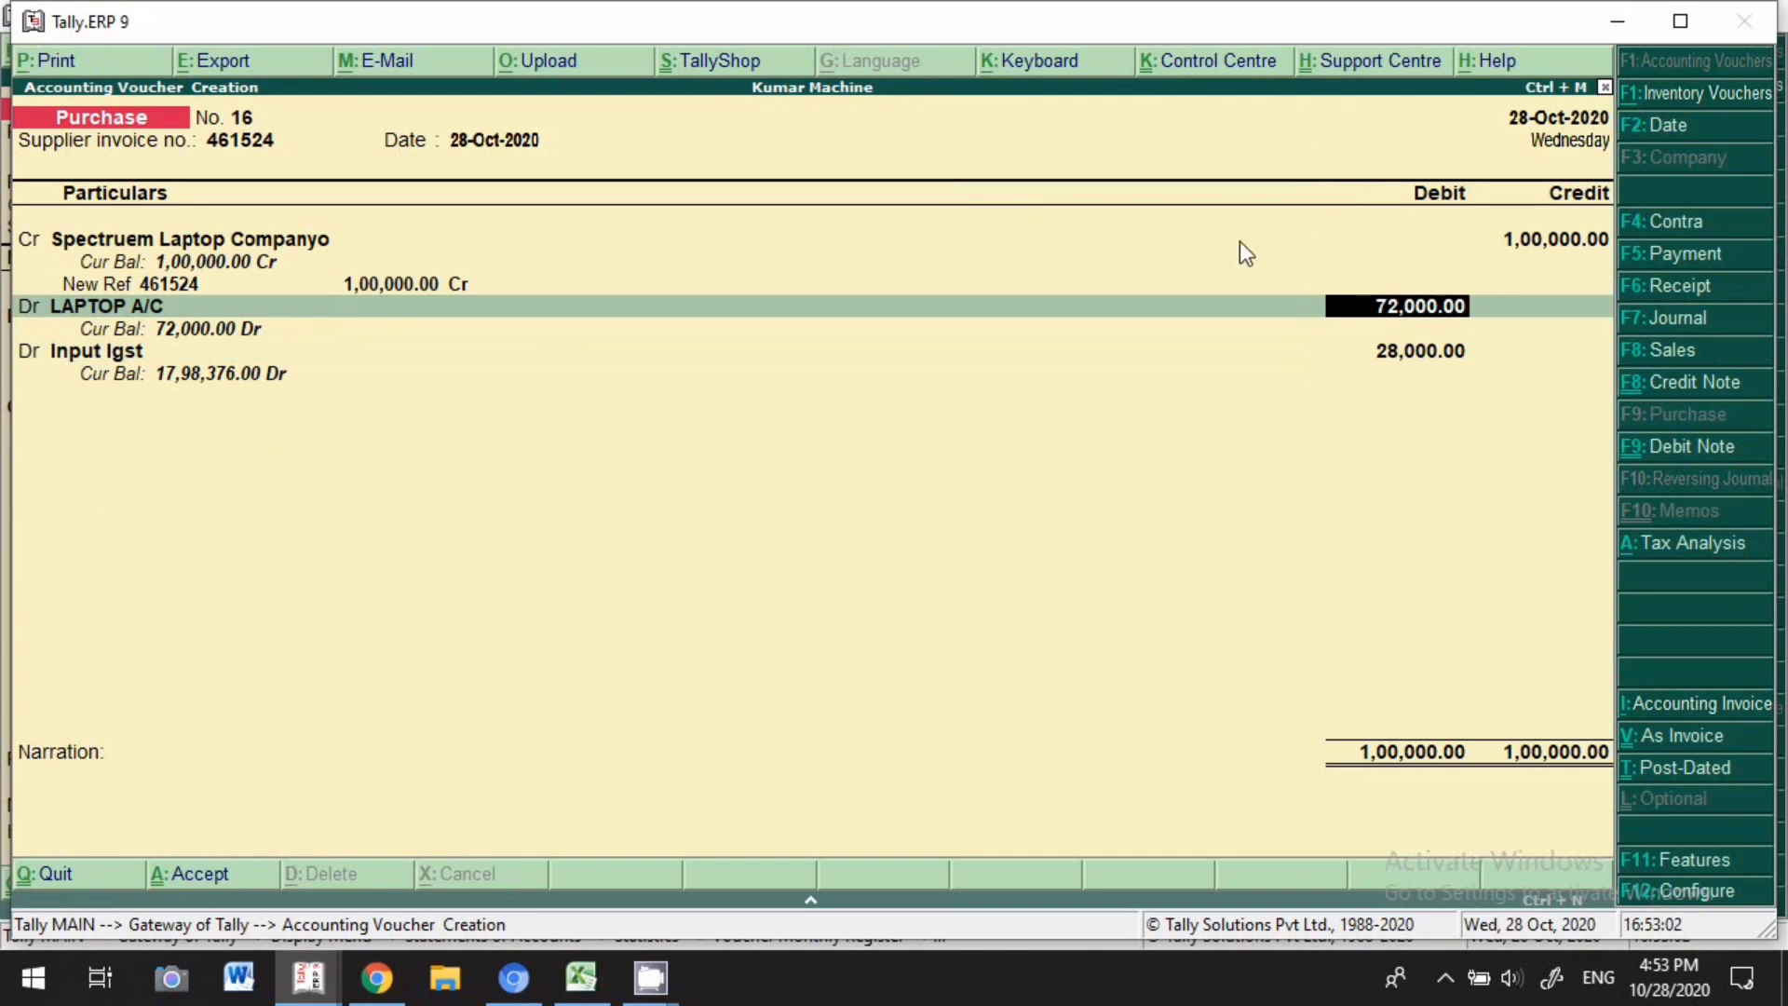
key("Return")
key("Return")
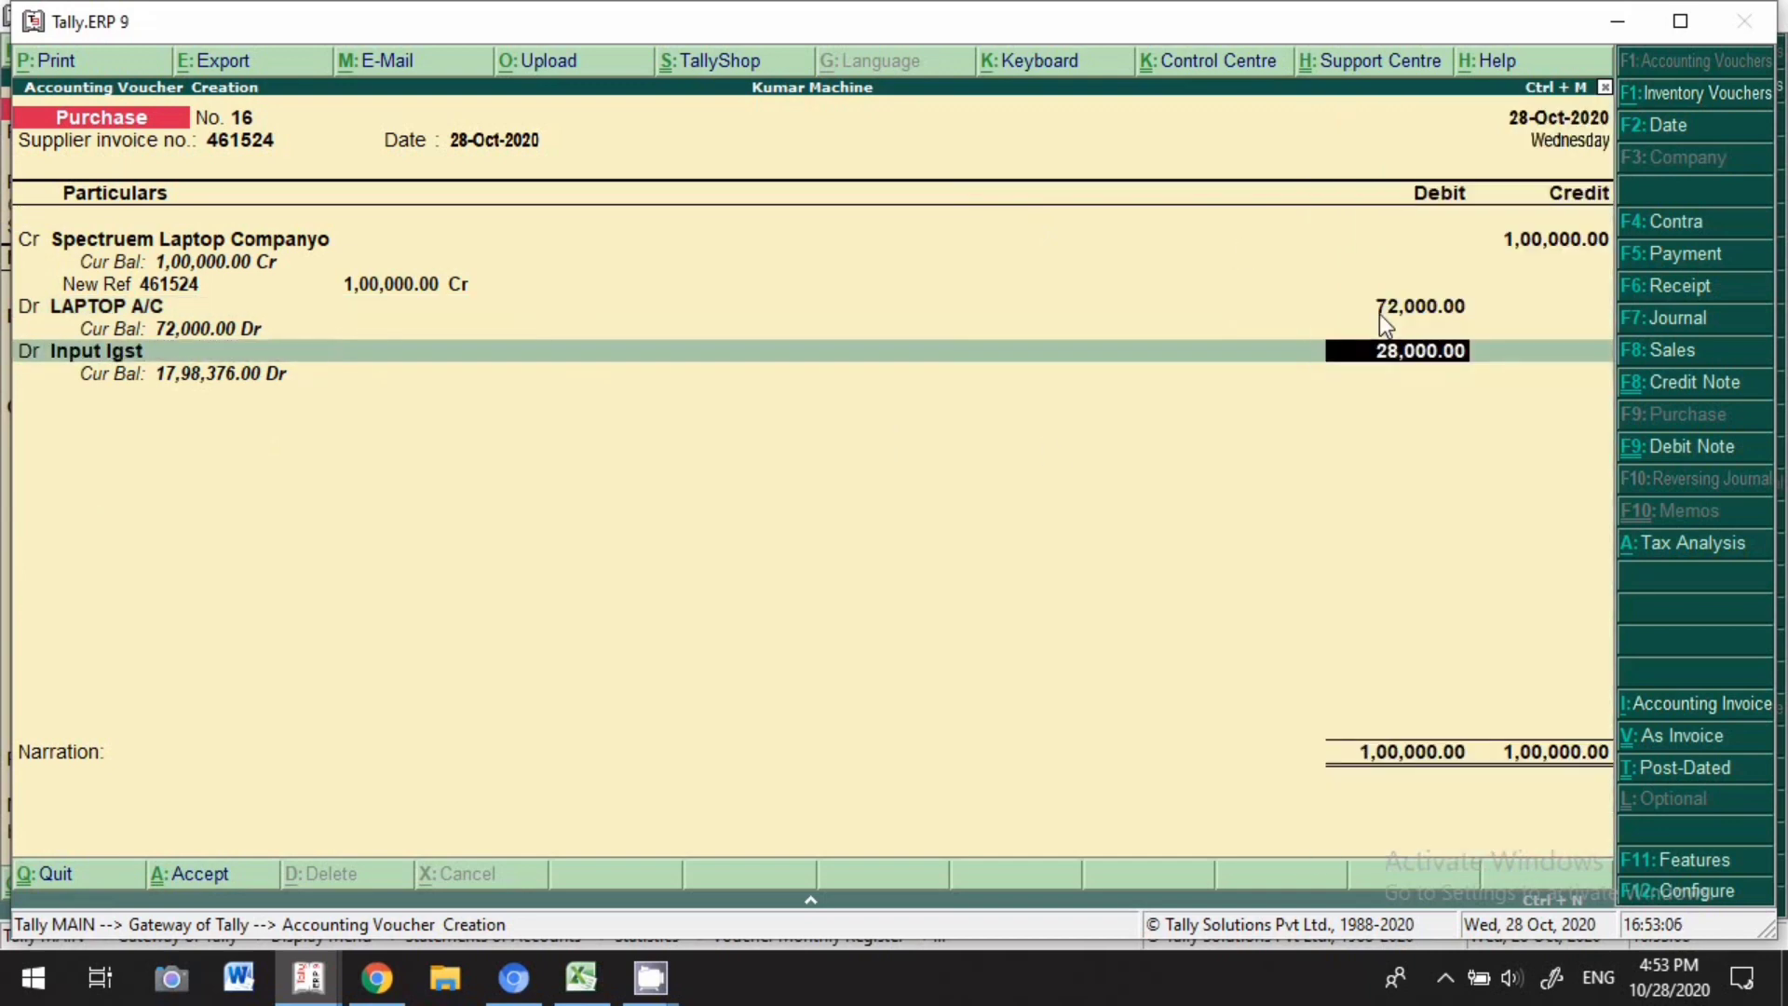
left_click(216, 882)
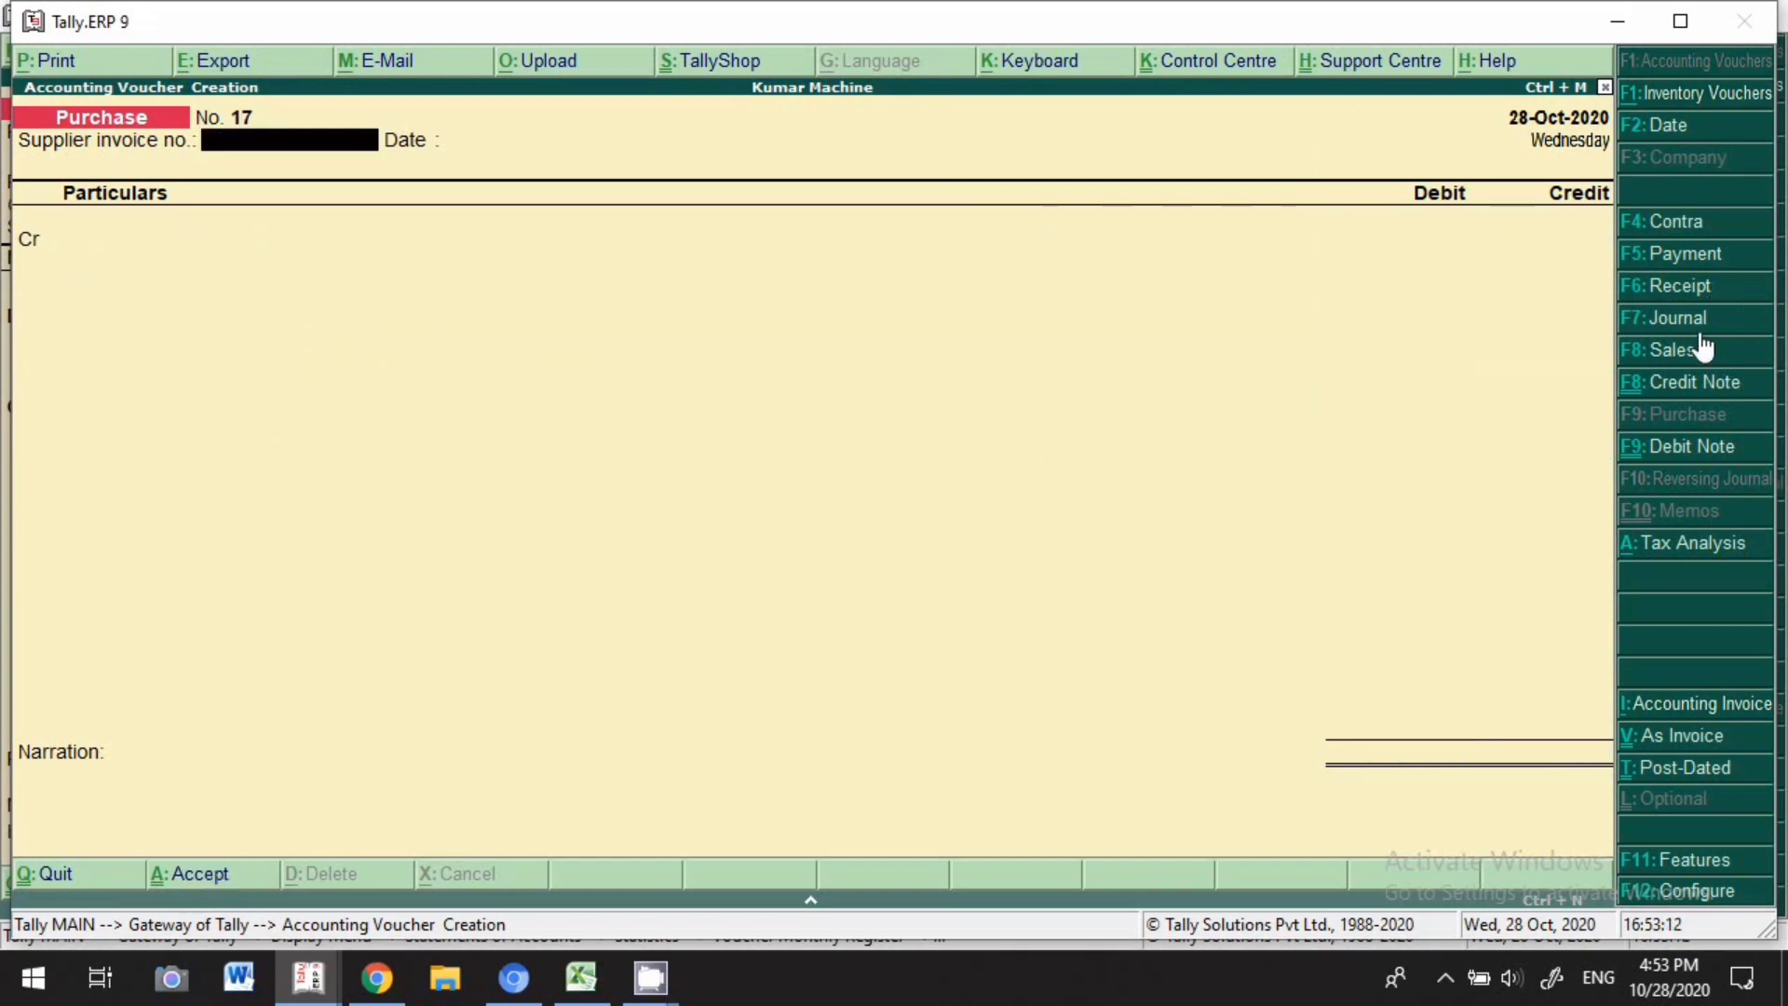
Switch to a journal voucher and set its date to 28-10-2020.
left_click(1667, 319)
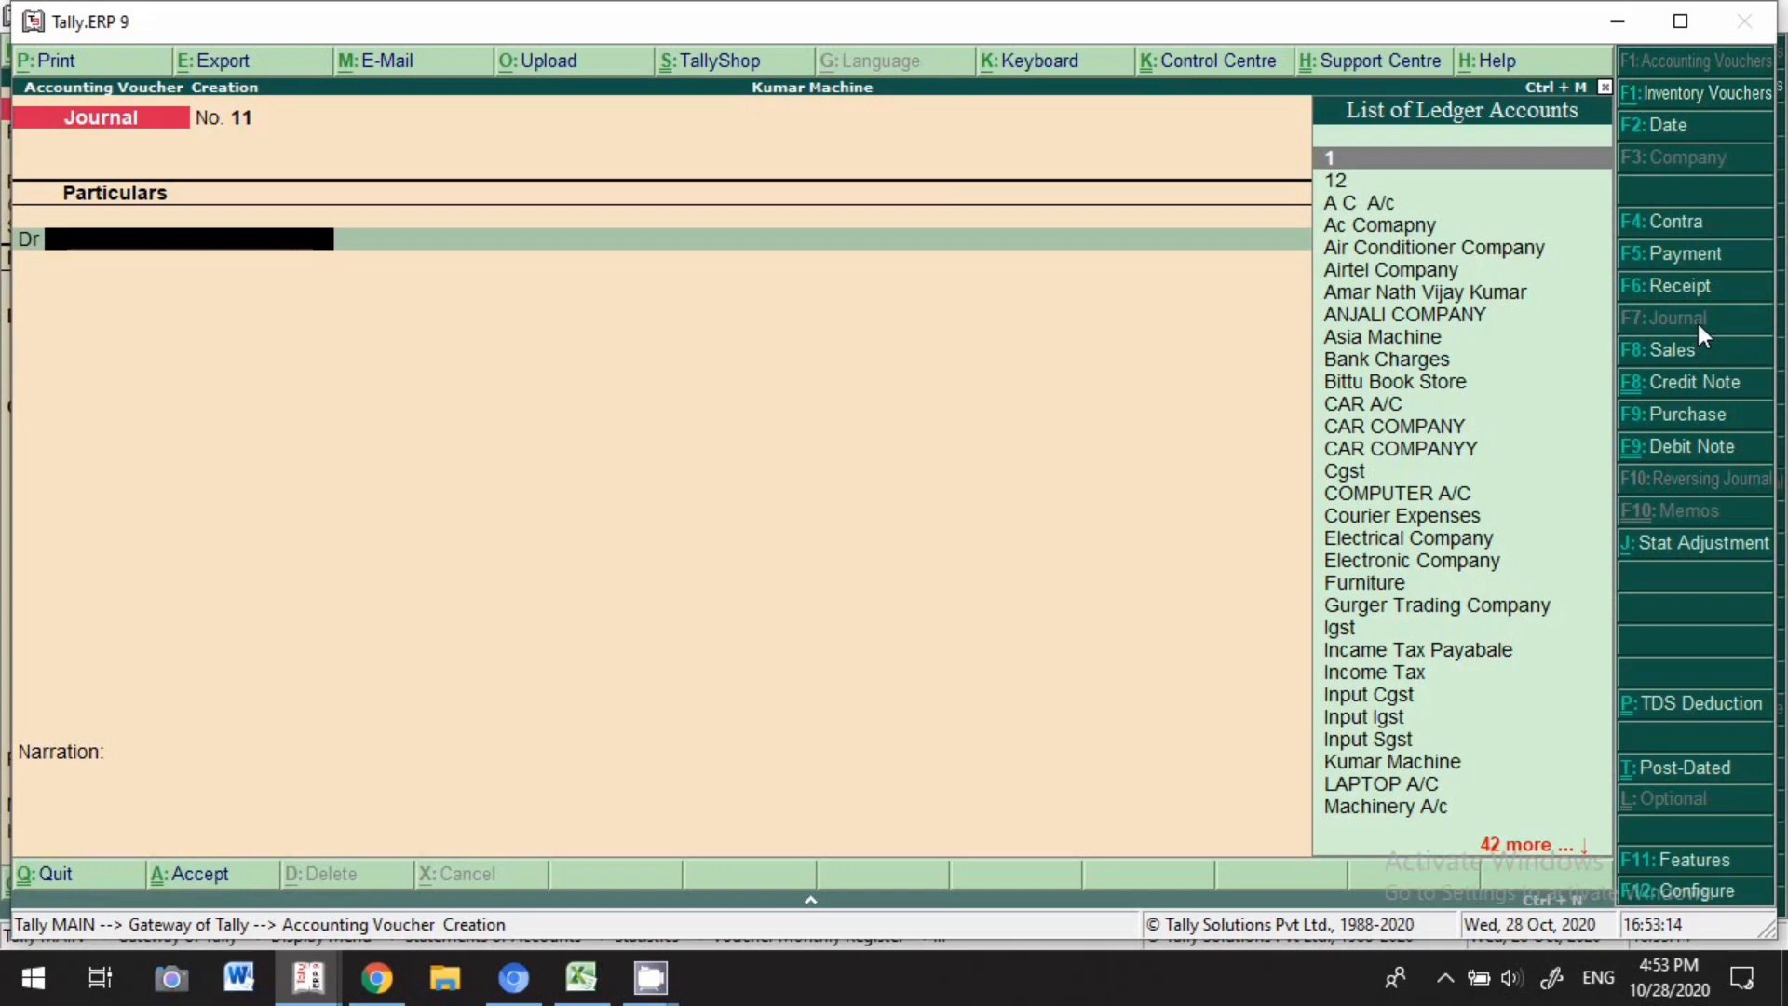
key("F2")
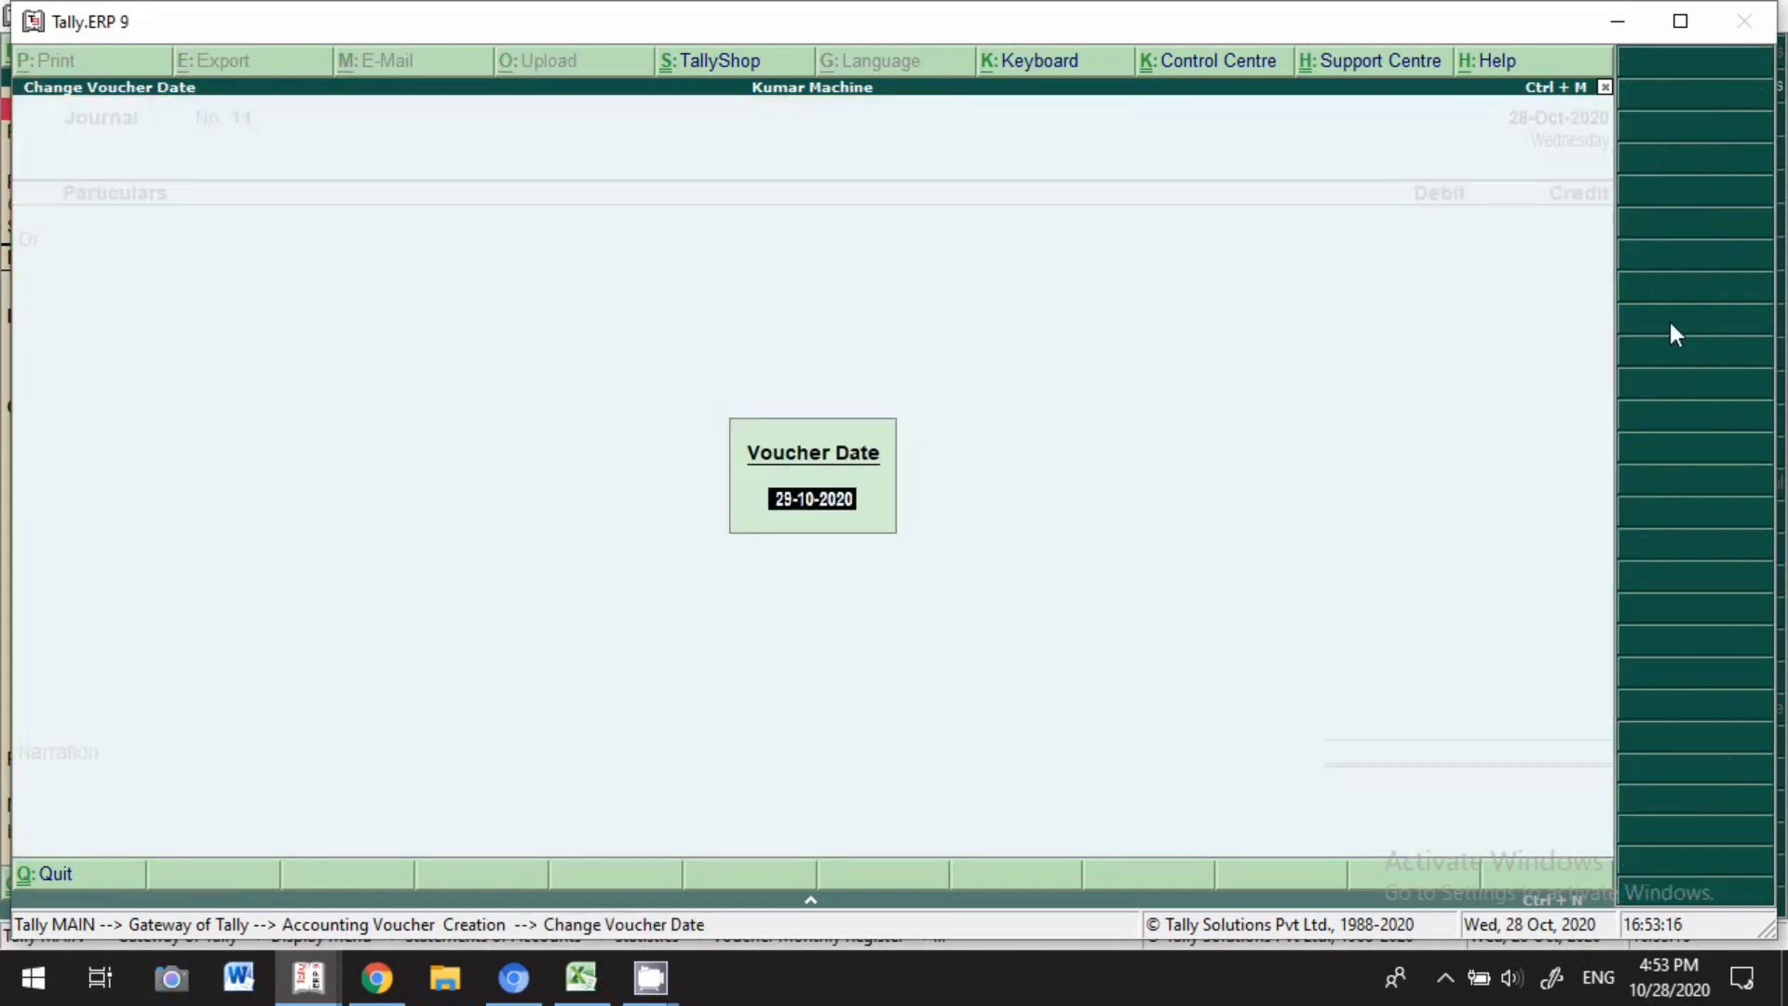
type("28.10")
key("Return")
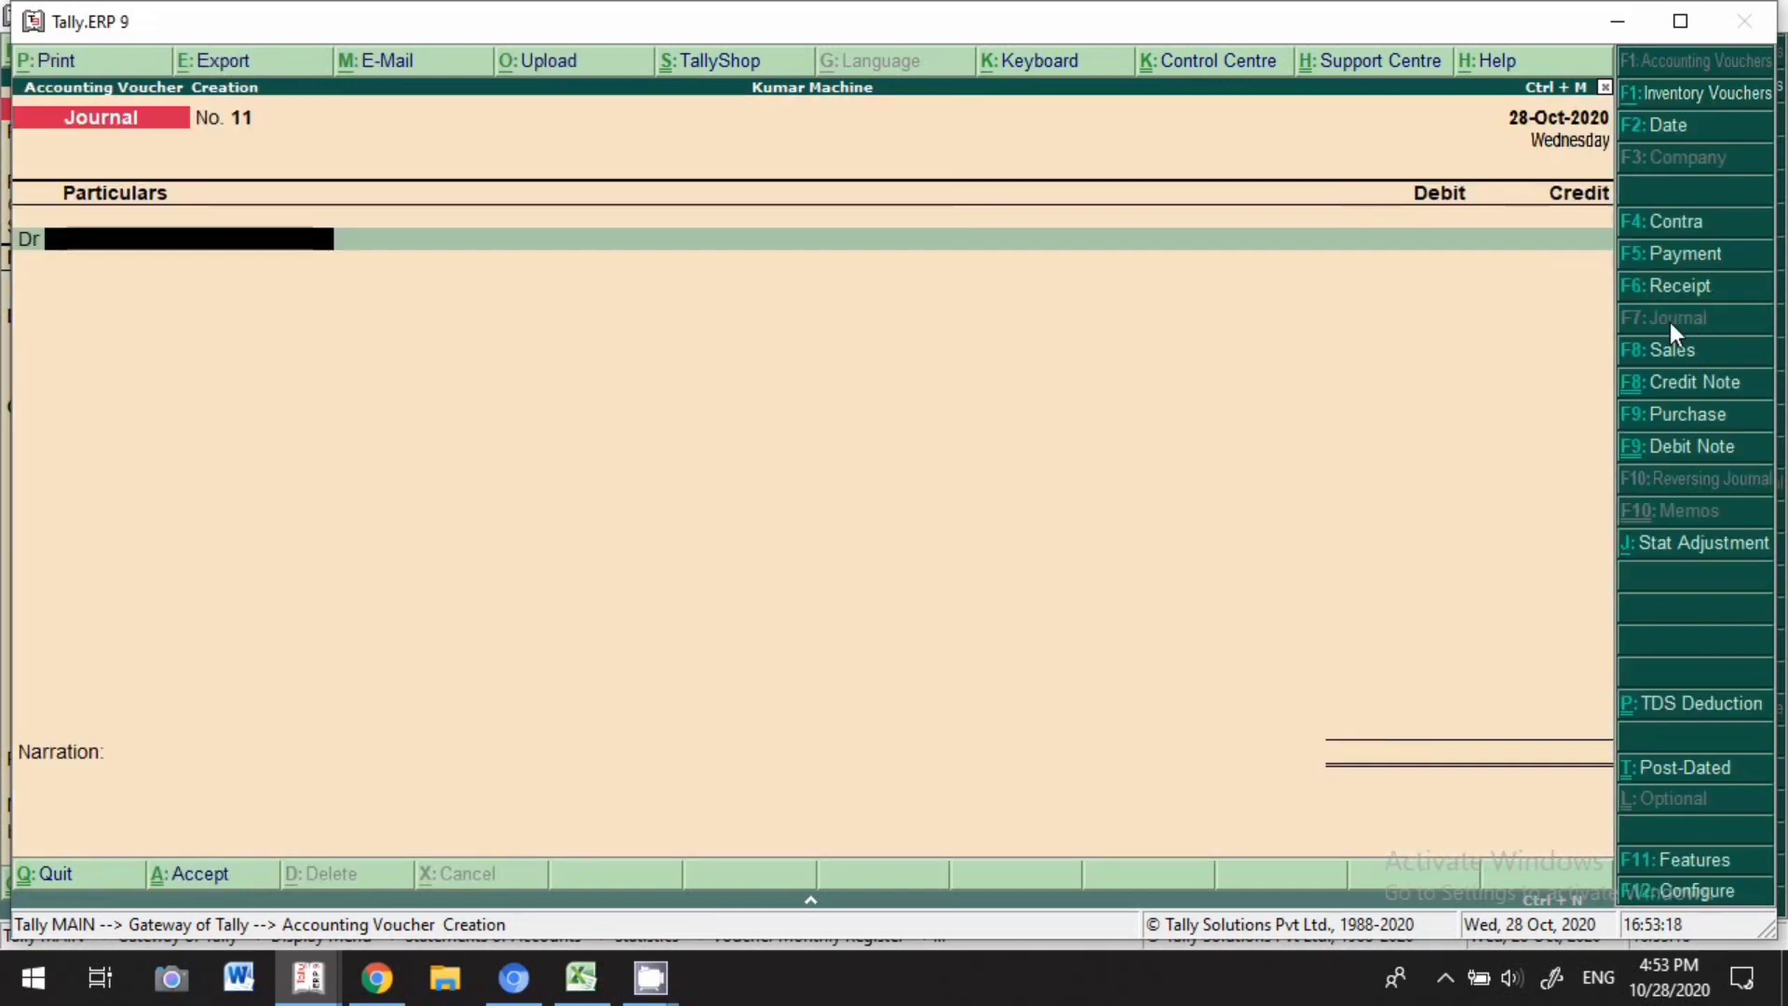
Debit LAPTOP A/C with 72,000 as the first line of the journal voucher.
type("Lap")
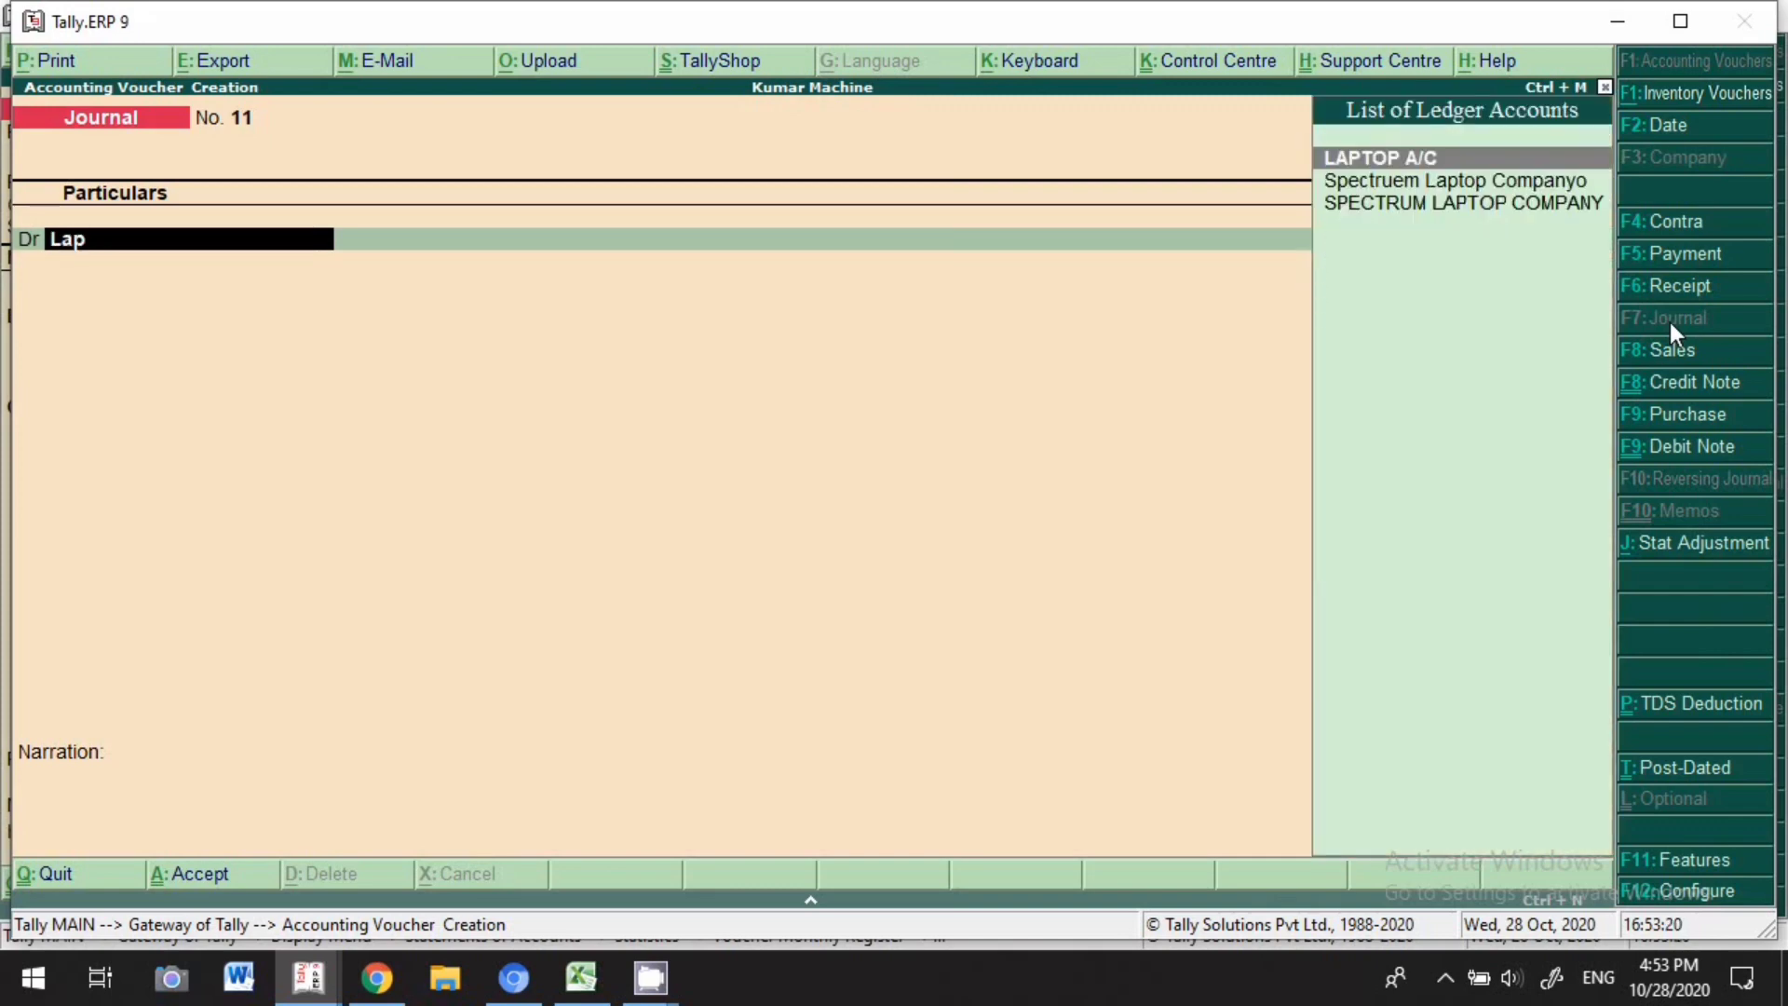
key("Return")
type("72")
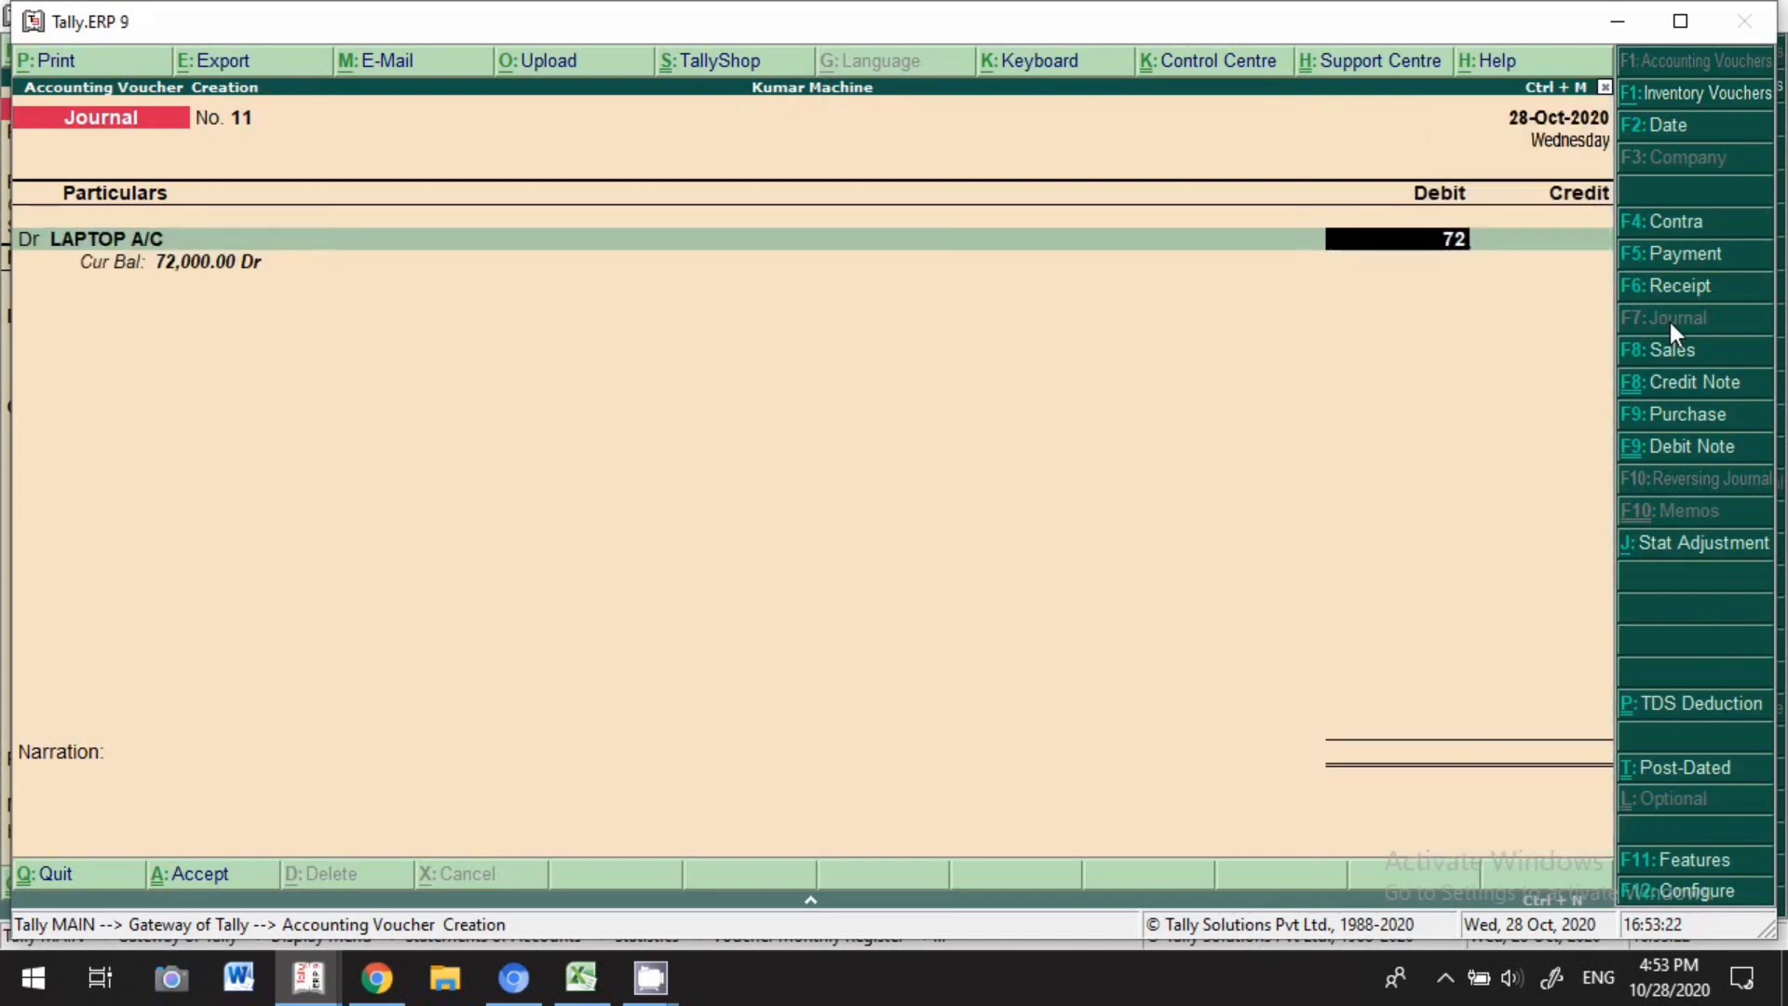
type(",00000")
key("Return")
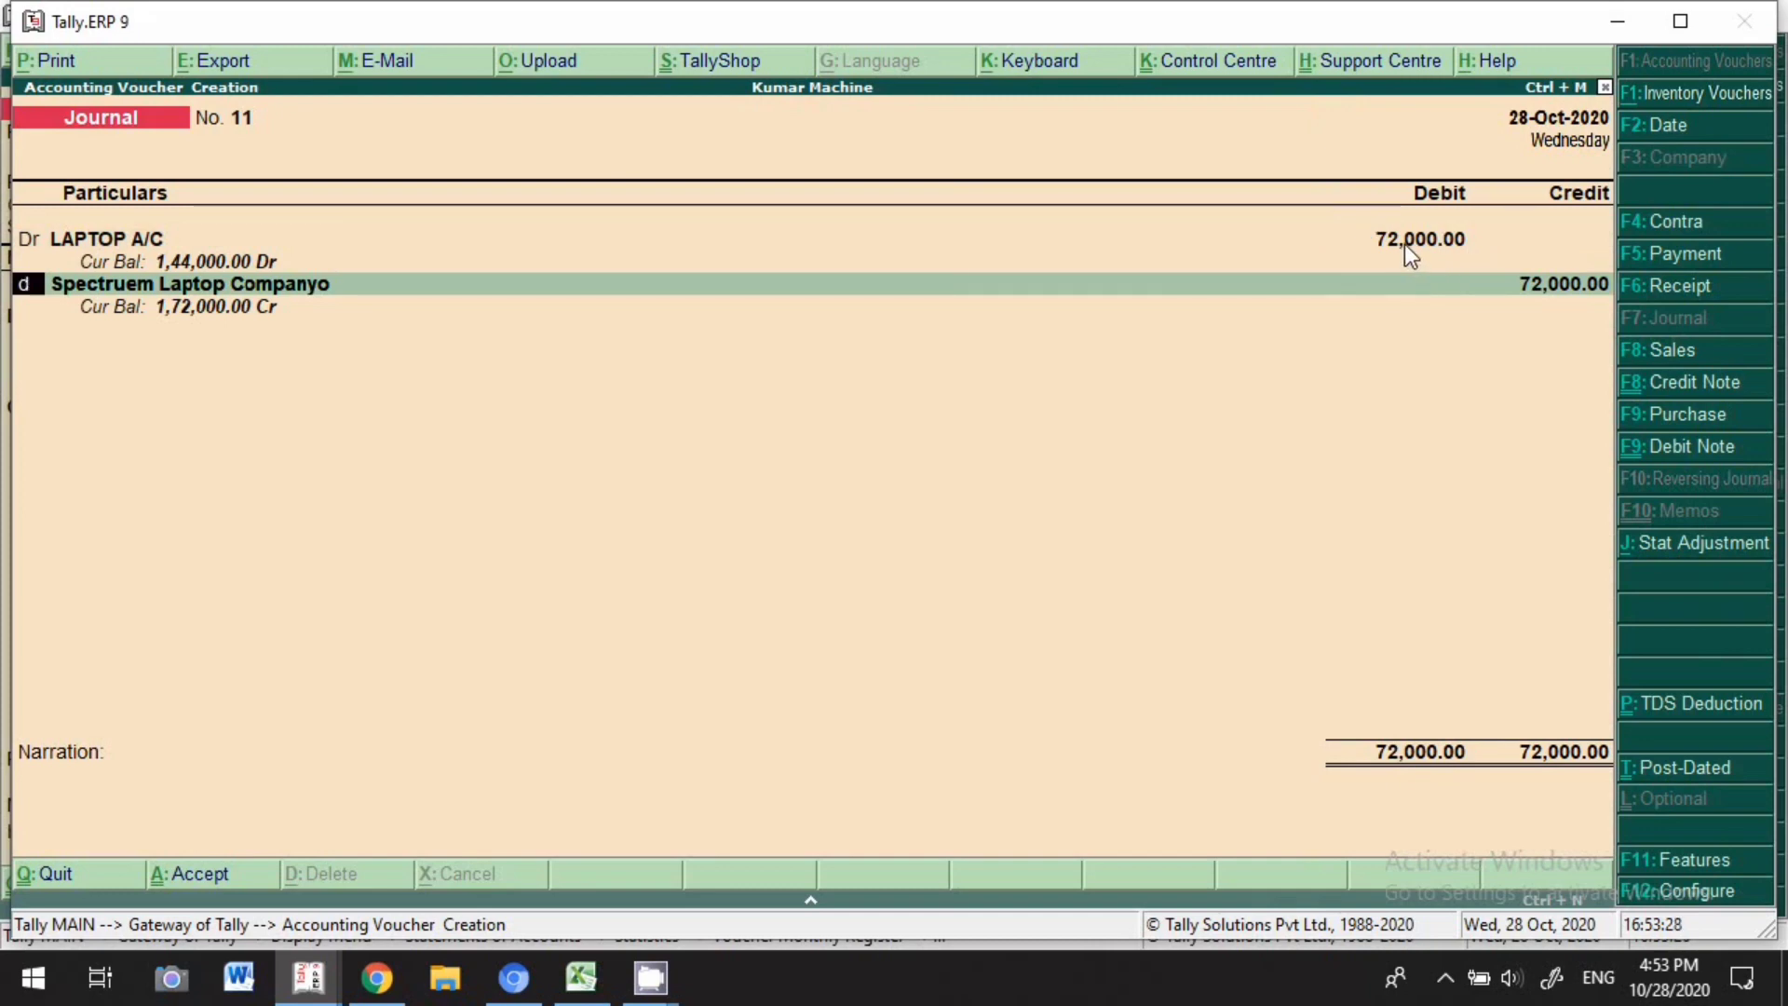
Change the journal's second line to a debit of Input Igst for 28,000.
key("d")
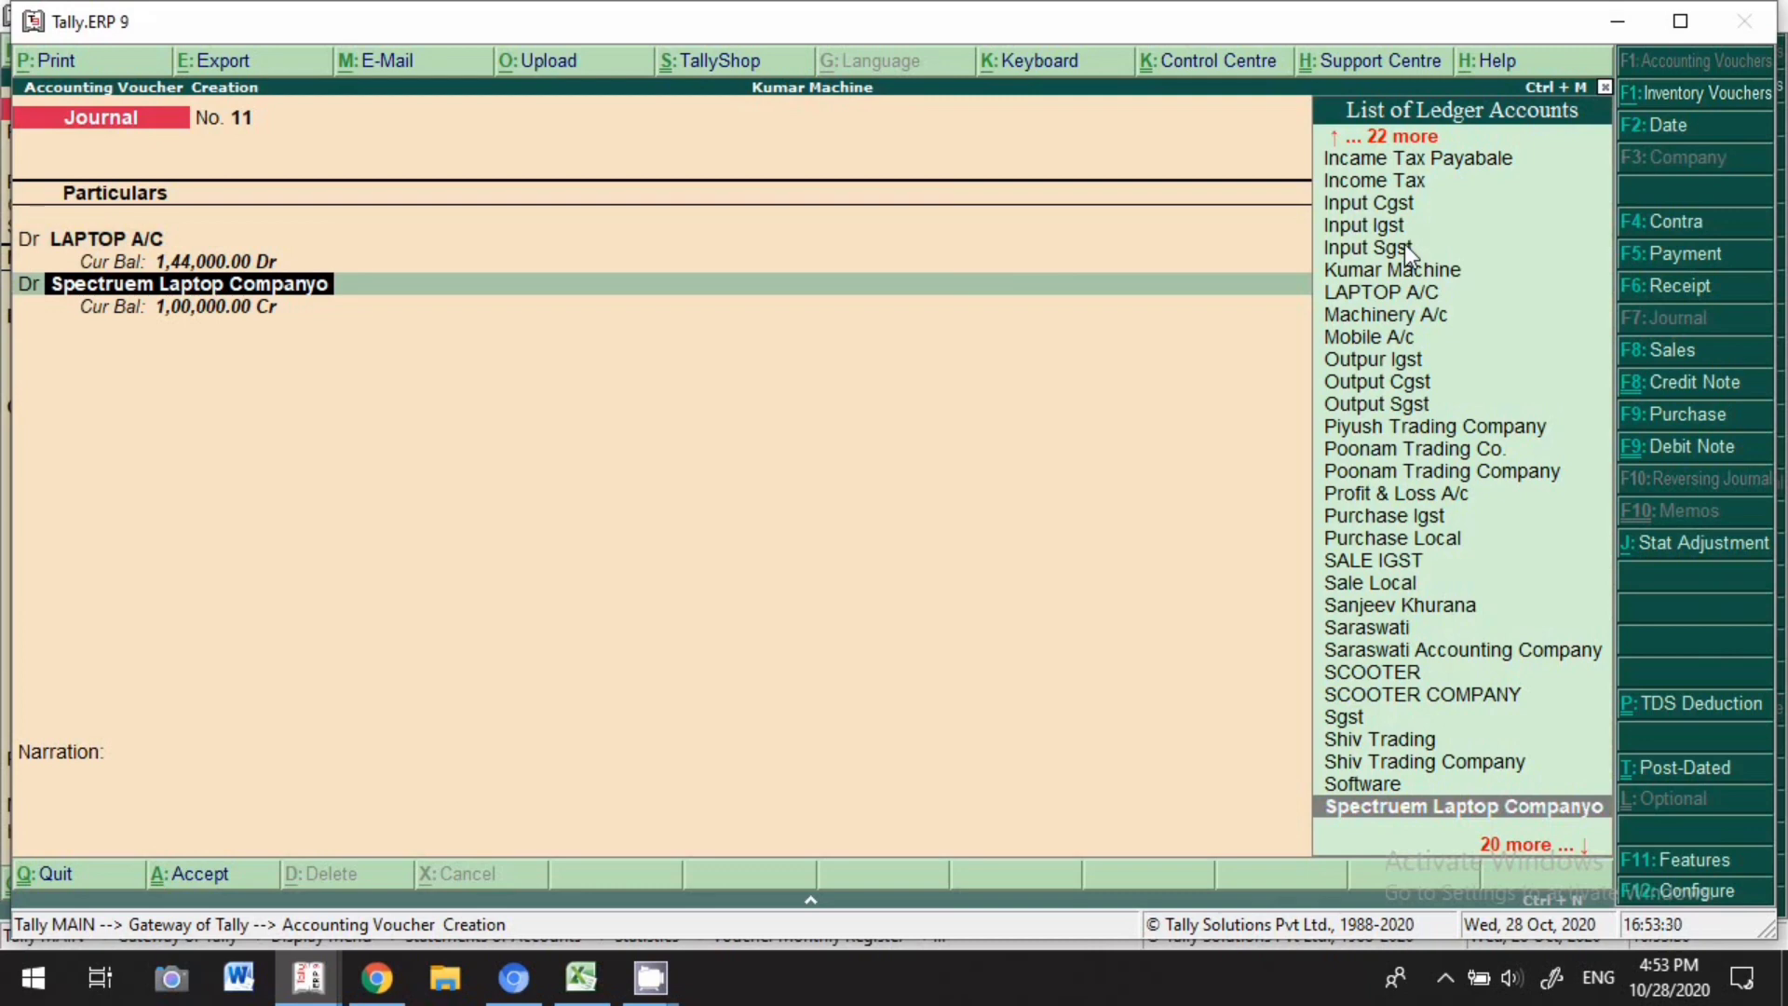
type("Igs")
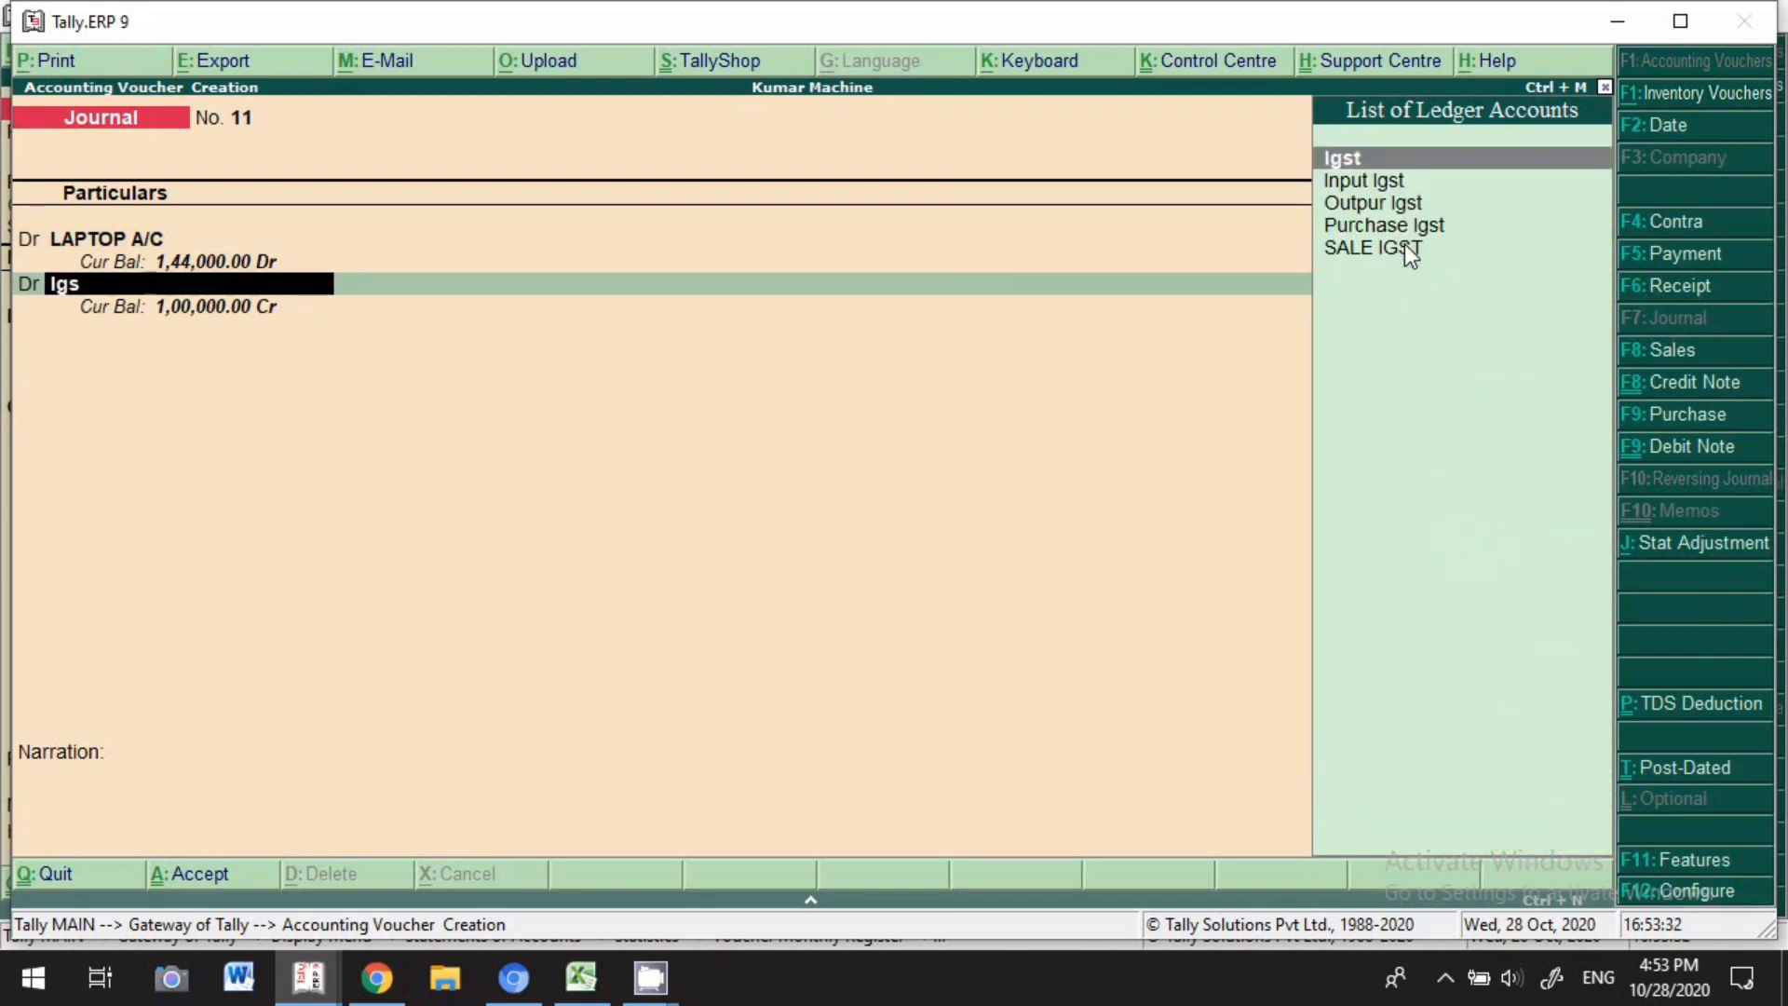
key("Return")
type("2")
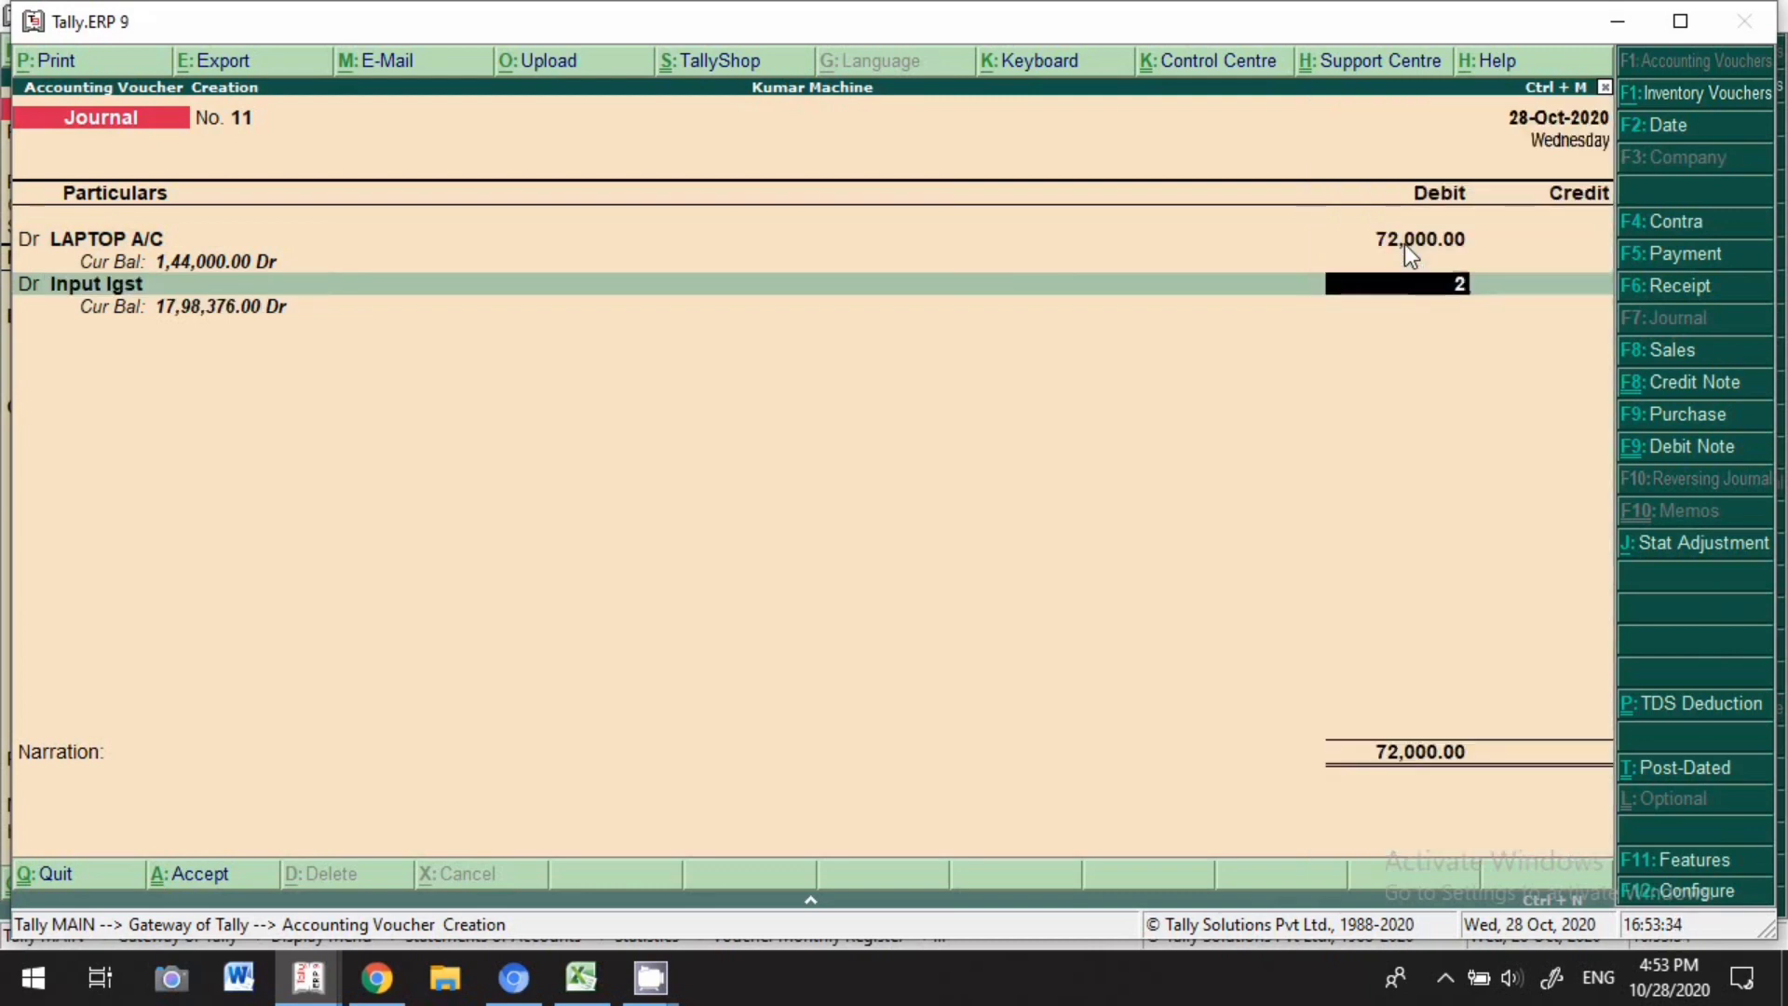
type("8,00")
key("Return")
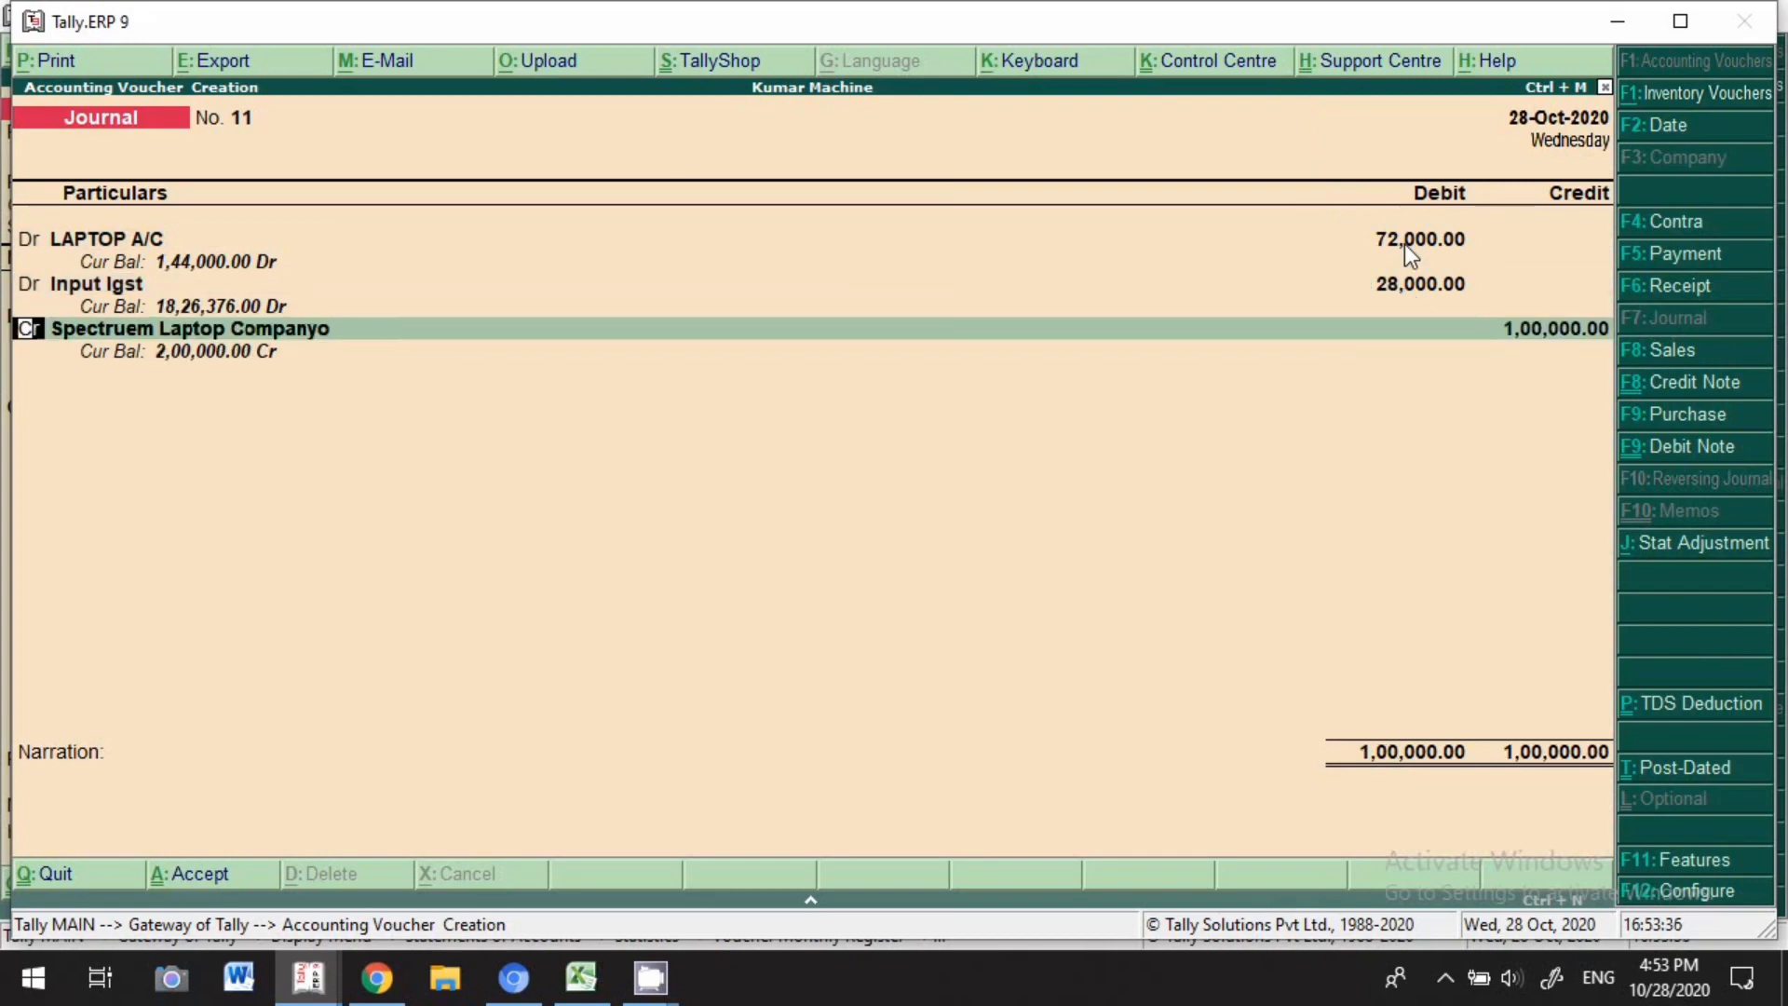
Credit Spectruem Laptop Companyo with 1,00,000 as New Ref 11, save the journal voucher and leave voucher entry.
key("Return")
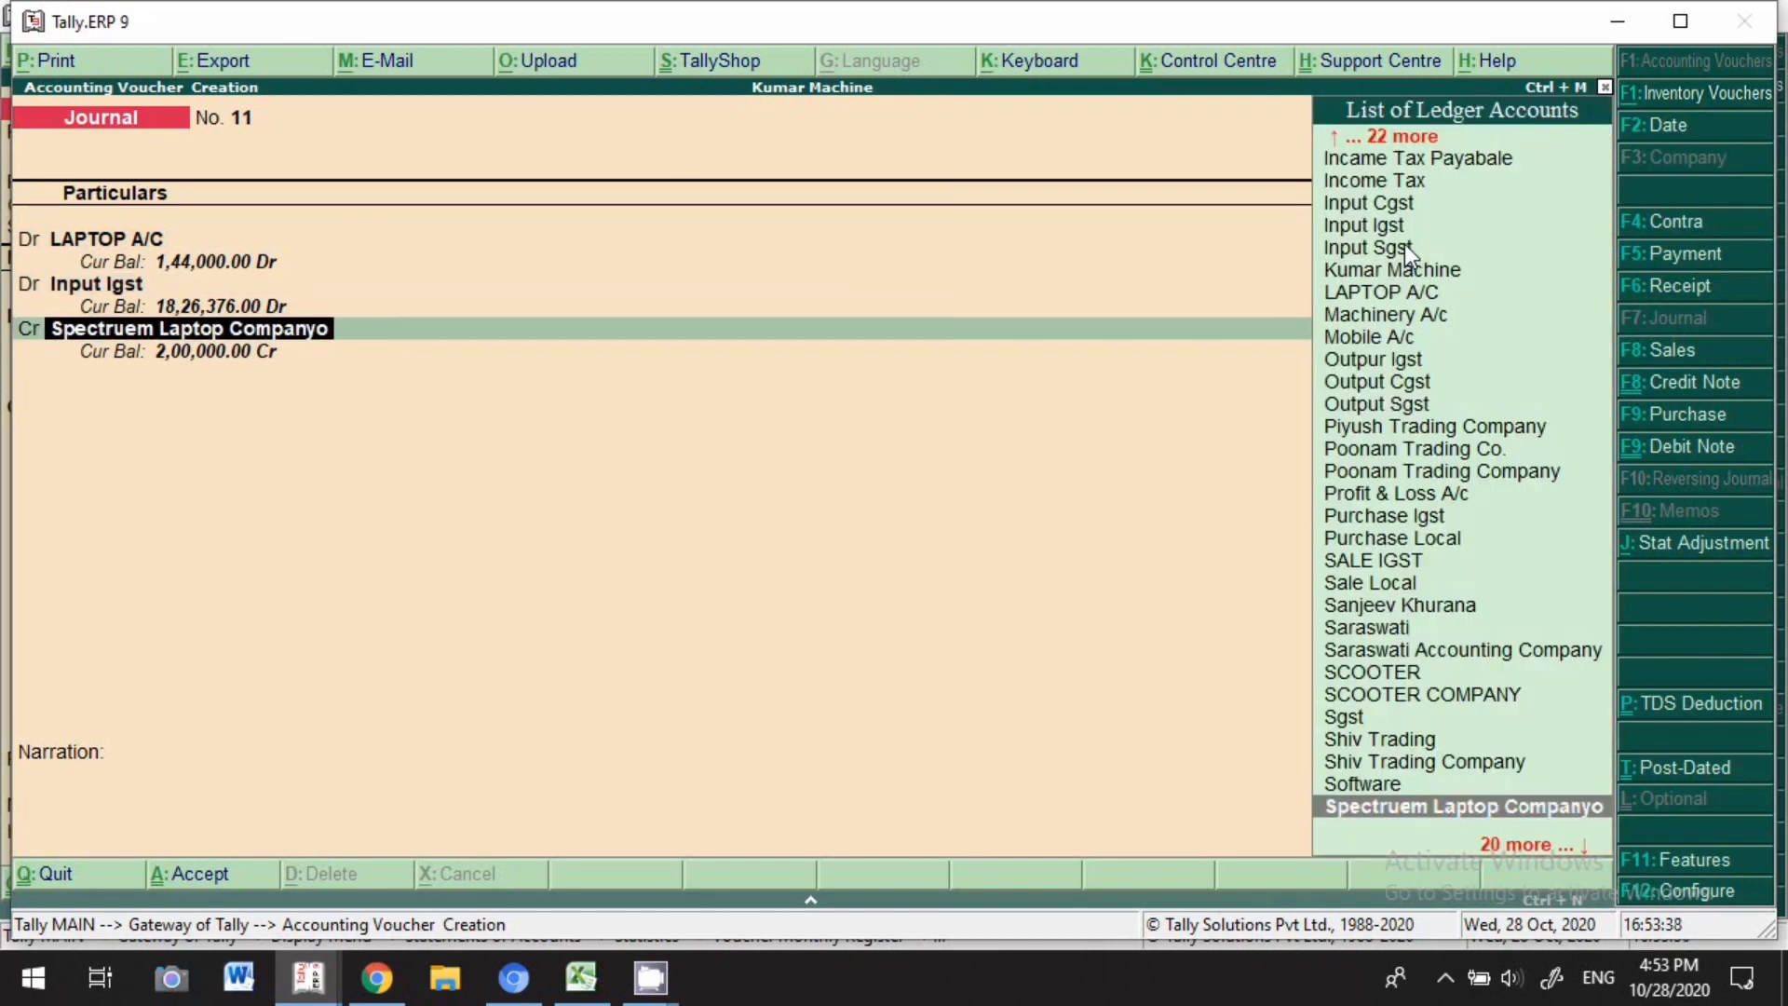
key("Return")
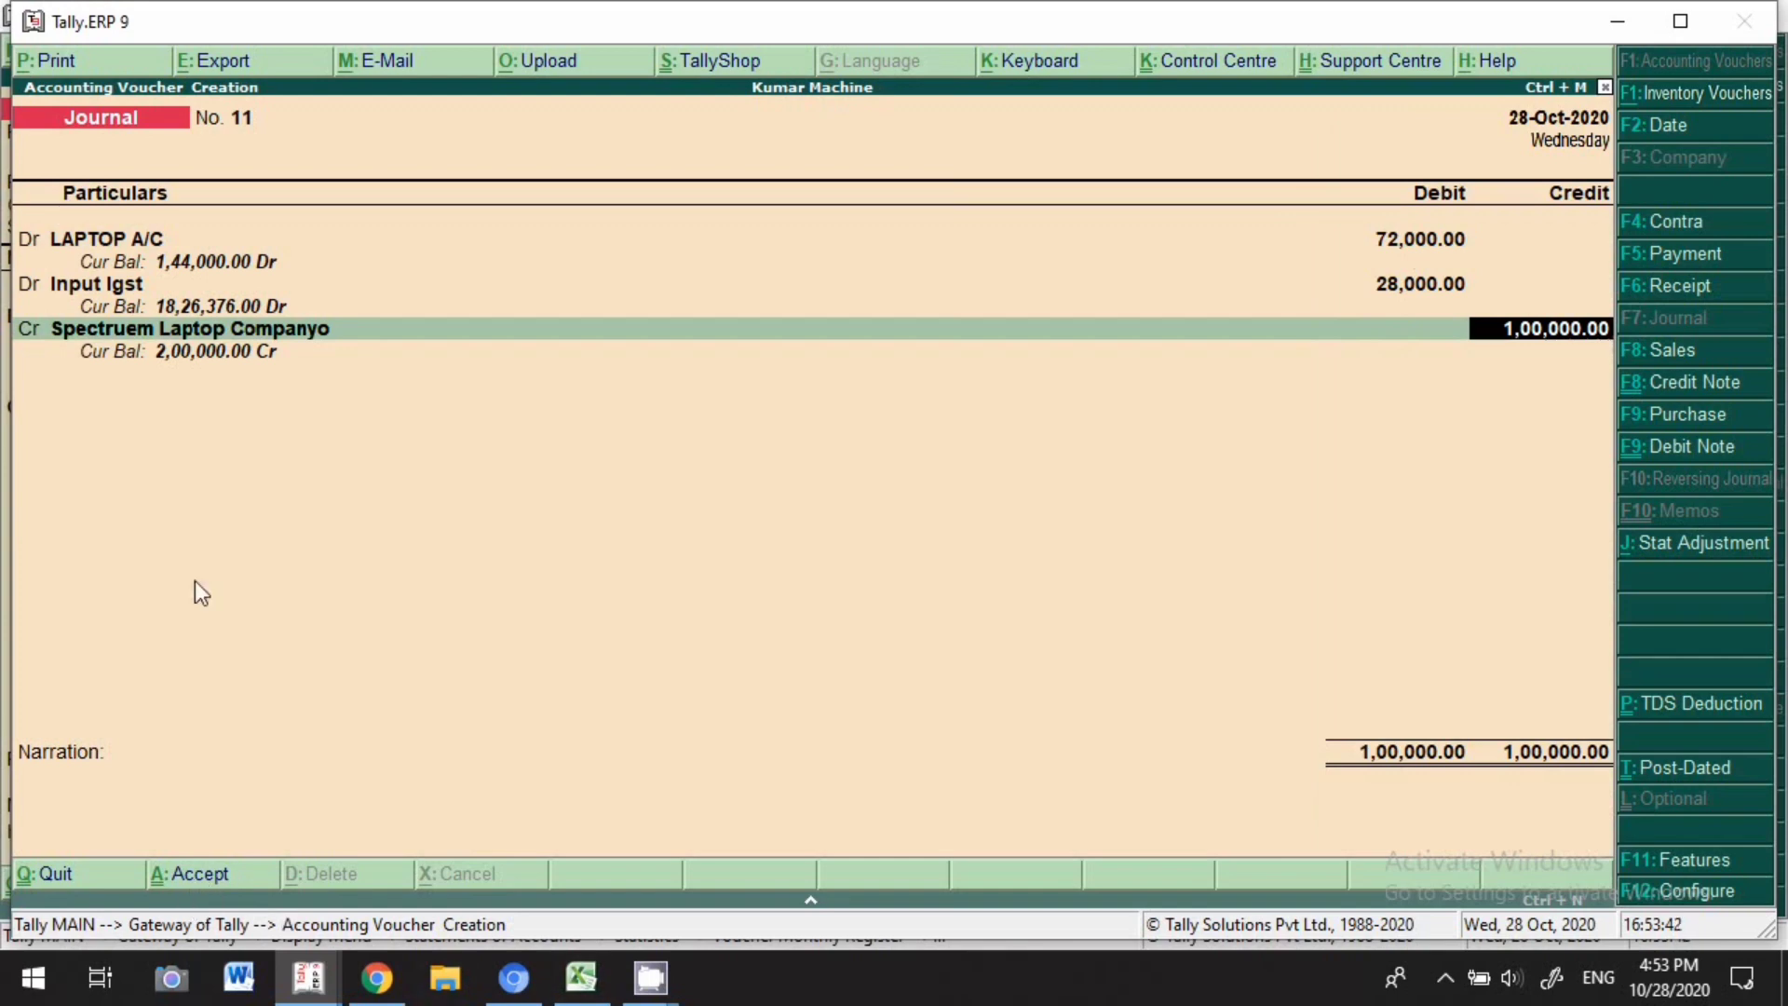
left_click(193, 880)
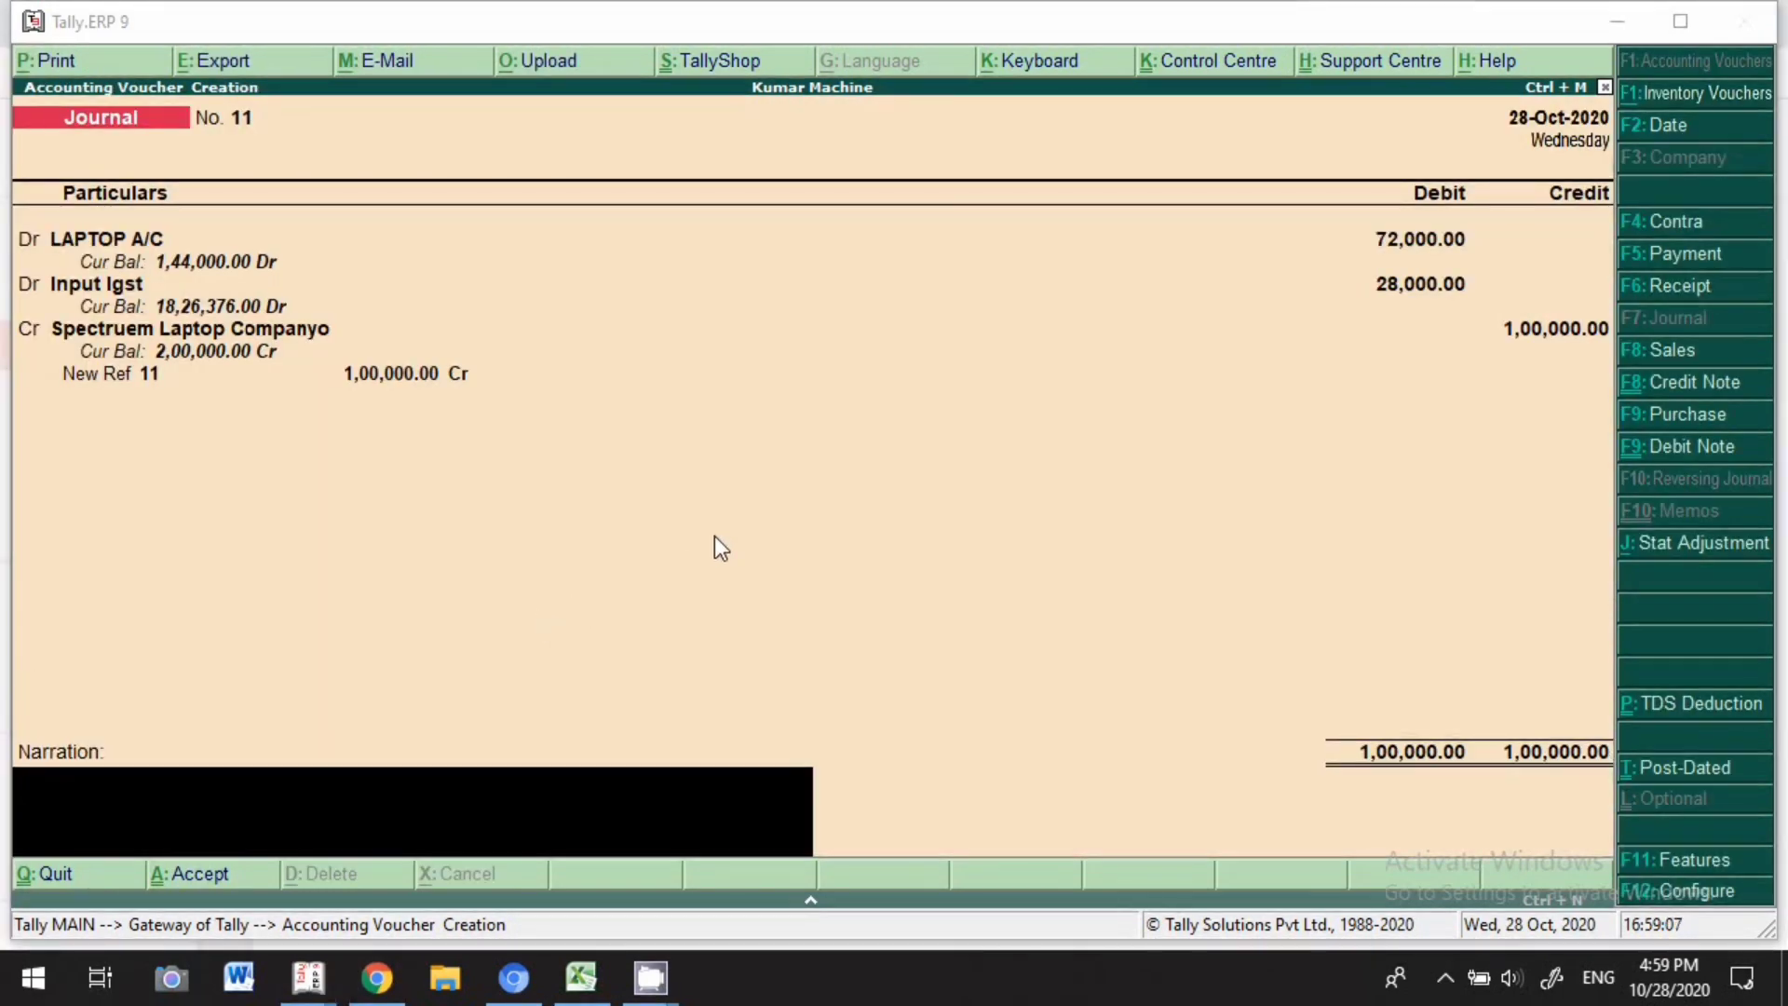
left_click(715, 536)
key("Return")
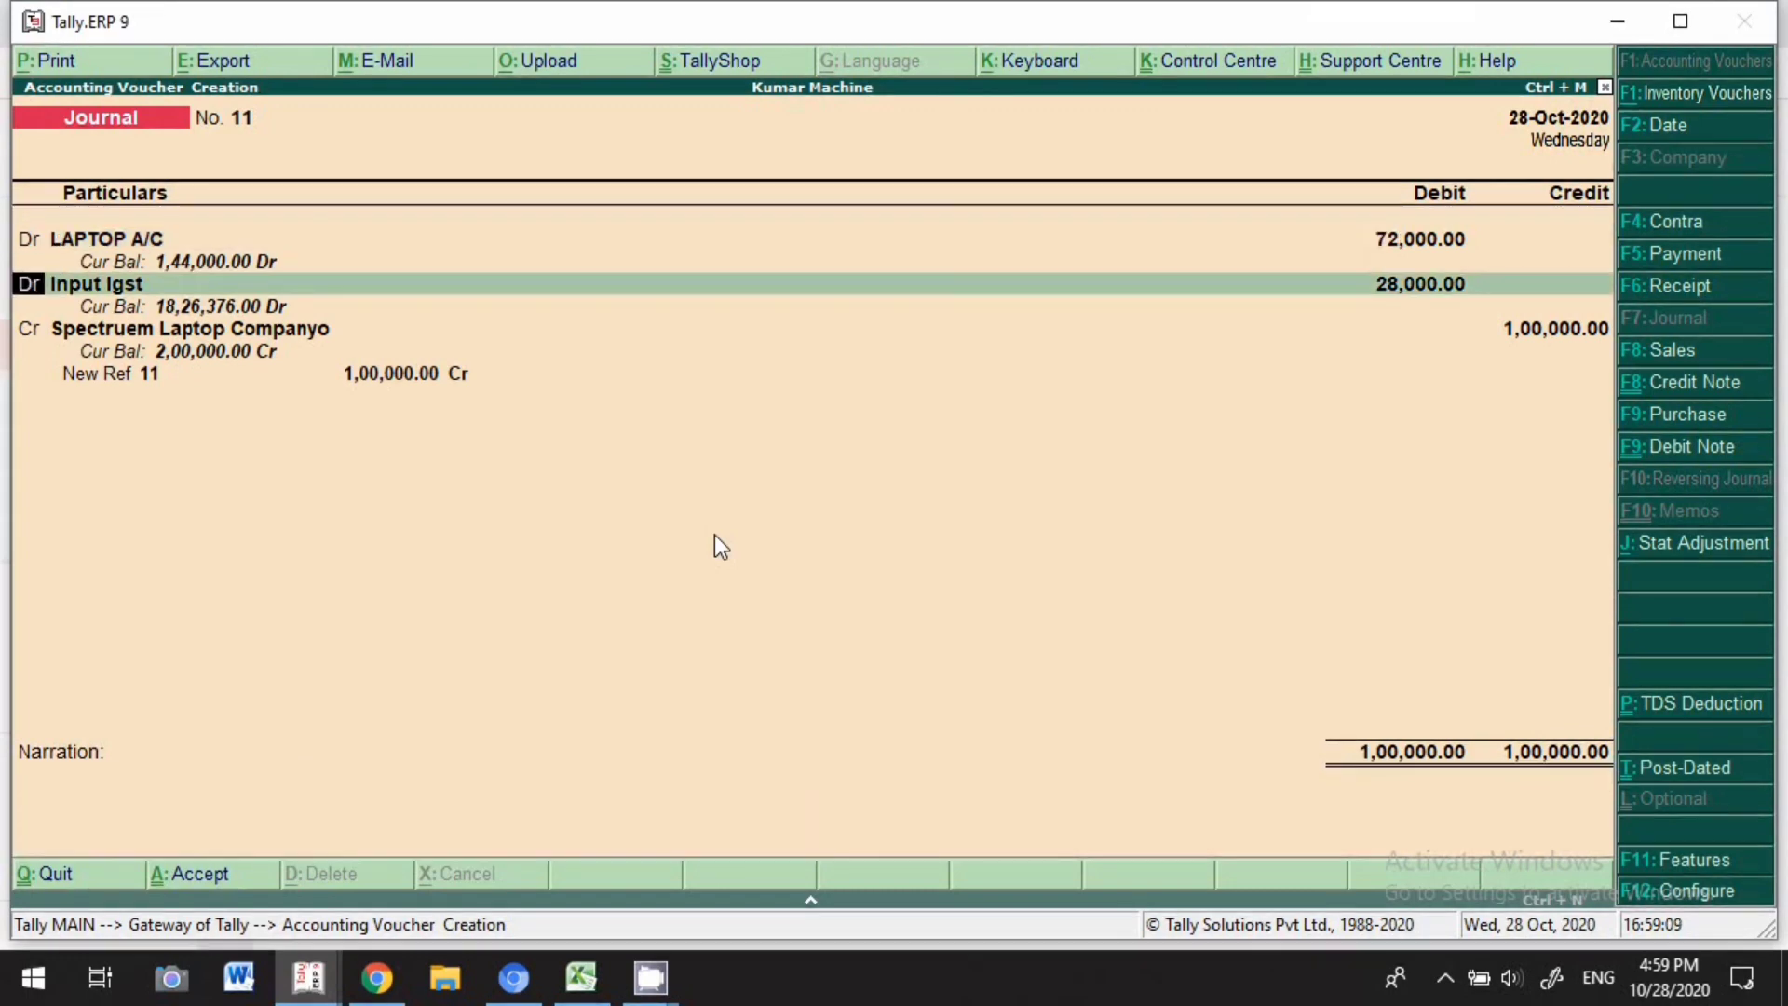
left_click(207, 877)
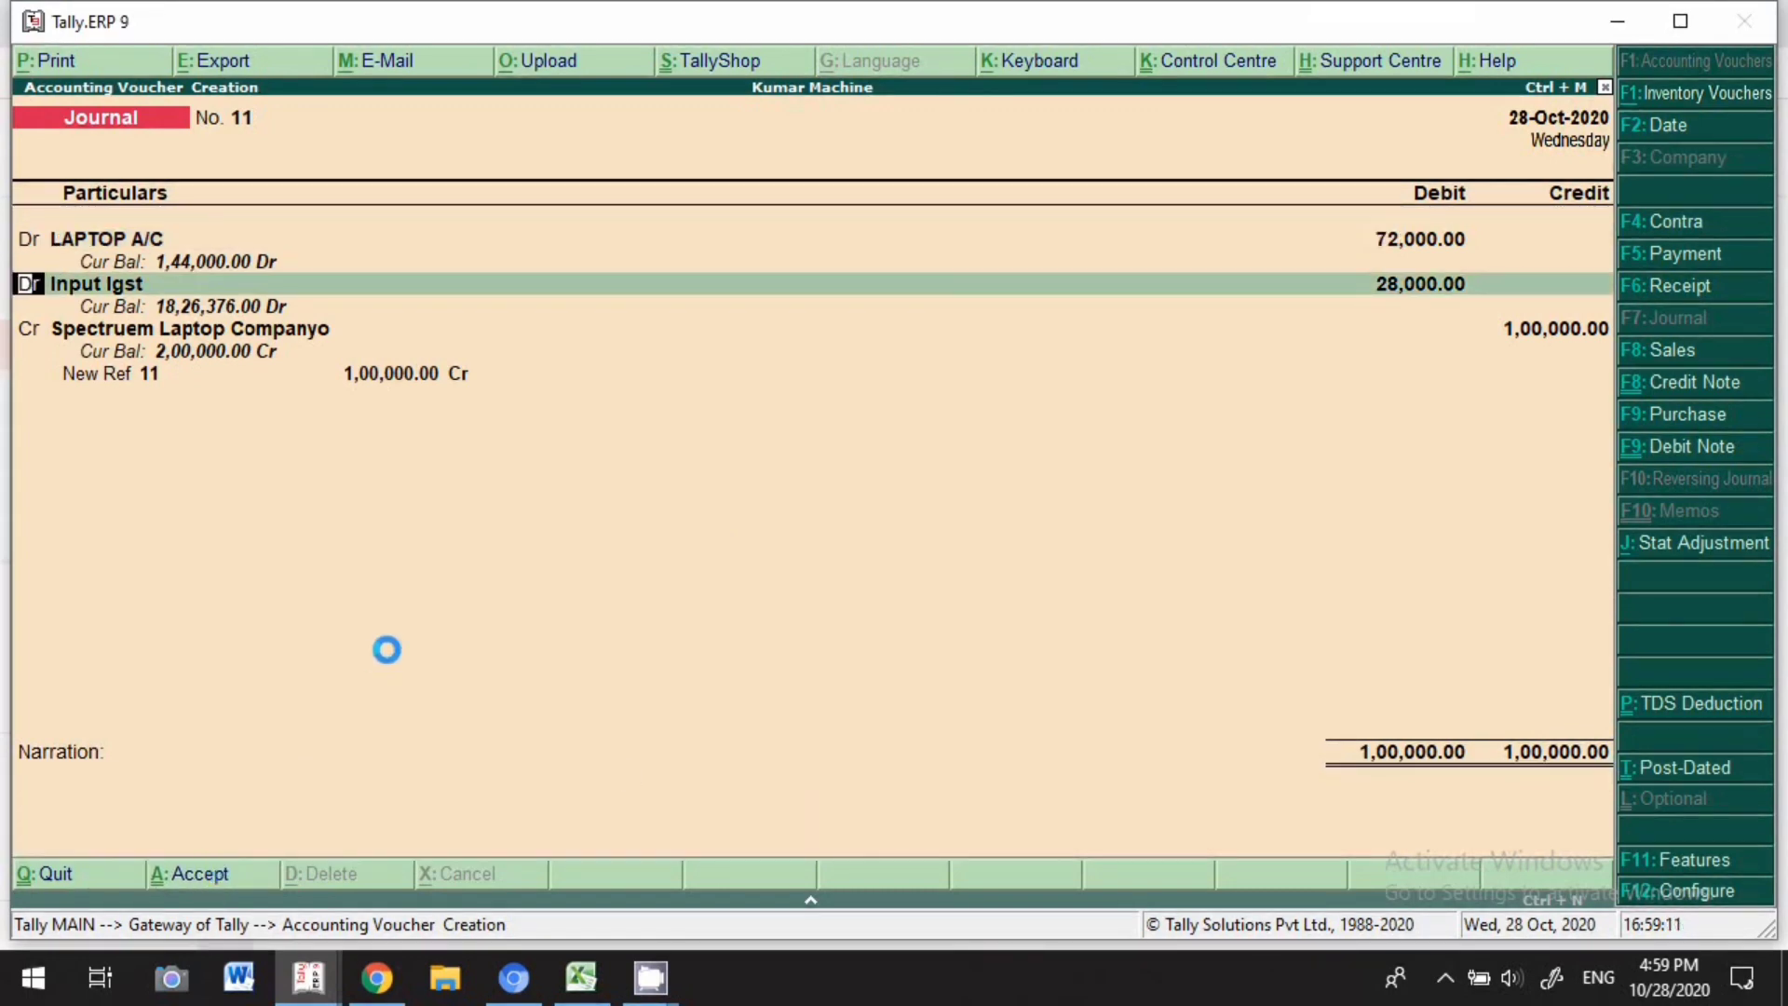
key("Escape")
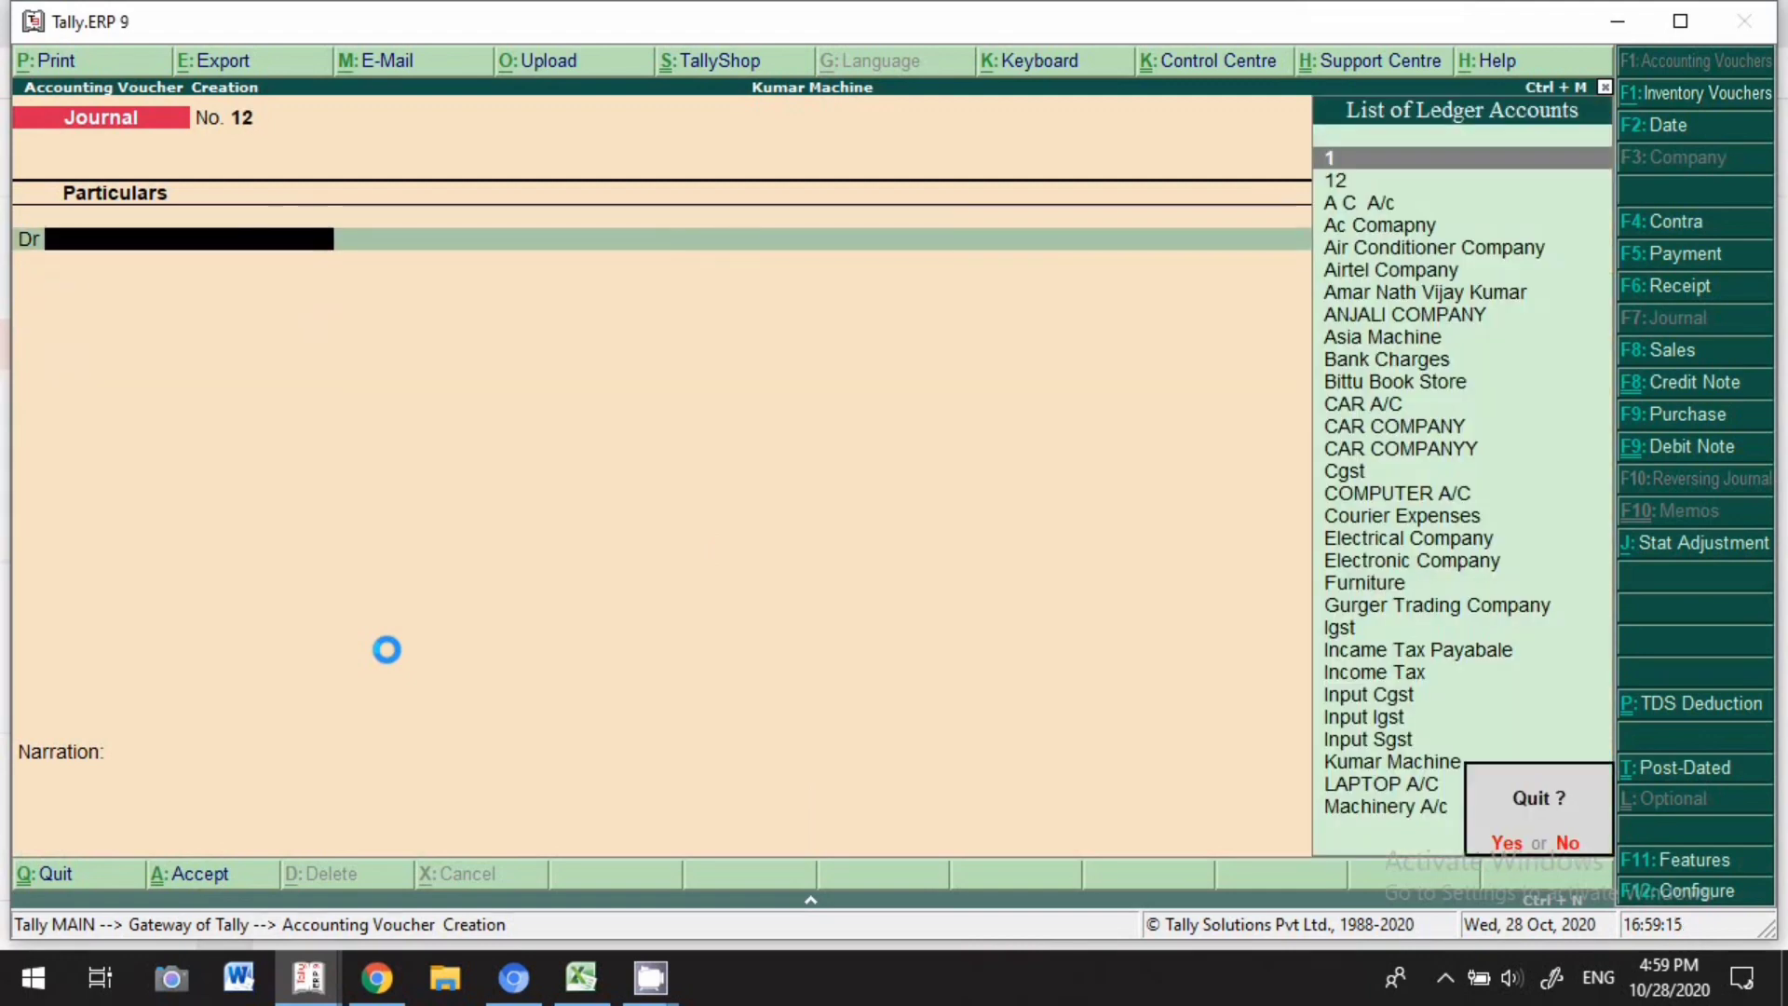
key("Return")
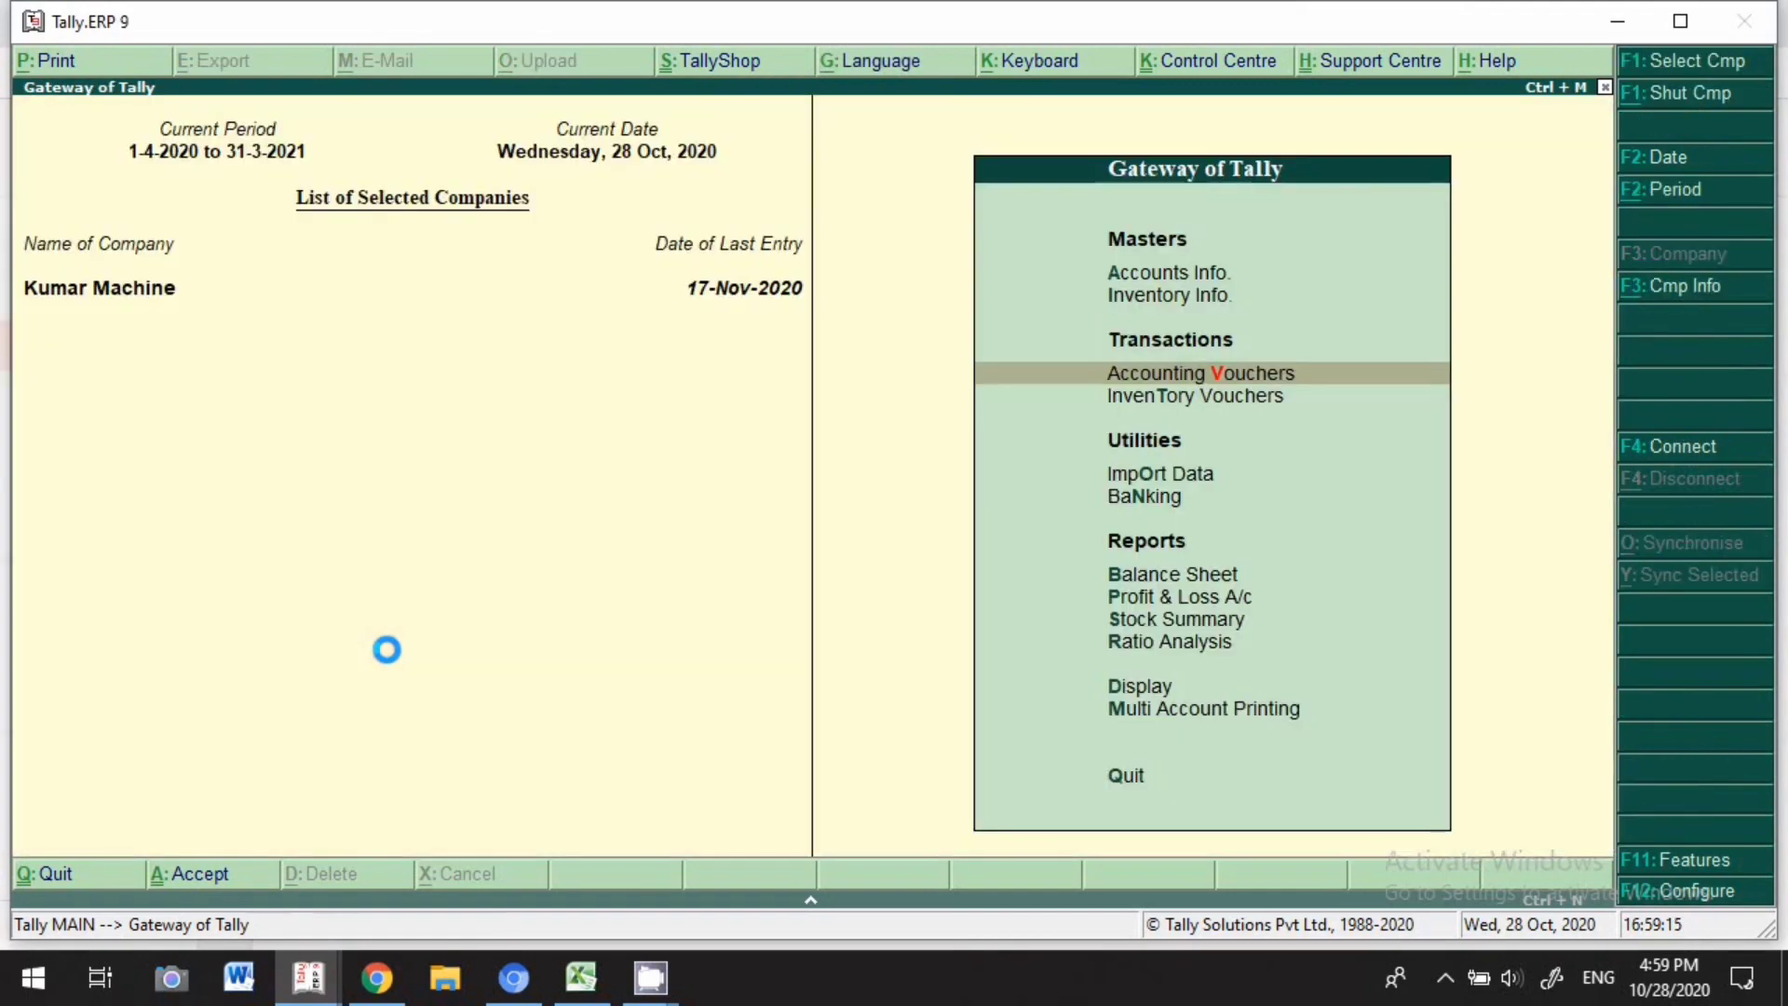
View the Balance Sheet in detailed form to check the ledgers under Fixed Assets.
key("b")
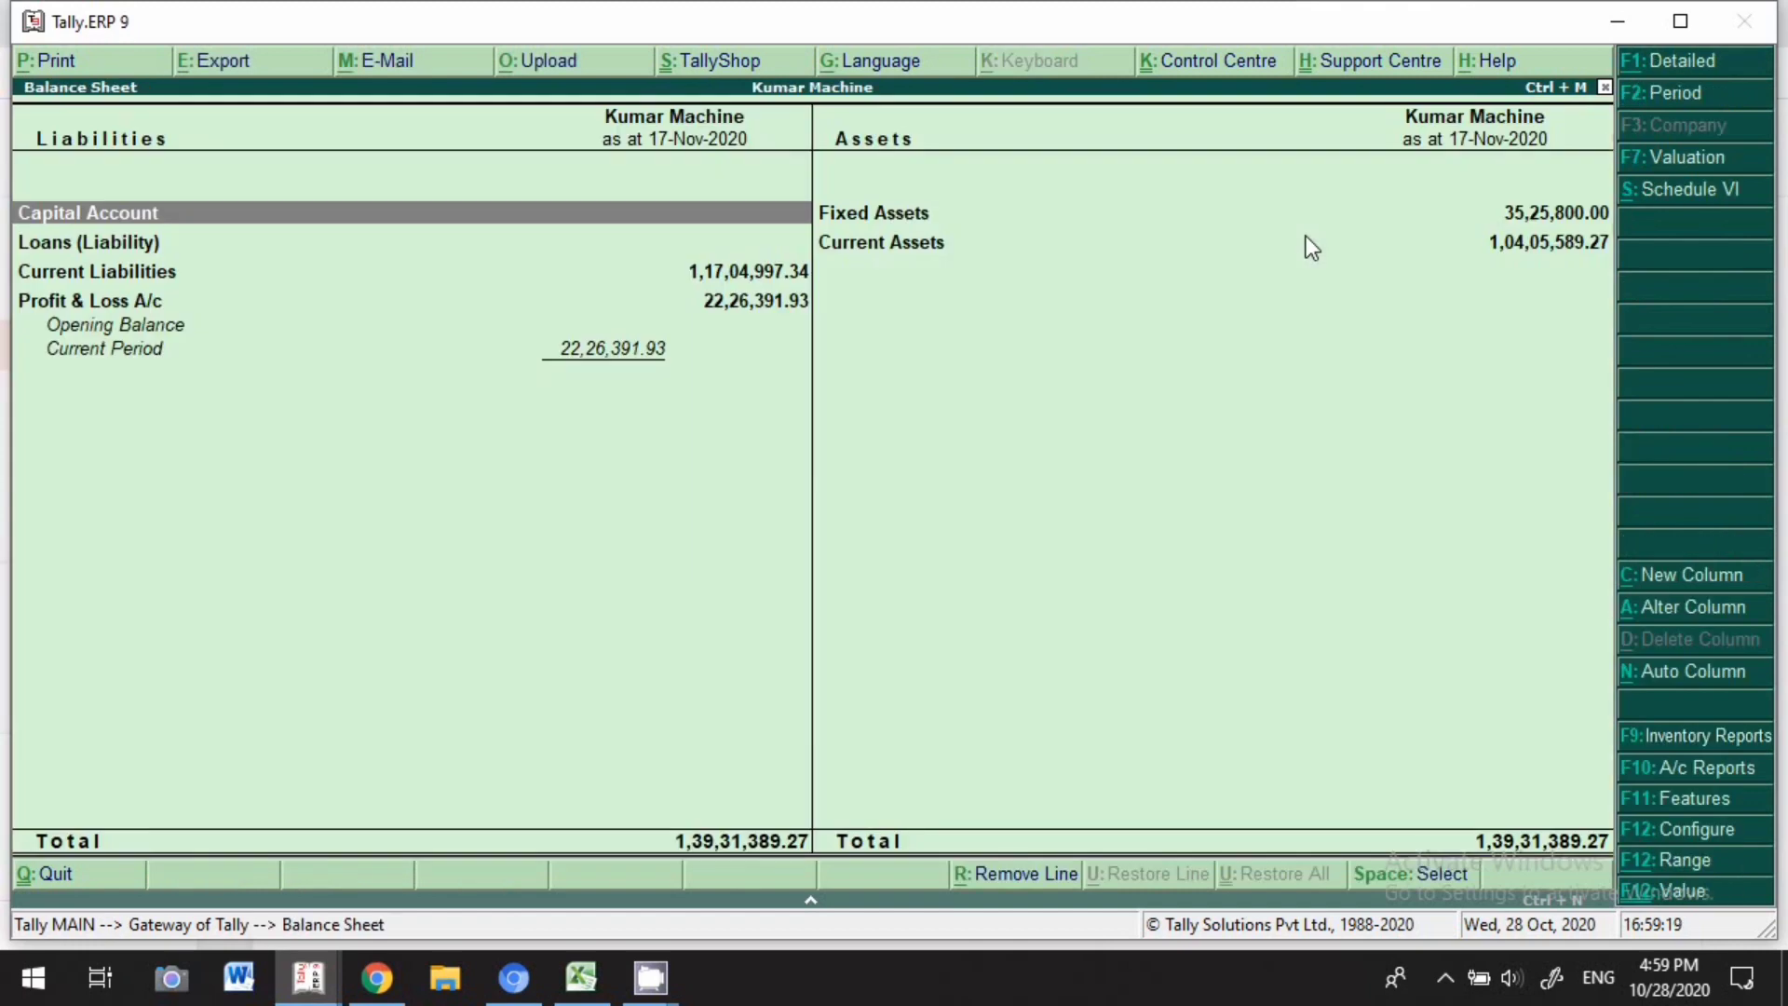
left_click(895, 226)
left_click(1684, 70)
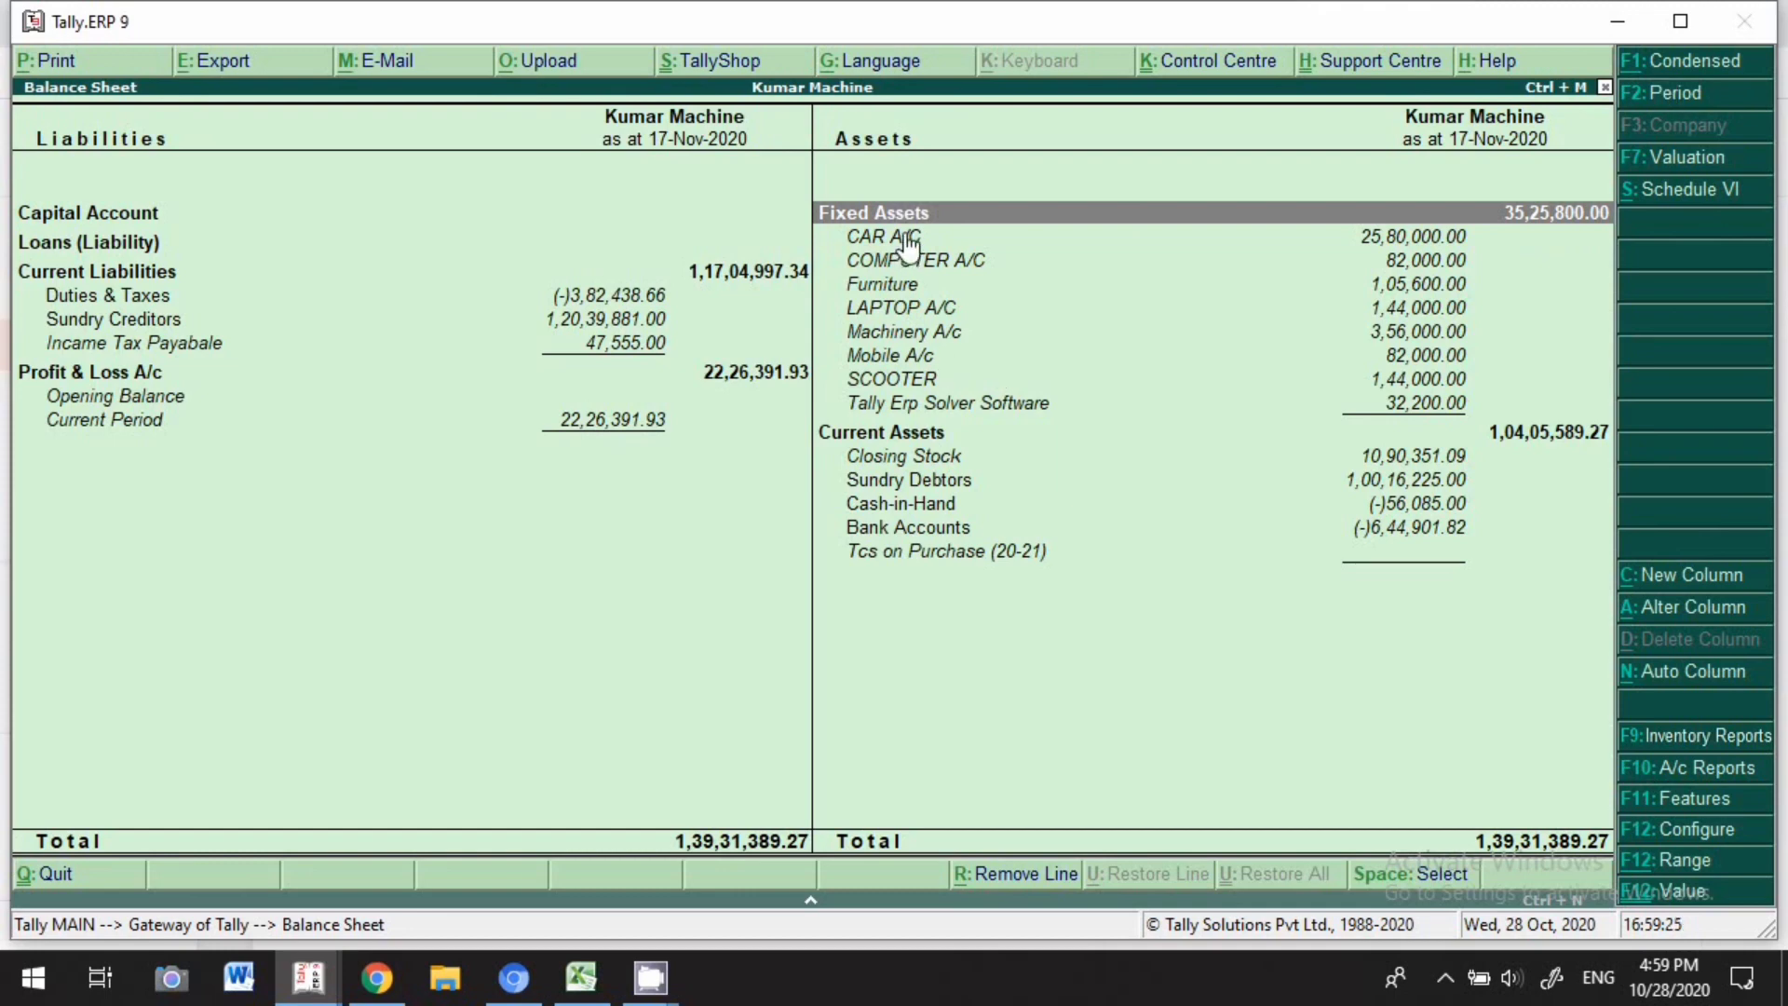
Drill into the October vouchers of LAPTOP A/C and compare the purchase and journal entries for the laptop.
left_click(866, 314)
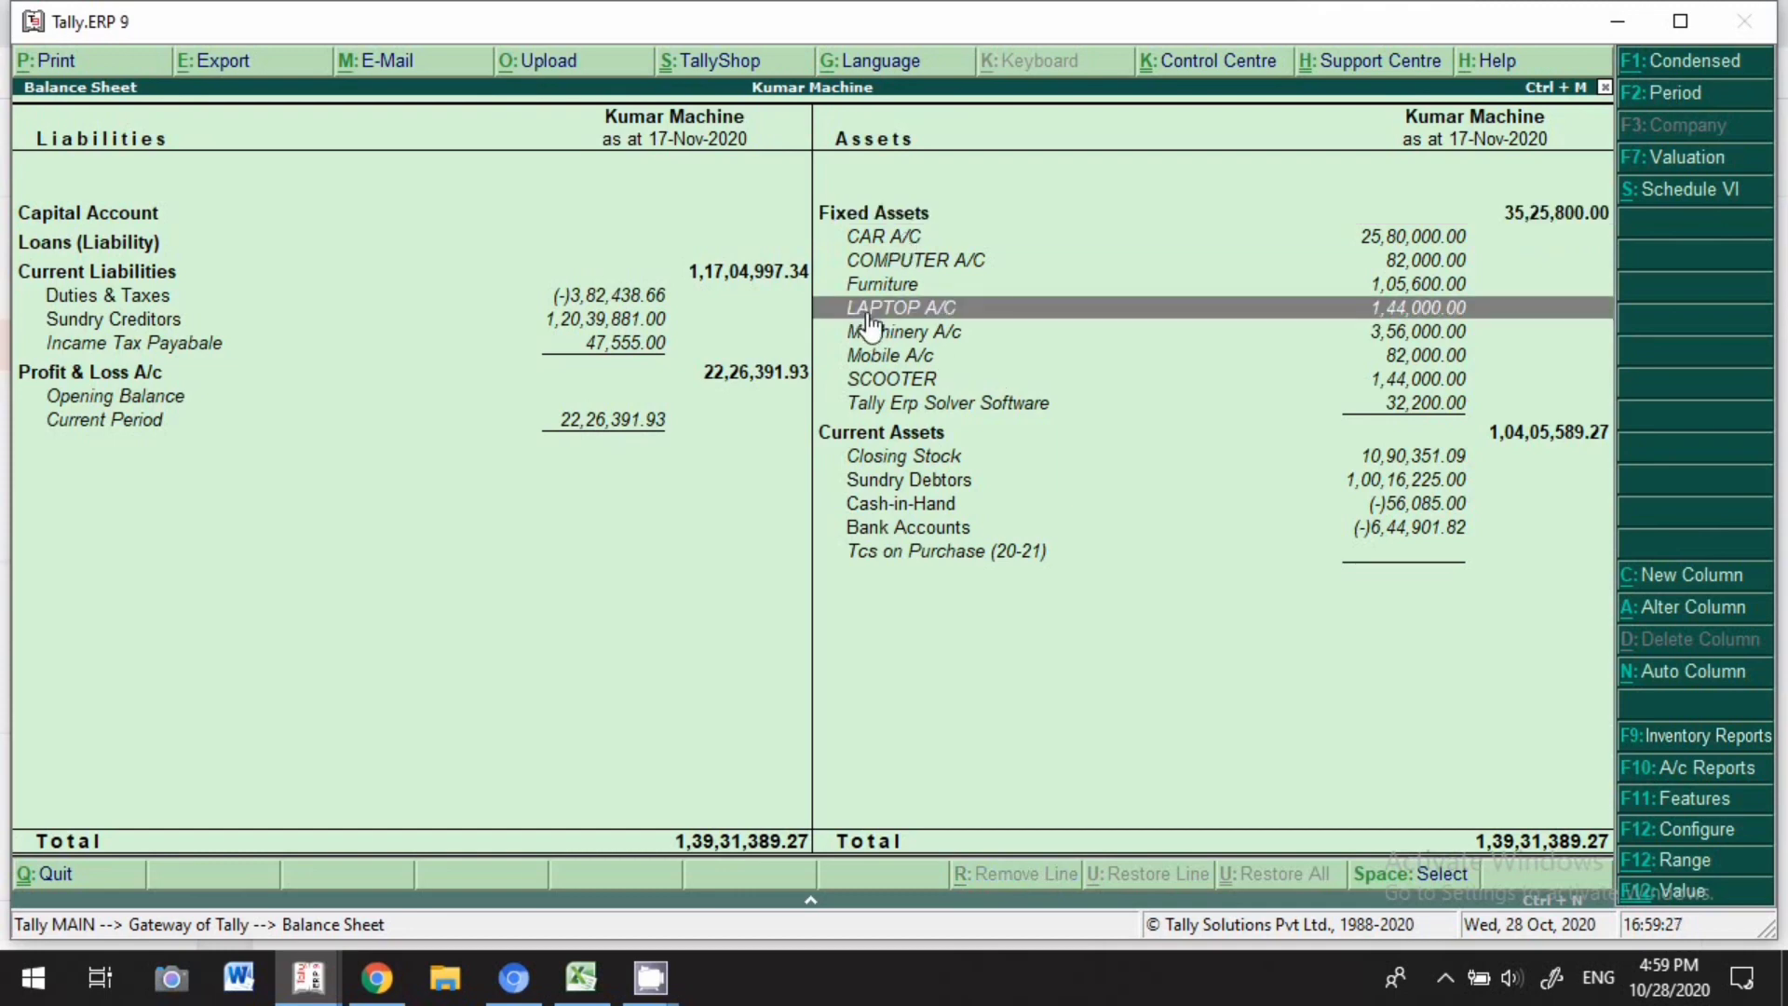
key("Return")
key("Up")
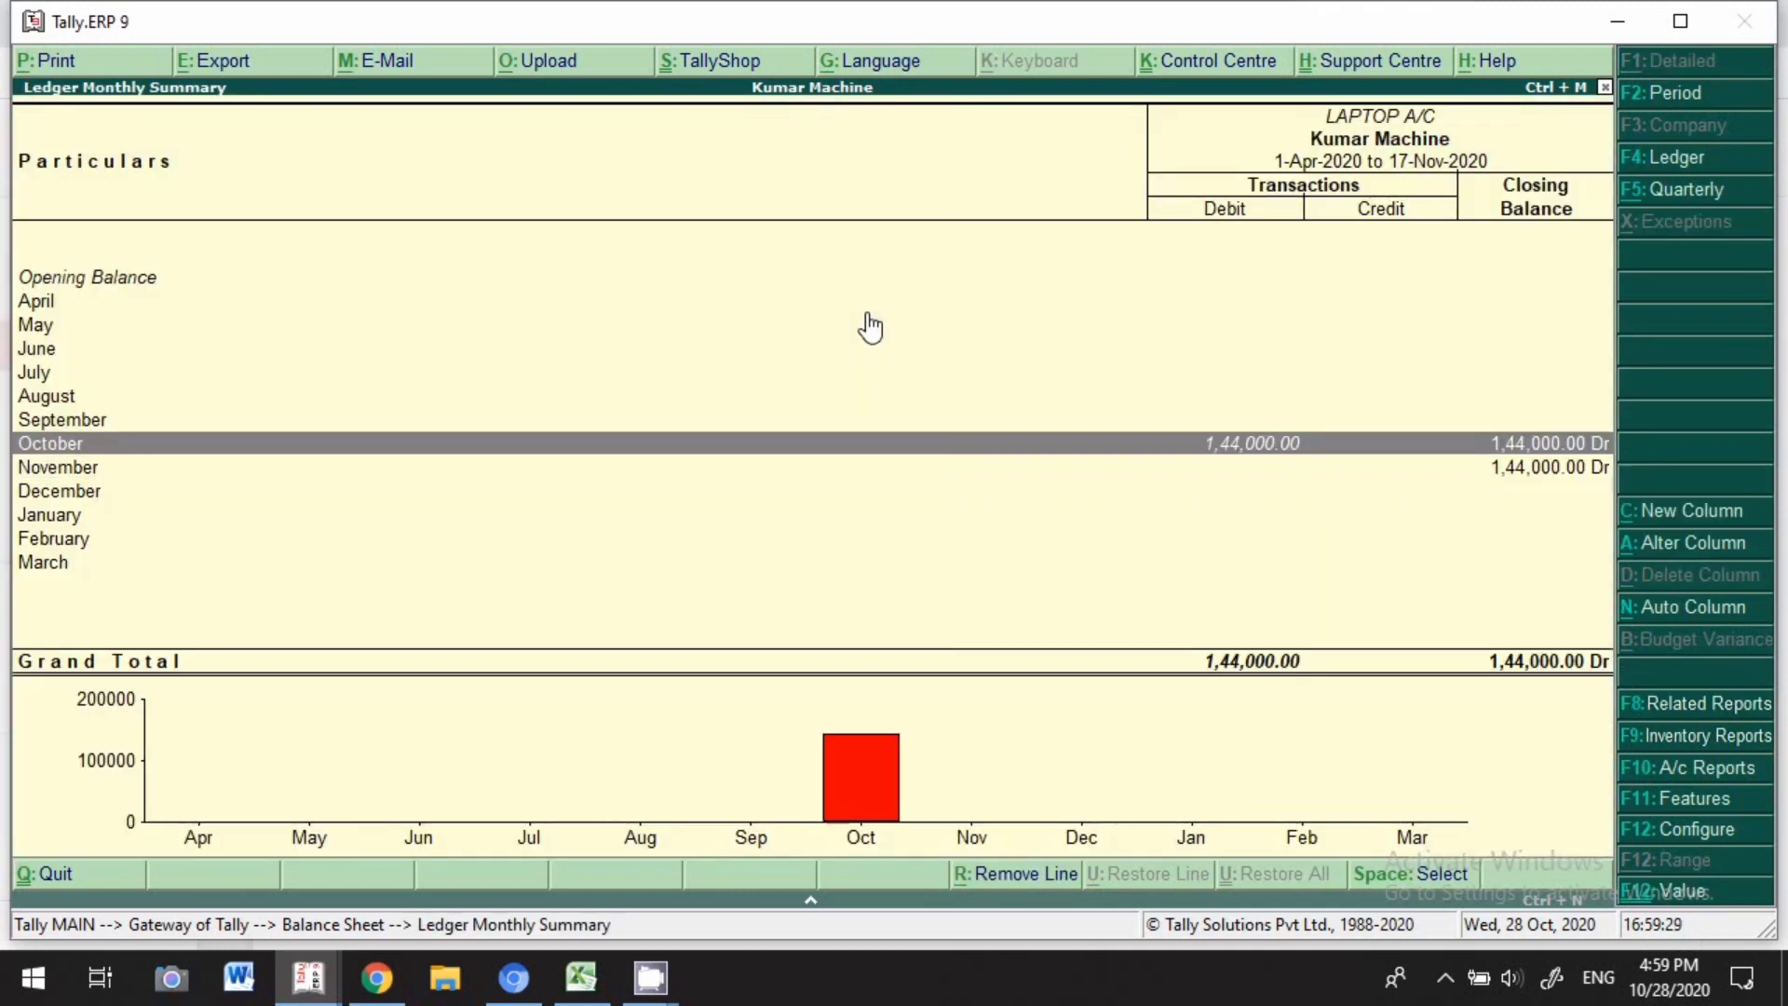
key("Return")
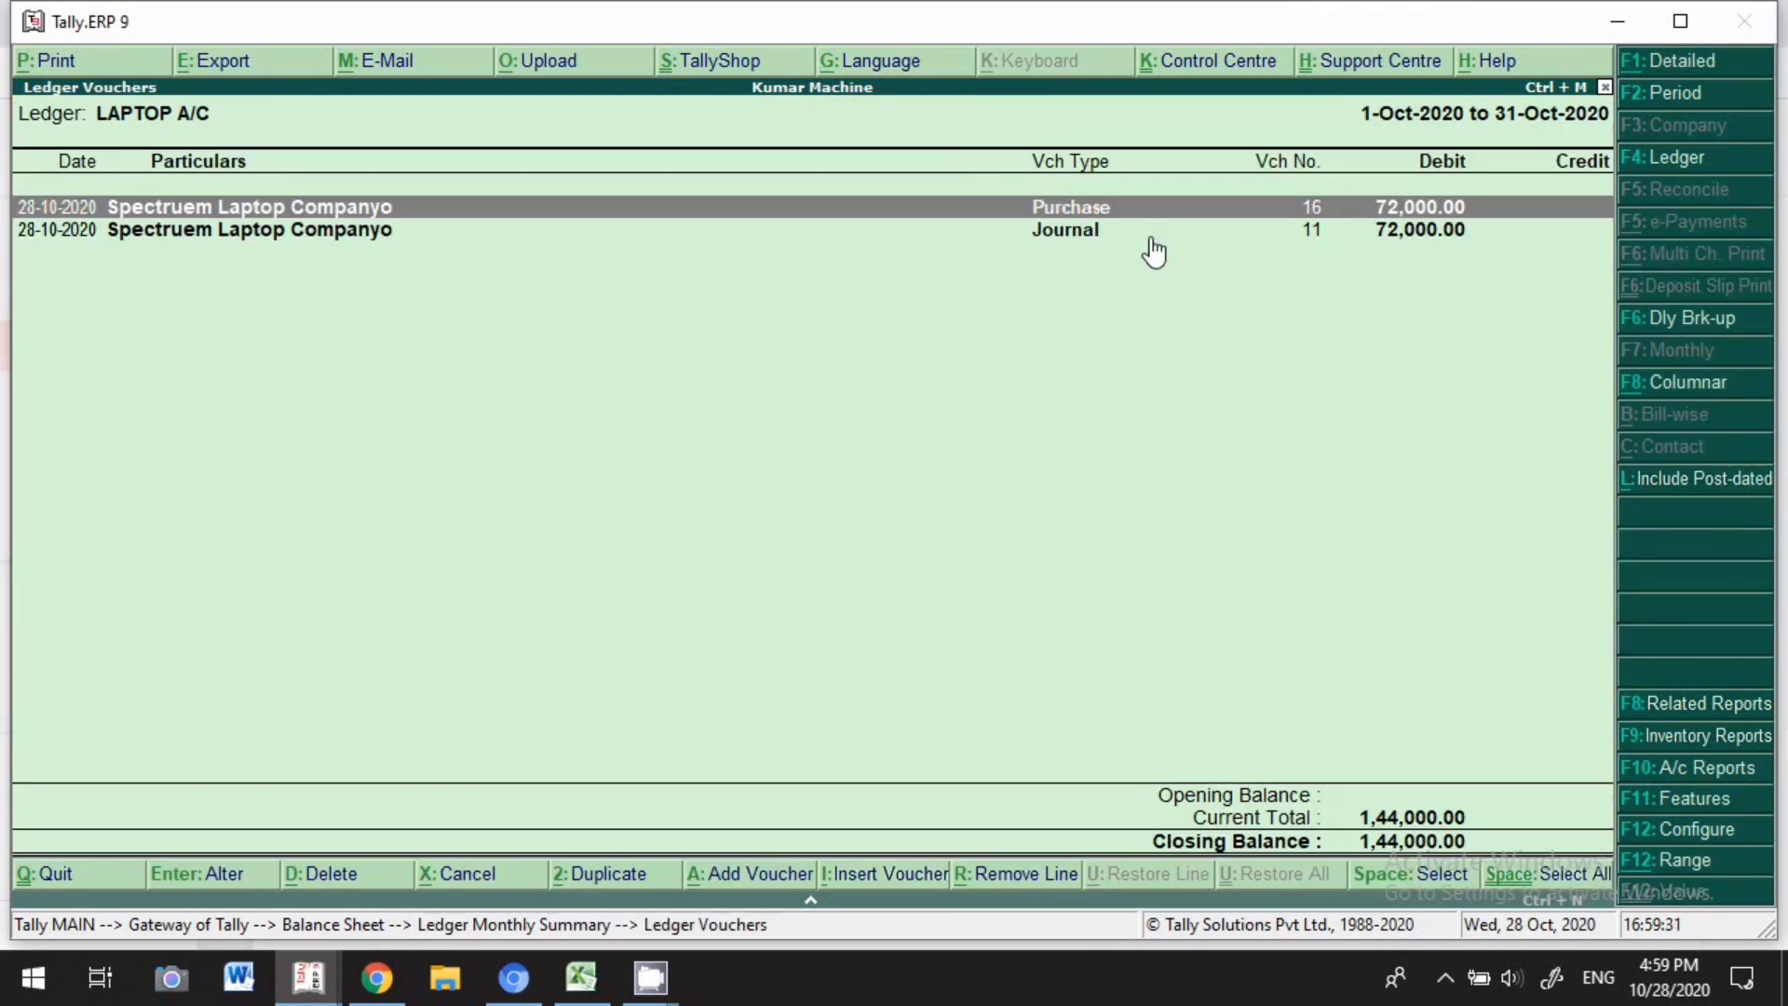
left_click(1152, 239)
key("Up")
key("Down")
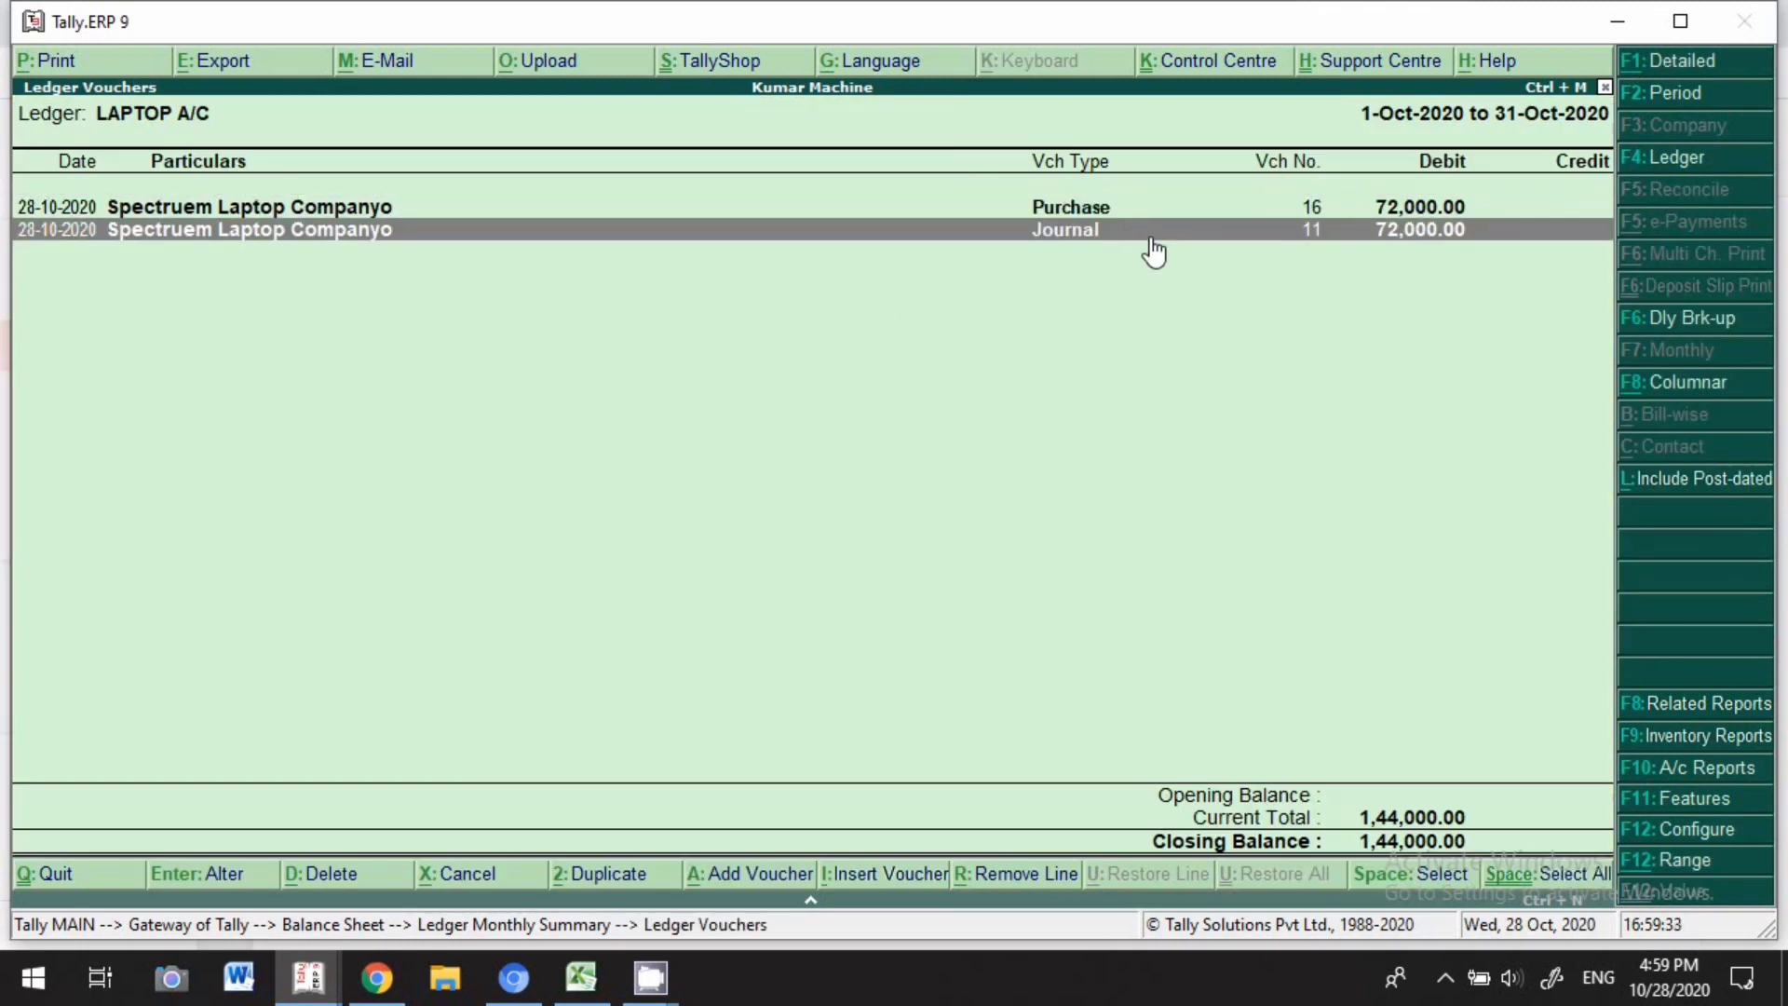
key("Up")
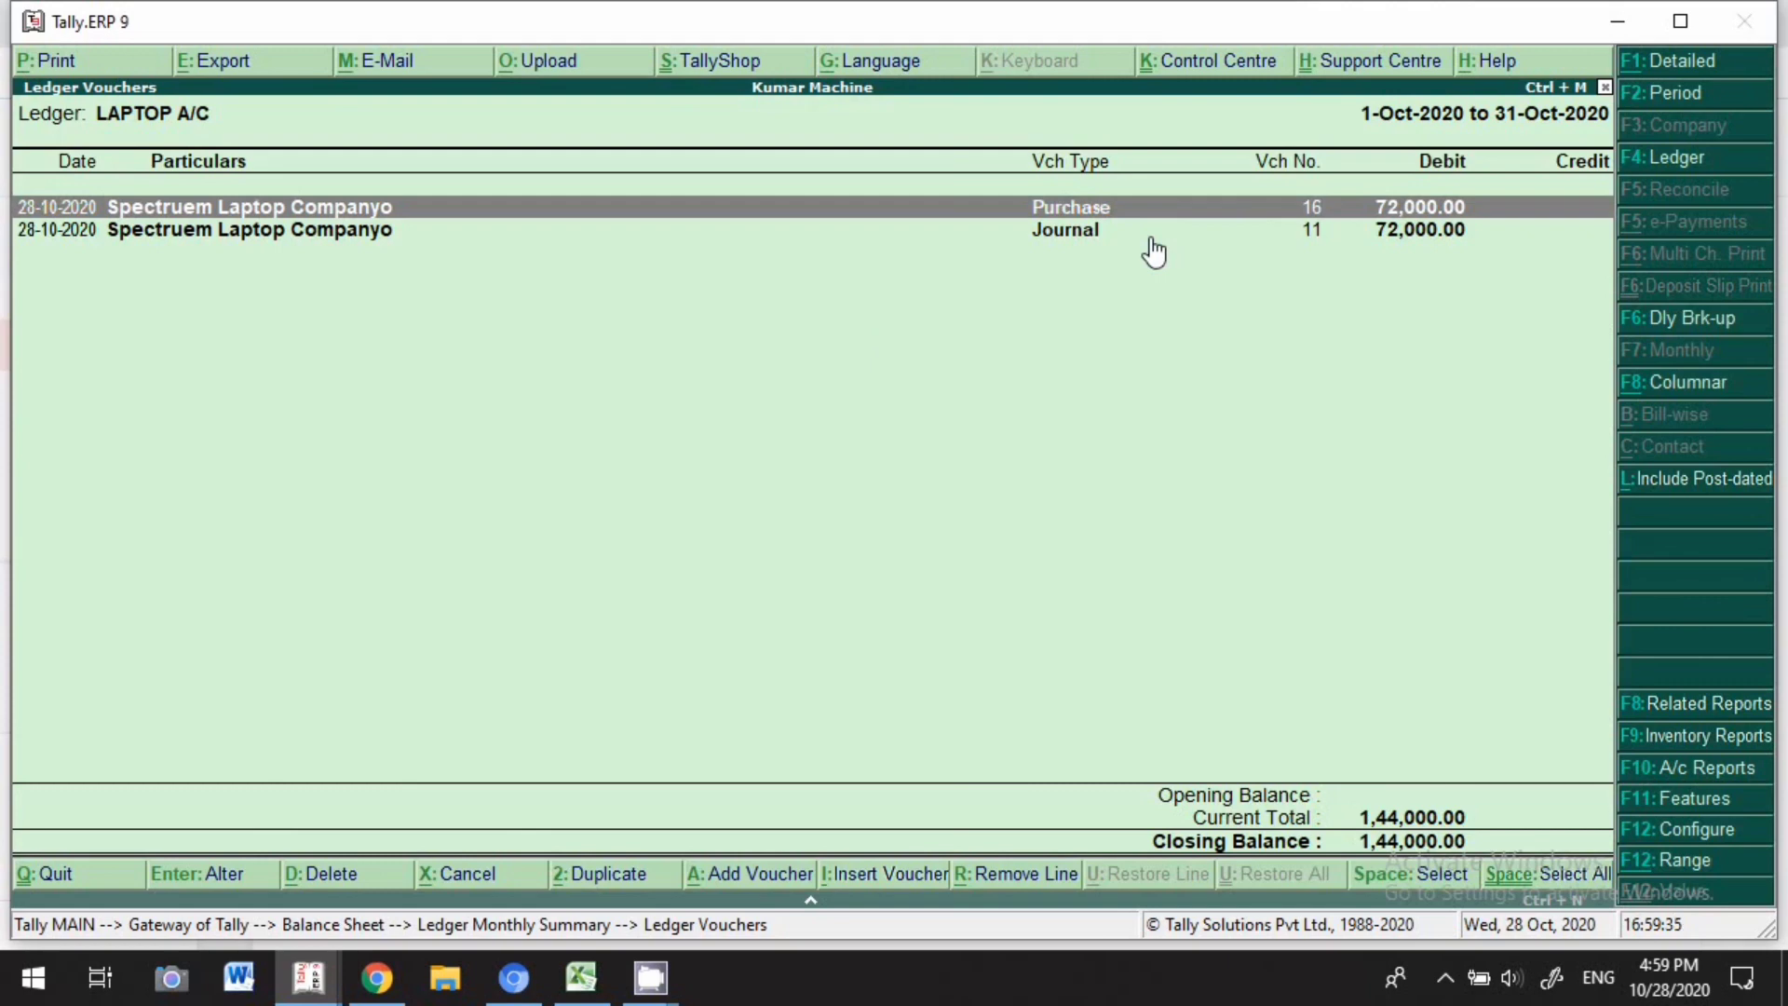
Leave the laptop ledger report and open the GSTR-2 return for 1-Apr-2020 to 17-Nov-2020.
key("Escape")
key("Escape")
key("Escape")
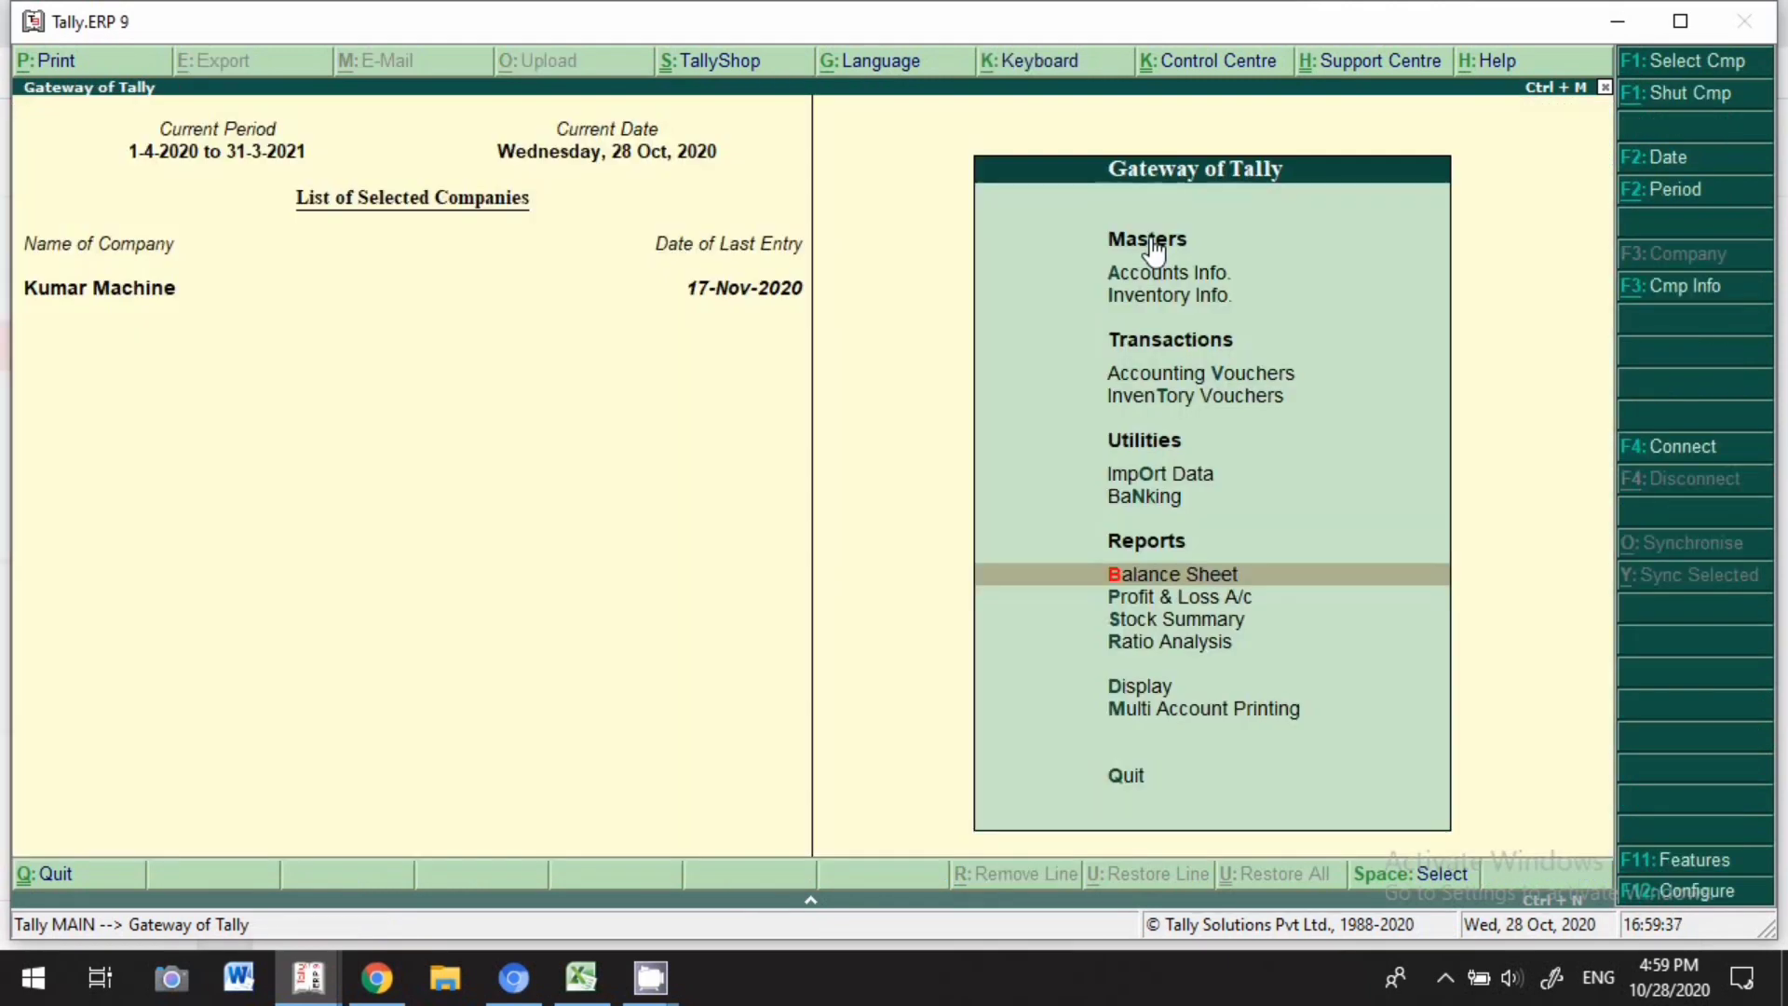
key("d")
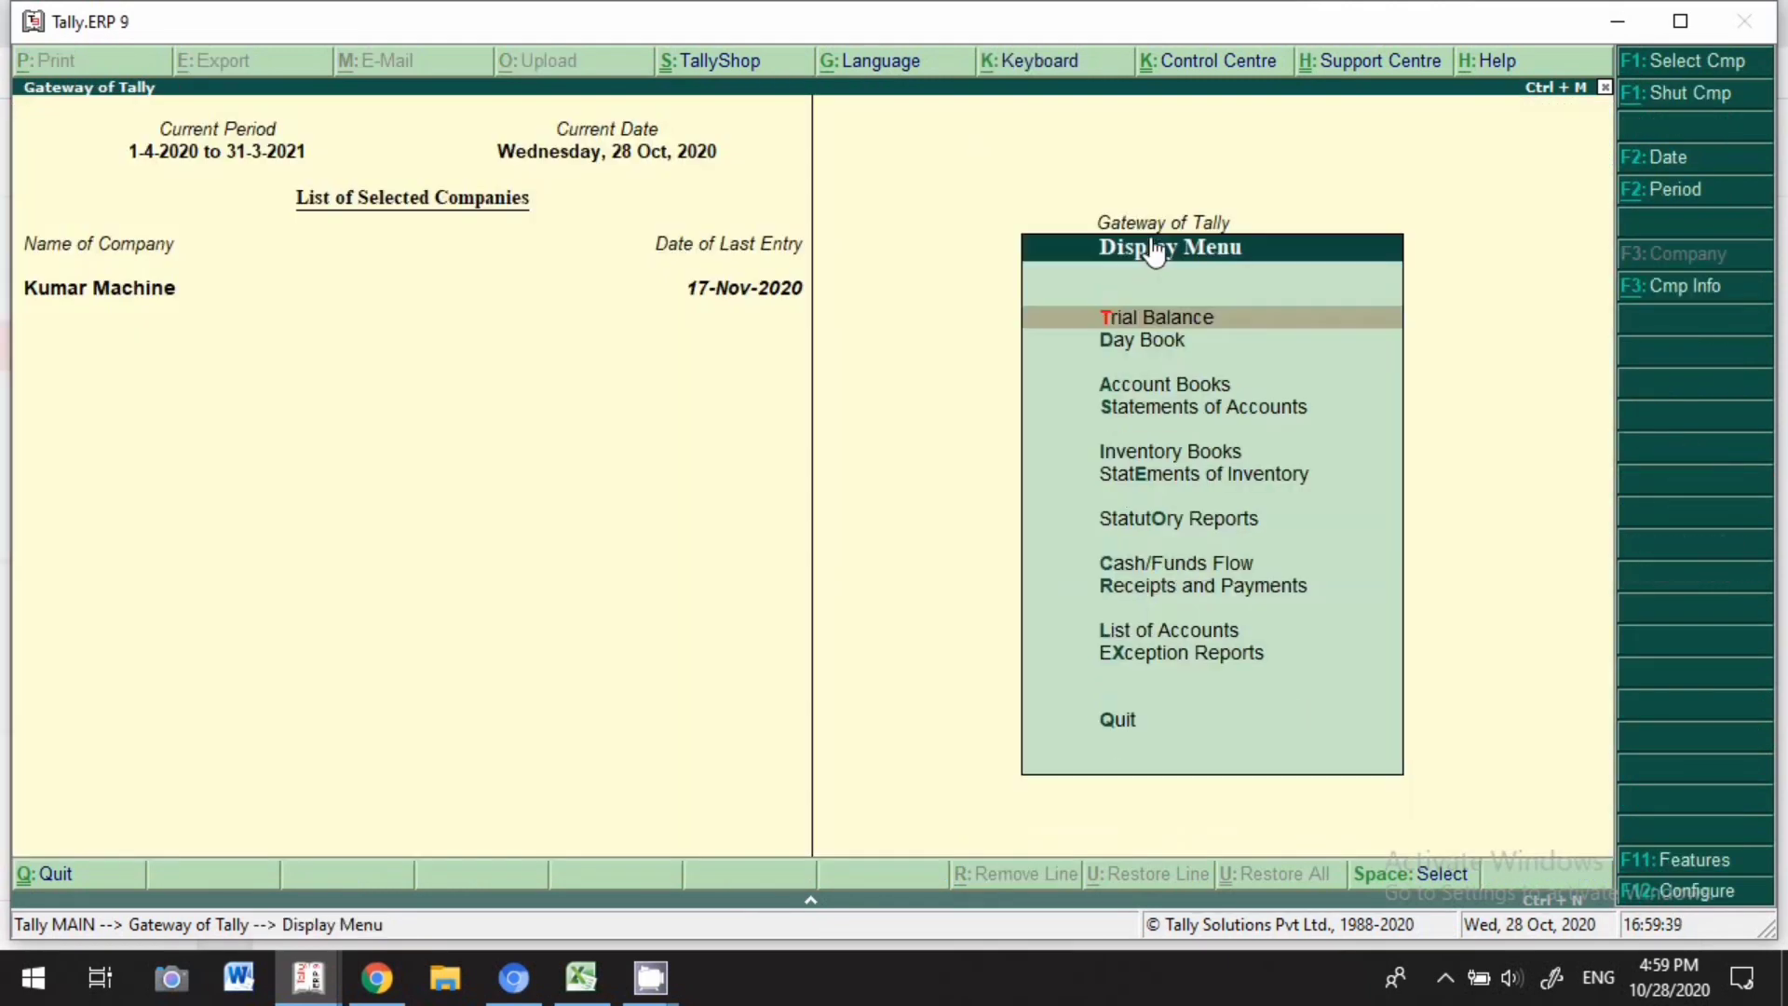
key("u")
key("Return")
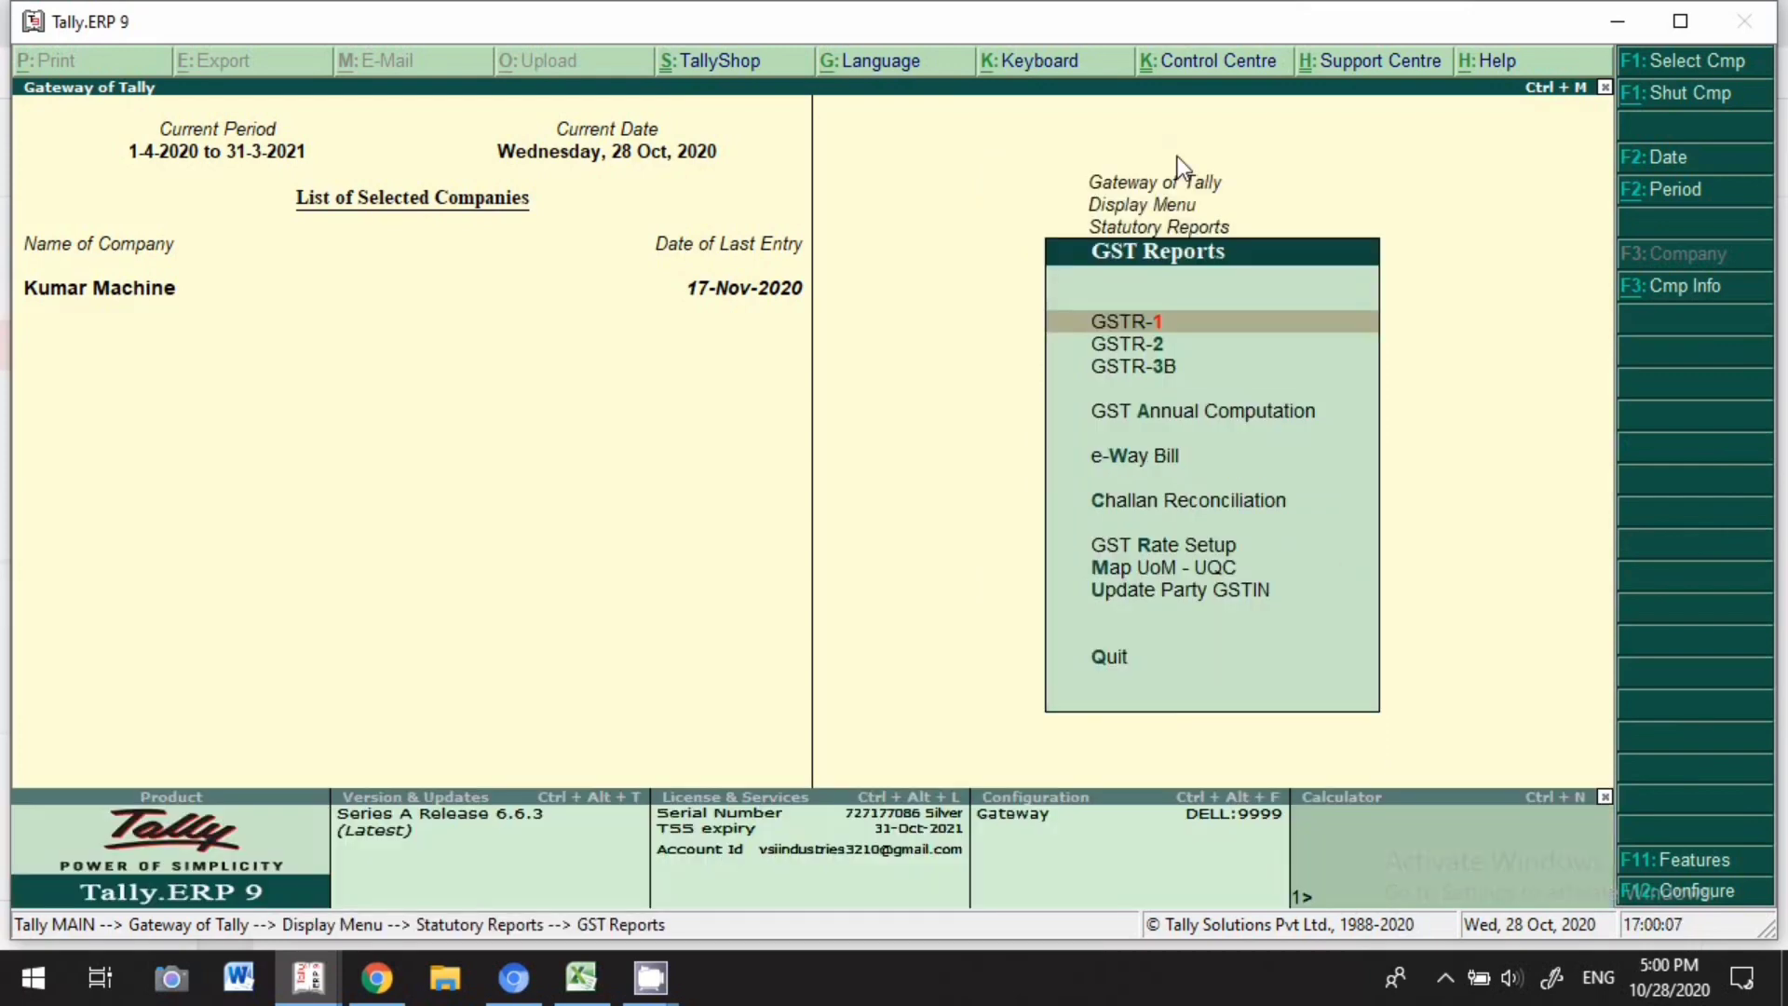
key("Down")
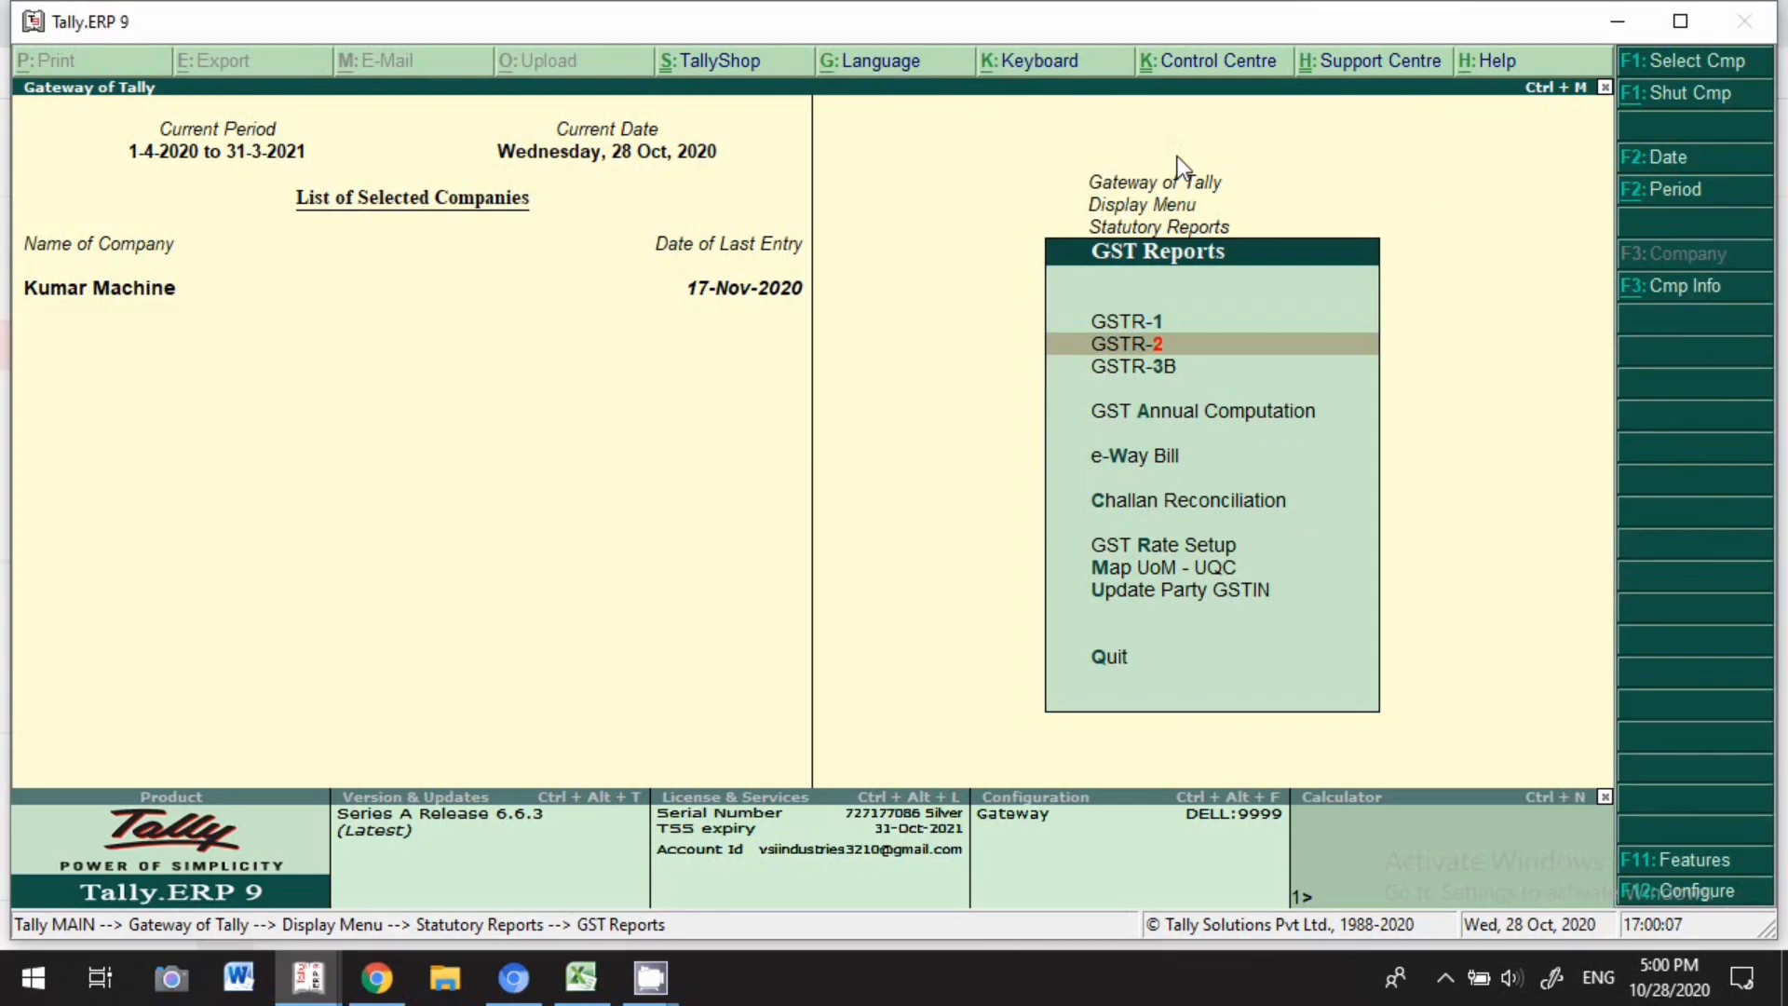
key("Return")
key("F2")
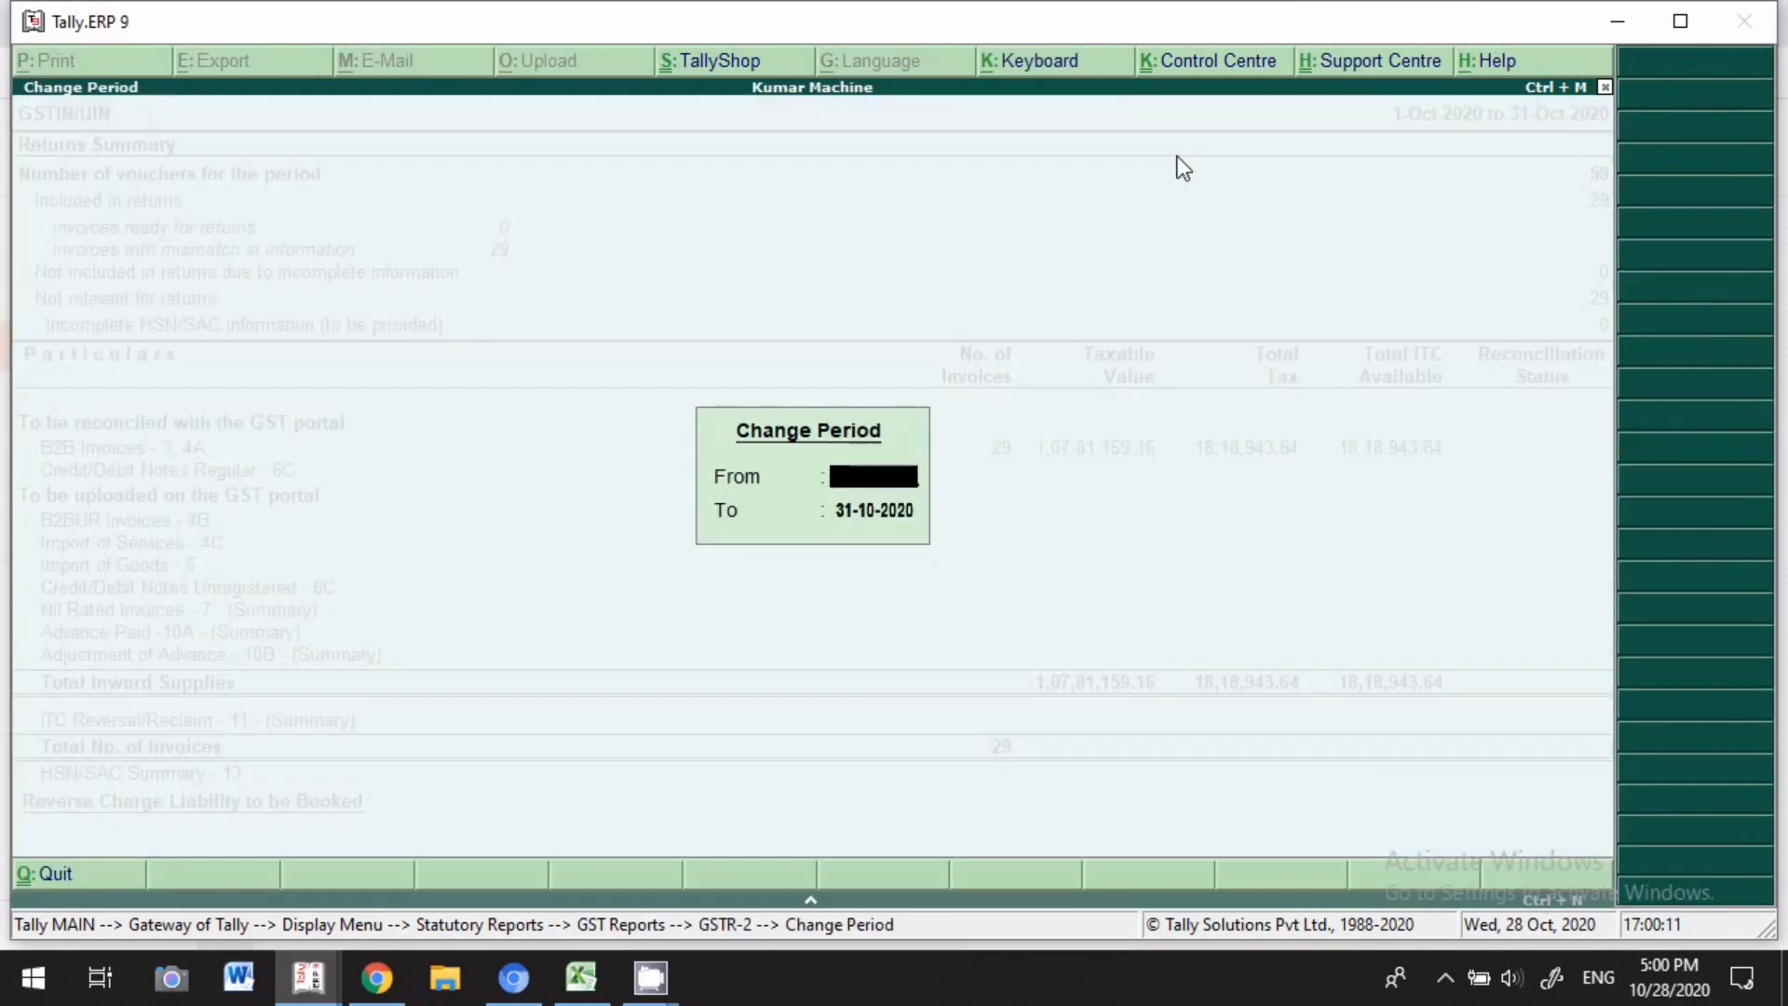
key("Return")
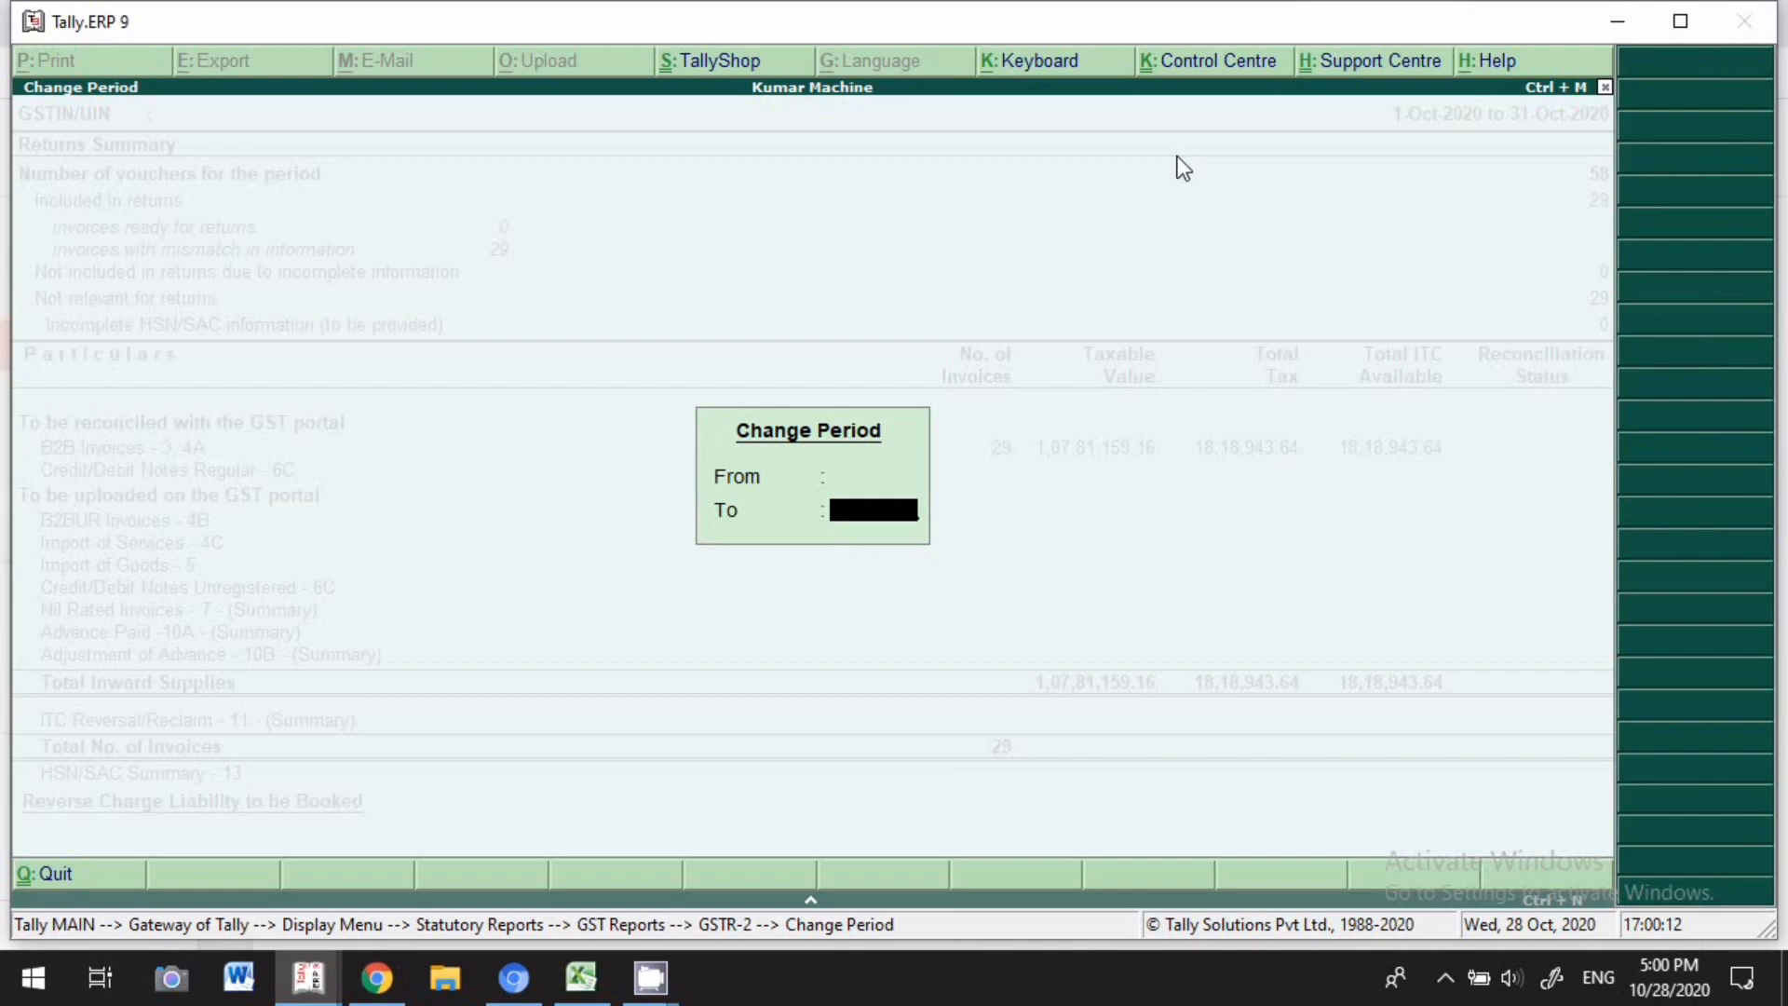
key("Return")
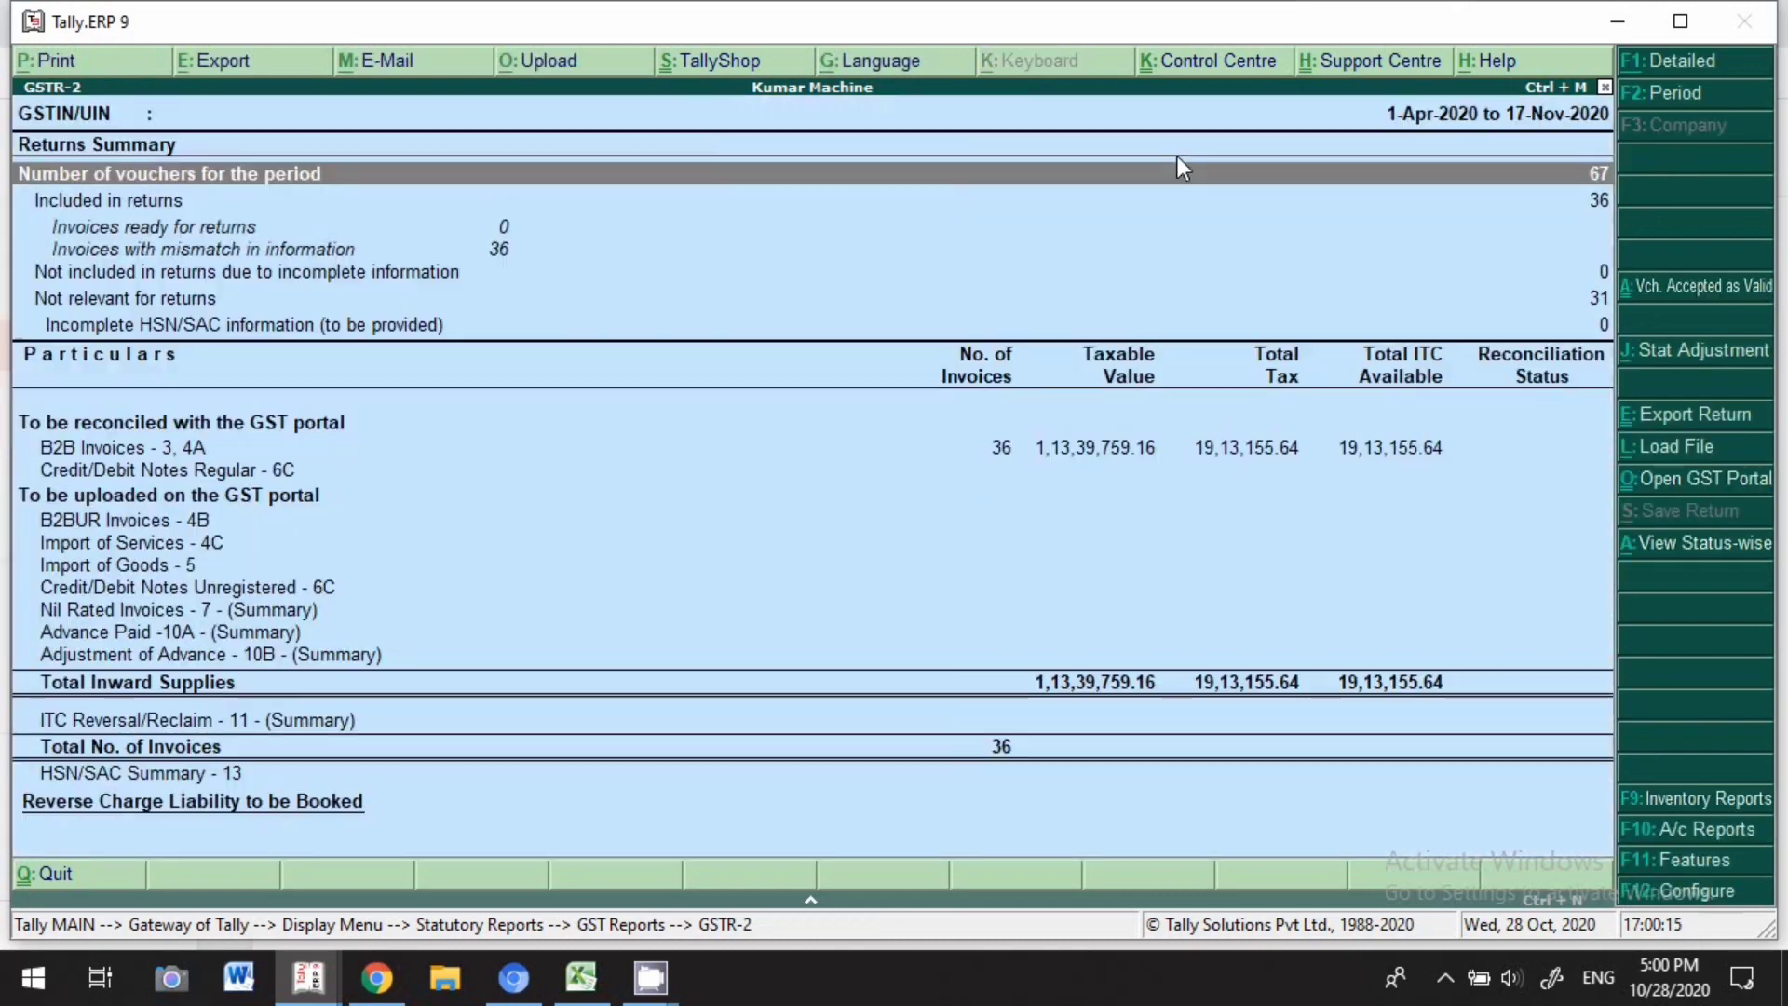
Open the supplier-wise party register of B2B Invoices - 3, 4A from the GSTR-2 summary.
key("Down")
key("Down")
key("Down")
key("Down")
key("Down")
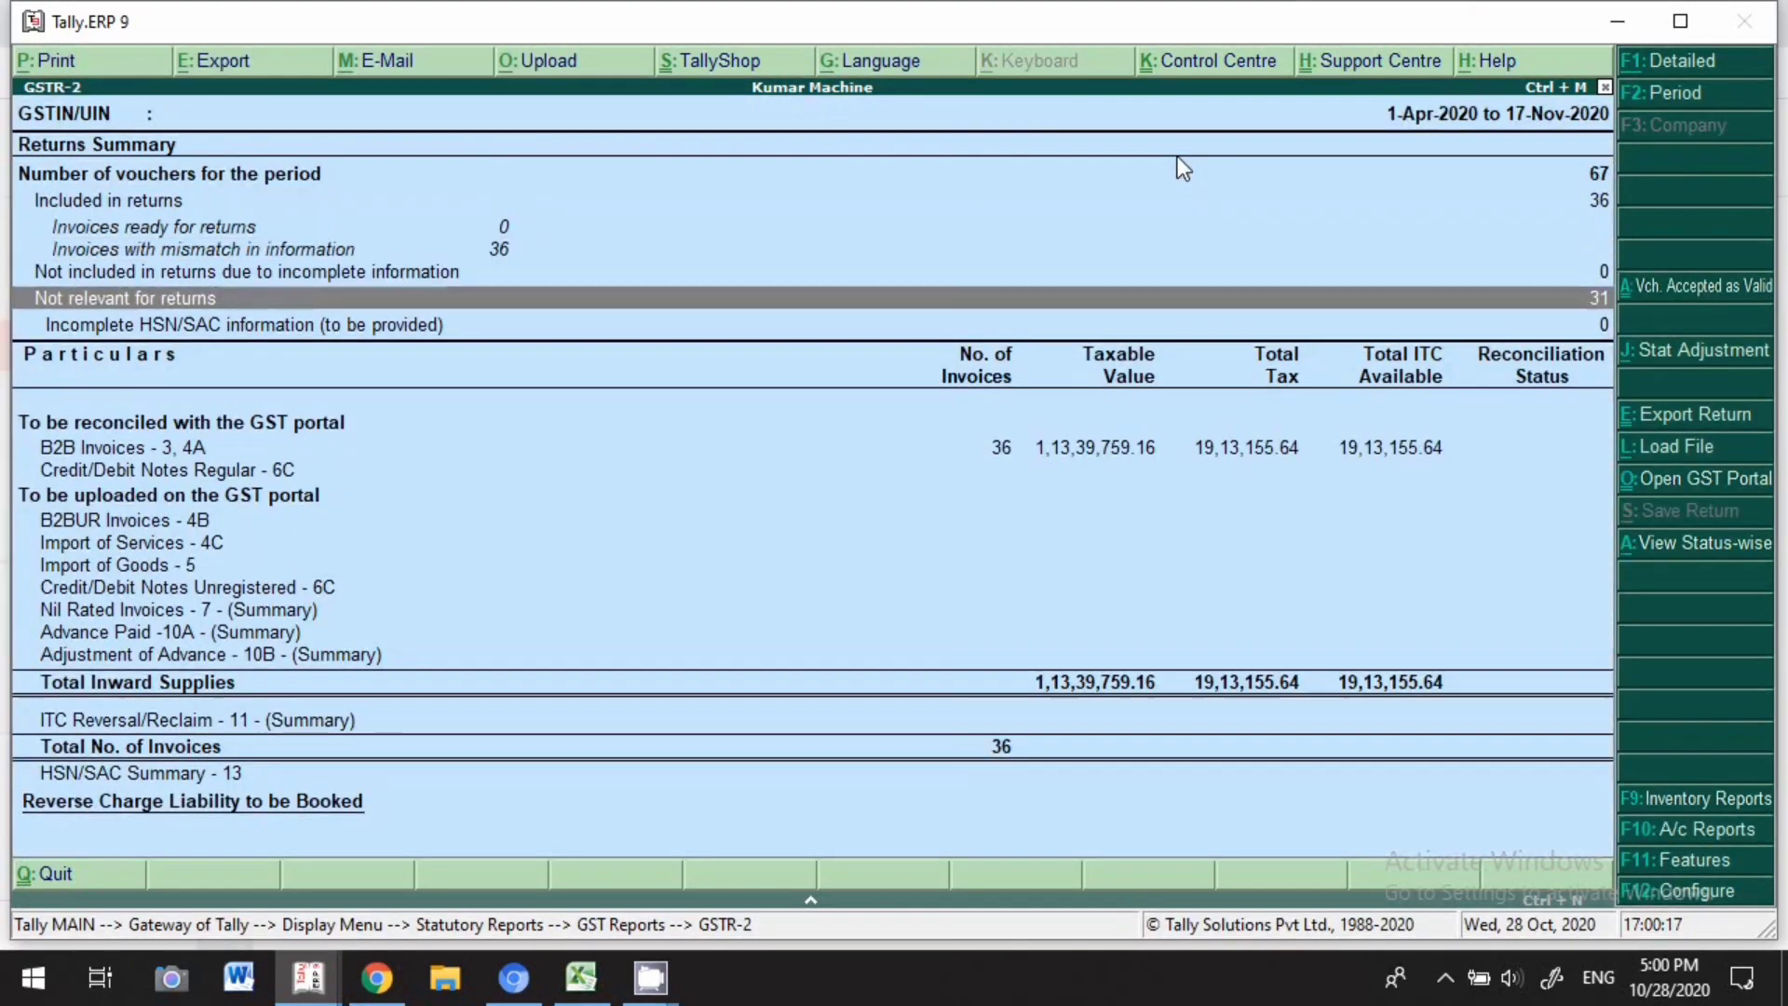
key("Up")
key("Return")
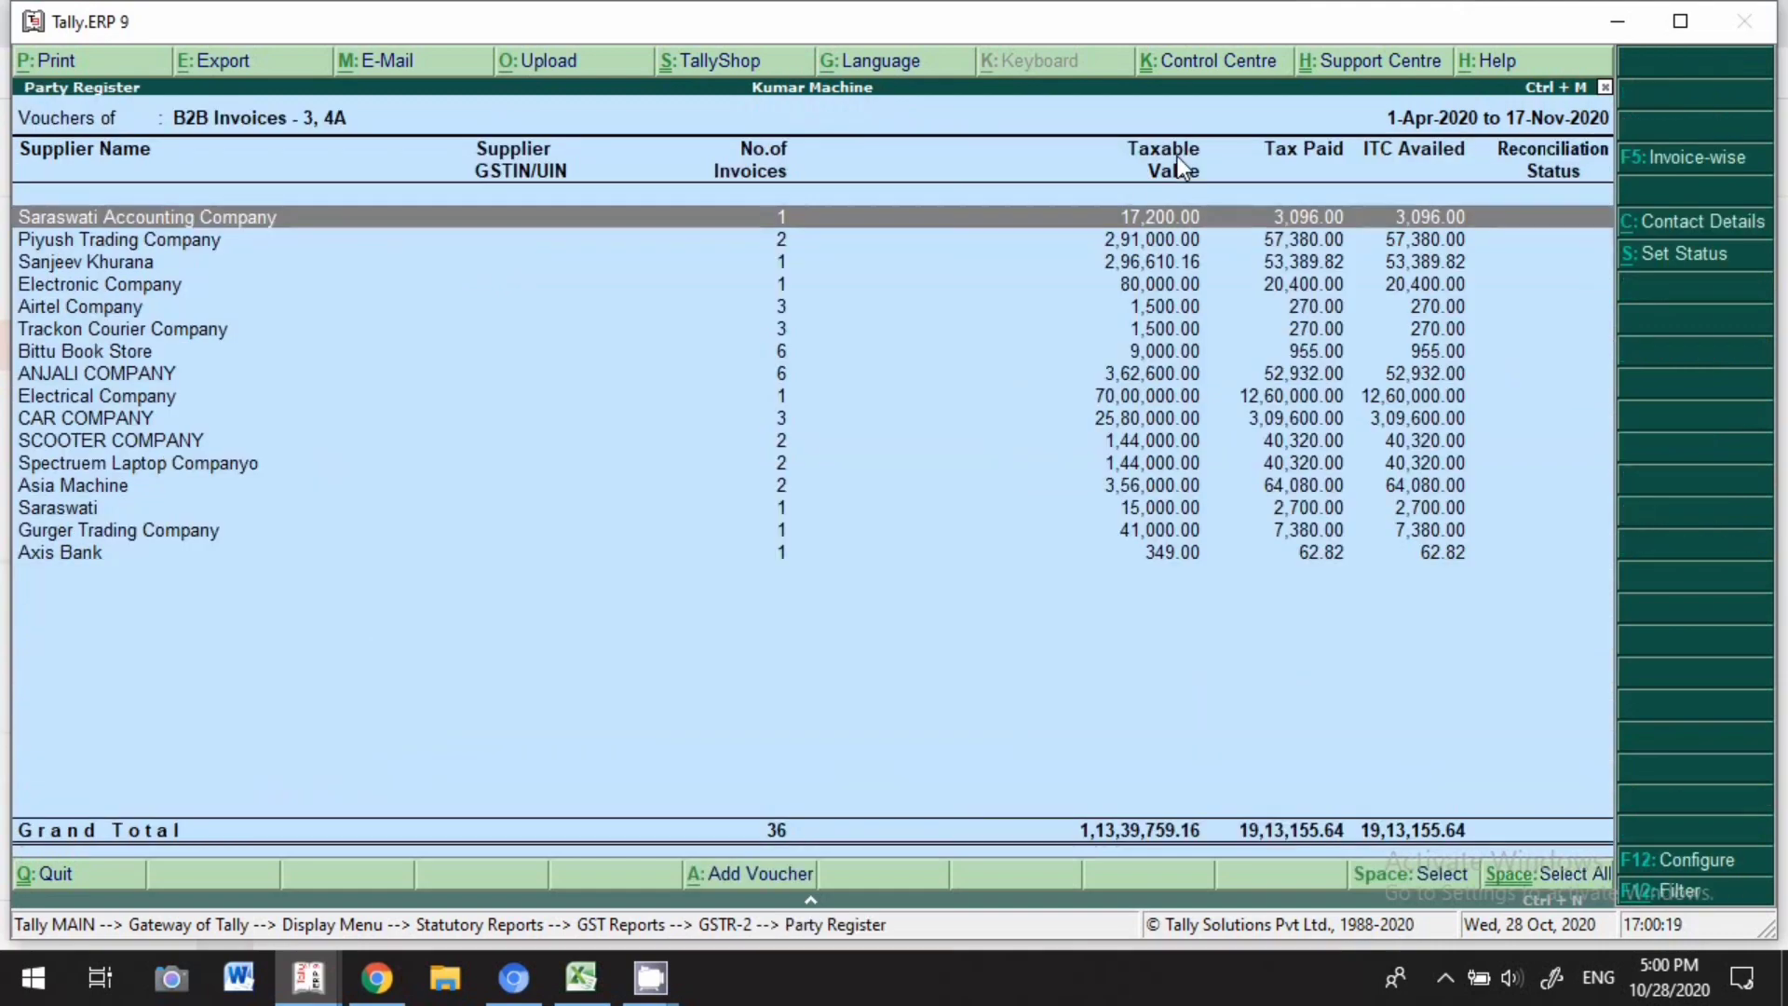
Drill into Spectruem Laptop Companyo's vouchers, compare the two laptop entries, and return to the Gateway of Tally.
key("Down")
key("Down")
key("Down")
key("Down")
key("Down")
key("Down")
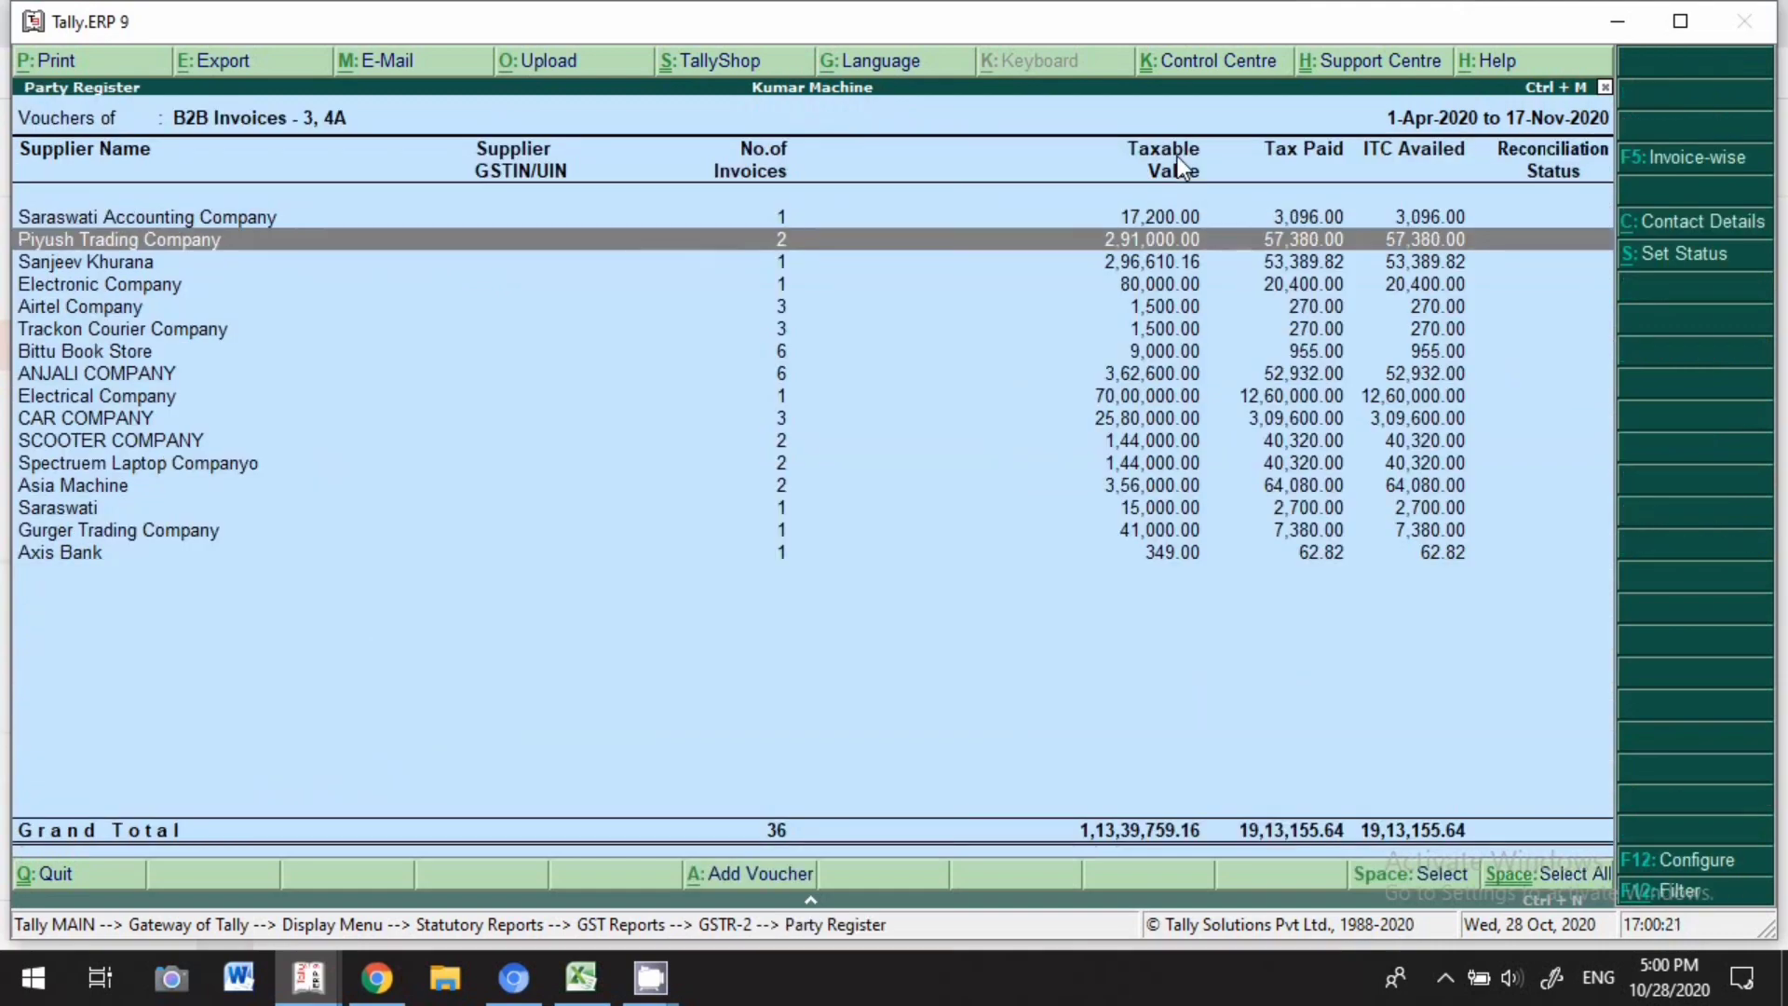
key("Down")
key("Down")
key("Down")
key("Down")
key("Down")
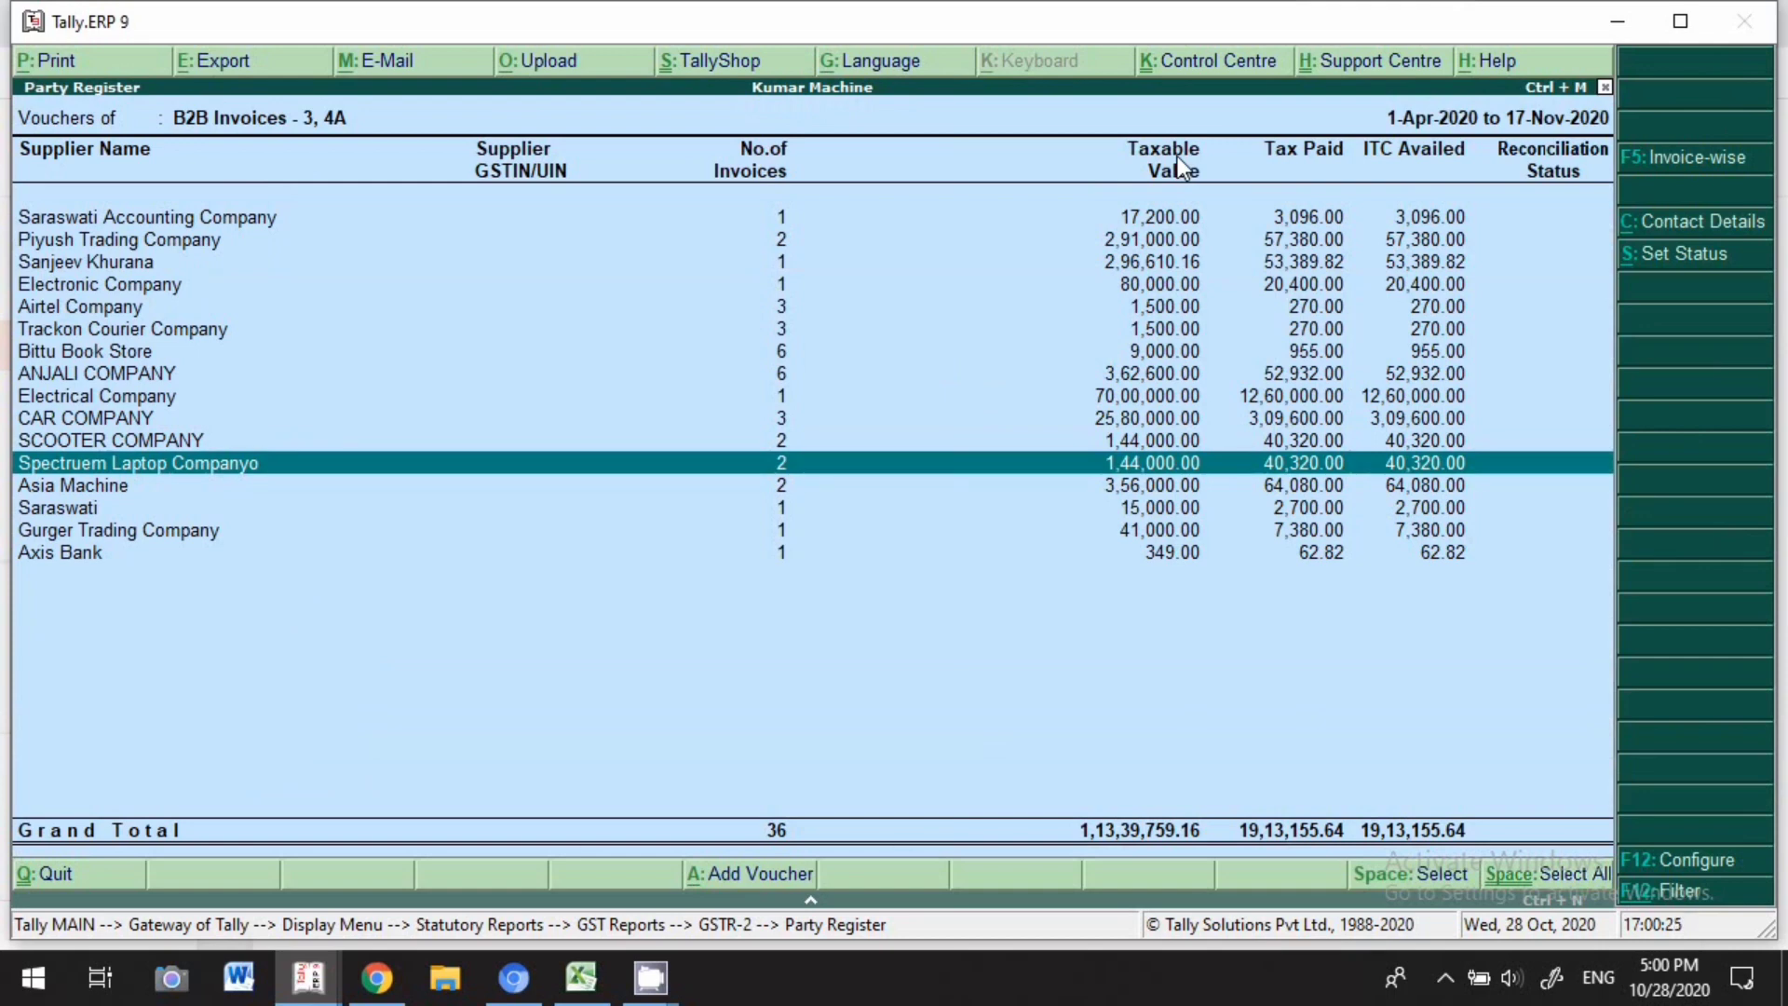
key("Return")
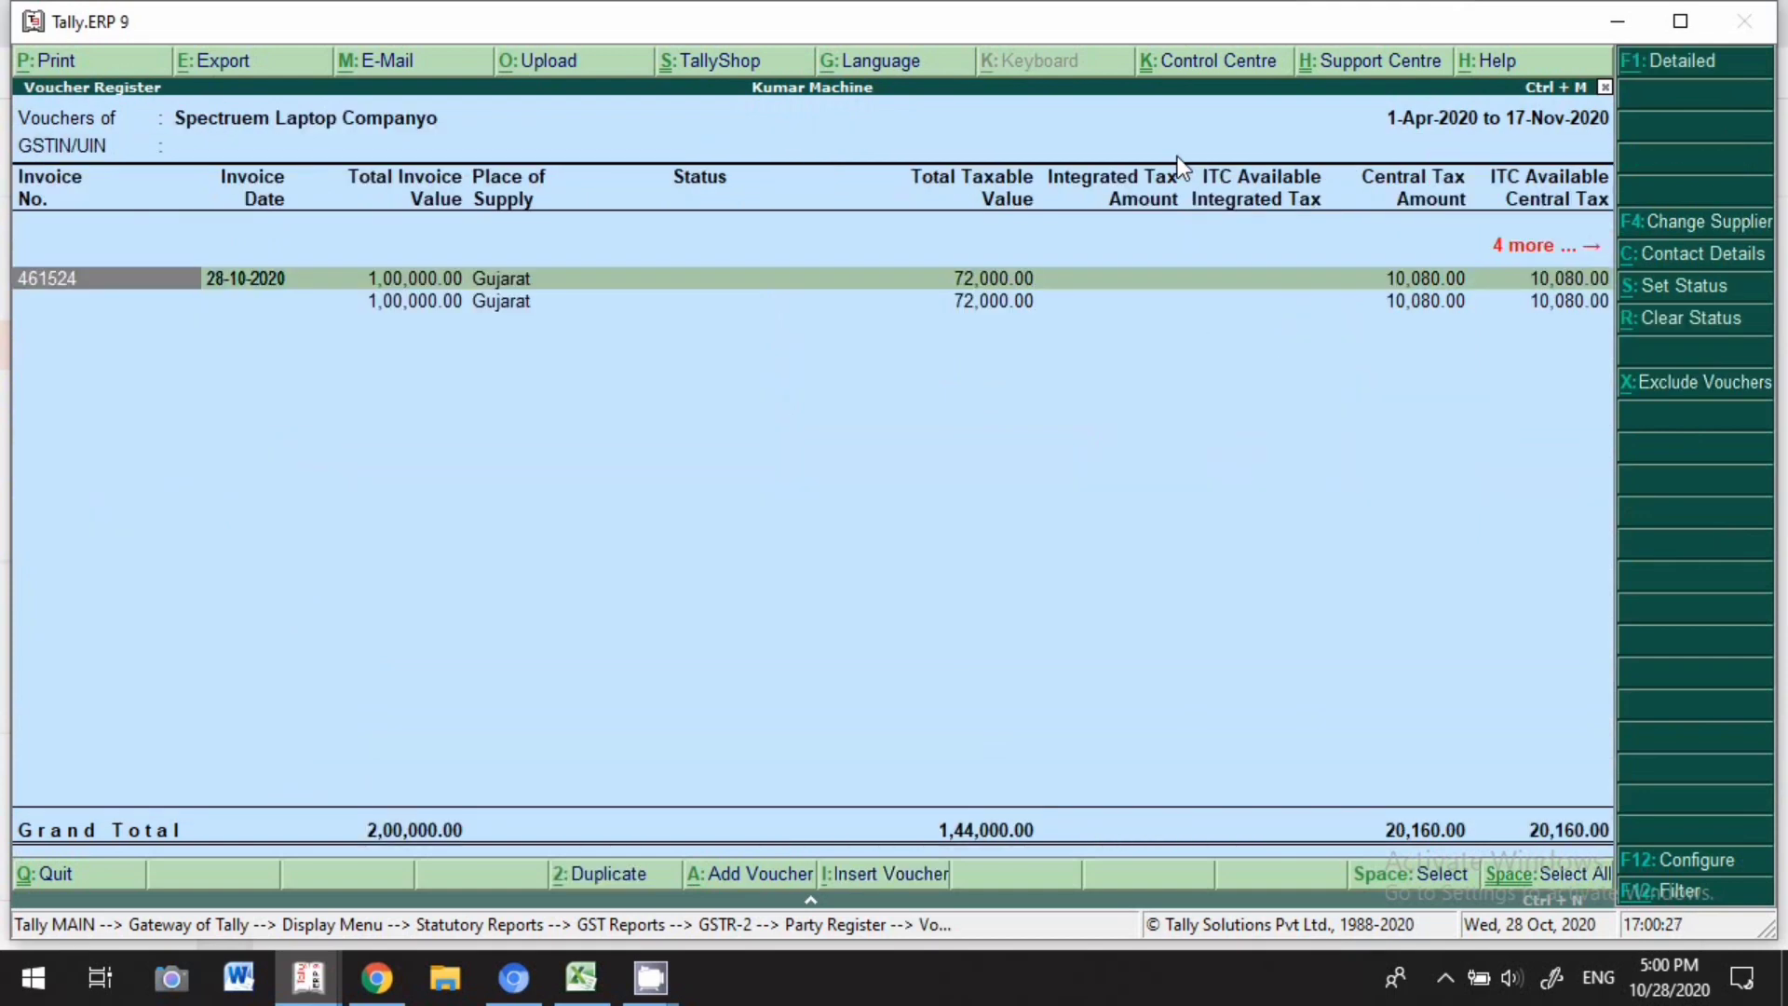
key("Down")
key("Up")
key("Down")
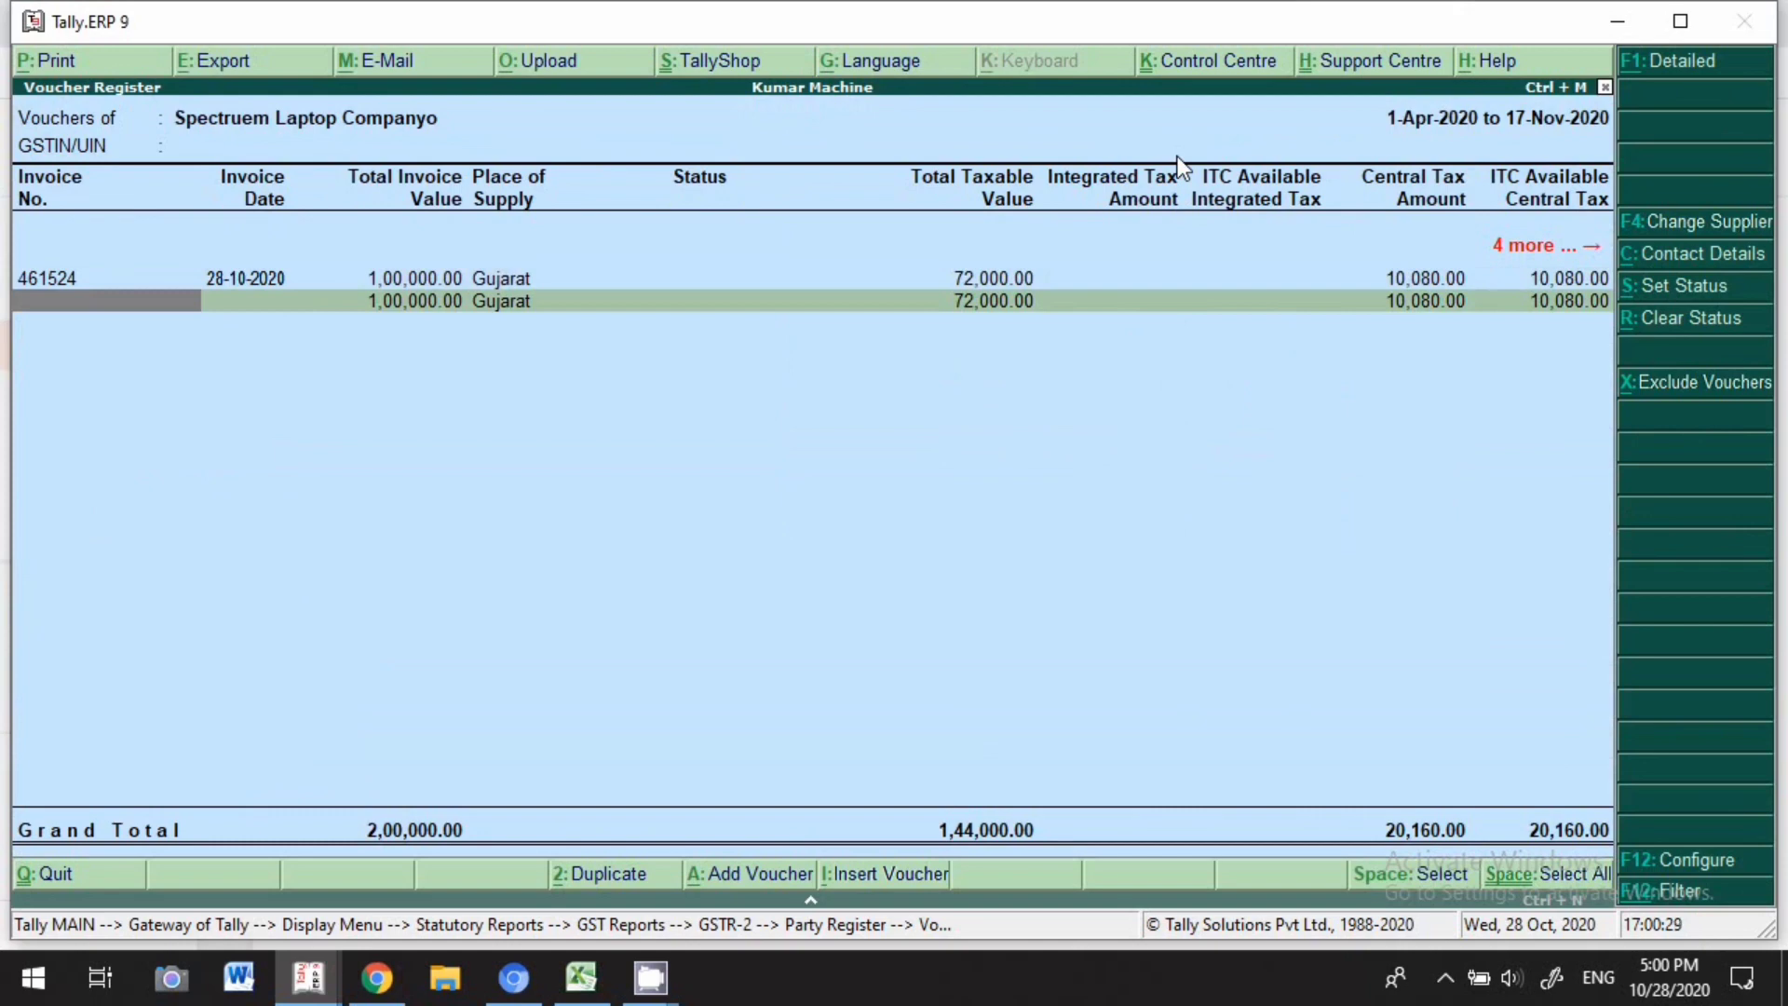
key("Escape")
key("Escape")
key("Escape")
key("Escape")
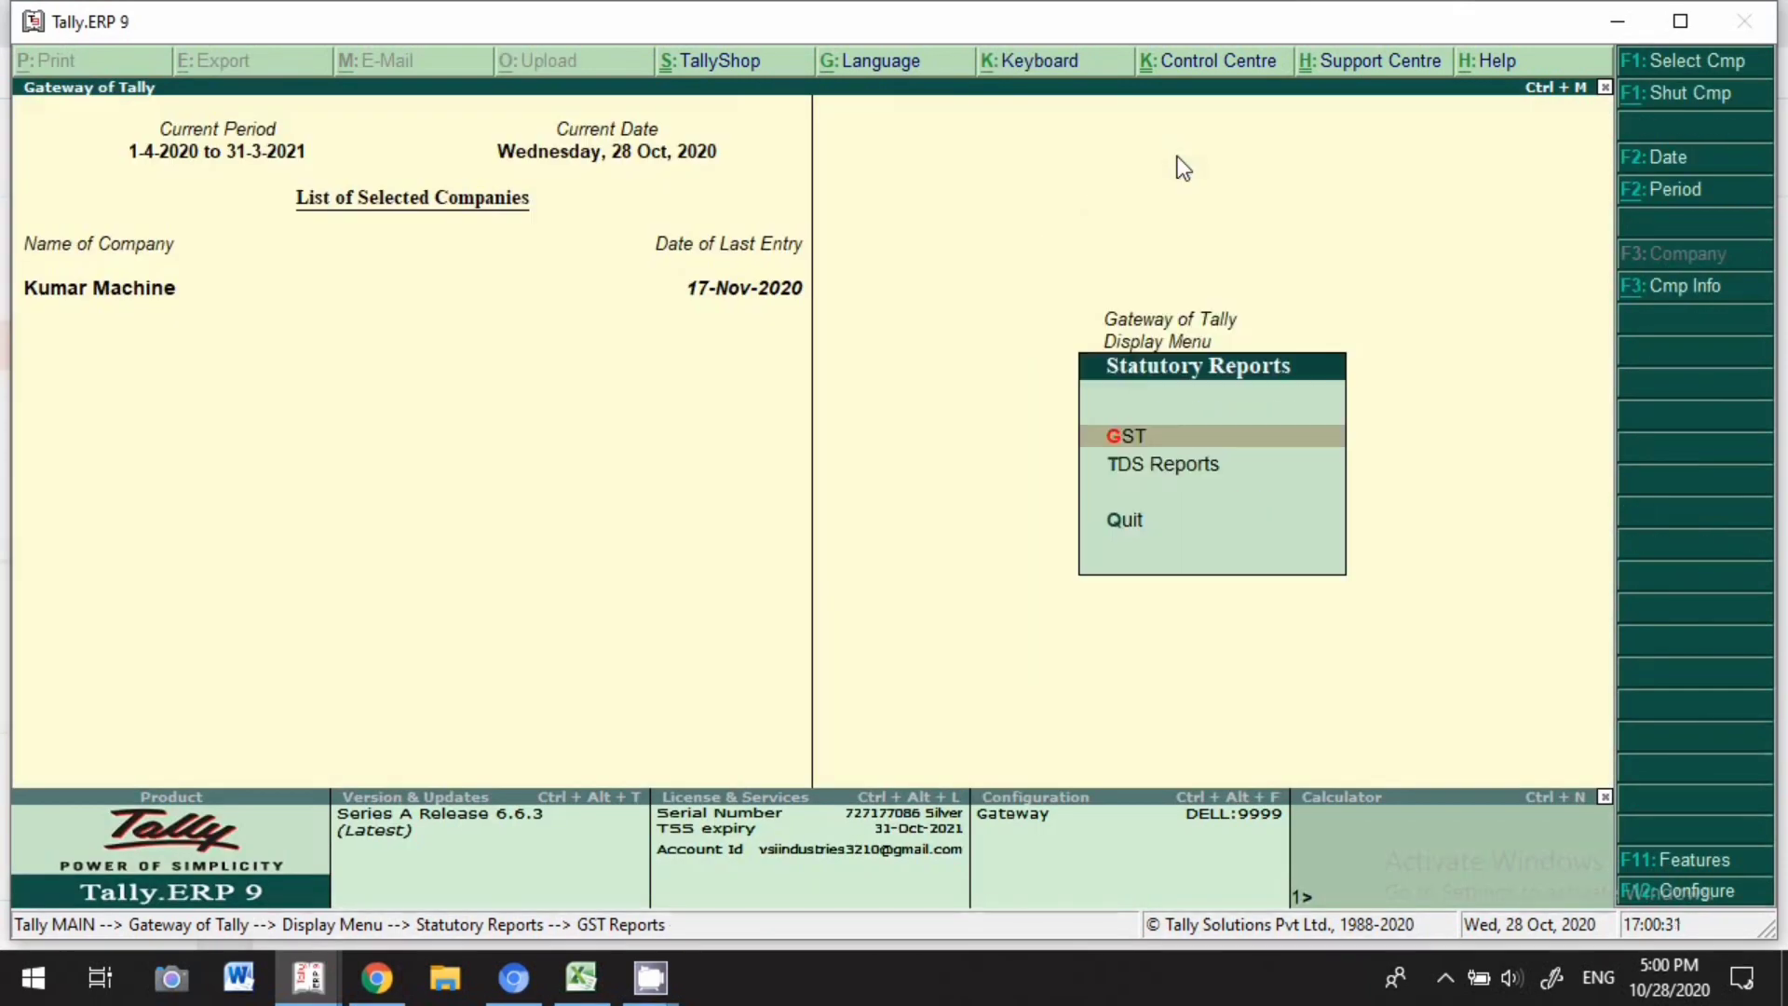
key("Escape")
key("Escape")
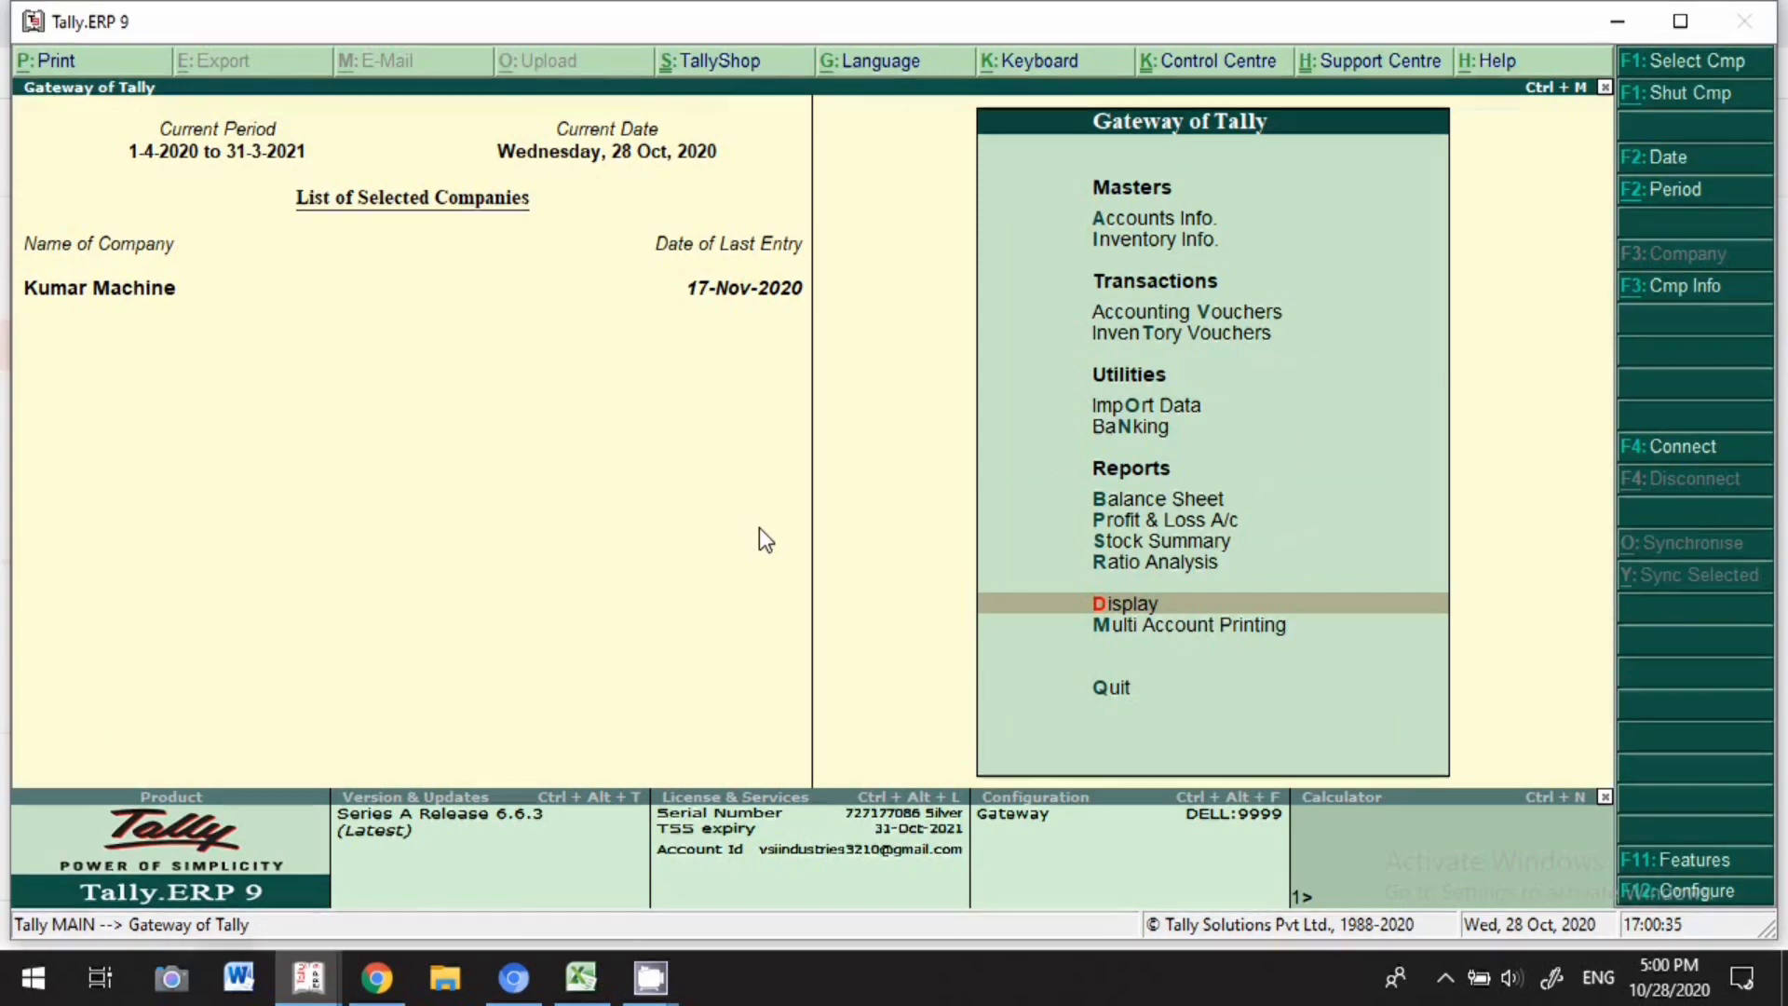
Start a new purchase voucher and open its advanced invoice configuration.
key("v")
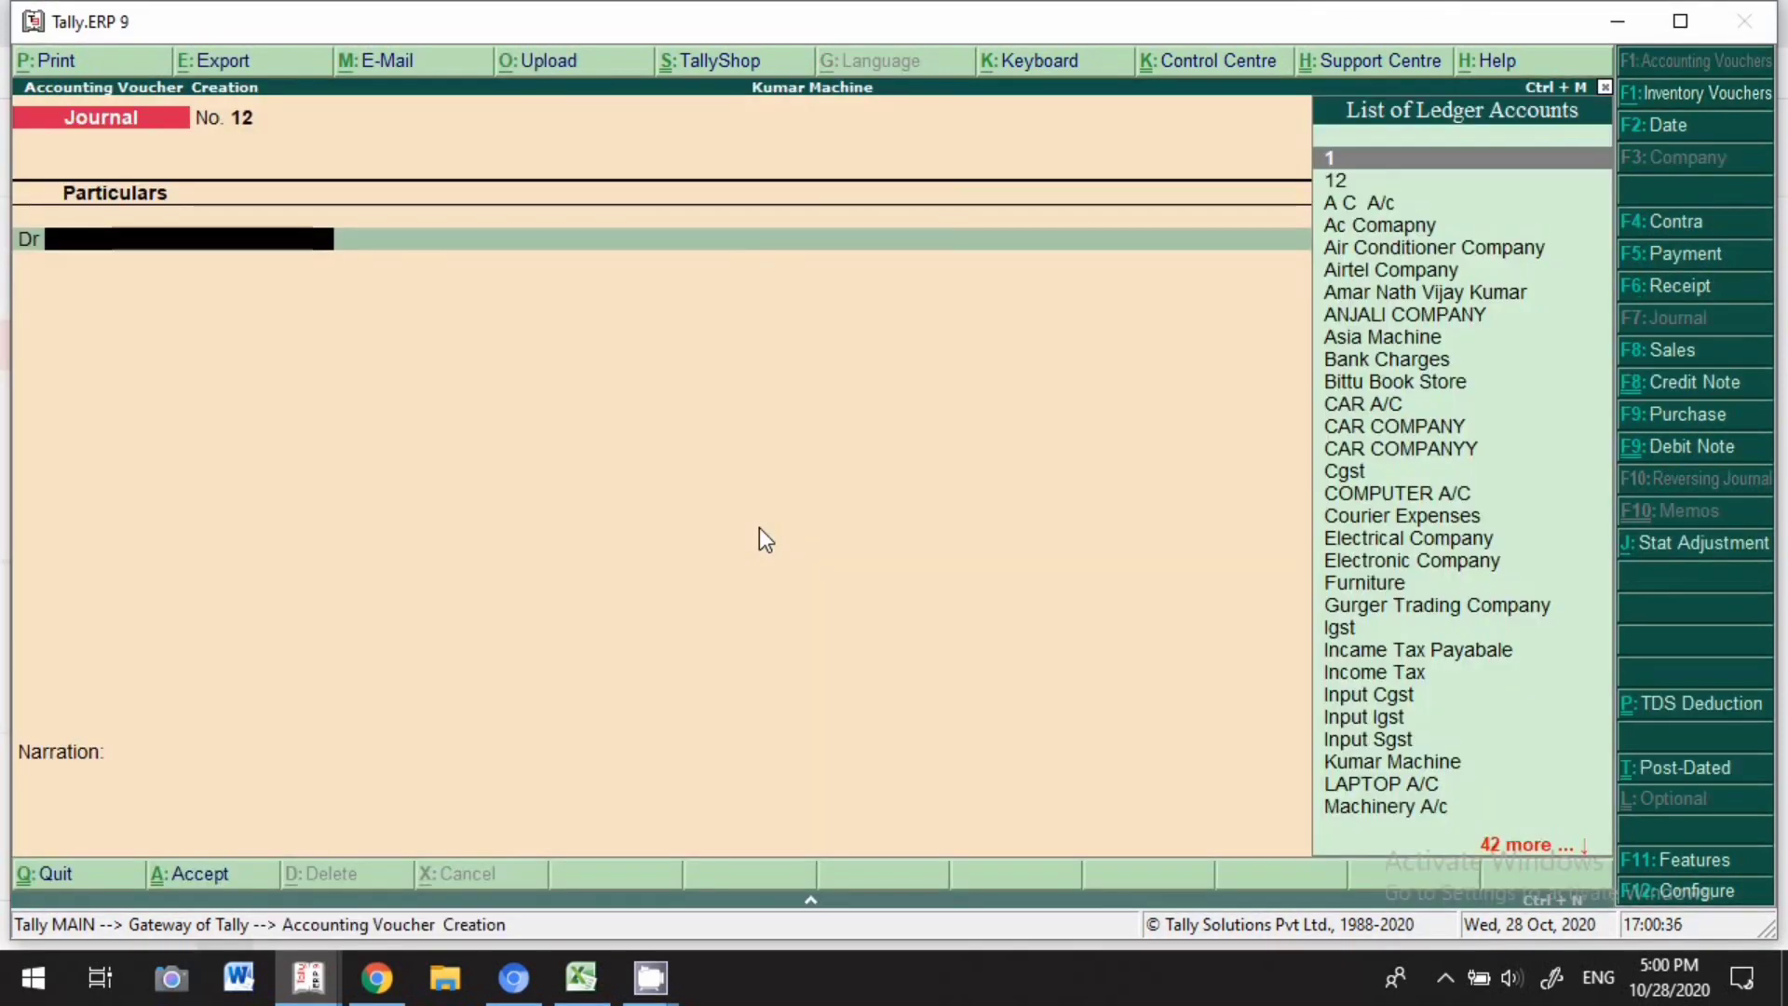
left_click(1683, 421)
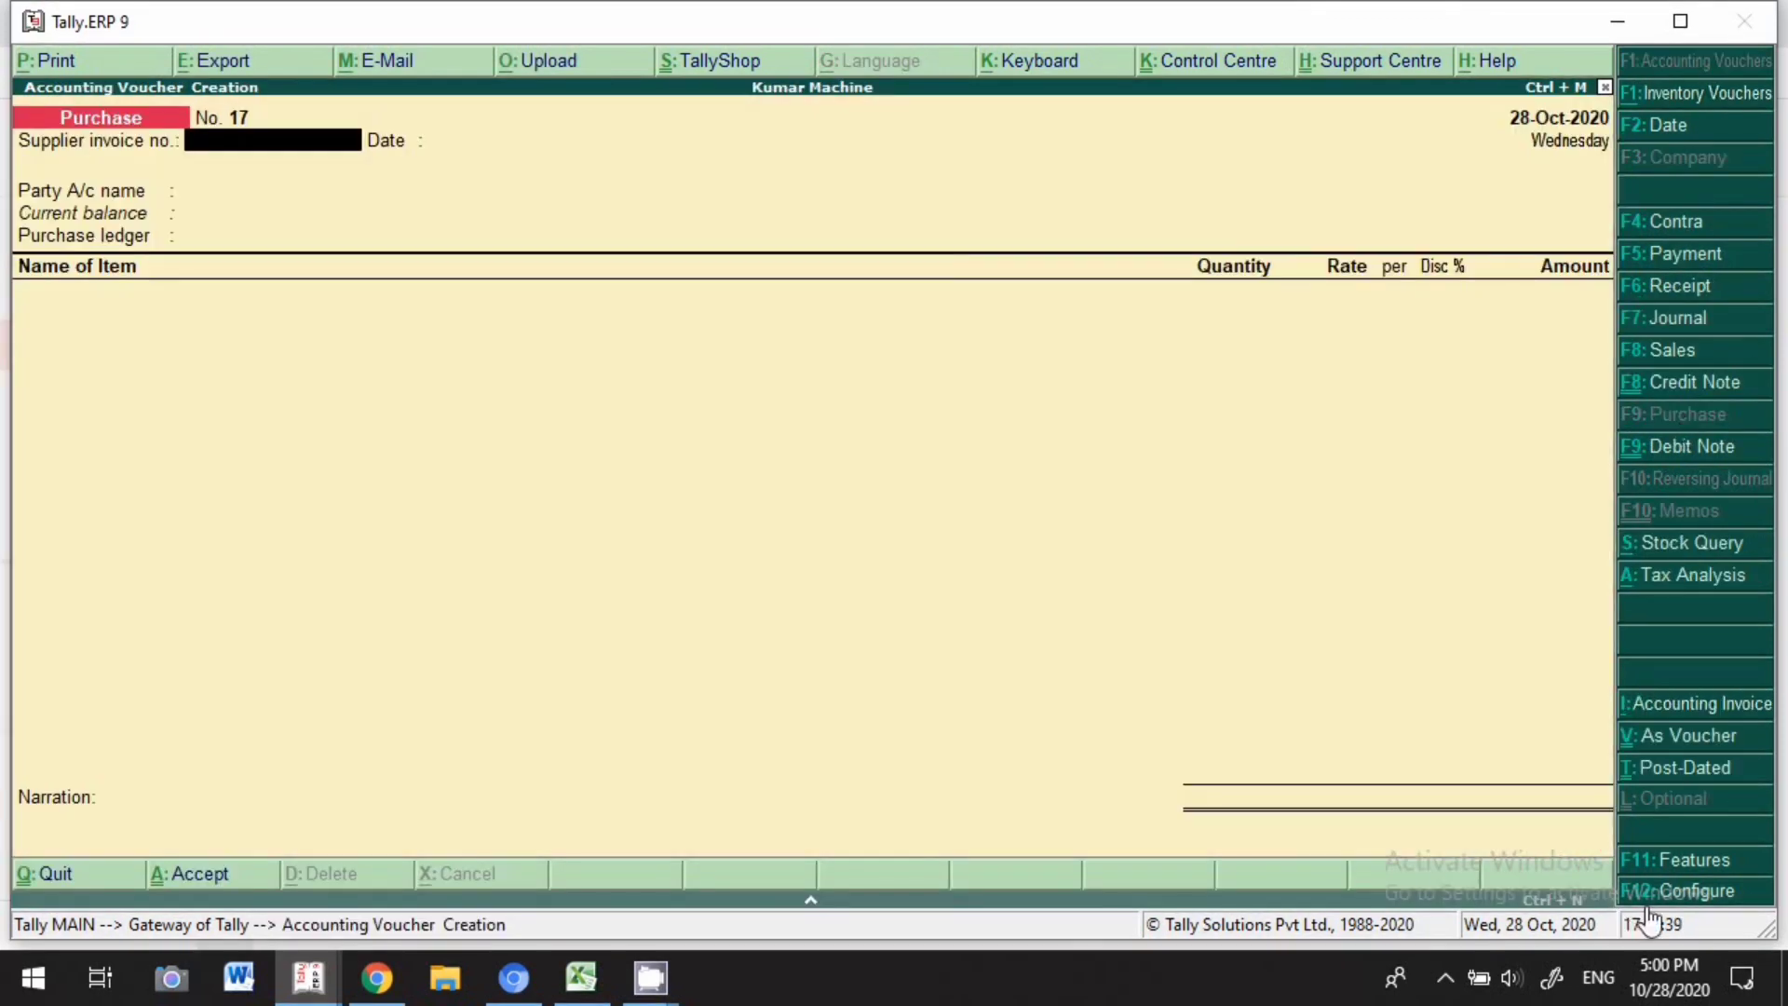
left_click(1680, 894)
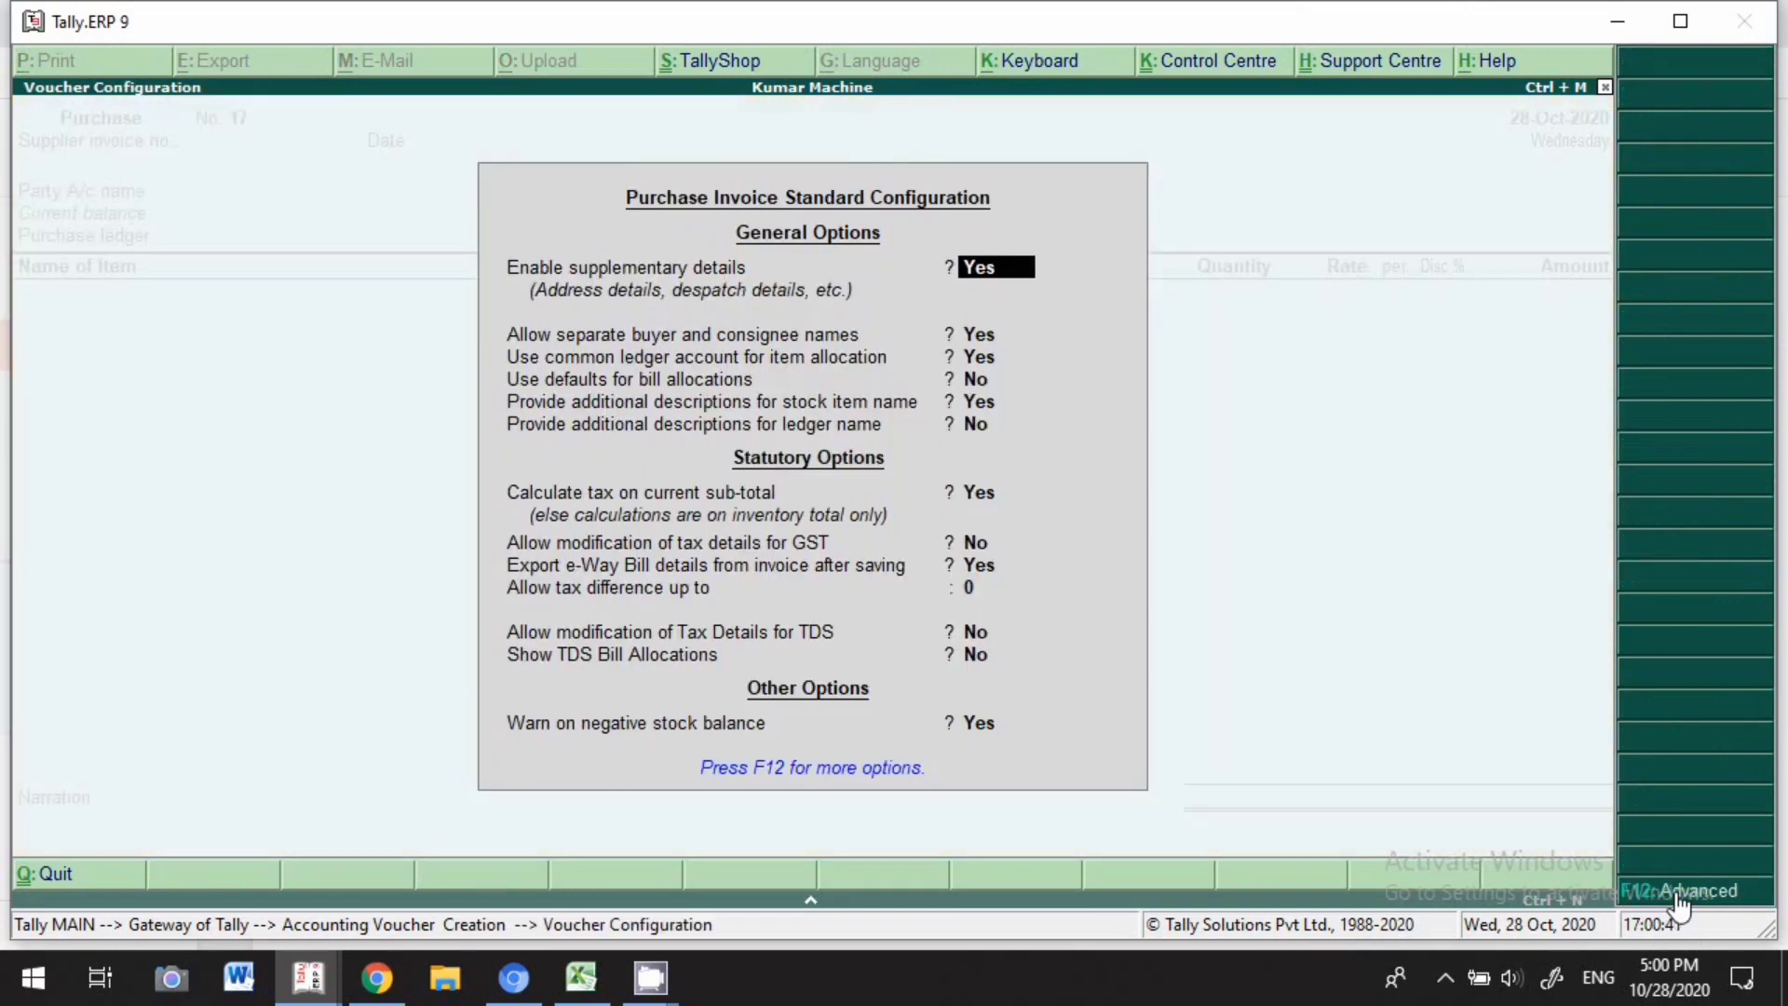
left_click(1679, 894)
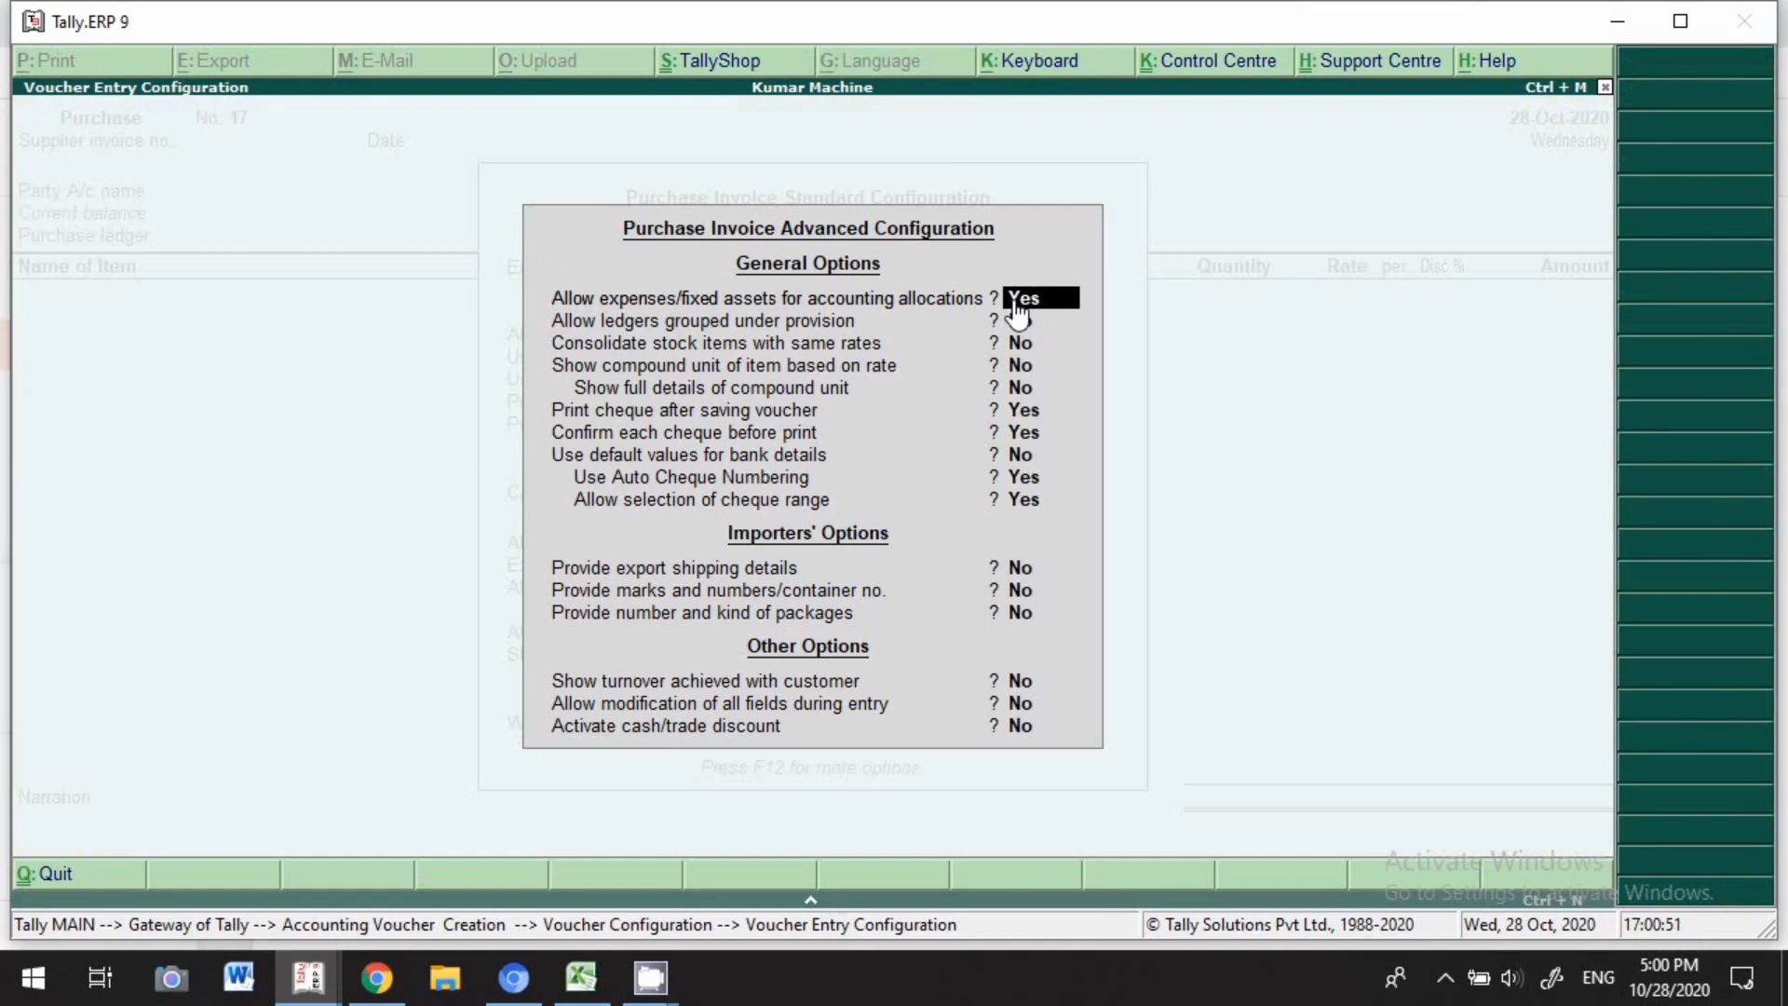
Keep expenses/fixed assets for accounting allocations set to Yes and accept the advanced and standard purchase invoice configurations.
key("Down")
key("Down")
key("Down")
key("Down")
key("Down")
key("Down")
key("Down")
key("Down")
key("Down")
key("Down")
key("Down")
key("Down")
key("Down")
key("Down")
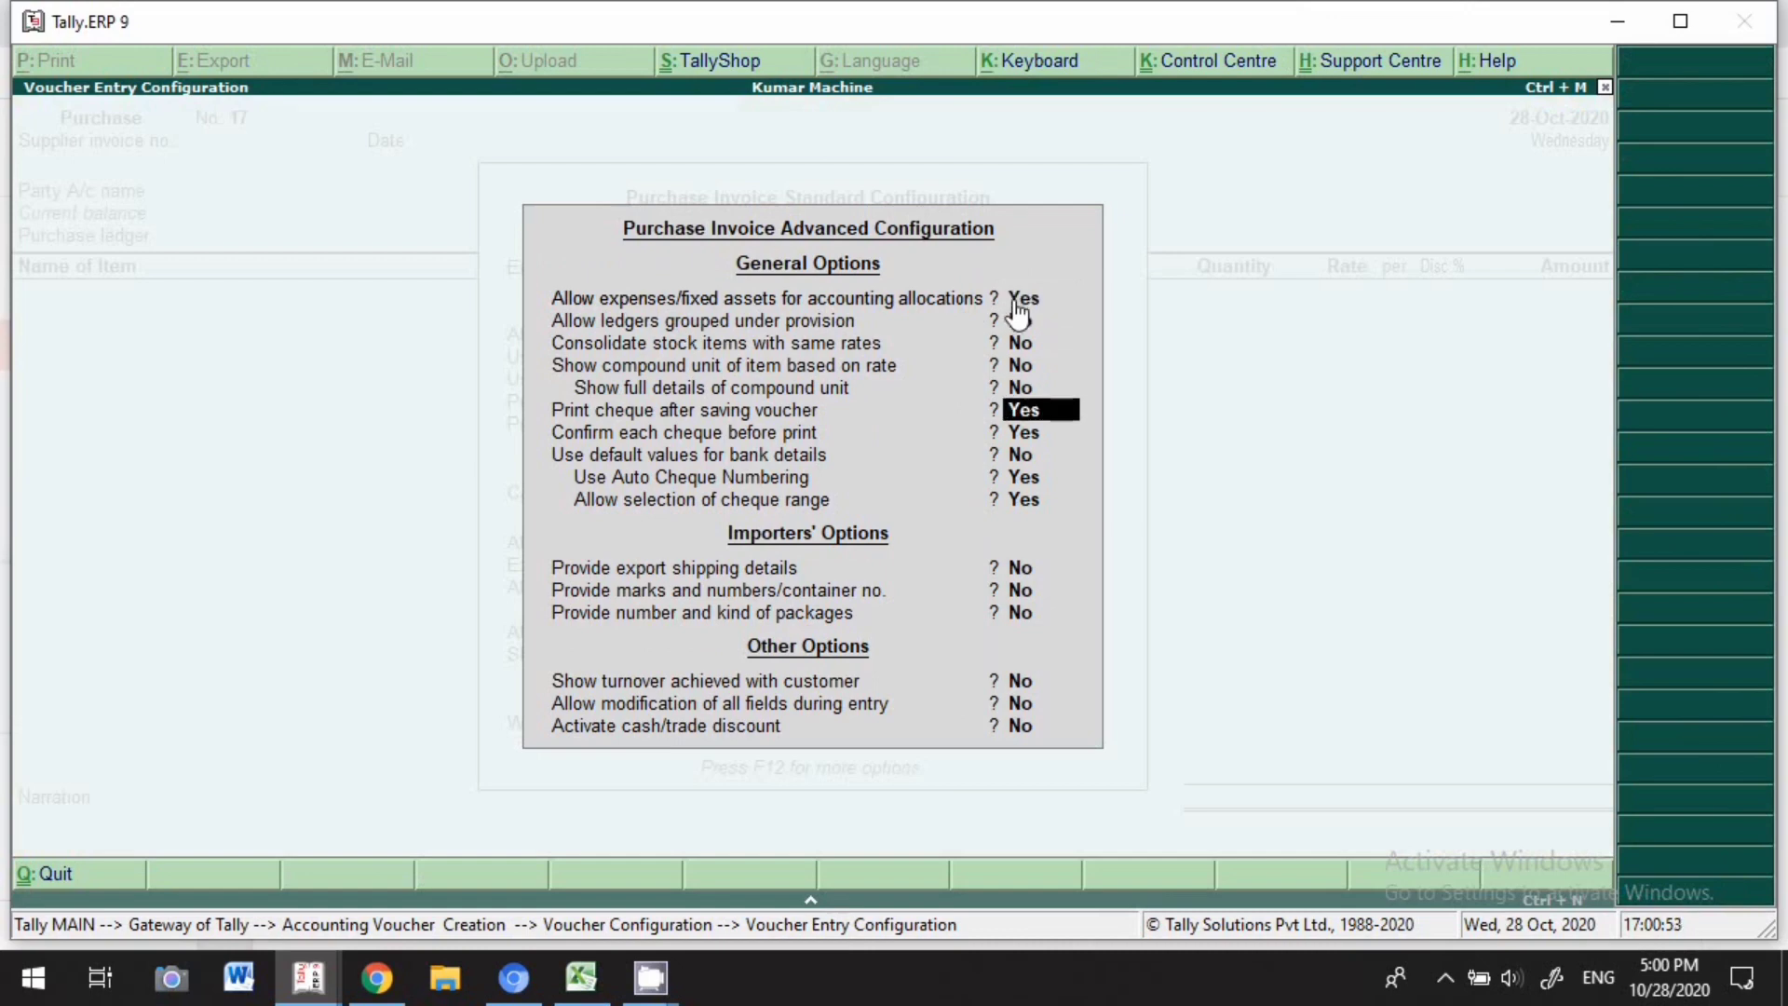
key("Return")
key("Return")
key("Return")
key("Return")
key("Return")
key("Return")
key("Return")
key("Return")
key("Return")
key("Return")
key("Return")
key("Return")
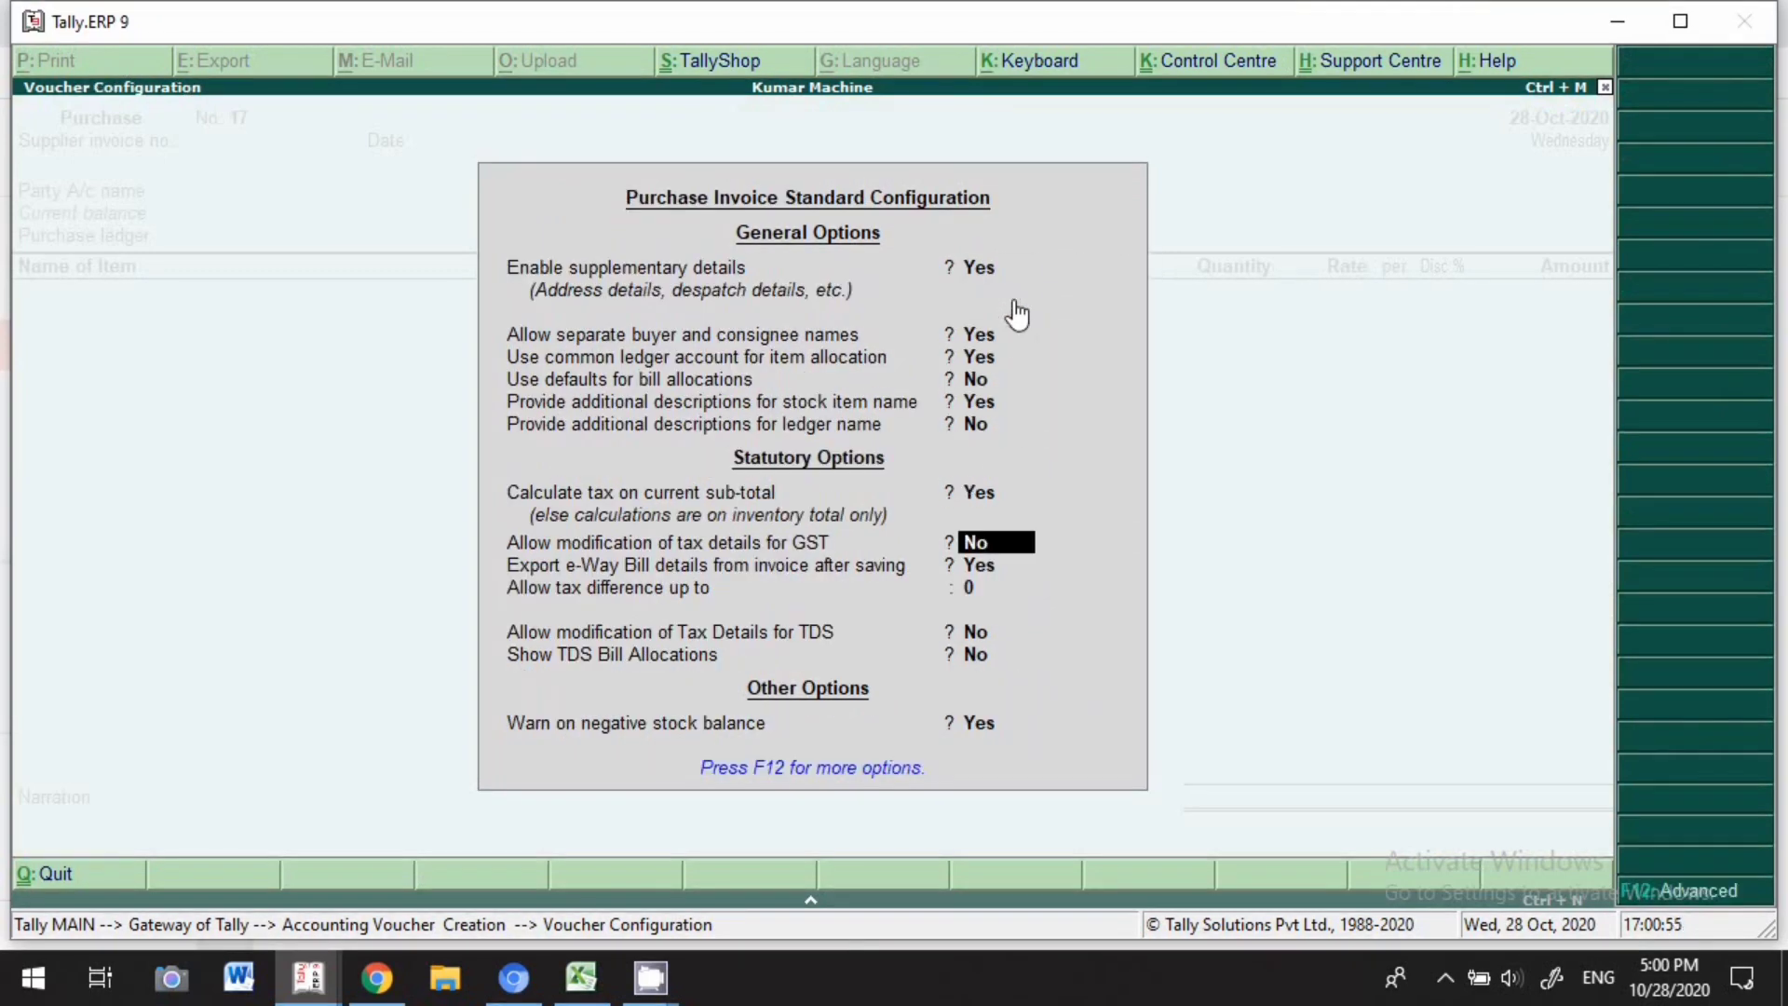
key("Return")
key("Return")
key("Return")
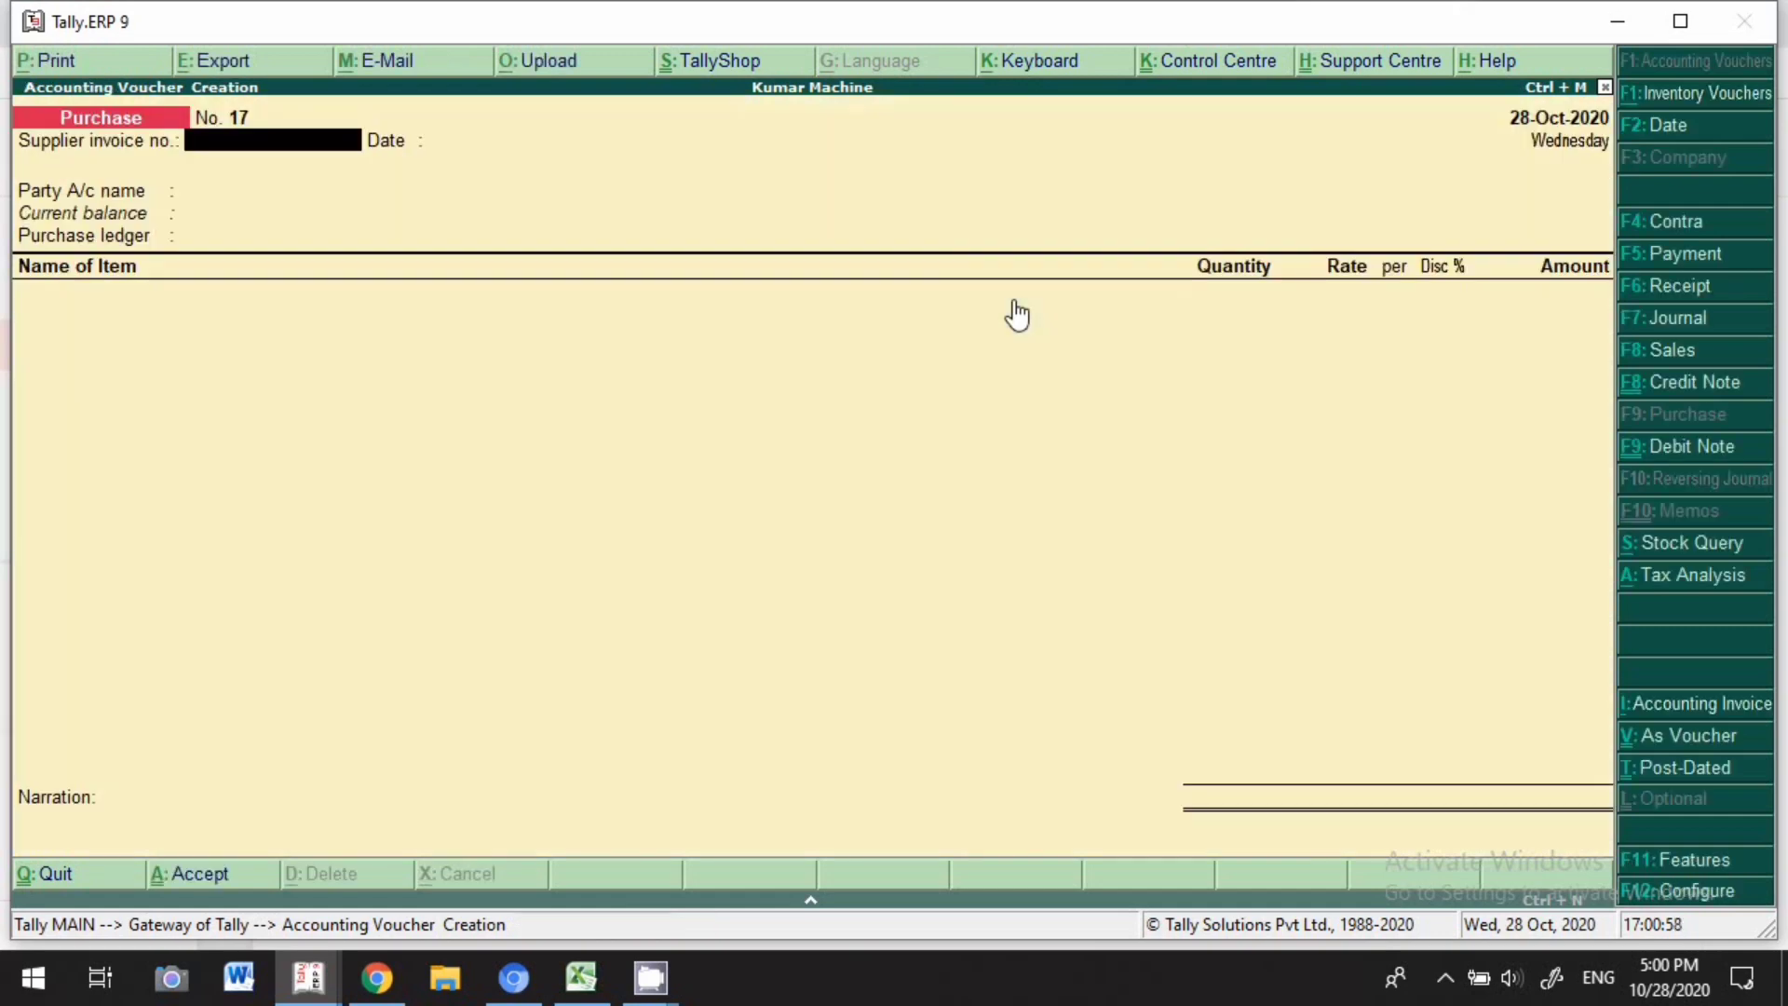
Switch the purchase entry to voucher mode, date it 28-Oct-2020, and enter supplier invoice number 6426 with the same date.
left_click(1697, 740)
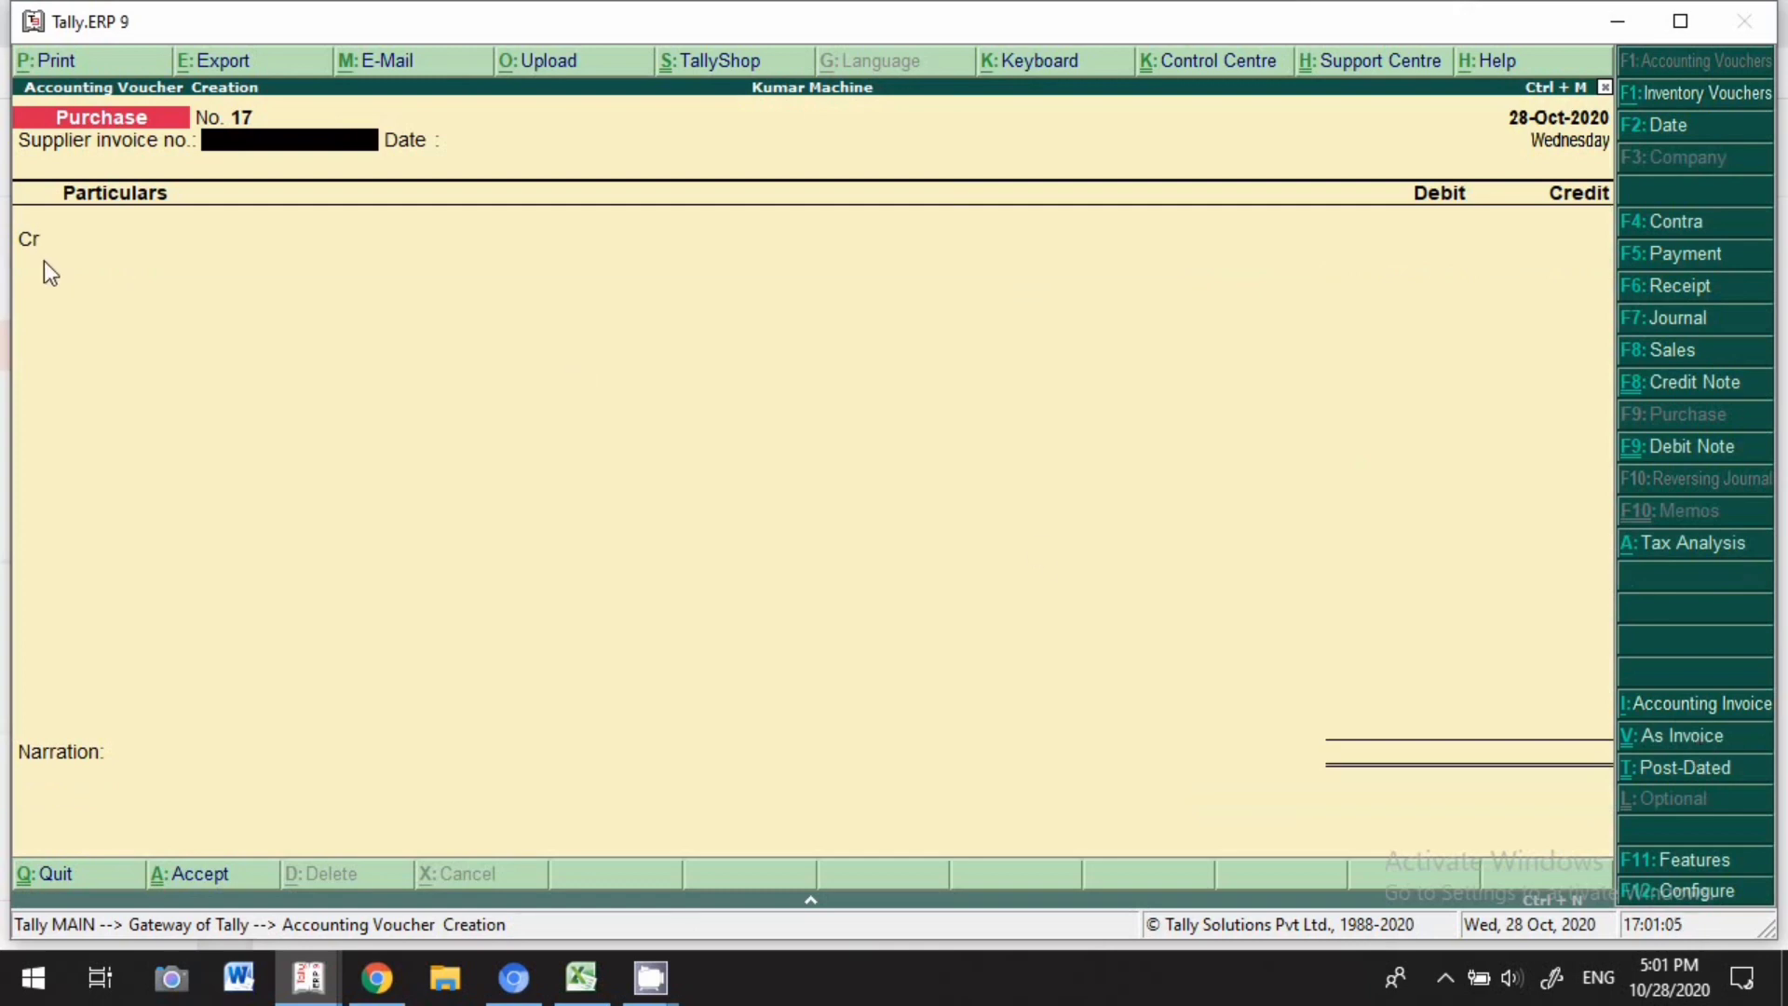
key("F2")
type("28.10")
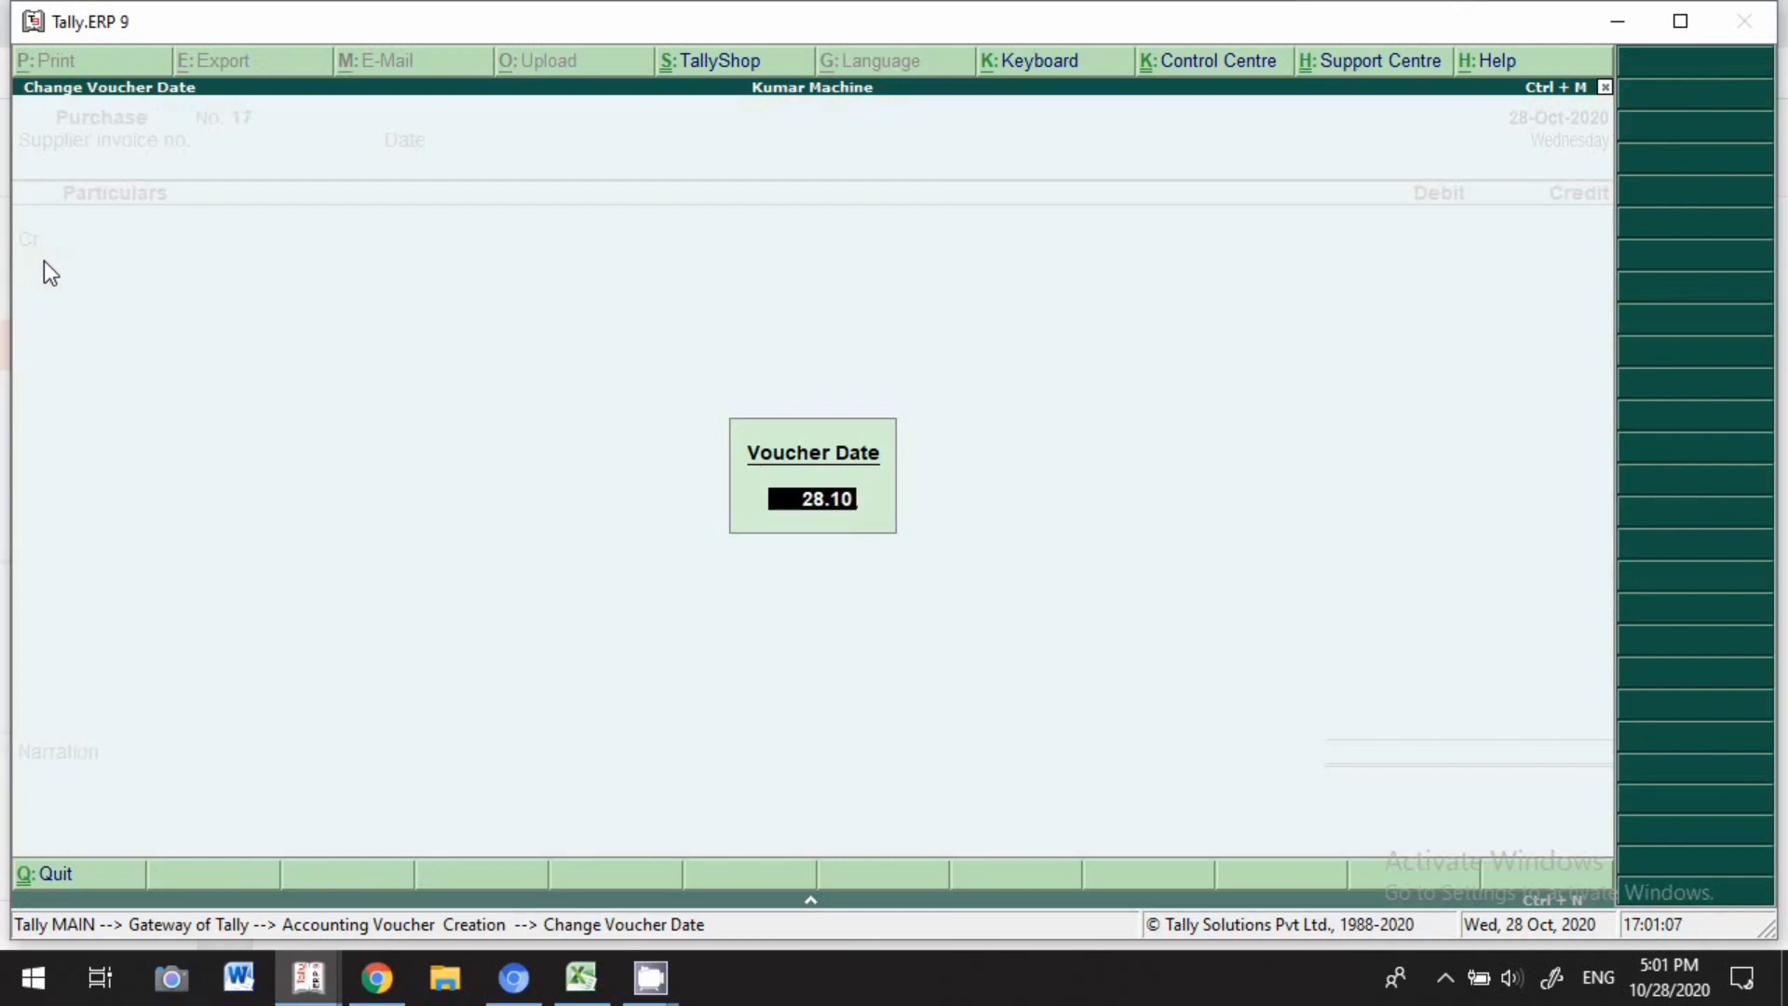
key("Return")
type("6426")
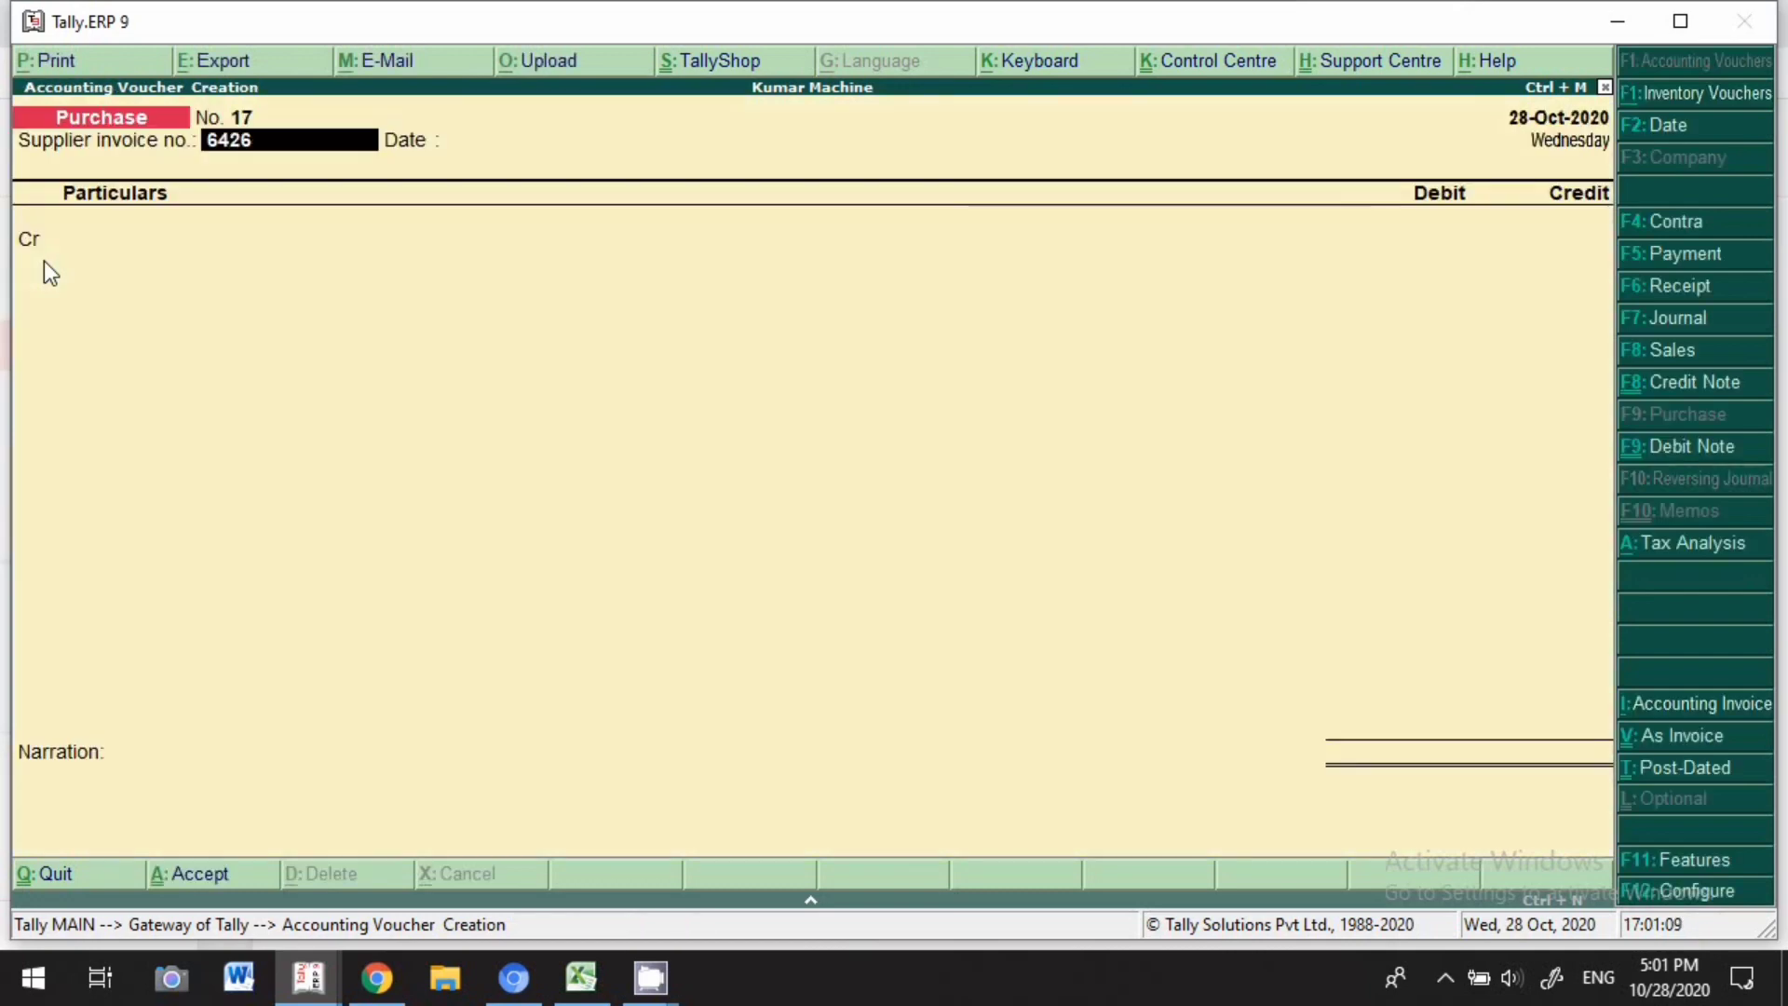
key("Return")
key("Return")
Credit Ac Comapny with 1,00,000, accepting its supplier details and allocating the amount as New Ref 6426.
type("Ac")
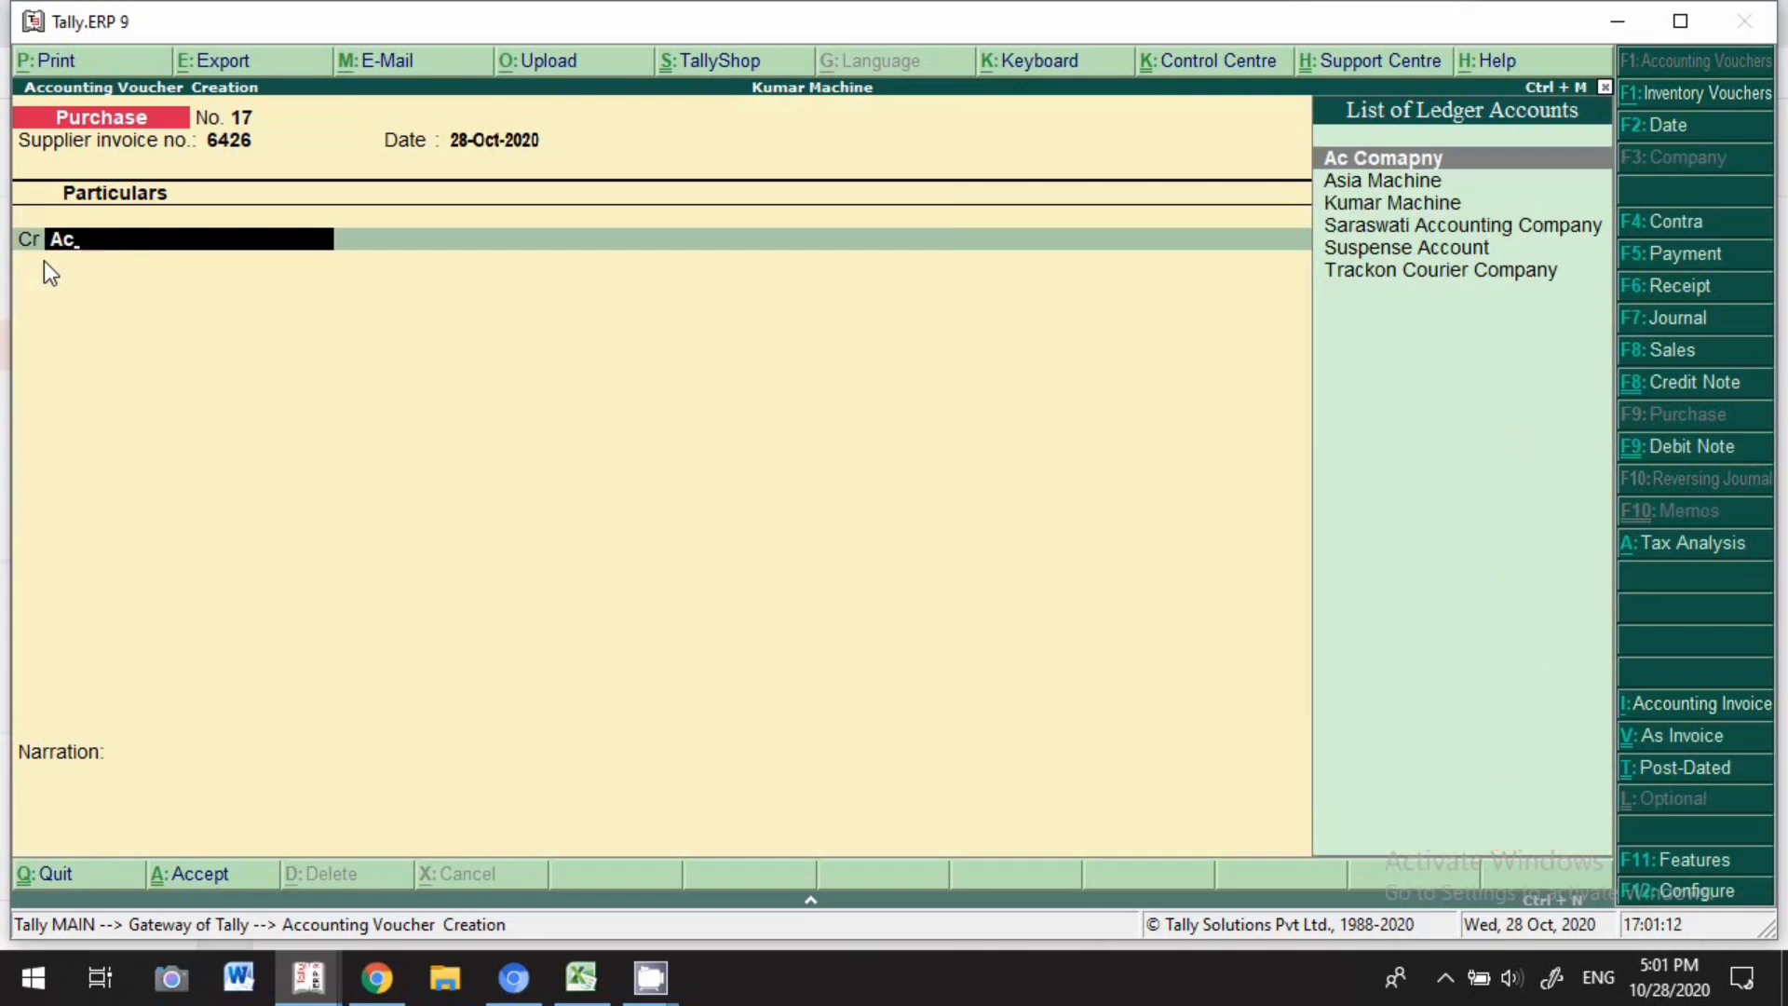
key("Return")
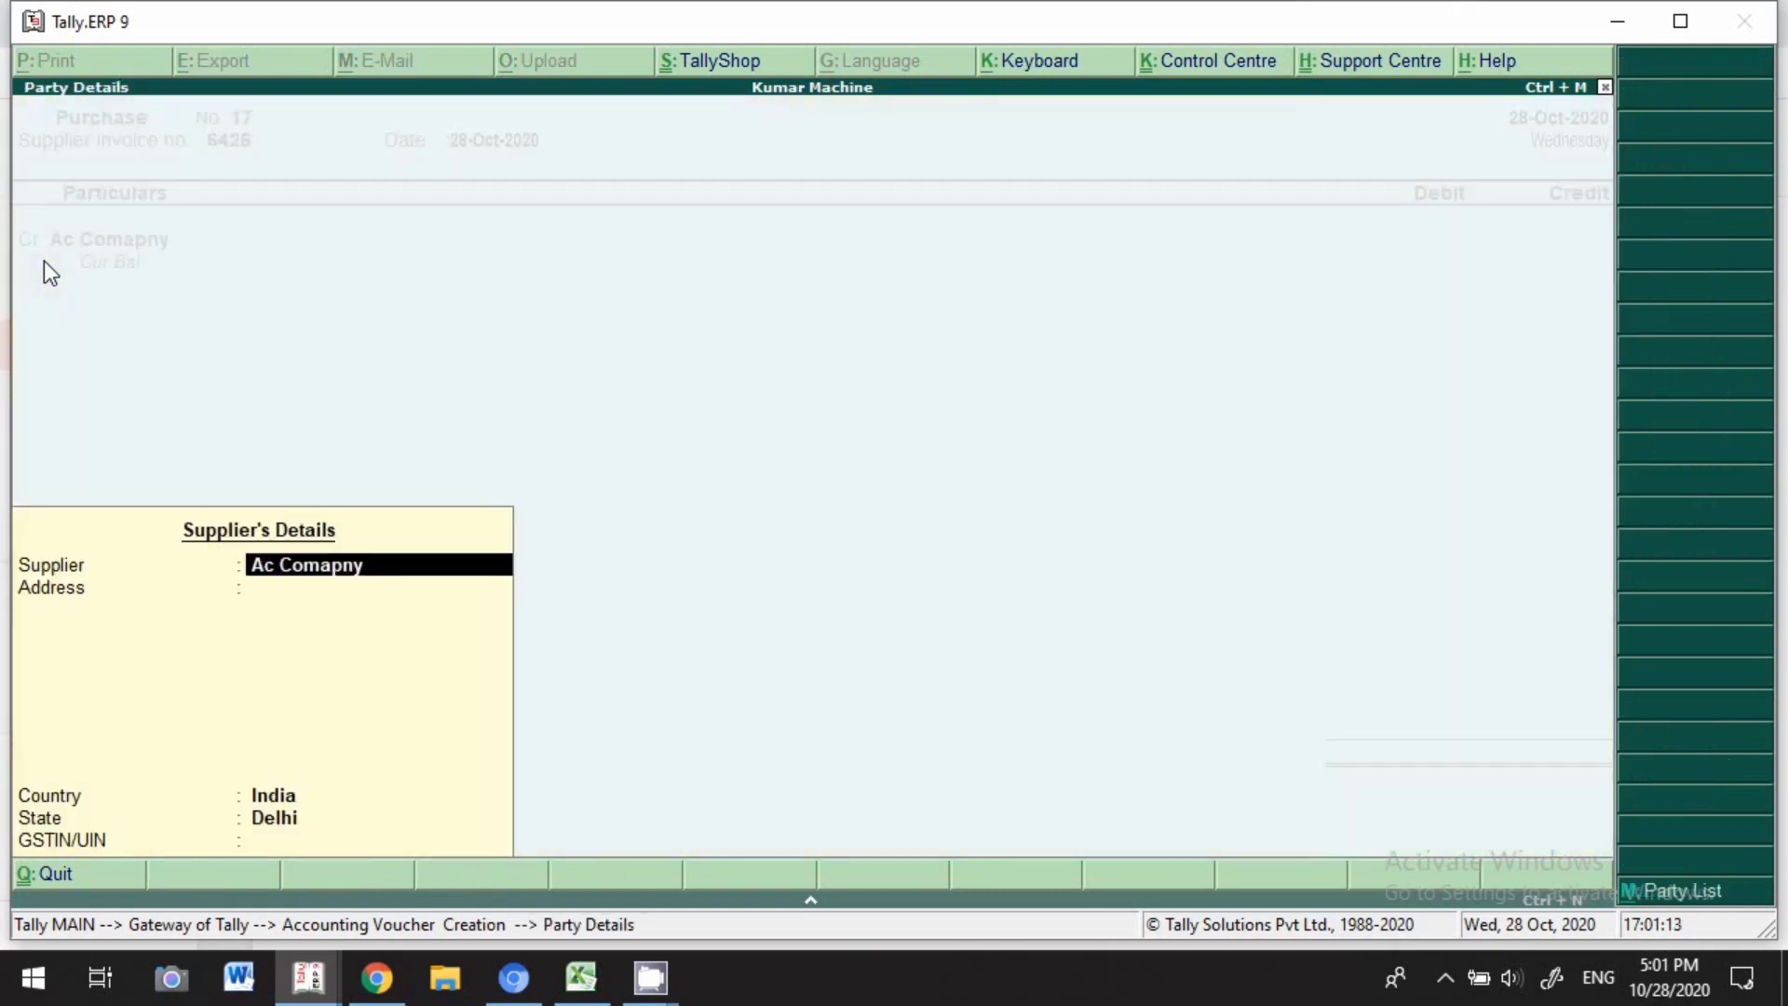
key("Return")
key("Return")
key("Return")
key("Return")
key("Return")
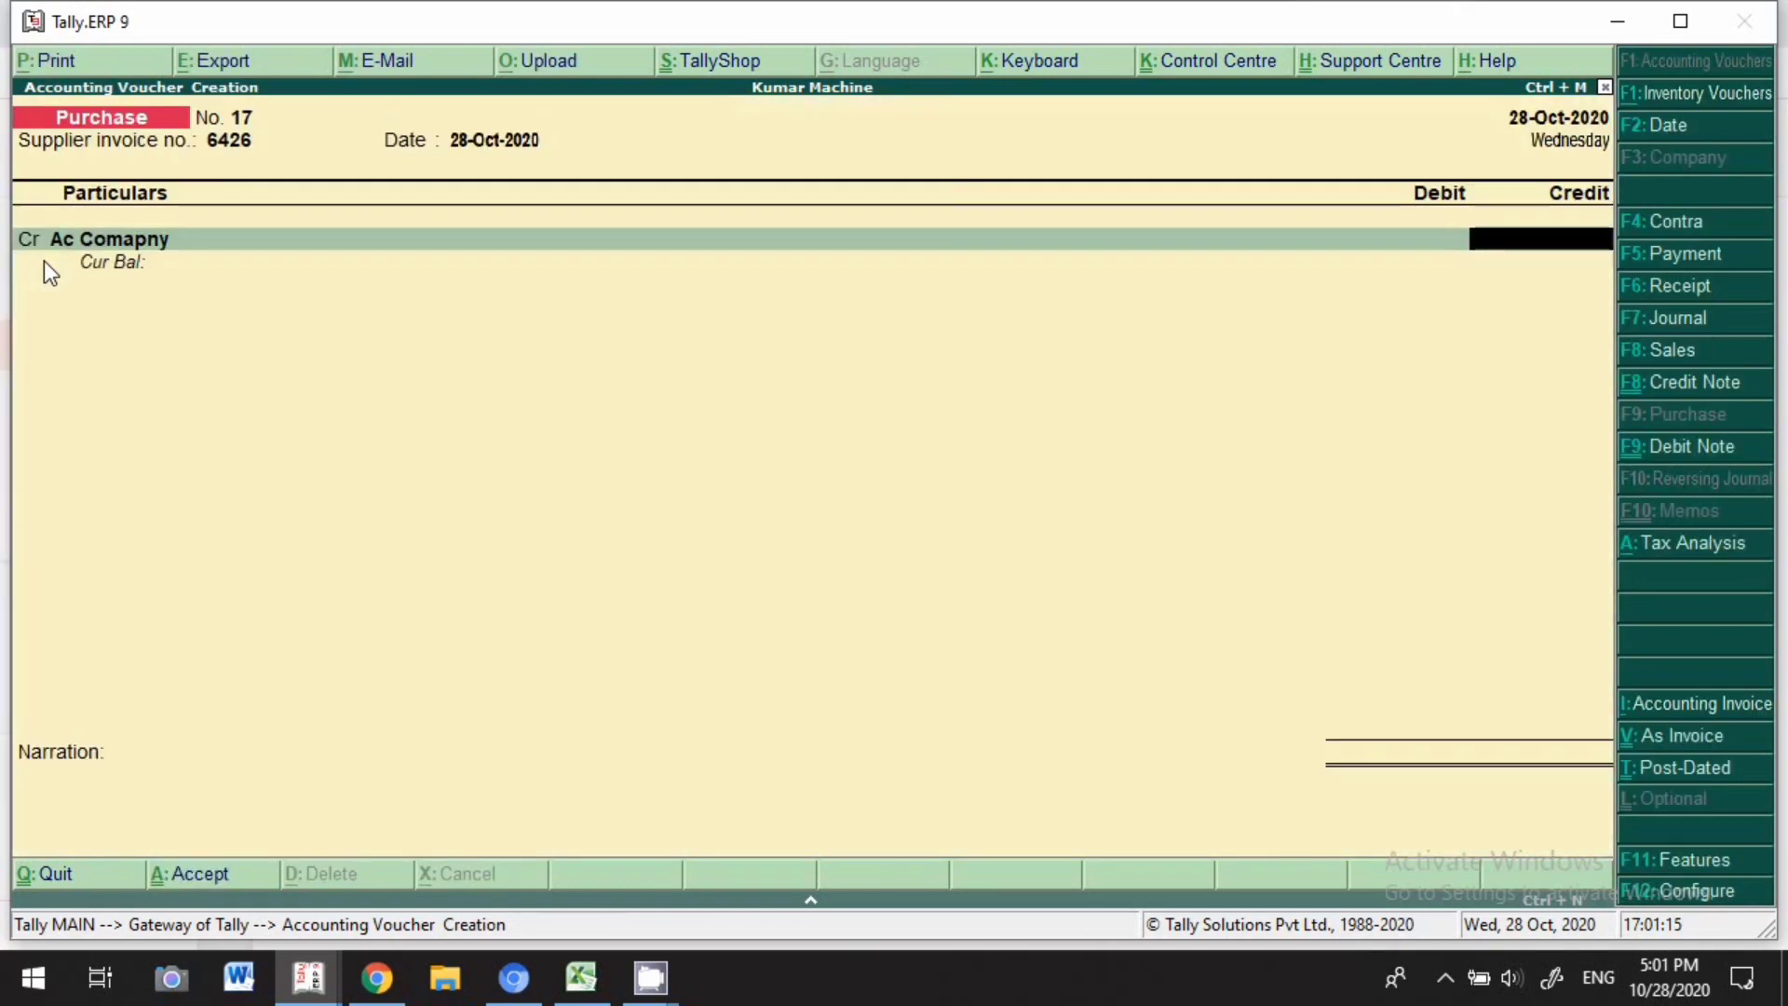
type("100000")
key("Return")
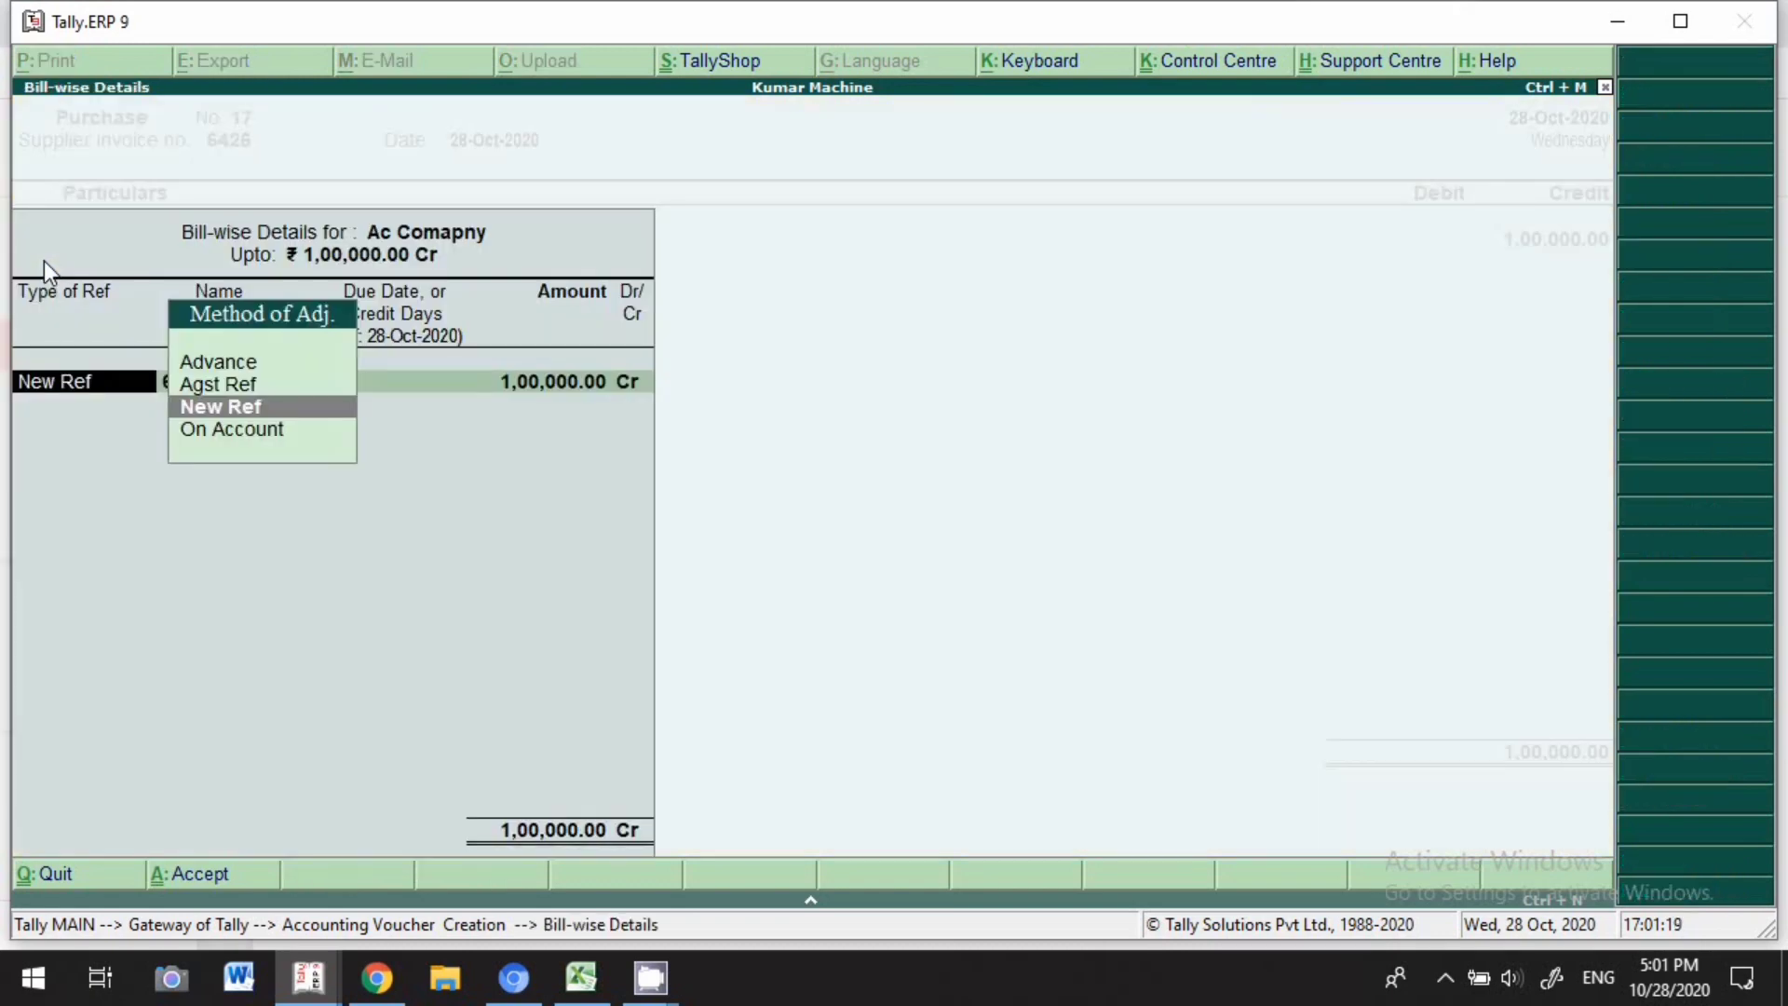
key("Return")
key("Return")
key("Return")
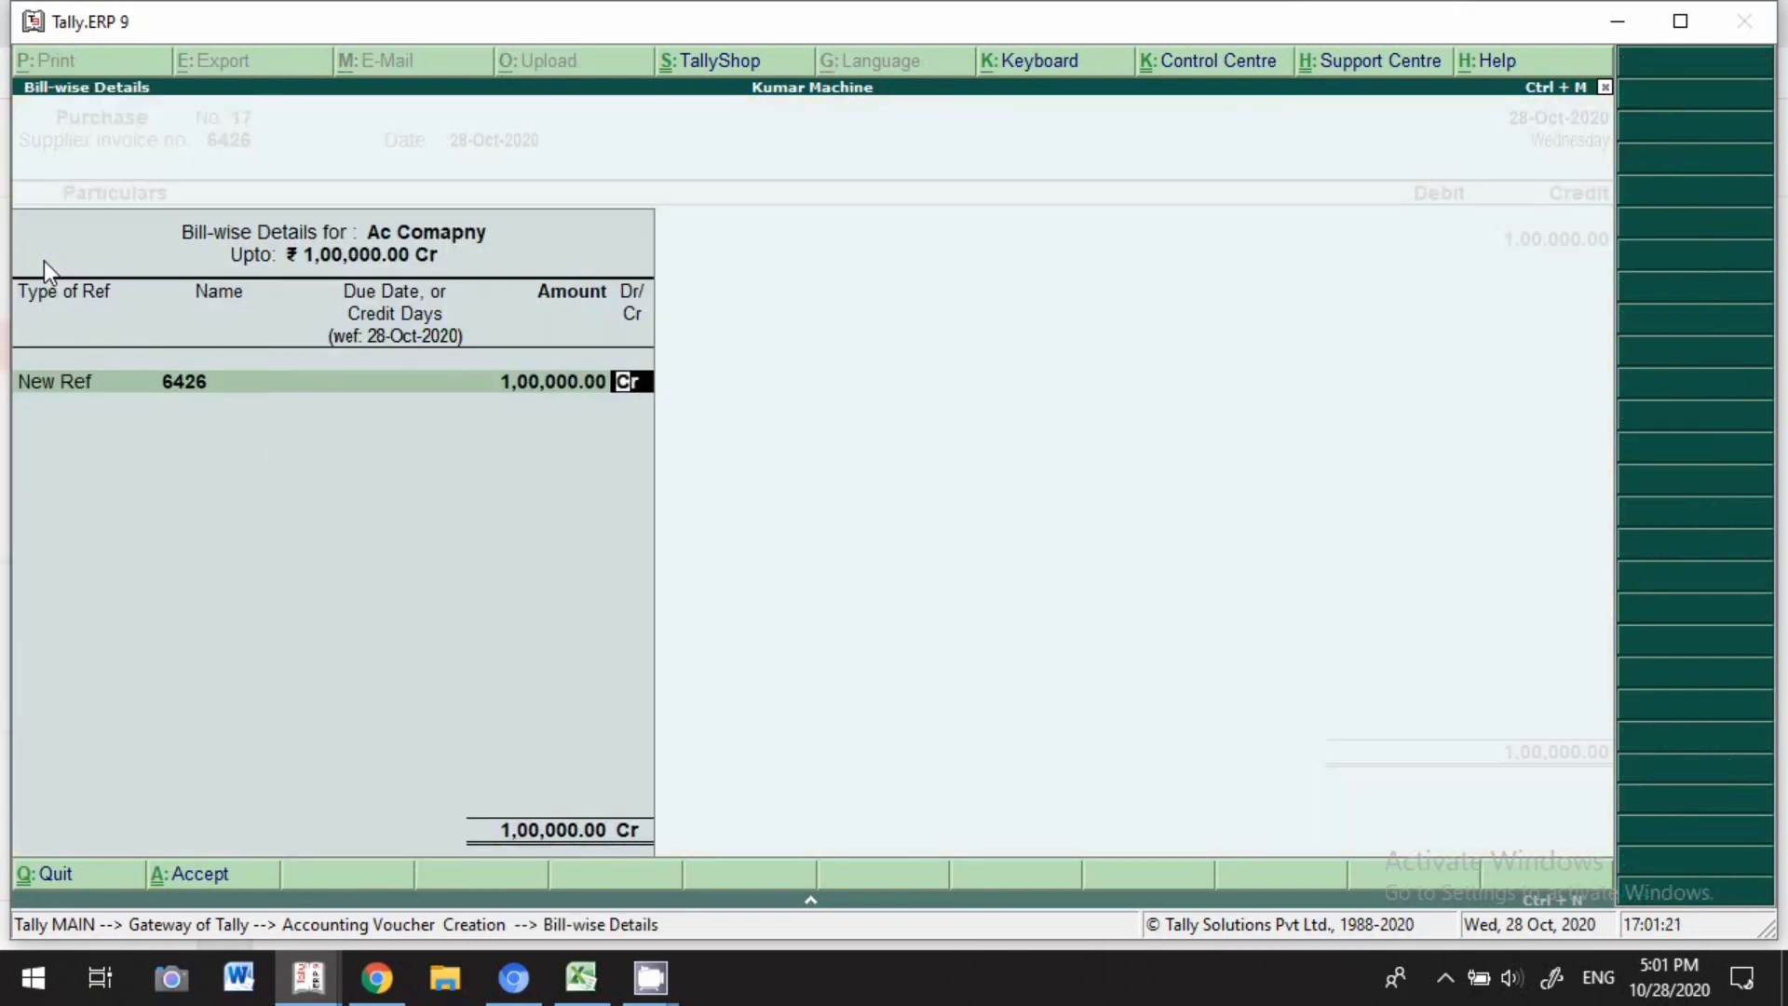
key("Return")
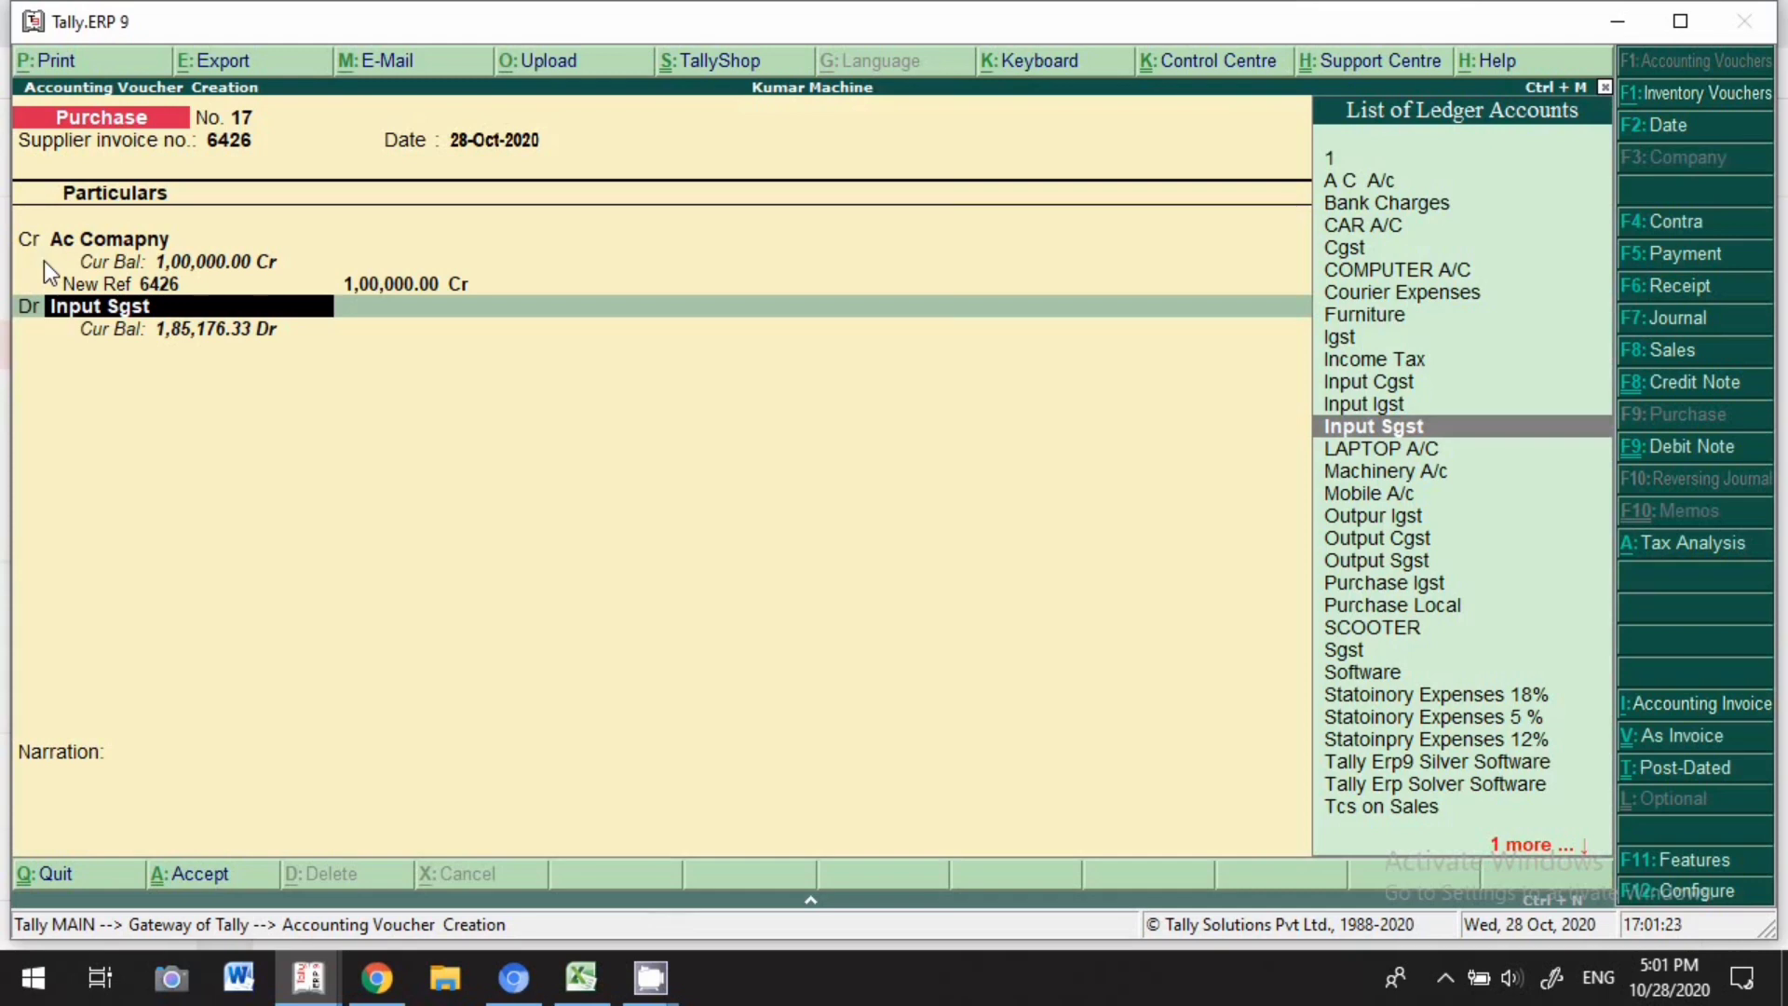
Choose A C A/c as the purchase voucher's debit ledger and open its master for alteration.
type("a/c")
key("Return")
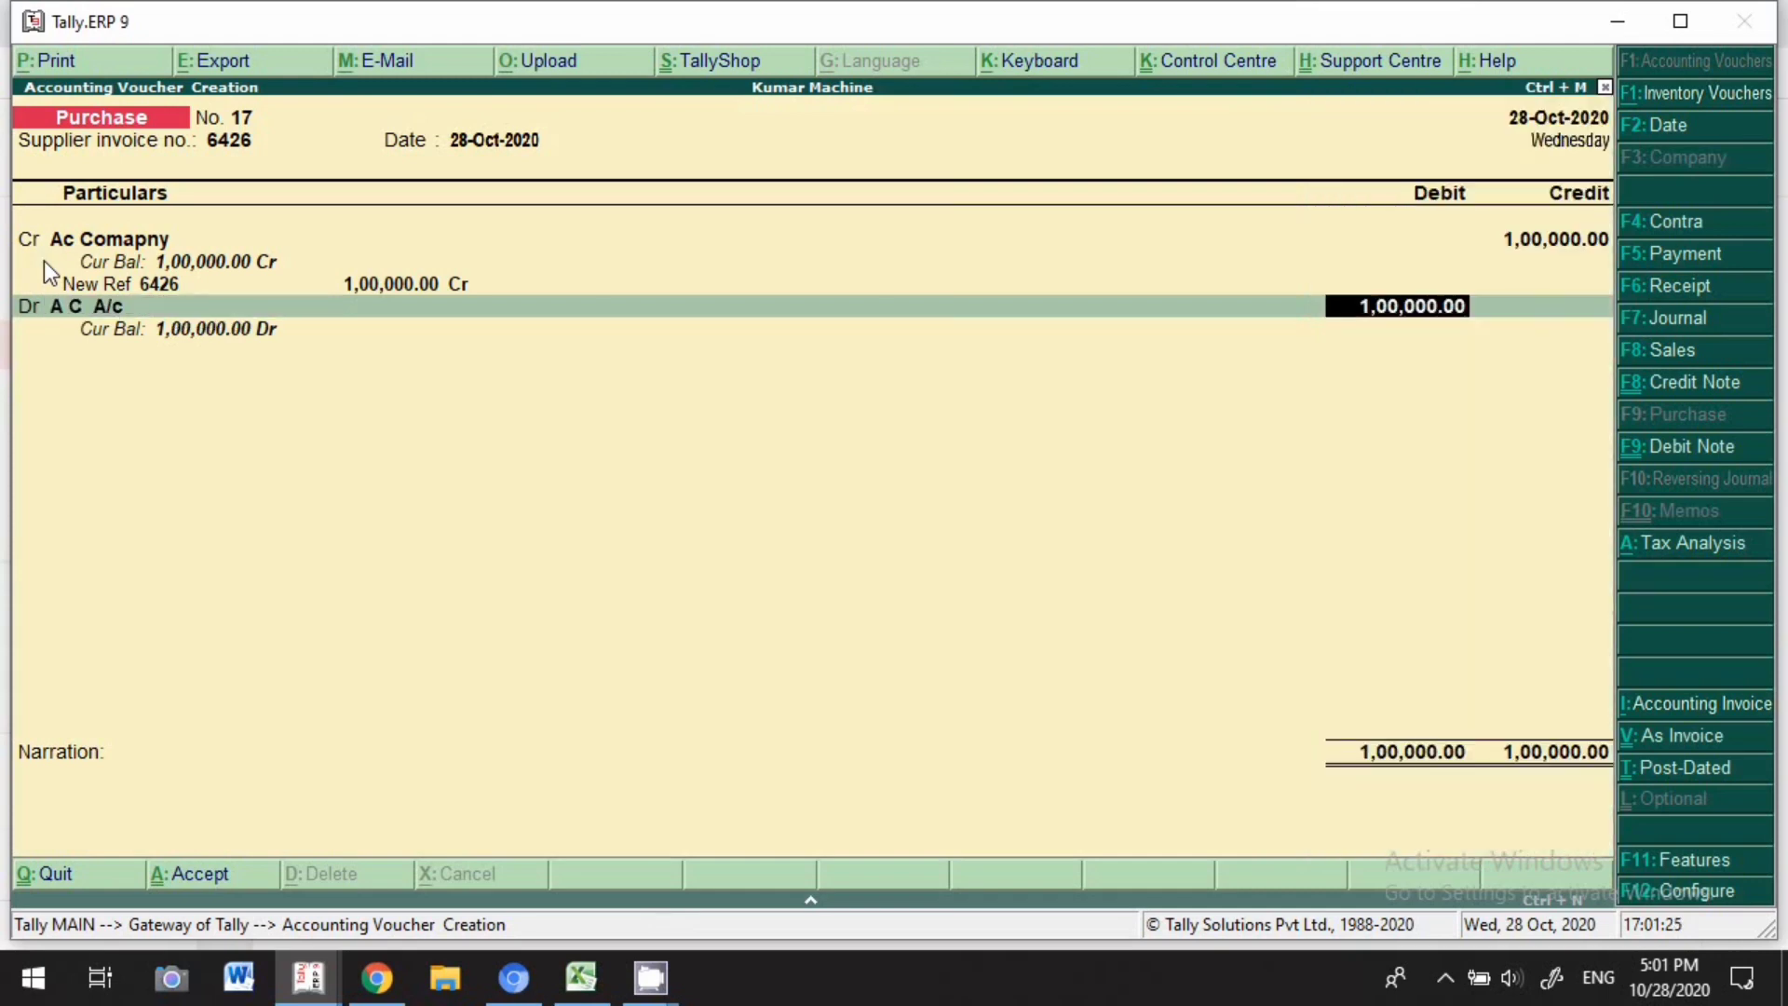
key("BackSpace")
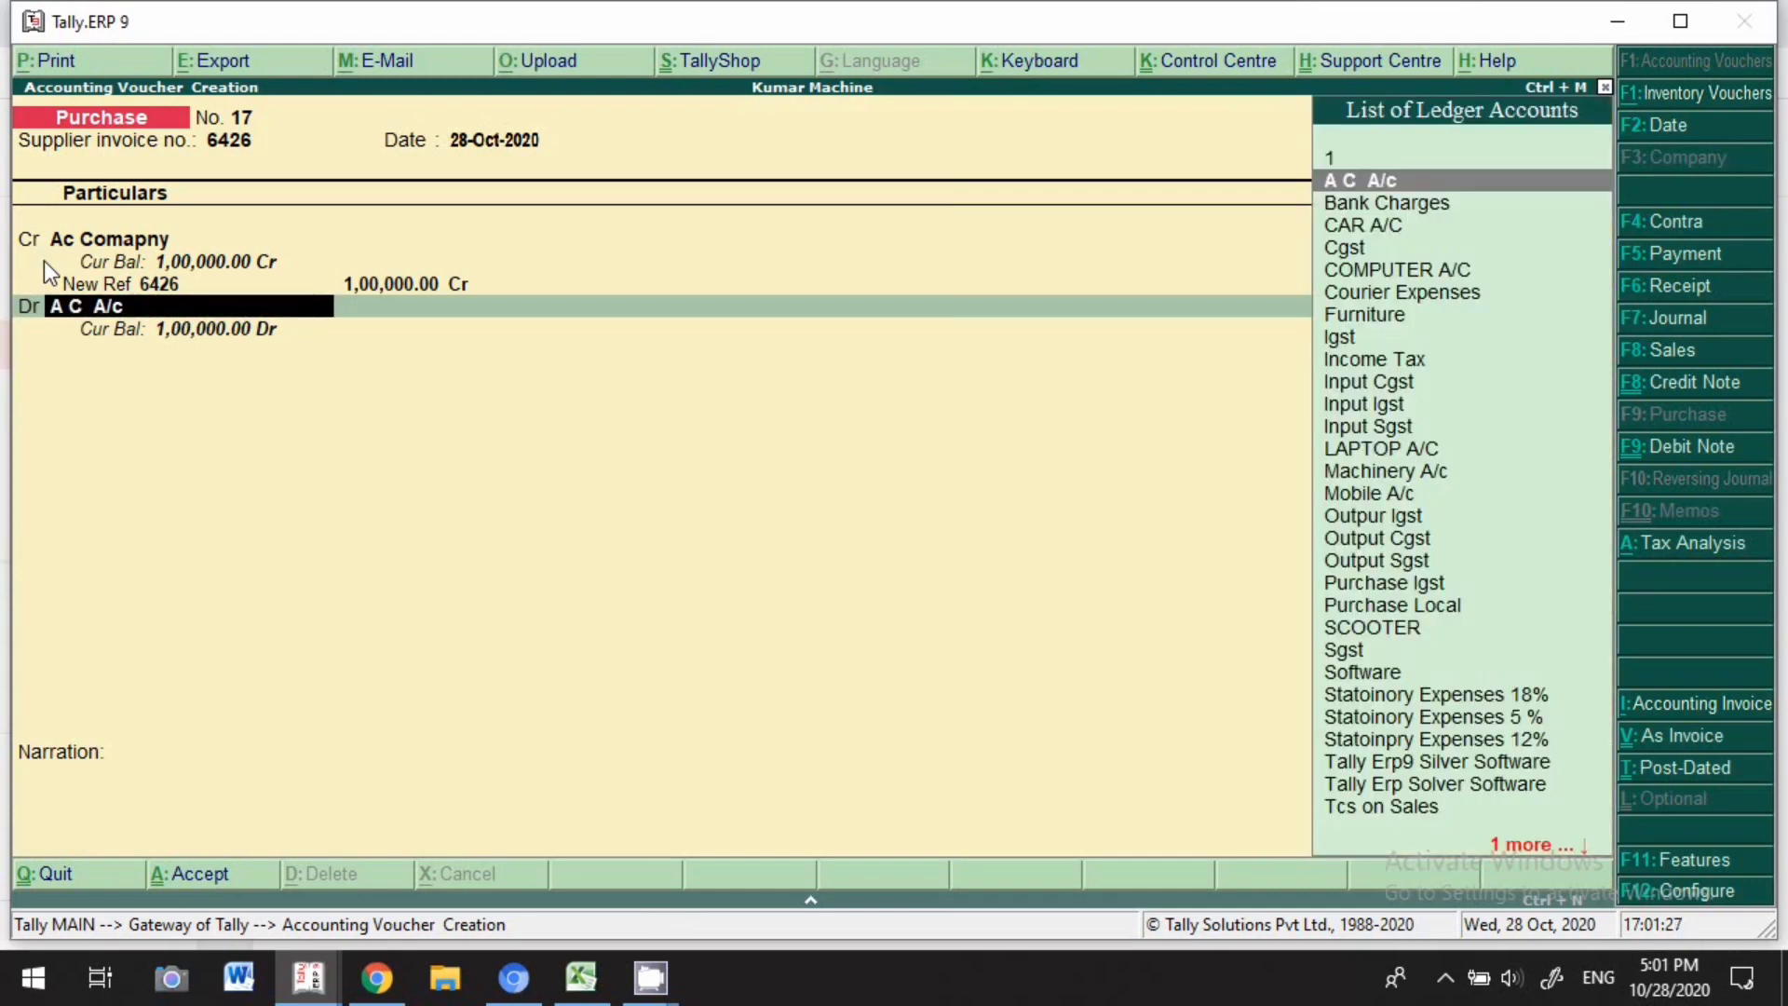
key("ctrl+Return")
key("Return")
key("Return")
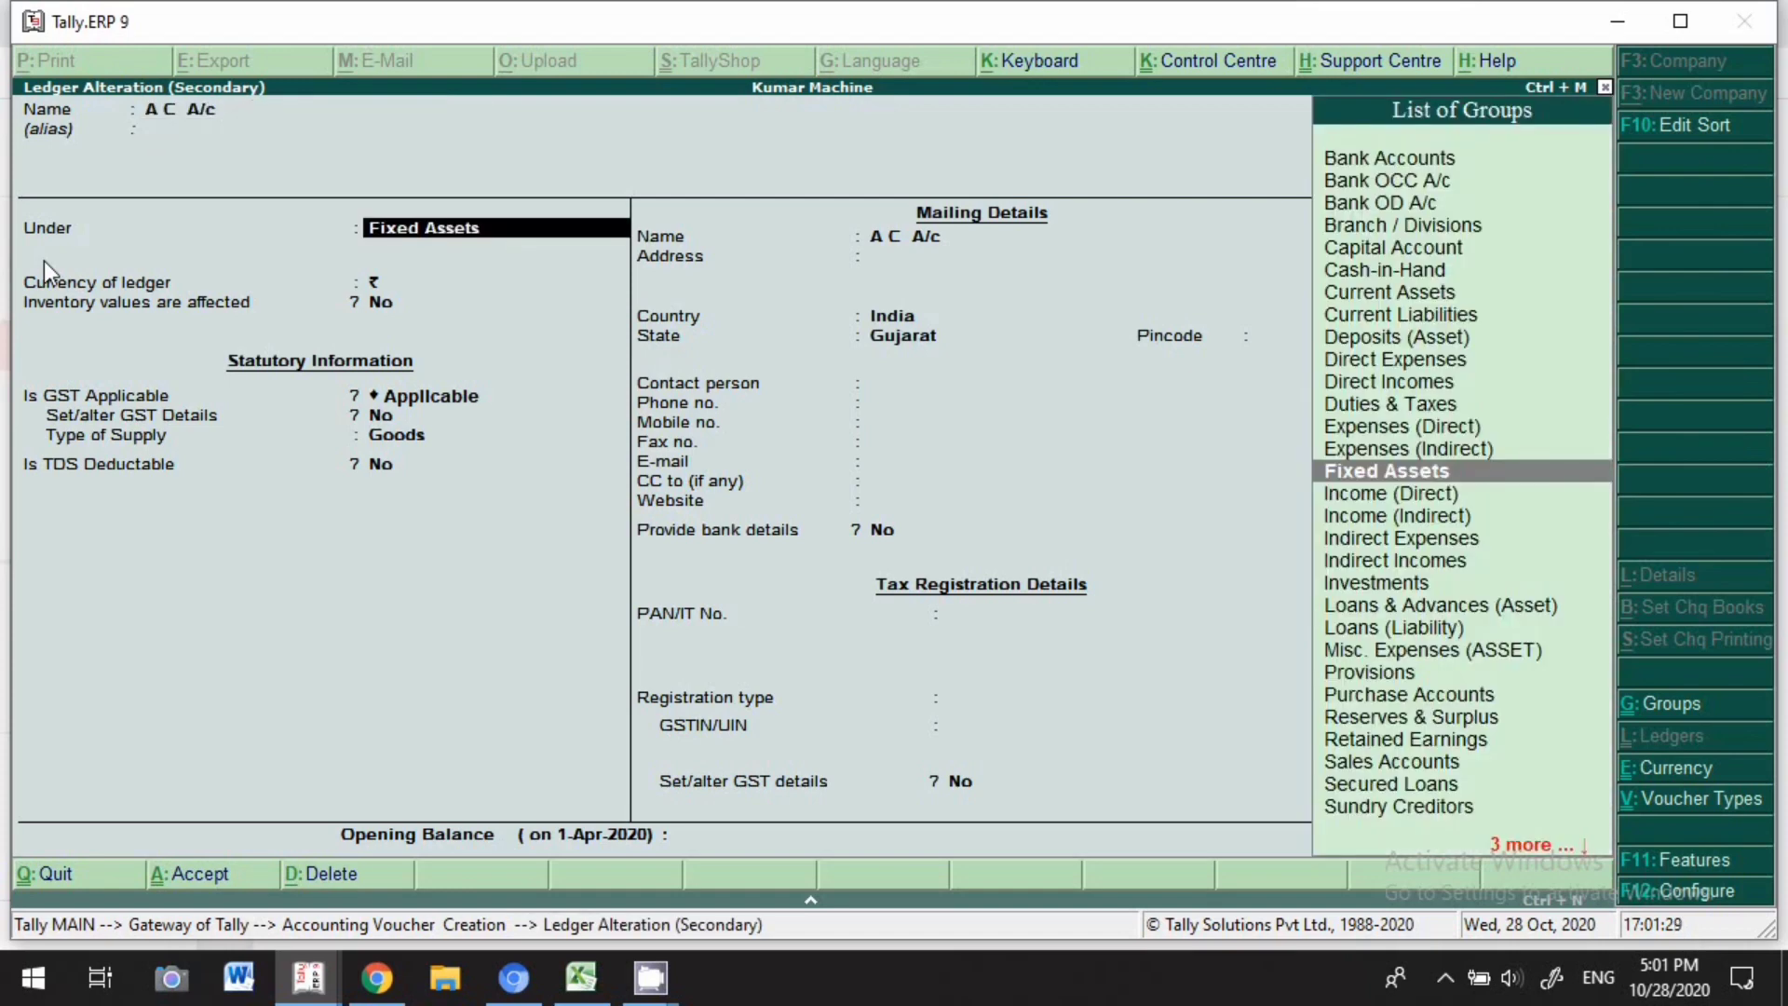
Review the A C A/c ledger's GST details, keeping Purchase Taxable, Capital Goods and the 28% integrated tax rate.
key("Return")
key("Return")
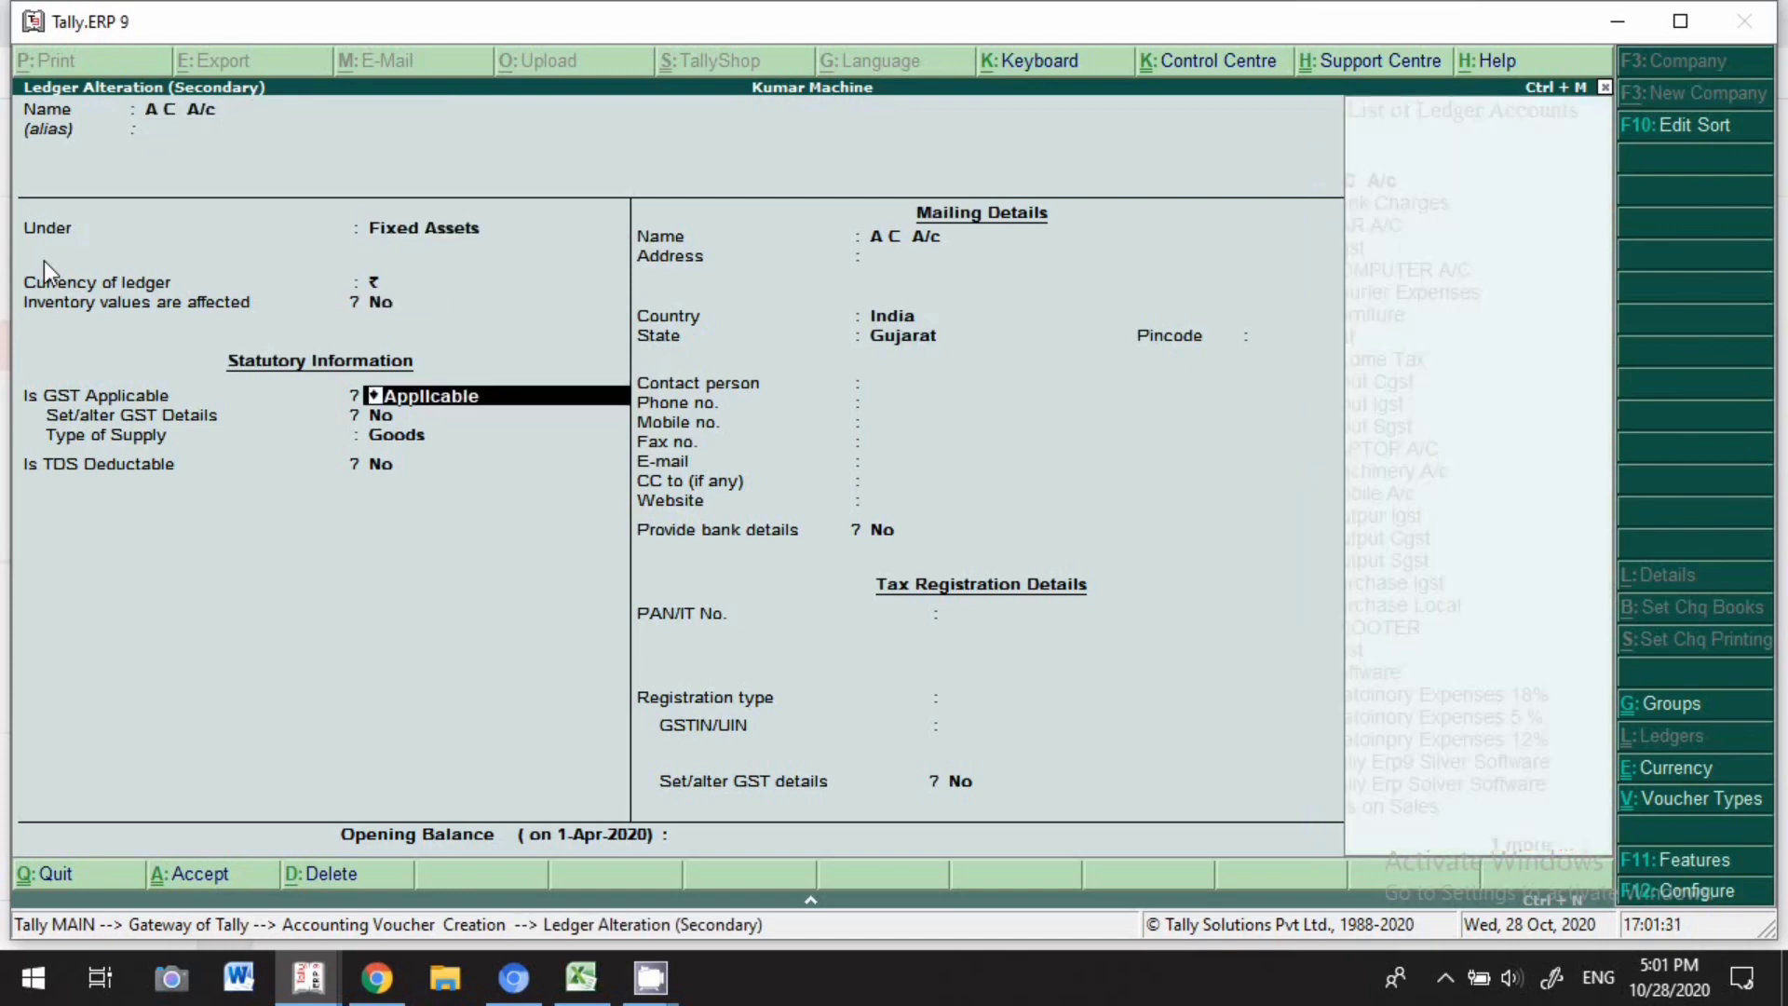
key("Return")
key("y")
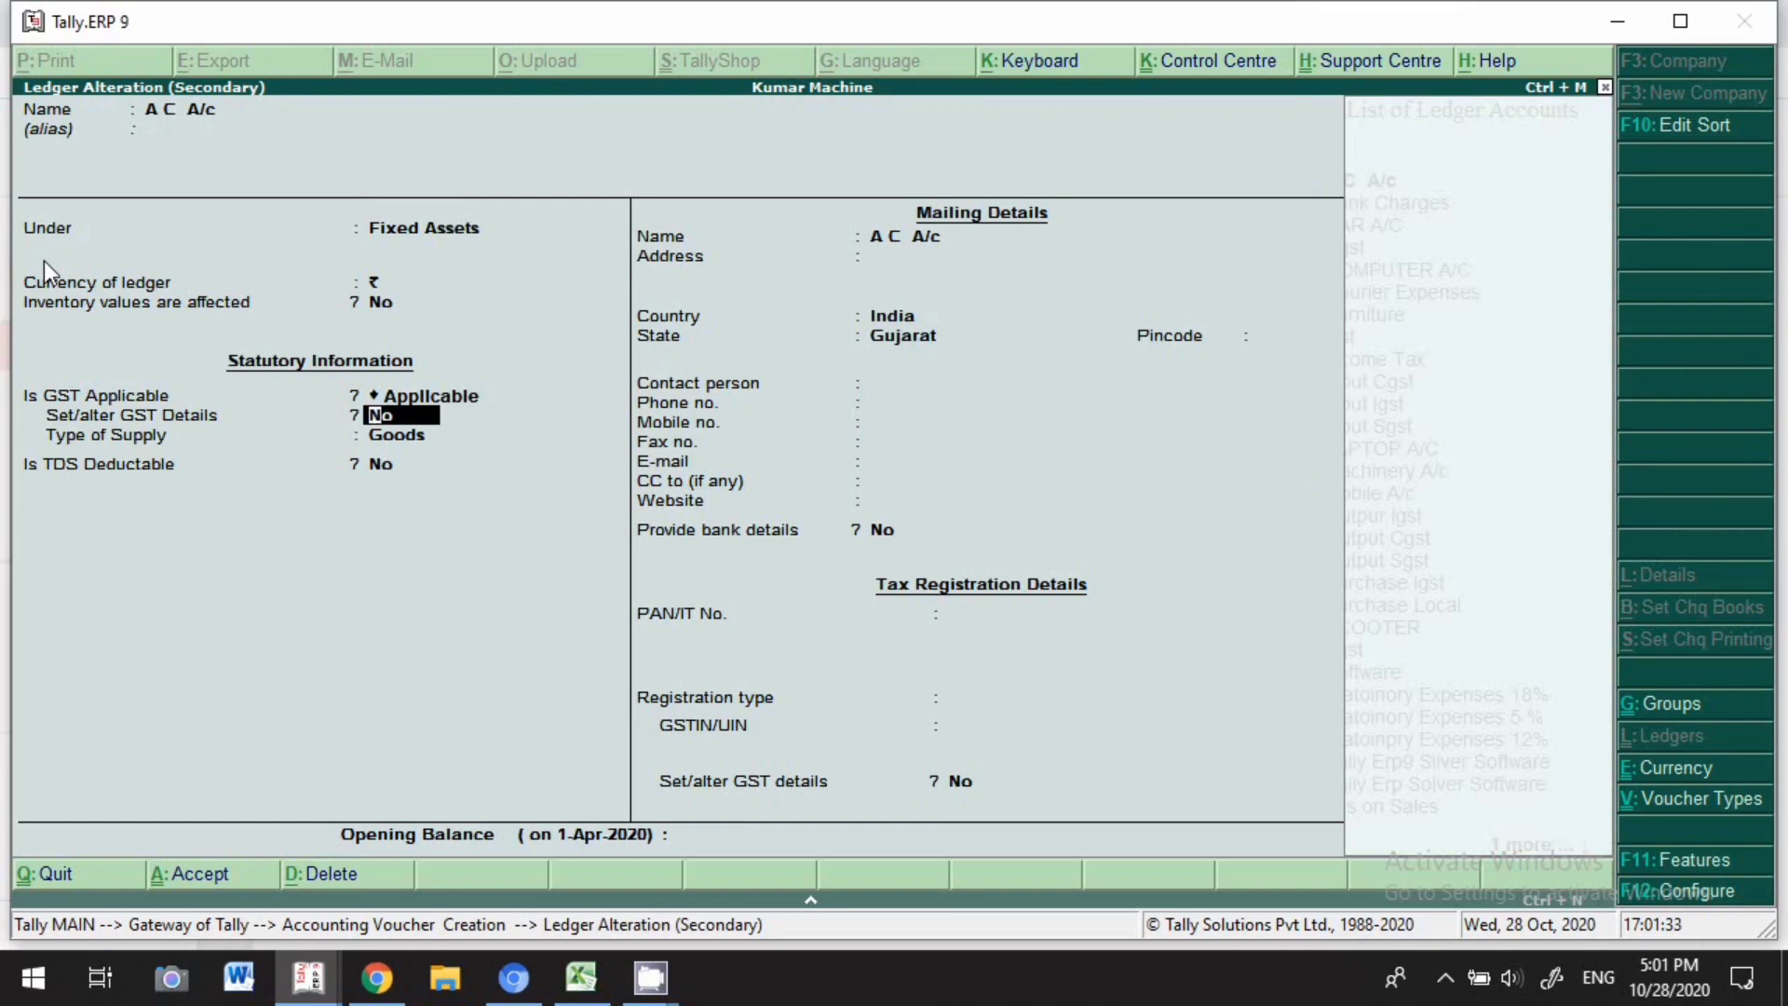
key("Return")
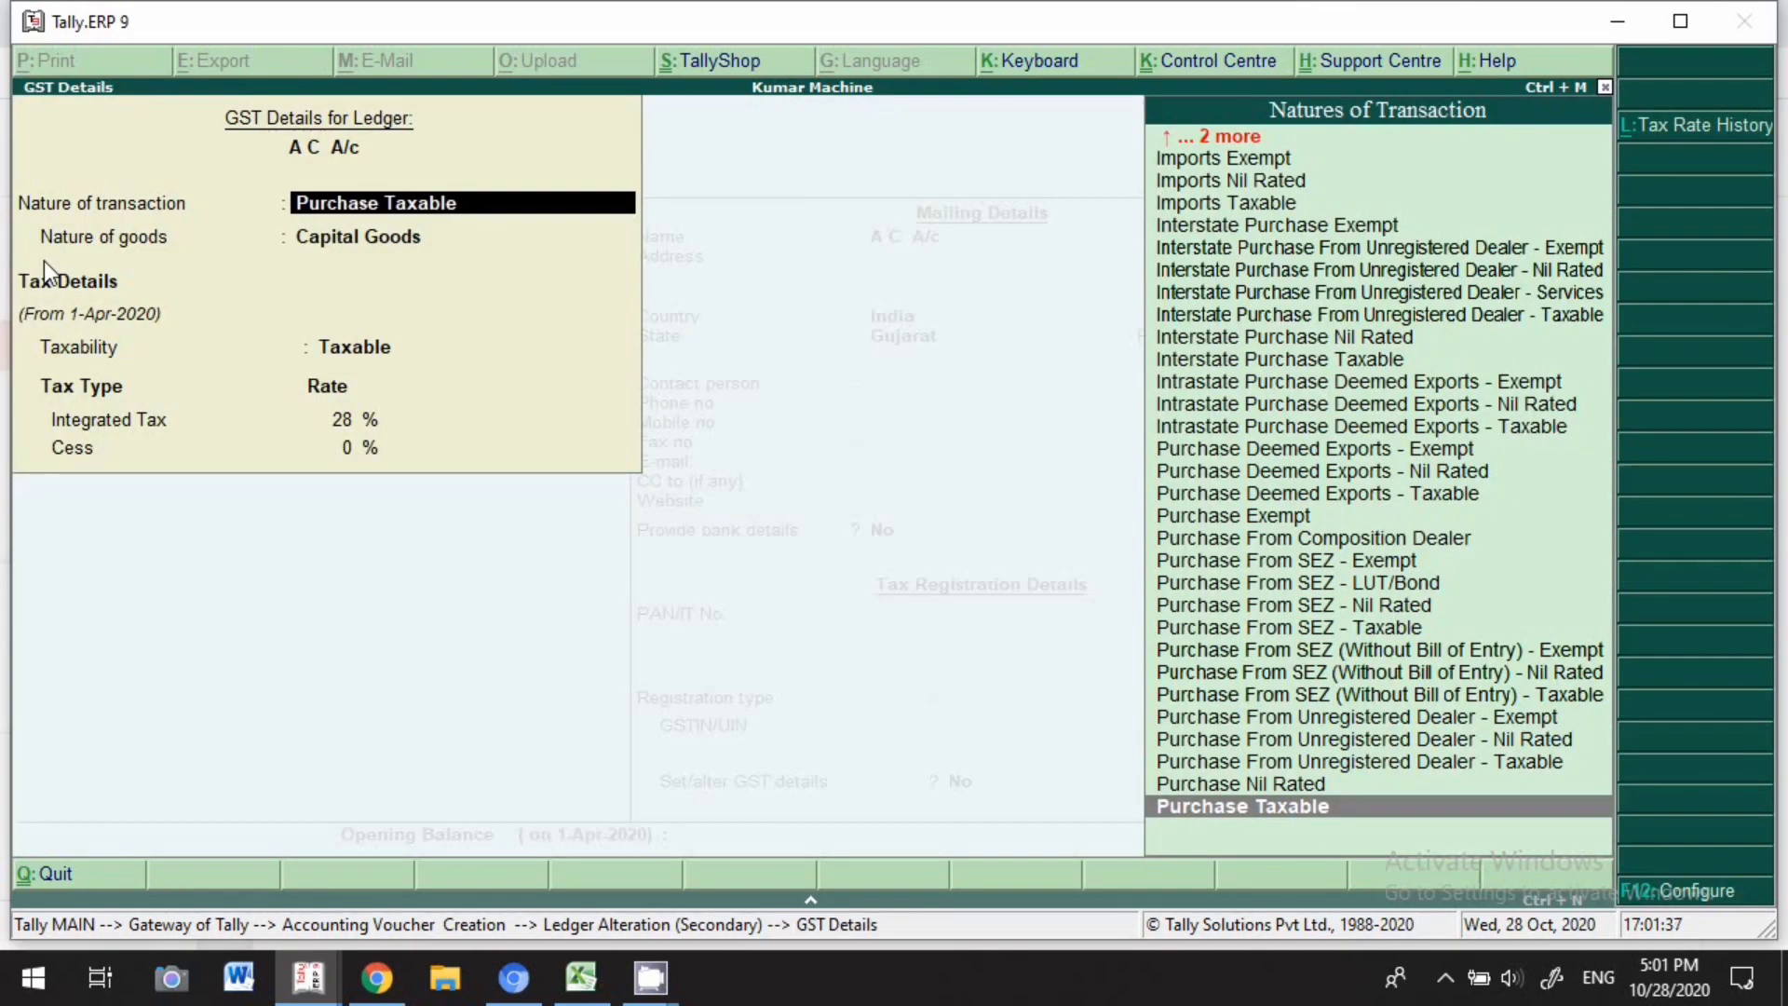
key("Return")
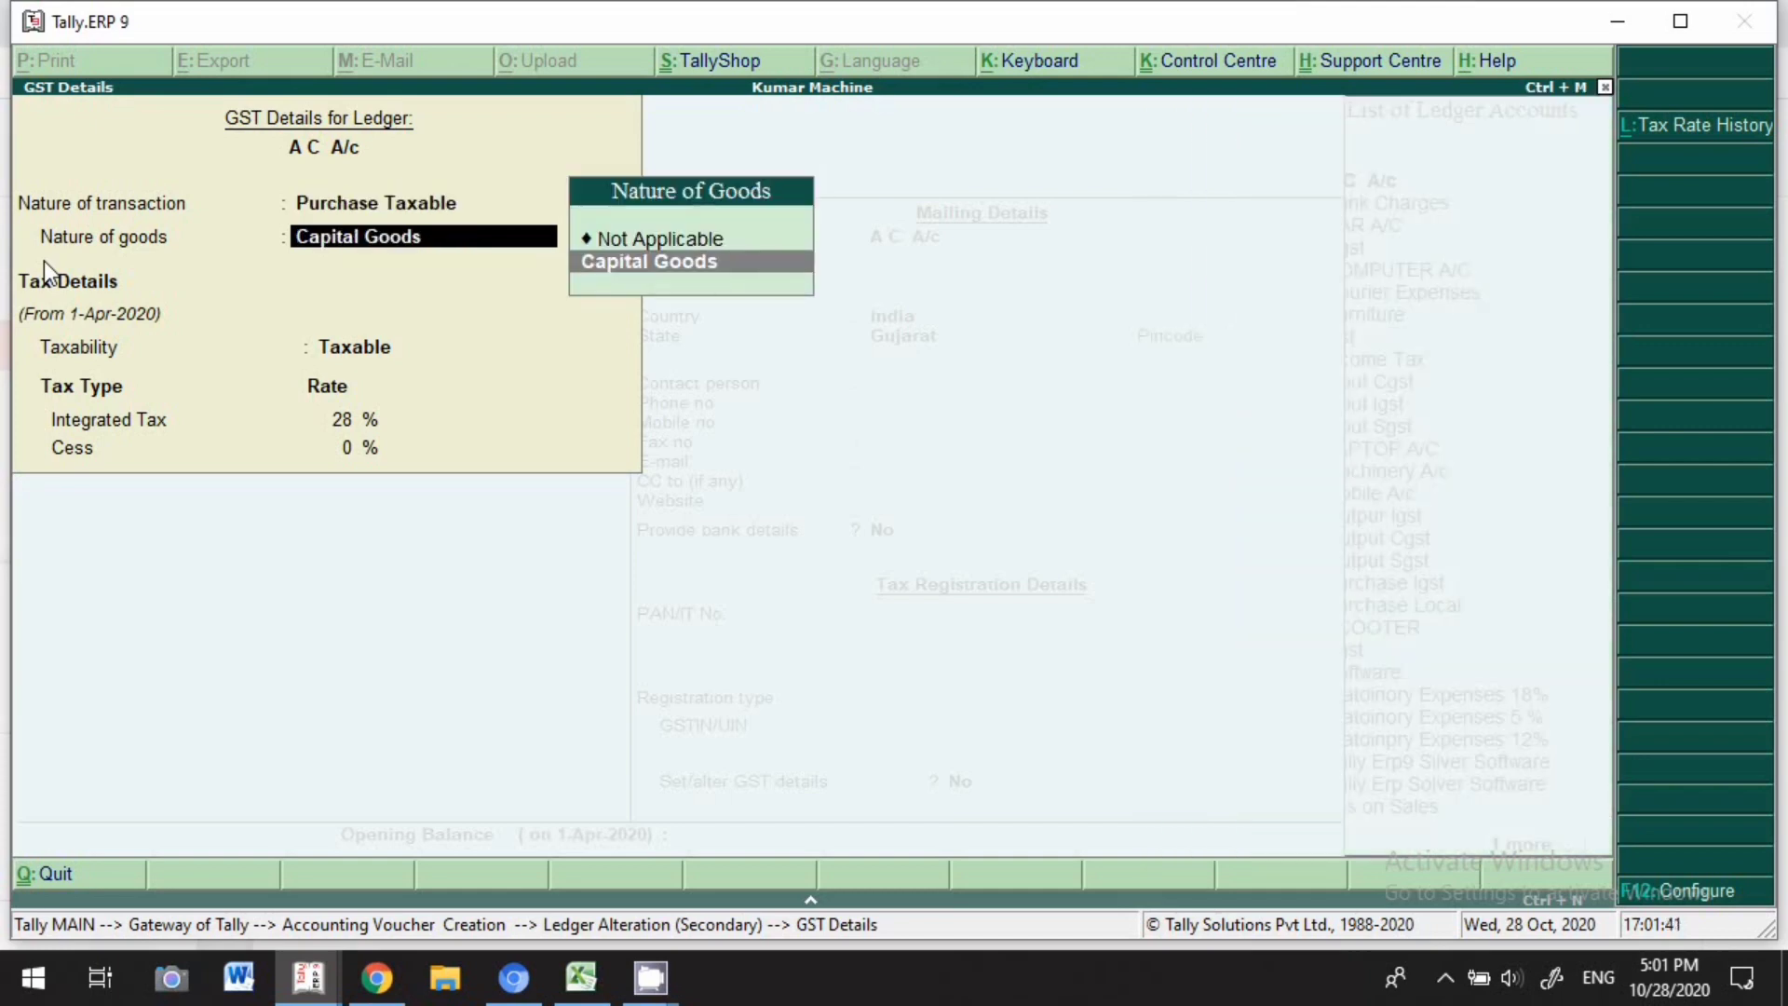
key("Return")
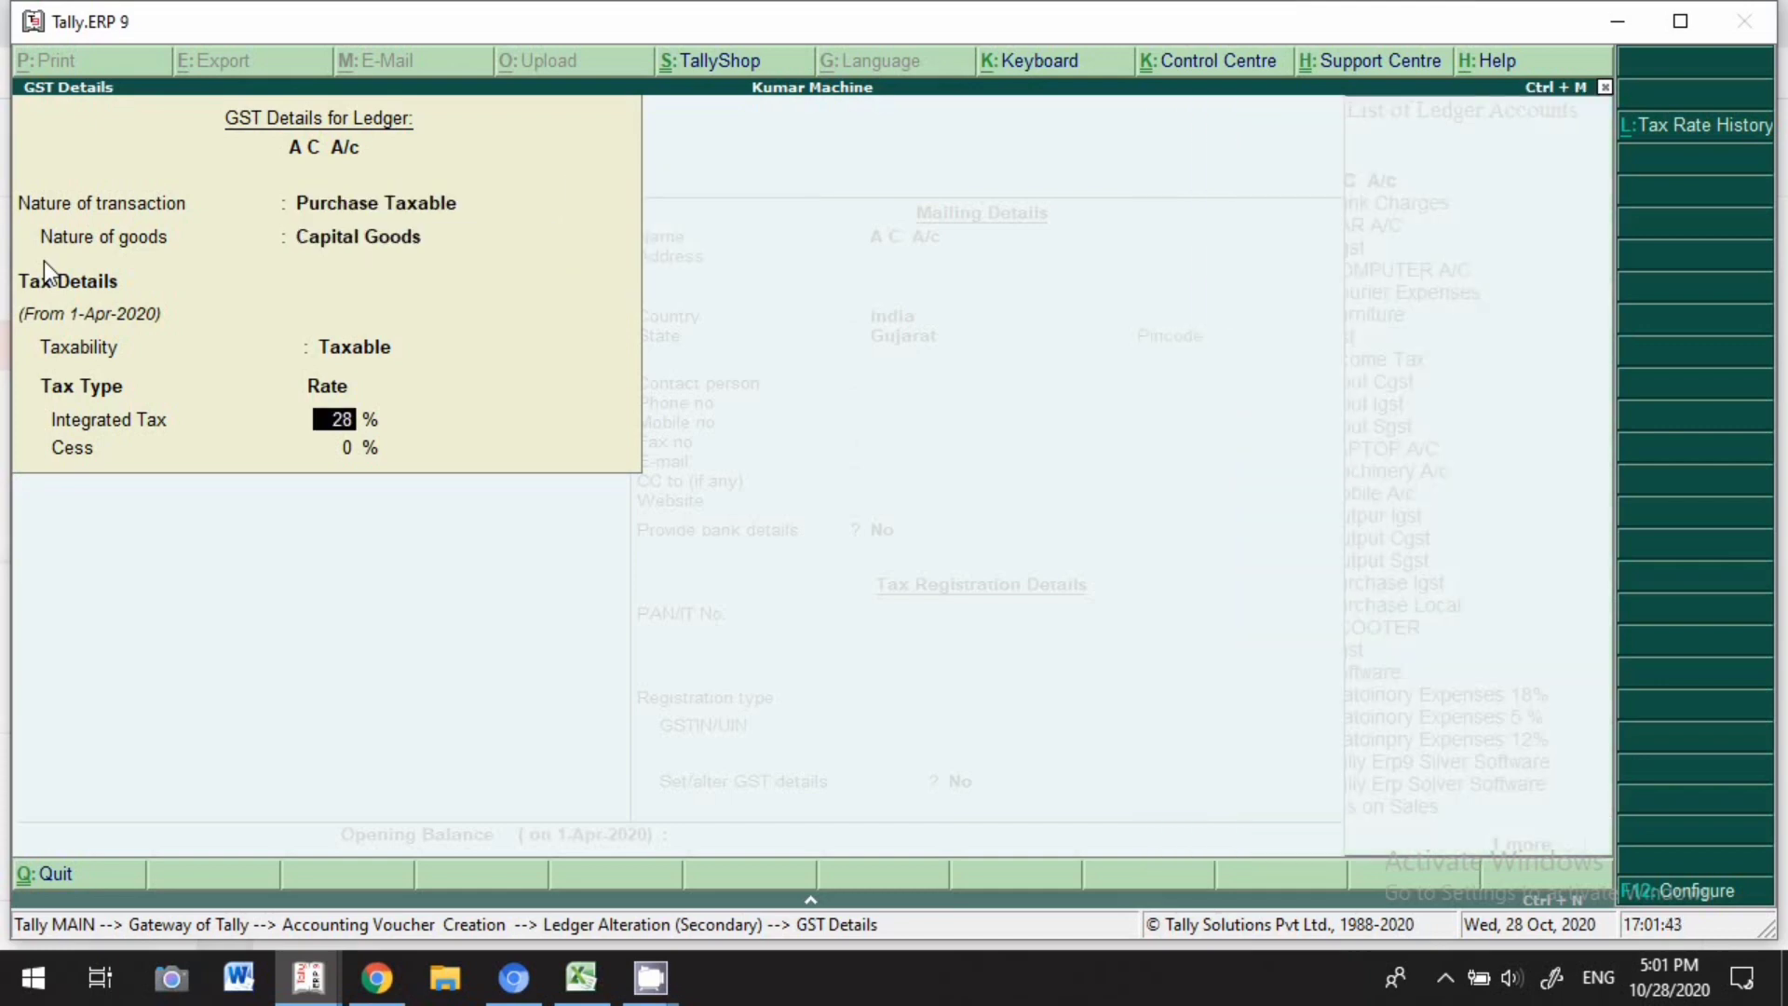
key("Return")
key("Return")
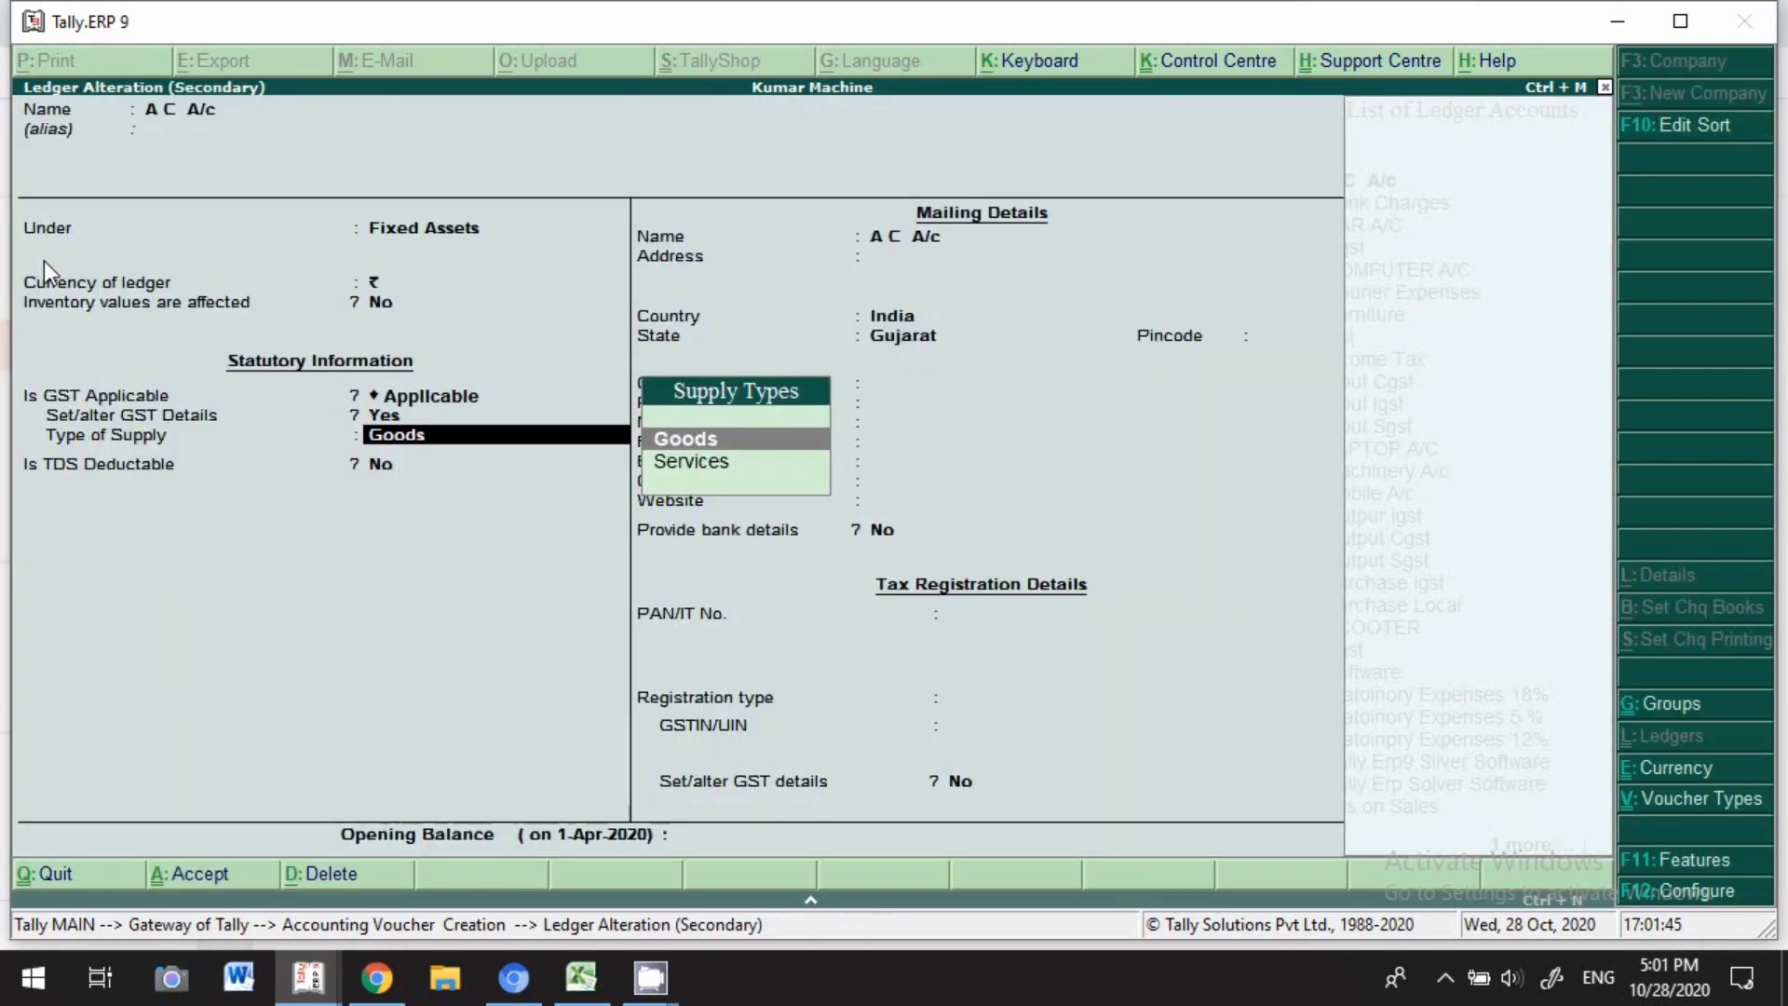
Keep Goods as the type of supply and the remaining details of the A C A/c ledger, and save it.
key("Return")
key("Return")
key("Return")
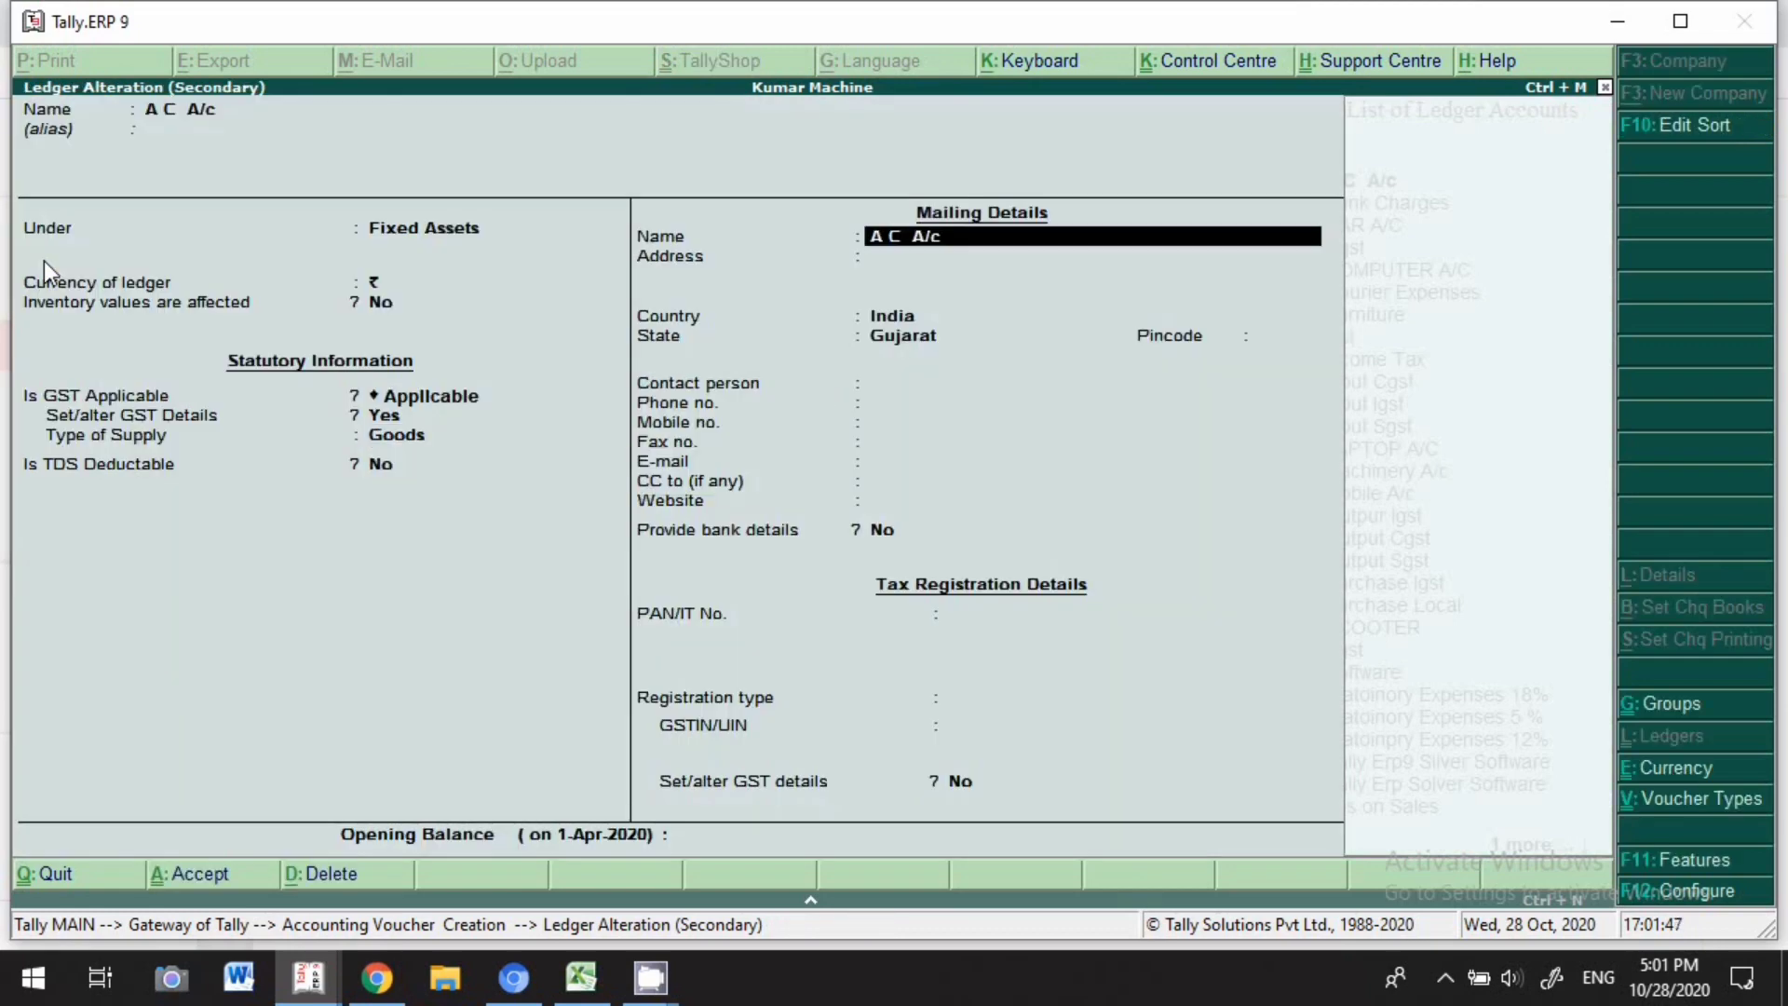
key("Return")
key("Return")
key("Return")
key("Return")
key("Return")
key("Return")
key("Return")
key("Return")
key("Return")
key("Return")
key("Return")
key("Return")
key("Return")
key("Return")
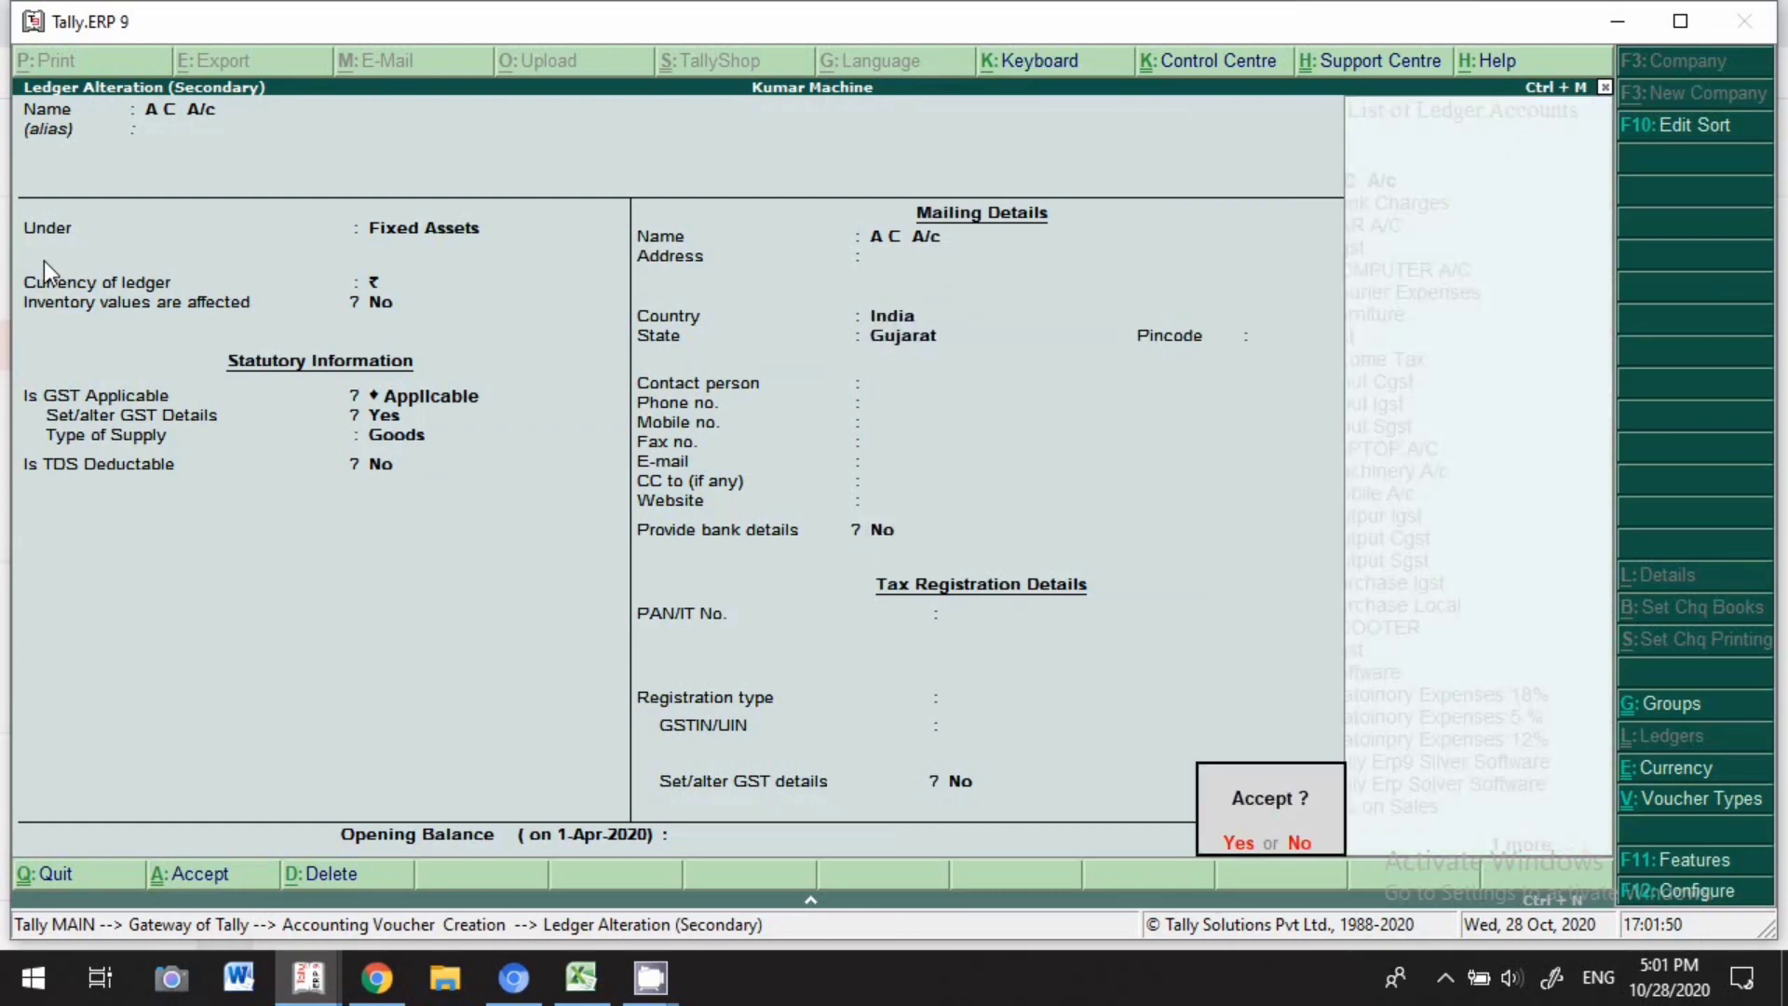
key("Return")
Debit A C A/c with 72,000 and Input Sgst with 28,000, and save the purchase voucher.
type("72000")
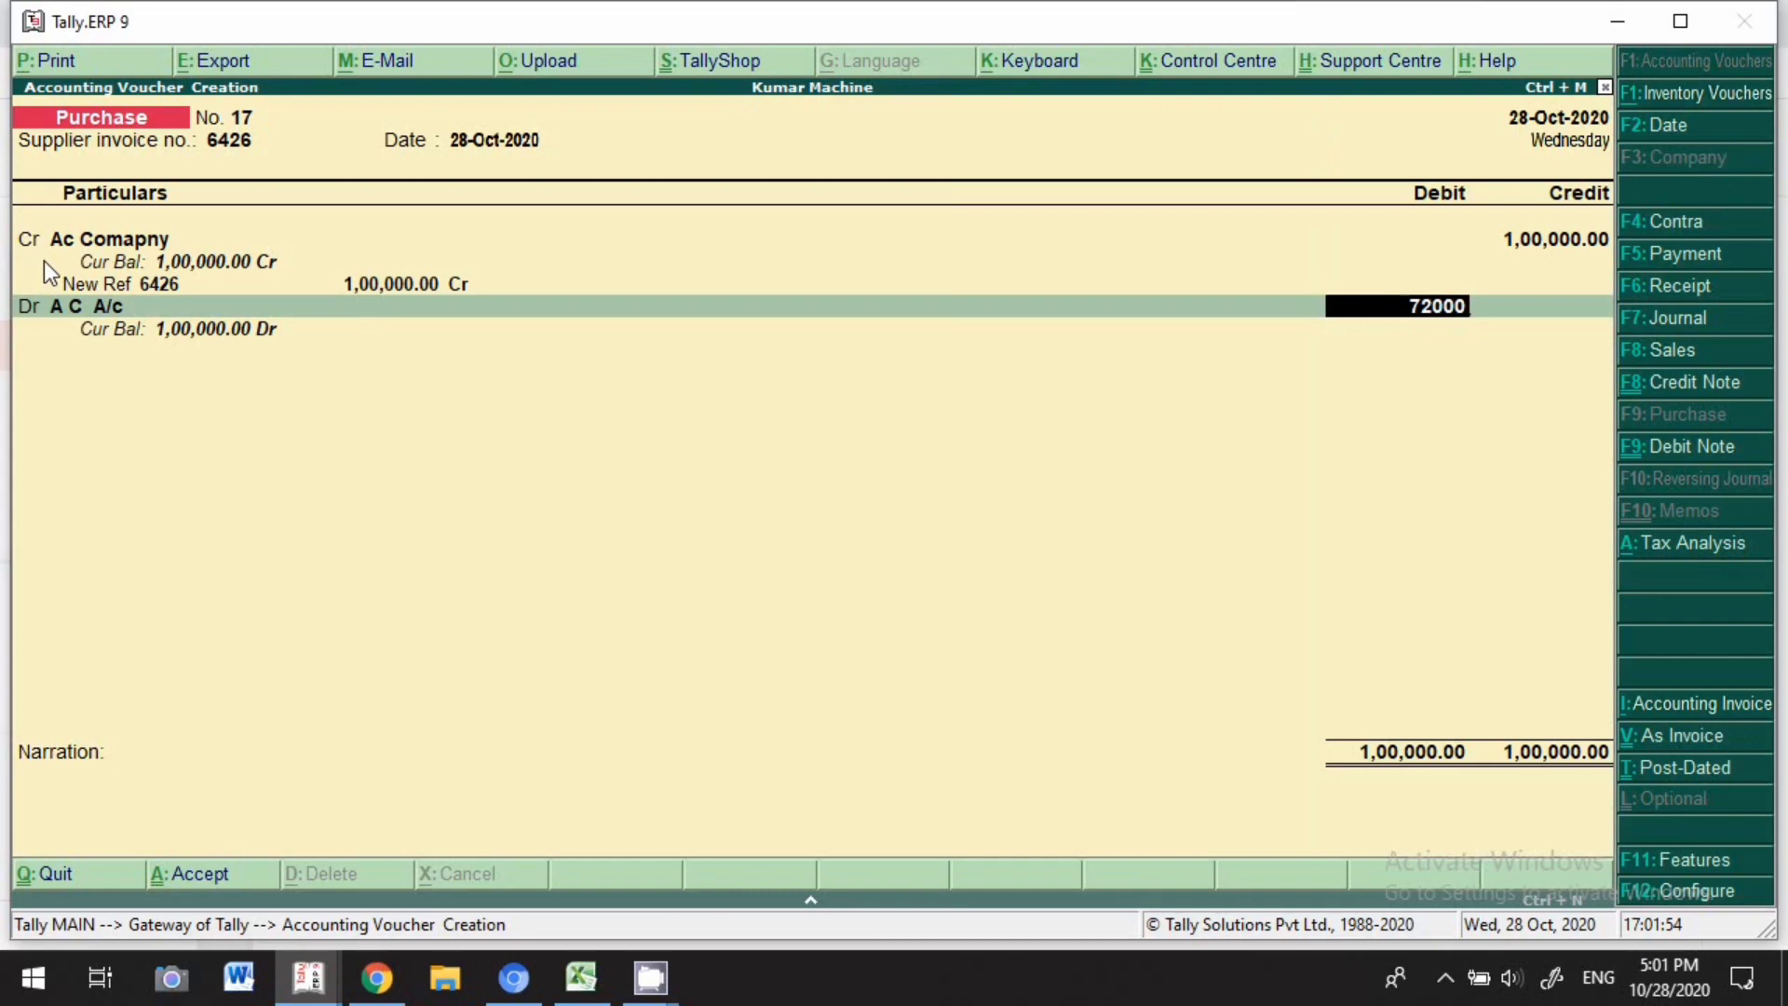
key("Return")
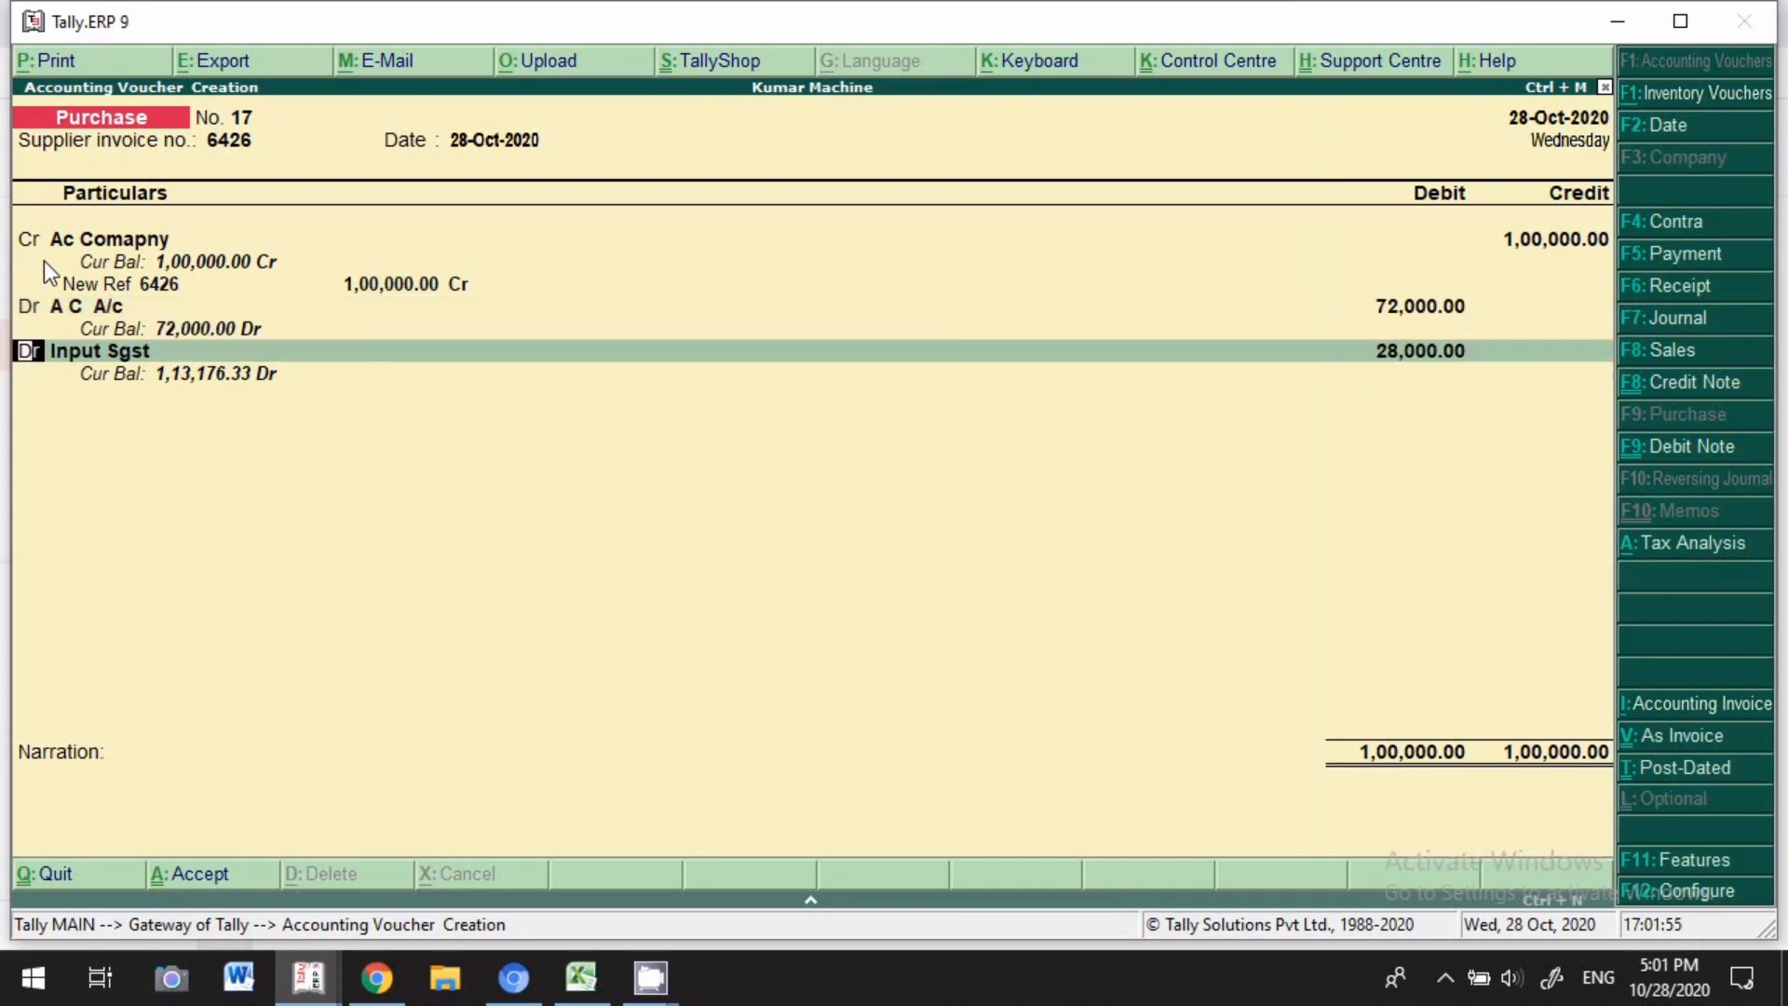
key("Return")
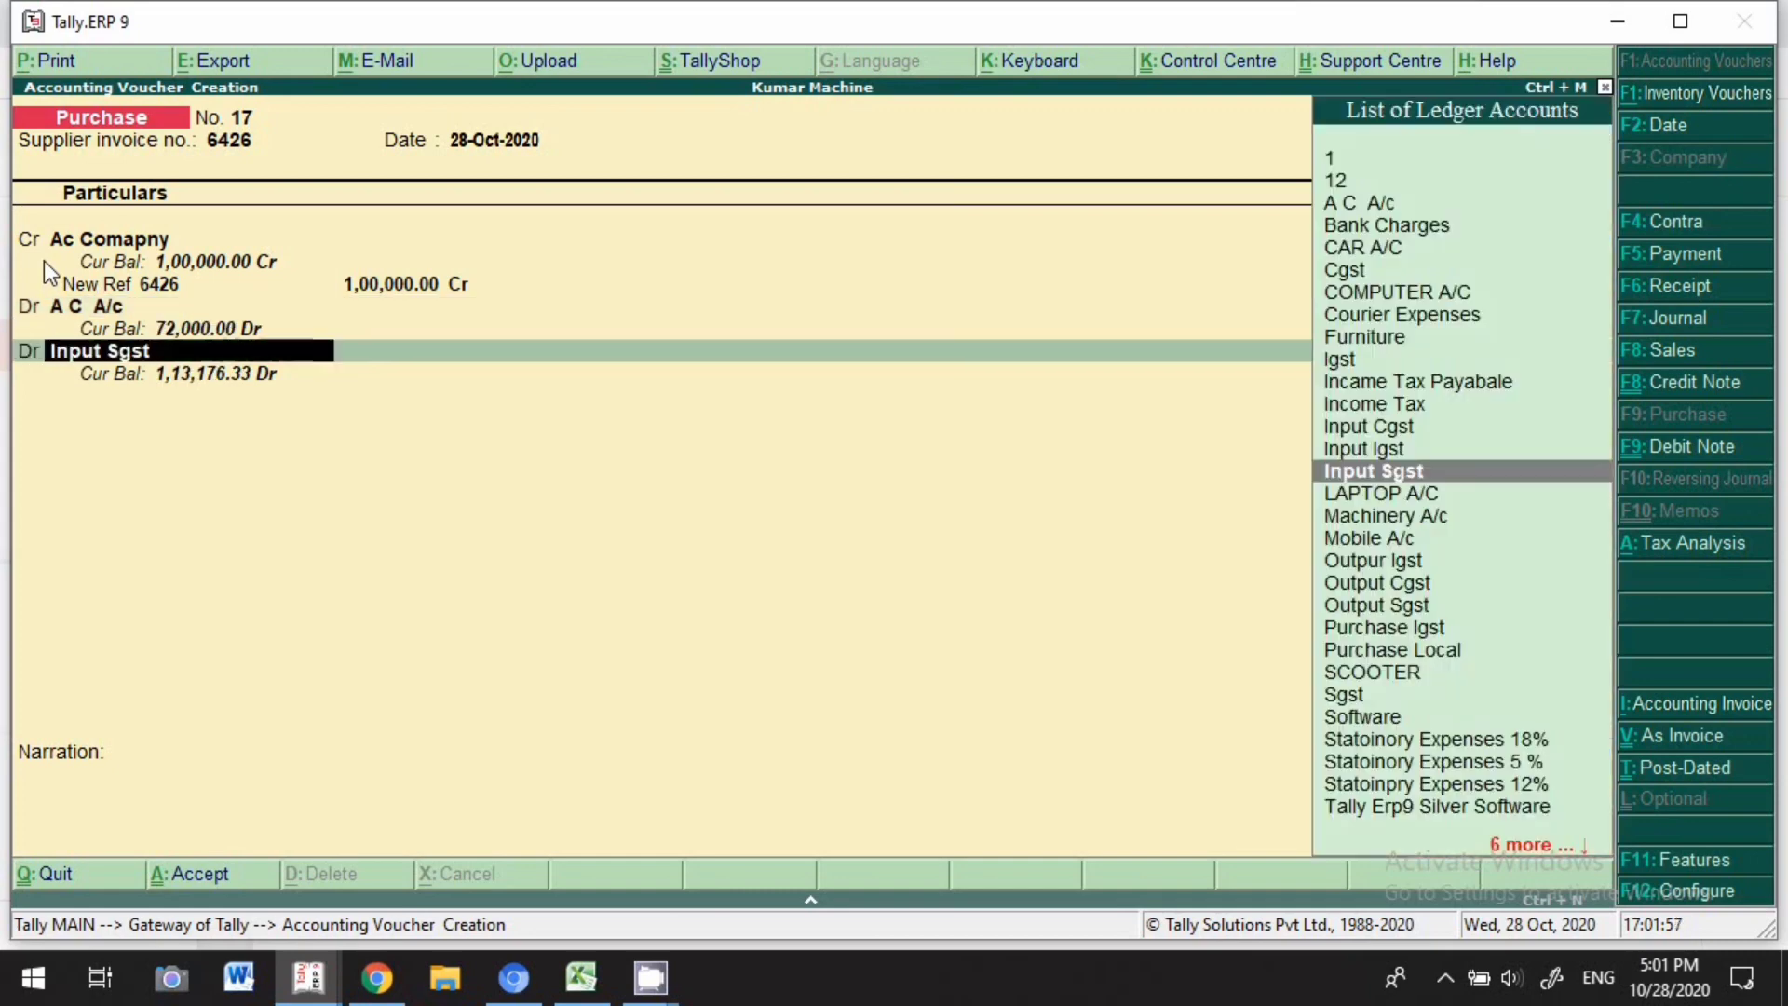
key("Return")
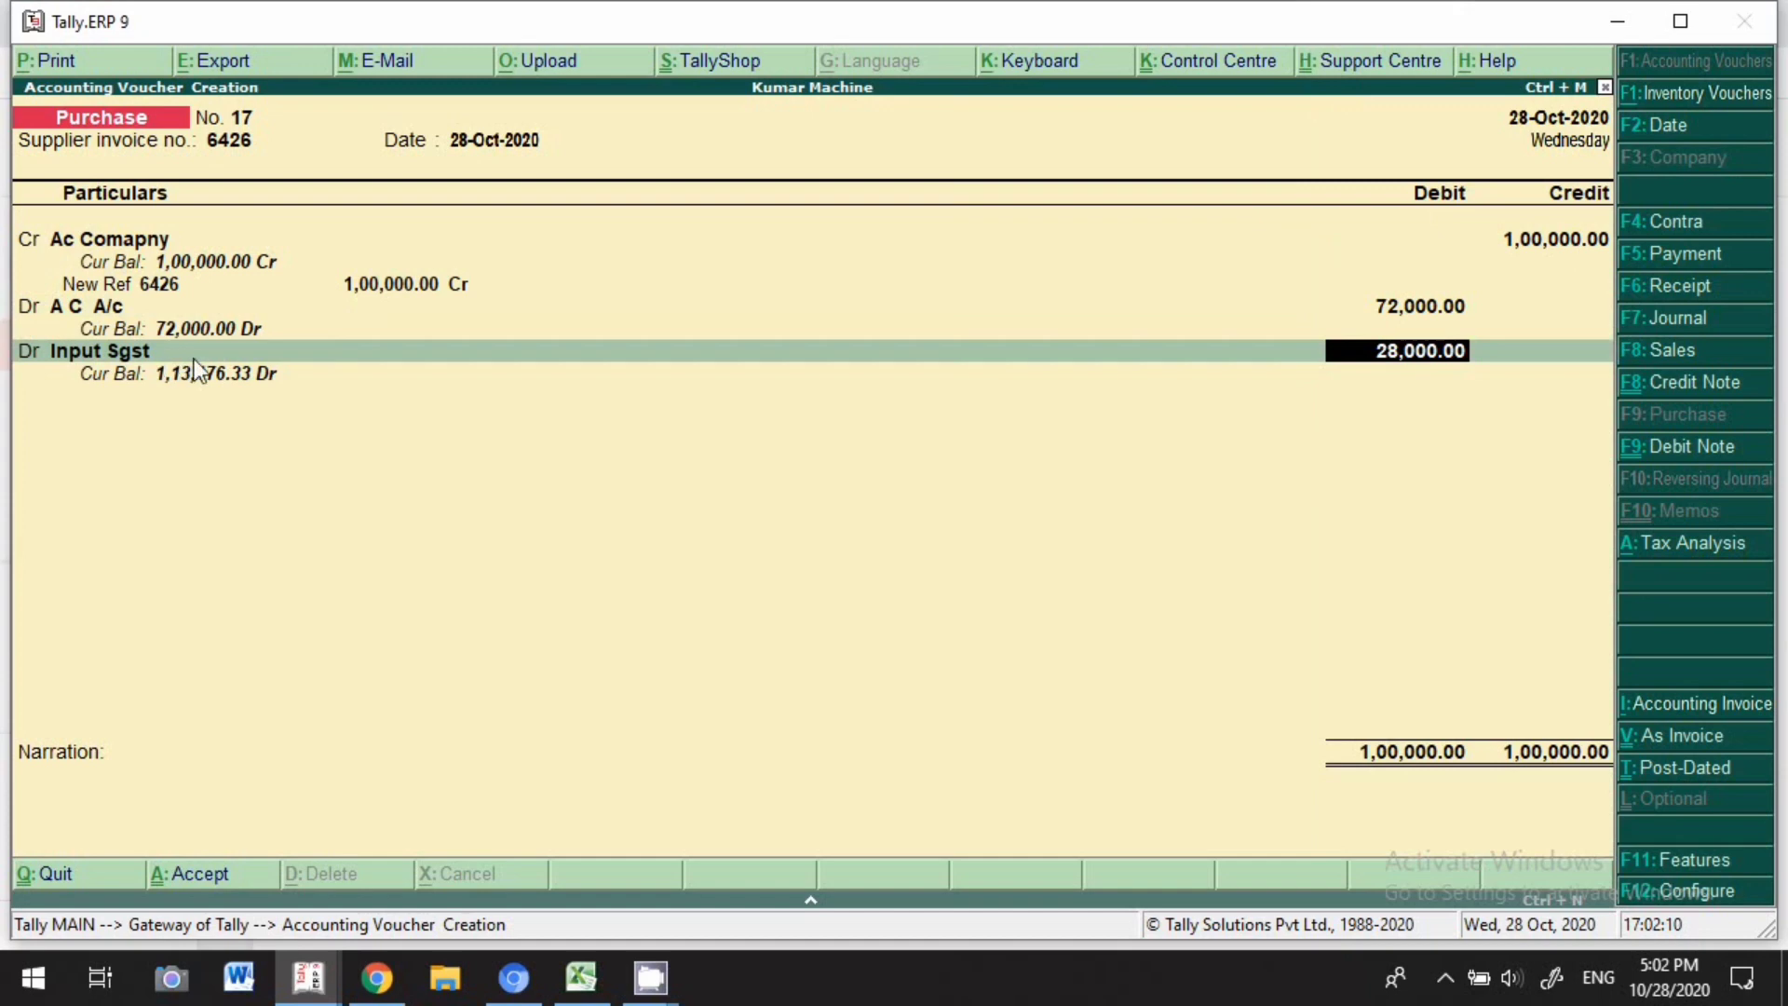
left_click(220, 873)
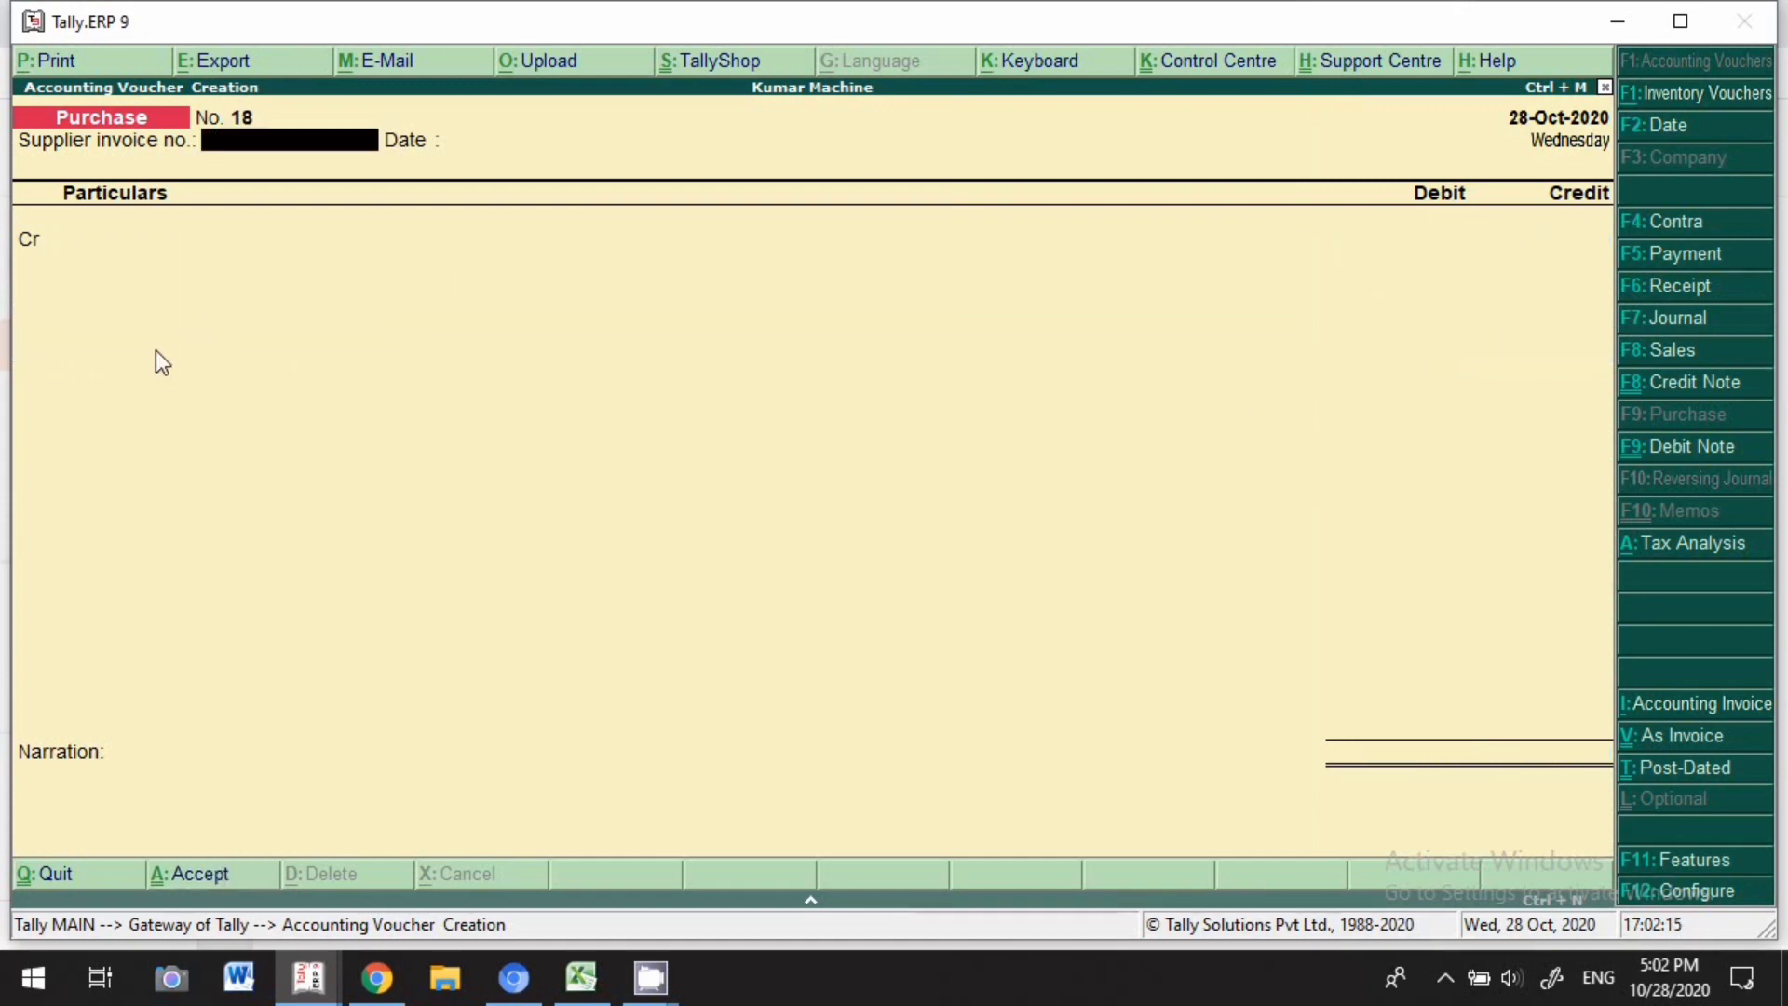
Start a journal voucher dated 28-Oct-2020 and debit A C A/c with 72,000.
left_click(1682, 324)
key("F2")
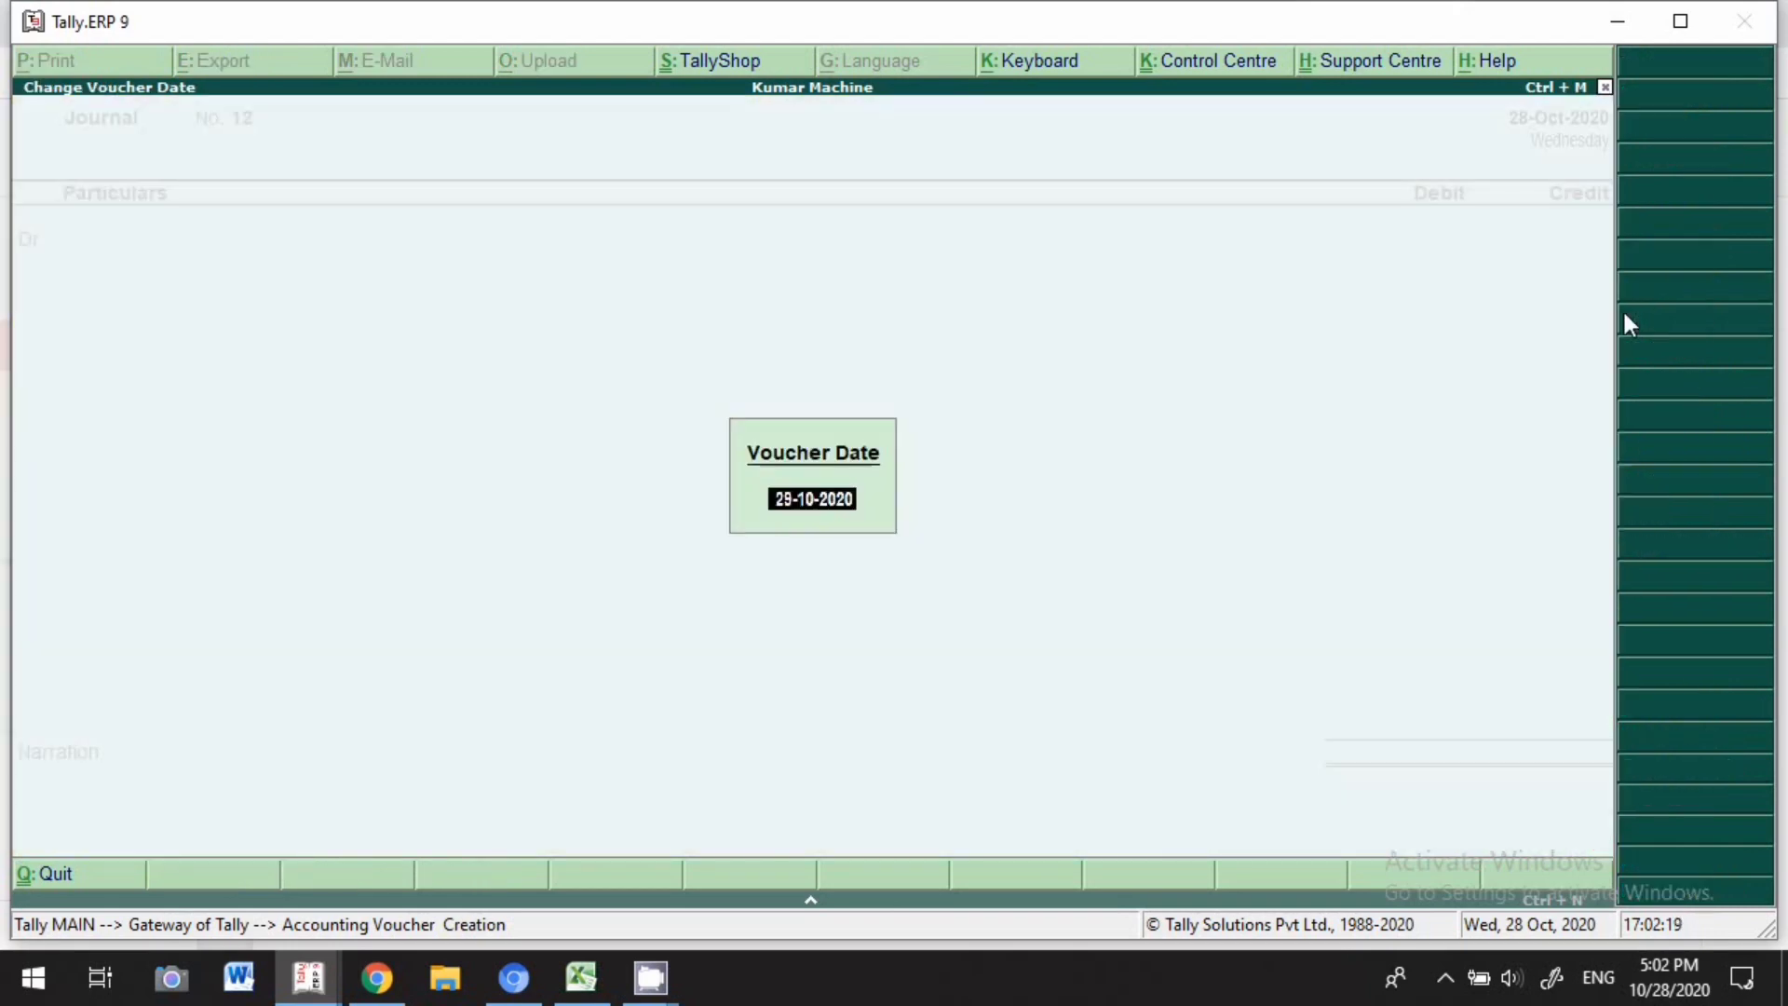
type("28.10")
key("Return")
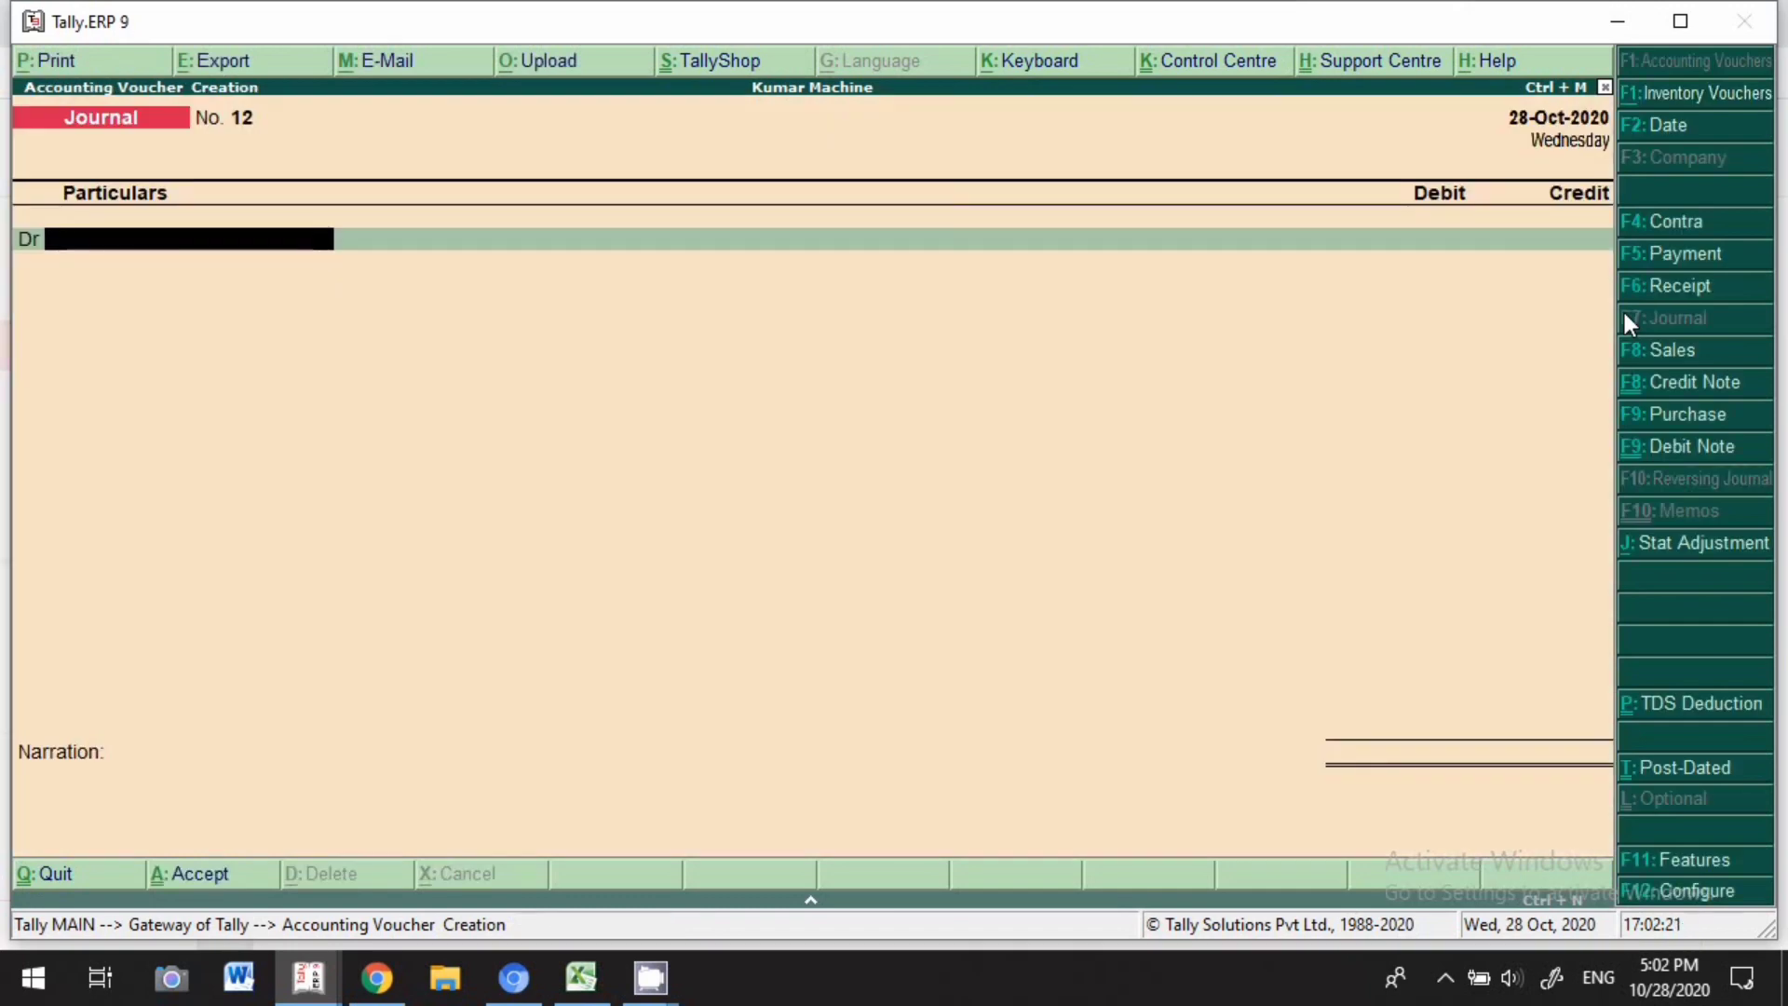
type("Ac")
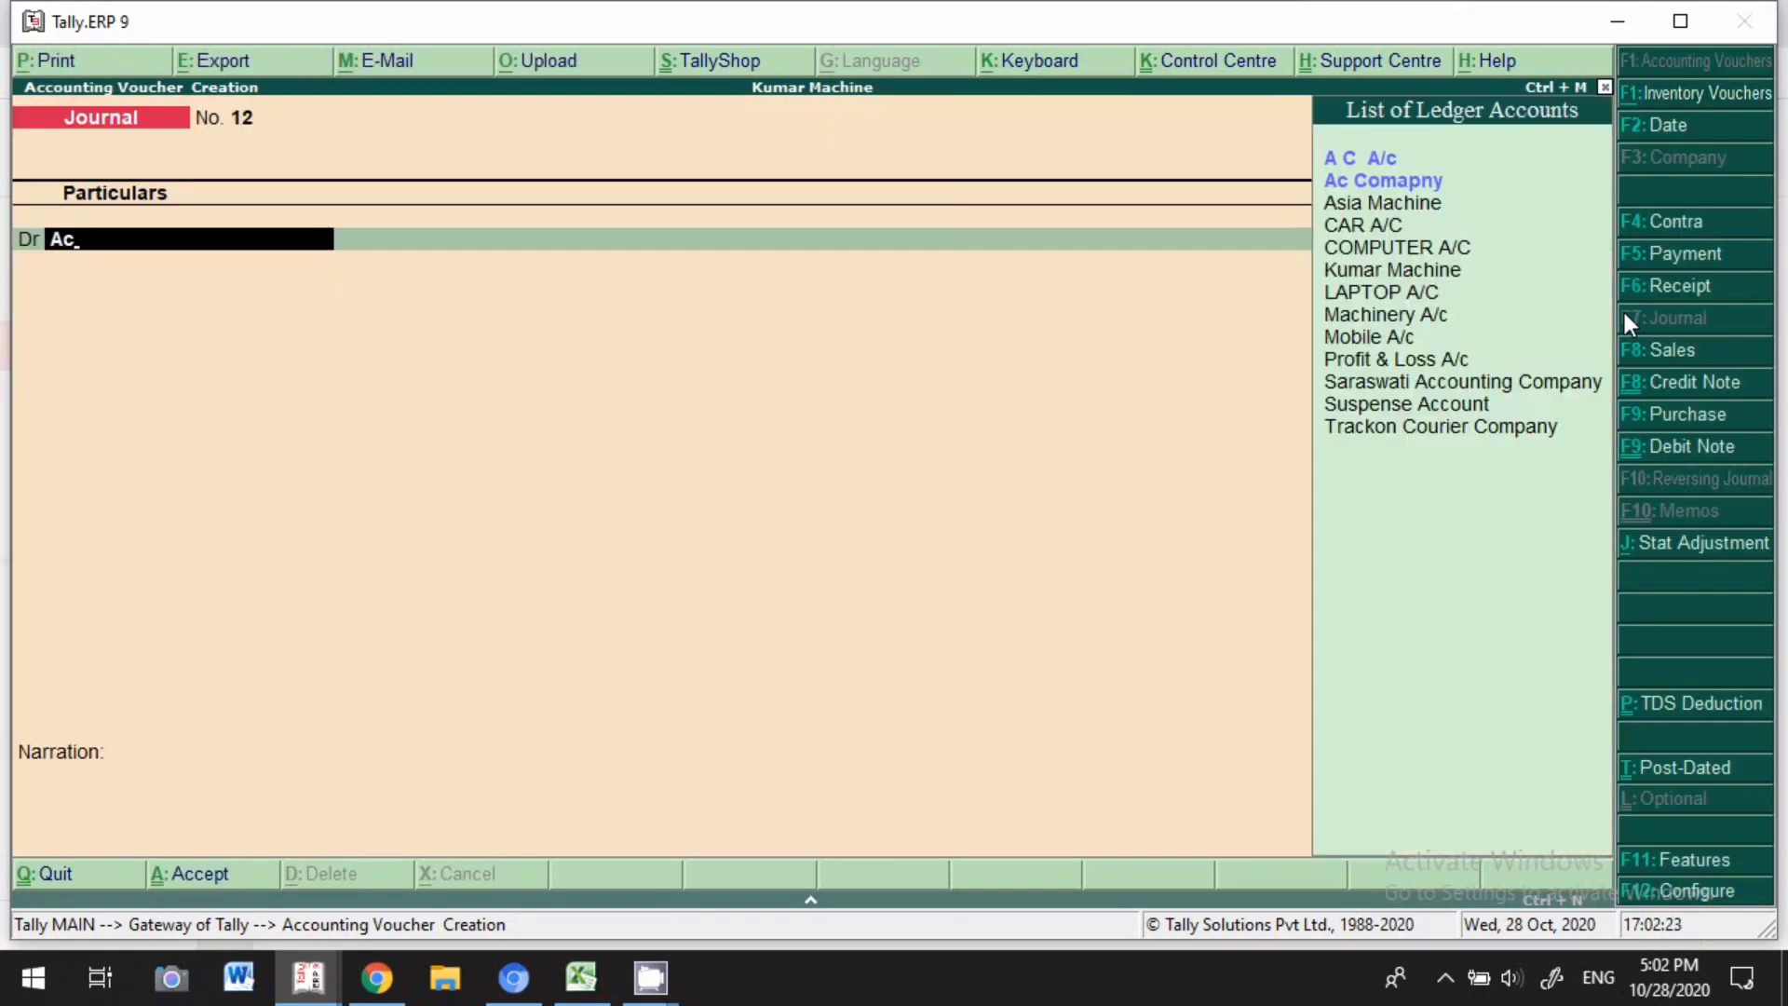
key("Return")
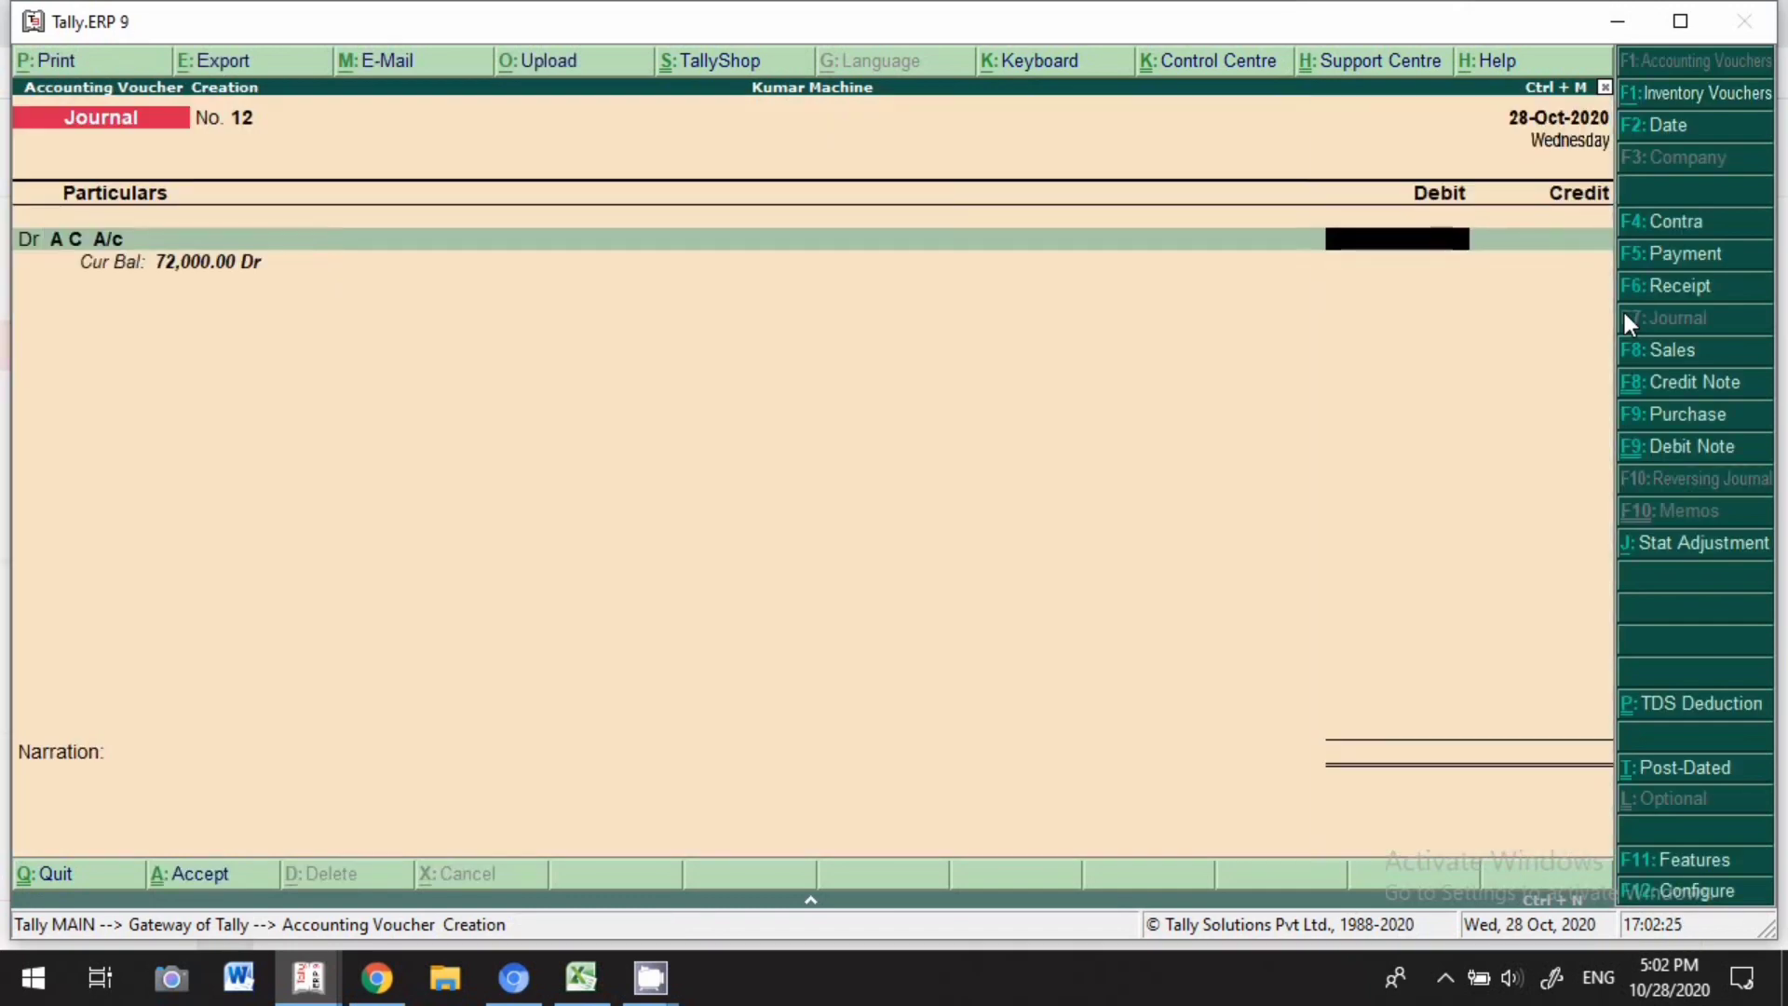
type("72000")
key("Return")
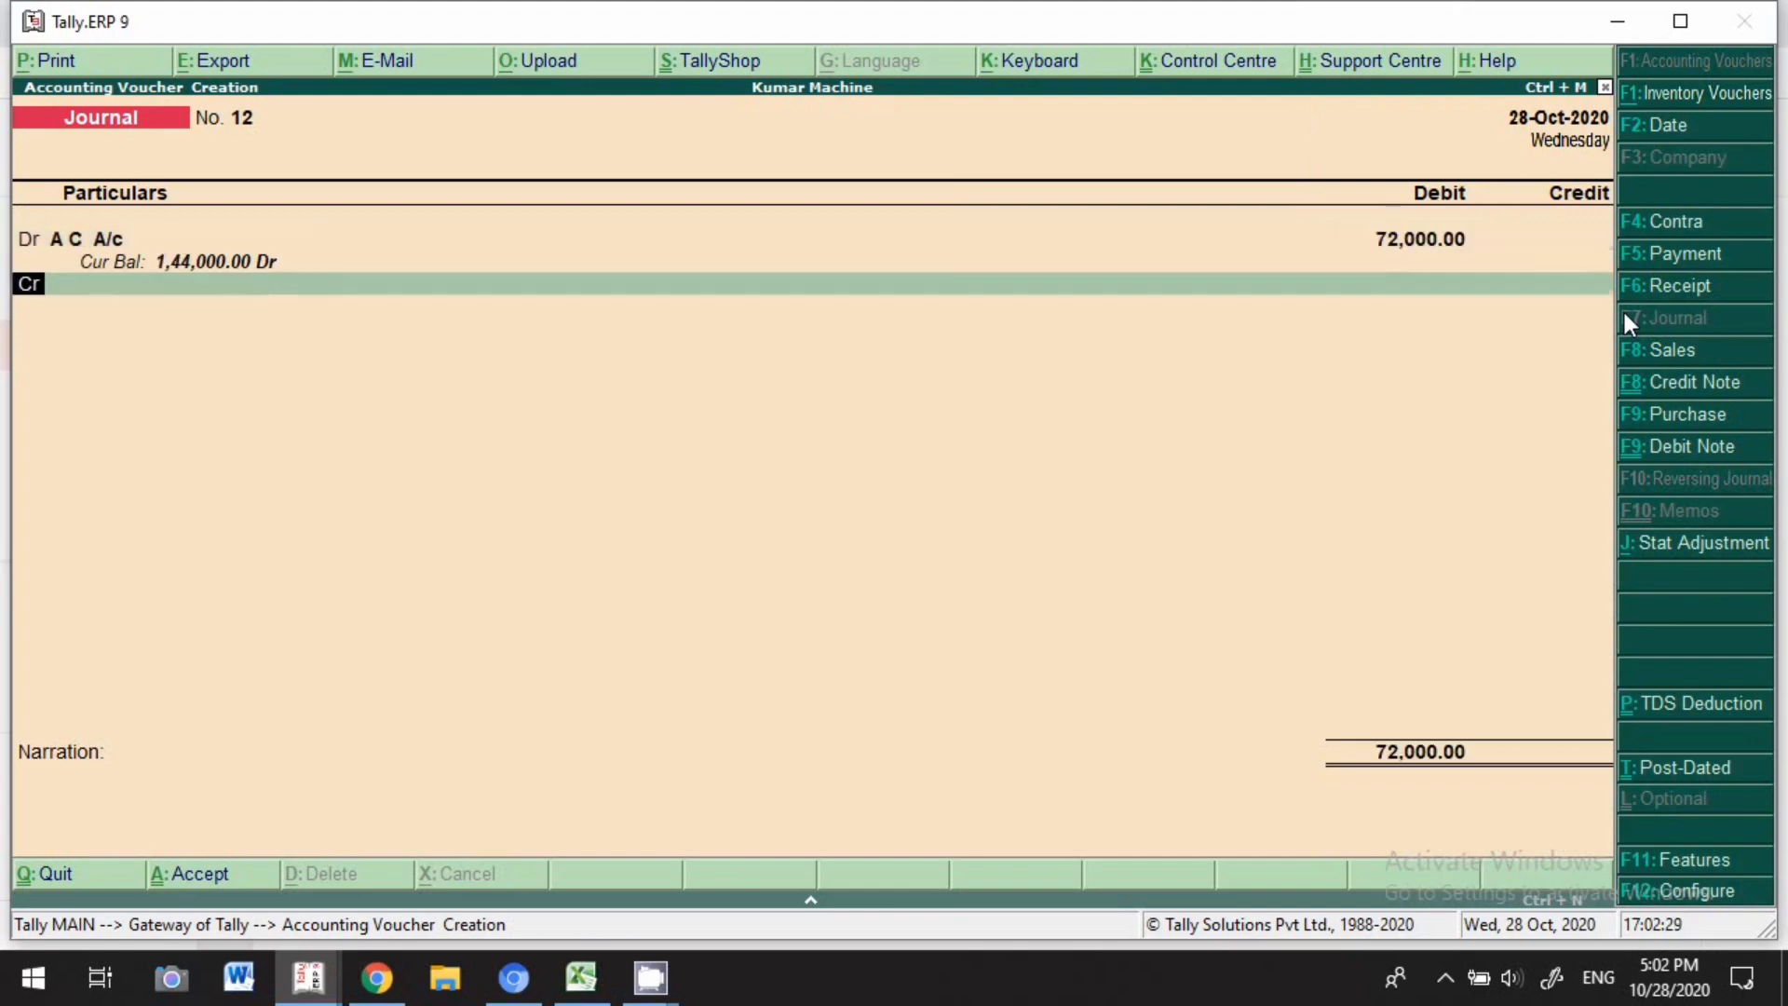
Add a second debit line to the journal for Input Igst with 28,000.
key("d")
key("Return")
type("Igst")
key("Down")
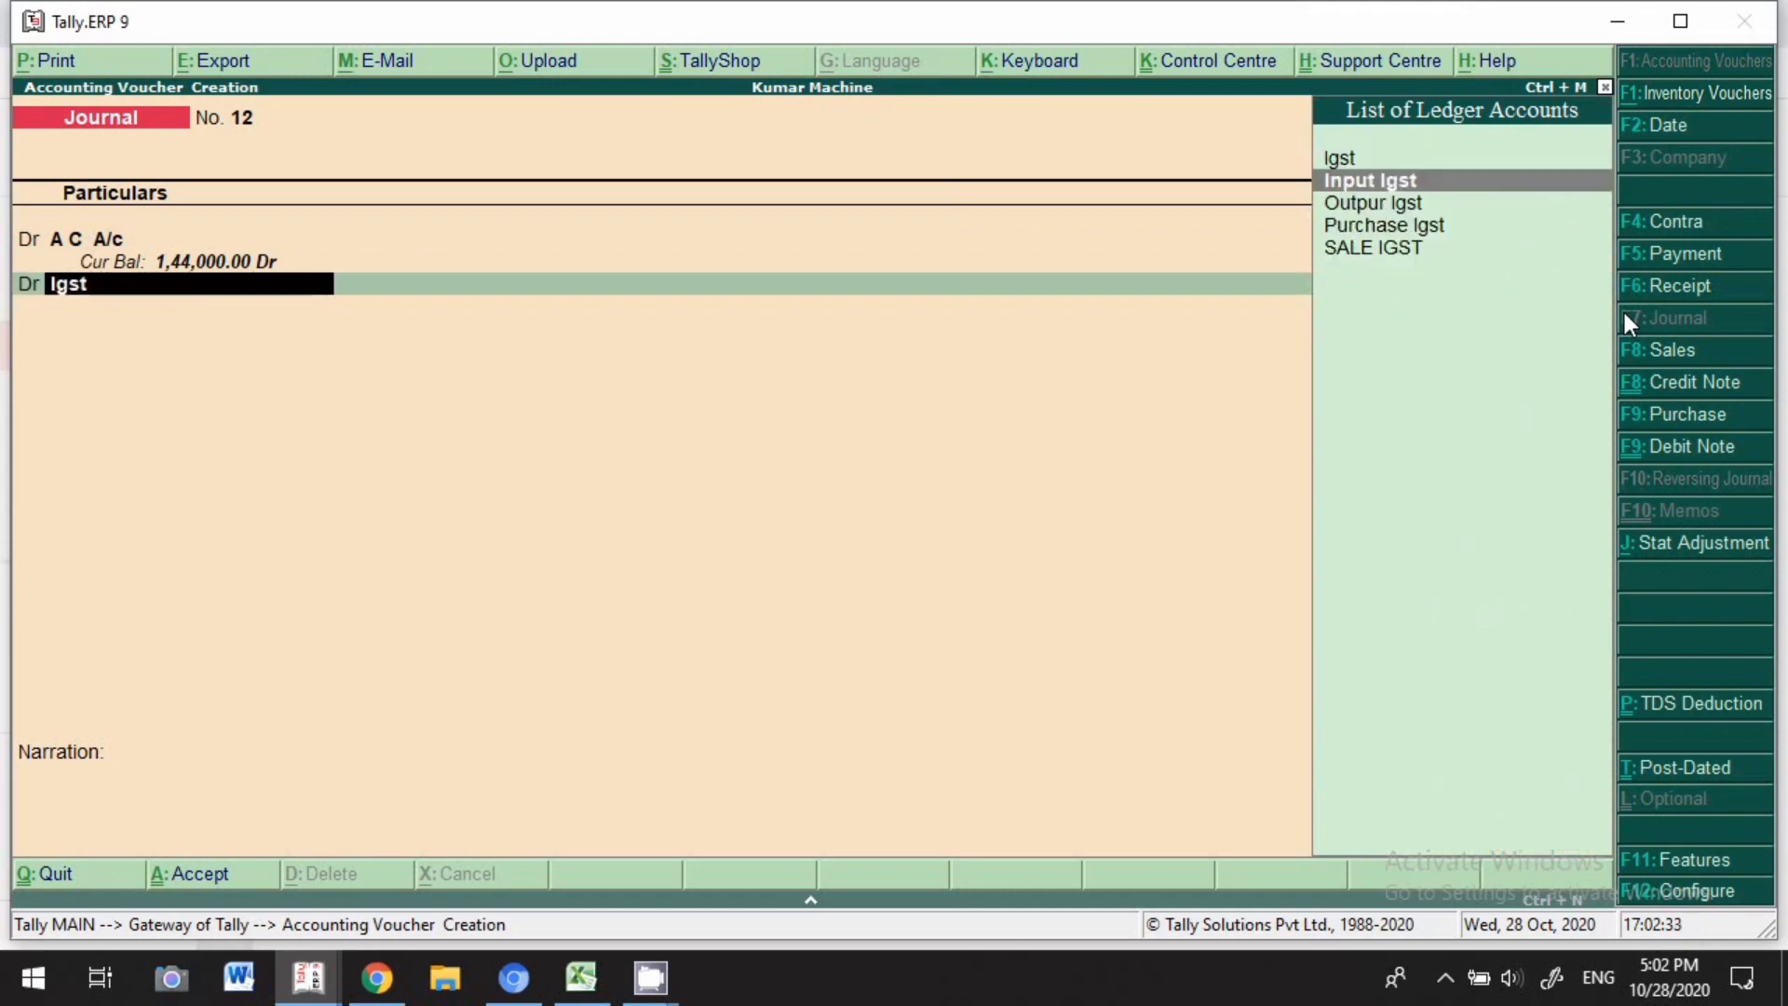
key("Return")
type("28")
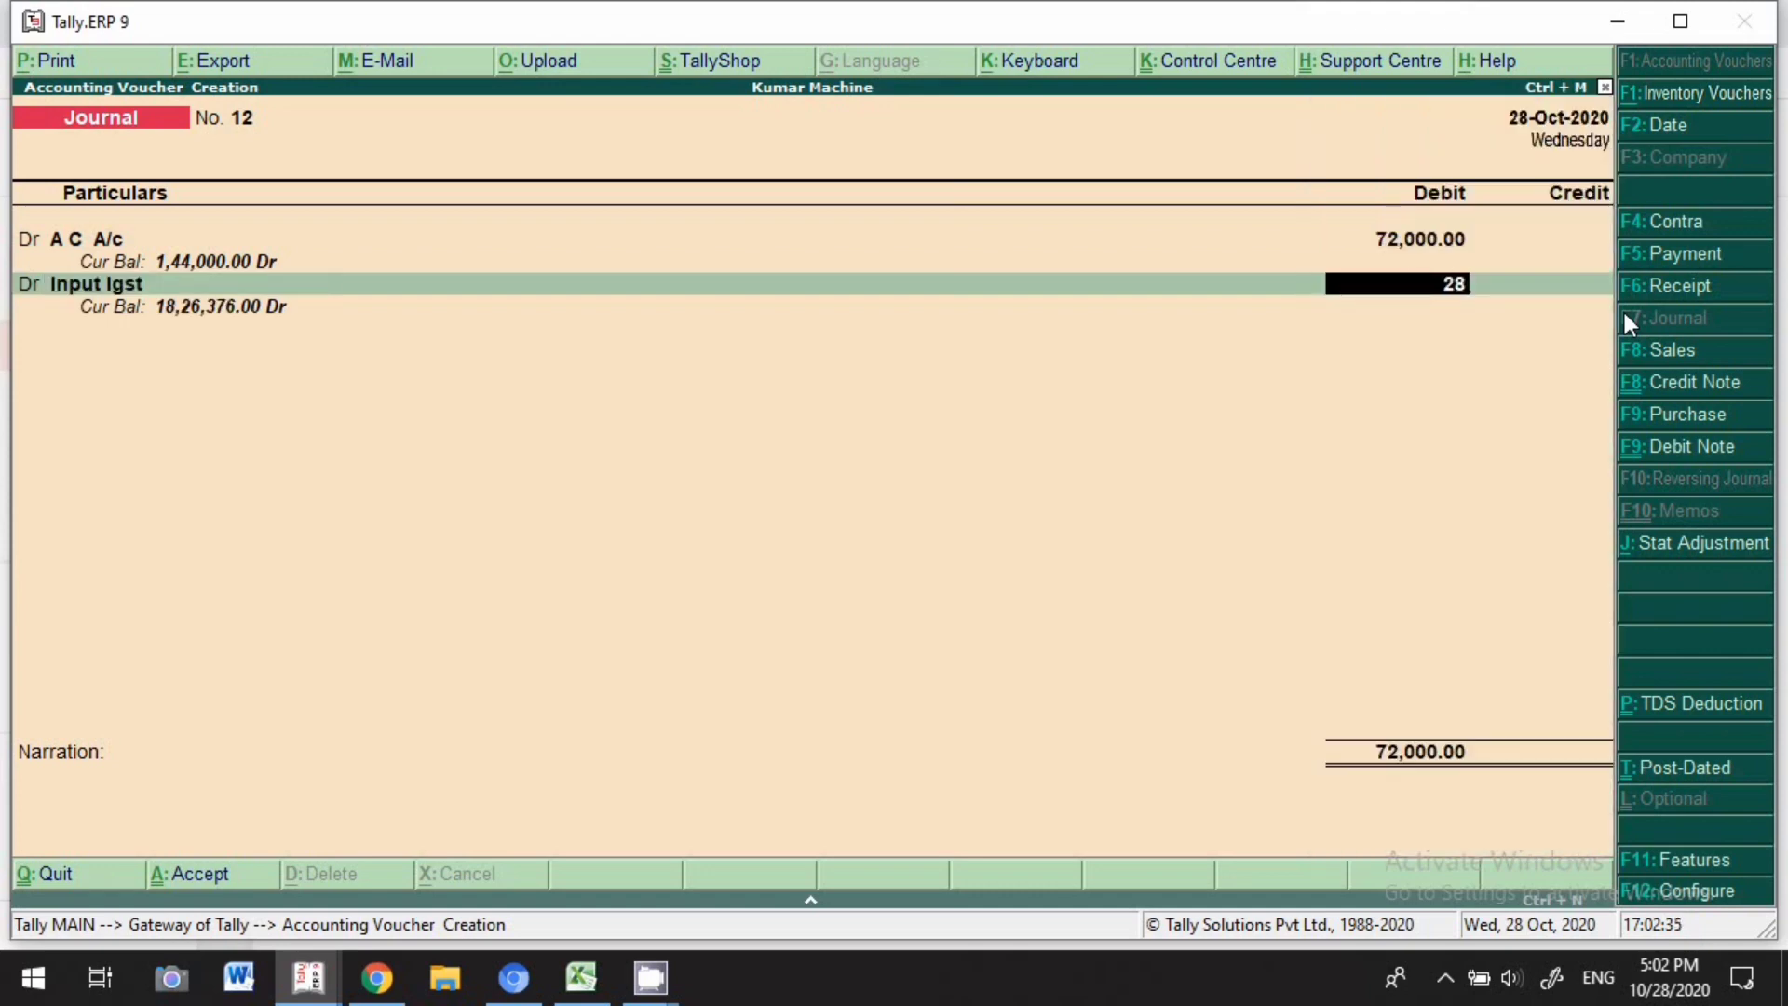
type(",000")
key("Return")
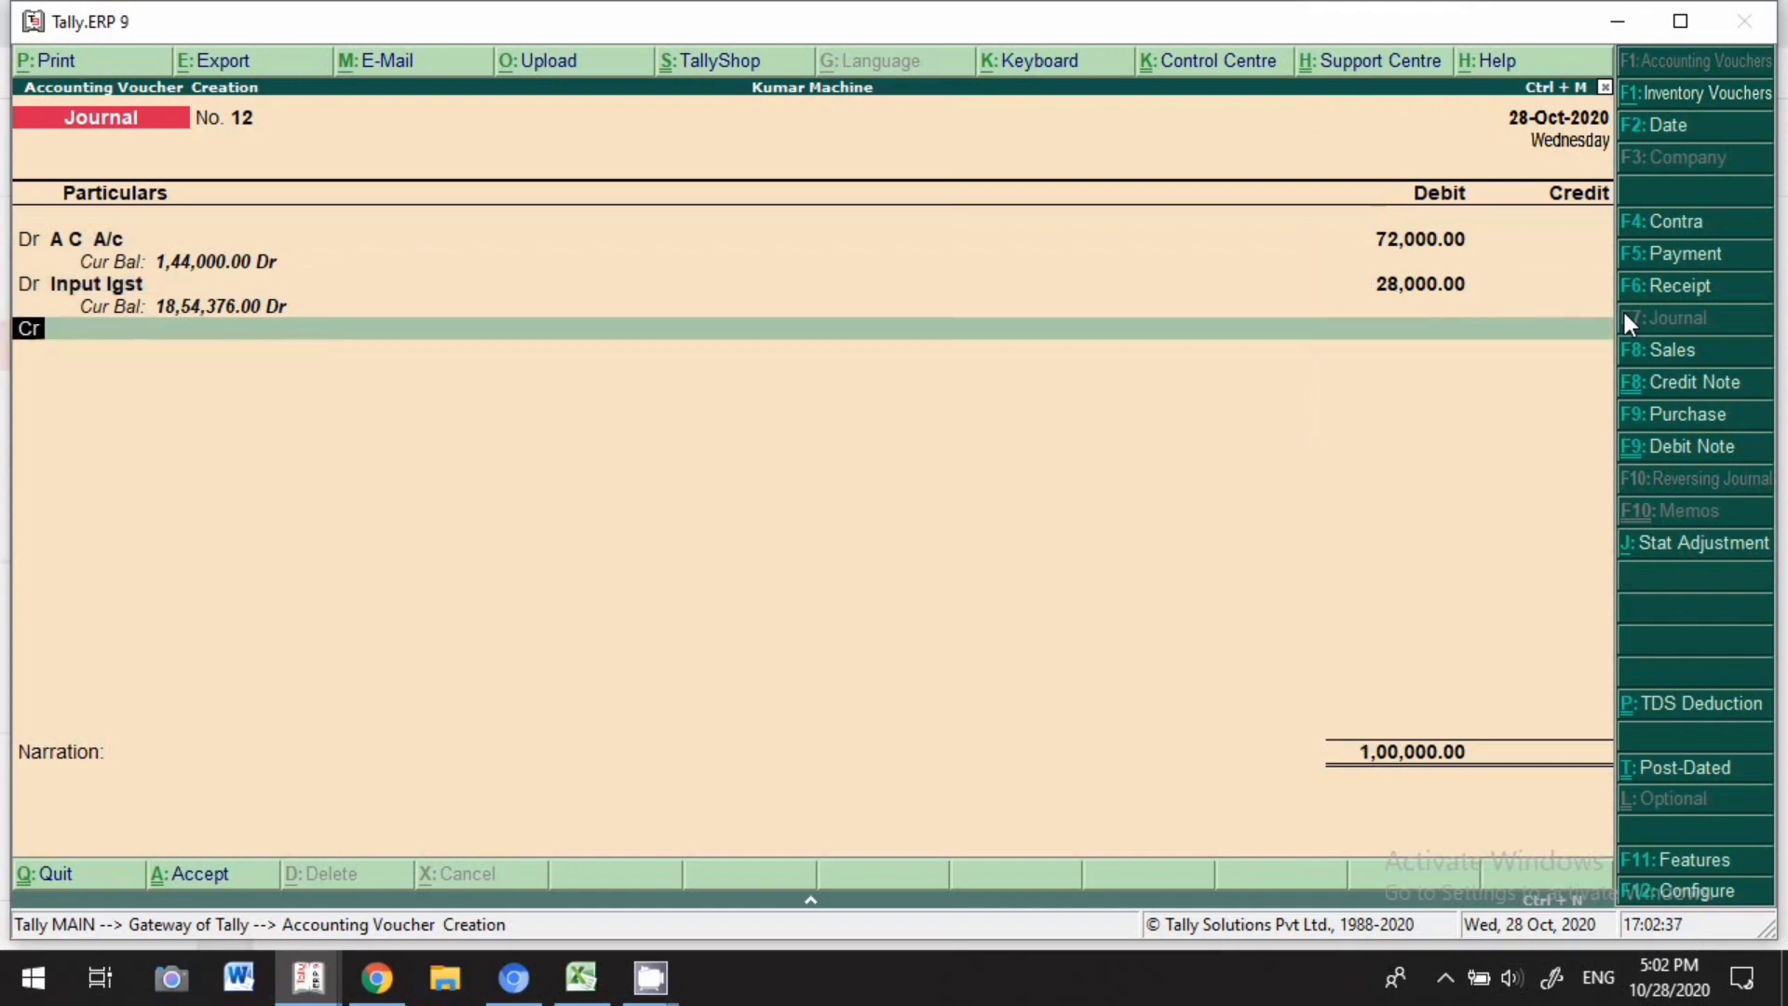
Credit Ac Comapny with 1,00,000 allocated as New Ref 12, and save the journal voucher without a narration.
key("Return")
type("Ac")
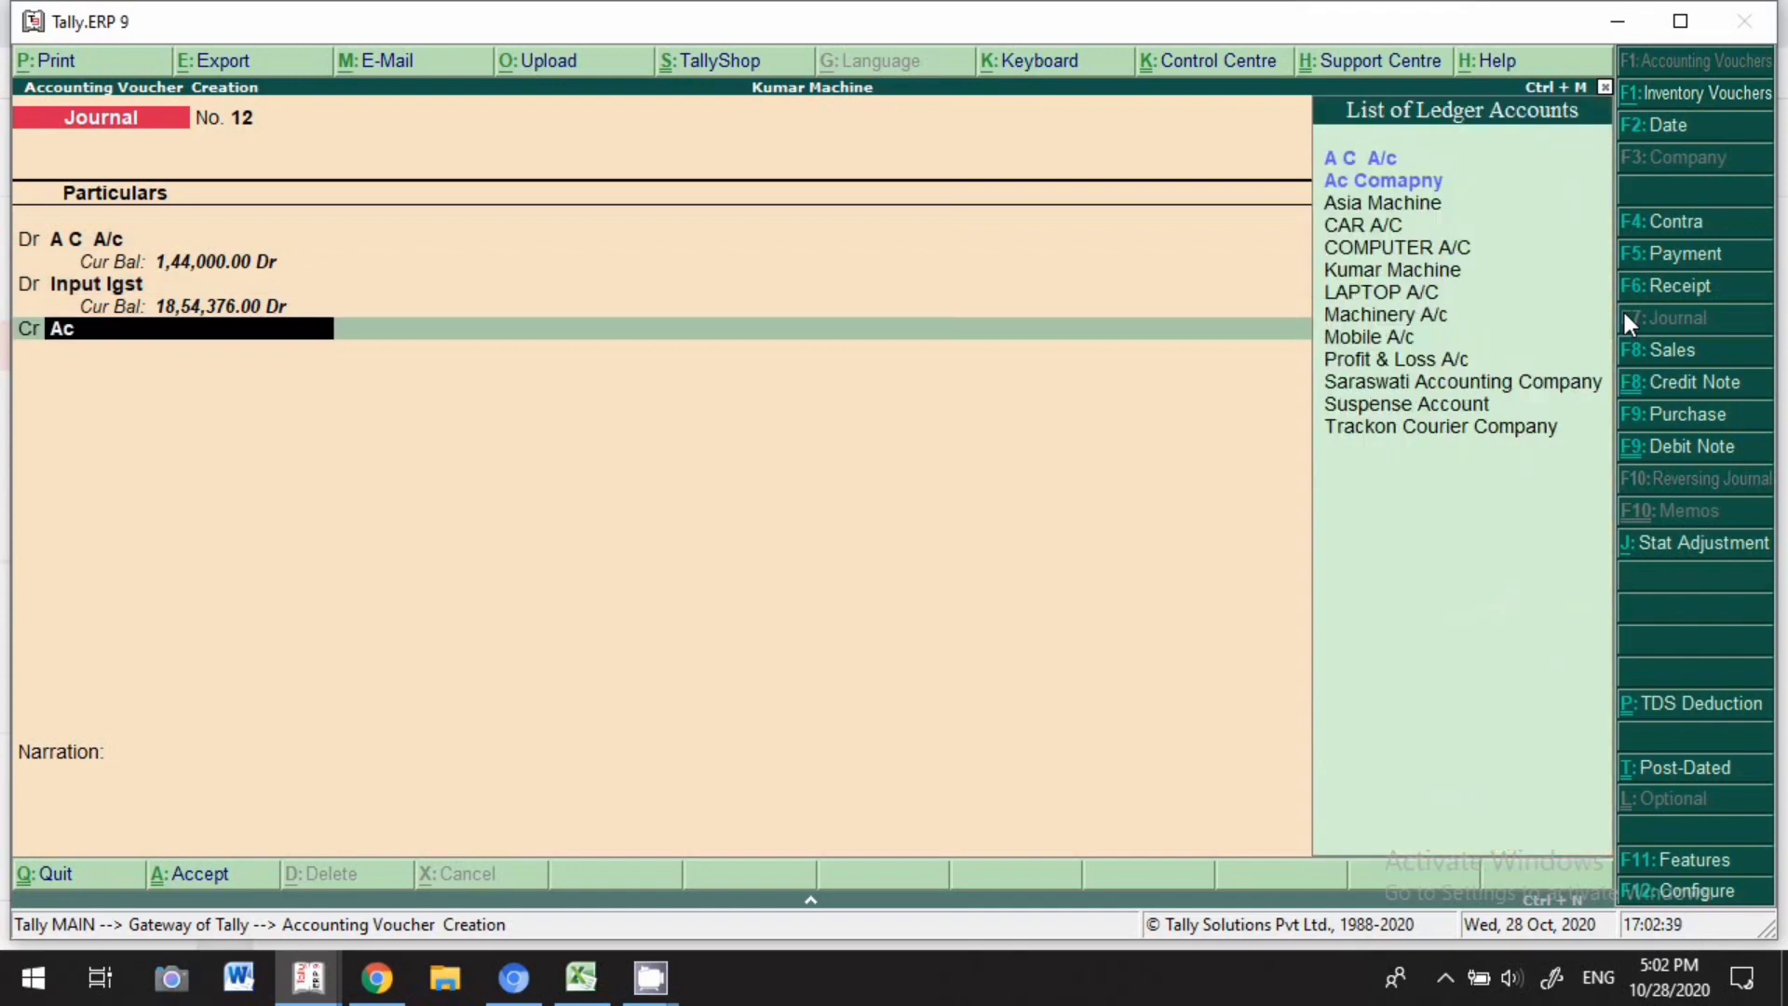
key("Down")
key("Return")
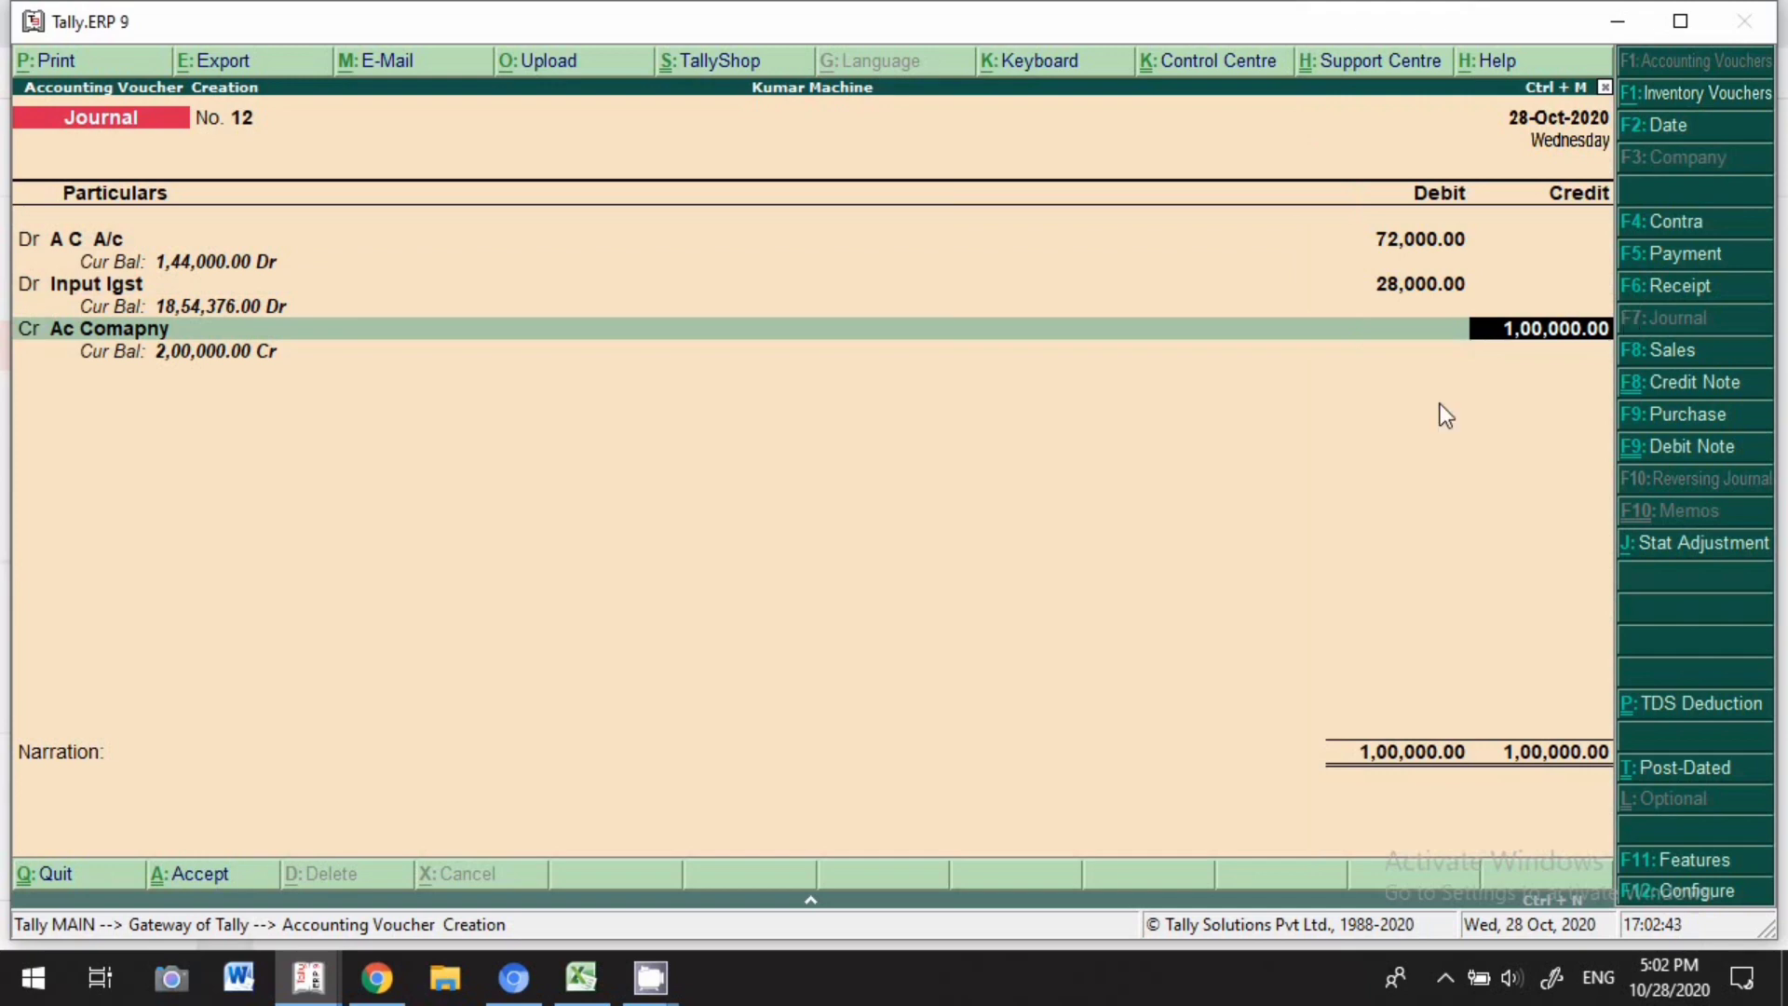
key("Return")
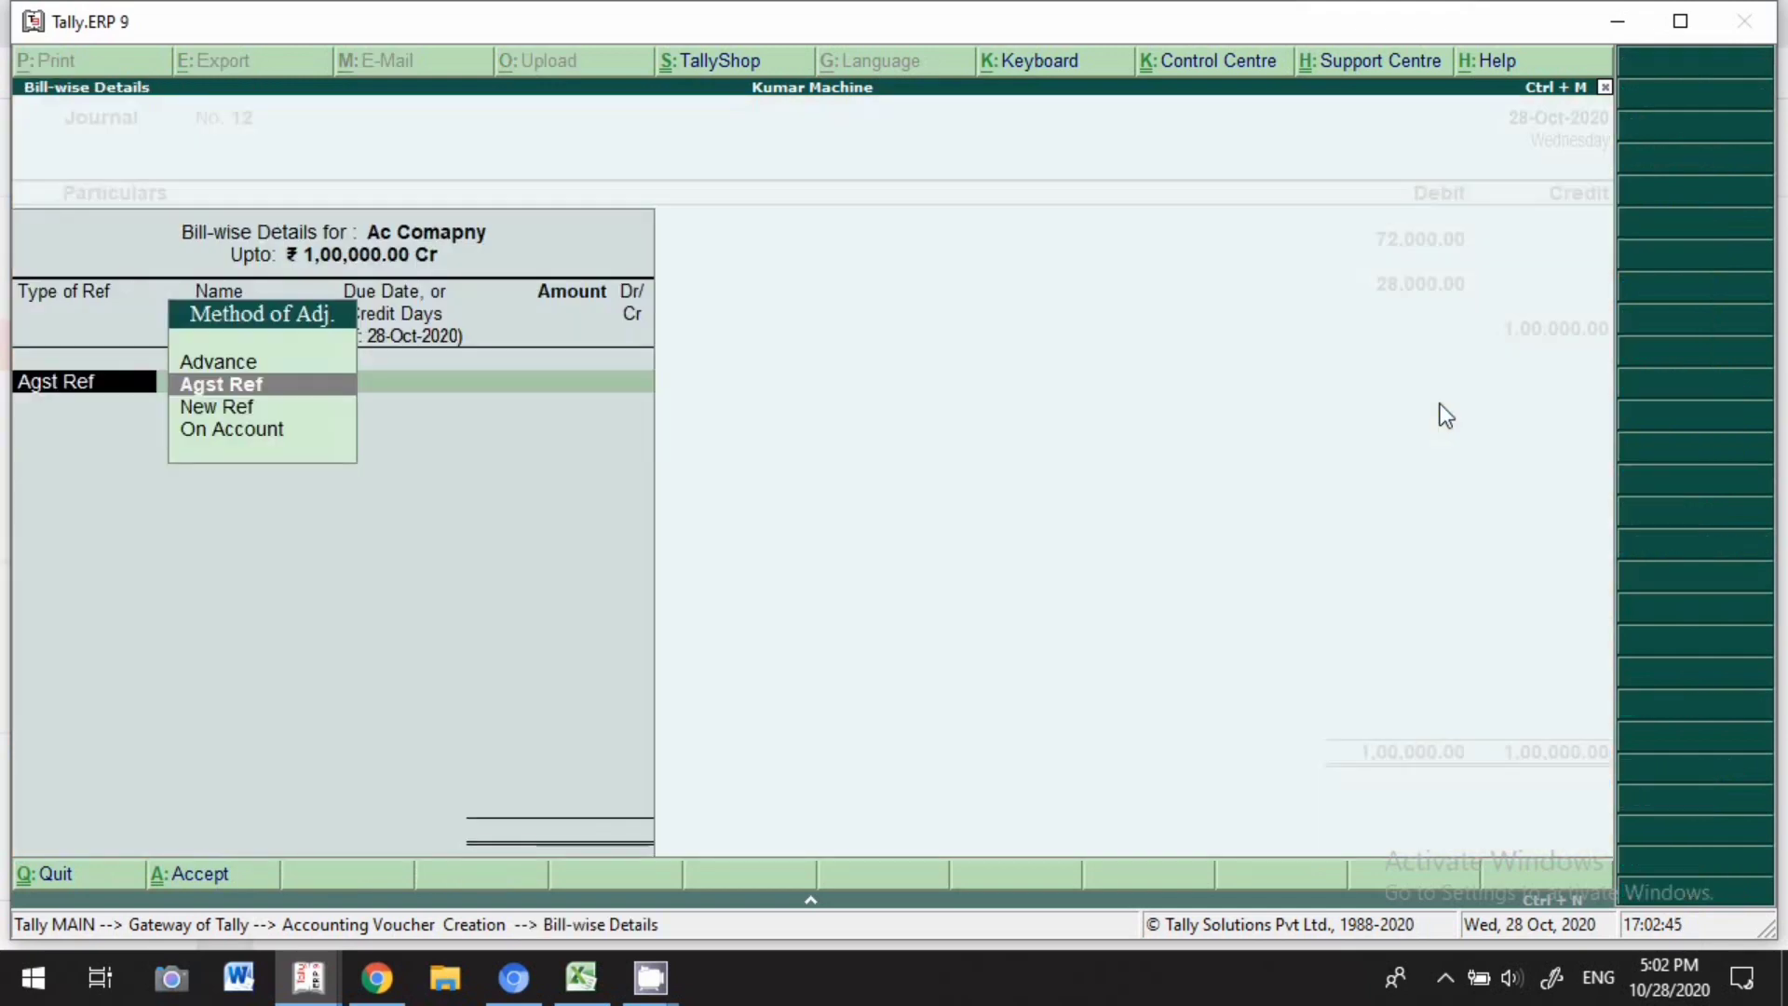
key("Down")
key("Return")
key("Return")
key("Return")
key("Return")
key("Return")
key("Return")
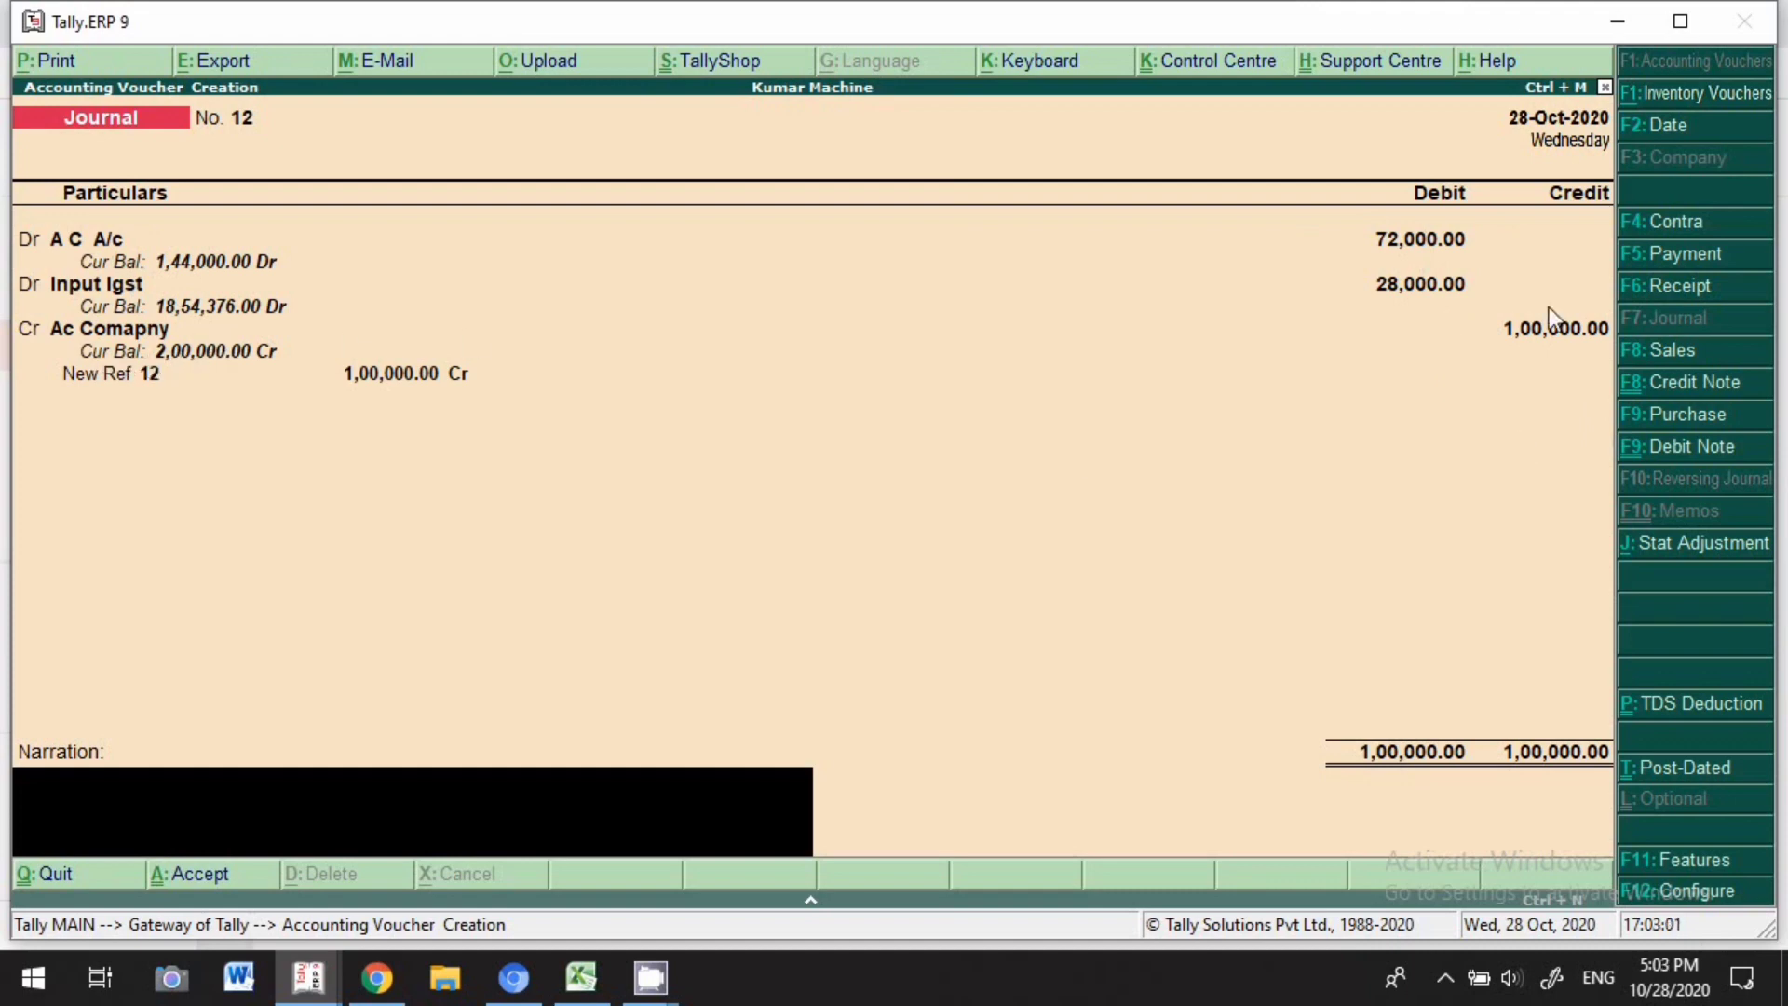
left_click(218, 871)
Leave voucher entry and open the detailed Balance Sheet to examine the monthly summary of A C A/c under Fixed Assets.
key("Escape")
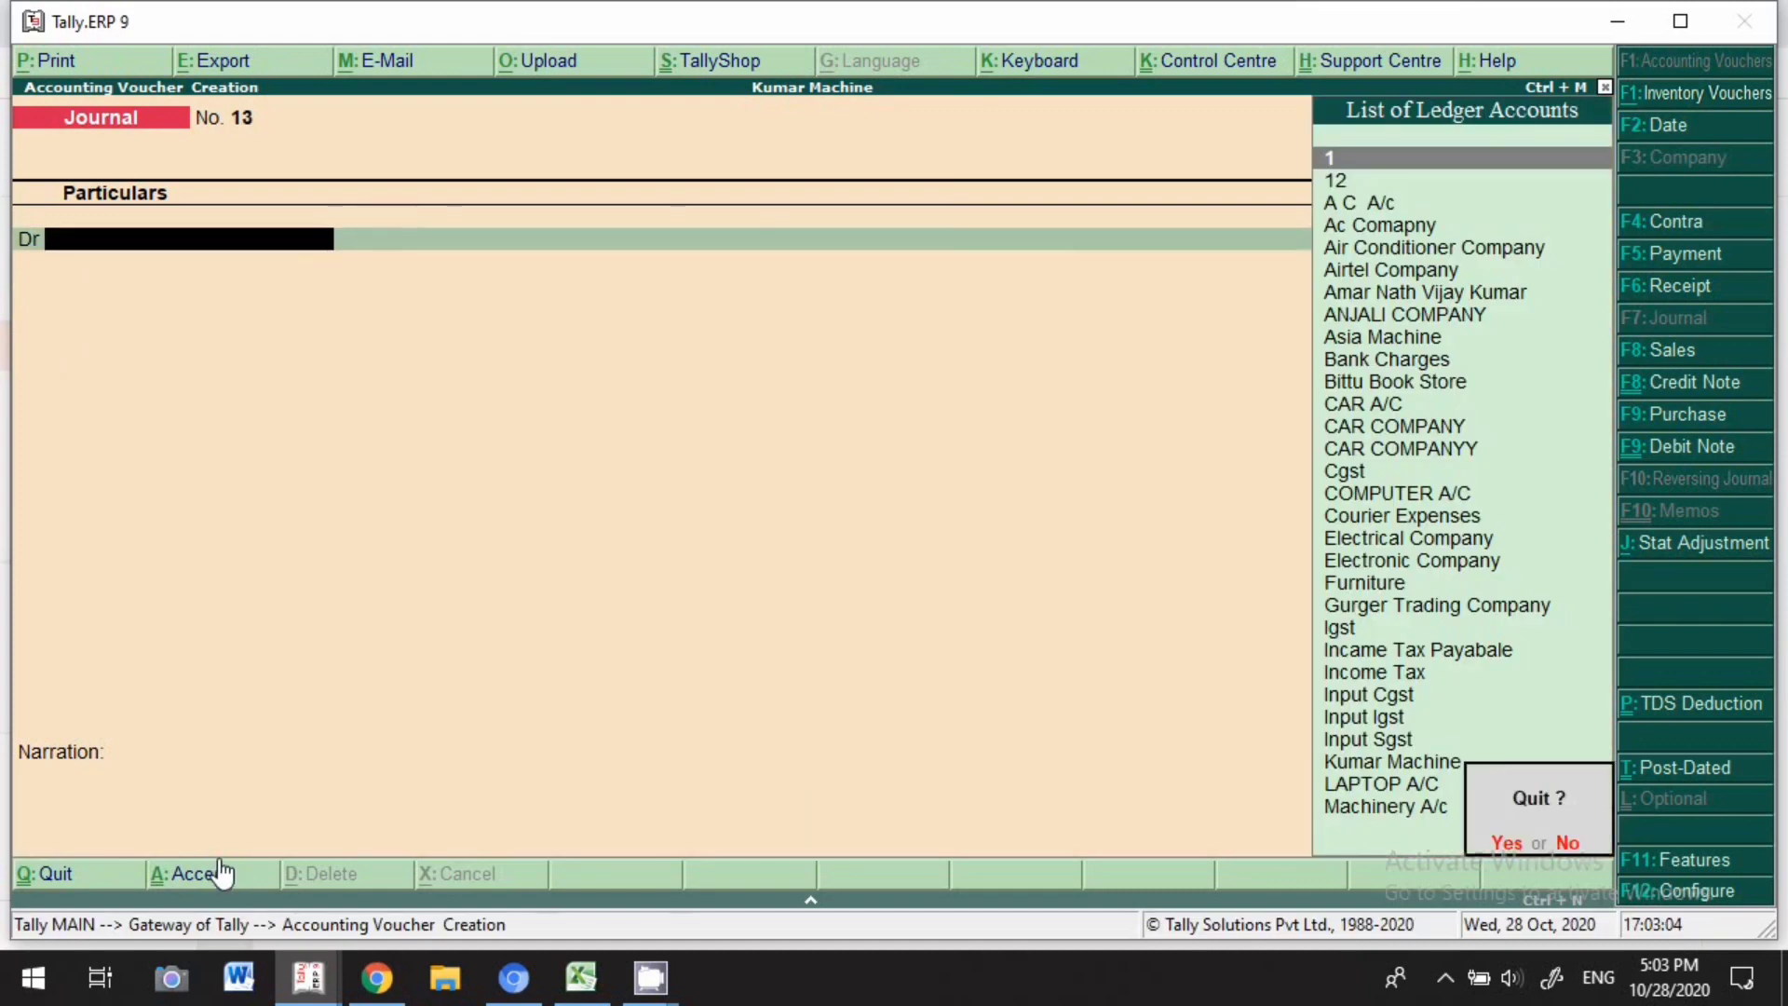
key("y")
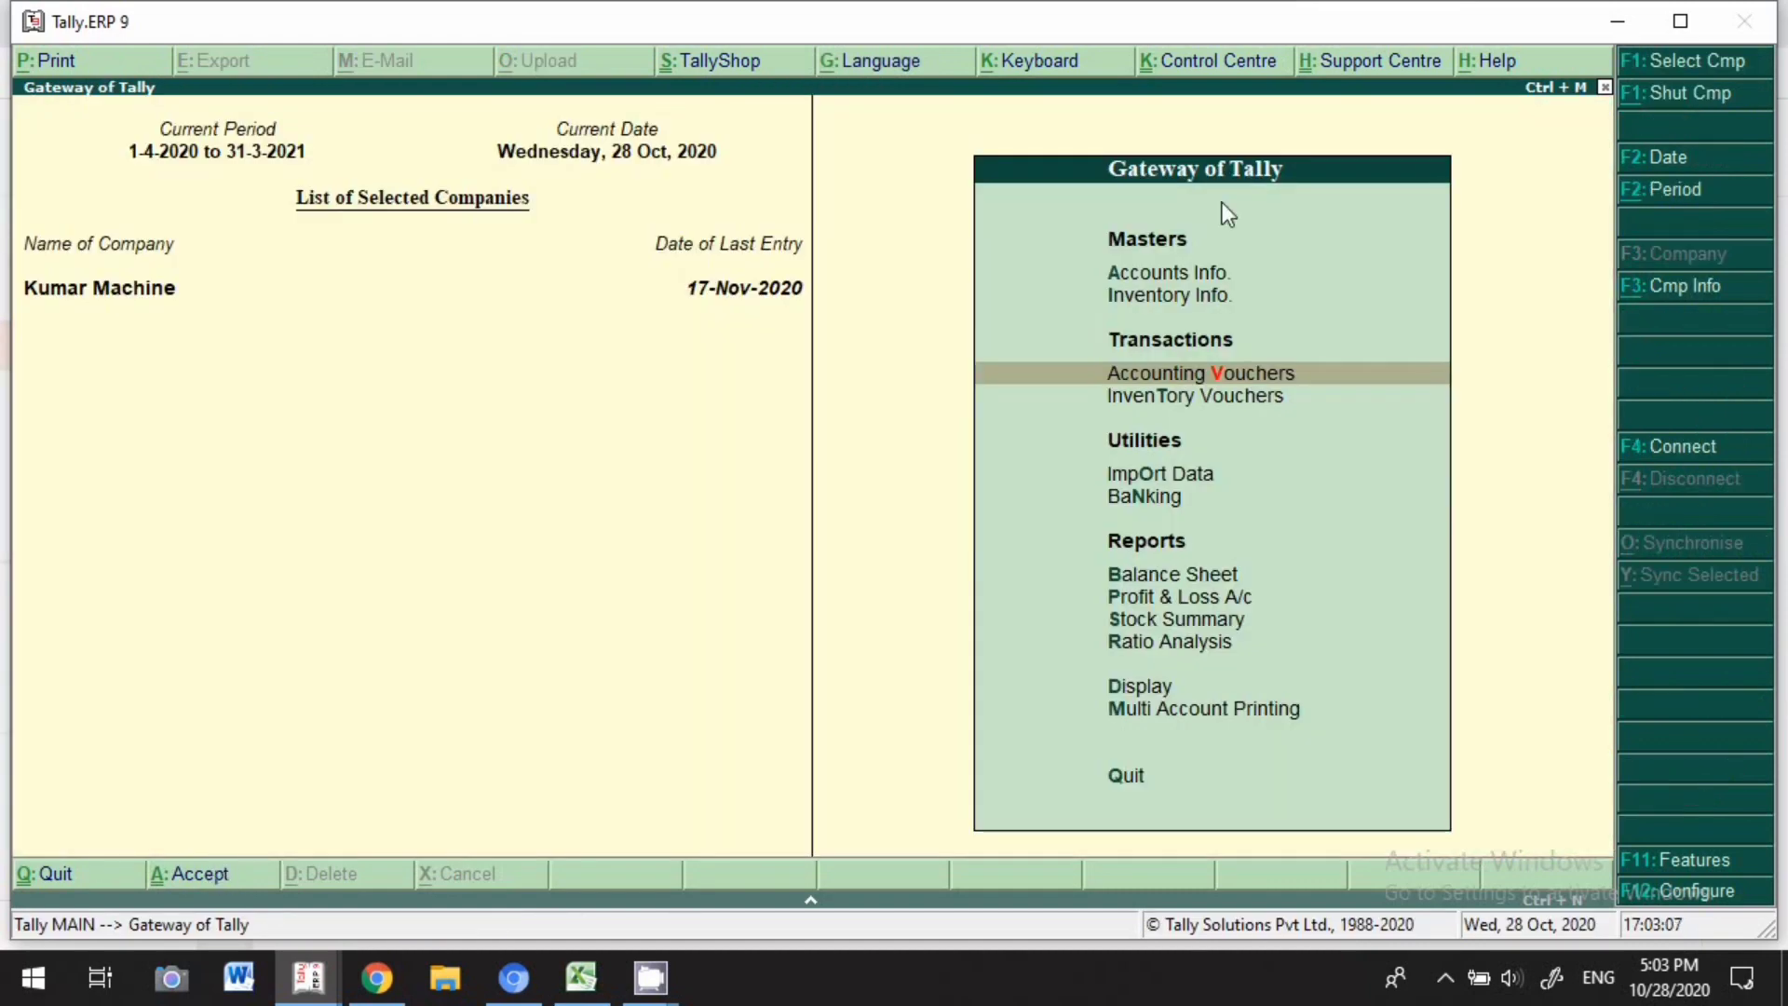
key("b")
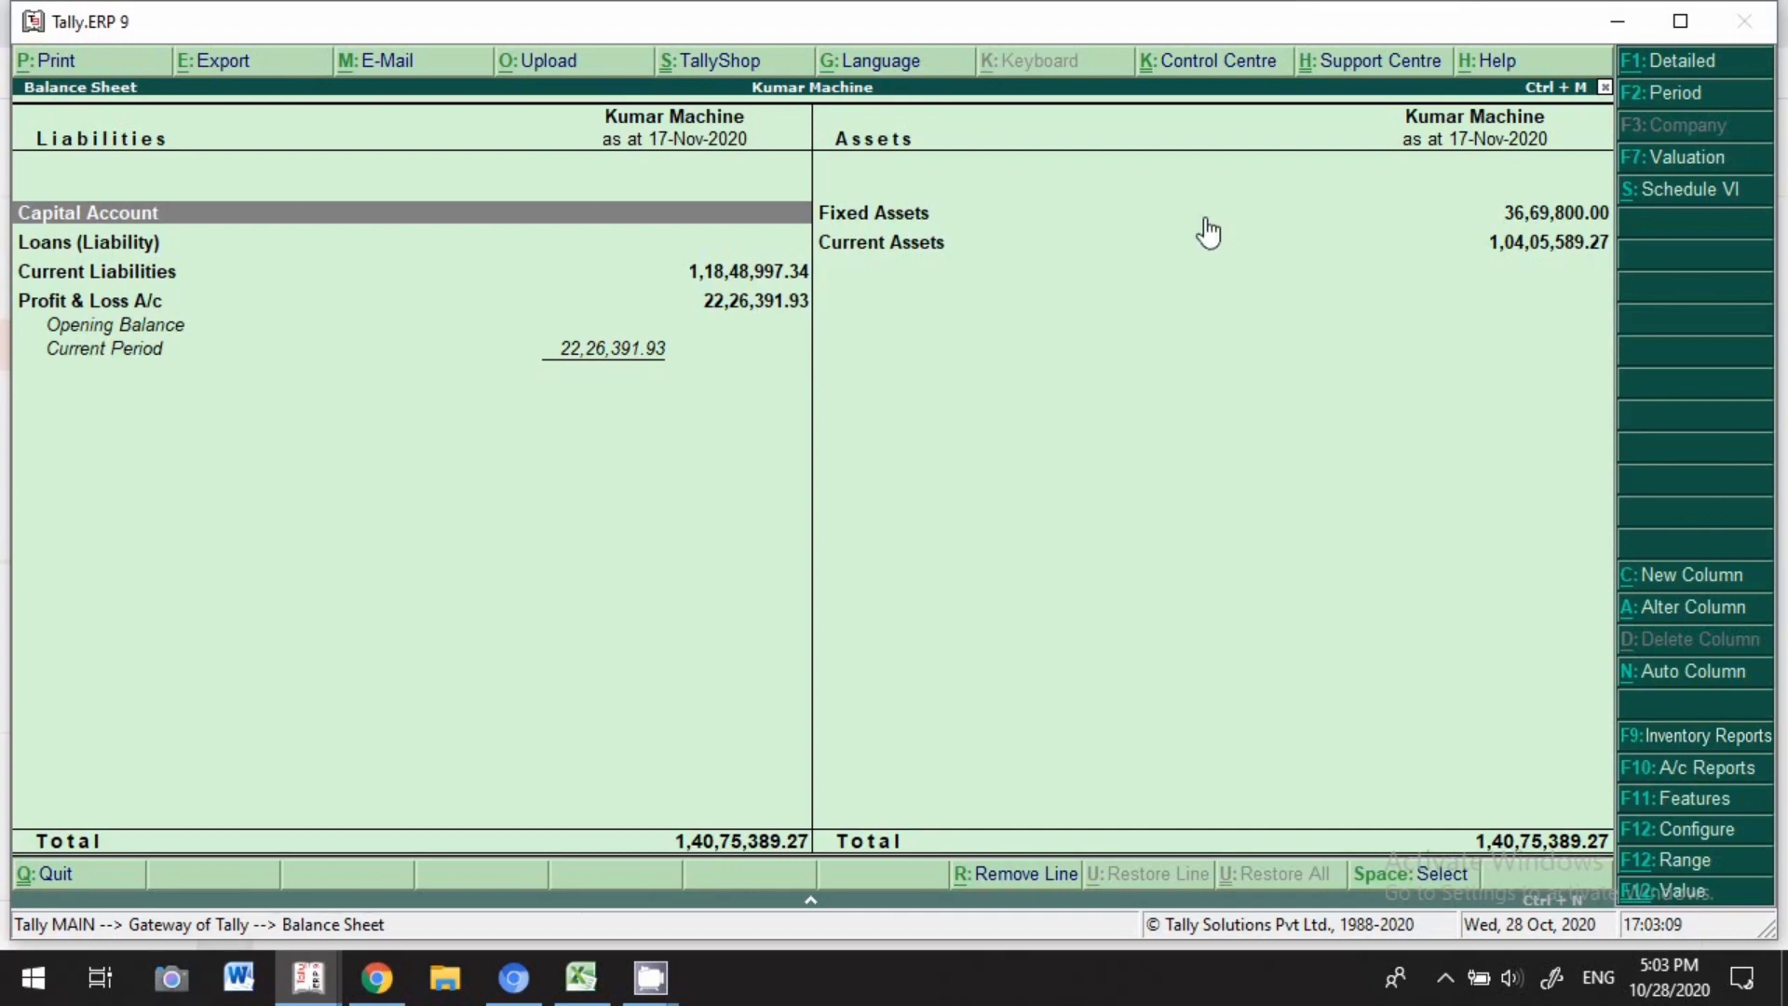
left_click(1682, 75)
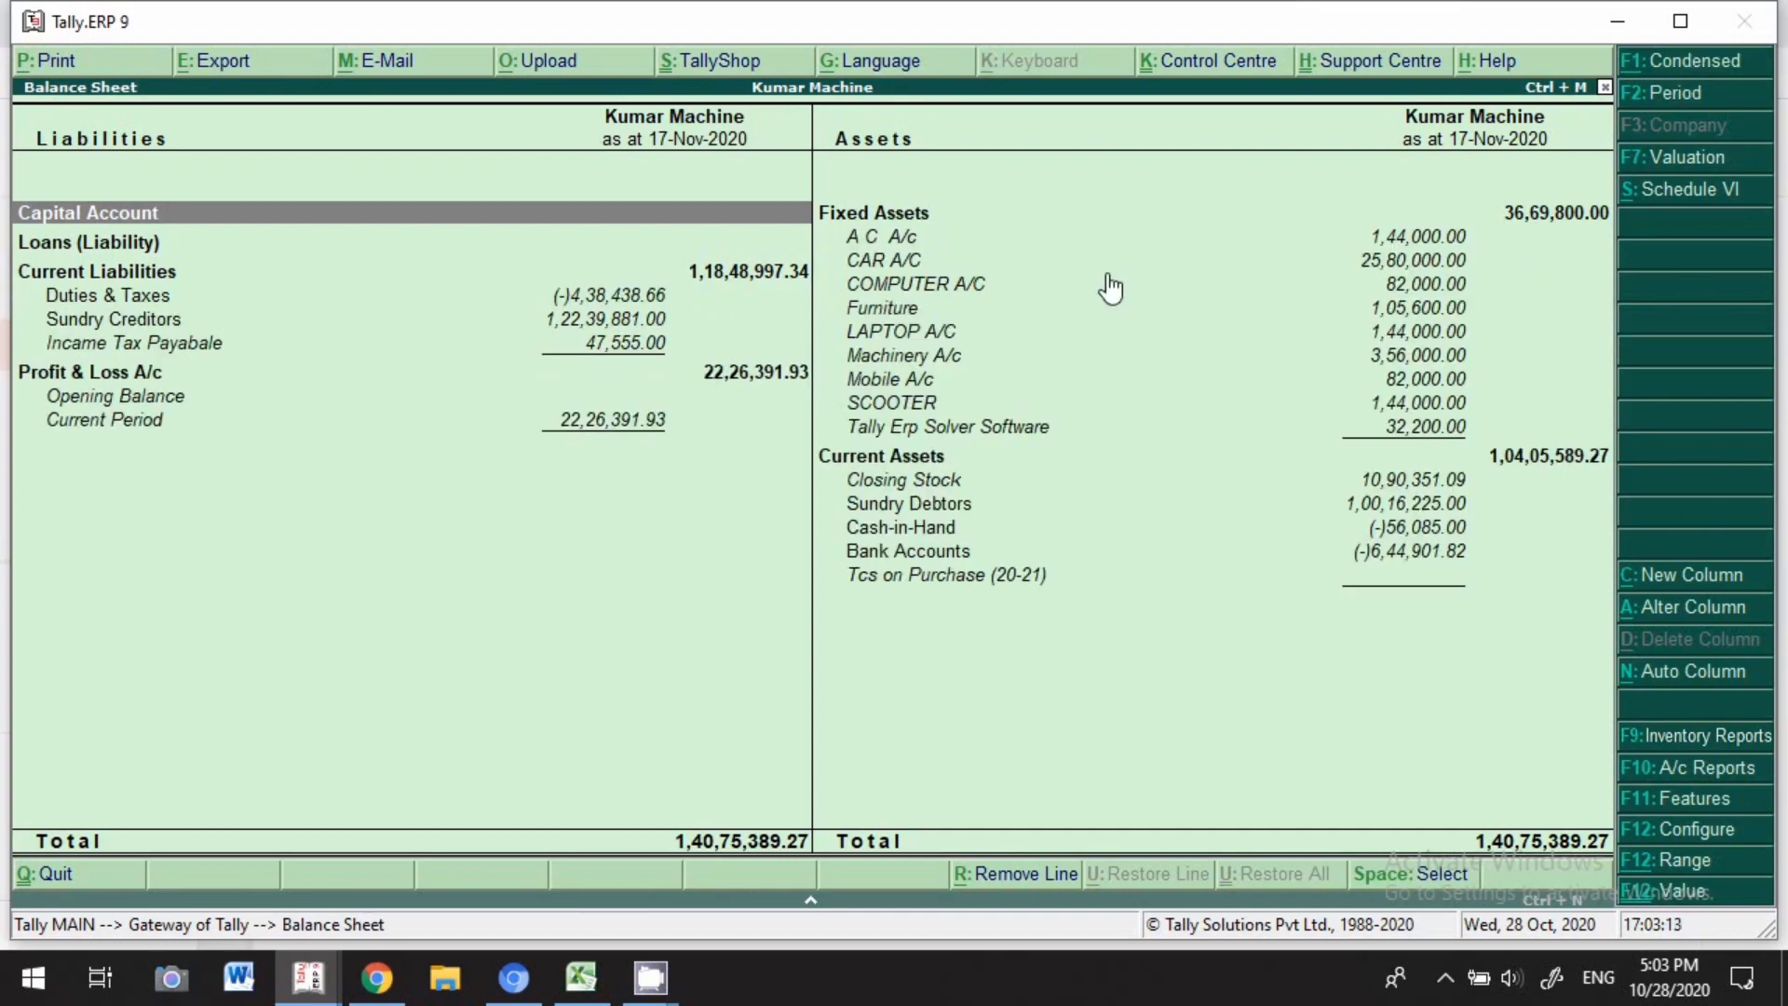
left_click(868, 216)
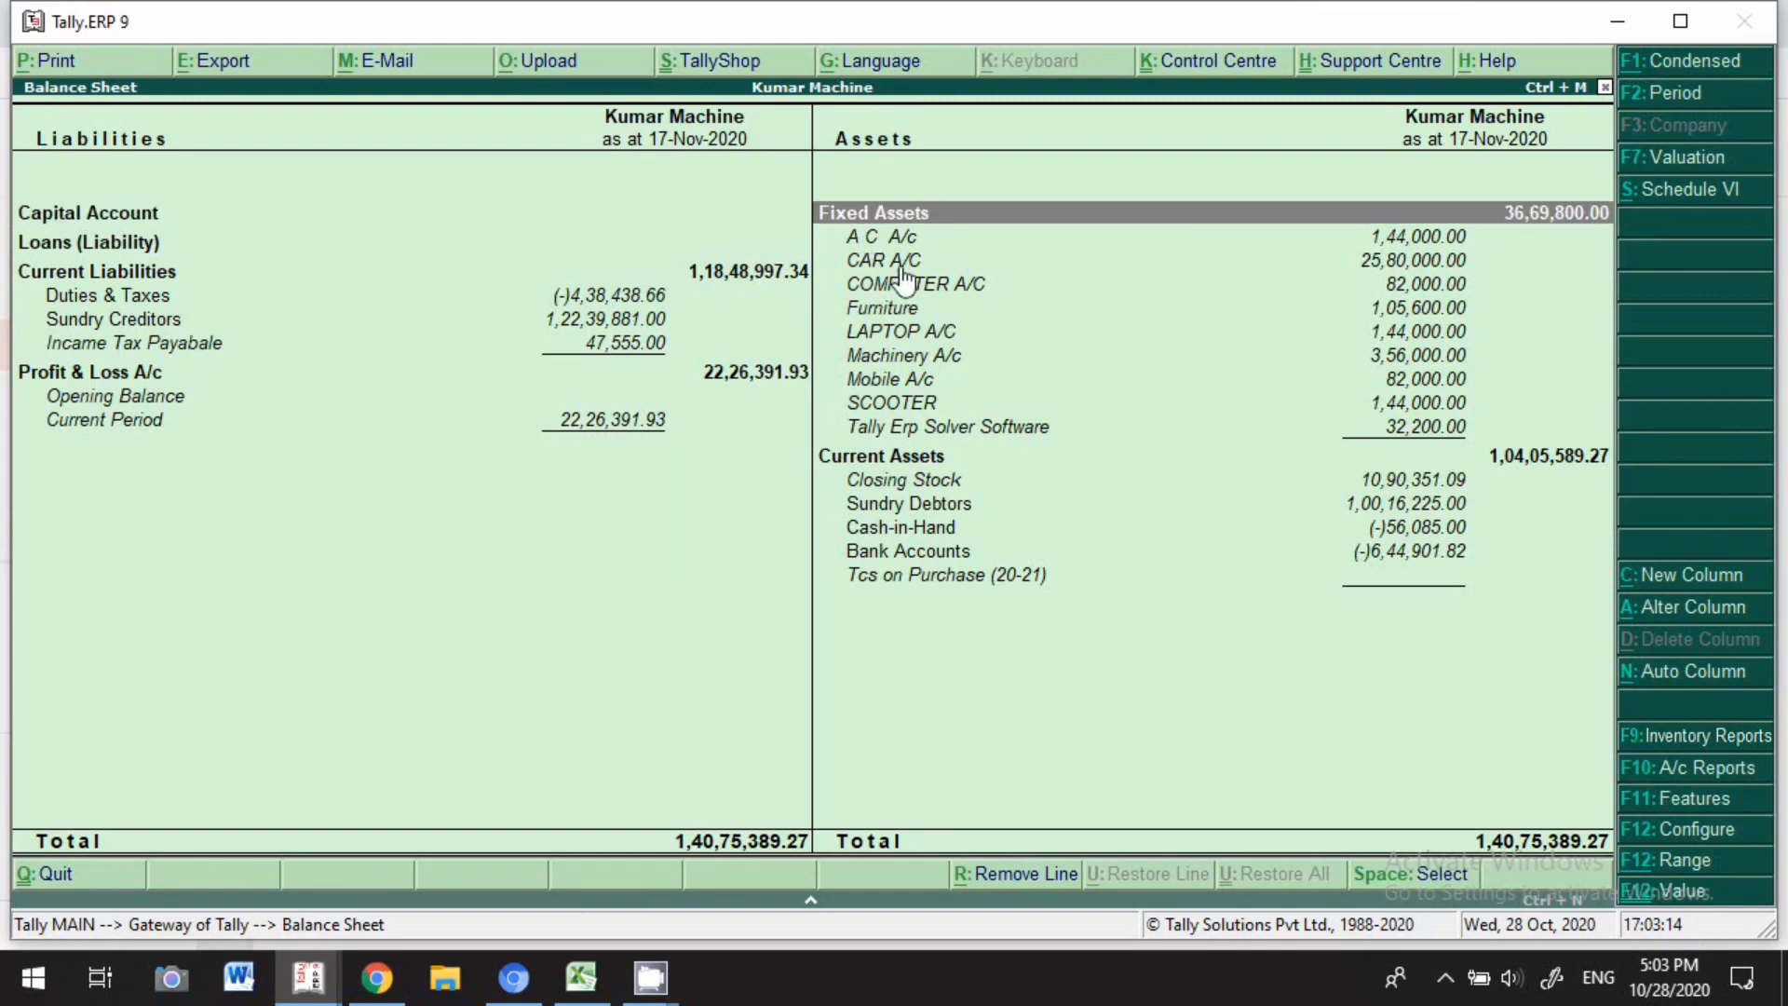
left_click(905, 240)
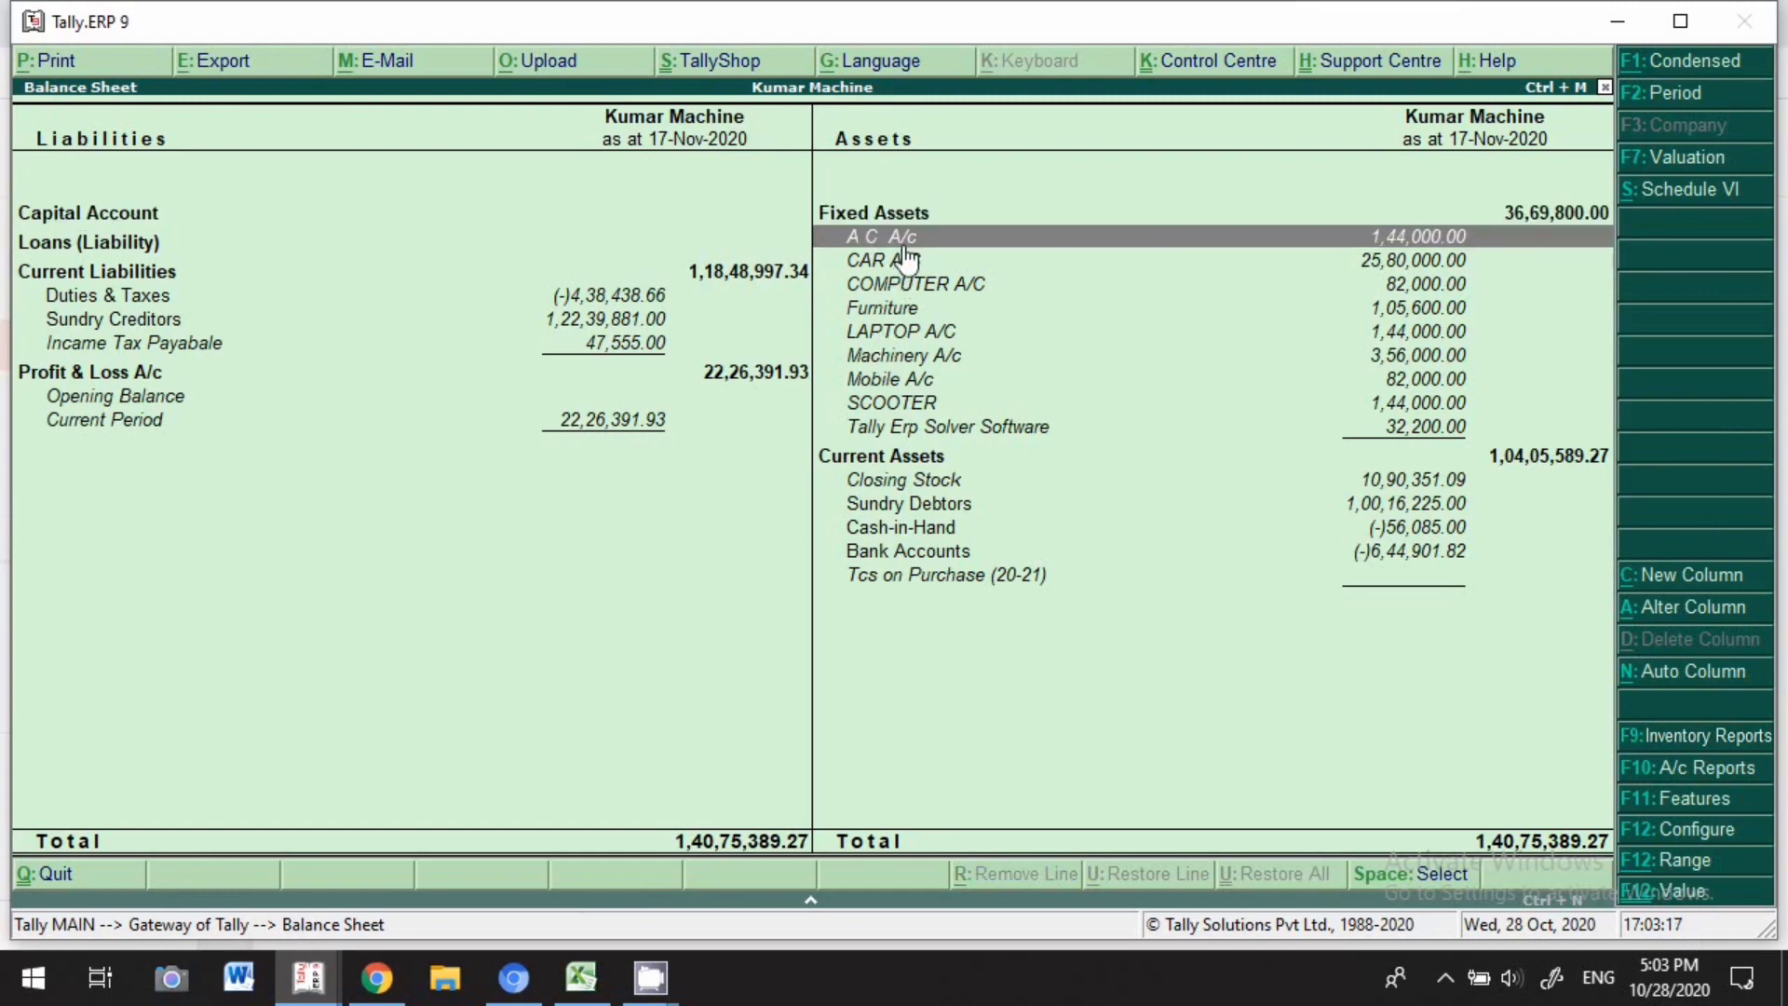
left_click(1406, 244)
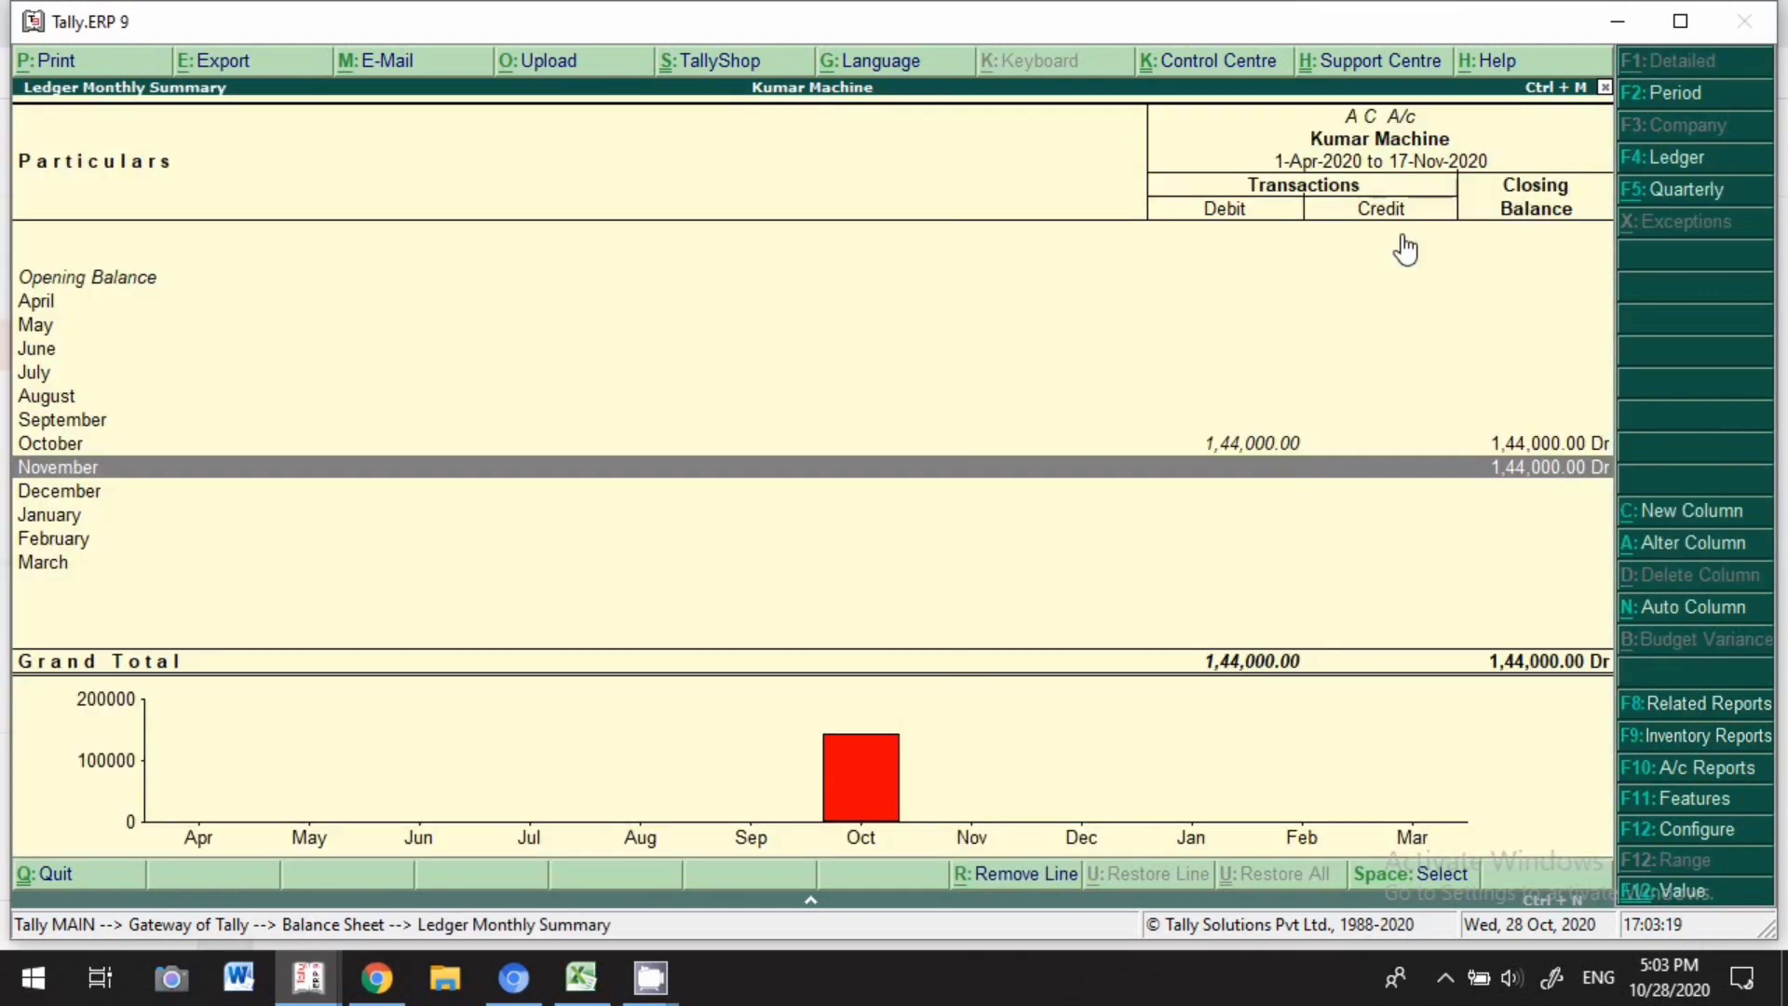
Open A C A/c's October vouchers to compare the purchase and journal entries, and return to the Gateway of Tally.
key("Up")
key("Return")
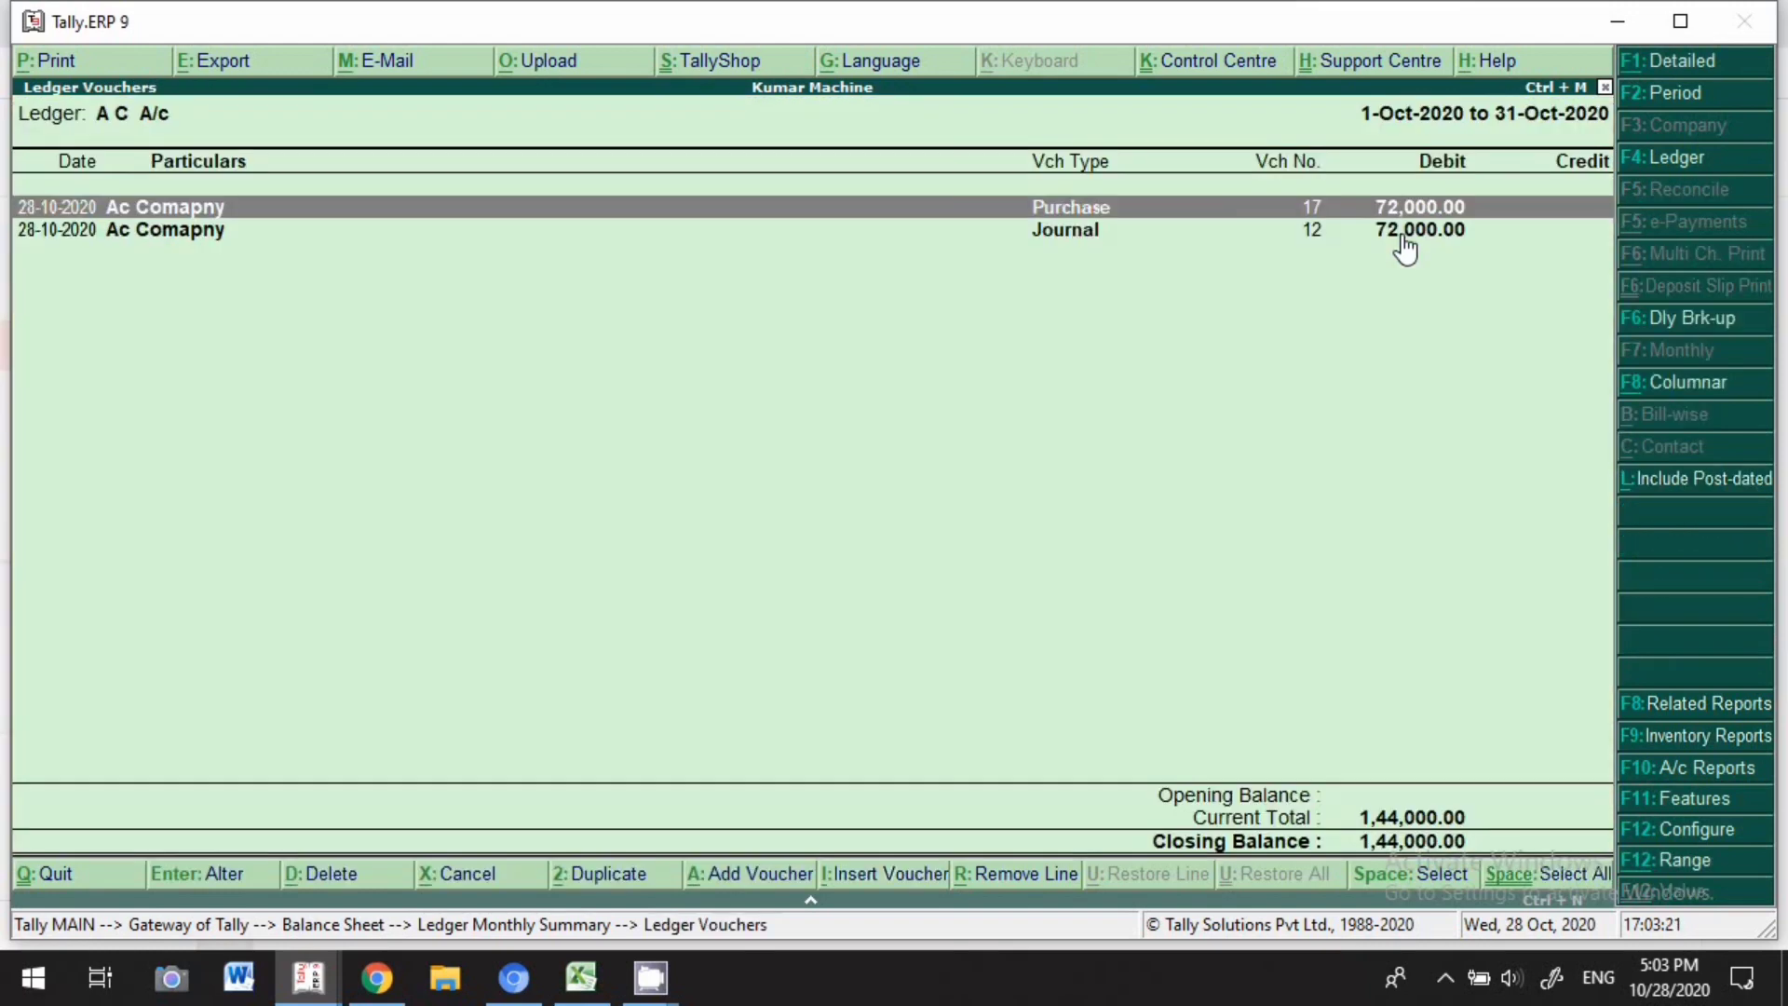
key("Down")
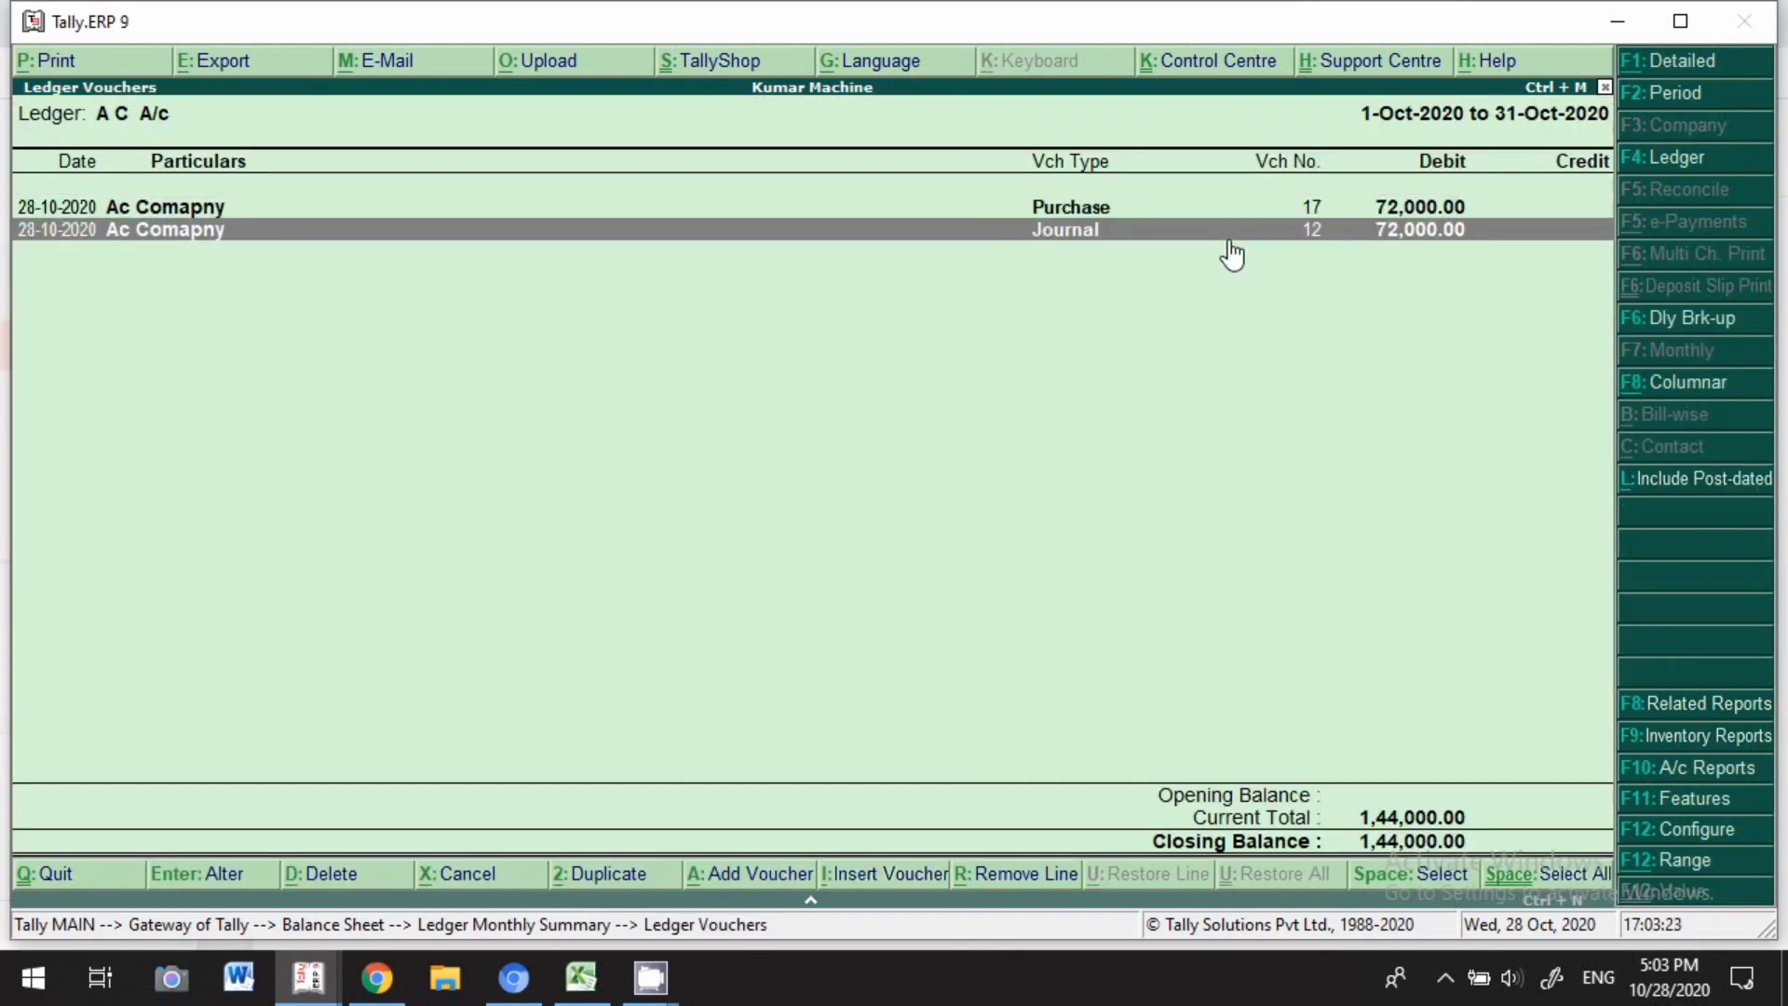
key("Up")
key("Down")
key("Escape")
key("Escape")
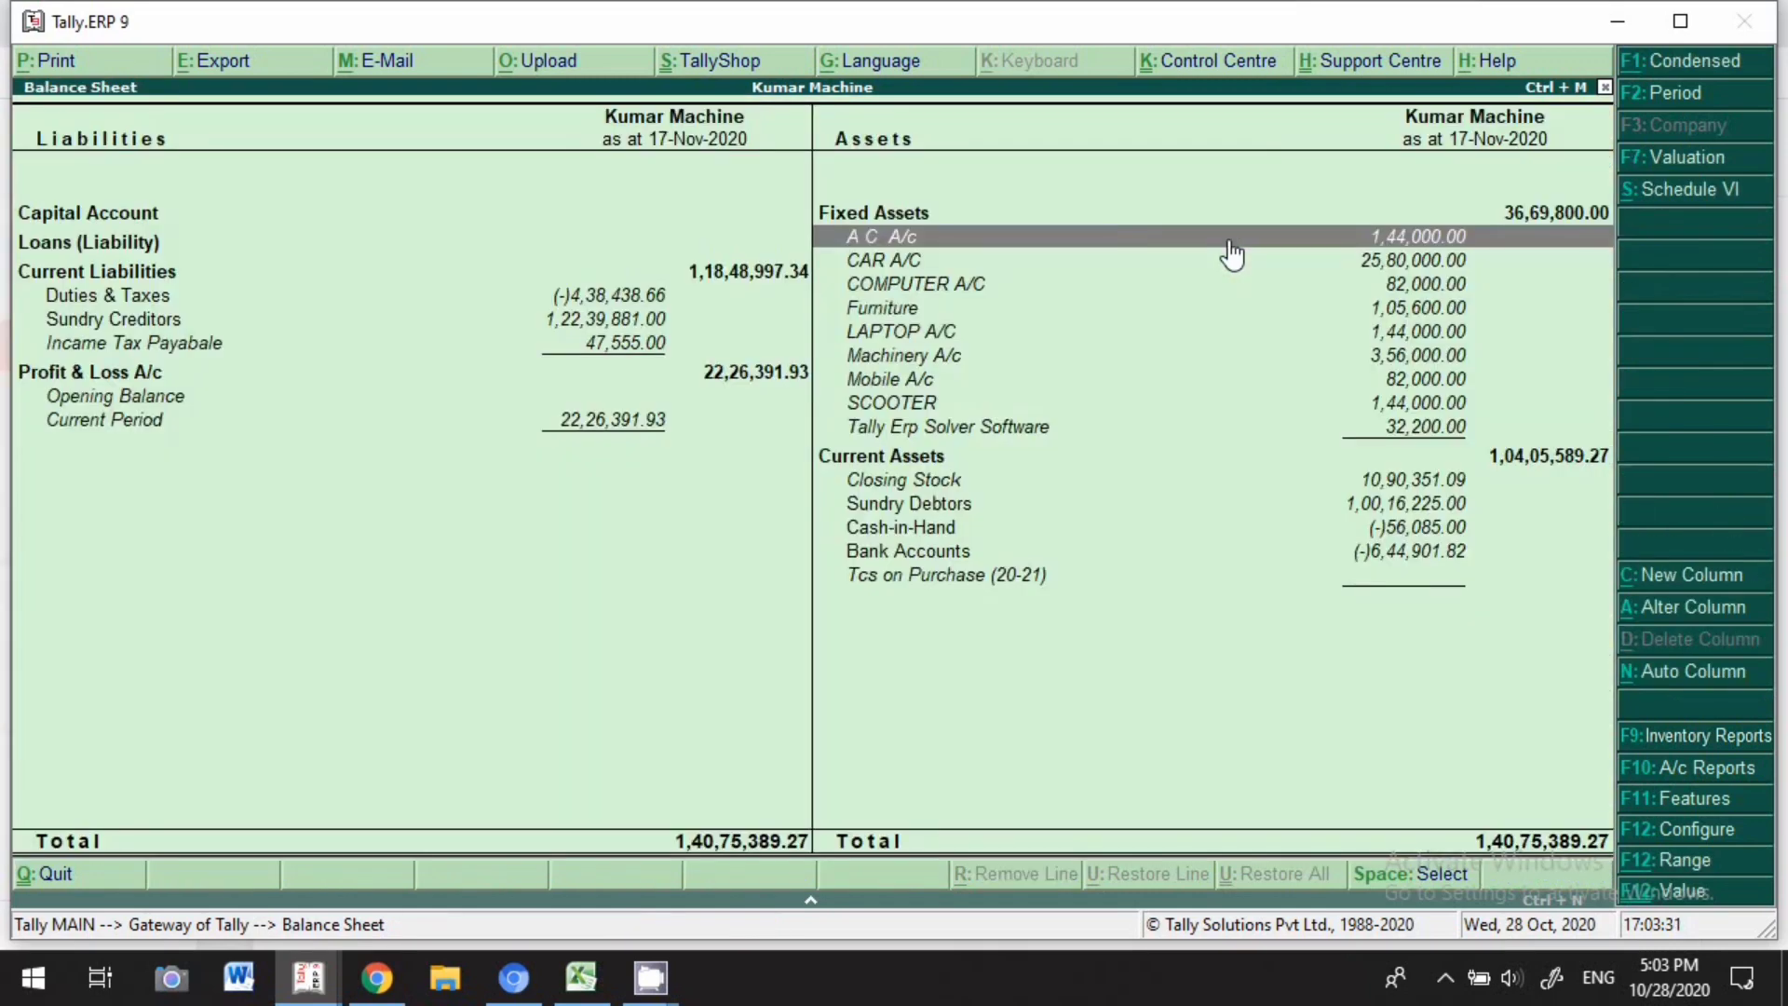
key("Escape")
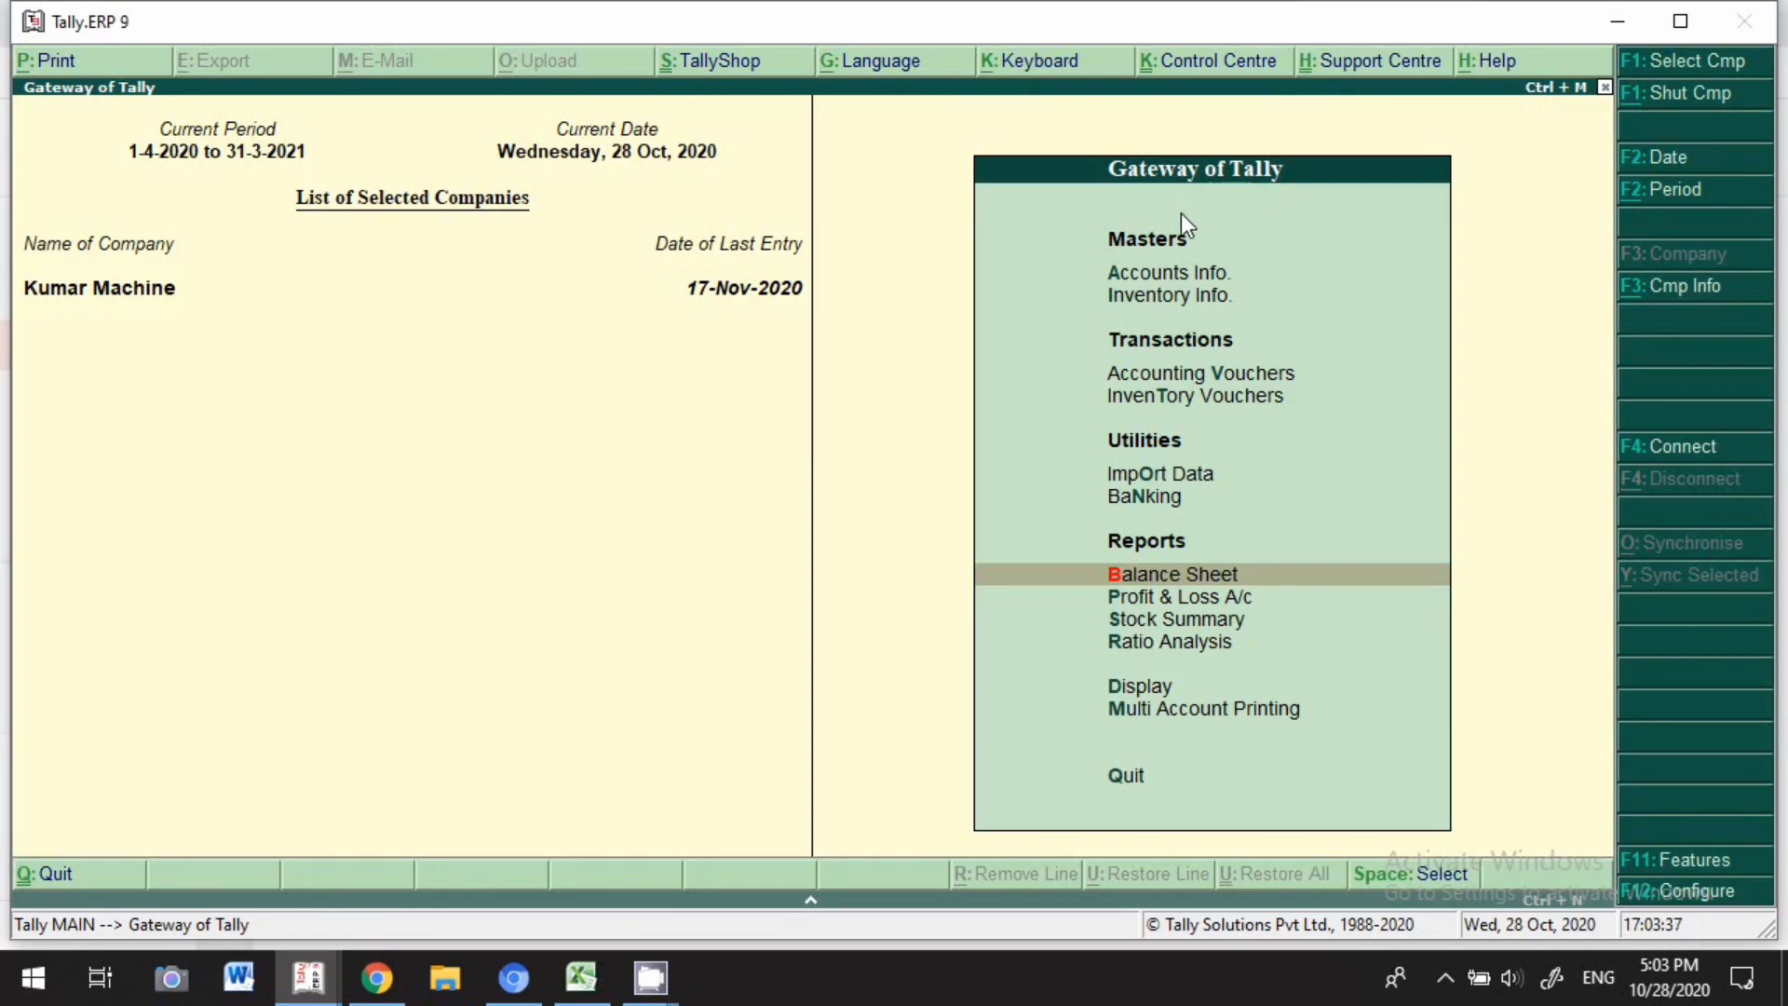
Open the GSTR-2 report and set its period to 1-Apr-2020 to 17-Nov-2020.
key("d")
key("u")
key("g")
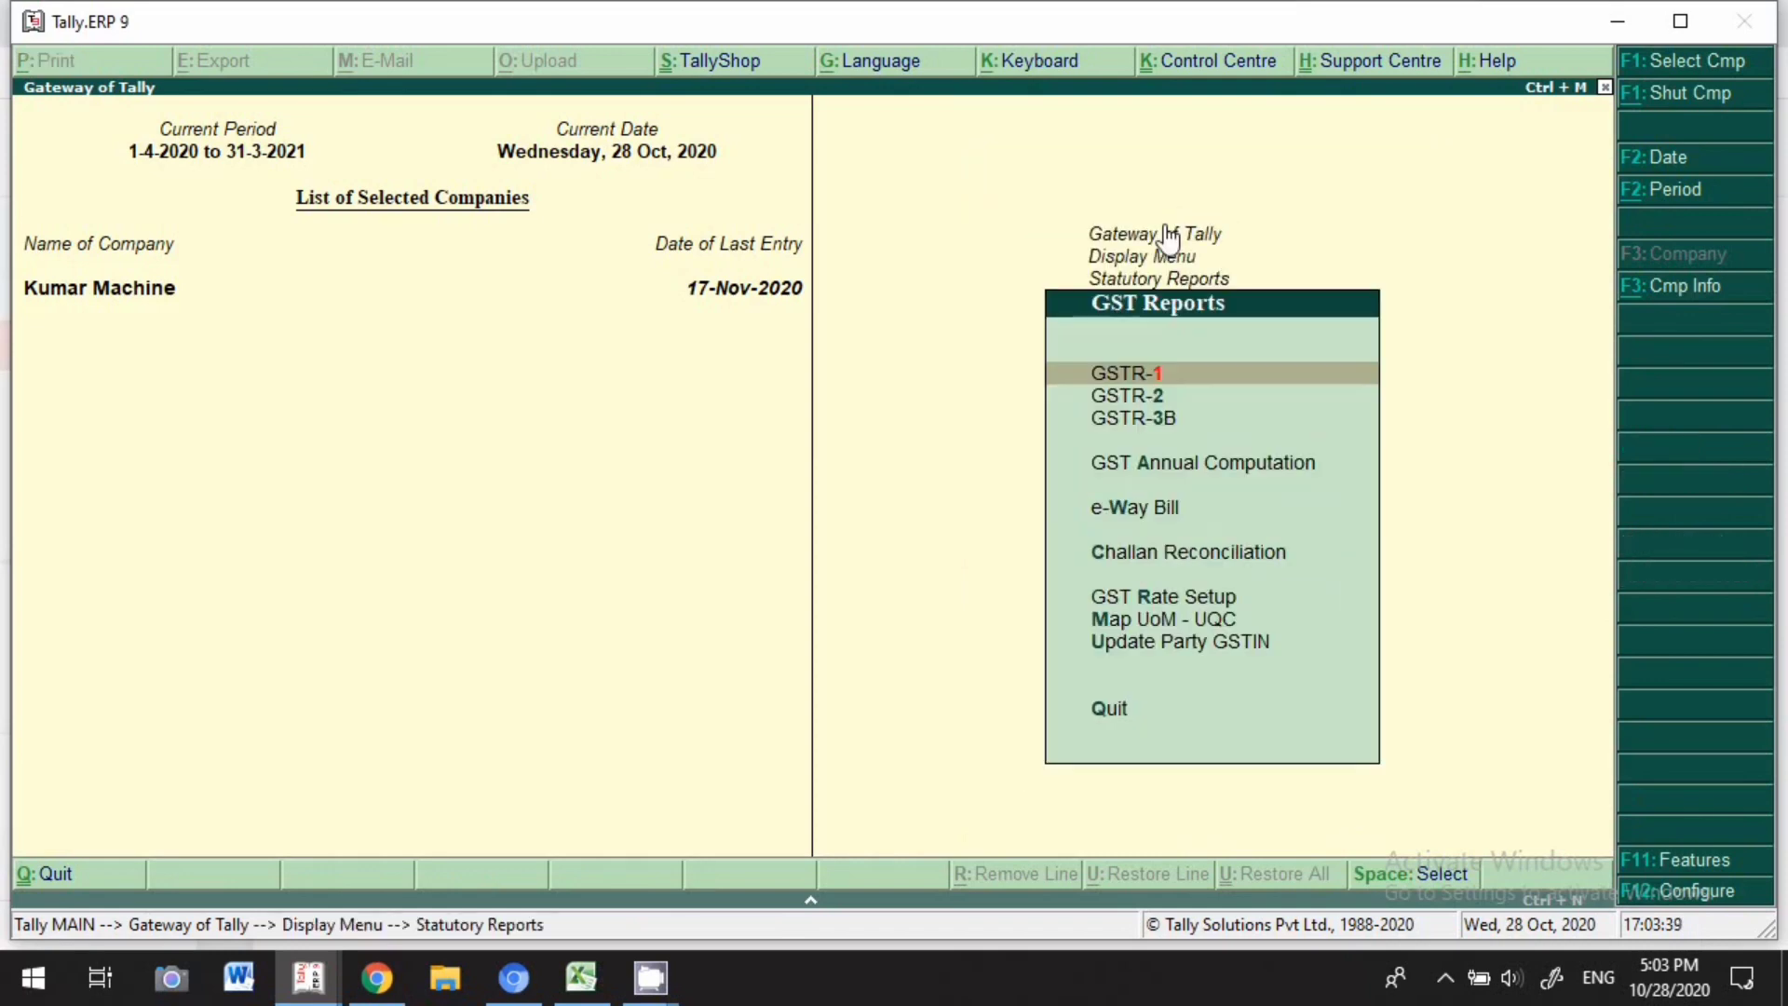
left_click(1127, 400)
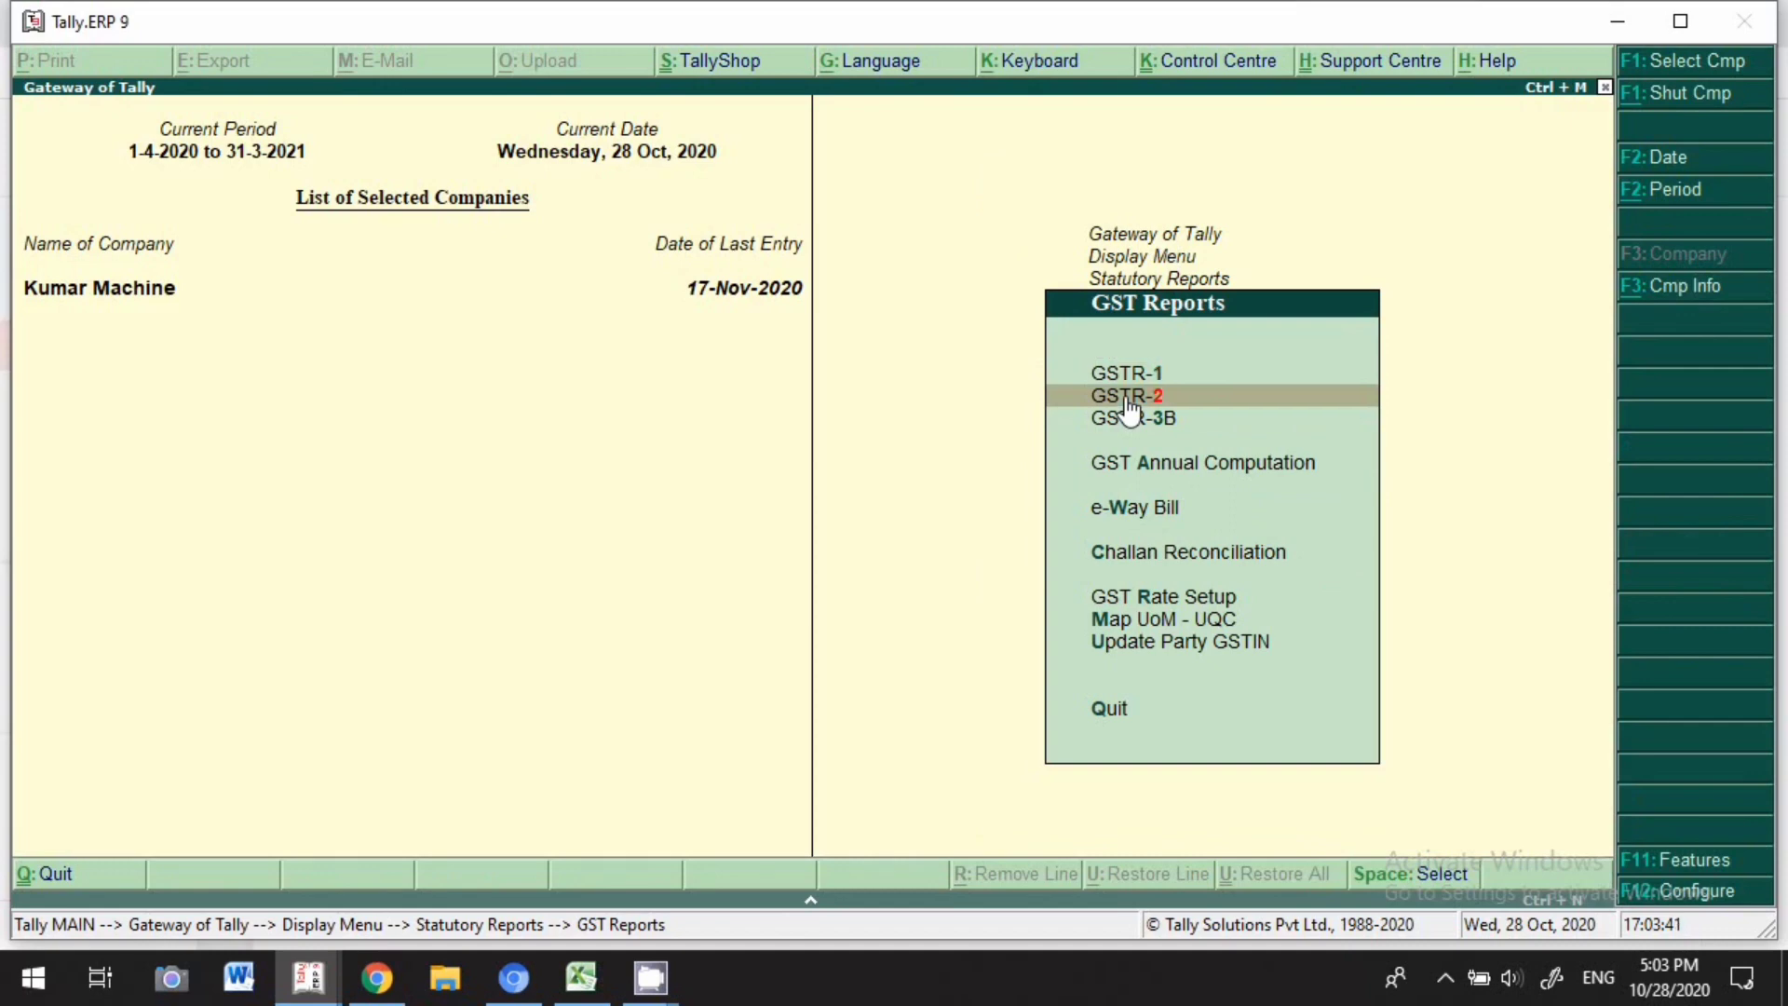
left_click(1129, 398)
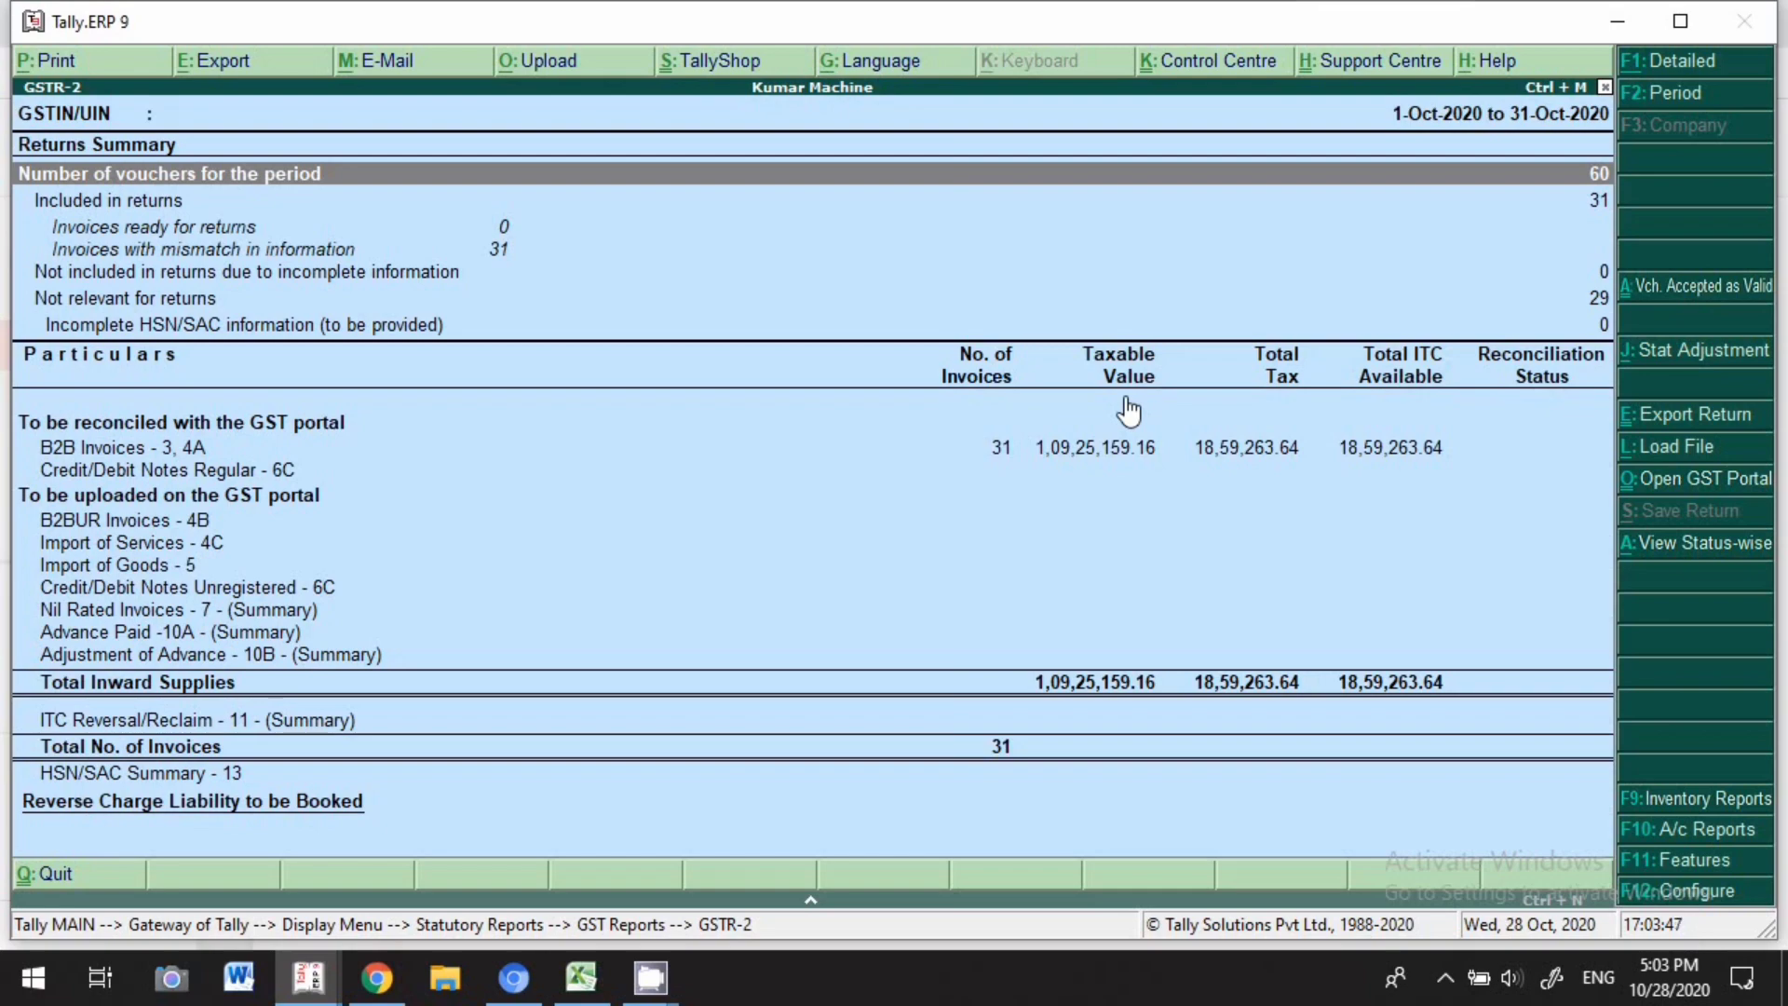
key("F2")
key("Return")
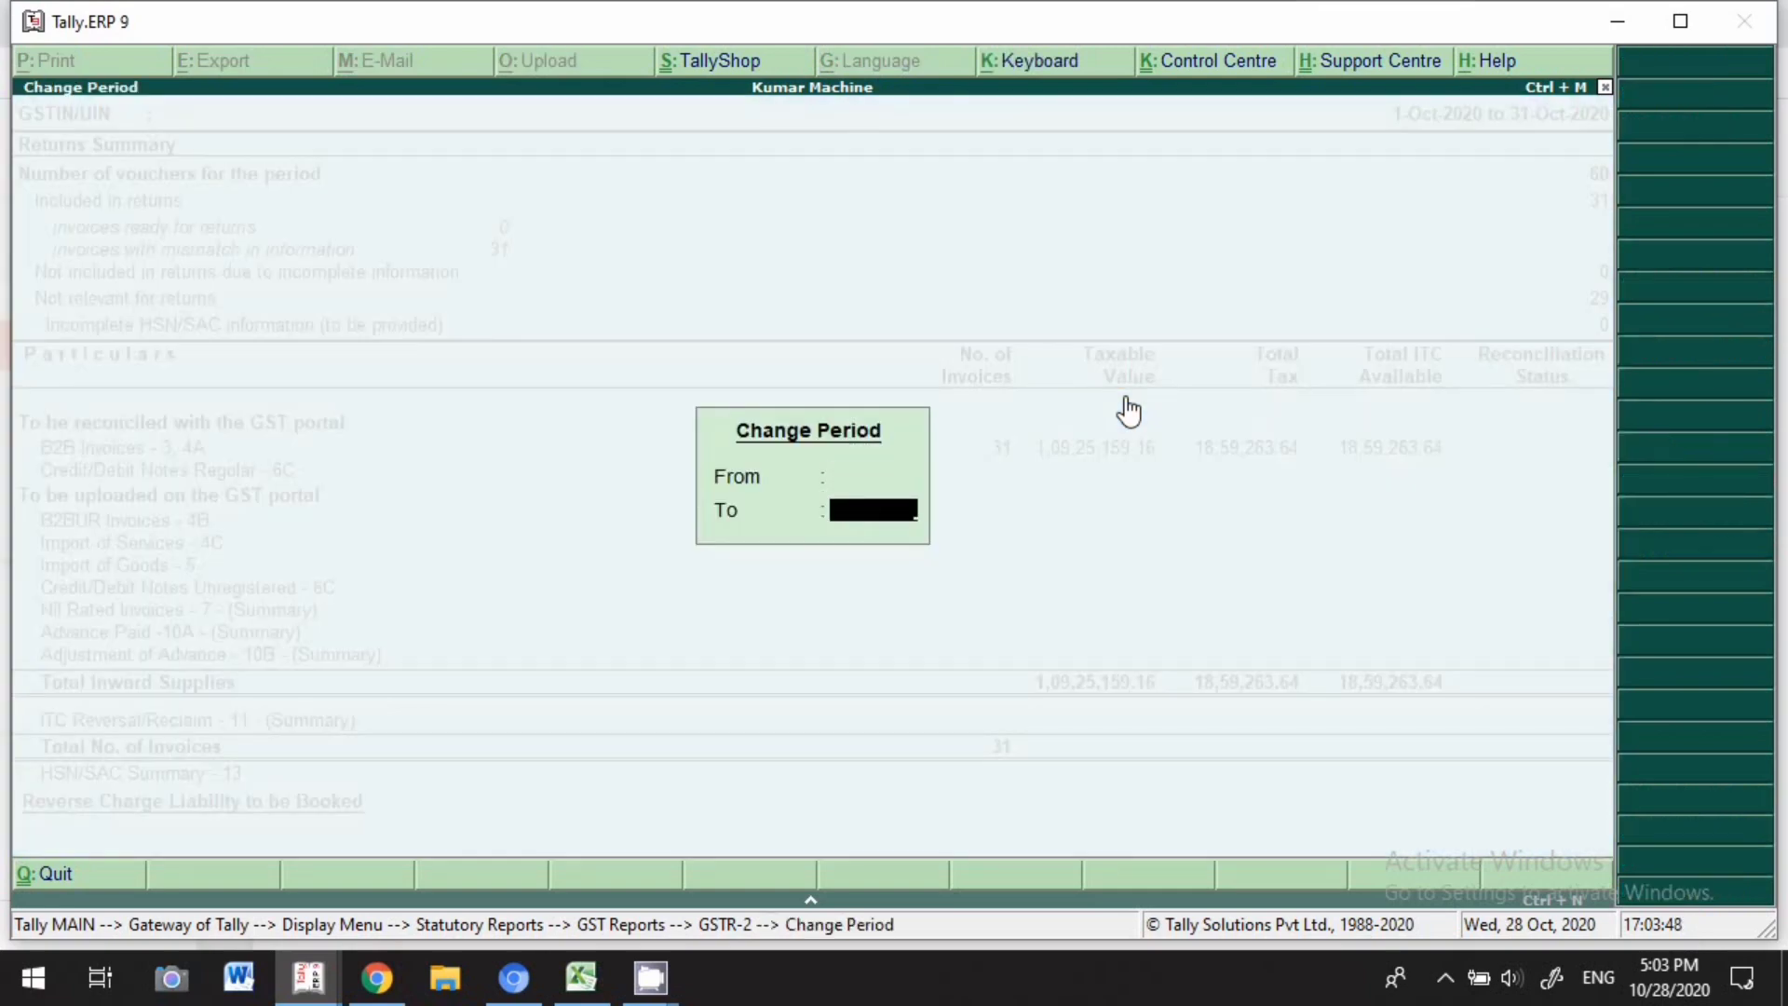
key("Return")
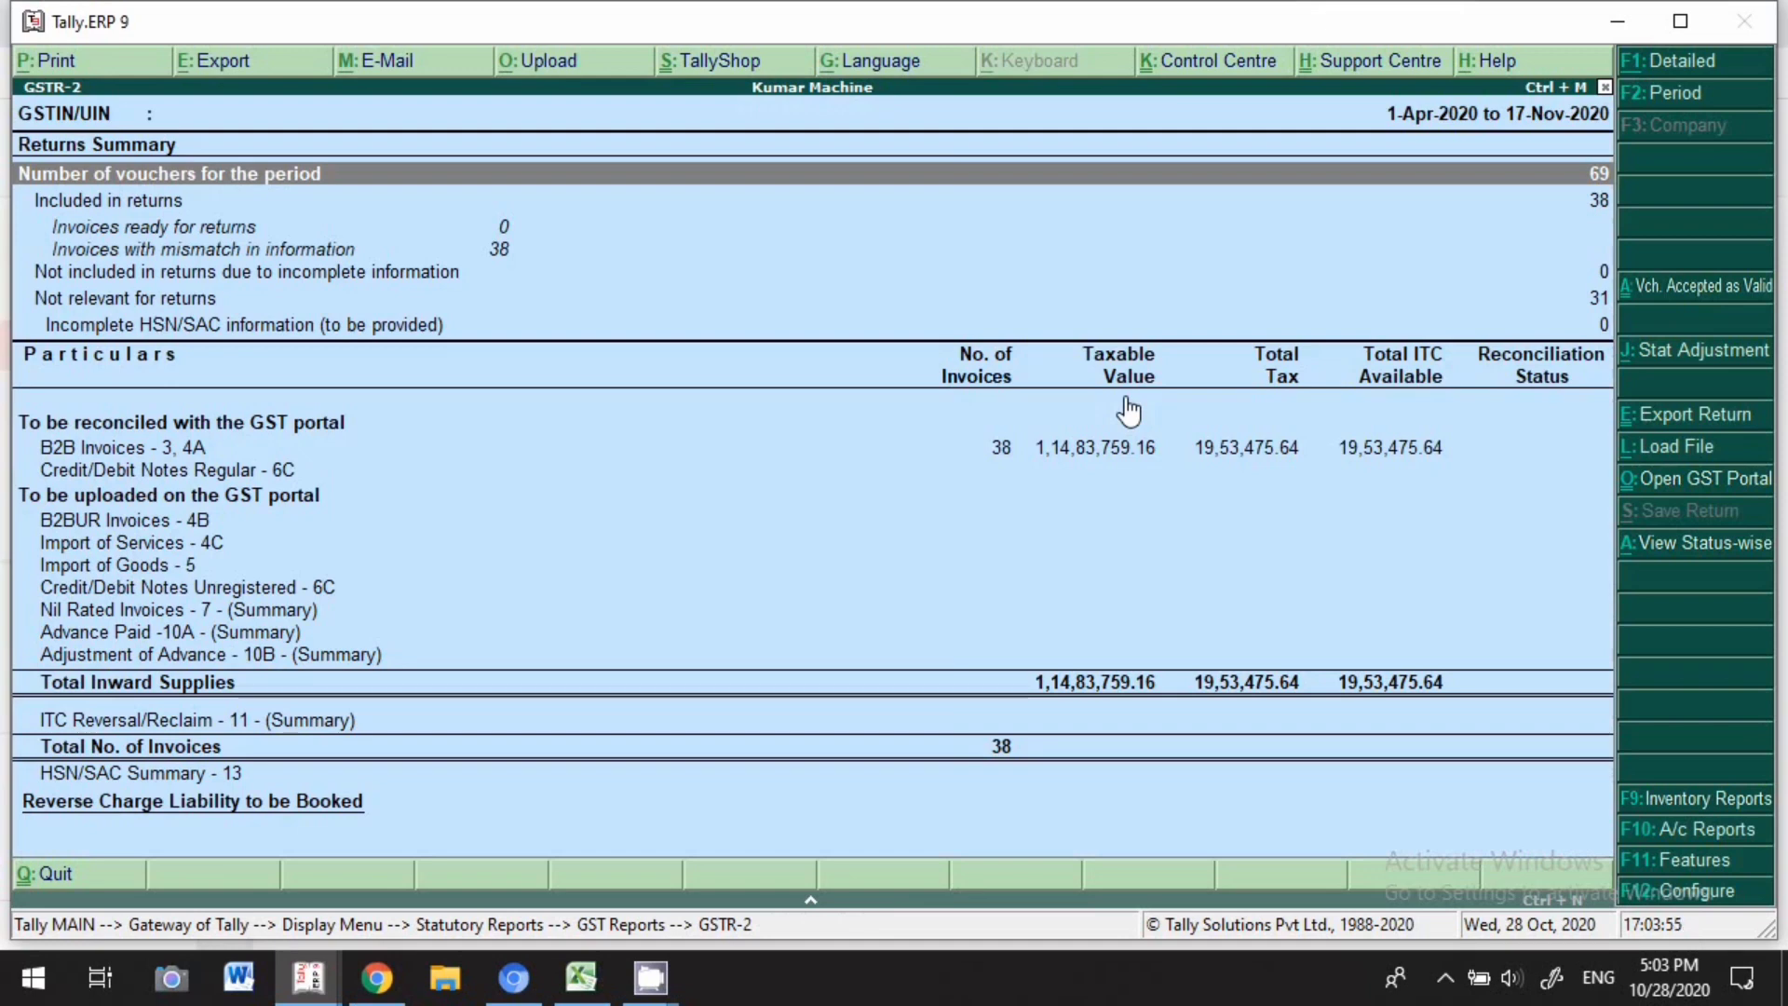
Open the B2B invoices by supplier and compare the two Ac Comapny invoices in its voucher register.
left_click(994, 451)
left_click(993, 451)
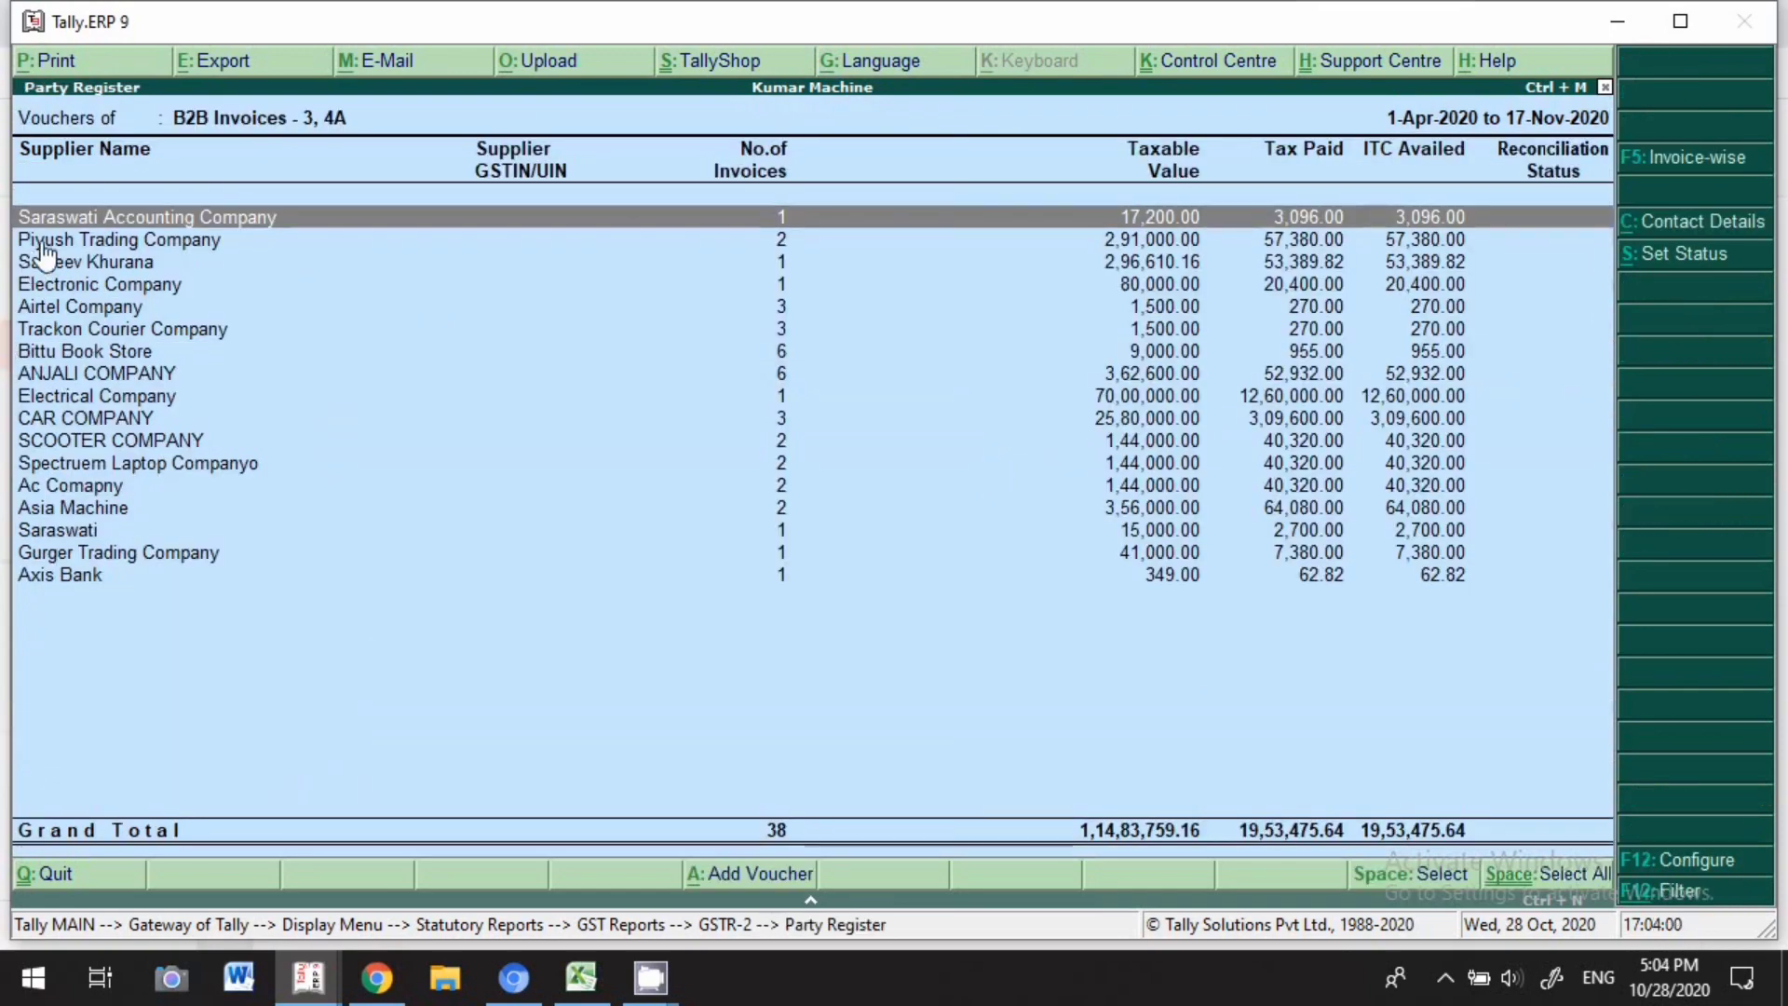
left_click(57, 488)
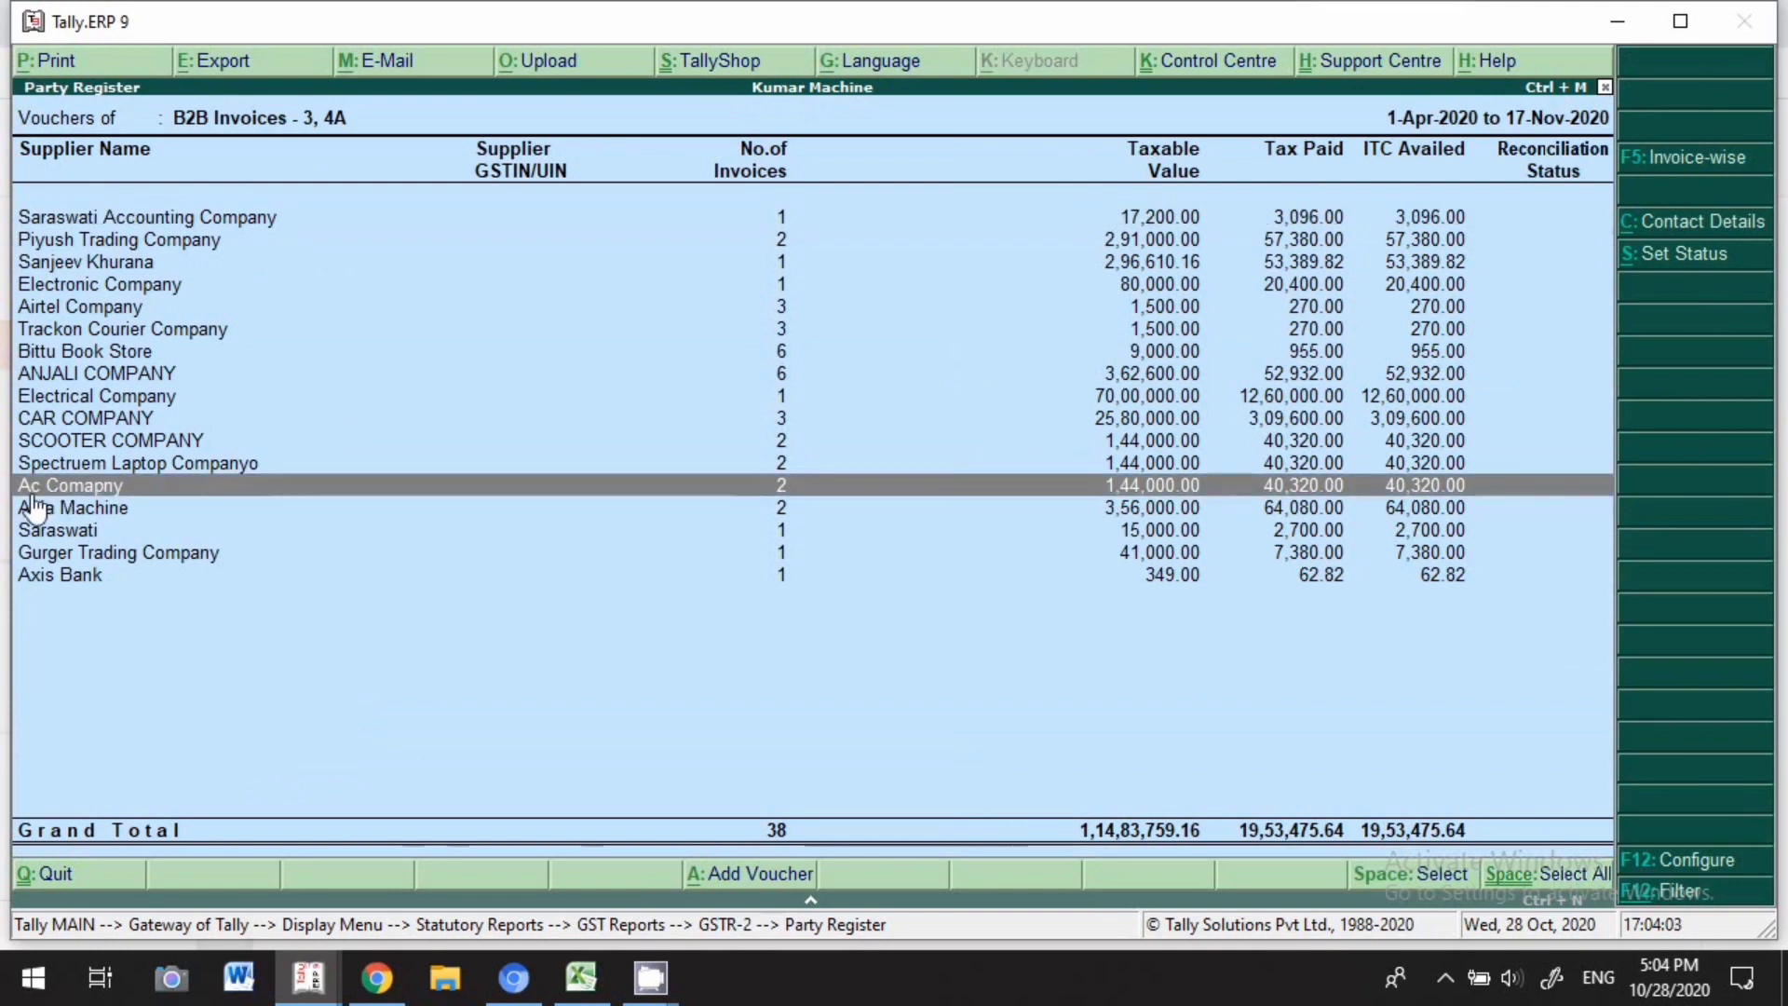
key("space")
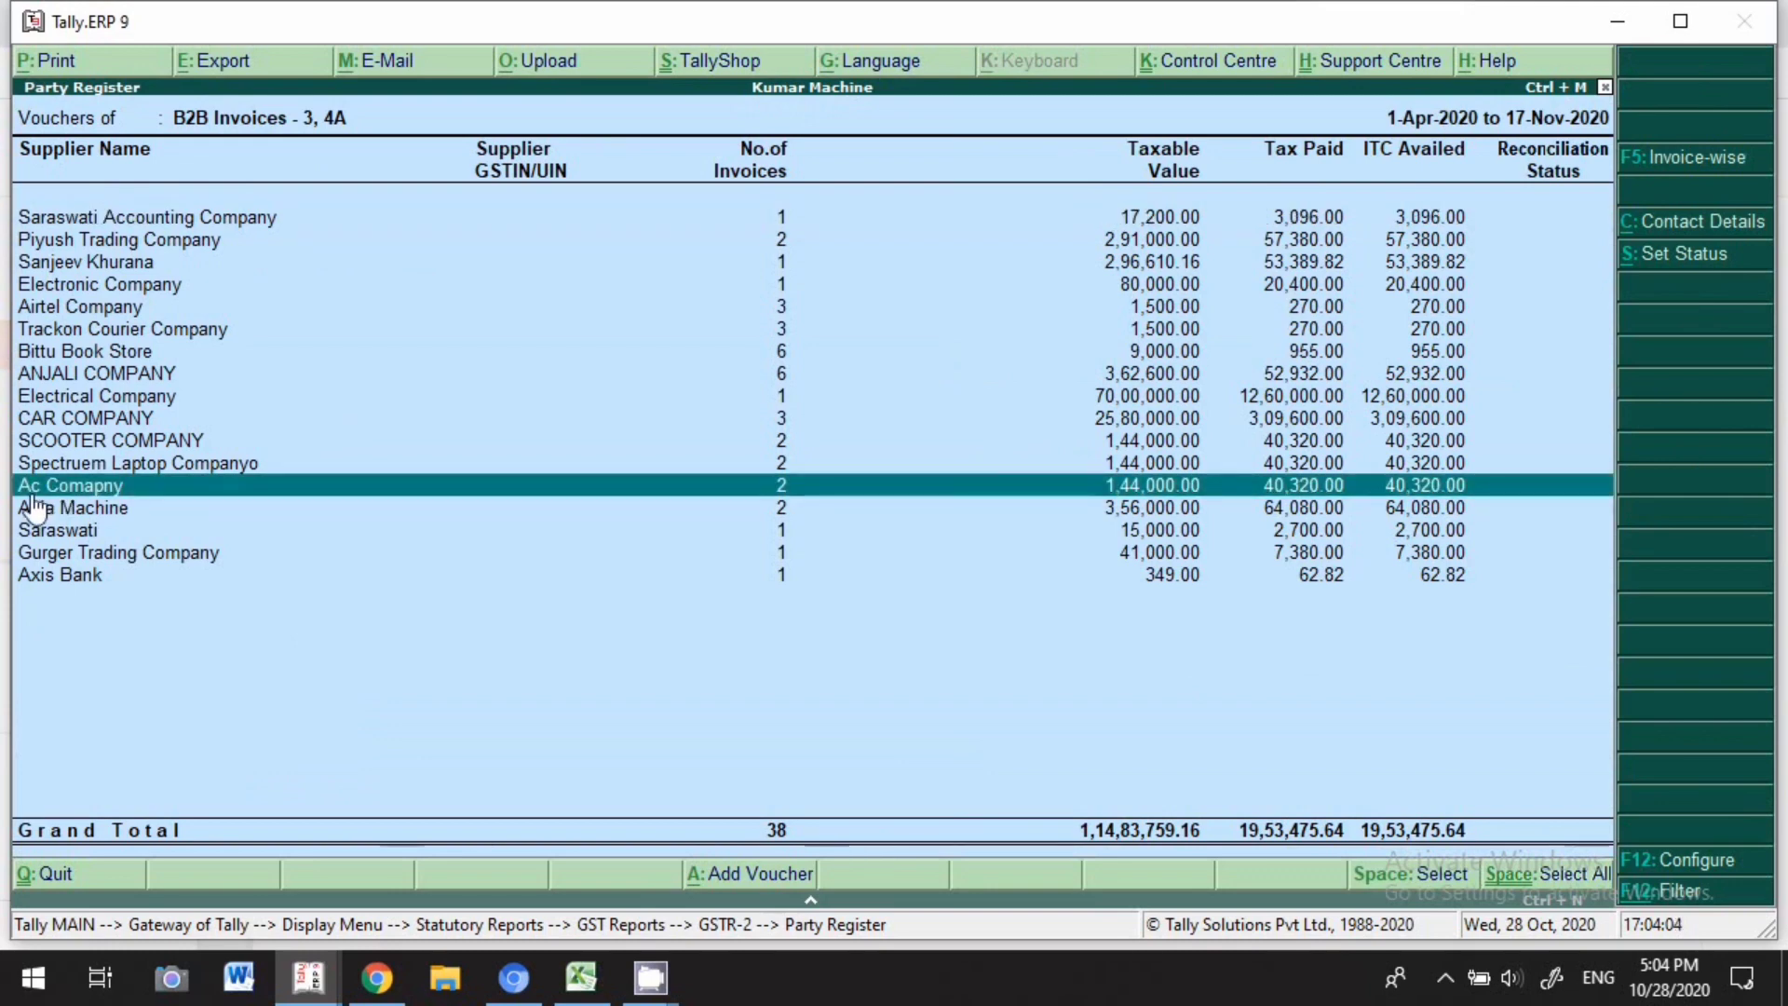
key("Return")
key("Down")
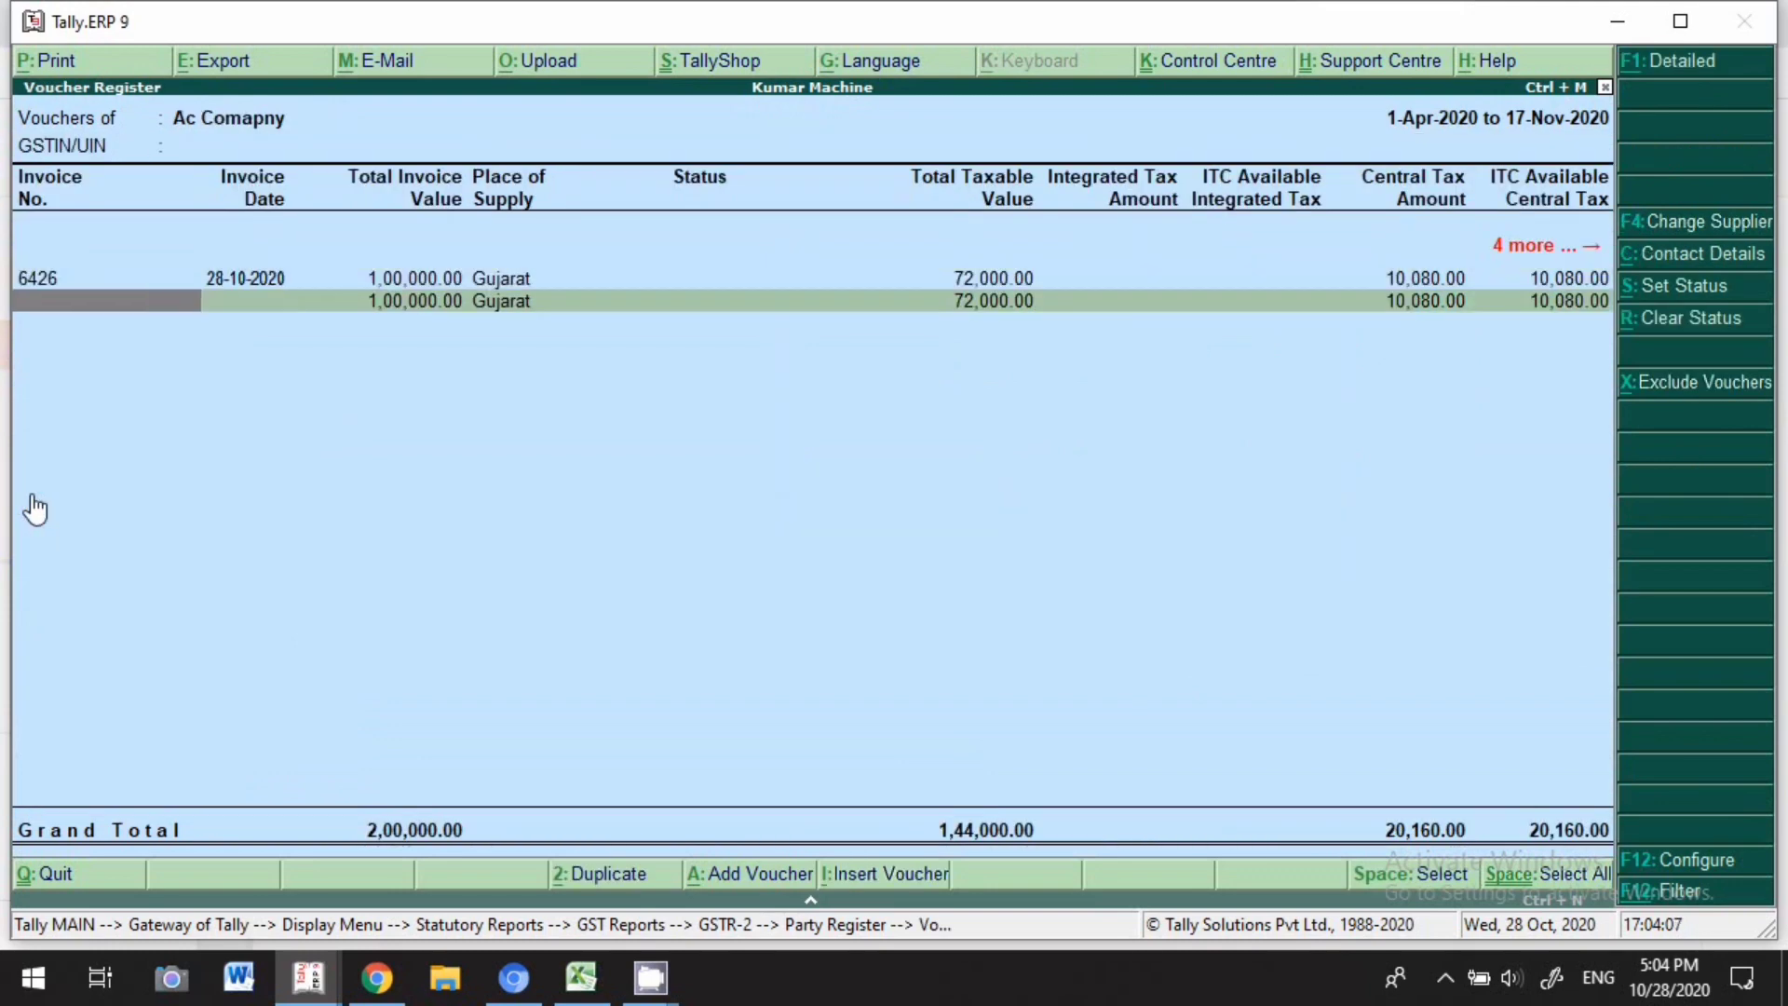
key("Up")
key("Down")
key("Up")
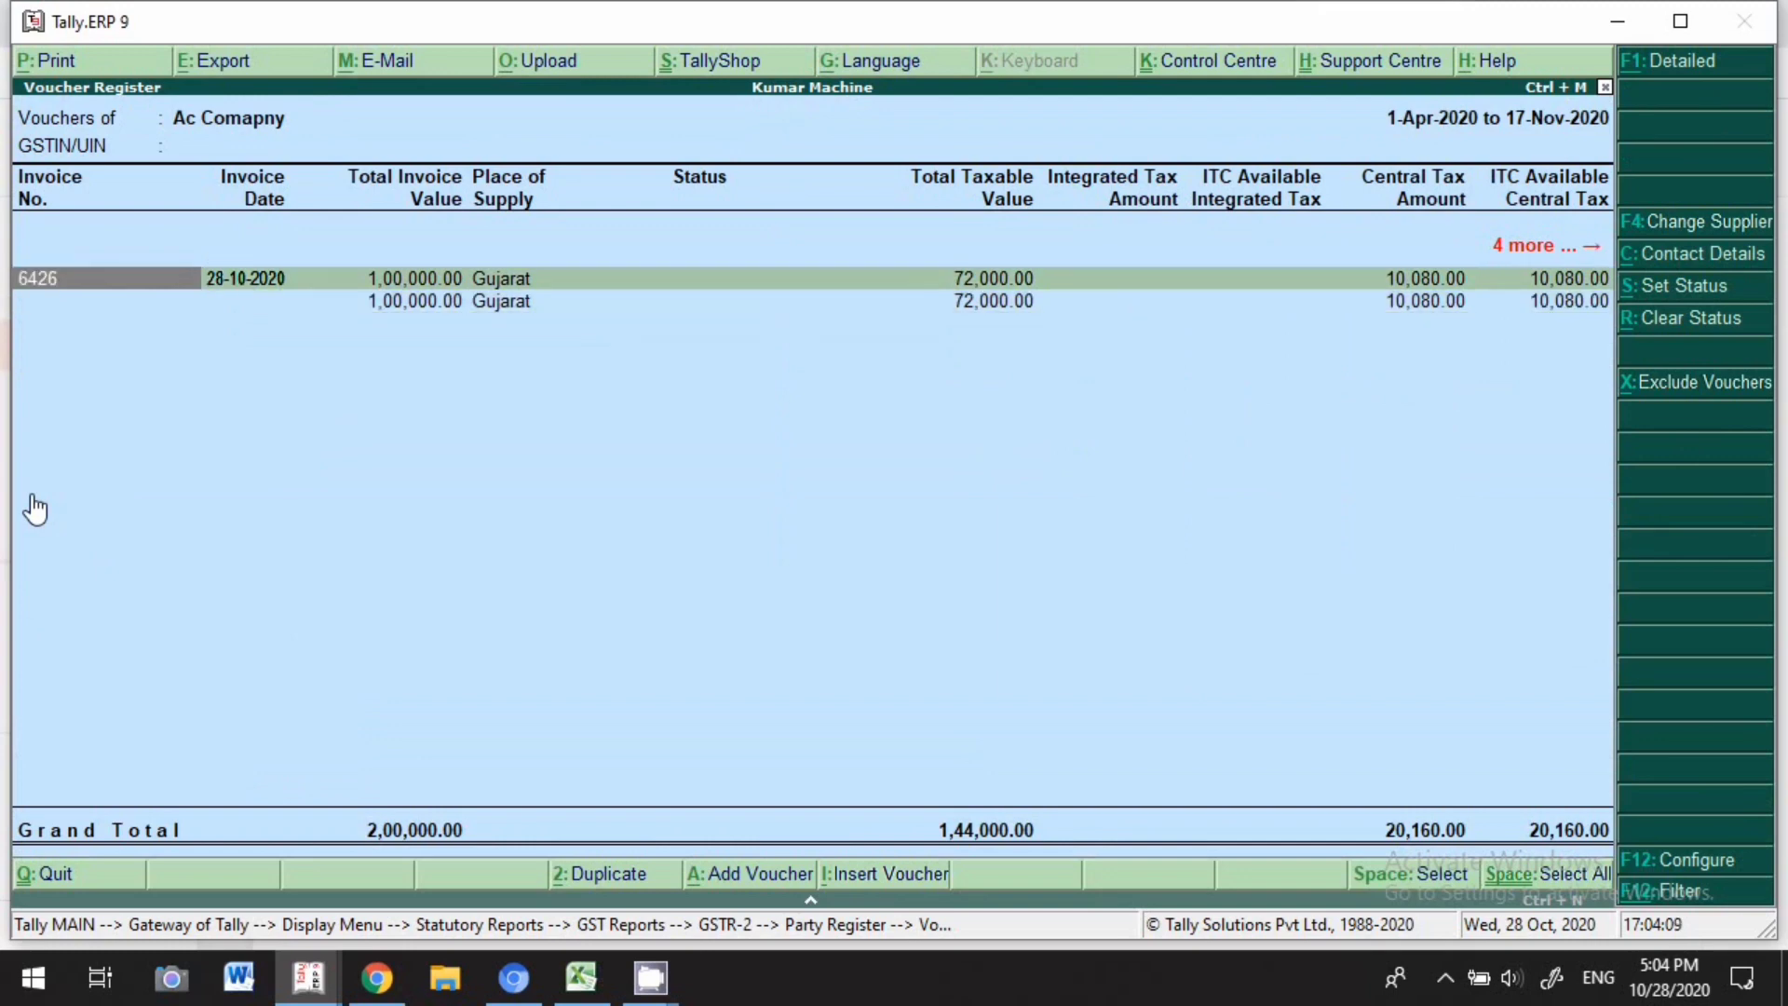
key("Down")
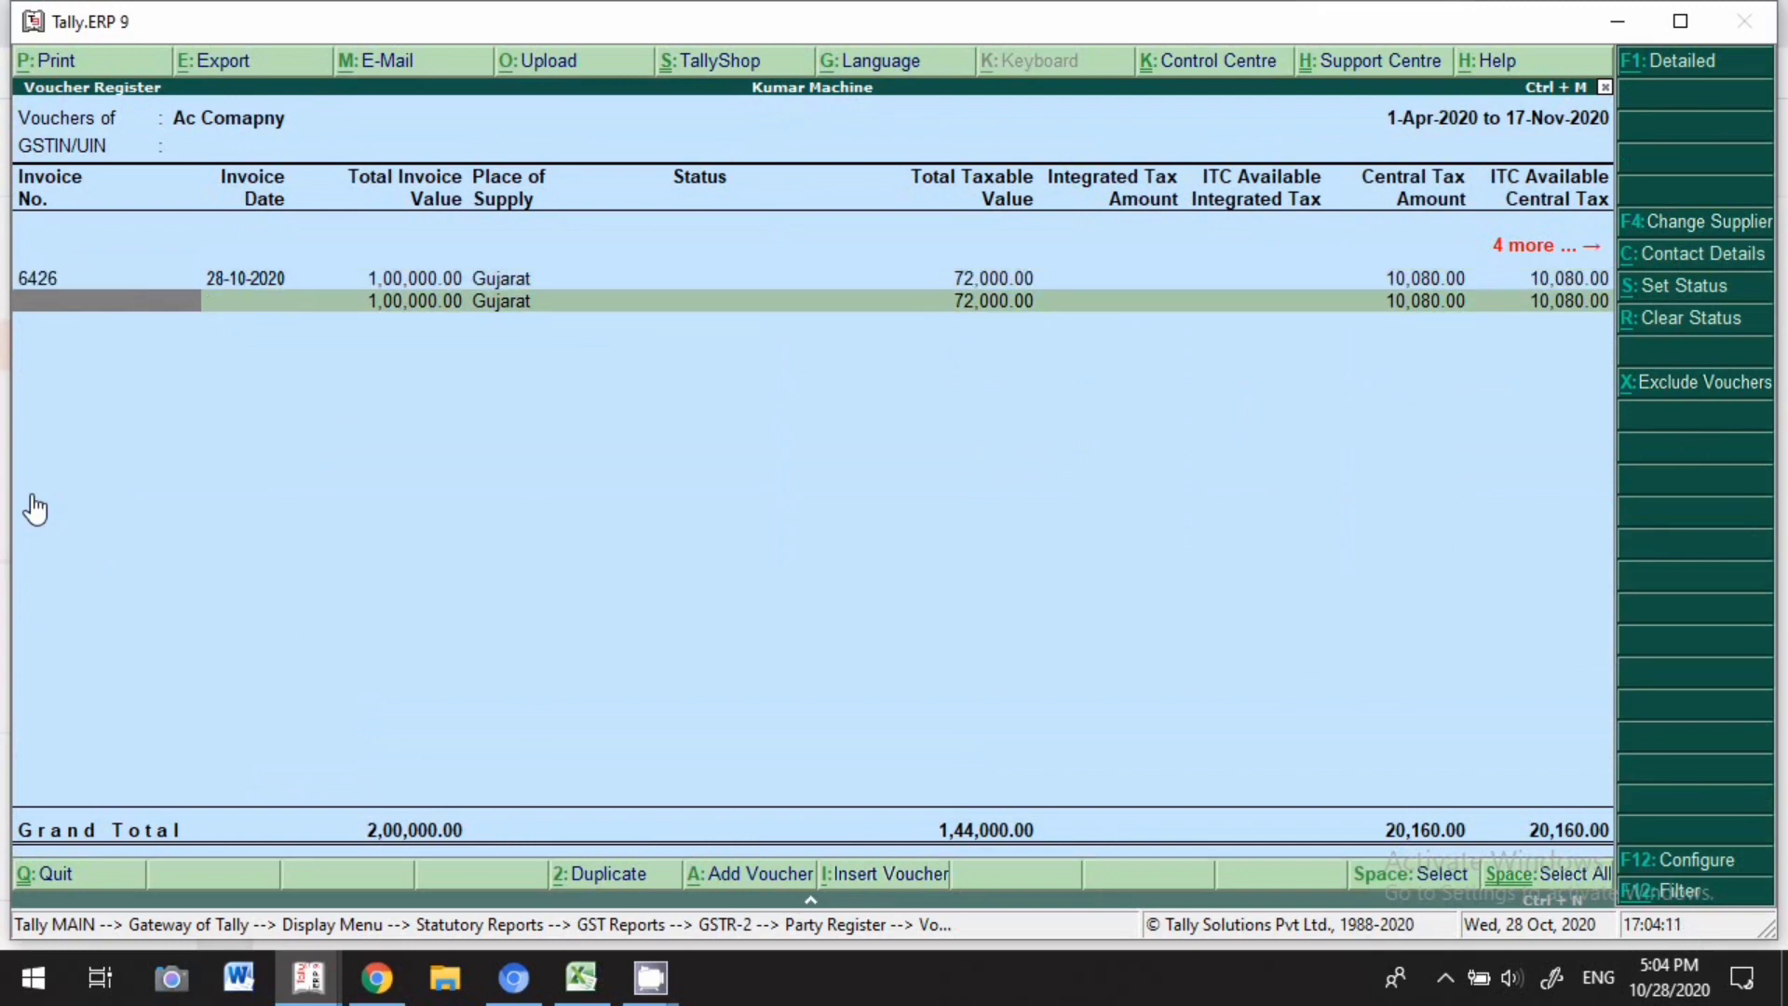
Close the voucher register and the GSTR-2 report, and return to the Gateway of Tally.
key("Escape")
key("Escape")
key("Escape")
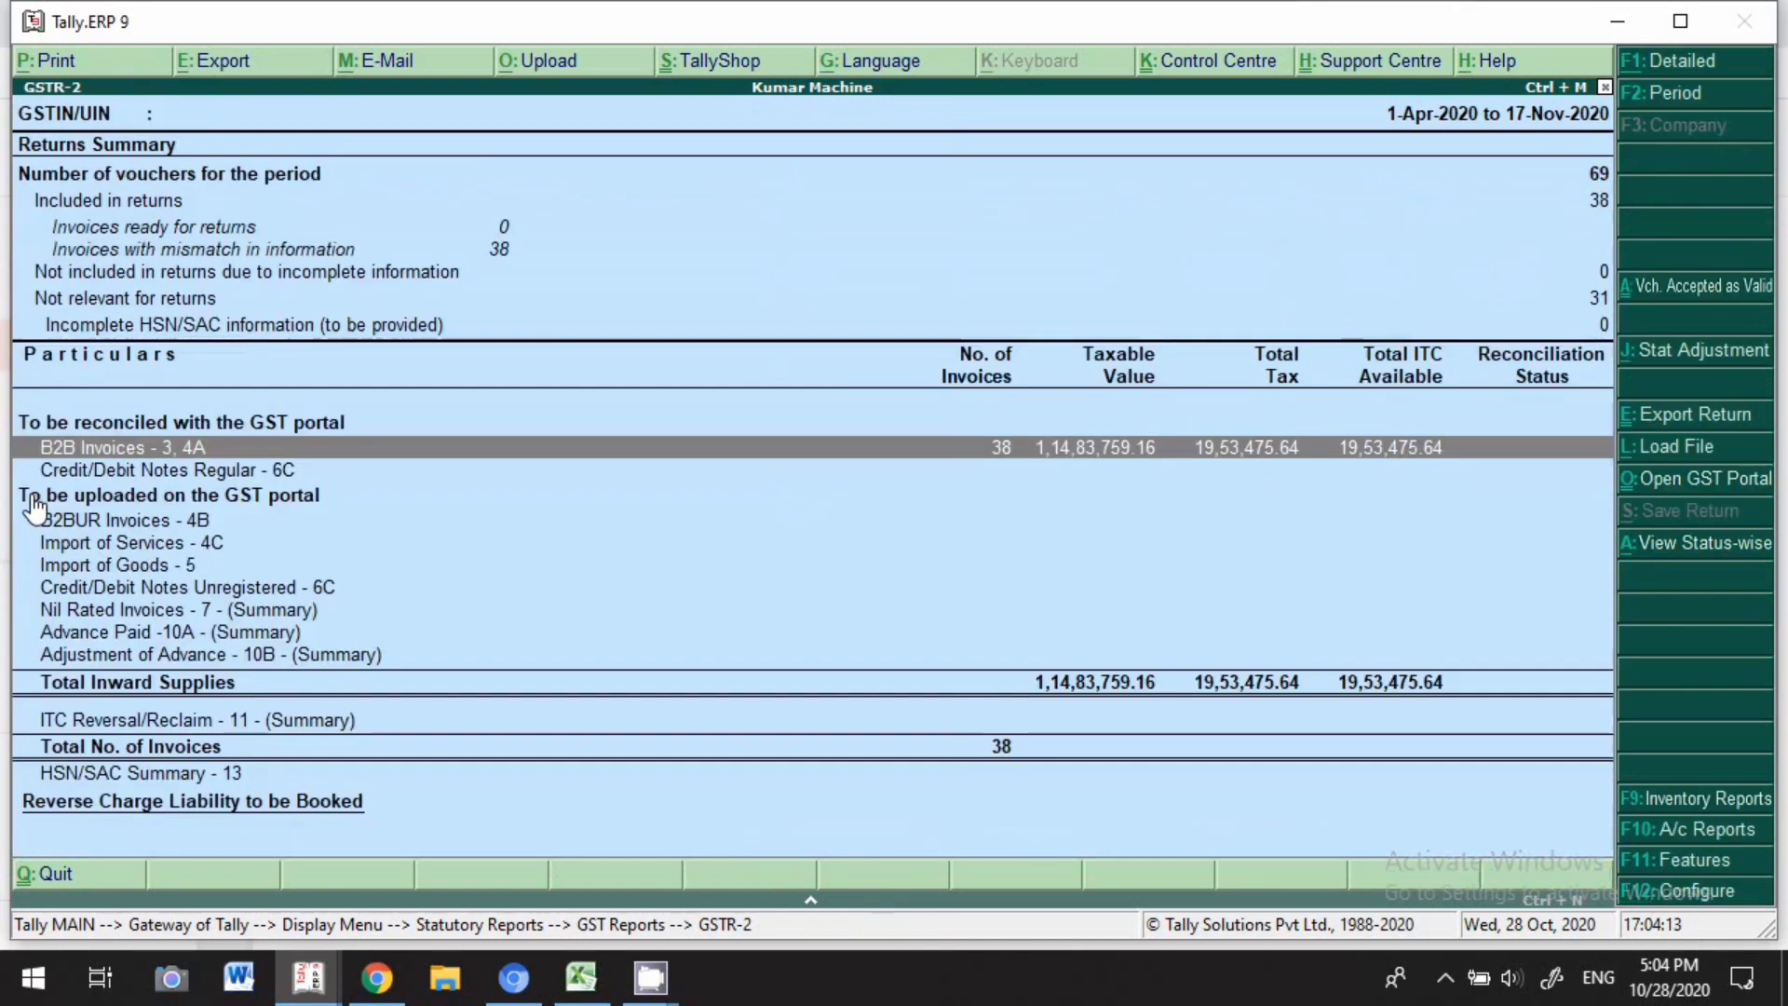
key("Escape")
key("Escape")
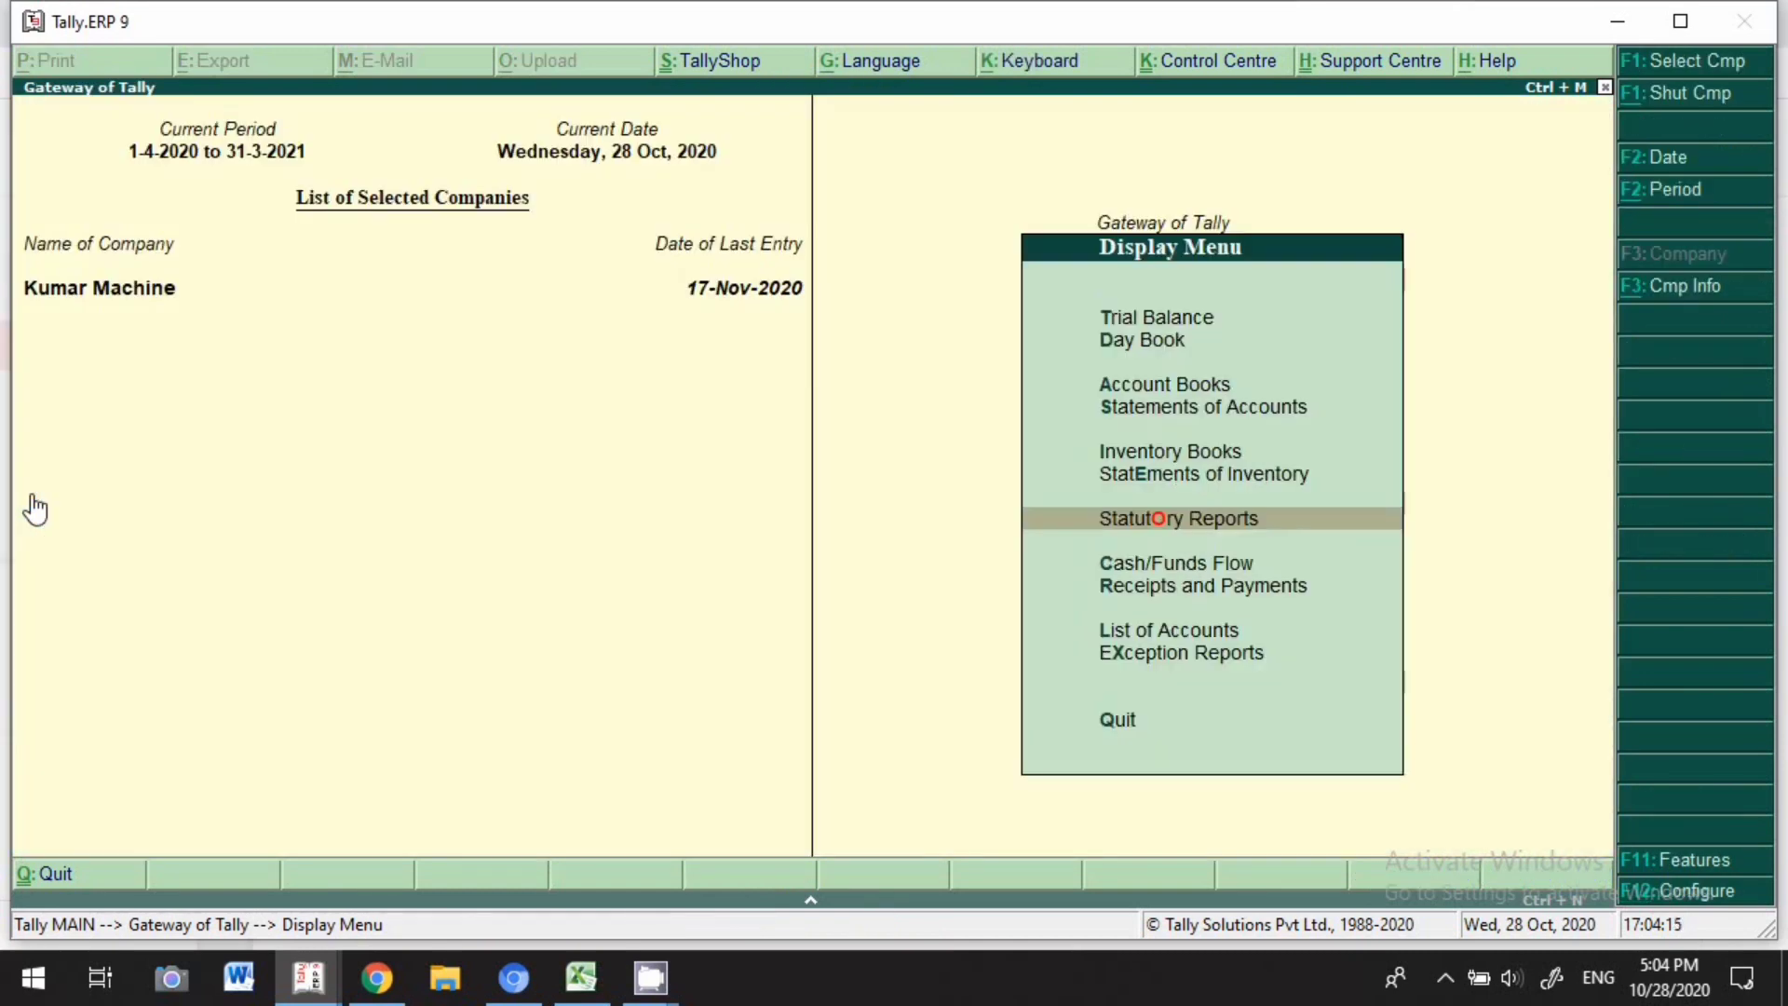
key("Escape")
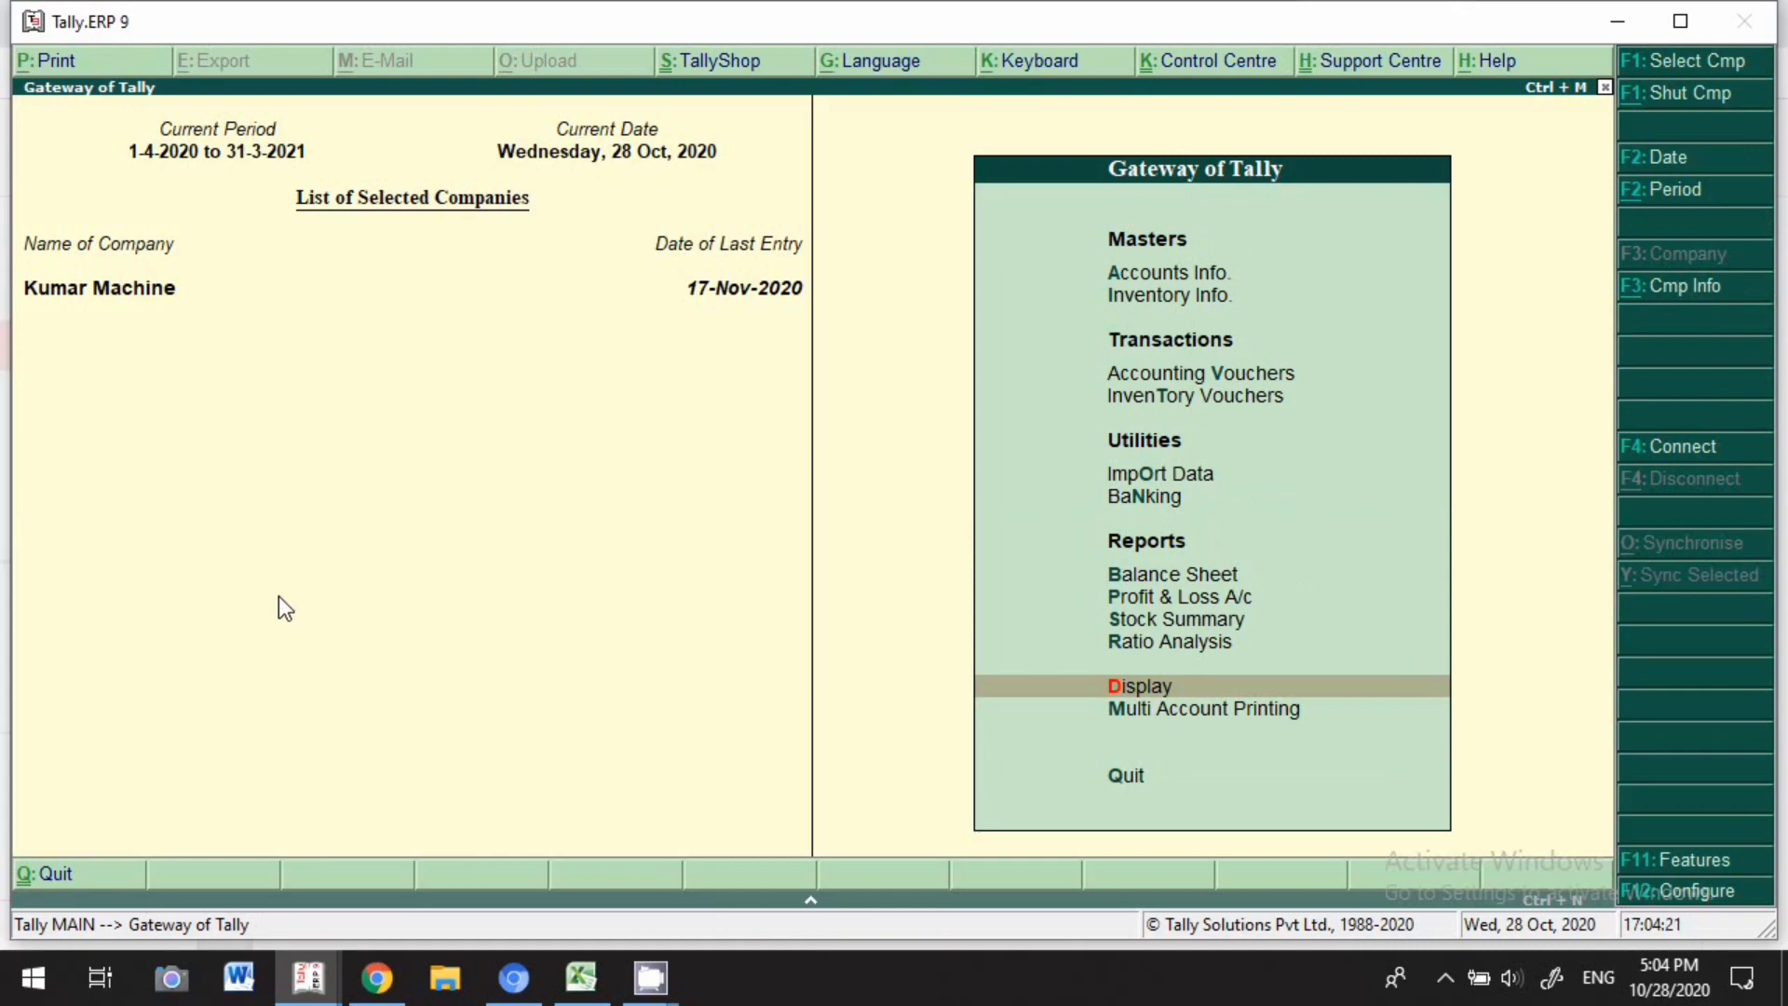
left_click(1446, 978)
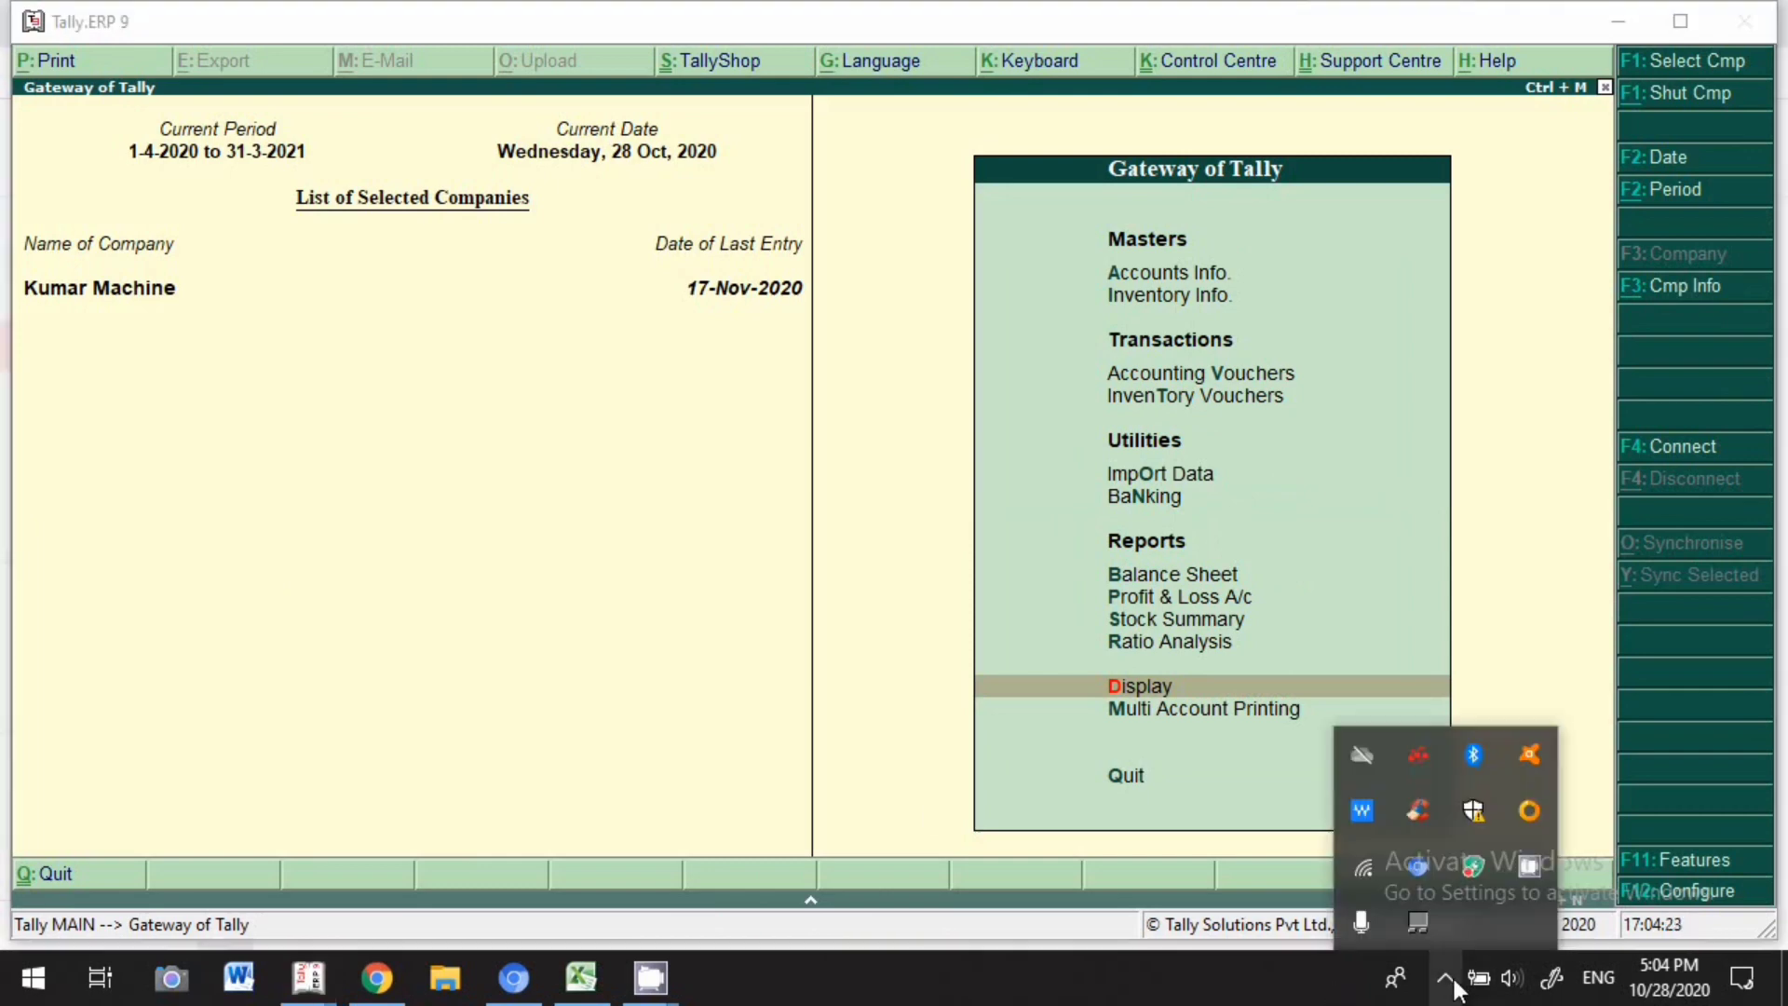
right_click(1520, 861)
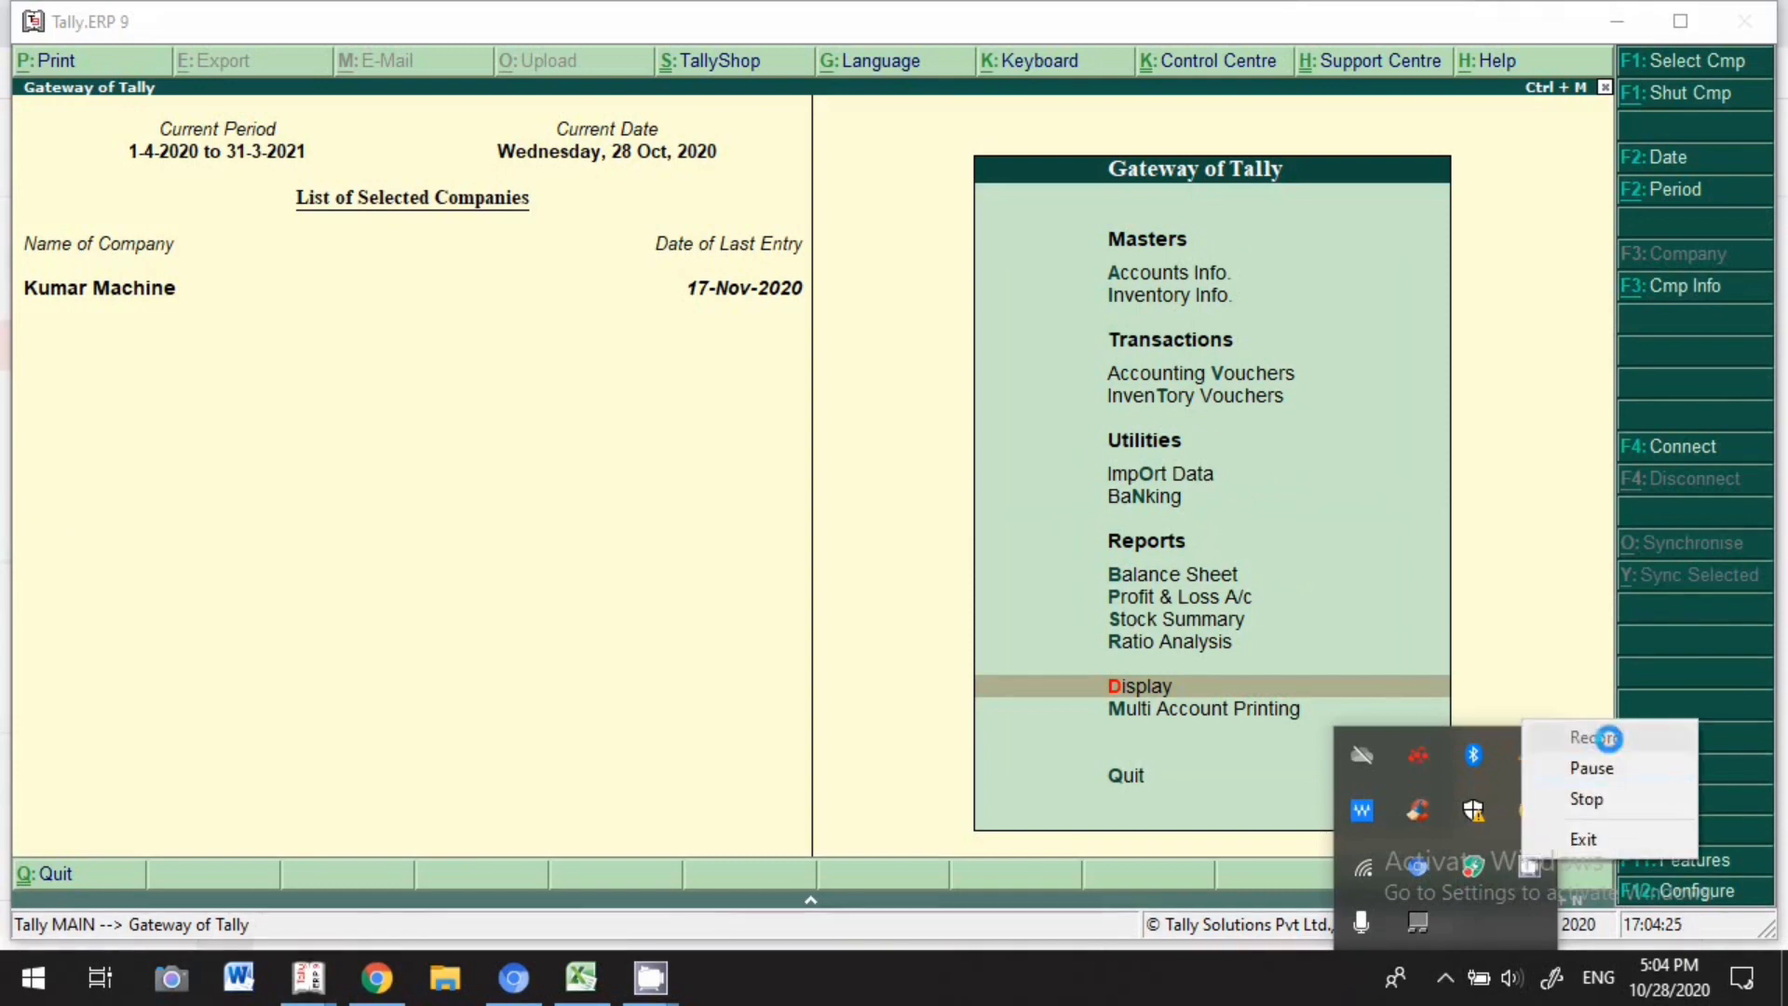
left_click(1581, 801)
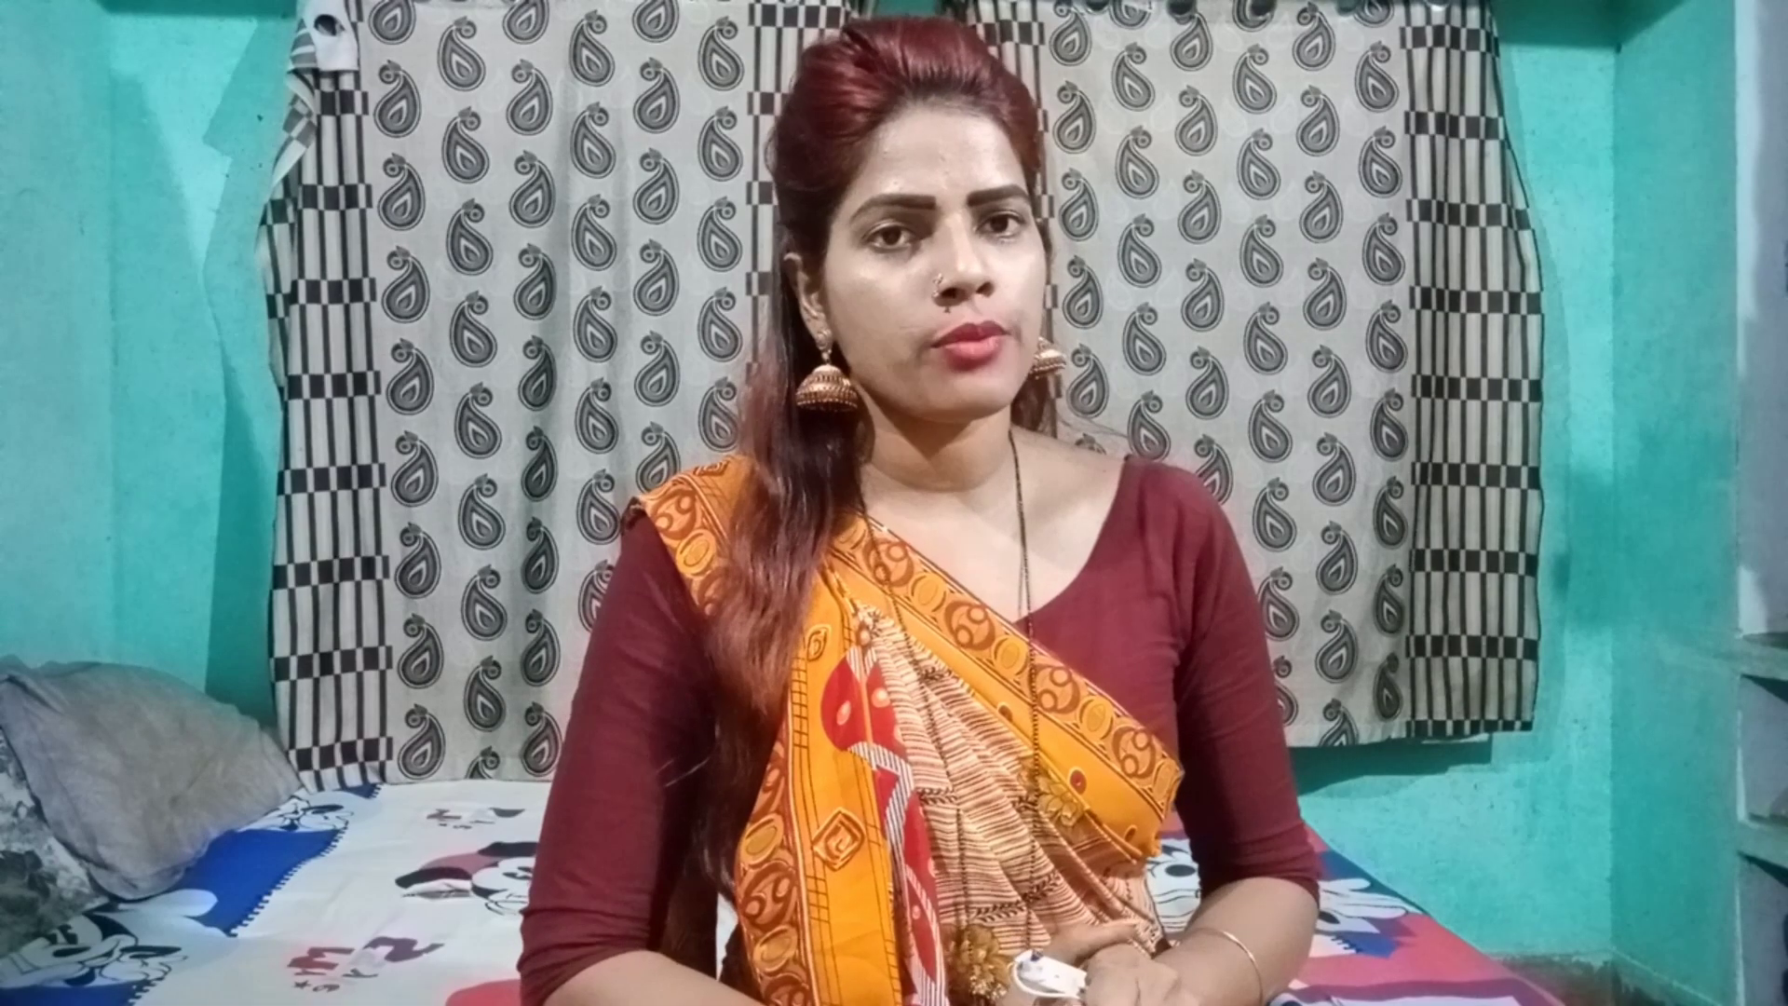